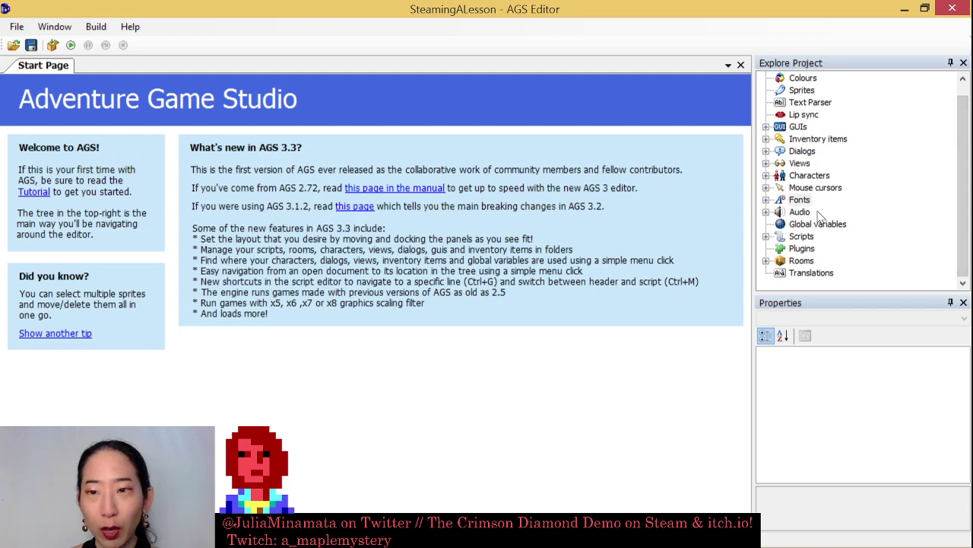
Open Room 1 for editing and display its walkable areas over the background
{"action": "left_click", "coordinate": [766, 260]}
{"action": "double_click", "coordinate": [808, 261]}
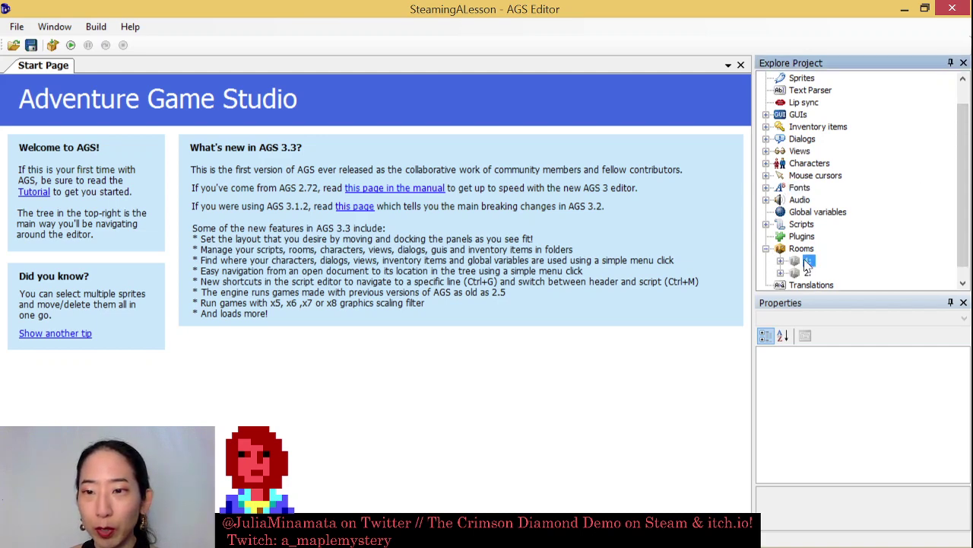
{"action": "double_click", "coordinate": [827, 262]}
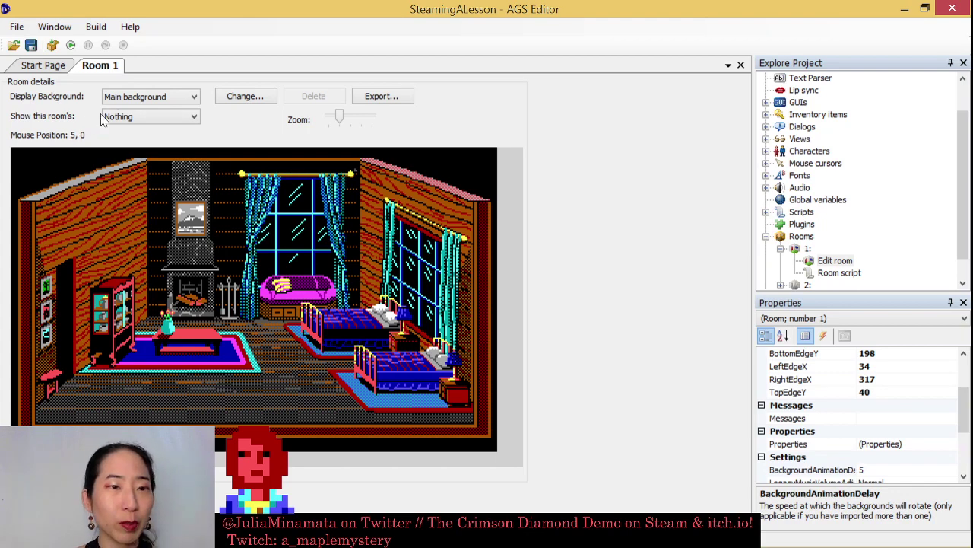
{"action": "left_click", "coordinate": [148, 118]}
{"action": "left_click", "coordinate": [156, 178]}
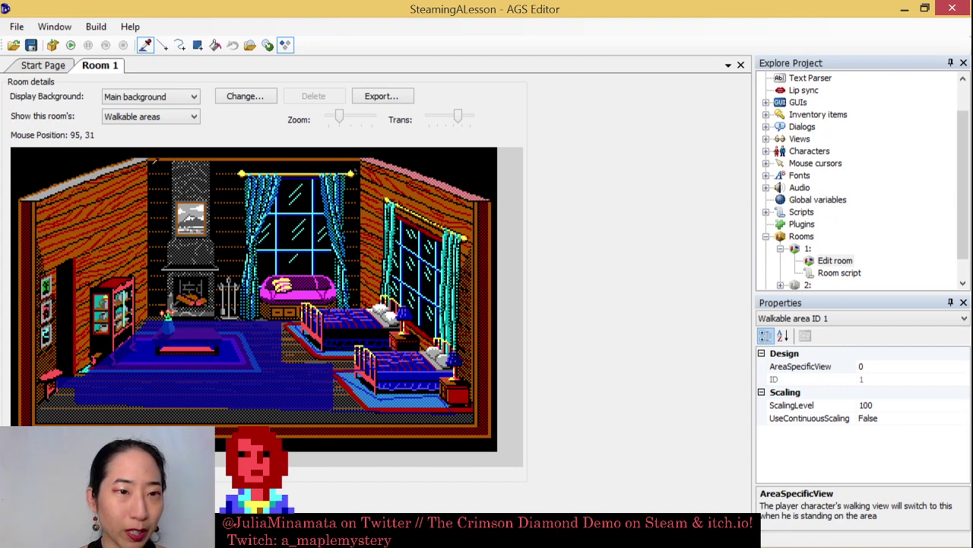
Display Room 1's walk-behinds and examine the area and baseline assigned to the table and vase
{"action": "left_click", "coordinate": [173, 117]}
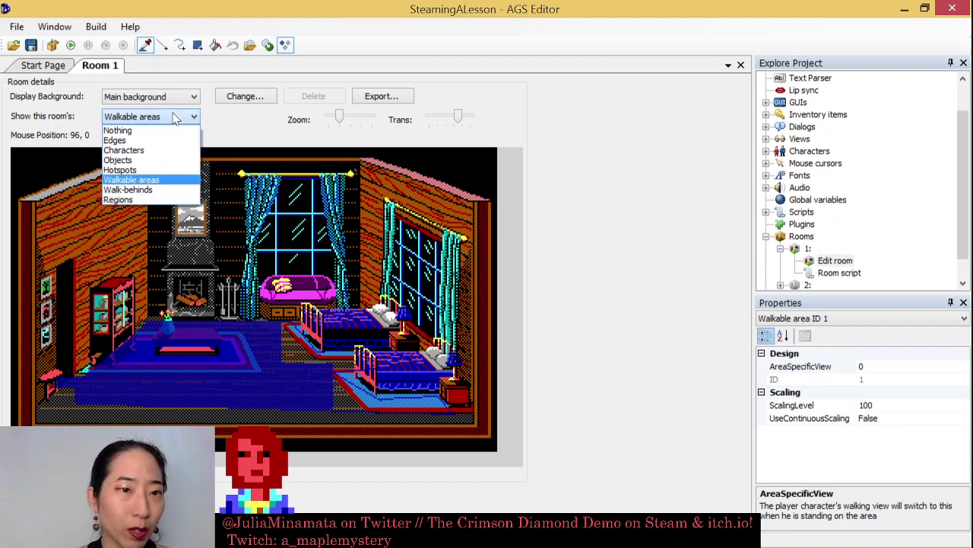
{"action": "left_click", "coordinate": [159, 190]}
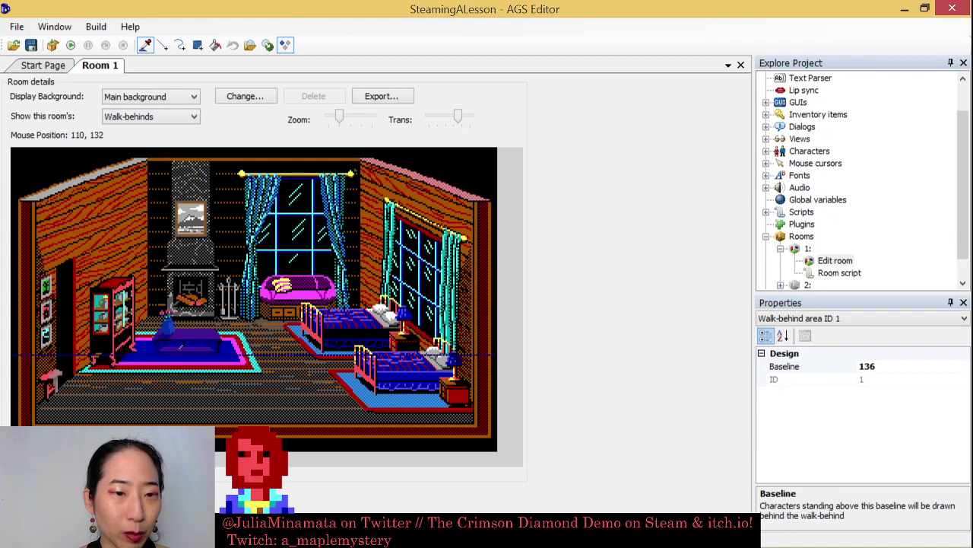
{"action": "left_click", "coordinate": [184, 363]}
{"action": "left_click", "coordinate": [197, 335]}
{"action": "left_click", "coordinate": [168, 314]}
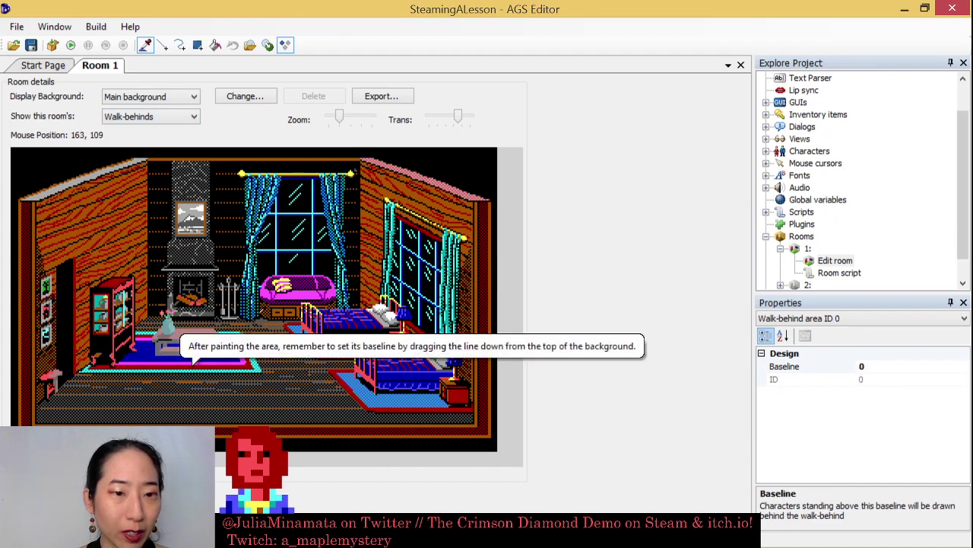
{"action": "left_click", "coordinate": [177, 332]}
{"action": "left_click", "coordinate": [163, 300]}
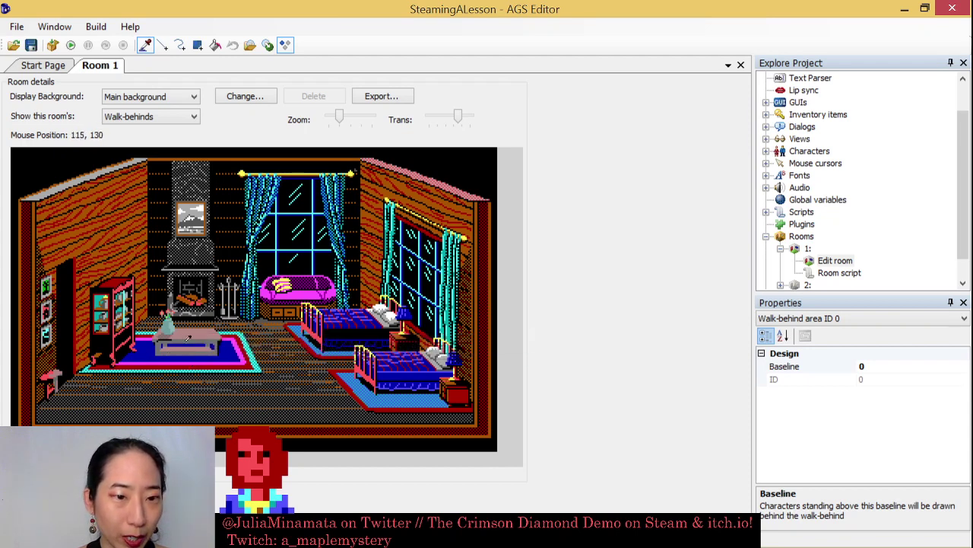
{"action": "left_click", "coordinate": [190, 332]}
{"action": "mouse_move", "coordinate": [268, 353]}
{"action": "left_mouse_down"}
{"action": "mouse_move", "coordinate": [265, 330]}
{"action": "mouse_move", "coordinate": [281, 295]}
{"action": "mouse_move", "coordinate": [169, 410]}
{"action": "mouse_move", "coordinate": [298, 207]}
{"action": "mouse_move", "coordinate": [277, 359]}
{"action": "mouse_move", "coordinate": [269, 353]}
{"action": "left_mouse_up"}
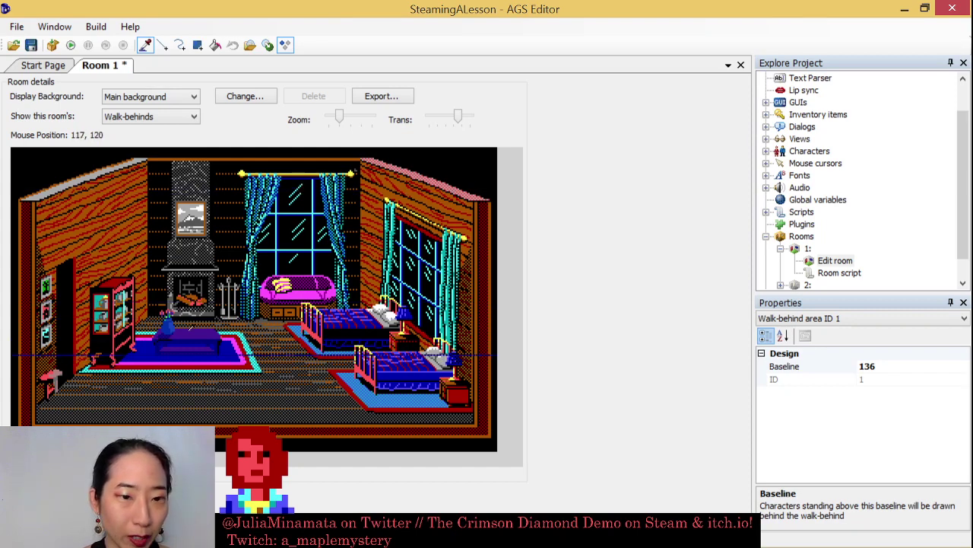
{"action": "left_click", "coordinate": [287, 314]}
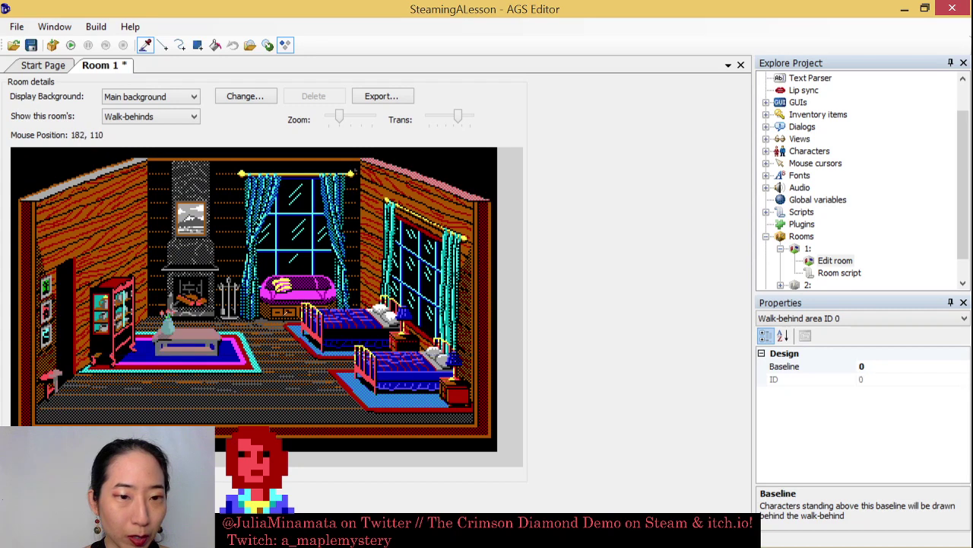
{"action": "left_click", "coordinate": [192, 327]}
Display Room 1's regions in place of the walk-behinds
{"action": "left_click", "coordinate": [137, 118]}
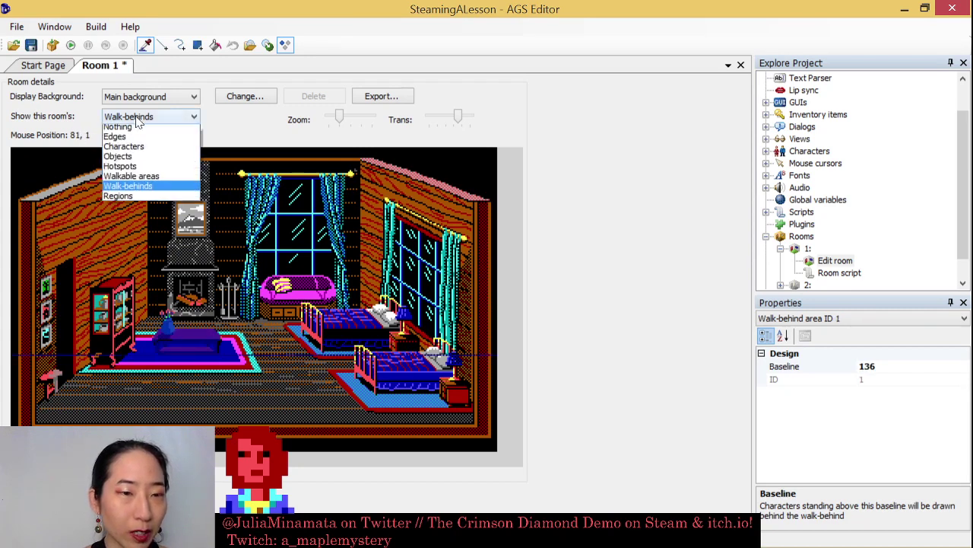
{"action": "left_click", "coordinate": [148, 200]}
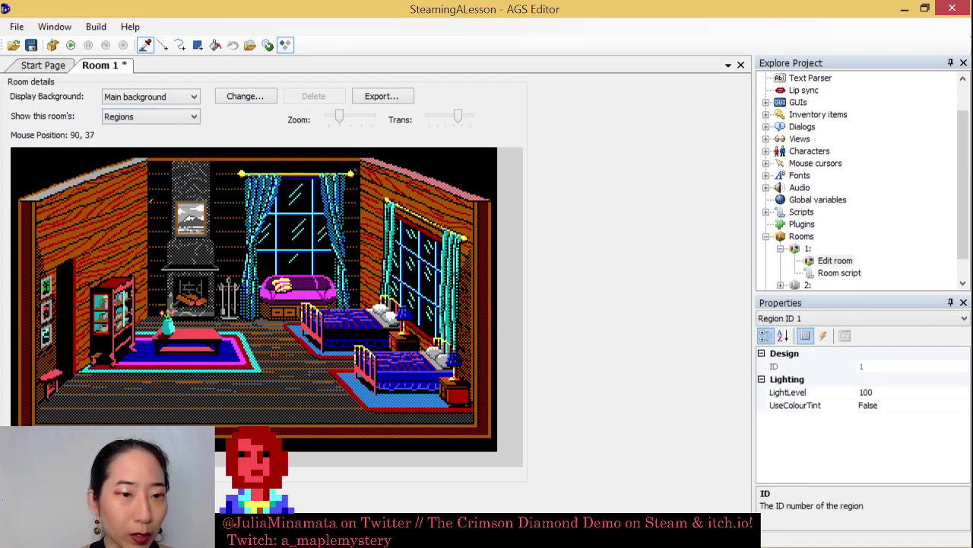
{"action": "left_click", "coordinate": [163, 116]}
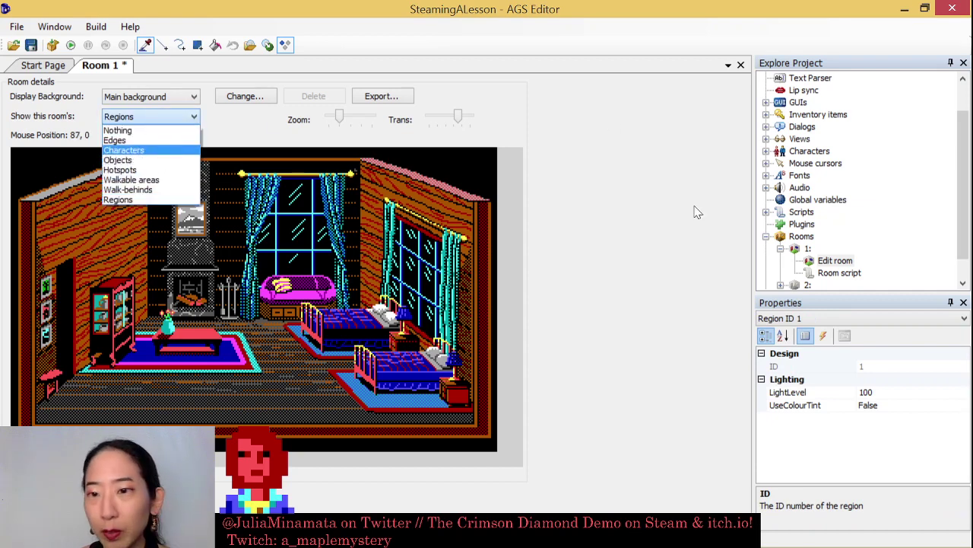
Open Room 1's script and examine the room_LeaveLeft function with its ChangeRoom call
{"action": "left_click", "coordinate": [830, 274]}
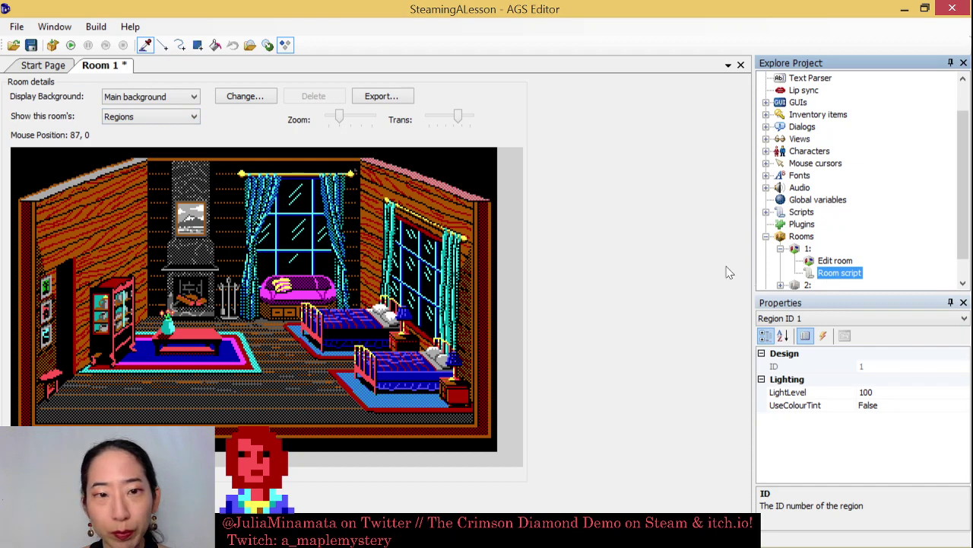
{"action": "double_click", "coordinate": [840, 272]}
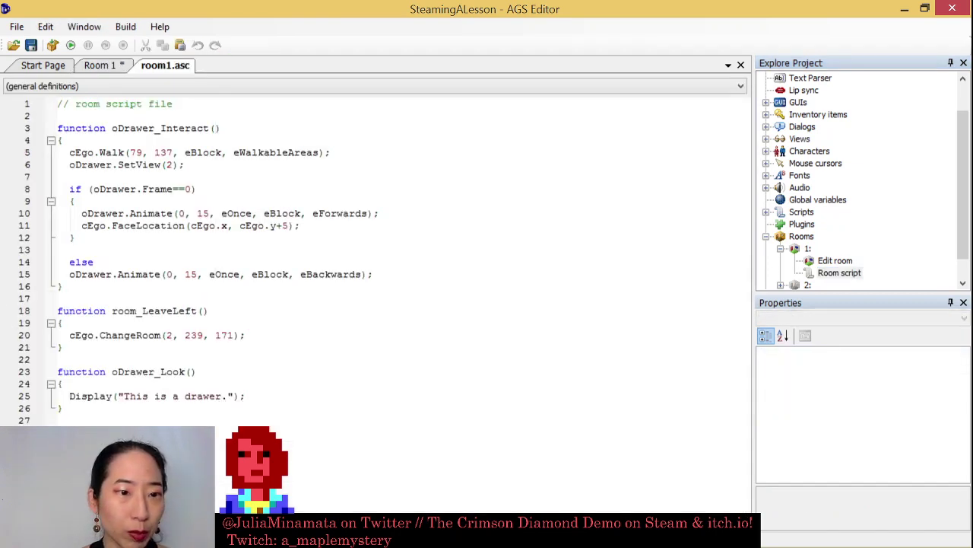
{"action": "left_click_drag", "start_coordinate": [57, 311], "coordinate": [64, 348]}
{"action": "left_click", "coordinate": [188, 335]}
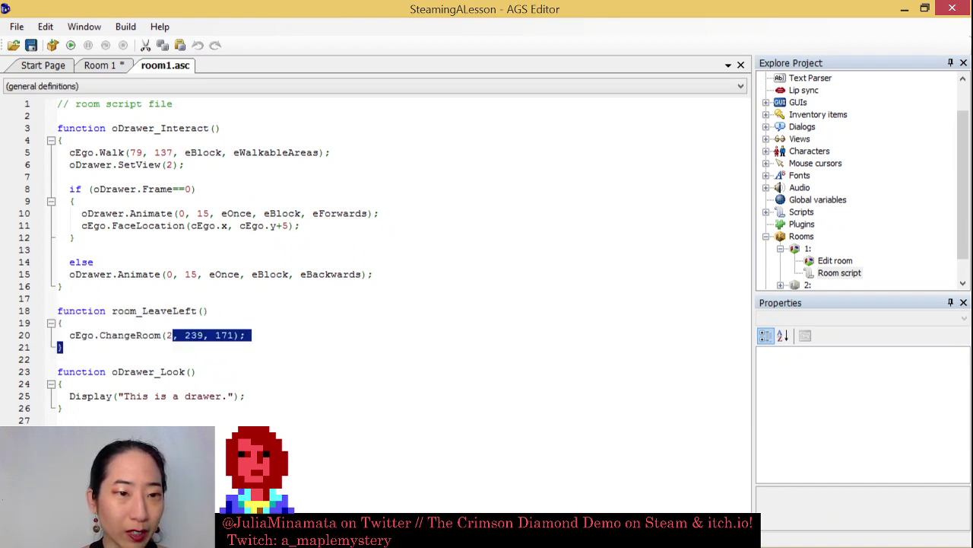
{"action": "left_click", "coordinate": [64, 348]}
Return to the Room 1 editor, display its objects and select the cabinet's drawer object to inspect its properties
{"action": "left_click", "coordinate": [111, 67]}
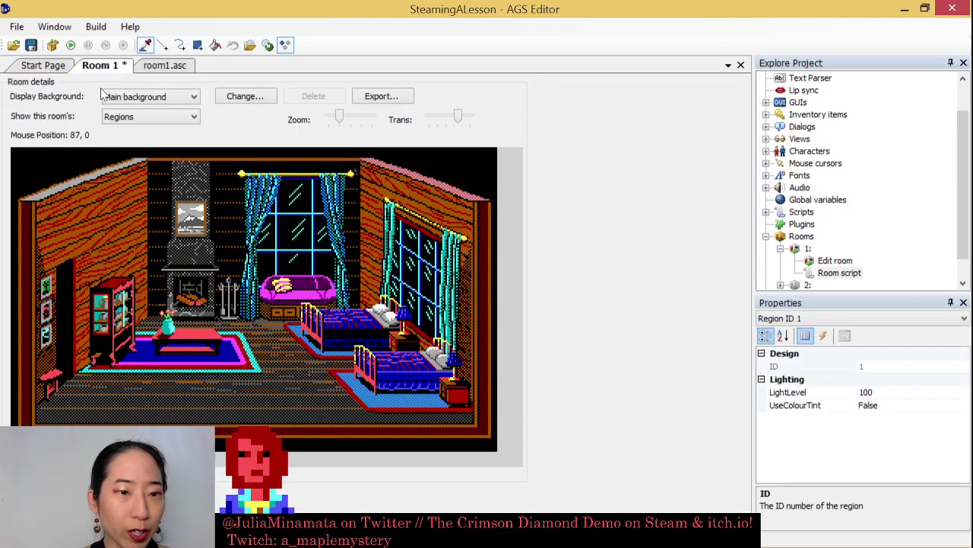
{"action": "left_click", "coordinate": [121, 117]}
{"action": "left_click", "coordinate": [143, 161]}
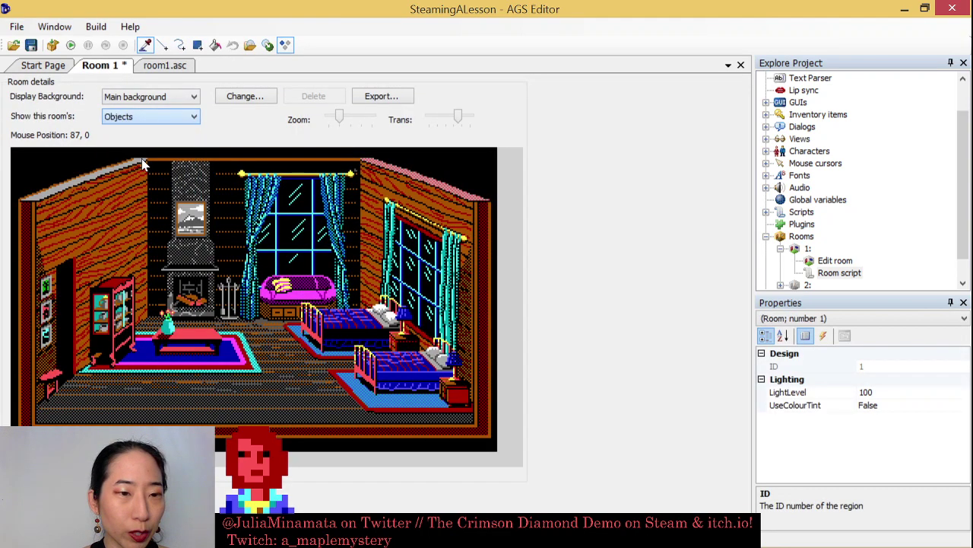
{"action": "left_click", "coordinate": [125, 330]}
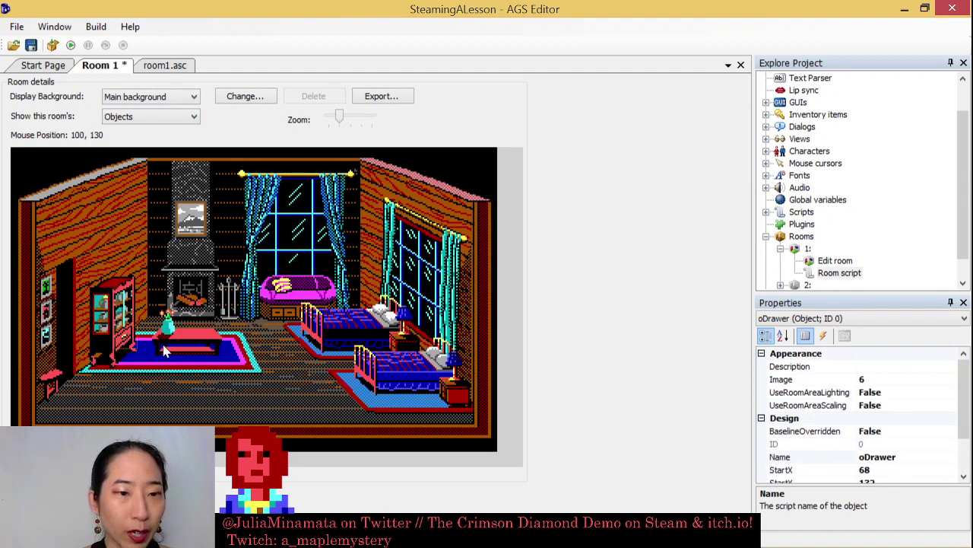
Revisit the room script, then open VIEW2 and preview the drawer animation, stopping it again
{"action": "left_click", "coordinate": [178, 67]}
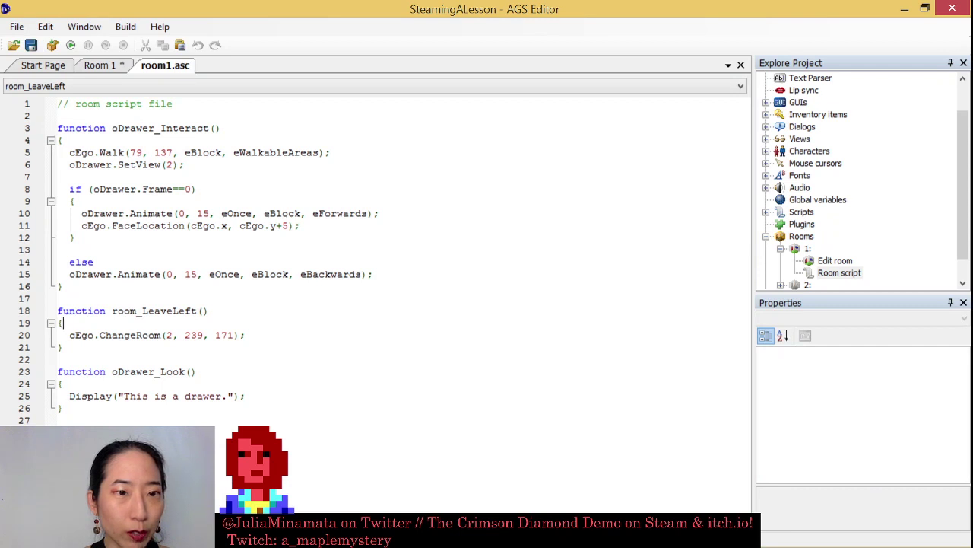
{"action": "left_click", "coordinate": [765, 139]}
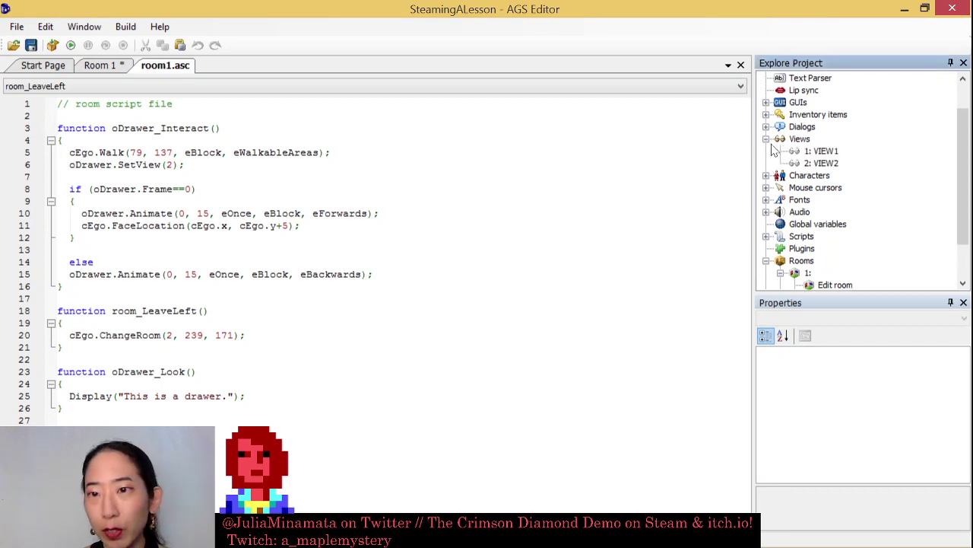
{"action": "double_click", "coordinate": [821, 164]}
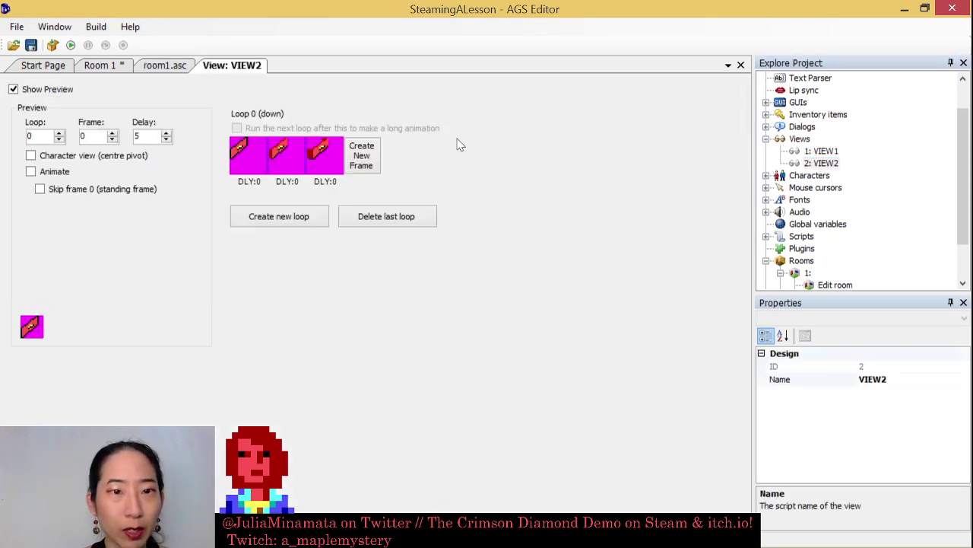
{"action": "left_click", "coordinate": [30, 172]}
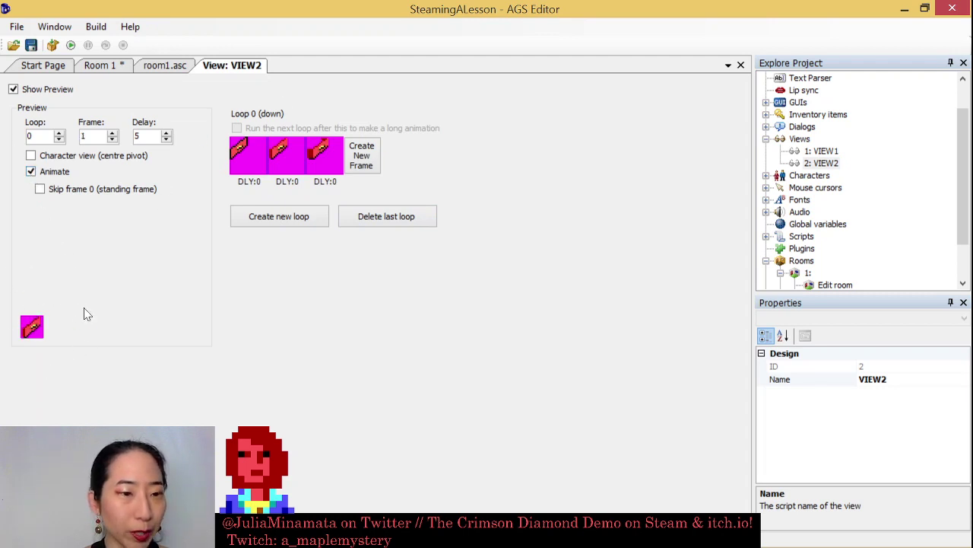
{"action": "left_click", "coordinate": [31, 172]}
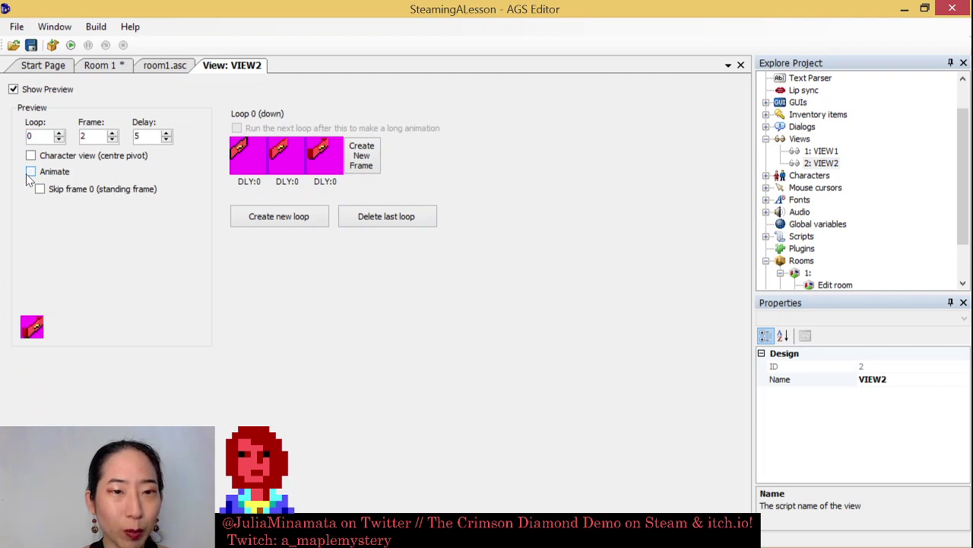
Go back to Room 1, test-run the game and walk the character to several spots on the floor
{"action": "left_click", "coordinate": [112, 67]}
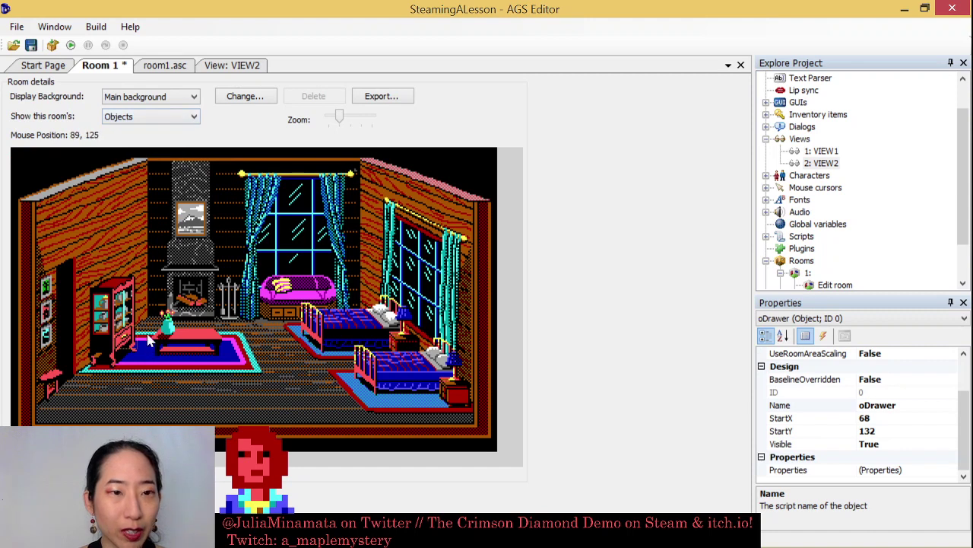
{"action": "left_click", "coordinate": [71, 45]}
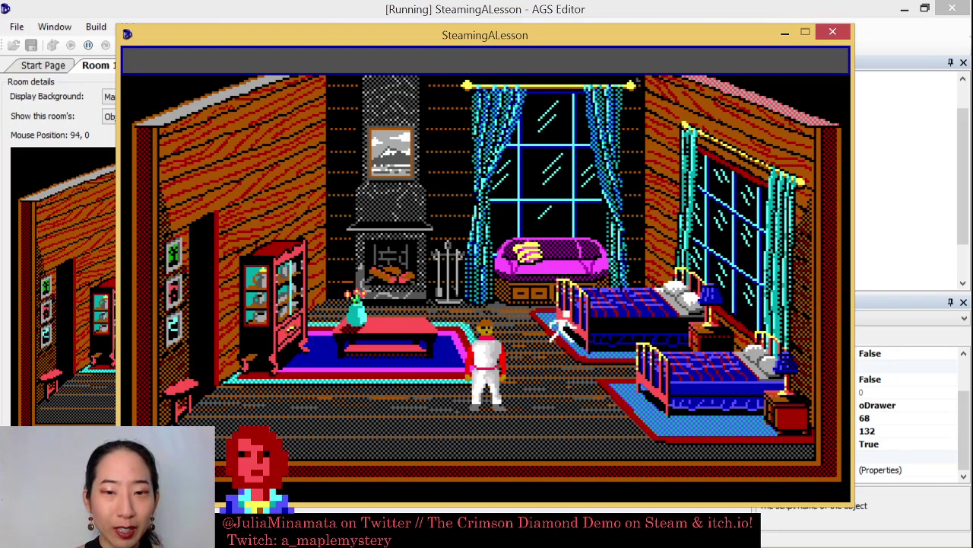
{"action": "left_click", "coordinate": [563, 320]}
{"action": "left_click", "coordinate": [501, 409]}
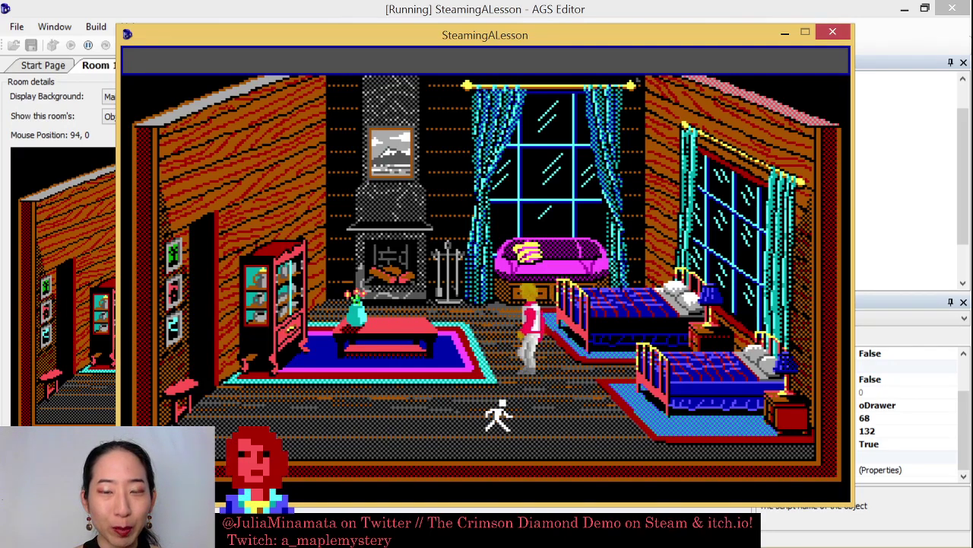
{"action": "left_click", "coordinate": [489, 304]}
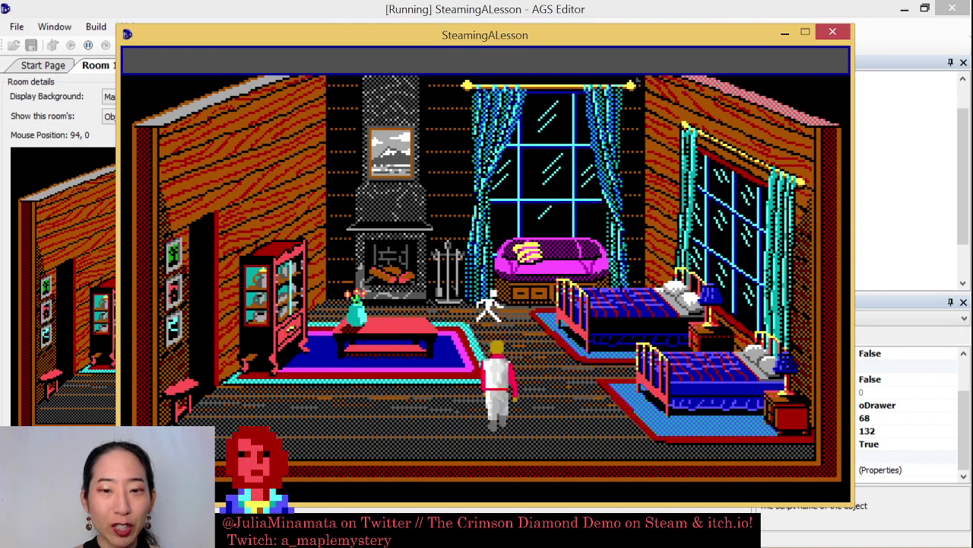
{"action": "left_click", "coordinate": [501, 426]}
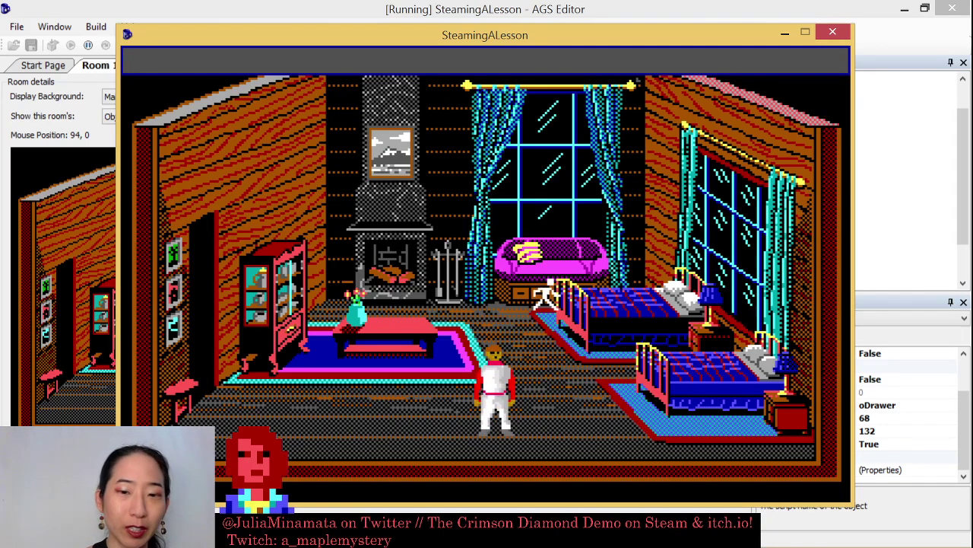
{"action": "left_click", "coordinate": [373, 432]}
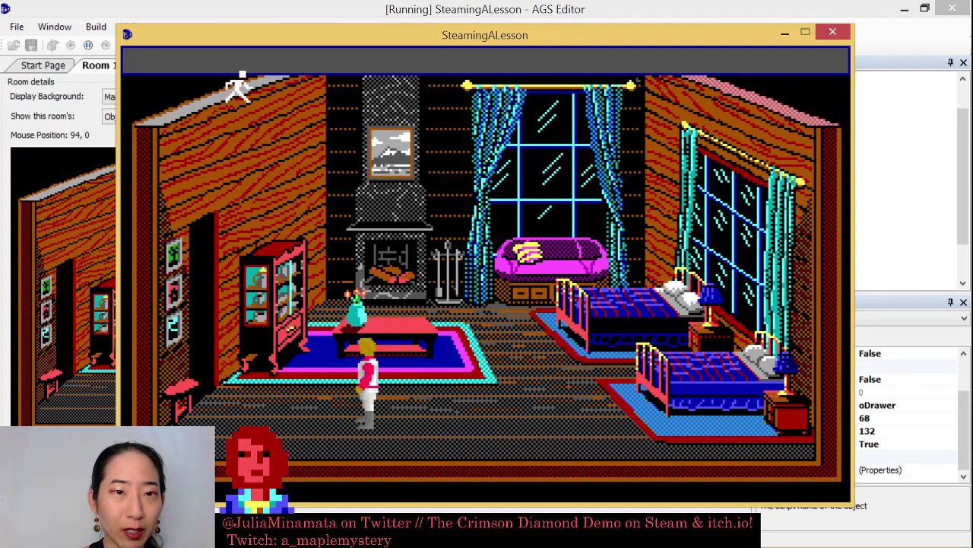
Check the character's inventory in the running game and close it again
{"action": "mouse_move", "coordinate": [254, 83]}
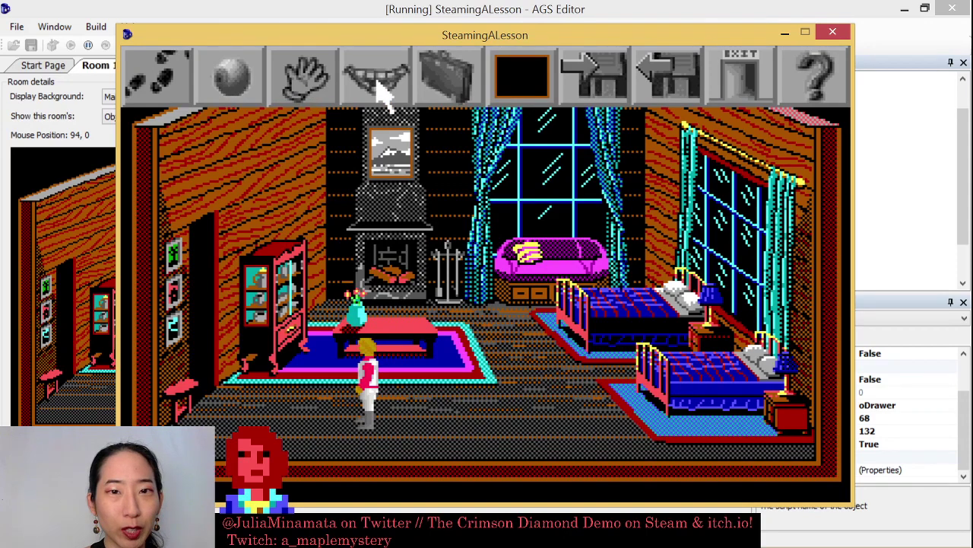
{"action": "left_click", "coordinate": [441, 92]}
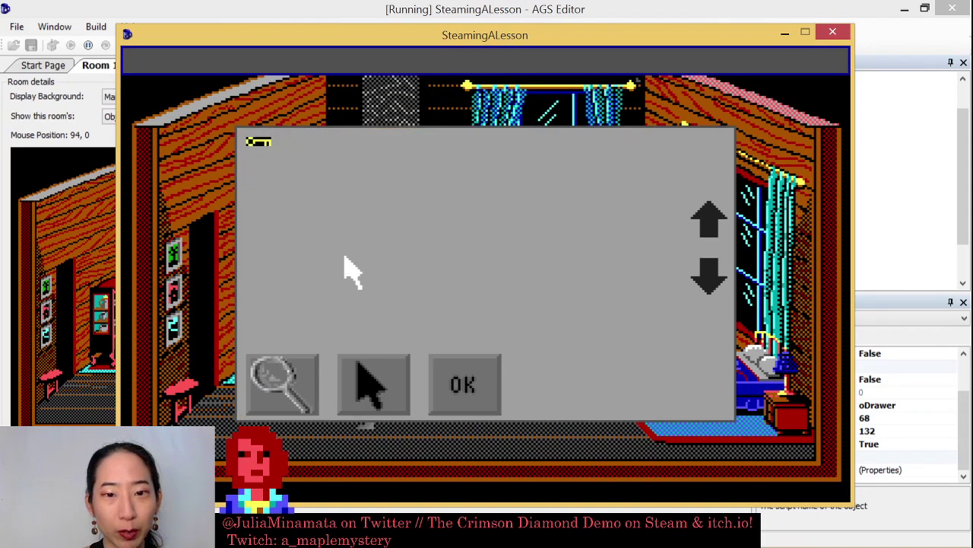
{"action": "left_click", "coordinate": [463, 402]}
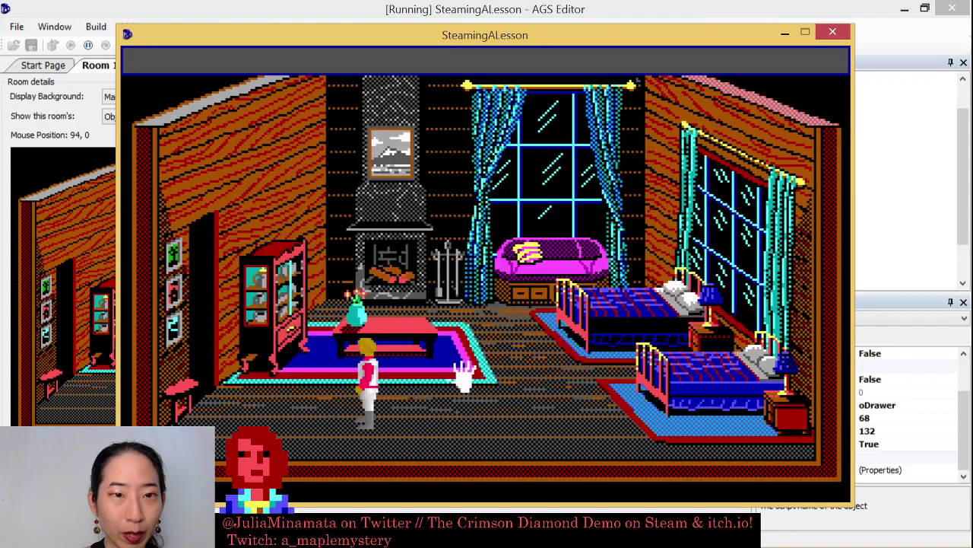
Test the hand interaction on the cabinet drawer, then switch back to the walk cursor
{"action": "mouse_move", "coordinate": [259, 70]}
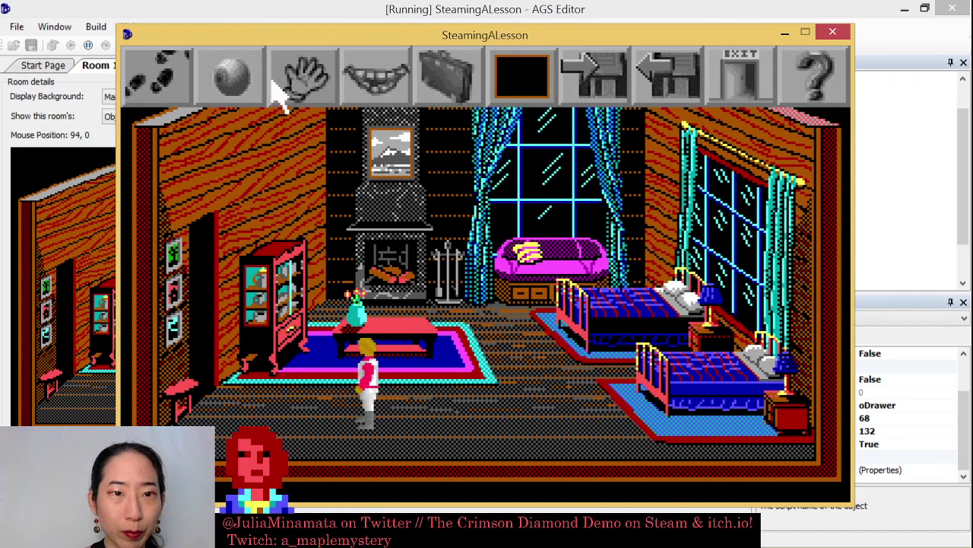
{"action": "left_click", "coordinate": [303, 79]}
{"action": "left_click", "coordinate": [288, 358]}
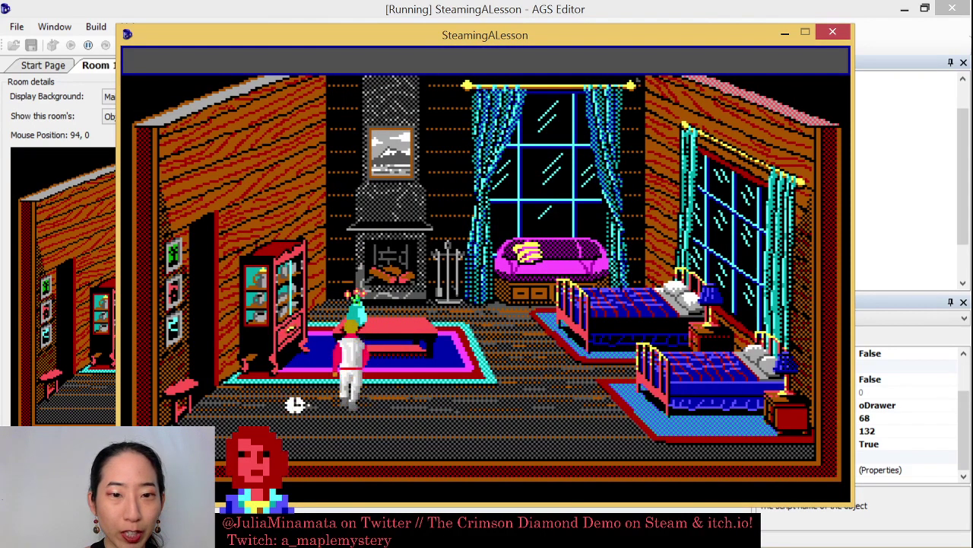
{"action": "right_click", "coordinate": [381, 403]}
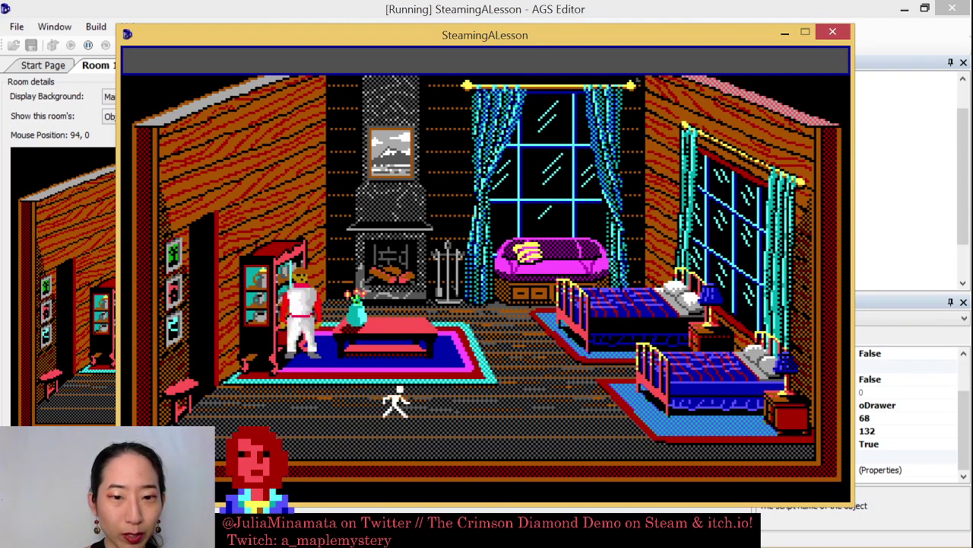
Walk the character away from the cabinet, test the drawer interaction again, and walk back onto the open floor
{"action": "left_click", "coordinate": [460, 397]}
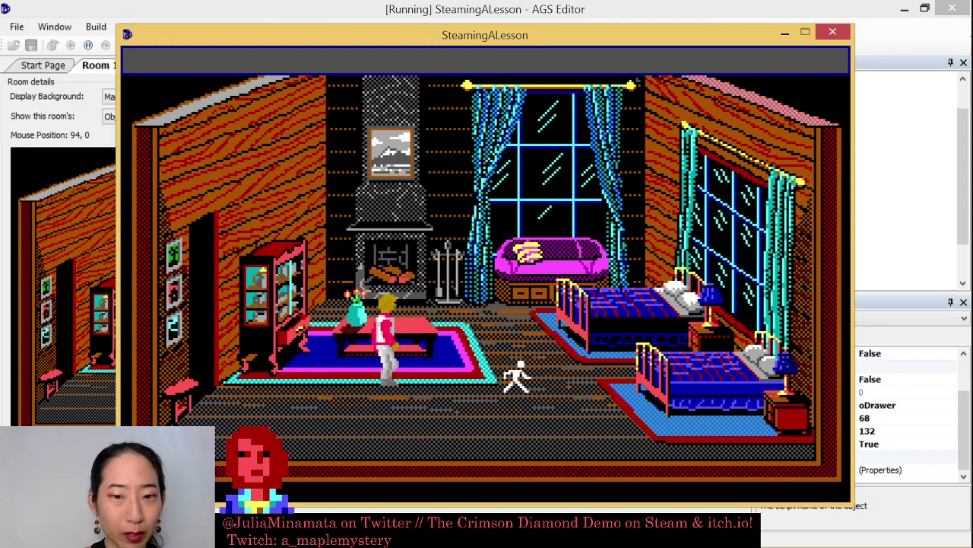
{"action": "right_click", "coordinate": [306, 346]}
{"action": "left_click", "coordinate": [296, 342]}
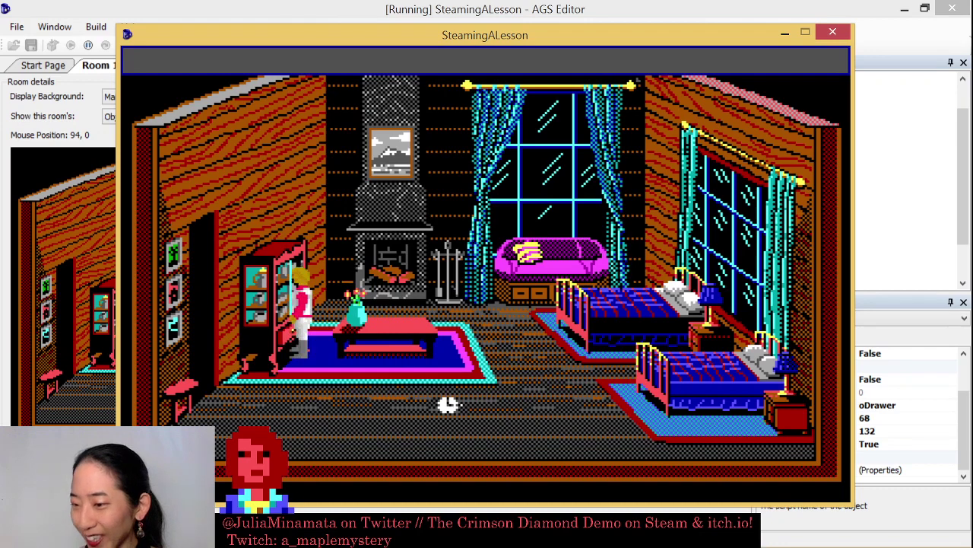
{"action": "left_click", "coordinate": [448, 384]}
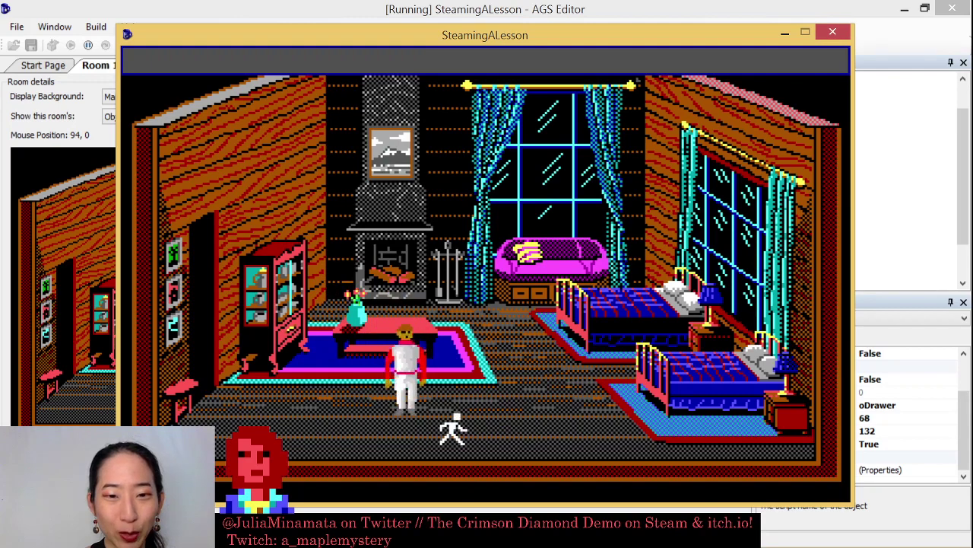
Walk the character through the doorway beside the wall pictures into the next room and across its carpet
{"action": "left_click", "coordinate": [477, 417]}
{"action": "left_click", "coordinate": [199, 363]}
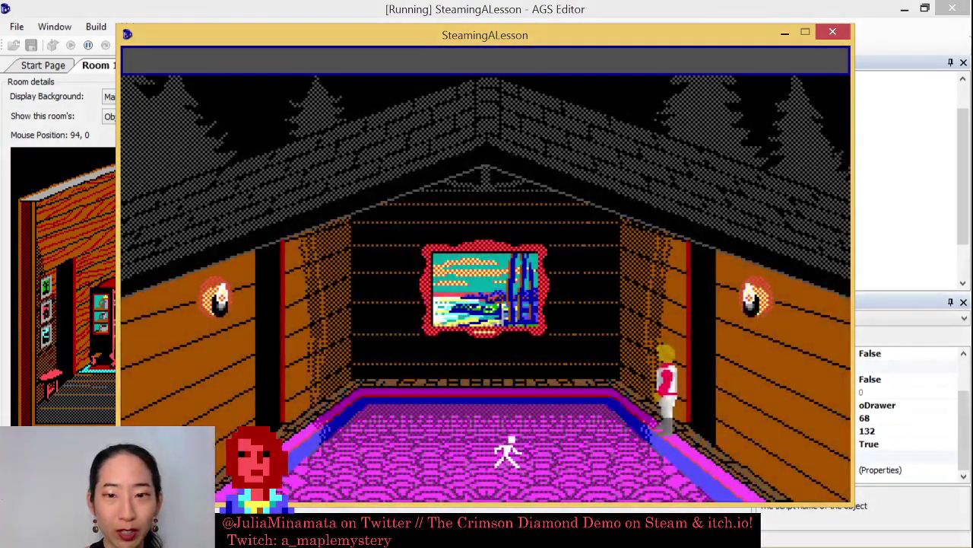
{"action": "left_click", "coordinate": [505, 453]}
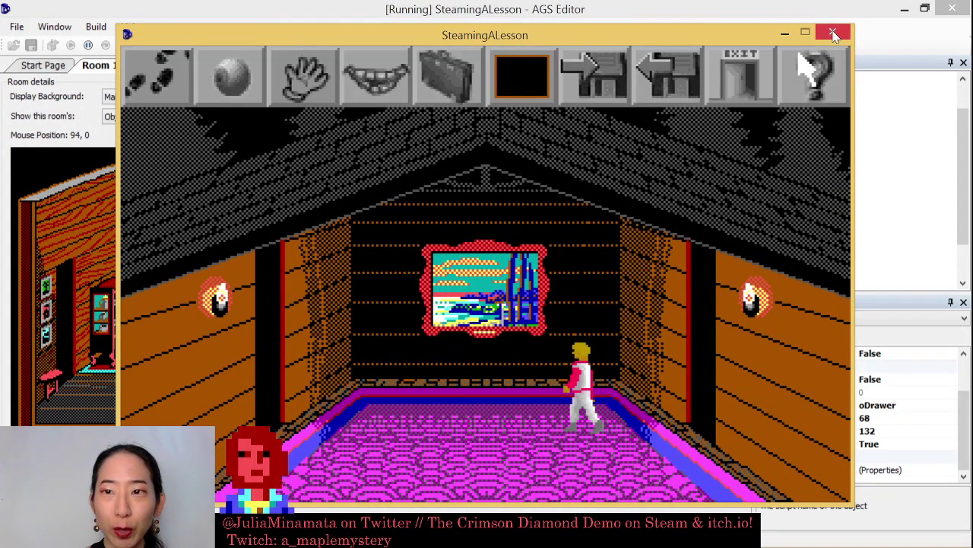
Check the character's inventory in the second room, then end the test run
{"action": "mouse_move", "coordinate": [804, 16]}
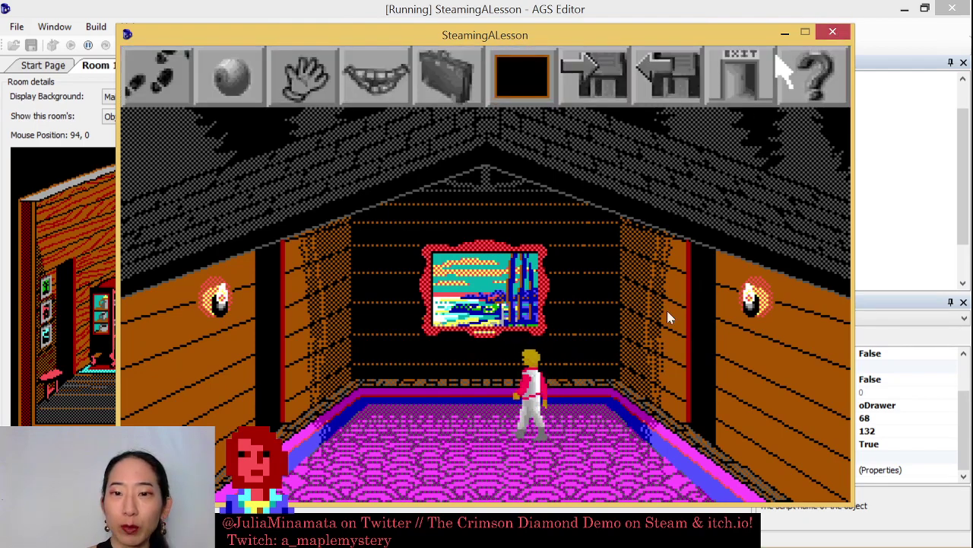
{"action": "left_click", "coordinate": [447, 81]}
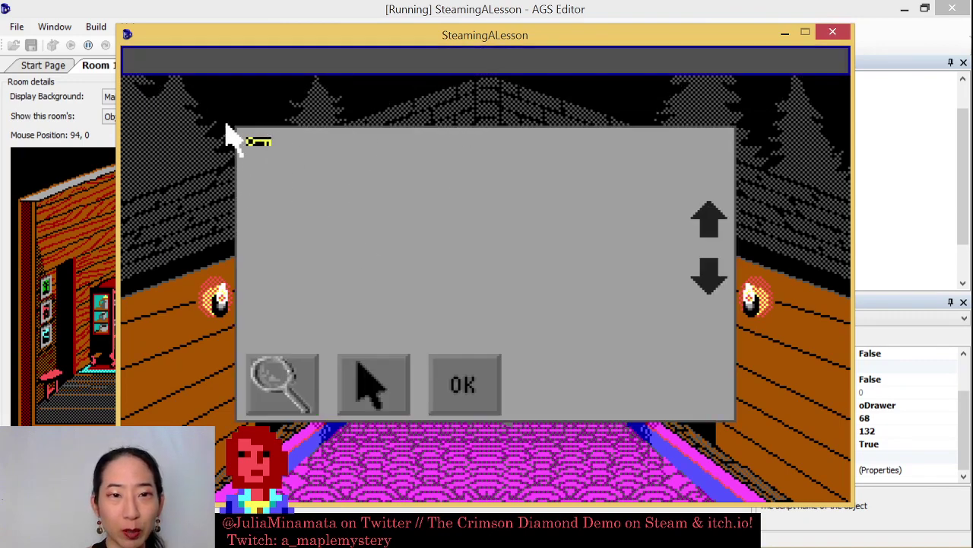
{"action": "left_click", "coordinate": [465, 388]}
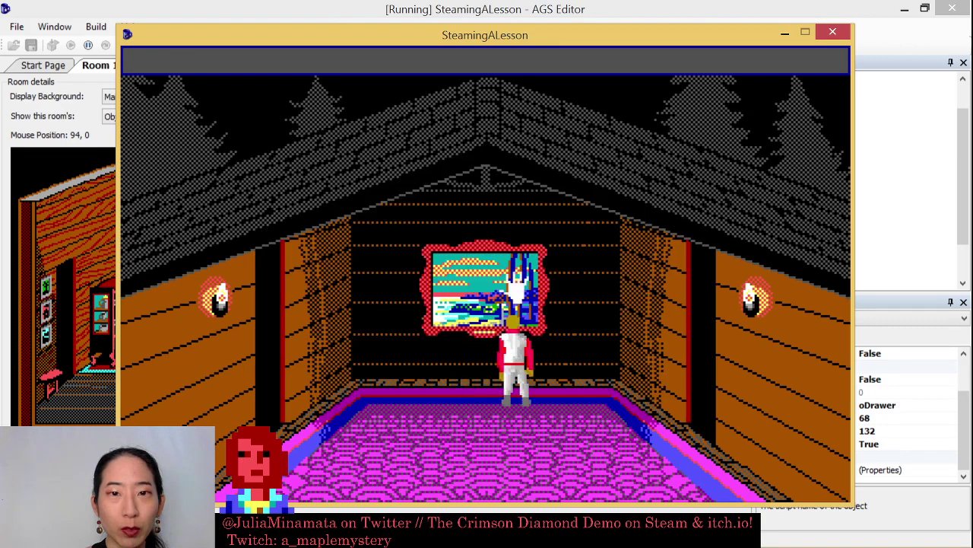
{"action": "left_click", "coordinate": [833, 32]}
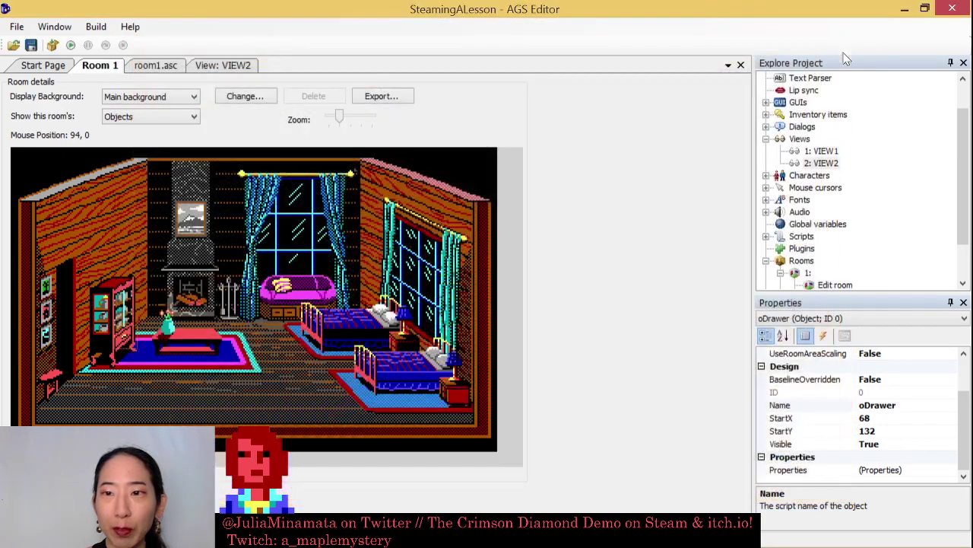
Expand the inventory items, then open VIEW1 and preview the animated walk cycles for loops 0 to 3
{"action": "left_click", "coordinate": [766, 114]}
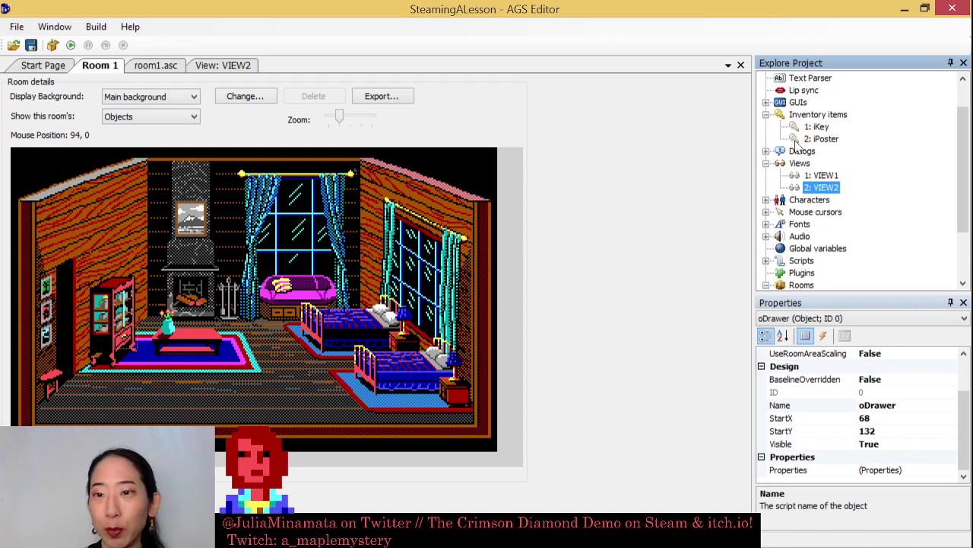
{"action": "left_click", "coordinate": [834, 175]}
{"action": "double_click", "coordinate": [833, 175]}
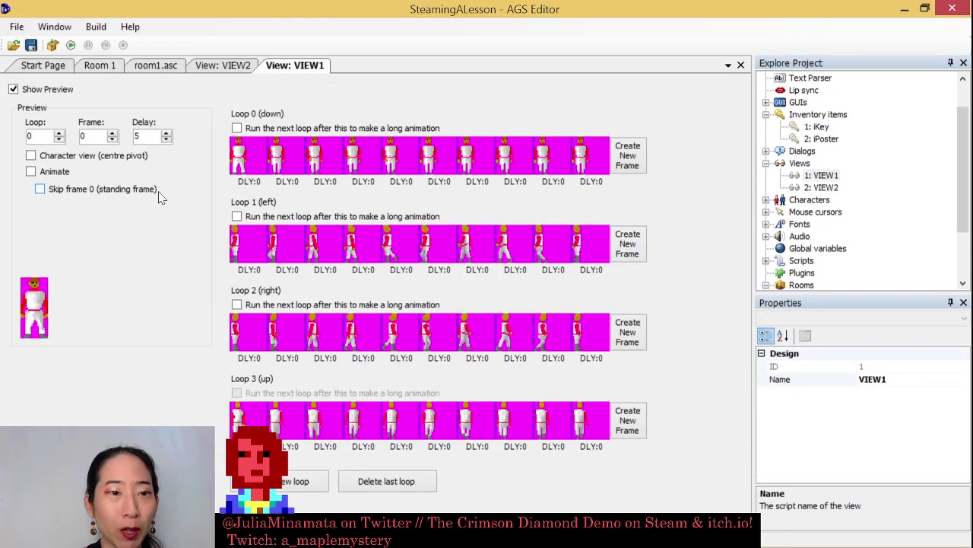
{"action": "left_click", "coordinate": [32, 172]}
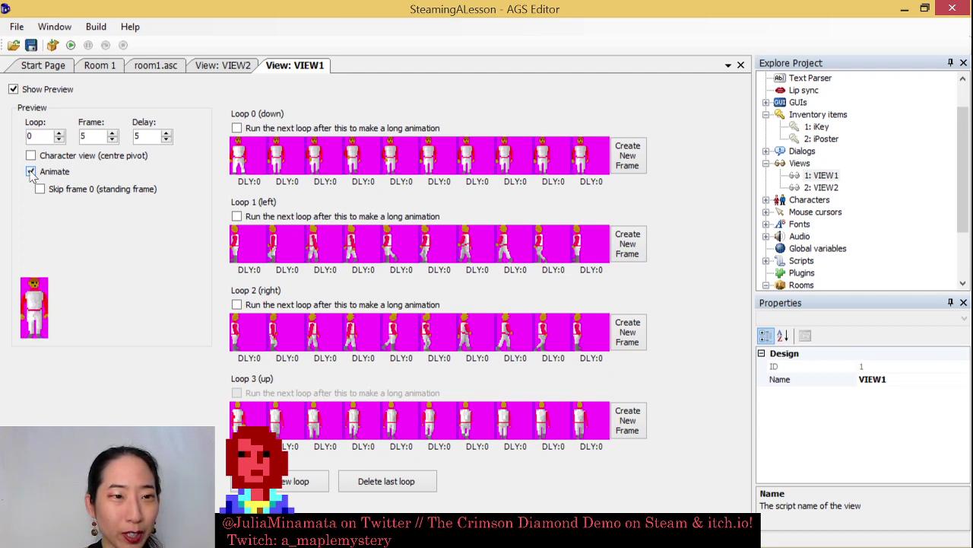
{"action": "left_click", "coordinate": [58, 133]}
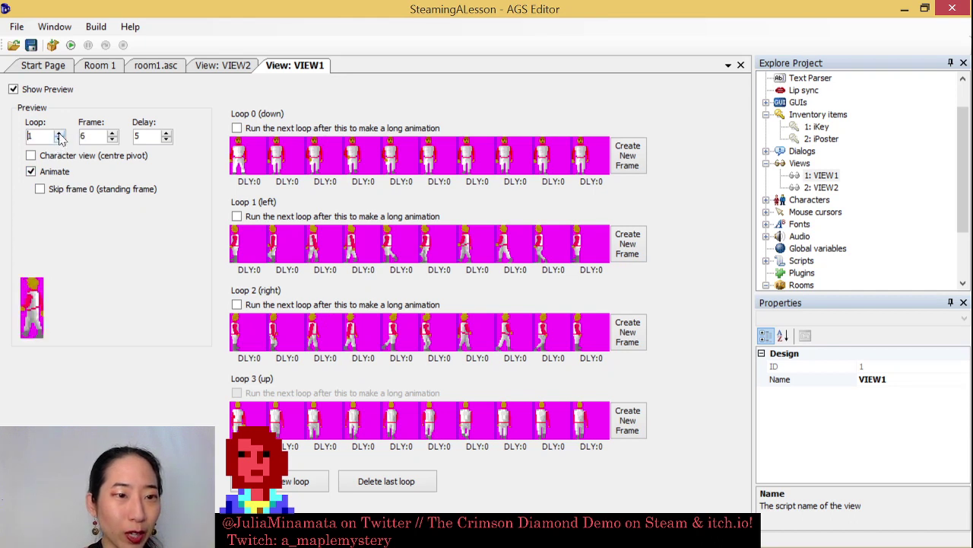
{"action": "left_click", "coordinate": [60, 132]}
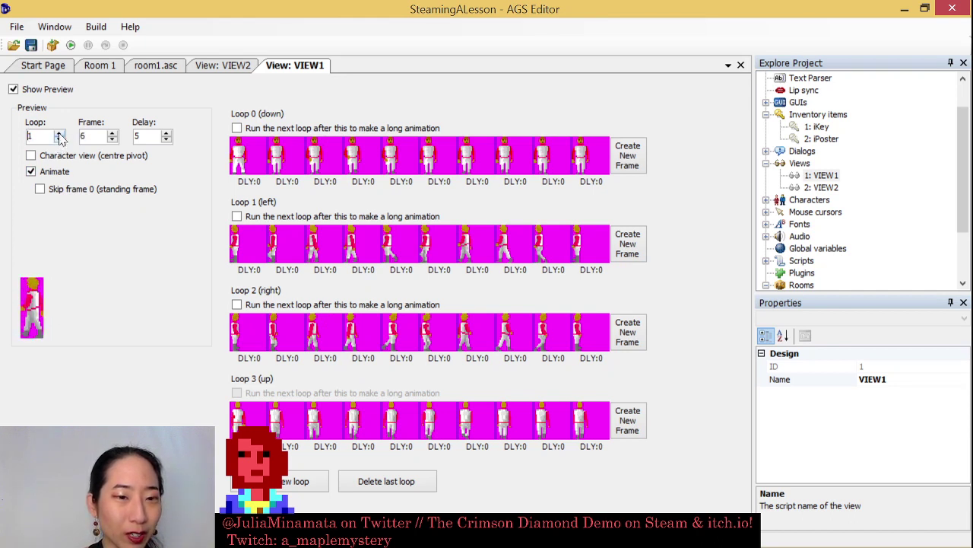
{"action": "left_click", "coordinate": [59, 132]}
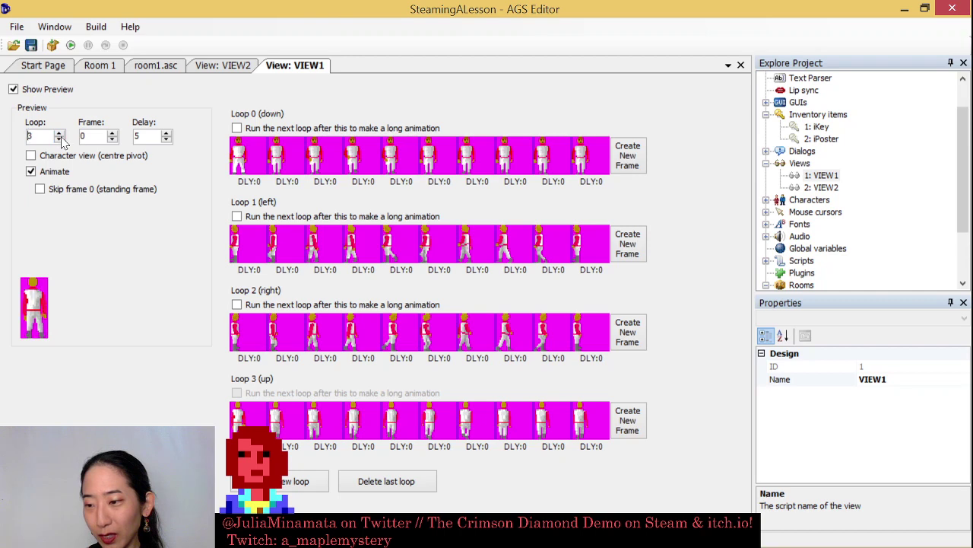
Hide the VIEW1 preview, close that view and return to the room1.asc script
{"action": "left_click", "coordinate": [13, 89]}
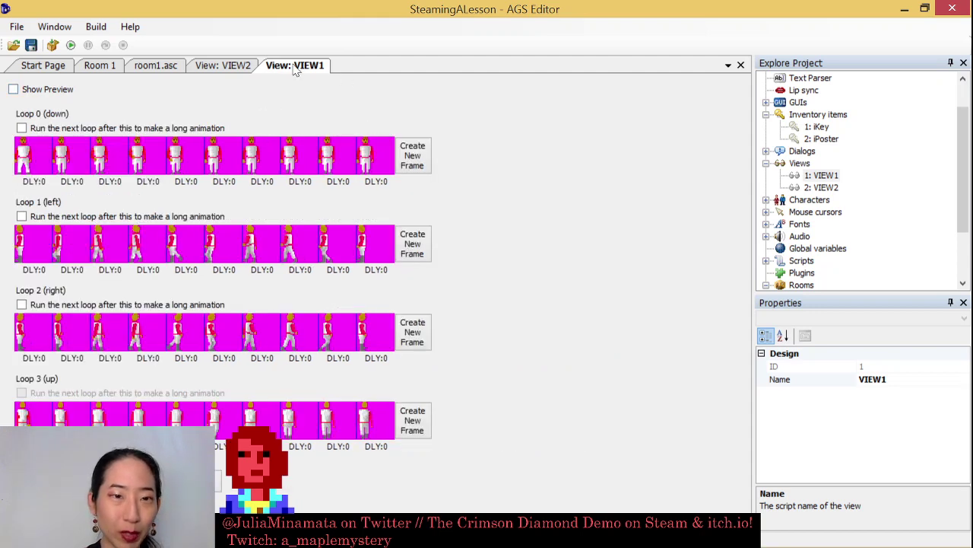
{"action": "middle_click", "coordinate": [304, 68]}
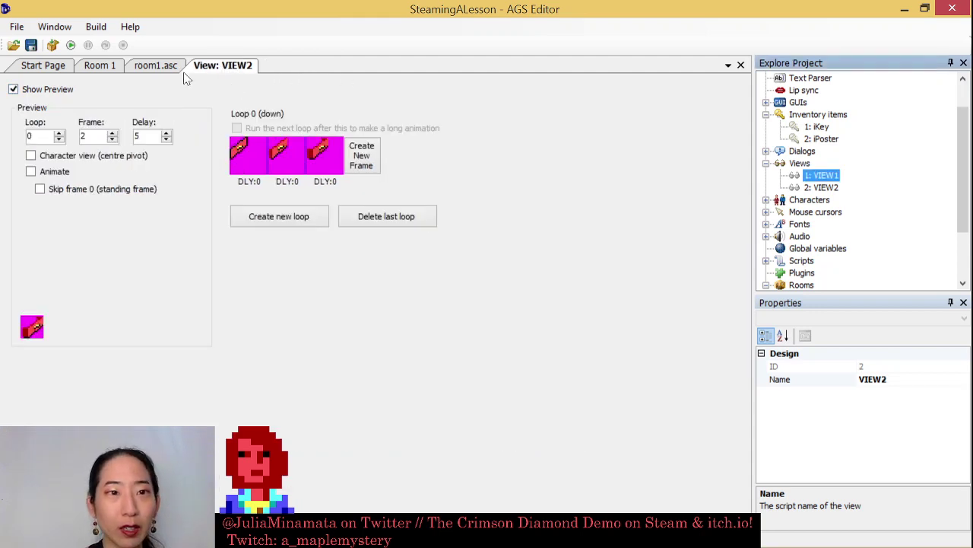
{"action": "left_click", "coordinate": [133, 70]}
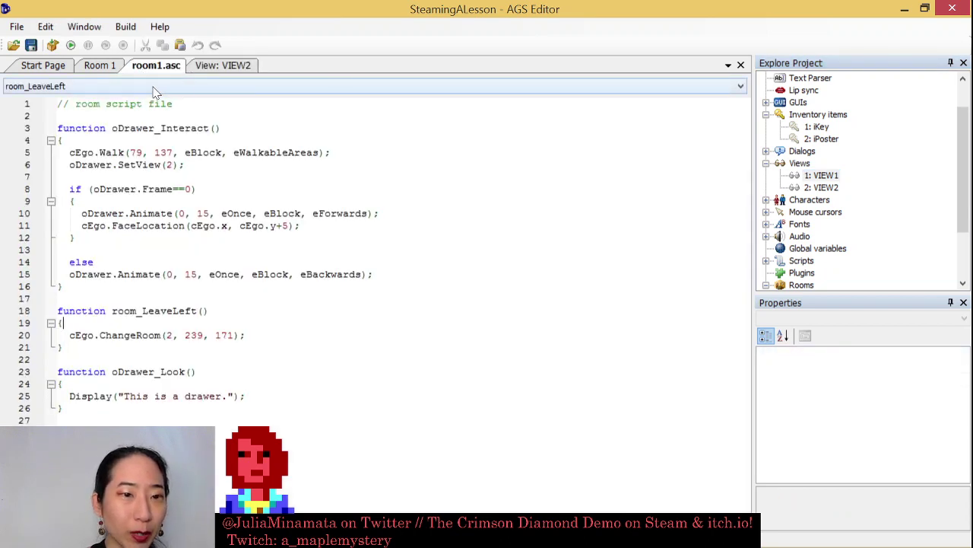
Open the iKey inventory item and choose sprite 5 as its cursor image
{"action": "double_click", "coordinate": [821, 128]}
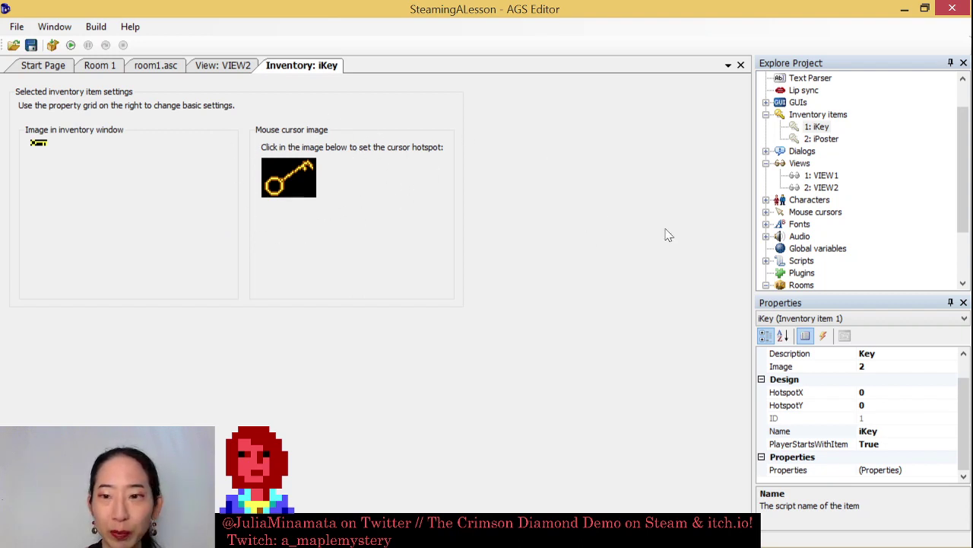
{"action": "scroll", "coordinate": [951, 367], "scroll_direction": "up", "scroll_amount": 1}
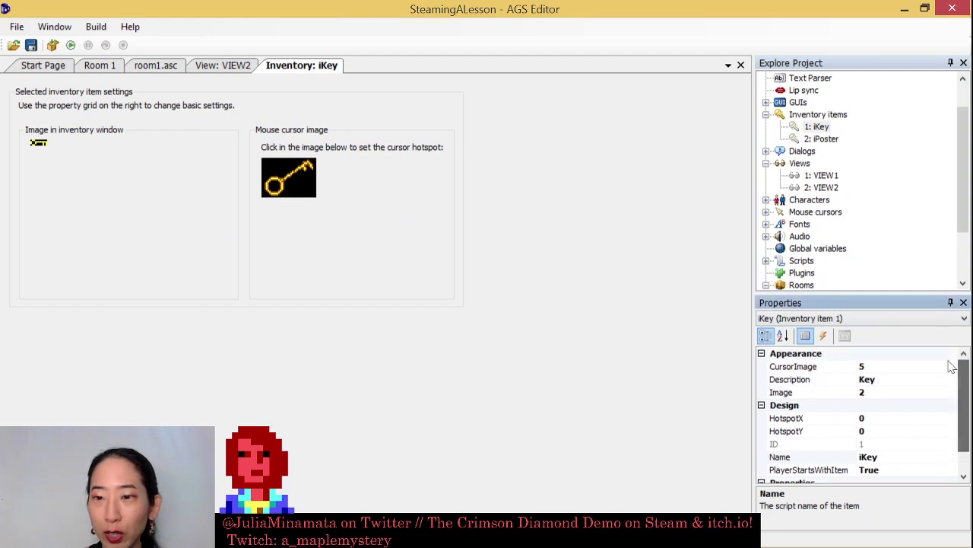
{"action": "left_click", "coordinate": [892, 367]}
{"action": "left_click", "coordinate": [950, 368]}
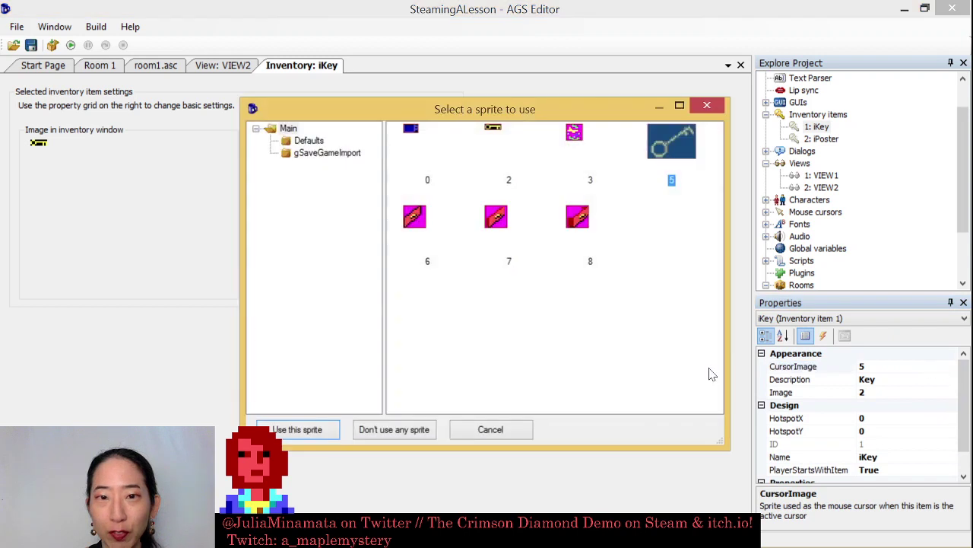
{"action": "left_click", "coordinate": [651, 212]}
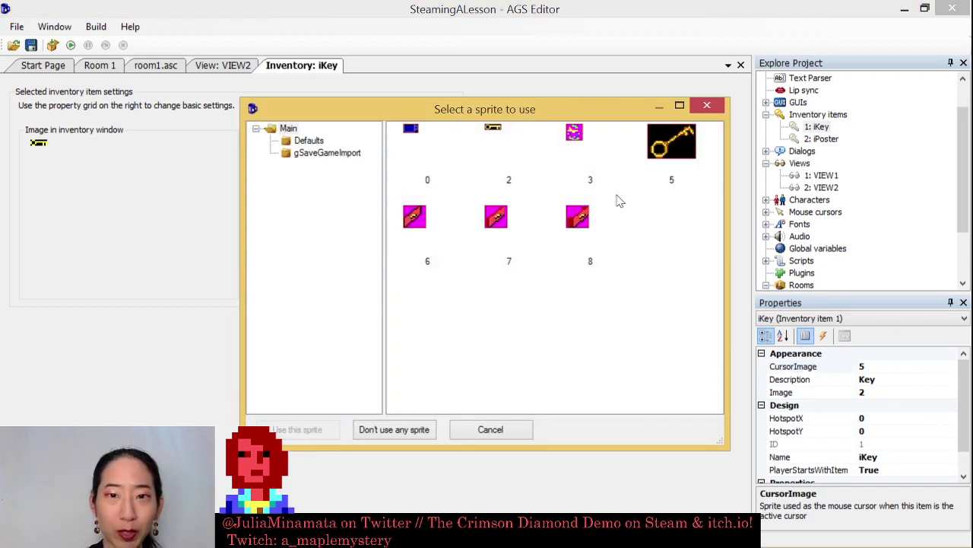
{"action": "double_click", "coordinate": [671, 152]}
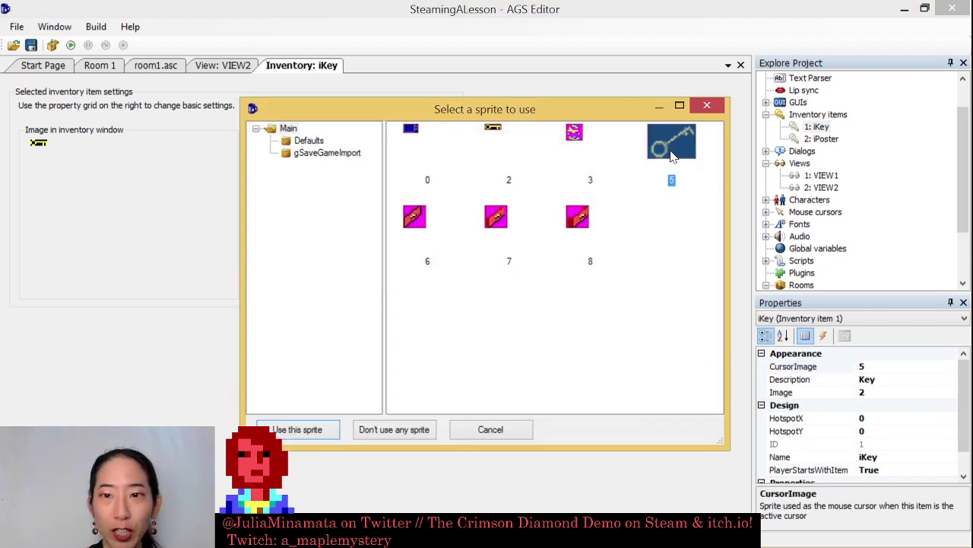
Examine the iKey item's description and inventory image sprite, leaving the sprite selection without choosing a new one
{"action": "left_click", "coordinate": [895, 380]}
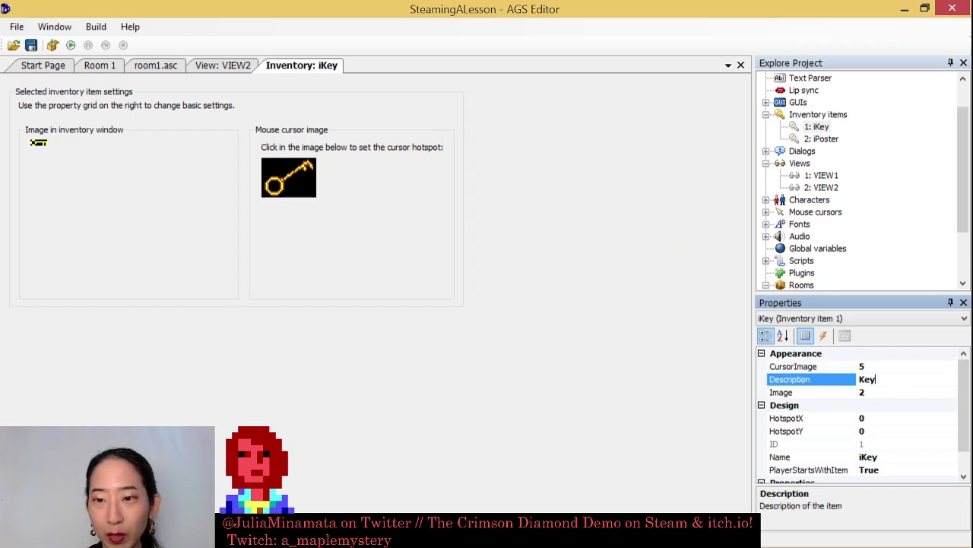
{"action": "left_click", "coordinate": [900, 393]}
{"action": "left_click", "coordinate": [951, 392]}
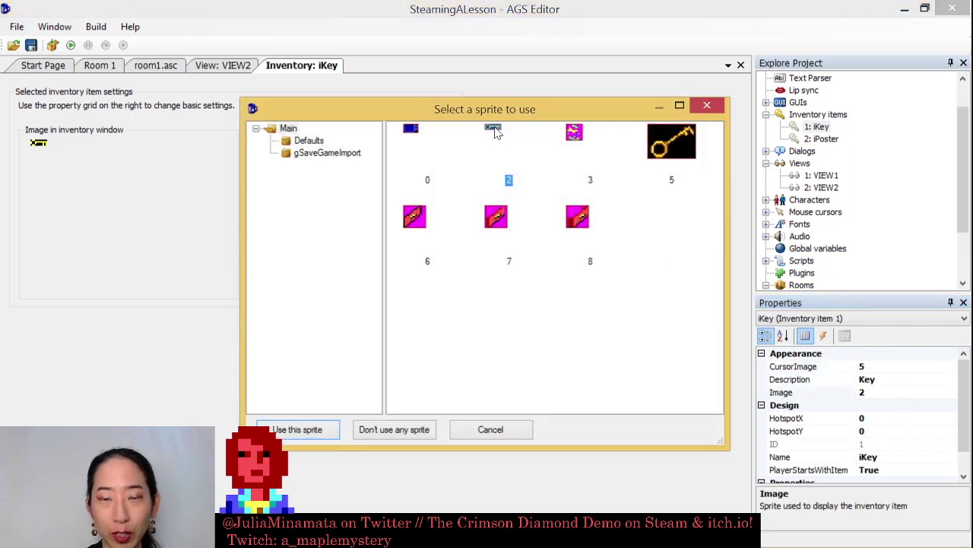
{"action": "left_click", "coordinate": [702, 111]}
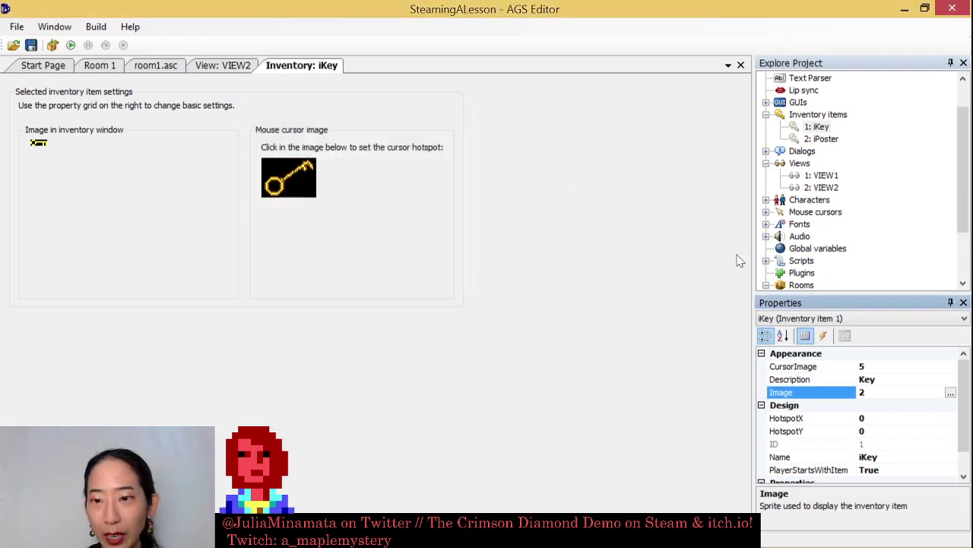
Set the iKey item's PlayerStartsWithItem property to True
{"action": "scroll", "coordinate": [963, 410], "scroll_direction": "down", "scroll_amount": 1}
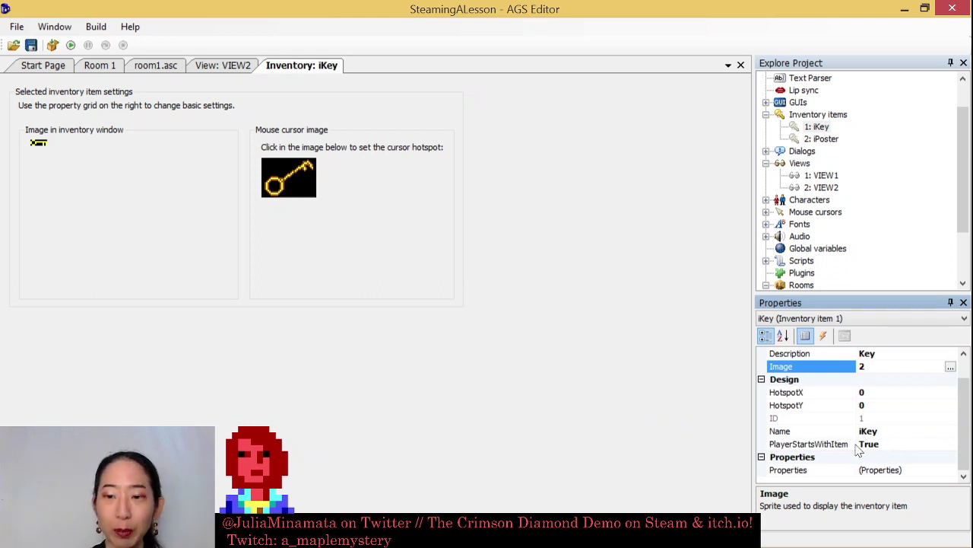
{"action": "left_click", "coordinate": [948, 444]}
{"action": "left_click", "coordinate": [950, 445]}
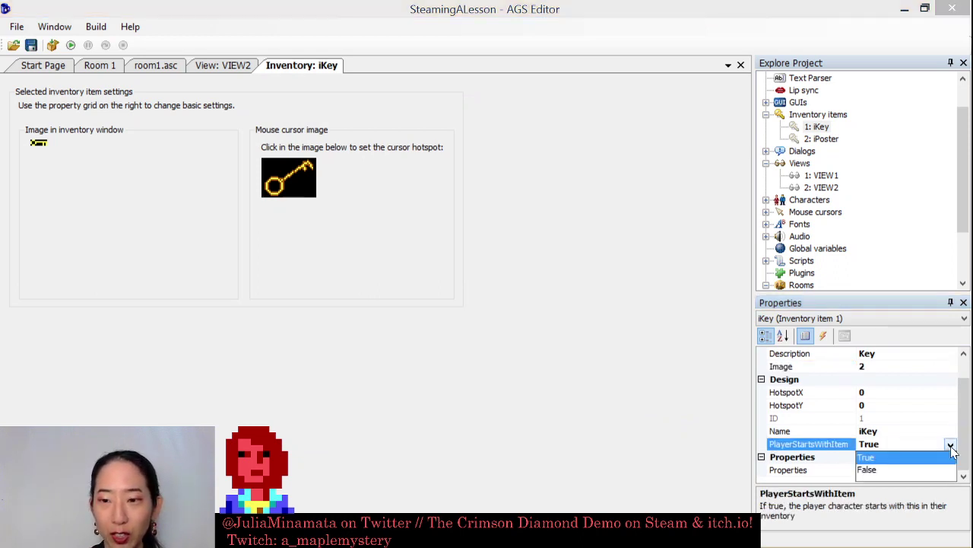
{"action": "left_click", "coordinate": [923, 461]}
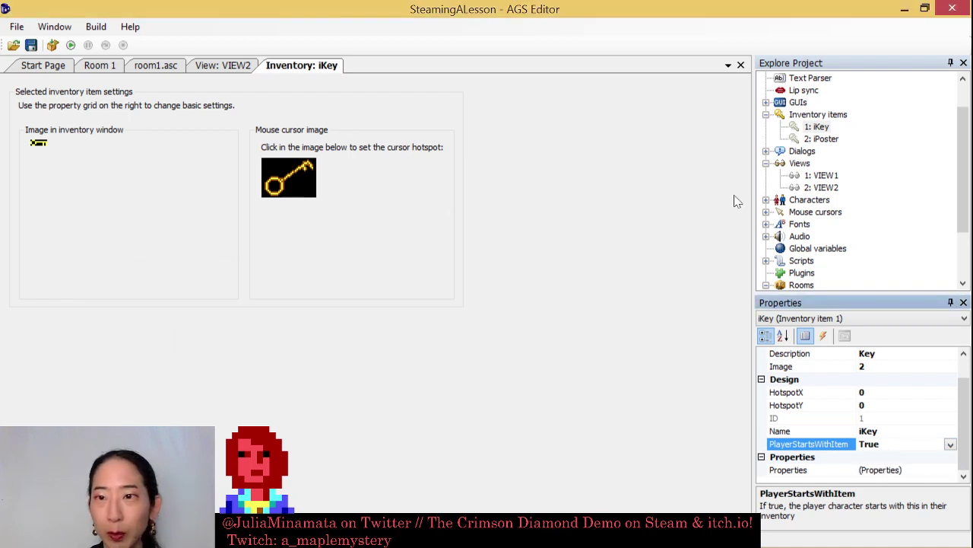
{"action": "left_click", "coordinate": [817, 126]}
{"action": "scroll", "coordinate": [817, 126], "scroll_direction": "up", "scroll_amount": 1}
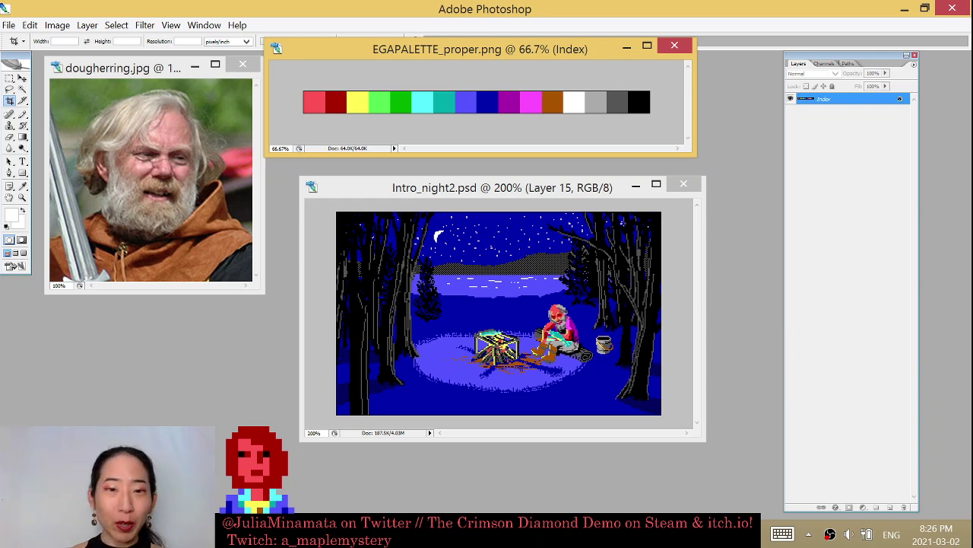
{"action": "key", "text": "alt+Tab"}
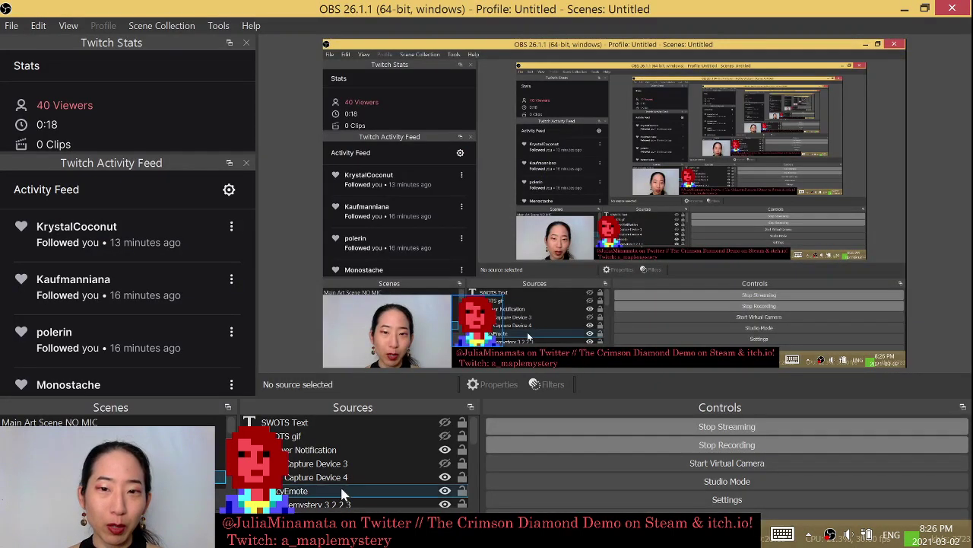
{"action": "key", "text": "alt+Tab"}
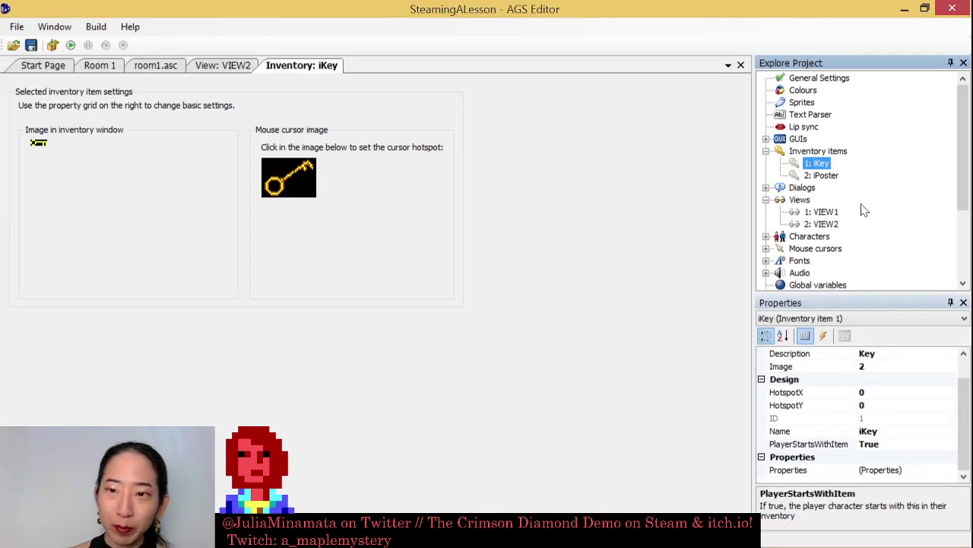
Test-run the game from the iKey editor, close it again and look over the project's contents
{"action": "left_click", "coordinate": [71, 45]}
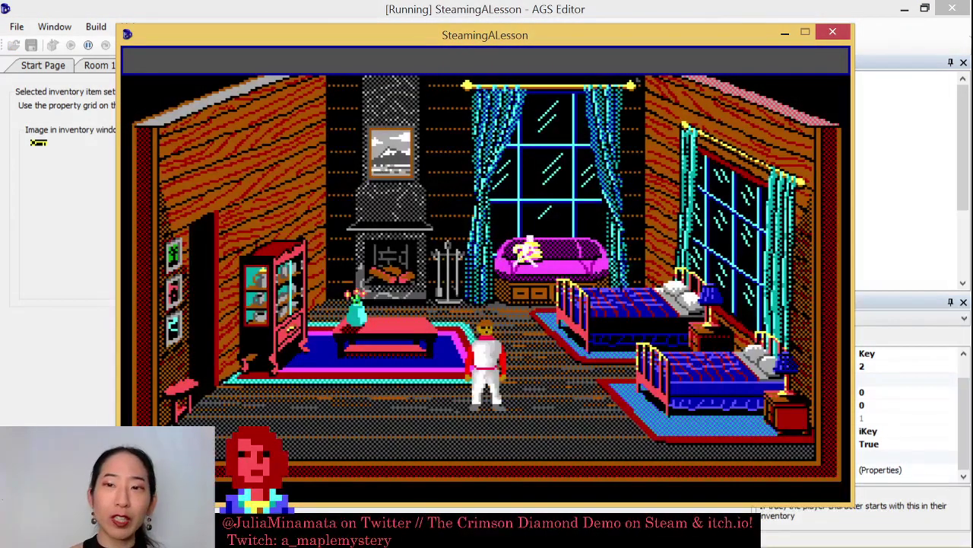
{"action": "left_click", "coordinate": [833, 32]}
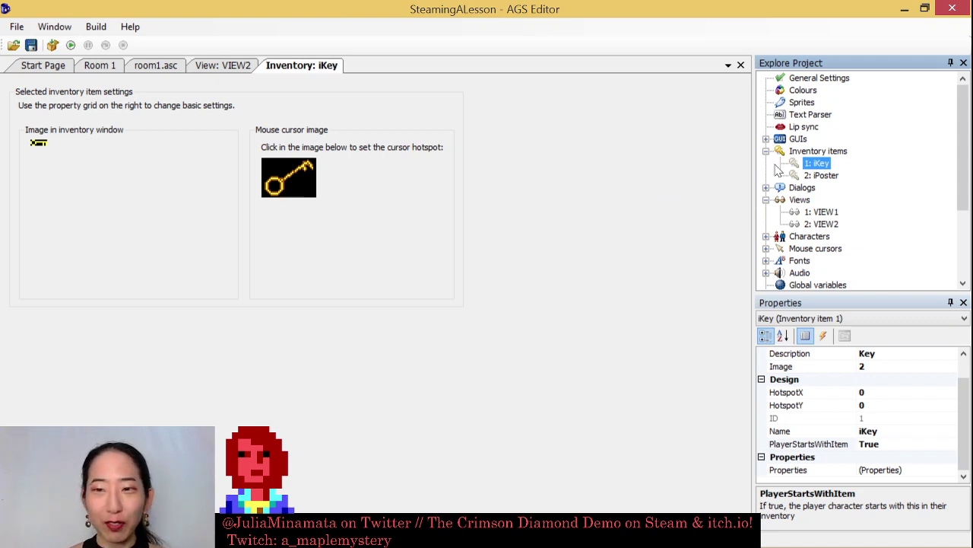
{"action": "scroll", "coordinate": [957, 156], "scroll_direction": "down", "scroll_amount": 3}
{"action": "scroll", "coordinate": [956, 156], "scroll_direction": "up", "scroll_amount": 3}
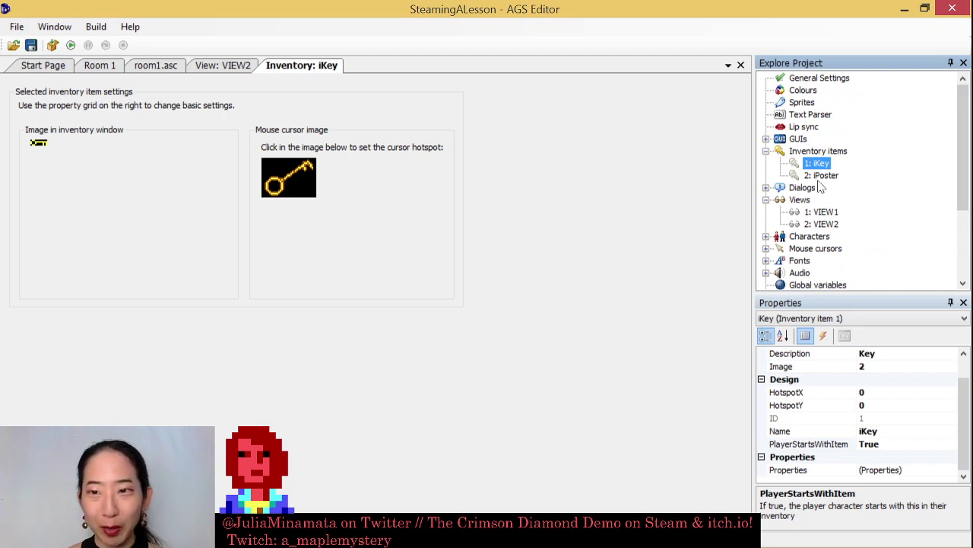
Expand the project's GUIs and open gInventory, gStatusline and gIconbar to examine their layouts
{"action": "double_click", "coordinate": [798, 139]}
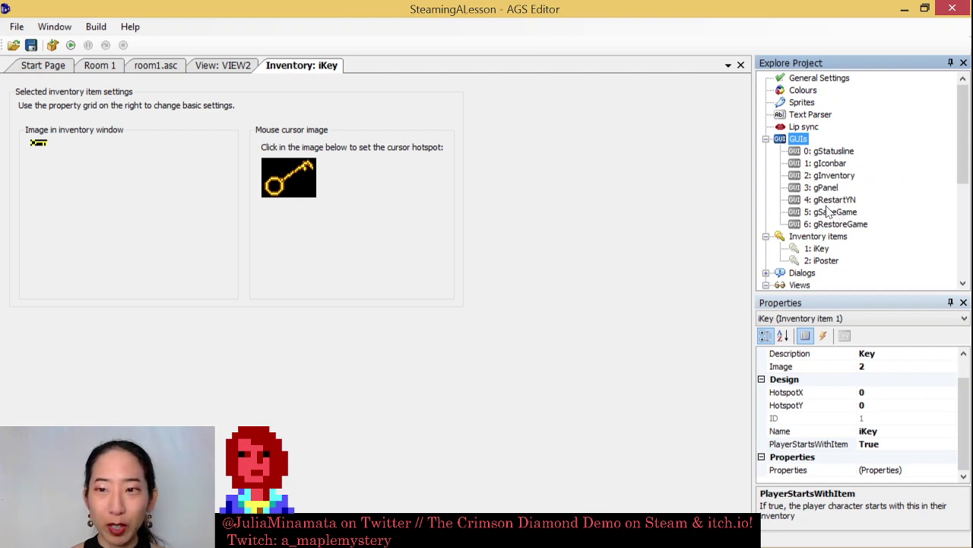
{"action": "left_click", "coordinate": [829, 175]}
{"action": "double_click", "coordinate": [821, 176]}
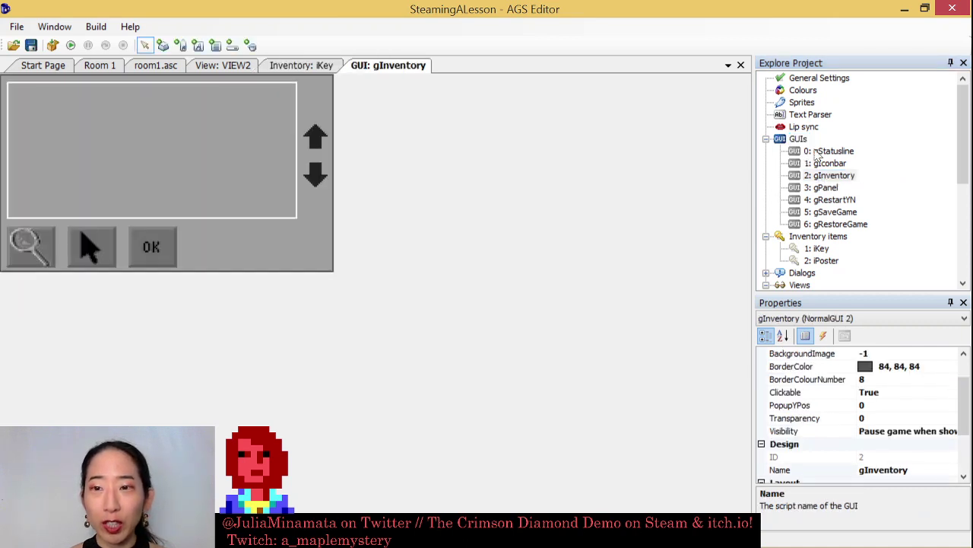
{"action": "double_click", "coordinate": [833, 152]}
{"action": "double_click", "coordinate": [839, 165]}
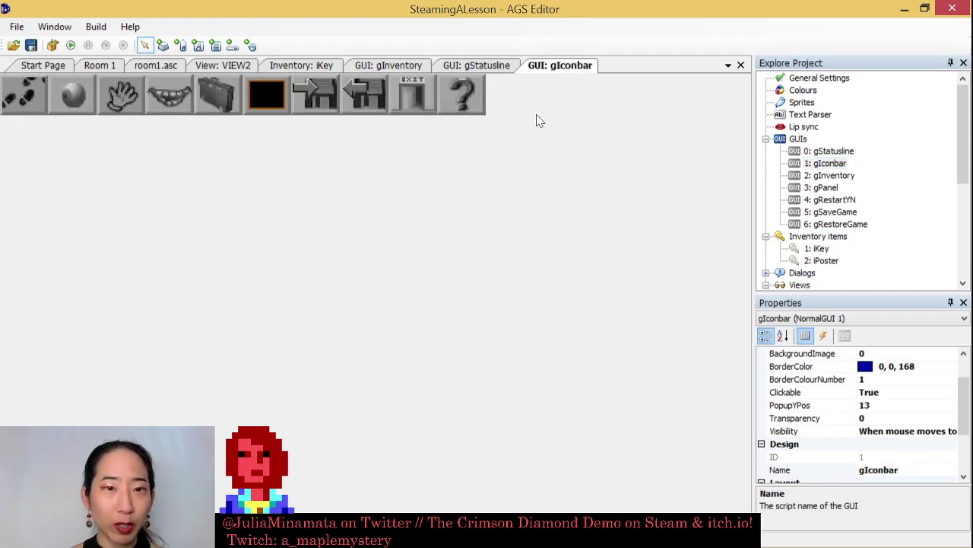
Change the image of gIconbar's exit button to the standing character sprite 2005
{"action": "left_click", "coordinate": [424, 102]}
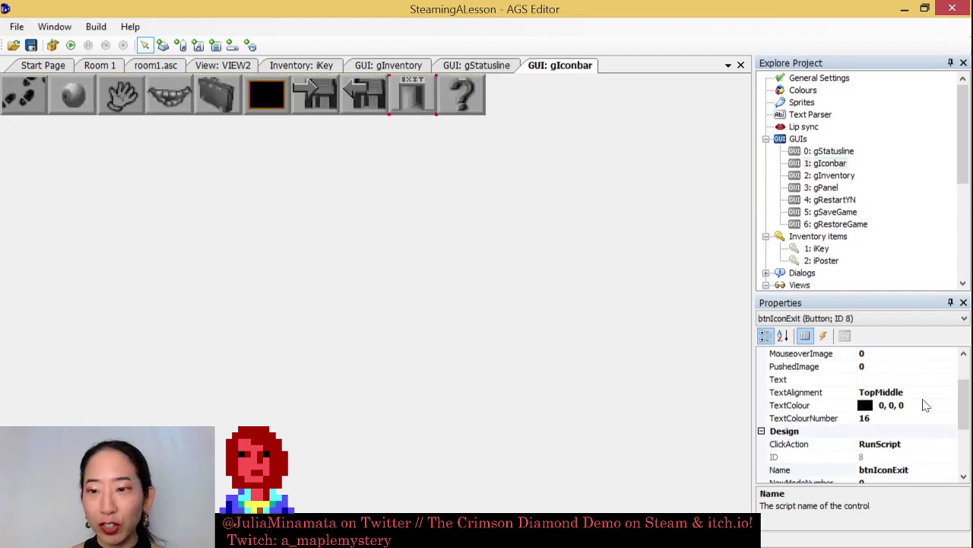
{"action": "scroll", "coordinate": [950, 381], "scroll_direction": "up", "scroll_amount": 2}
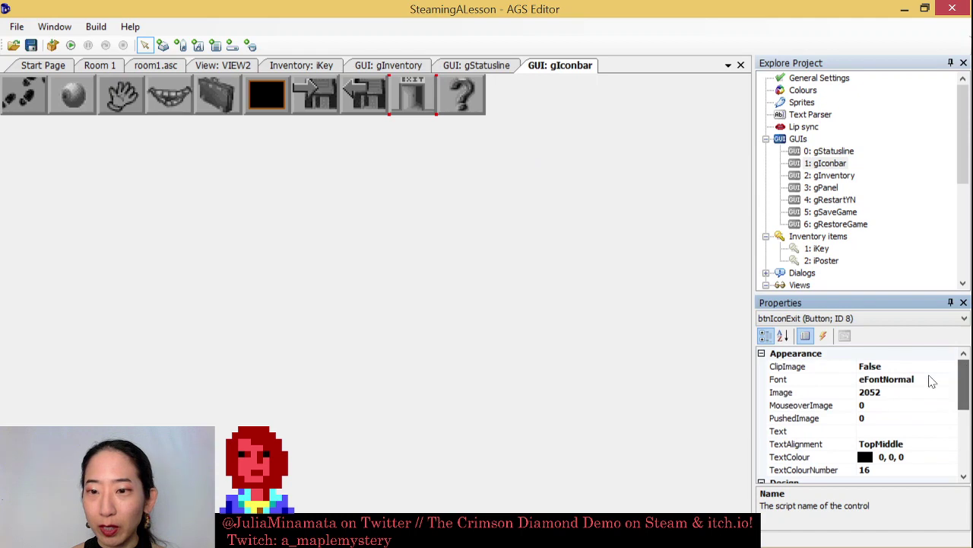
{"action": "left_click", "coordinate": [950, 392]}
{"action": "left_click", "coordinate": [951, 392]}
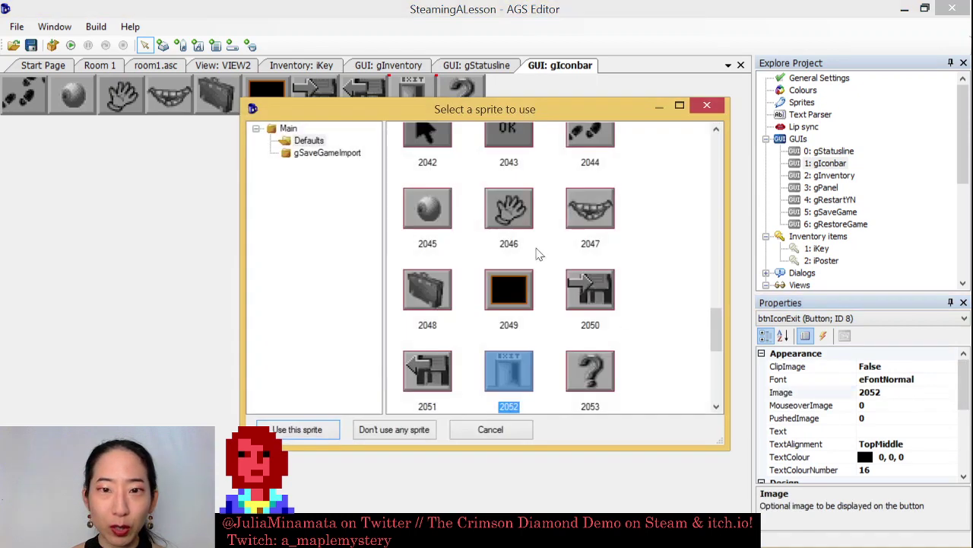
{"action": "left_click_drag", "start_coordinate": [724, 346], "coordinate": [694, 179]}
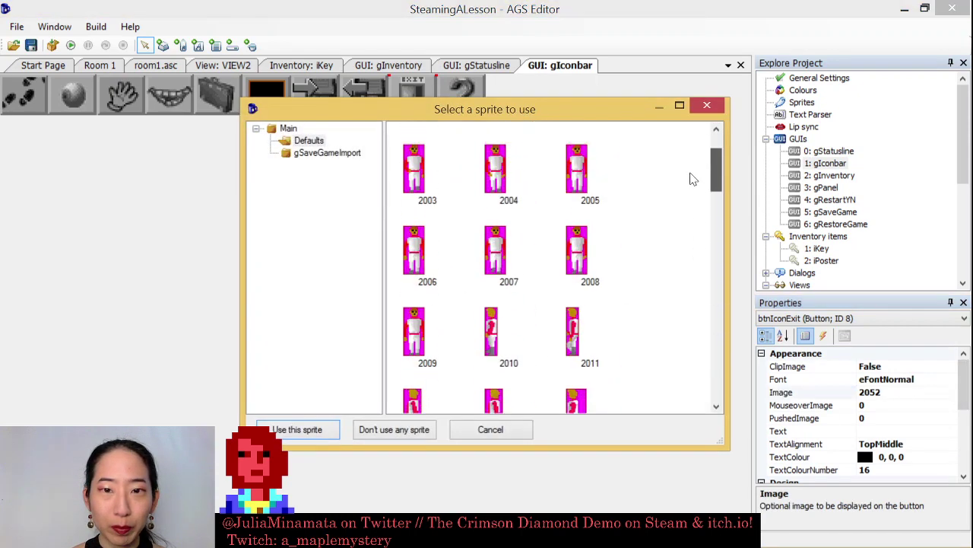
{"action": "double_click", "coordinate": [576, 181]}
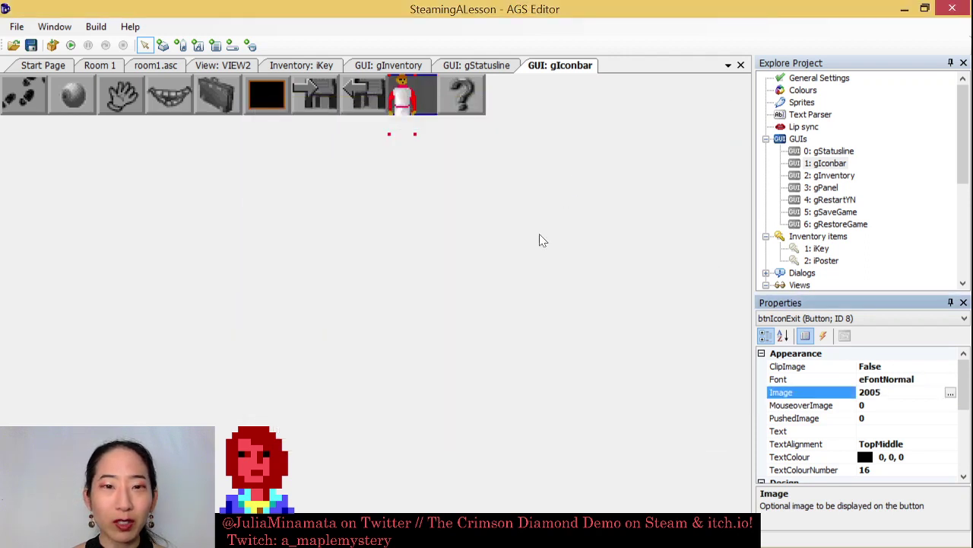
Set the gIconbar exit button's image back to sprite 2052
{"action": "double_click", "coordinate": [869, 391]}
{"action": "type", "text": "205"}
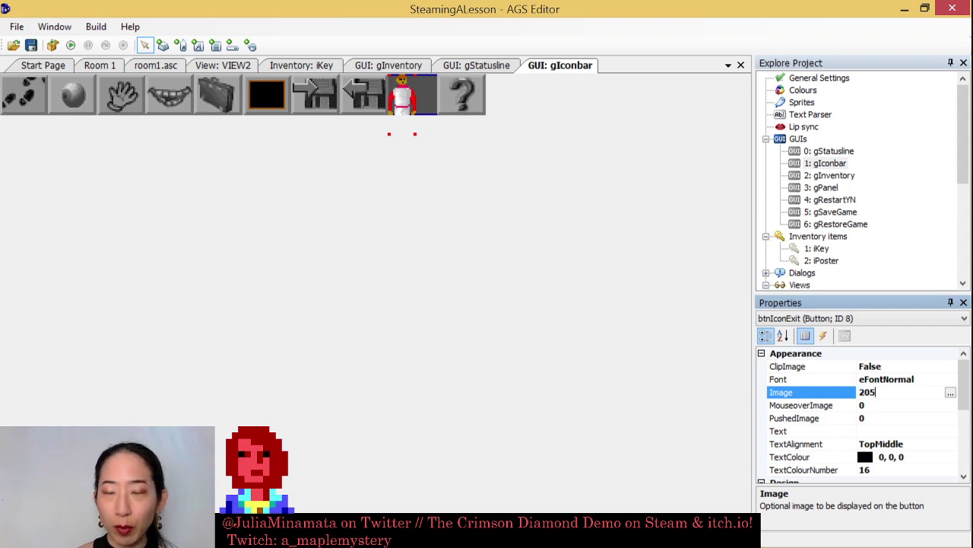
{"action": "type", "text": "2"}
{"action": "key", "text": "Return"}
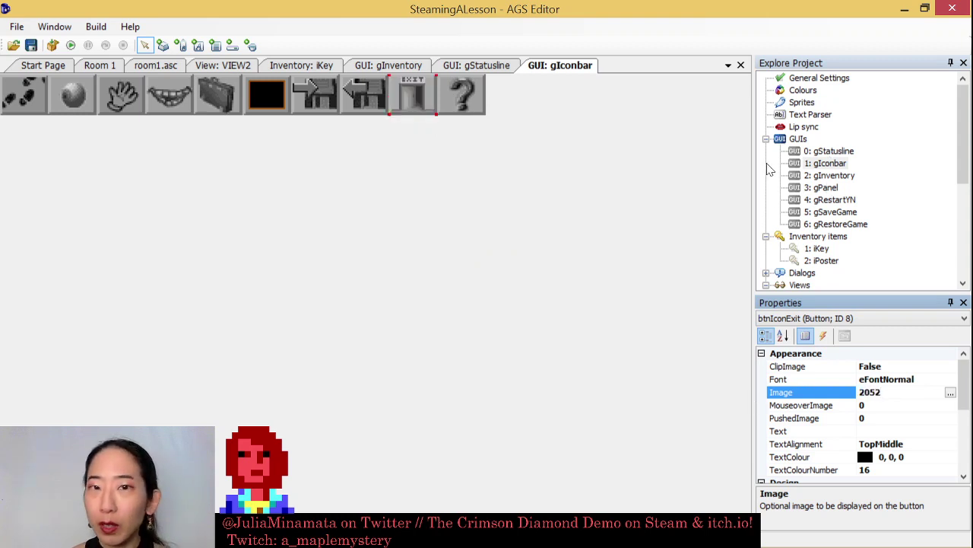
Close the gIconbar and gStatusline editors and examine the look and select buttons of gInventory
{"action": "middle_click", "coordinate": [529, 67]}
{"action": "middle_click", "coordinate": [476, 67]}
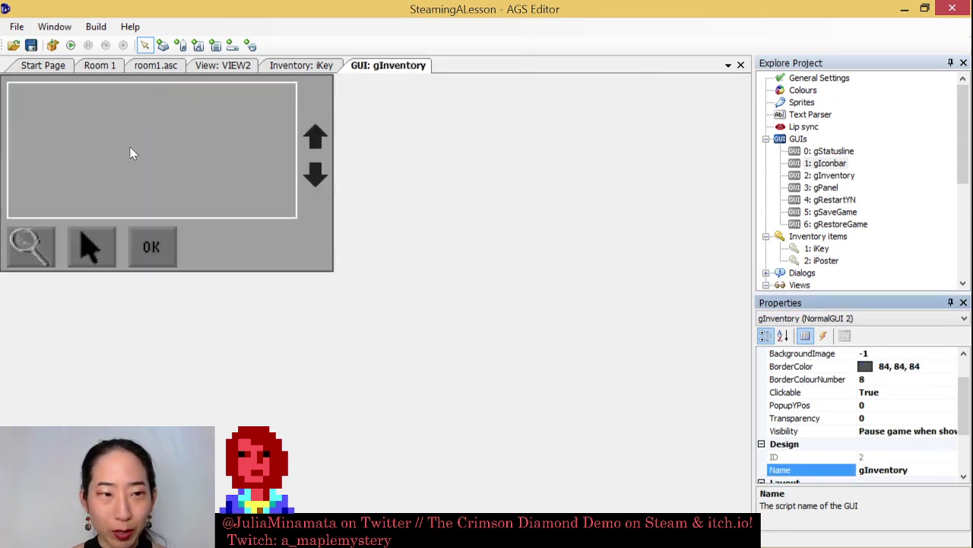
{"action": "left_click", "coordinate": [32, 251]}
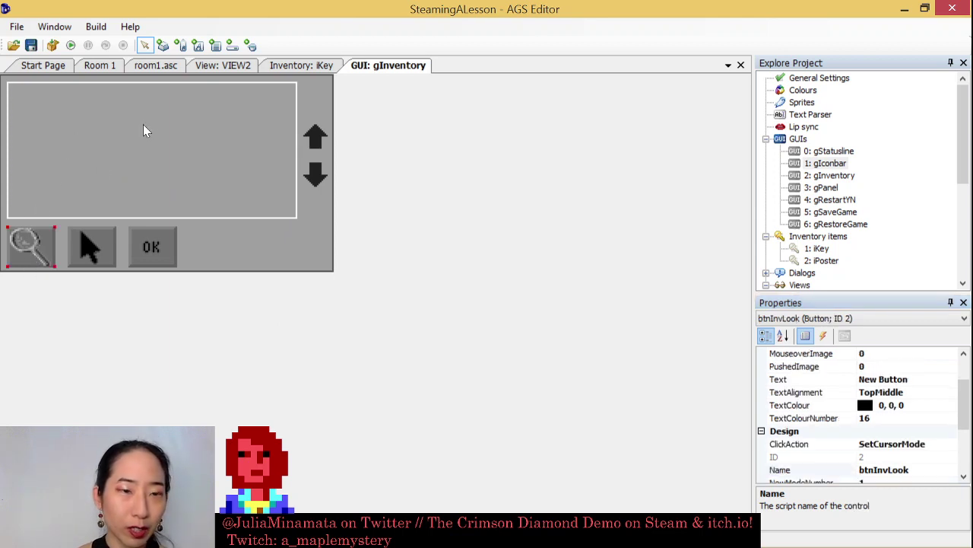
{"action": "left_click_drag", "start_coordinate": [965, 411], "coordinate": [928, 395]}
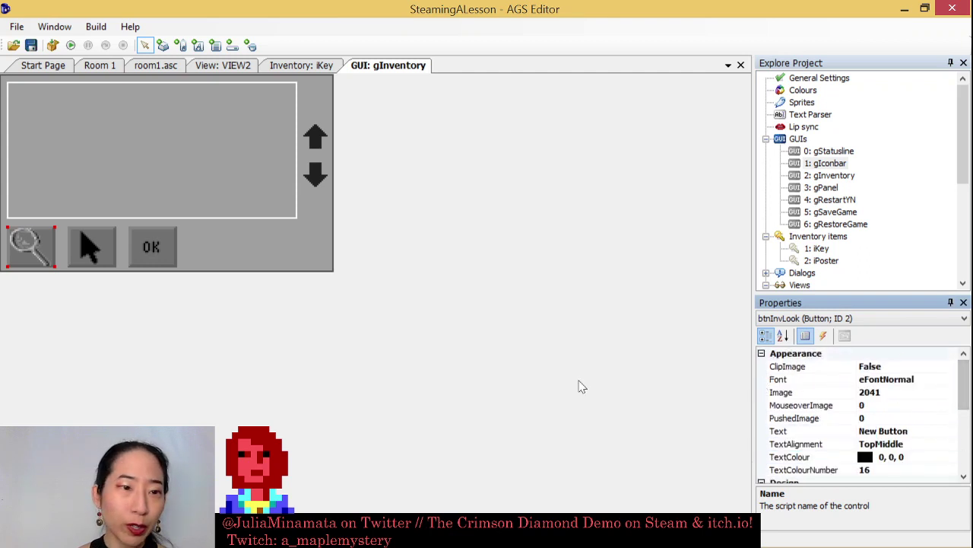
{"action": "left_click", "coordinate": [90, 247]}
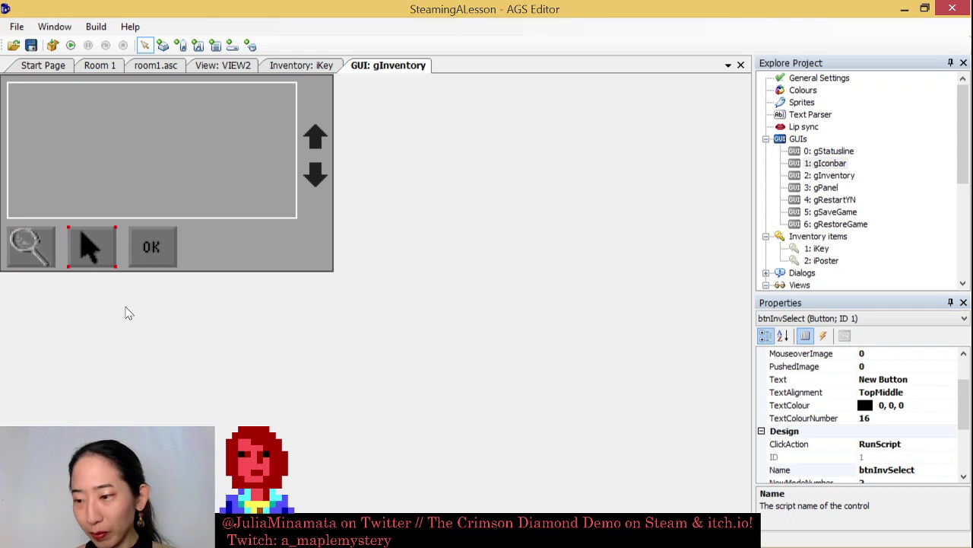
Test-run the game from the iKey editor, try the look and select modes on the key in the inventory, and close the game
{"action": "left_click", "coordinate": [307, 67]}
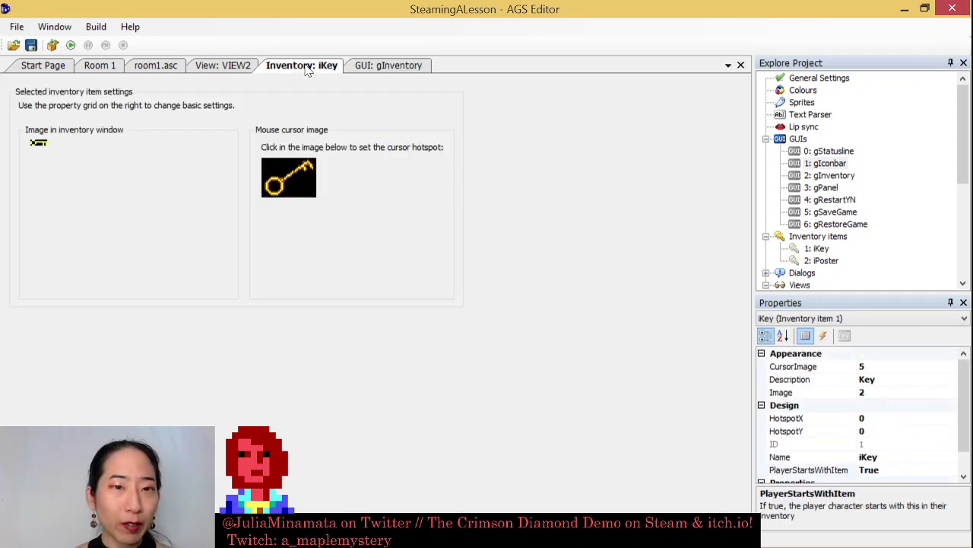
{"action": "left_click", "coordinate": [69, 46]}
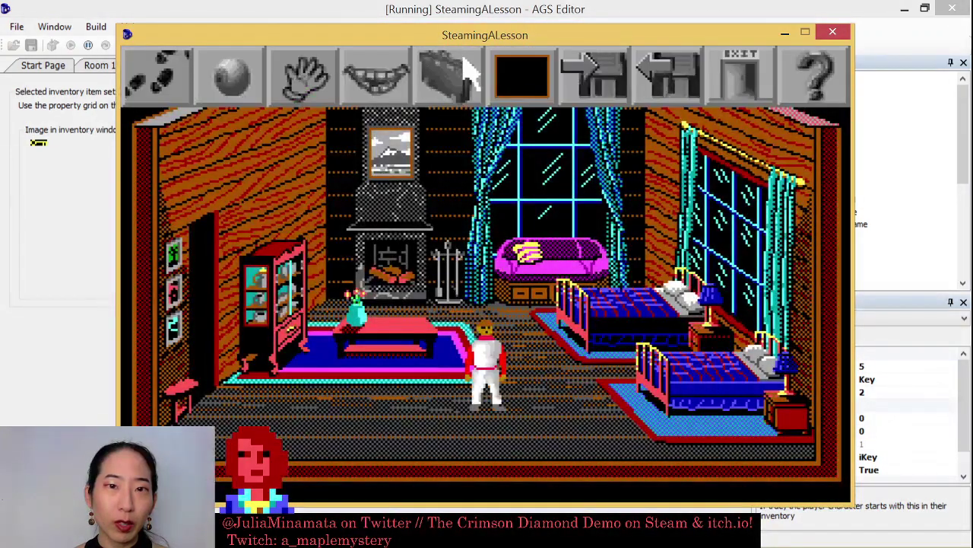
{"action": "left_click", "coordinate": [457, 73]}
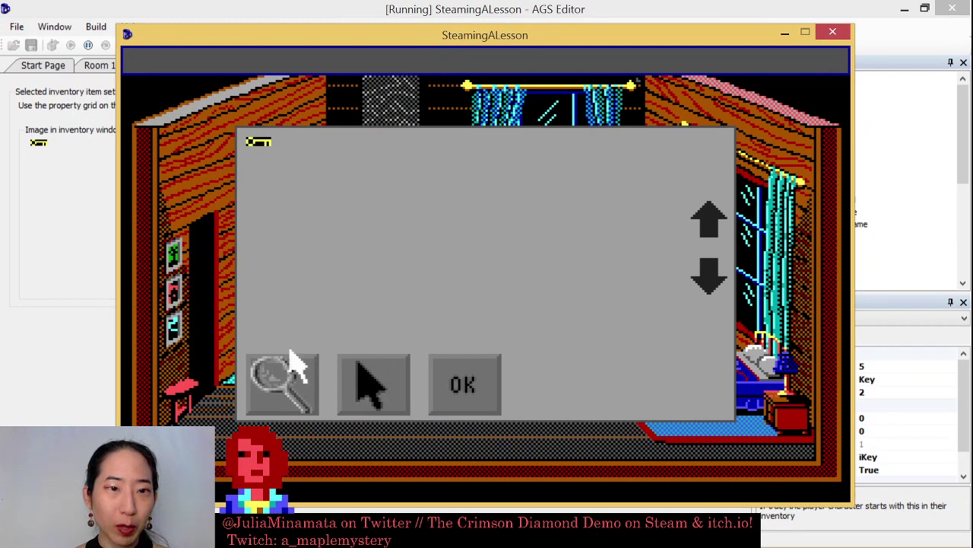
{"action": "left_click", "coordinate": [289, 384]}
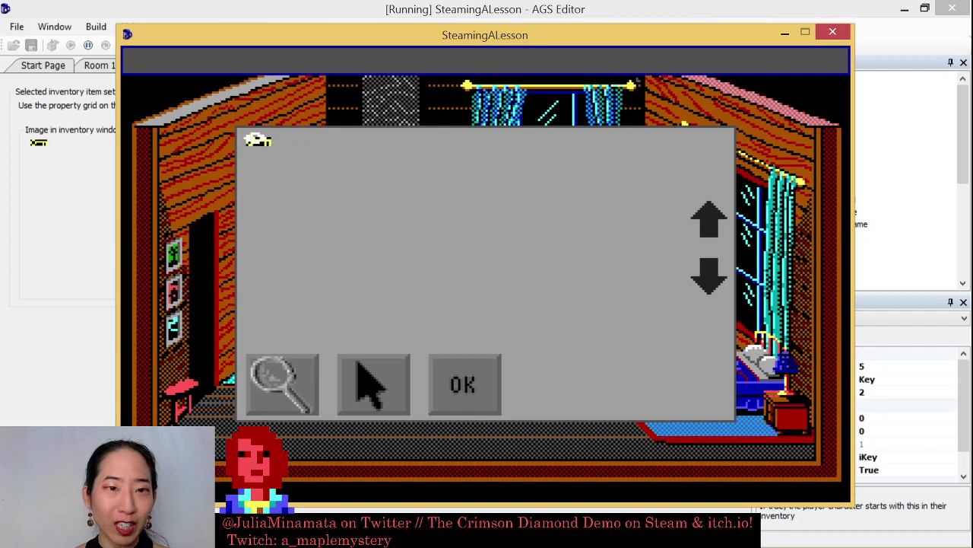
{"action": "left_click", "coordinate": [371, 386]}
{"action": "left_click", "coordinate": [262, 144]}
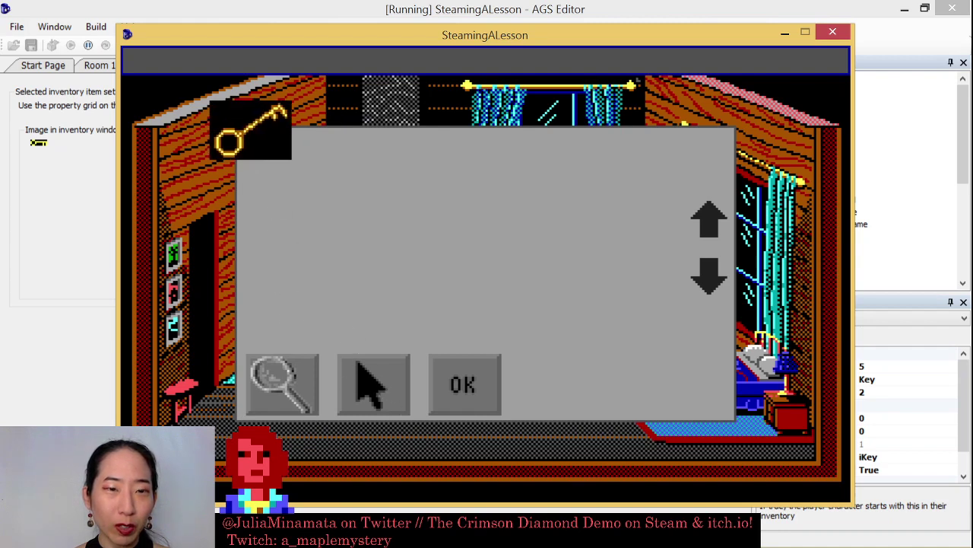
{"action": "left_click", "coordinate": [498, 394]}
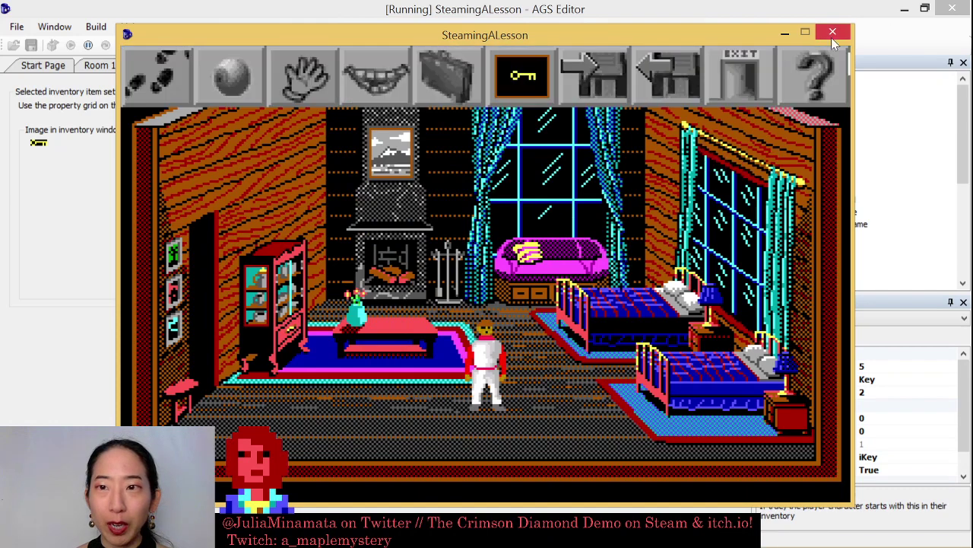
{"action": "left_click", "coordinate": [832, 32]}
Set the iKey item's cursor image to the small key, sprite 2
{"action": "left_click", "coordinate": [289, 165]}
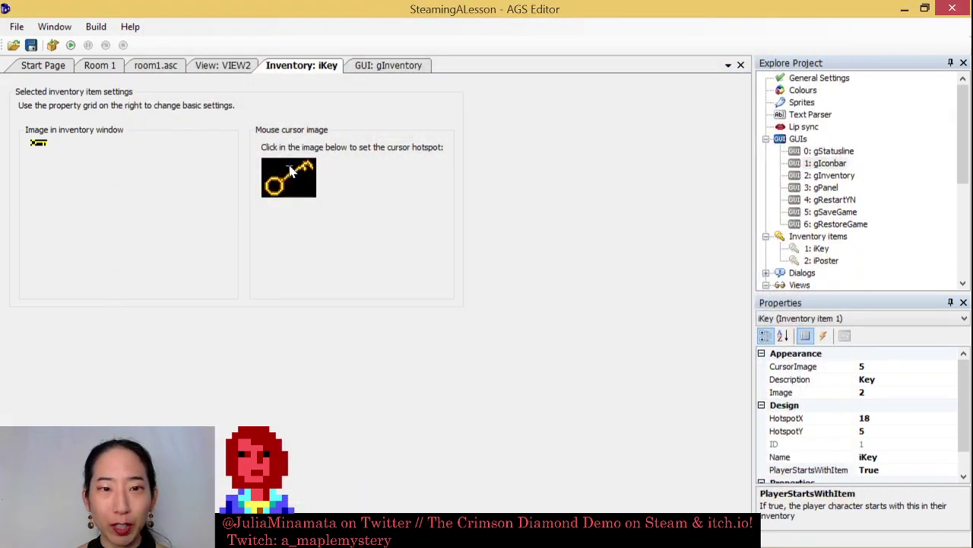
{"action": "left_click", "coordinate": [949, 367]}
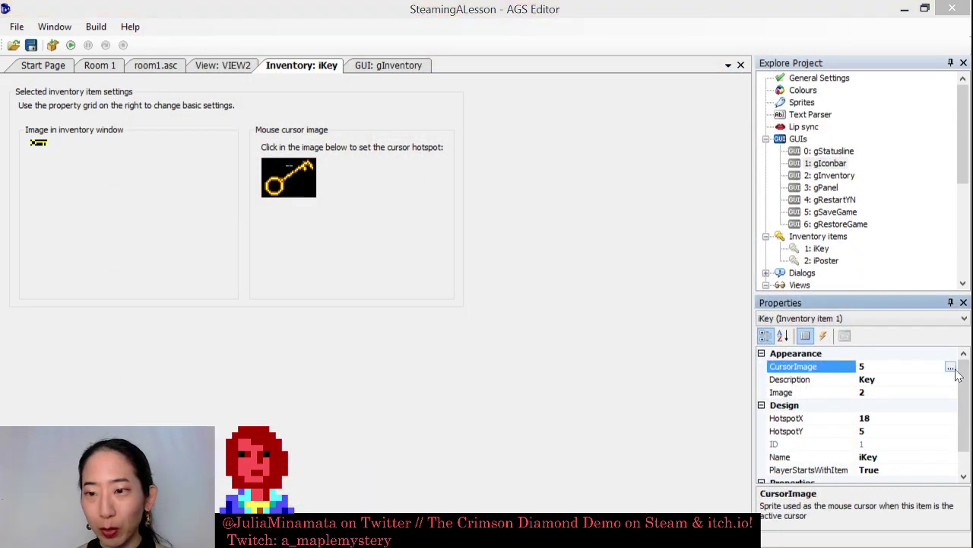
{"action": "left_click", "coordinate": [956, 366]}
{"action": "double_click", "coordinate": [495, 129]}
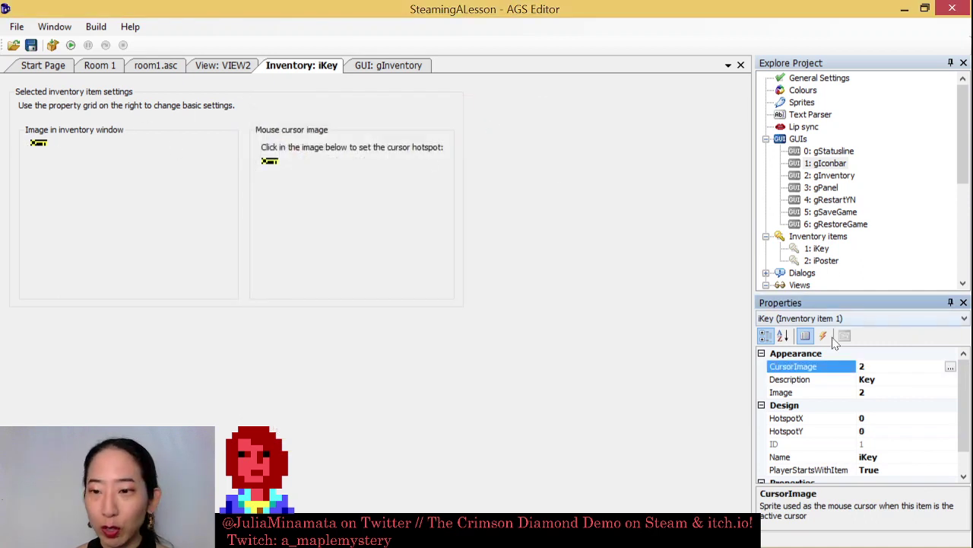
Set the iKey item's inventory window image to the large key, sprite 5
{"action": "left_click", "coordinate": [909, 391]}
{"action": "left_click", "coordinate": [951, 393]}
{"action": "left_click", "coordinate": [673, 141]}
{"action": "double_click", "coordinate": [672, 140]}
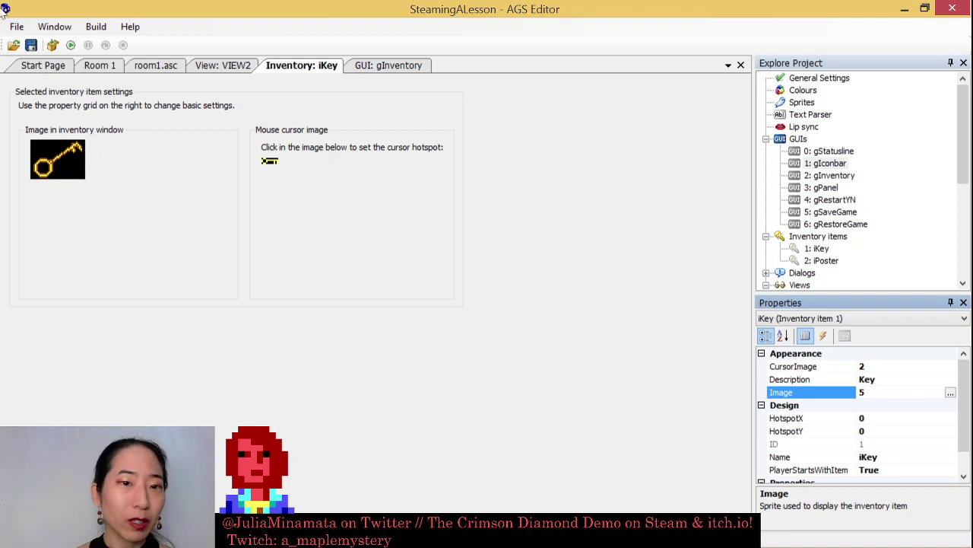
Test-run the game with the swapped key sprites, pick up the key from the inventory as the cursor, and close the game
{"action": "left_click", "coordinate": [70, 46]}
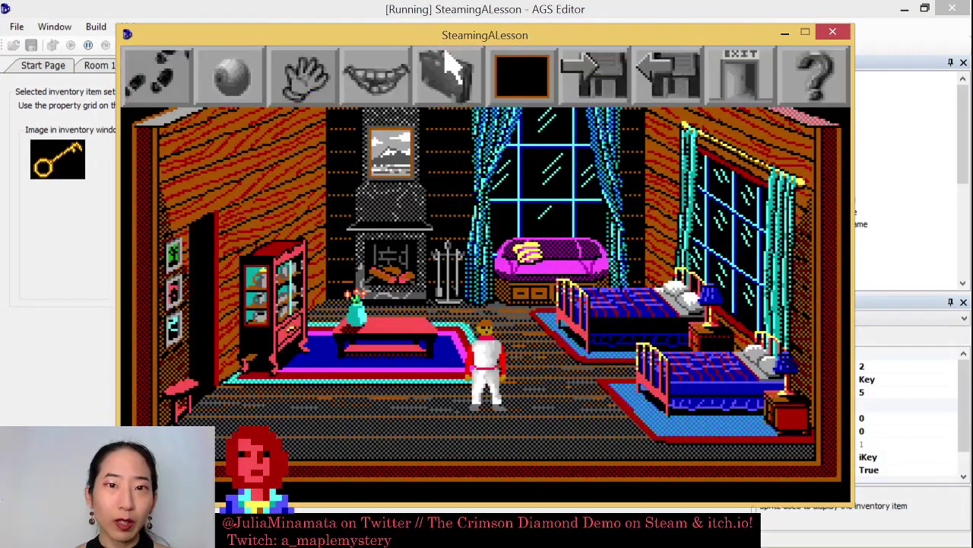
{"action": "key", "text": "Tab"}
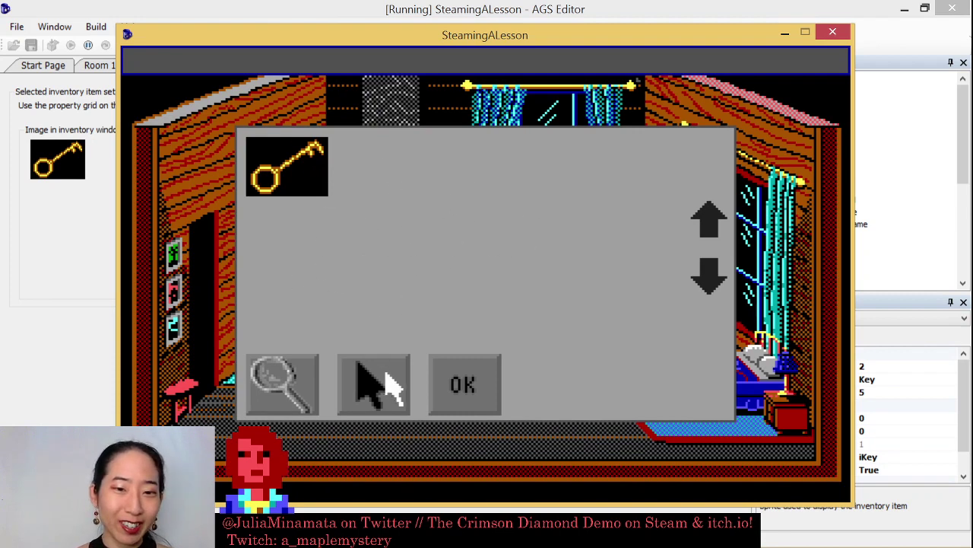
{"action": "left_click", "coordinate": [293, 161]}
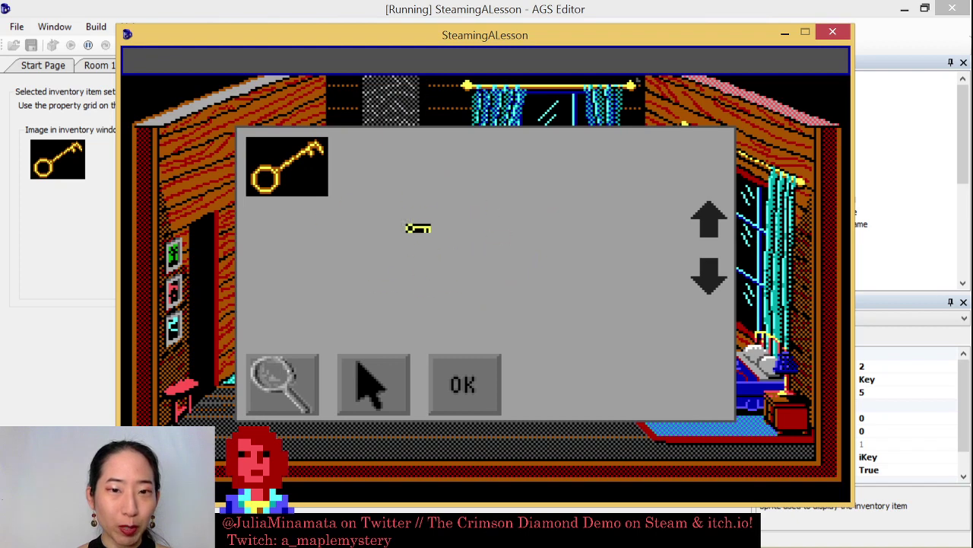
{"action": "left_click", "coordinate": [471, 381]}
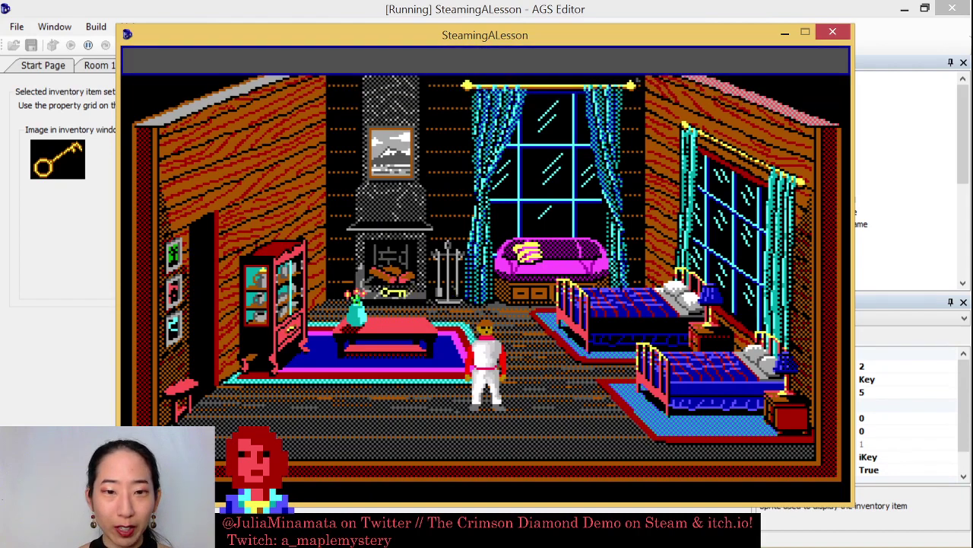
{"action": "mouse_move", "coordinate": [814, 72]}
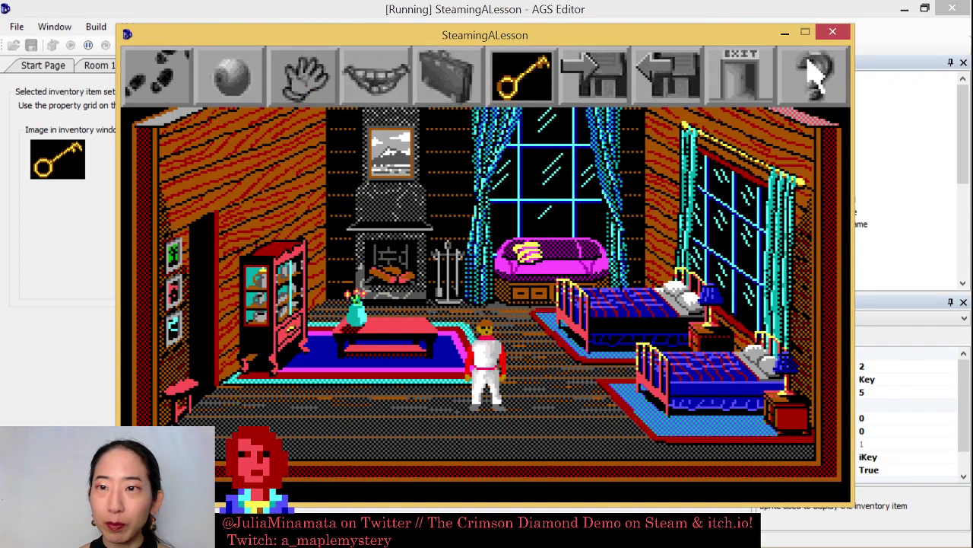
{"action": "left_click", "coordinate": [833, 31]}
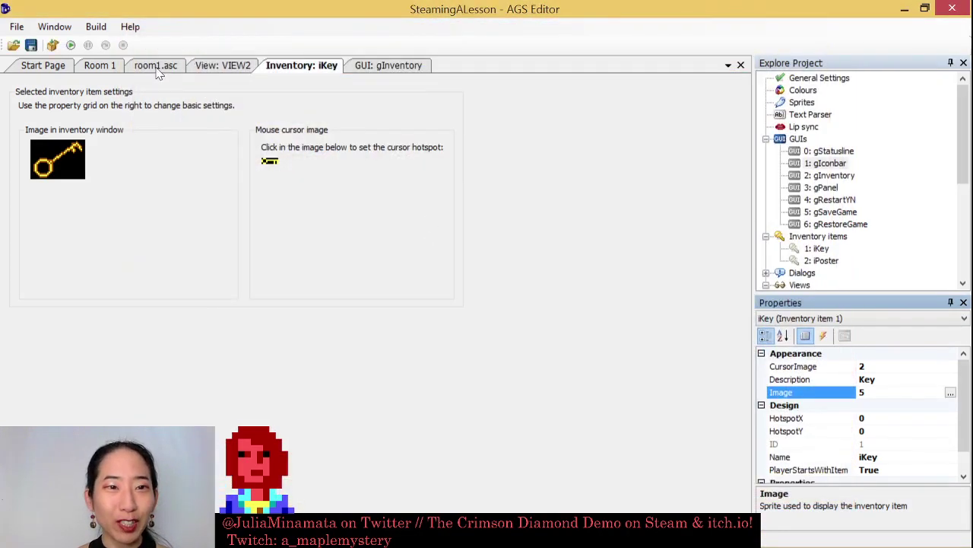
Review the Room 1 script and the room's objects view, then return to the first line of room1.asc
{"action": "left_click", "coordinate": [156, 67]}
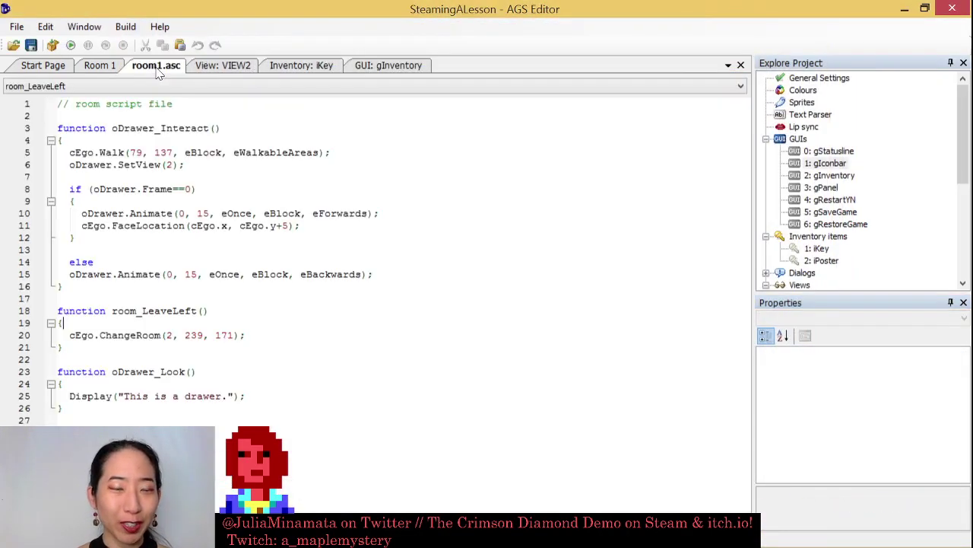
{"action": "left_click", "coordinate": [92, 67]}
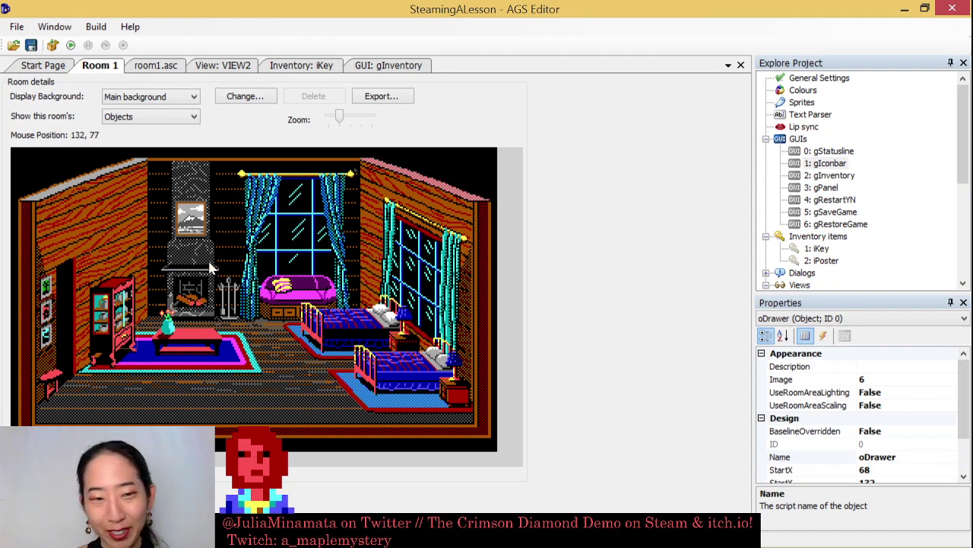
{"action": "left_click", "coordinate": [174, 126]}
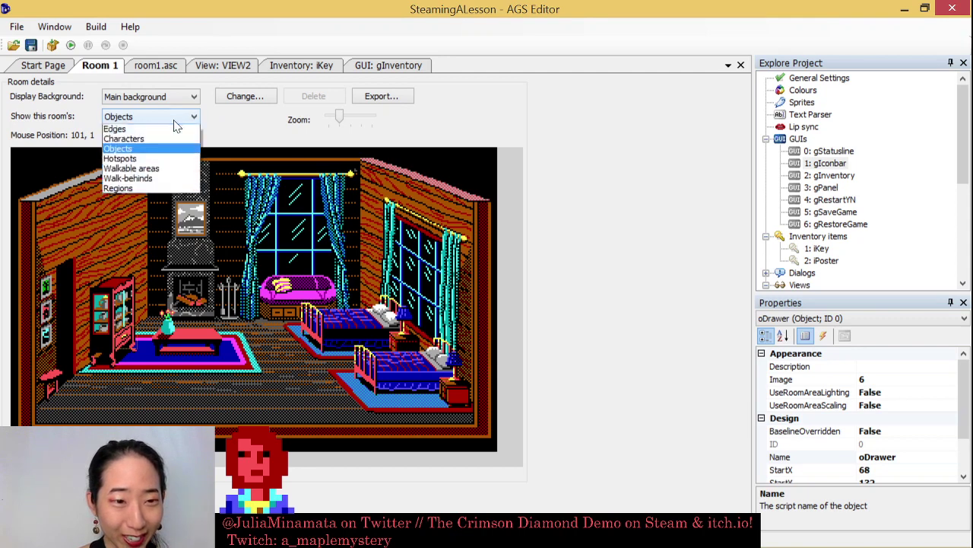
{"action": "left_click", "coordinate": [239, 131]}
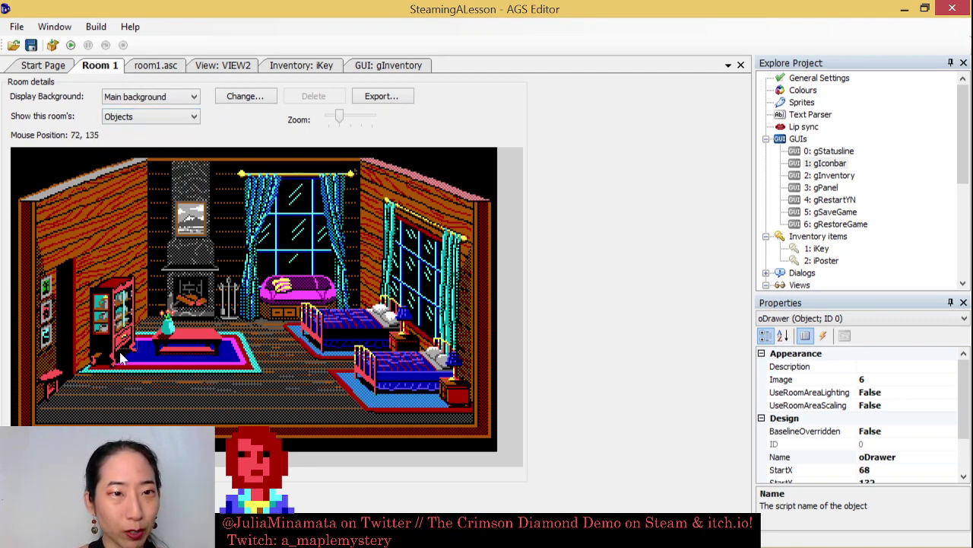
{"action": "left_click", "coordinate": [169, 67]}
{"action": "left_click", "coordinate": [174, 104]}
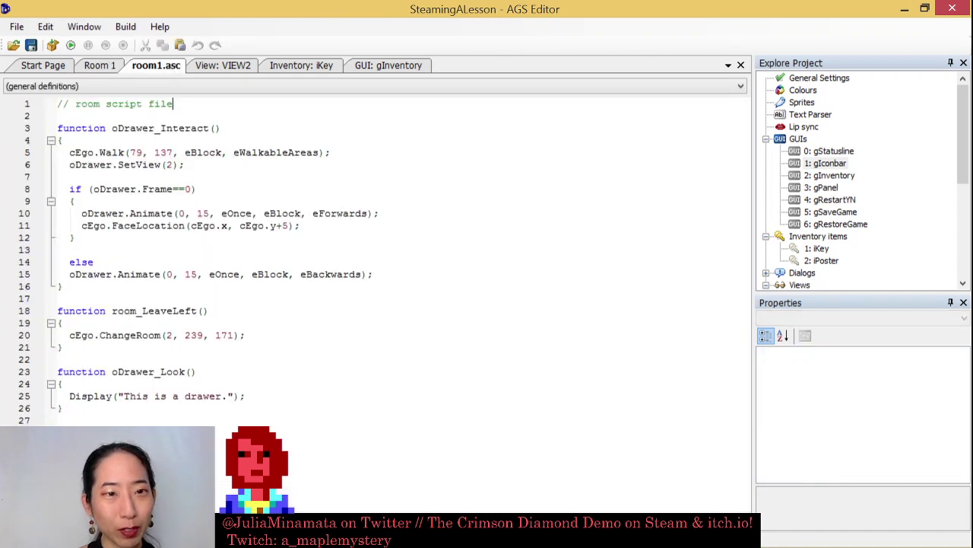
Declare the variable bool DrawerLocked = true; above the oDrawer_Interact function in room1.asc and save
{"action": "key", "text": "Return"}
{"action": "key", "text": "Return"}
{"action": "type", "text": "bool "}
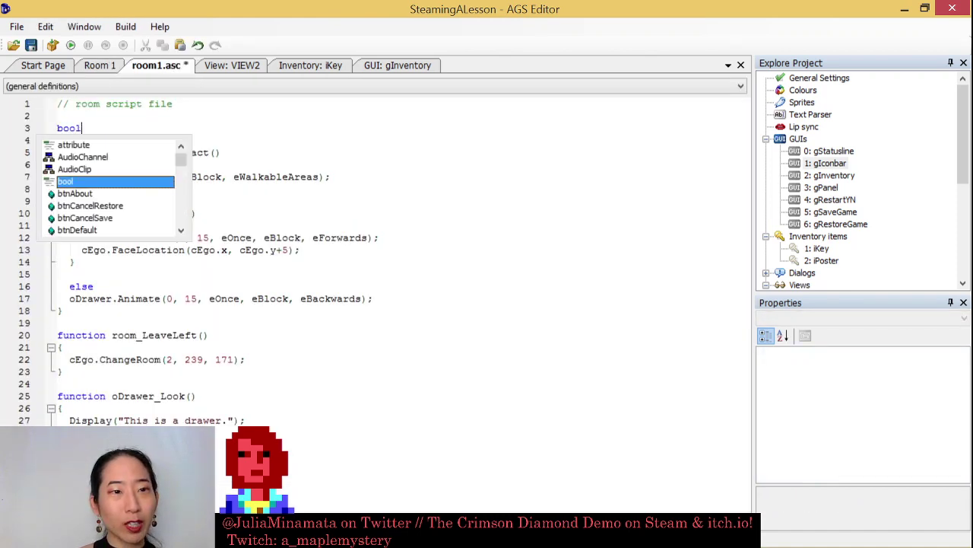
{"action": "type", "text": "Drawer"}
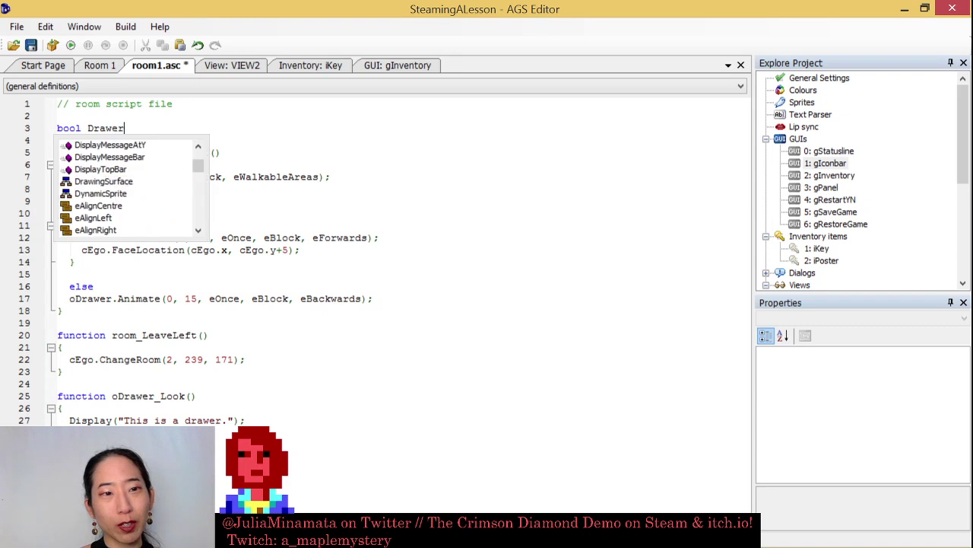
{"action": "type", "text": "Locked ="}
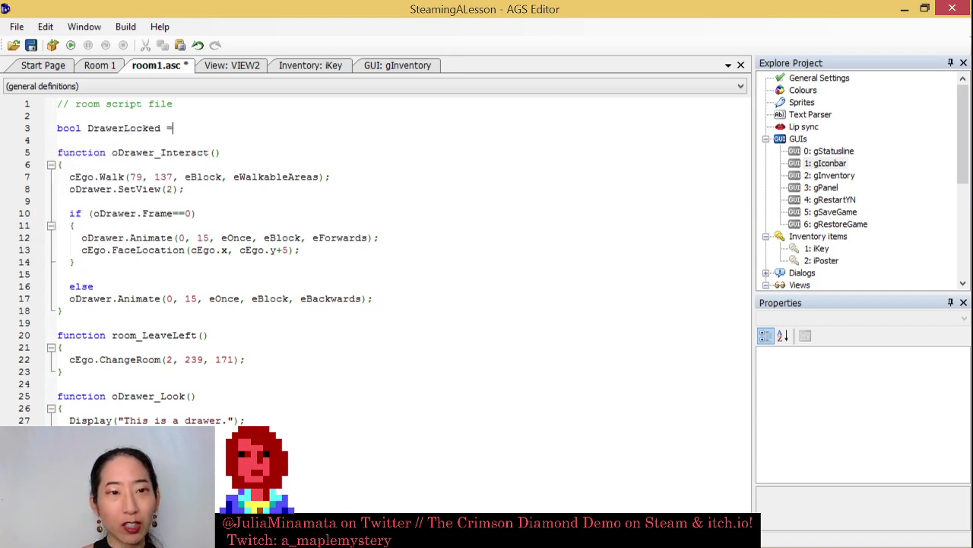
{"action": "type", "text": " true;"}
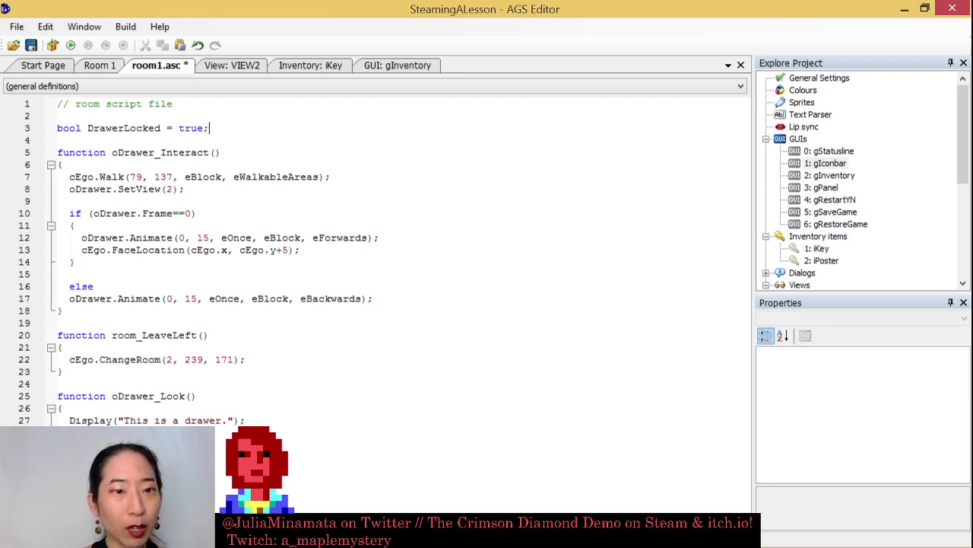
{"action": "key", "text": "ctrl+s"}
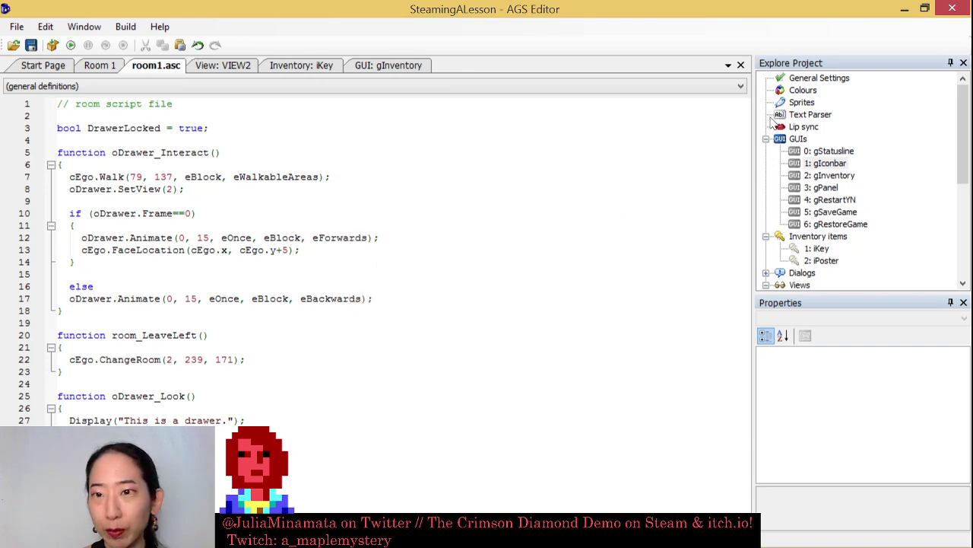
Open VIEW2 from the project's views and examine the drawer animation frames in loop 0
{"action": "left_click", "coordinate": [804, 285]}
{"action": "scroll", "coordinate": [829, 266], "scroll_direction": "down", "scroll_amount": 1}
{"action": "scroll", "coordinate": [864, 245], "scroll_direction": "down", "scroll_amount": 1}
{"action": "left_click", "coordinate": [766, 199]}
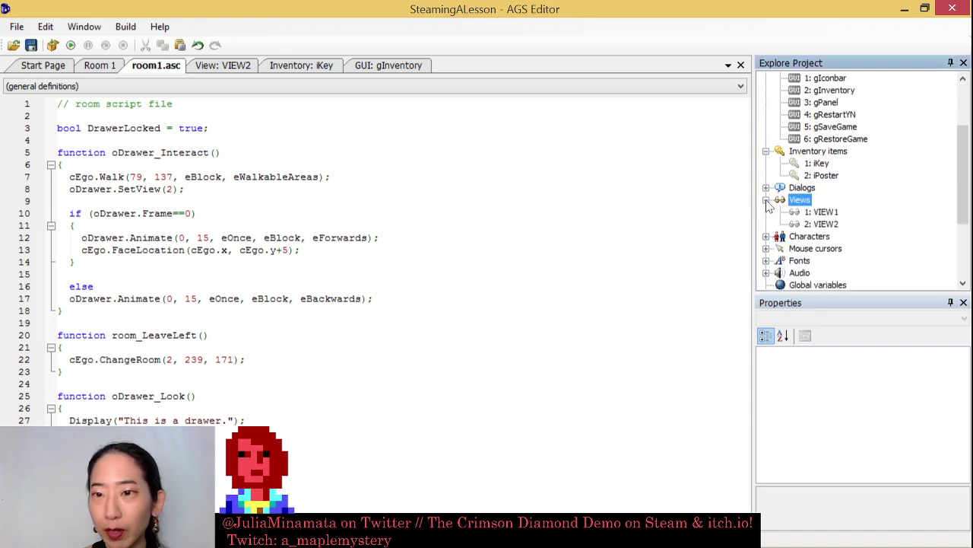
{"action": "left_click", "coordinate": [821, 211]}
{"action": "double_click", "coordinate": [823, 224]}
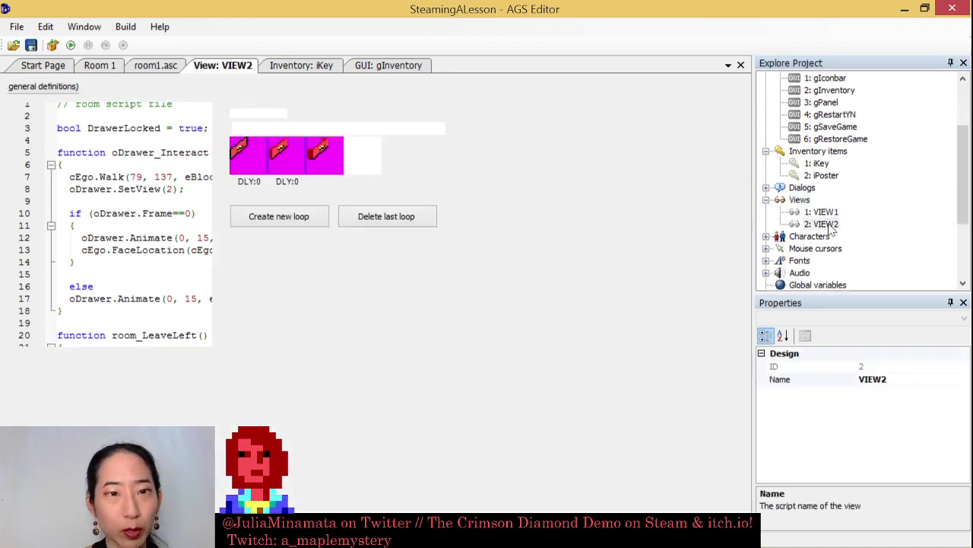
{"action": "left_click", "coordinate": [234, 169]}
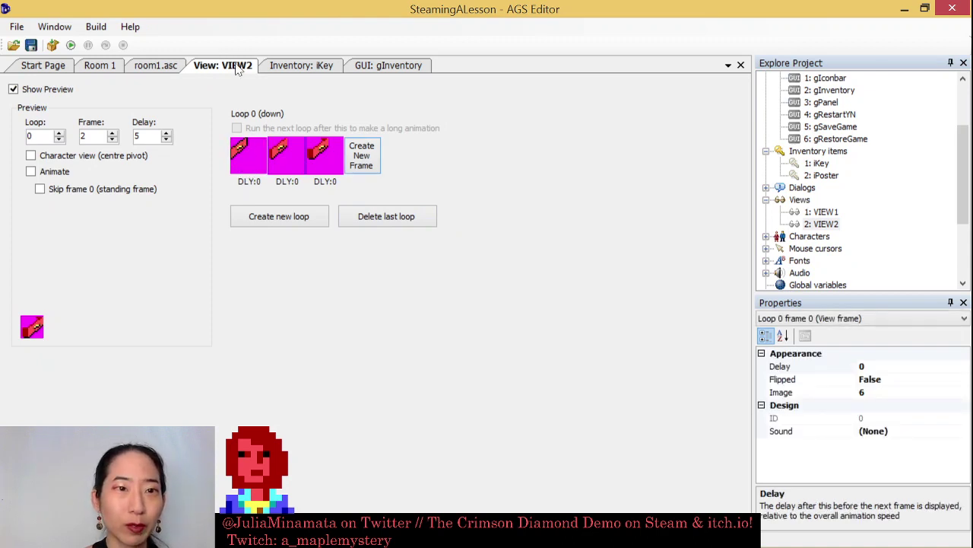
In room1.asc, start a nested if (DrawerLocked==false) block with an opening brace inside the if (oDrawer.Frame==0) block
{"action": "left_click", "coordinate": [163, 69]}
{"action": "left_click", "coordinate": [75, 225]}
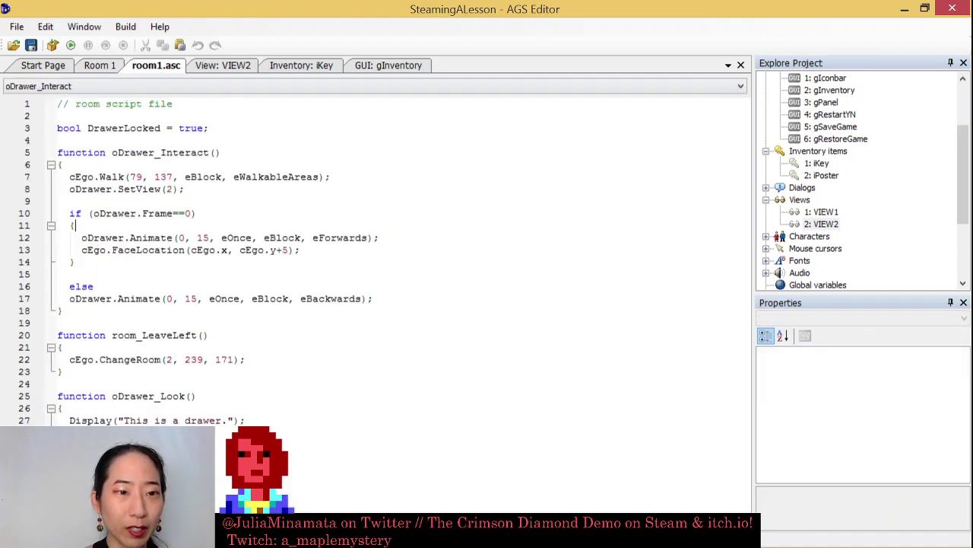
{"action": "key", "text": "Return"}
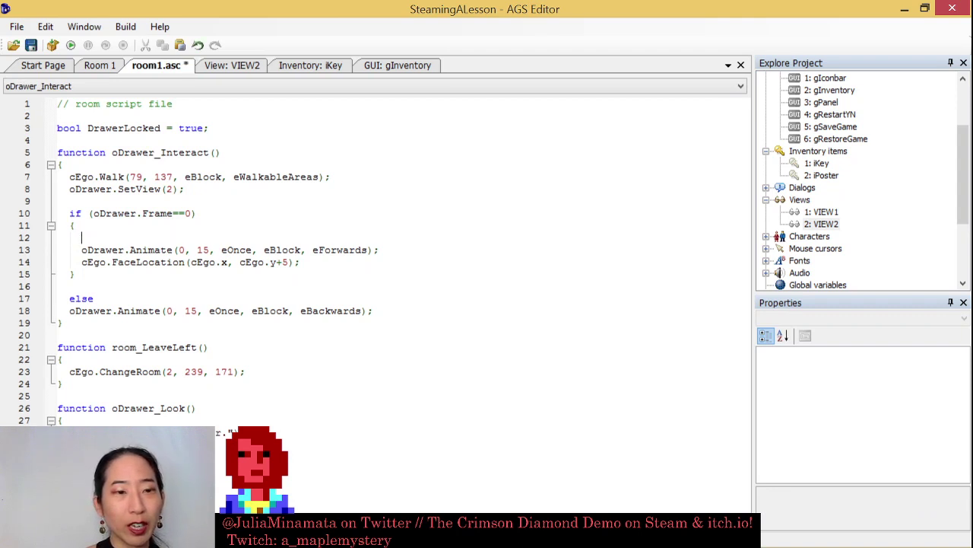
{"action": "type", "text": "if (D"}
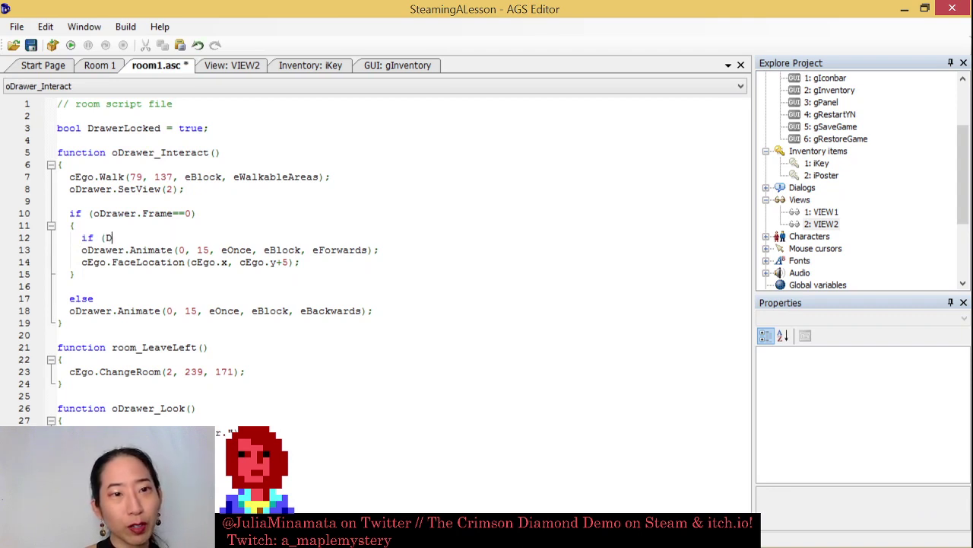
{"action": "type", "text": "rawer"}
{"action": "key", "text": "Return"}
{"action": "type", "text": "==tru"}
{"action": "key", "text": "BackSpace"}
{"action": "key", "text": "BackSpace"}
{"action": "key", "text": "BackSpace"}
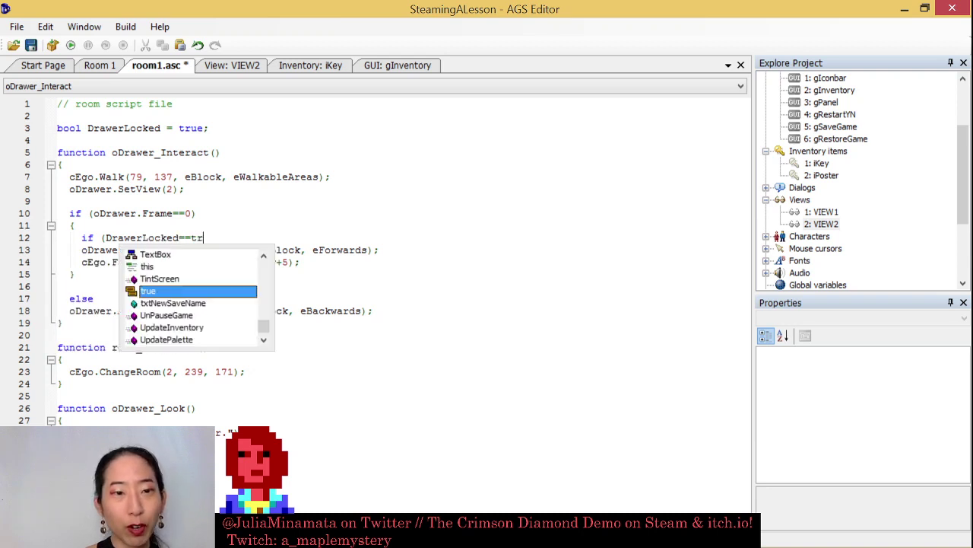
{"action": "type", "text": "false)"}
{"action": "key", "text": "Return"}
{"action": "type", "text": "{"}
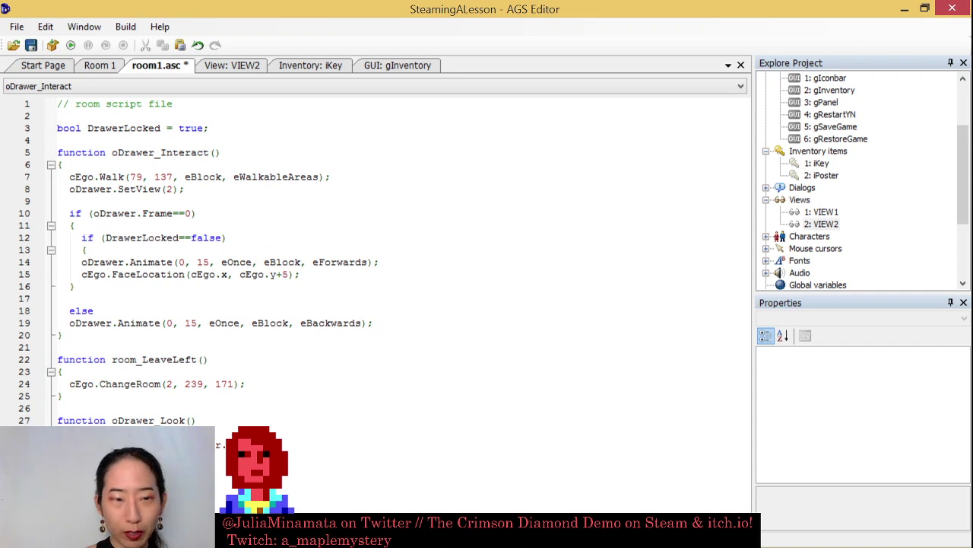
Close the nested if block with a brace after the FaceLocation line and indent its Animate and FaceLocation lines one level
{"action": "key", "text": "shift+Left"}
{"action": "key", "text": "shift+Left"}
{"action": "key", "text": "shift+Left"}
{"action": "key", "text": "shift+Left"}
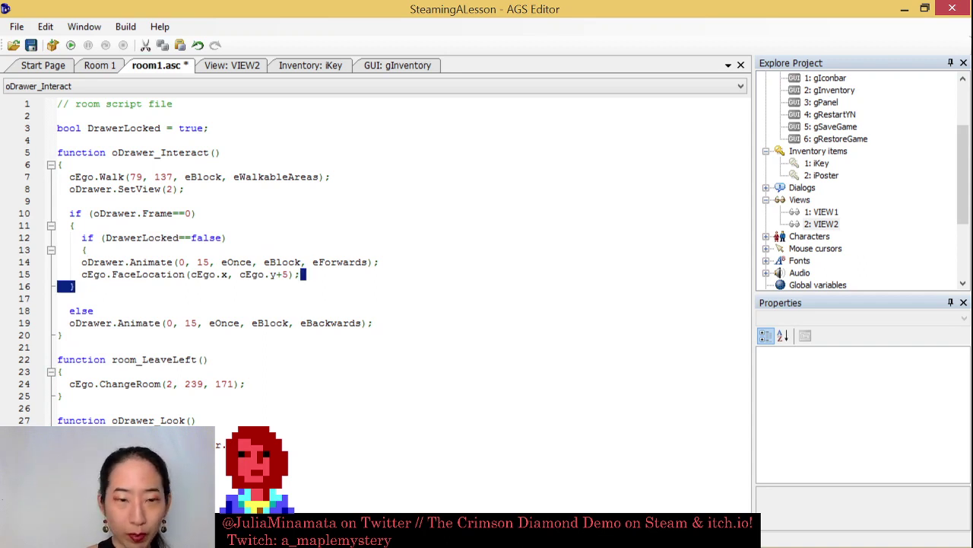
{"action": "key", "text": "End"}
{"action": "key", "text": "Return"}
{"action": "type", "text": "}"}
{"action": "key", "text": "Up"}
{"action": "key", "text": "Home"}
{"action": "key", "text": "Tab"}
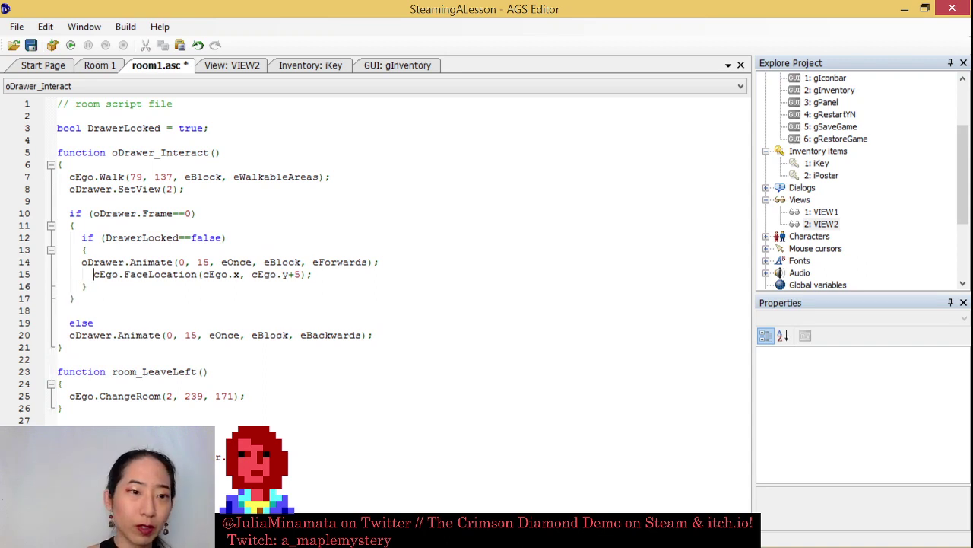
{"action": "key", "text": "Home"}
{"action": "key", "text": "Tab"}
{"action": "key", "text": "Down"}
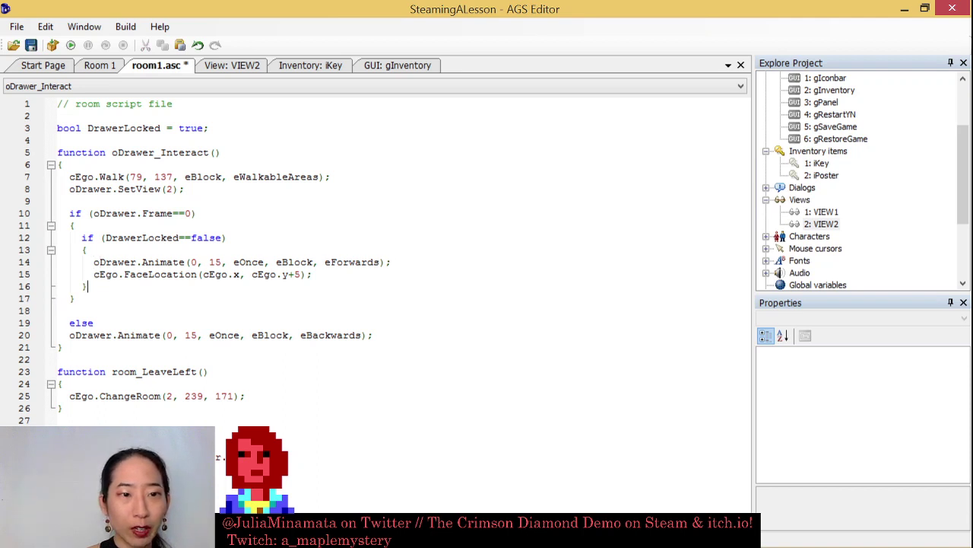
Add an else branch to the nested if containing Display("The drawer is locked."); and save the script
{"action": "key", "text": "Return"}
{"action": "type", "text": "else"}
{"action": "key", "text": "Return"}
{"action": "type", "text": "Display(\"The drawer is locked.\");"}
{"action": "key", "text": "ctrl+s"}
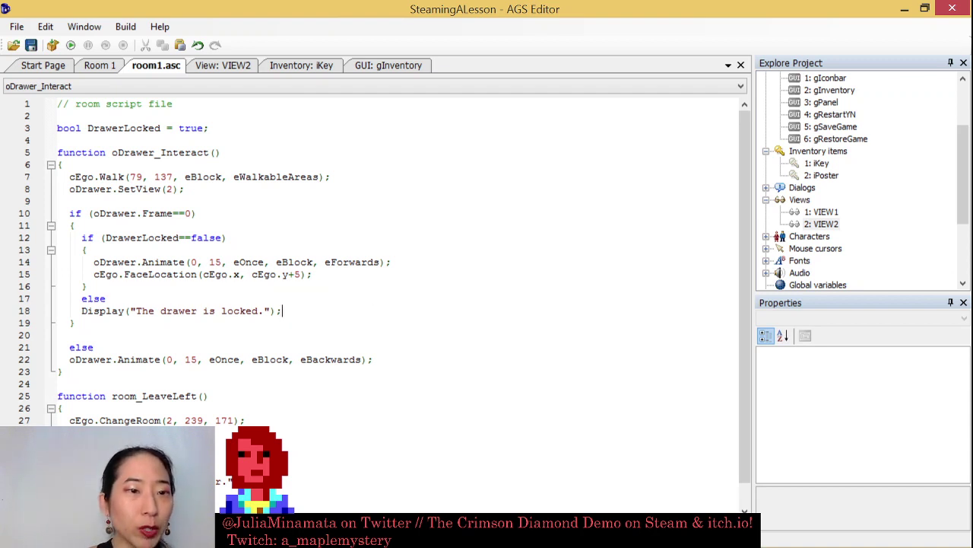
Examine how the outer else pairs with the if (oDrawer.Frame==0) block by folding and unfolding that block
{"action": "left_click", "coordinate": [51, 226]}
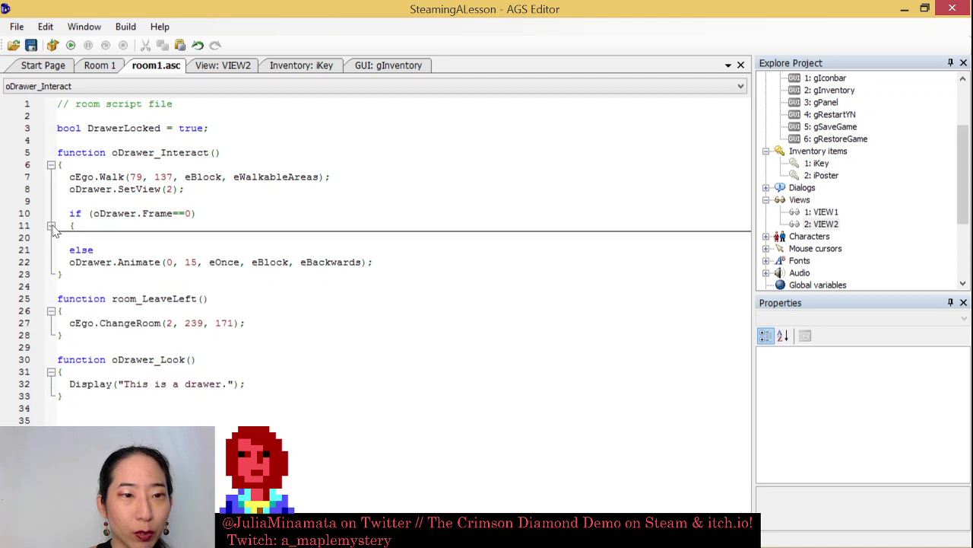
{"action": "left_click", "coordinate": [51, 226]}
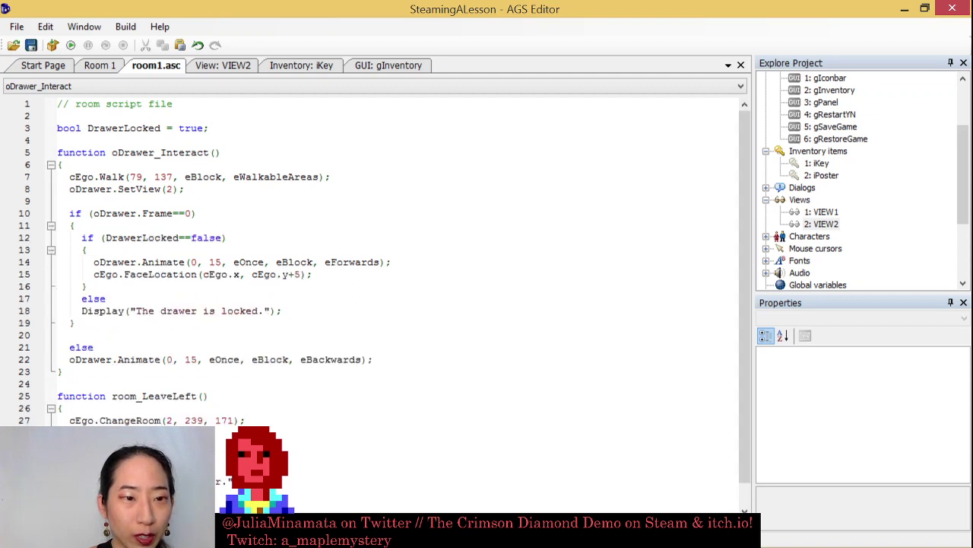
{"action": "left_click_drag", "start_coordinate": [69, 347], "coordinate": [94, 347]}
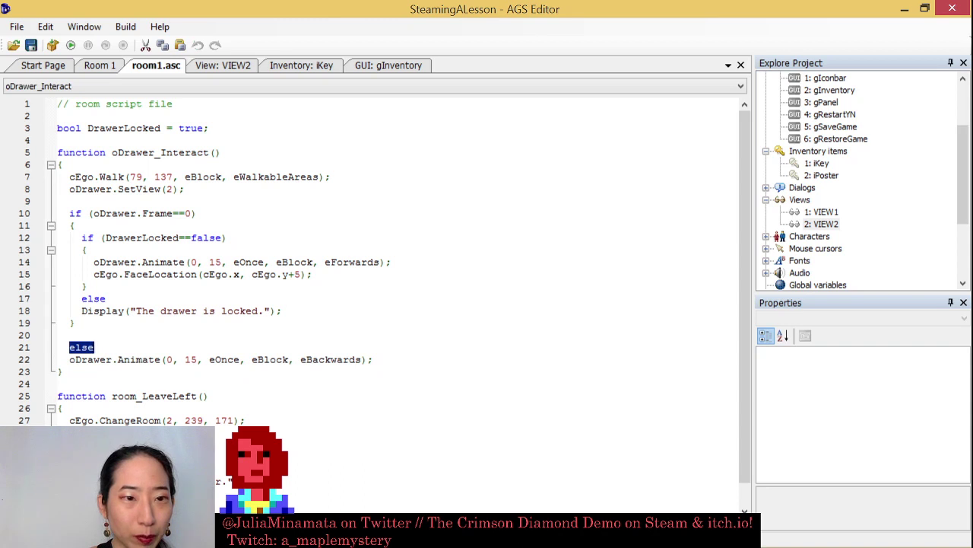
{"action": "left_click", "coordinate": [53, 227]}
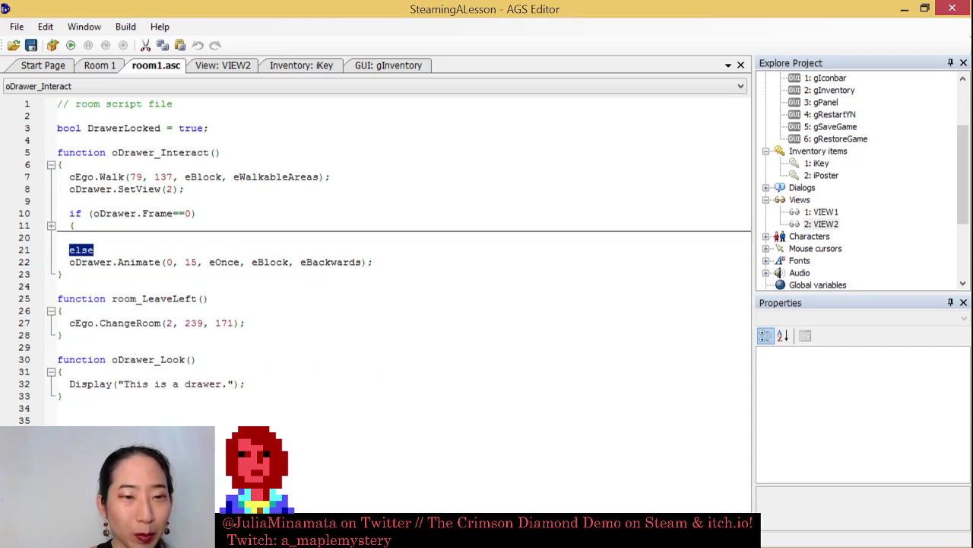
{"action": "left_click", "coordinate": [51, 226]}
{"action": "left_click", "coordinate": [69, 334]}
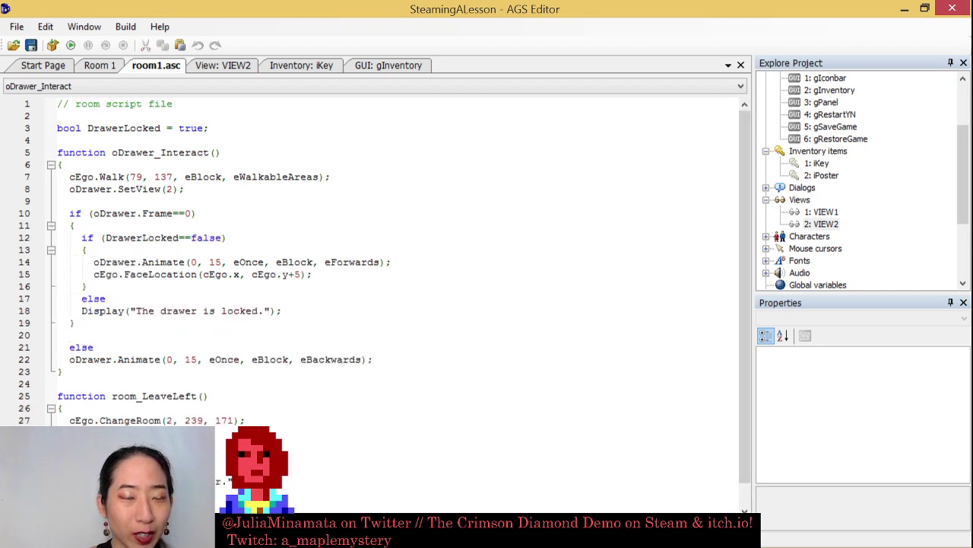
Test-run the game by interacting with the cabinet drawer and walking the character away, and close the game
{"action": "left_click", "coordinate": [71, 45]}
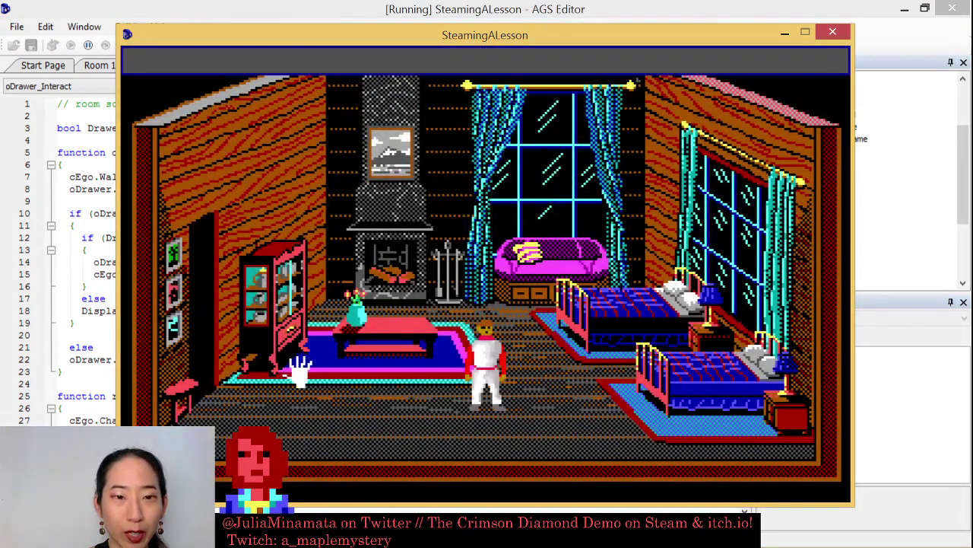
{"action": "left_click", "coordinate": [277, 344]}
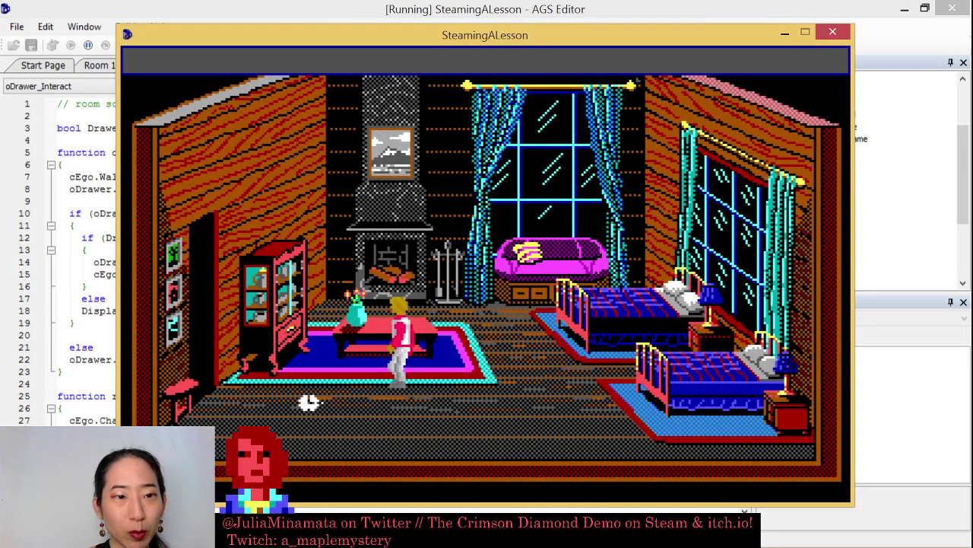
{"action": "left_click", "coordinate": [386, 403]}
{"action": "right_click", "coordinate": [415, 377]}
{"action": "left_click", "coordinate": [474, 357]}
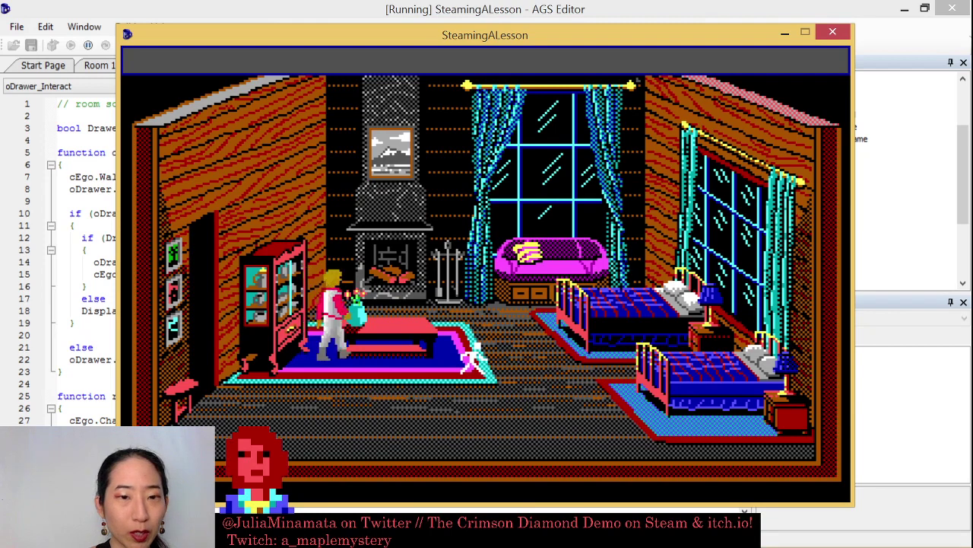
{"action": "left_click", "coordinate": [833, 33]}
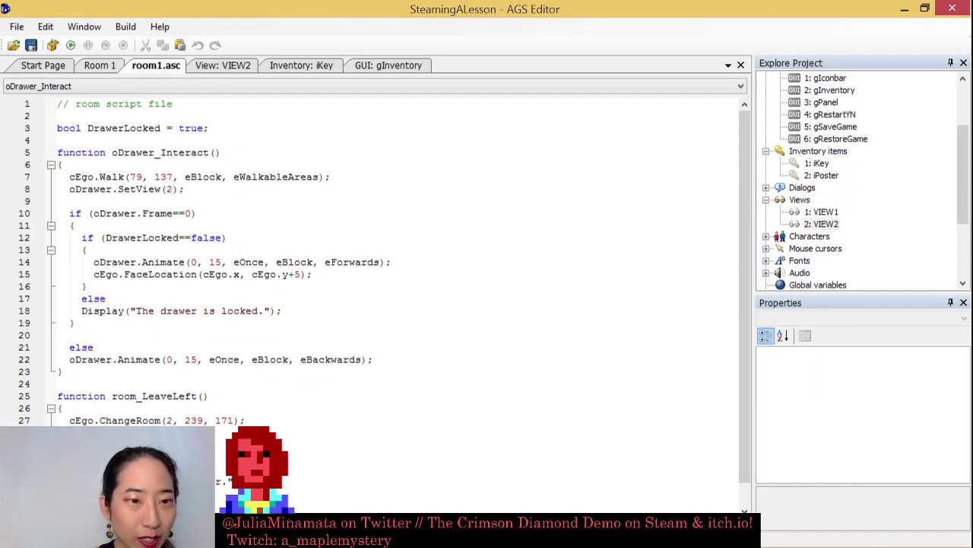
{"action": "left_click", "coordinate": [51, 226]}
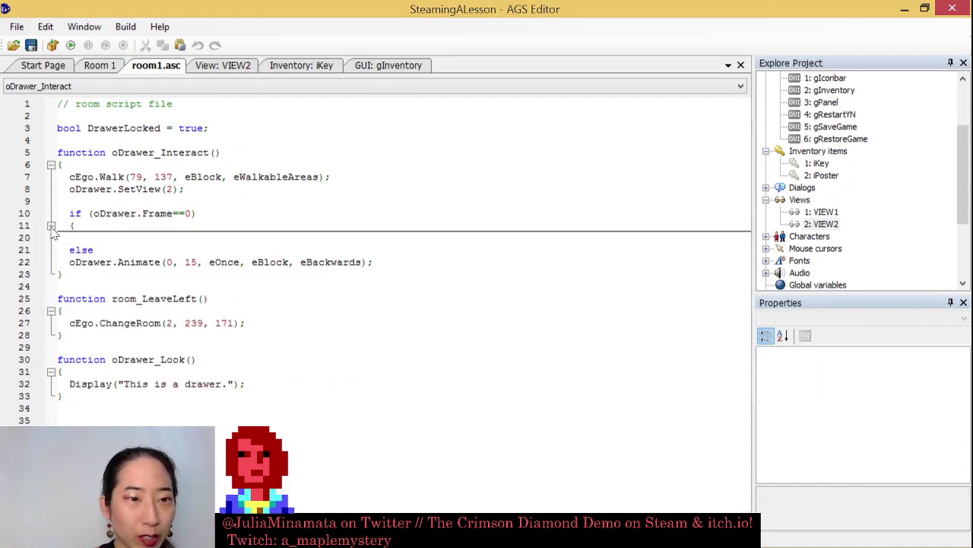
{"action": "left_click", "coordinate": [51, 226]}
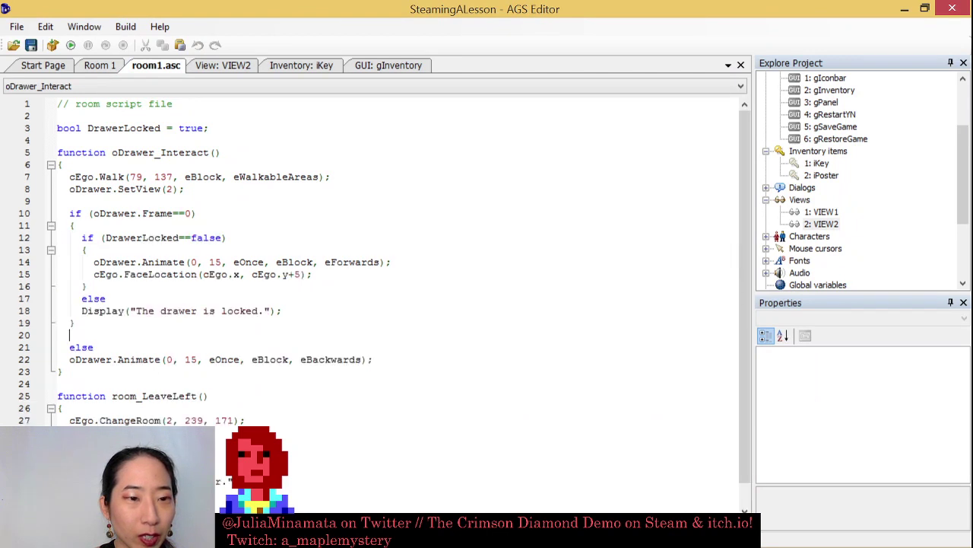
{"action": "left_click", "coordinate": [82, 346]}
{"action": "key", "text": "Return"}
{"action": "key", "text": "Return"}
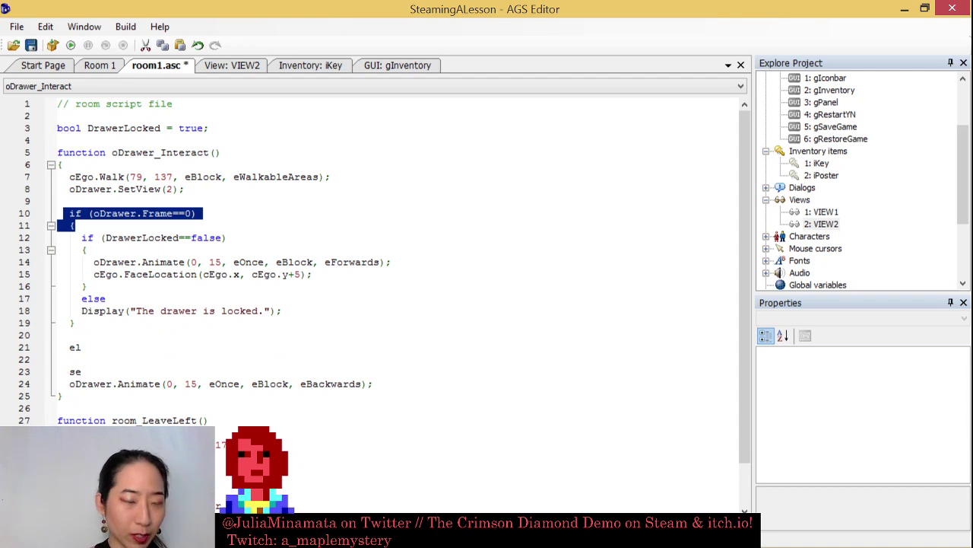
{"action": "key", "text": "ctrl+z"}
{"action": "key", "text": "ctrl+z"}
{"action": "key", "text": "ctrl+z"}
{"action": "key", "text": "ctrl+z"}
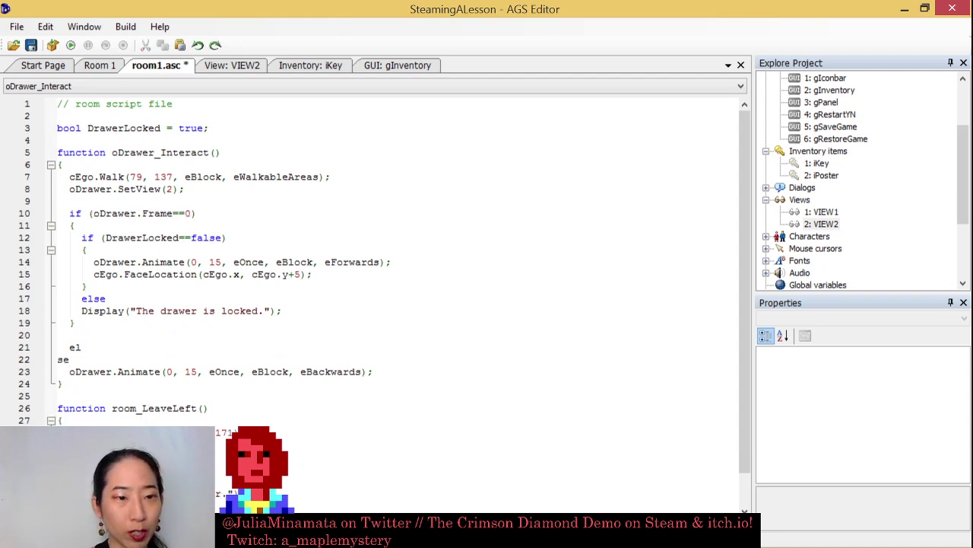
Add blank lines above the outer else and paste a copy of the if (oDrawer.Frame==0) line with its opening brace there
{"action": "left_click", "coordinate": [95, 332]}
{"action": "key", "text": "Return"}
{"action": "key", "text": "Return"}
{"action": "key", "text": "Return"}
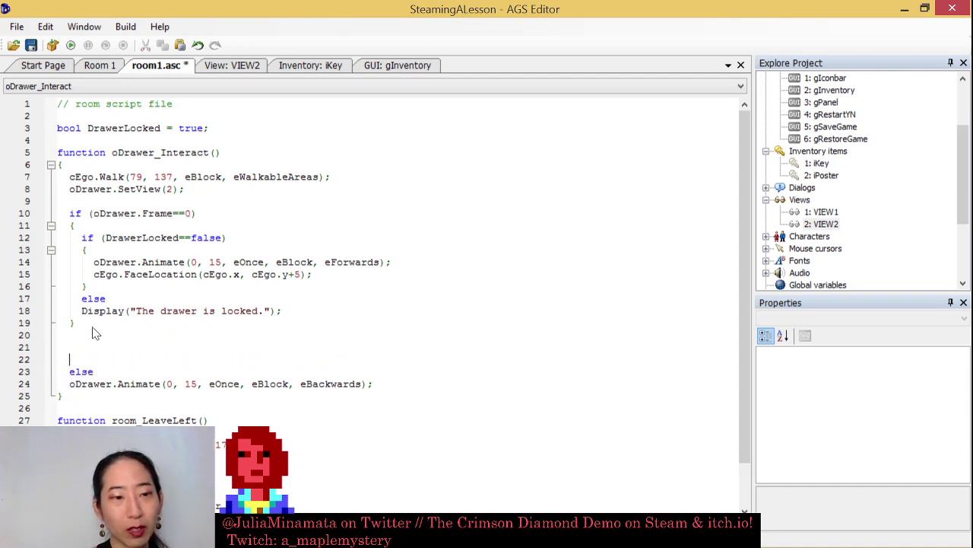
{"action": "left_click_drag", "start_coordinate": [75, 225], "coordinate": [63, 213]}
{"action": "key", "text": "ctrl+c"}
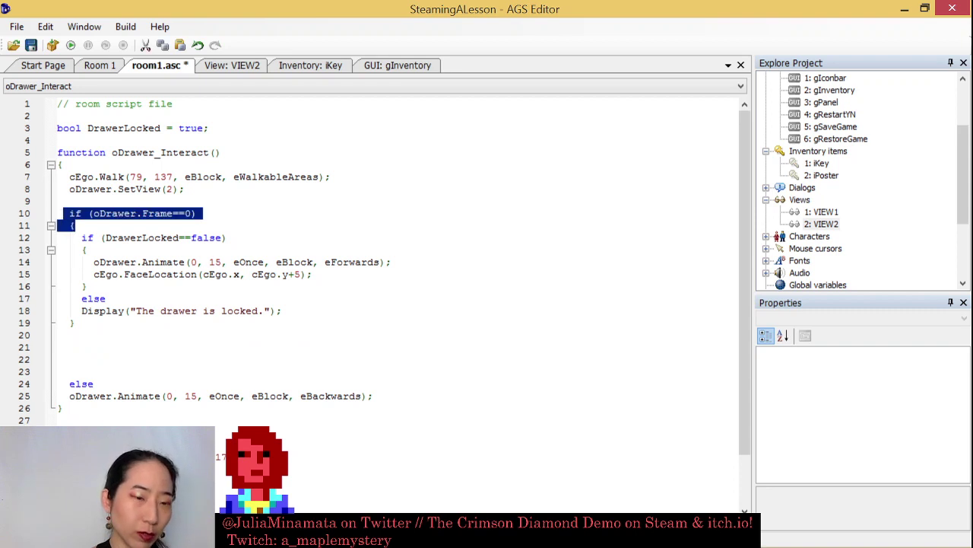
{"action": "left_click", "coordinate": [69, 334]}
{"action": "key", "text": "Return"}
{"action": "key", "text": "ctrl+v"}
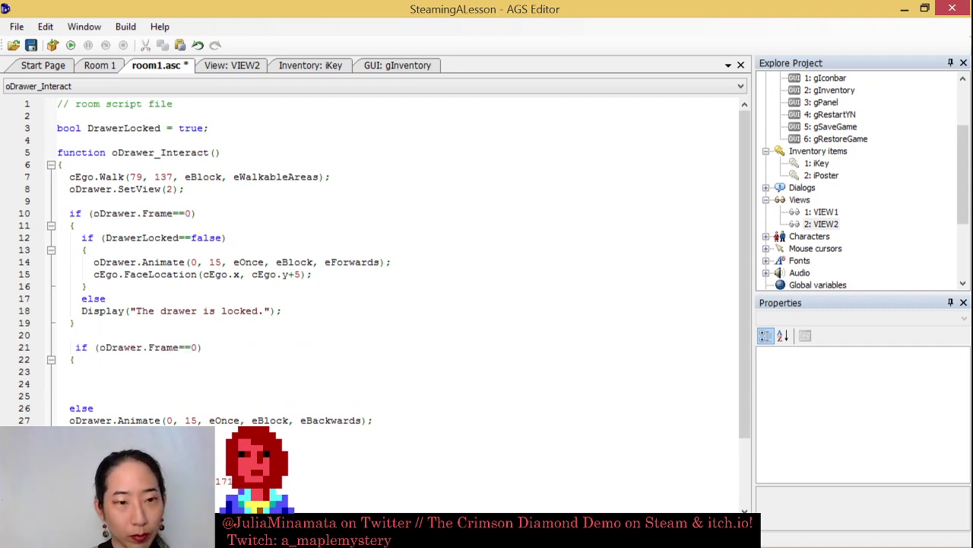
Close the pasted if block with a brace and change its condition to oDrawer.Frame!=0
{"action": "key", "text": "Return"}
{"action": "key", "text": "Return"}
{"action": "type", "text": "}"}
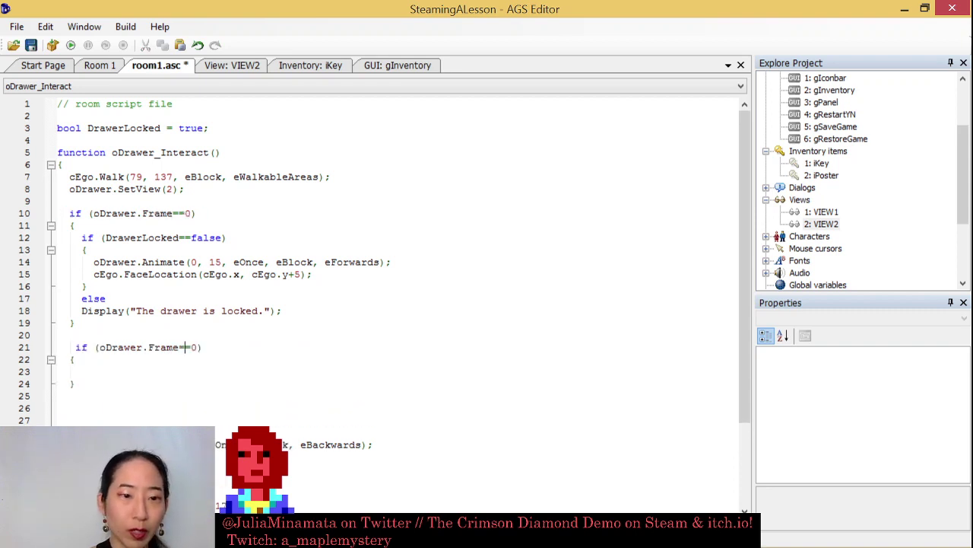
{"action": "key", "text": "BackSpace"}
{"action": "type", "text": "!"}
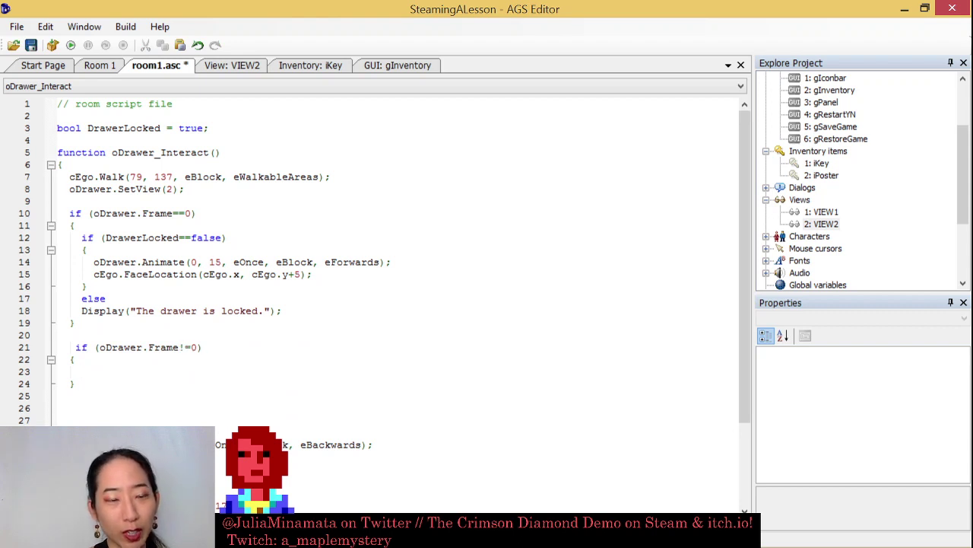
Add Display("The drawer is already open."); inside the oDrawer.Frame!=0 block and save the room script
{"action": "left_click", "coordinate": [81, 372]}
{"action": "type", "text": "Display(\"Th"}
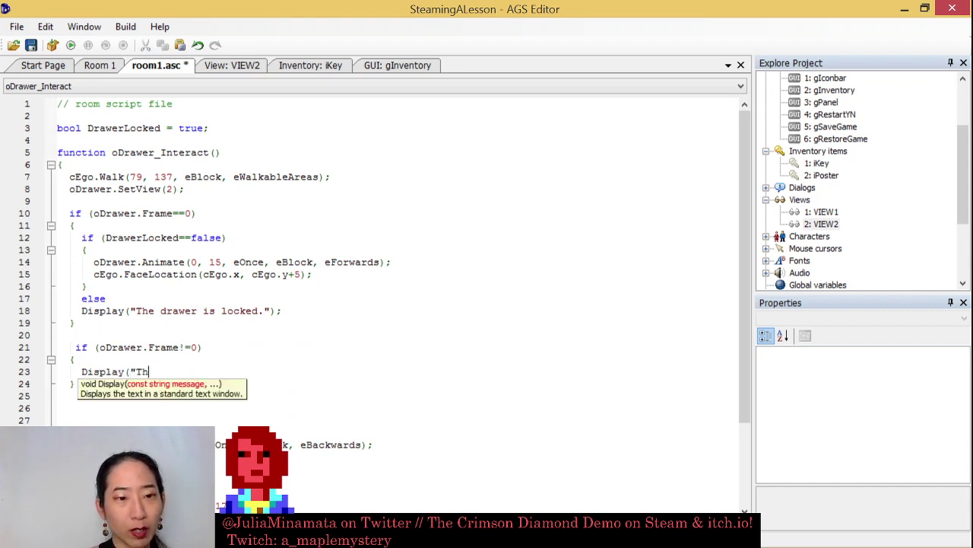
{"action": "type", "text": "e drawer is already "}
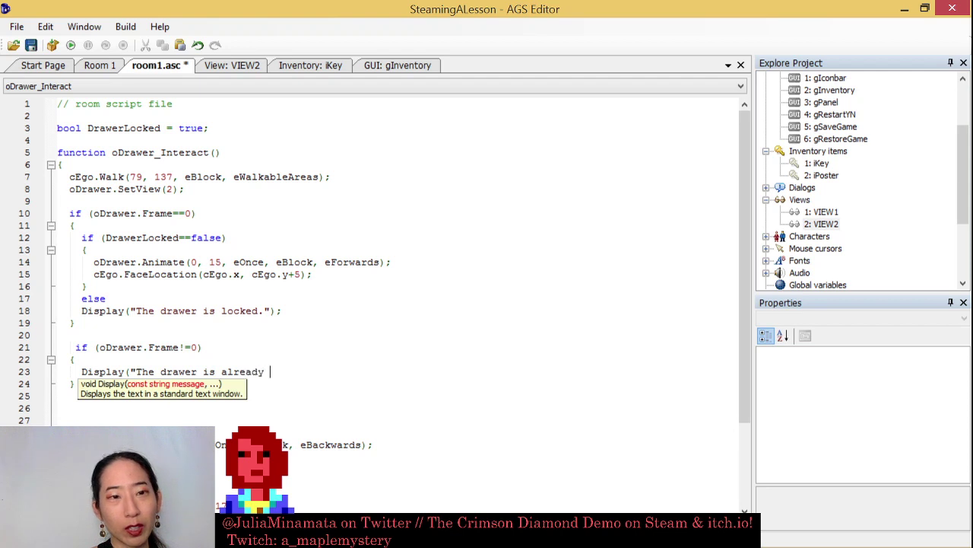
{"action": "type", "text": "open.\");"}
{"action": "key", "text": "ctrl+s"}
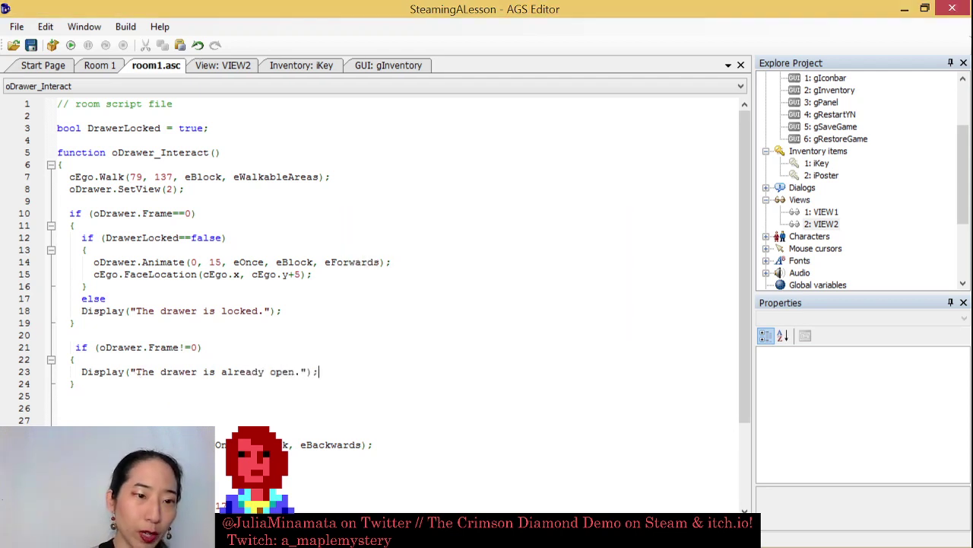
Turn the oDrawer.Frame!=0 condition into an else if branch and save the script
{"action": "left_click", "coordinate": [75, 347]}
{"action": "type", "text": "else"}
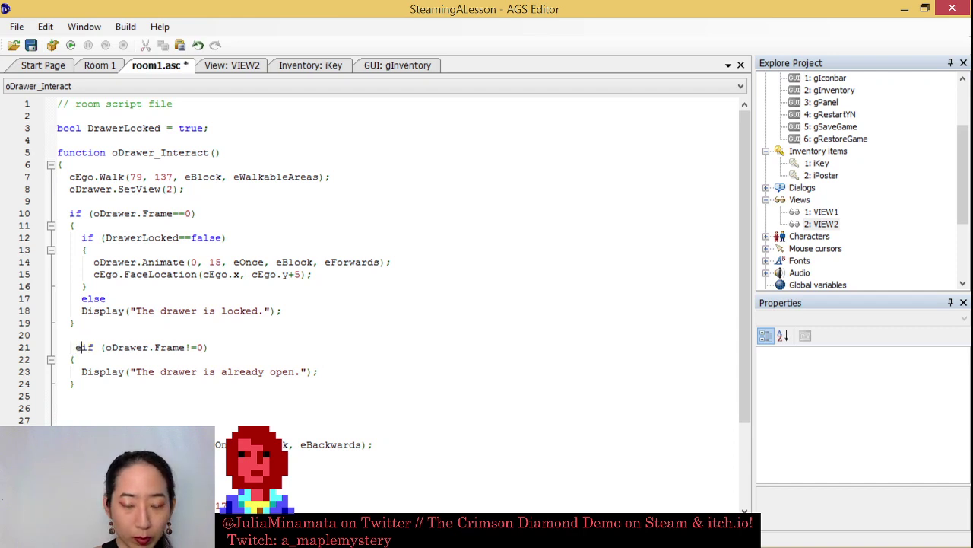
{"action": "key", "text": "ctrl+s"}
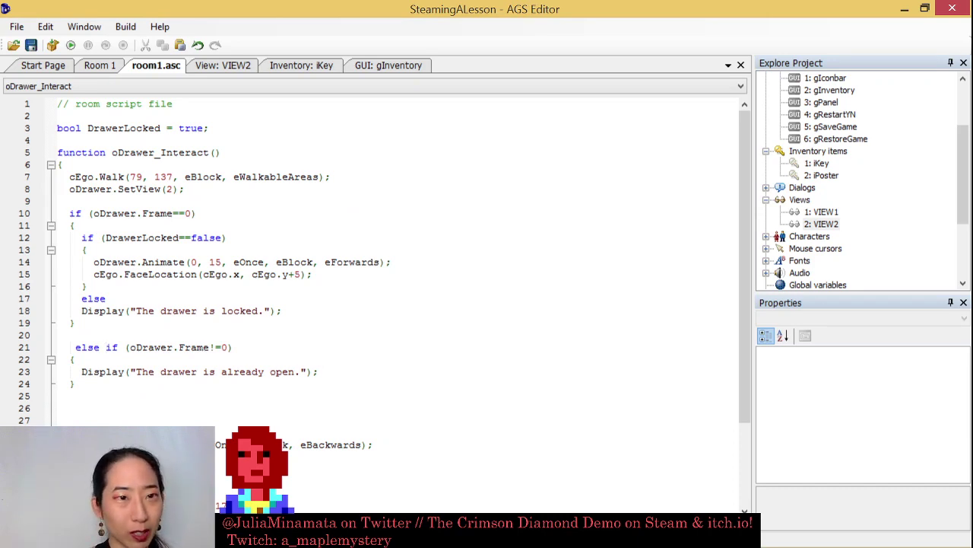
Show Room 1's hotspots and draw a rectangular area for Hotspot 1 over the lower part of the cabinet
{"action": "left_click", "coordinate": [106, 69]}
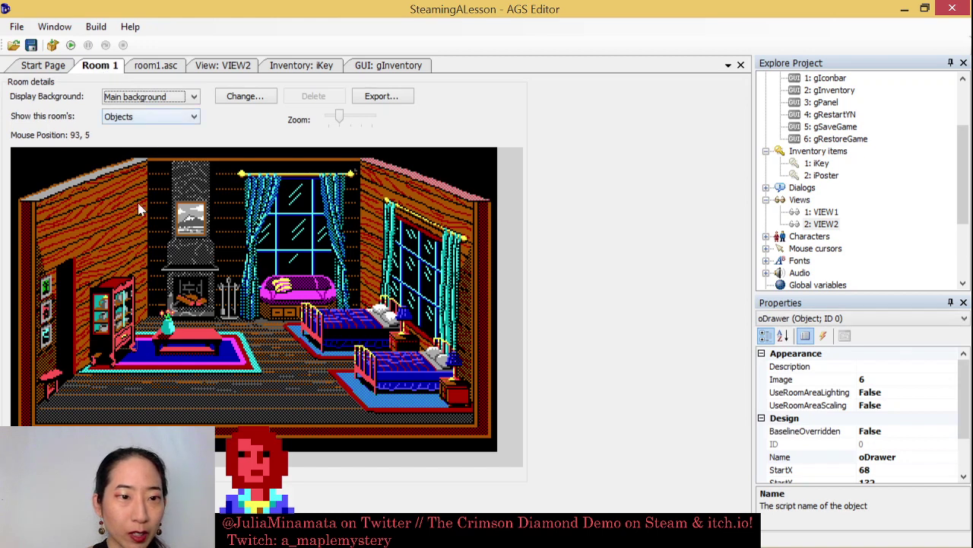
{"action": "left_click", "coordinate": [145, 118]}
{"action": "left_click", "coordinate": [144, 164]}
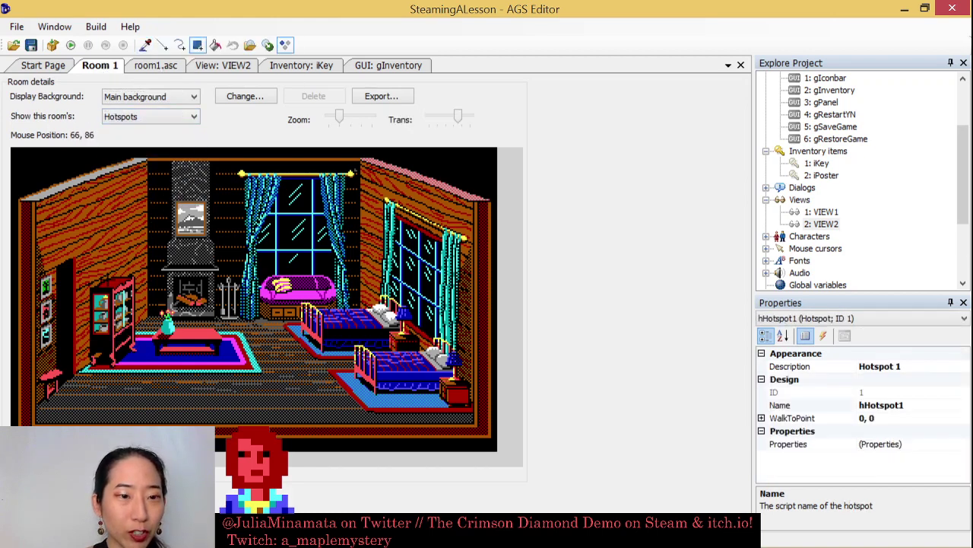
{"action": "left_click_drag", "start_coordinate": [95, 310], "coordinate": [142, 357]}
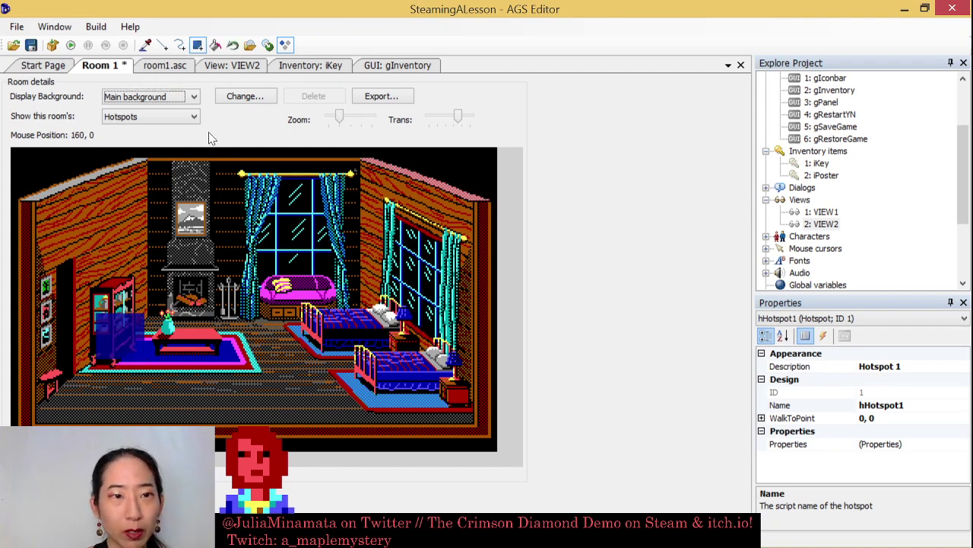
Create the script function for the "Use inventory on hotspot" event of hHotspot1
{"action": "left_click", "coordinate": [824, 336]}
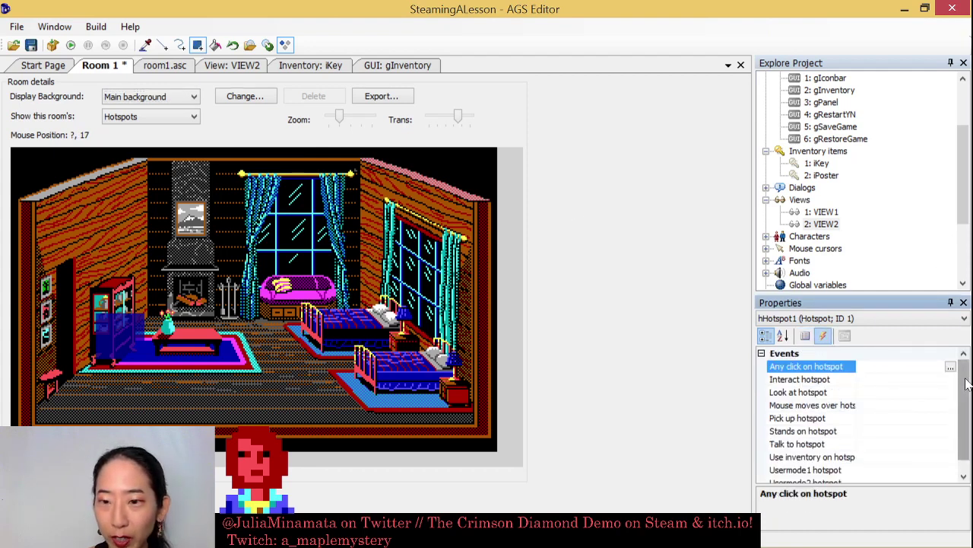
{"action": "left_click_drag", "start_coordinate": [965, 384], "coordinate": [964, 392]}
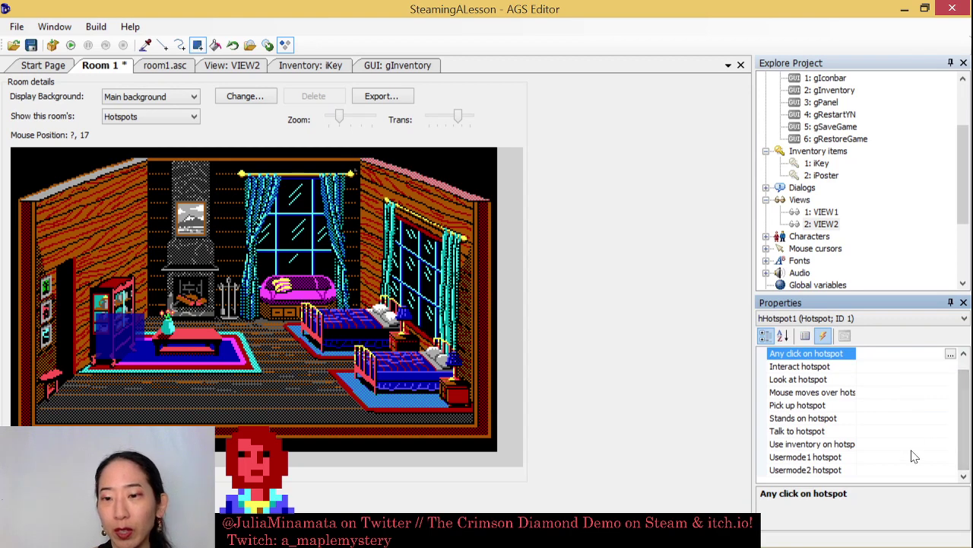
{"action": "left_click", "coordinate": [859, 444]}
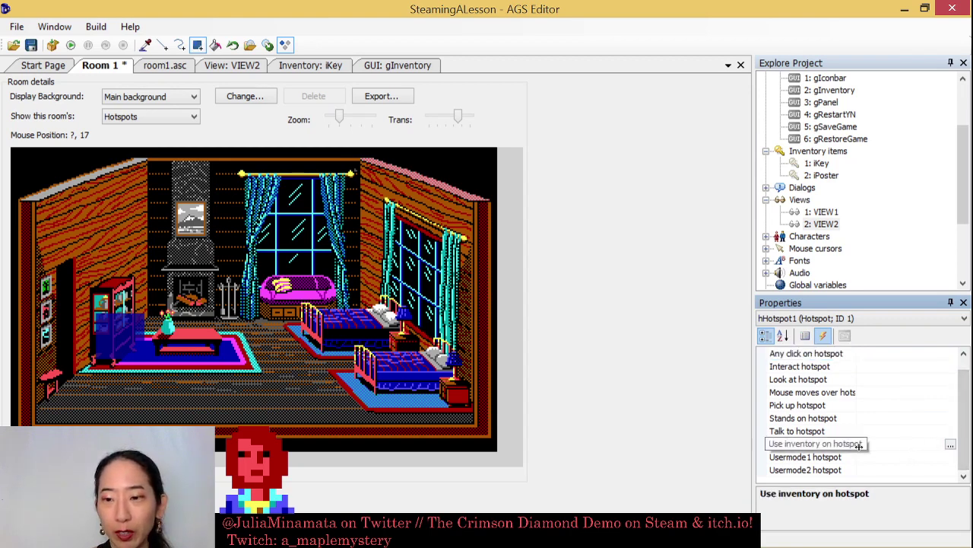
{"action": "left_click", "coordinate": [951, 445]}
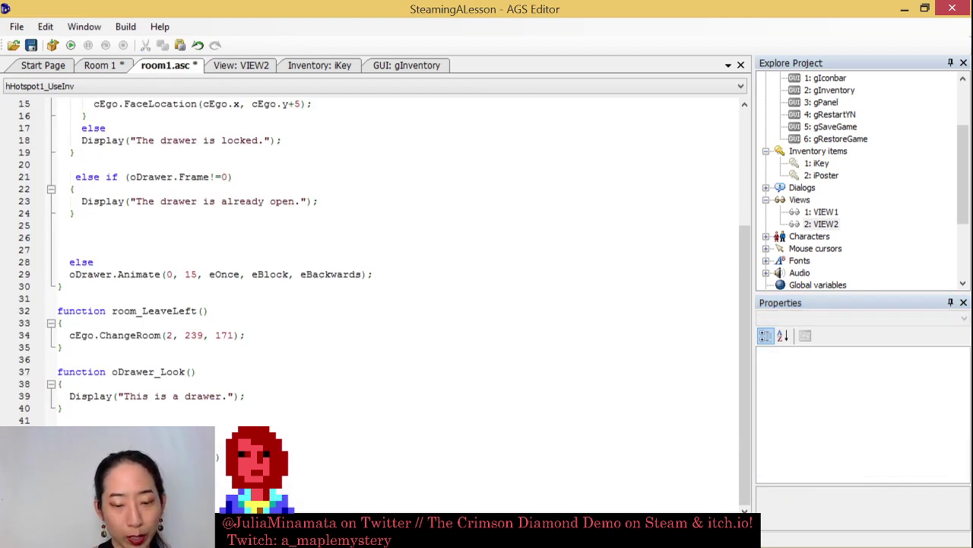
Start an inventory check for the player character inside hHotspot1_UseInv and begin a new line below it
{"action": "type", "text": "cEgo.AddInventory"}
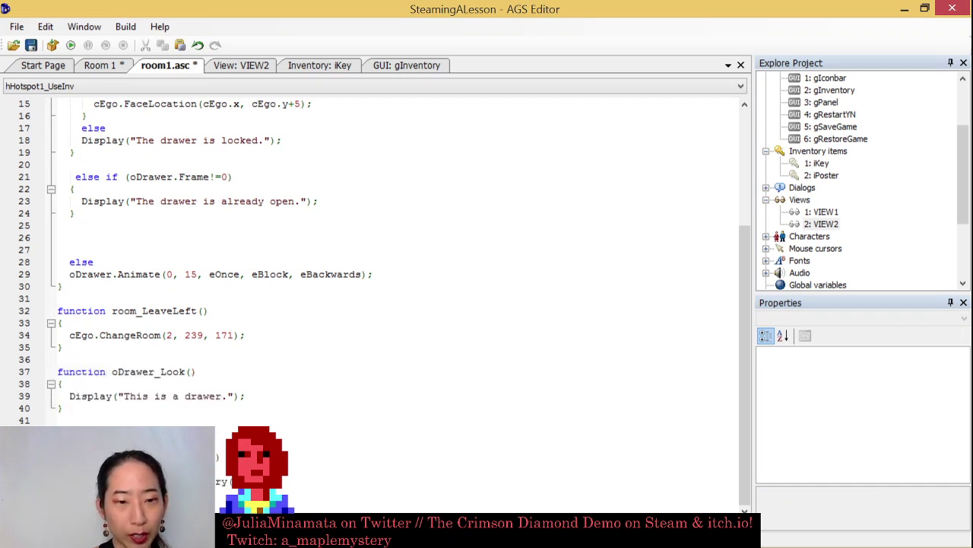
{"action": "type", "text": "i"}
{"action": "key", "text": "Escape"}
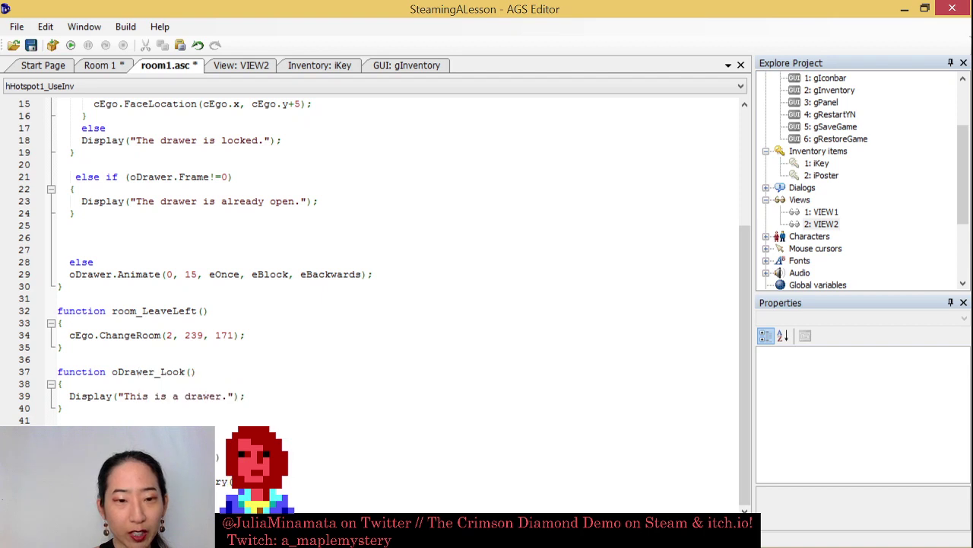
{"action": "key", "text": "Return"}
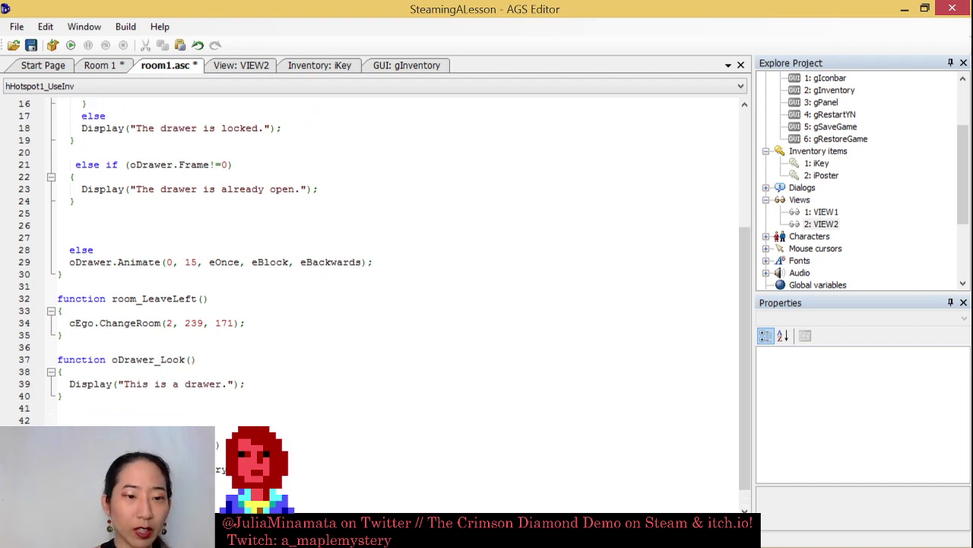
Set DrawerLocked to false under the inventory check in hHotspot1_UseInv, save the script, and dismiss the save messages
{"action": "scroll", "coordinate": [380, 289], "scroll_direction": "up", "scroll_amount": 5}
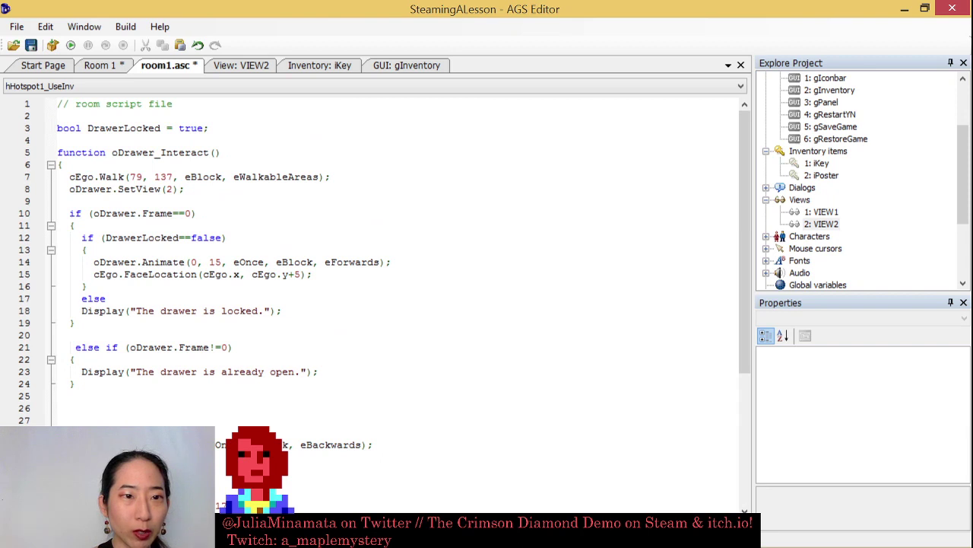
{"action": "left_click_drag", "start_coordinate": [88, 128], "coordinate": [209, 127]}
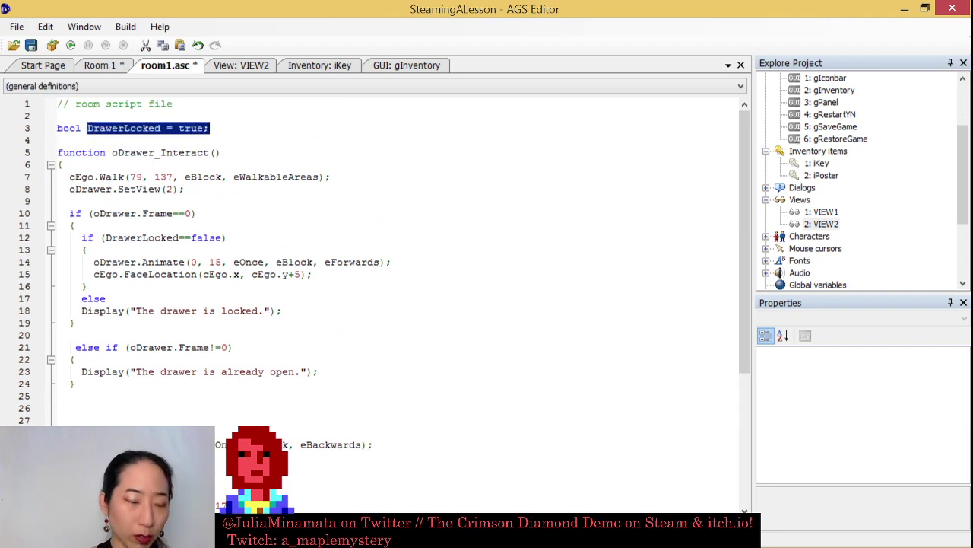
{"action": "left_click", "coordinate": [76, 408]}
{"action": "scroll", "coordinate": [381, 289], "scroll_direction": "down", "scroll_amount": 6}
{"action": "left_click", "coordinate": [221, 420]}
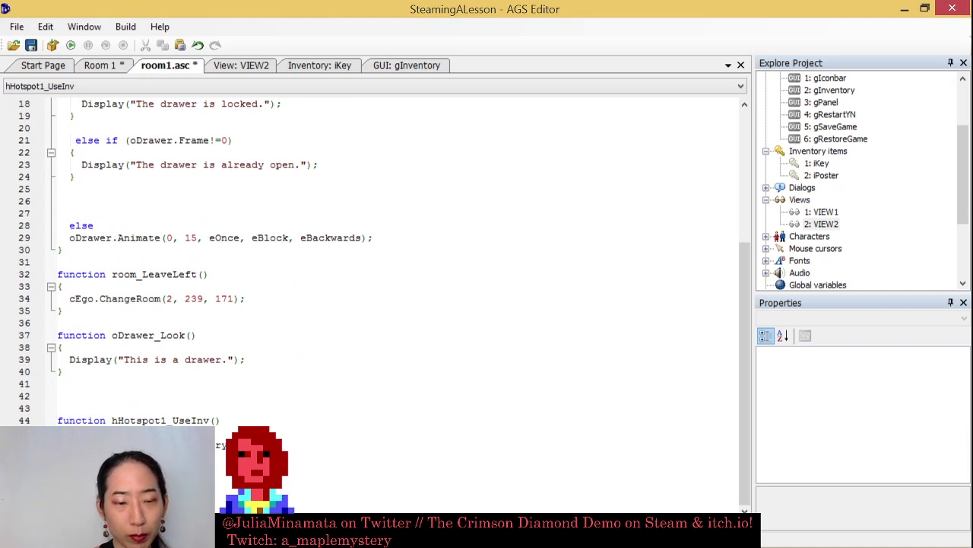
{"action": "type", "text": "f"}
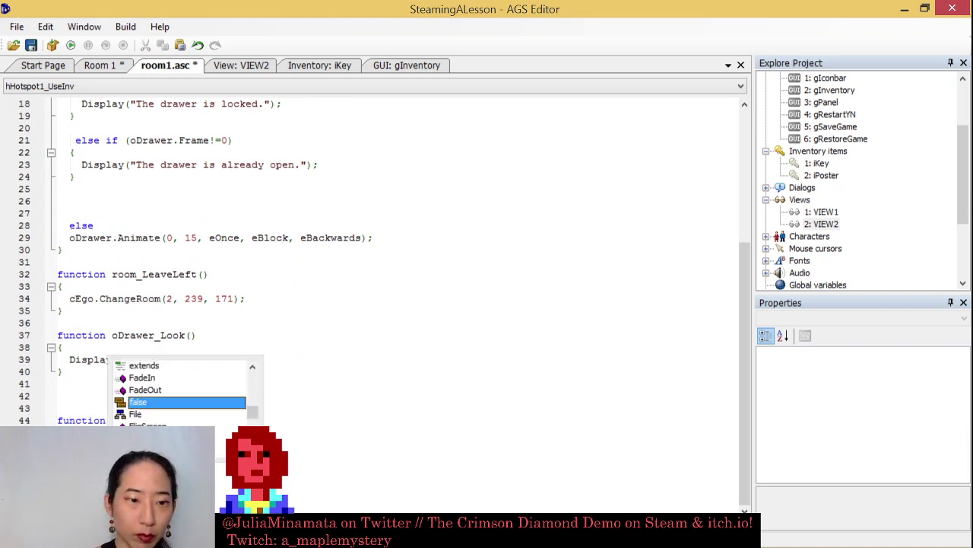
{"action": "type", "text": " ("}
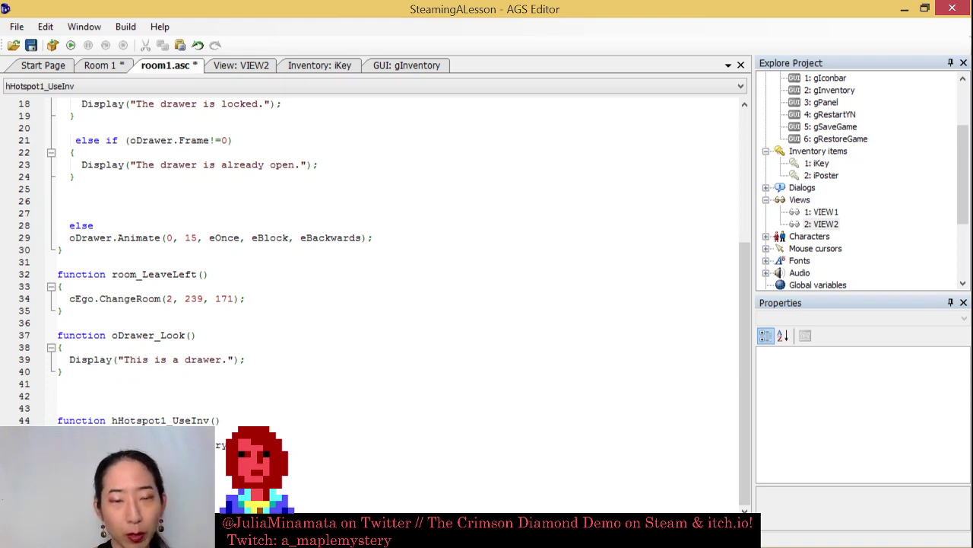
{"action": "key", "text": "ctrl+s"}
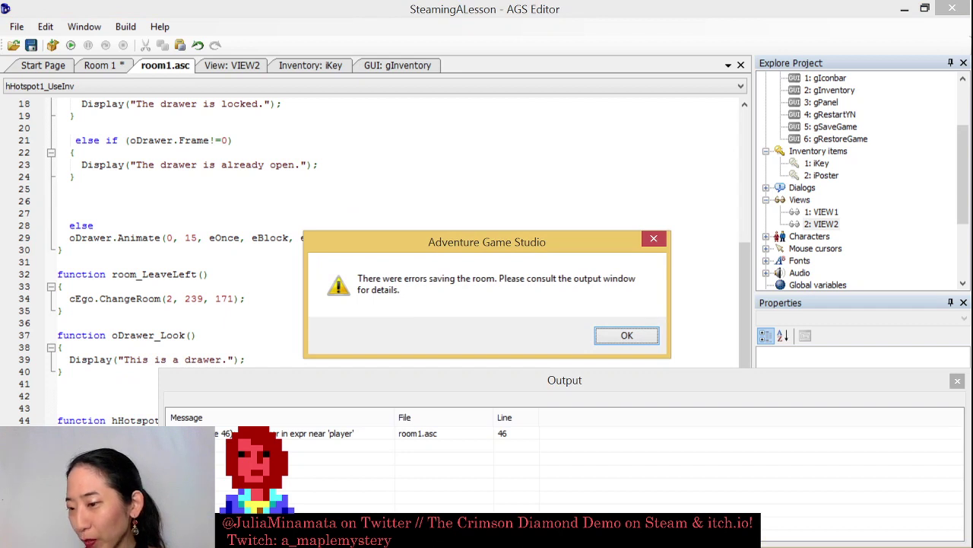
{"action": "left_click", "coordinate": [635, 339]}
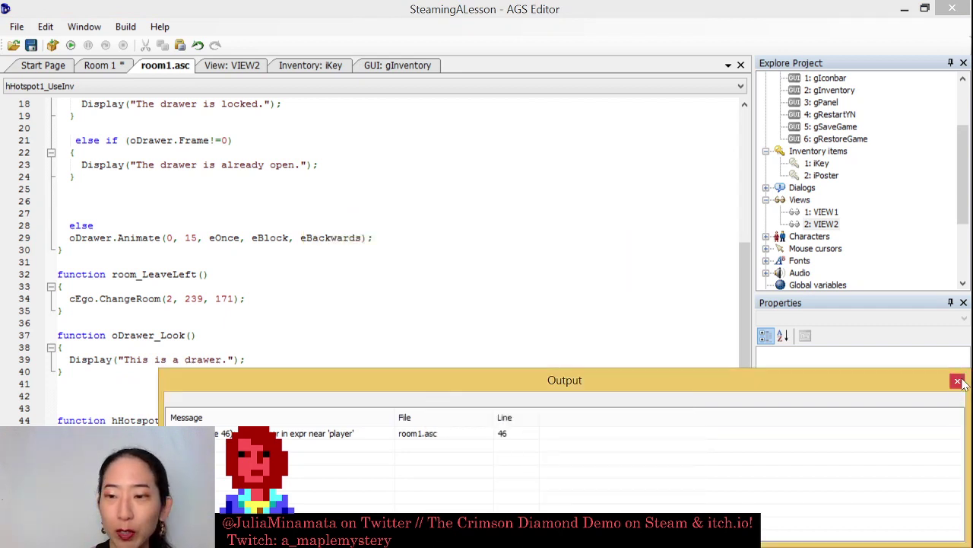
{"action": "left_click", "coordinate": [957, 380]}
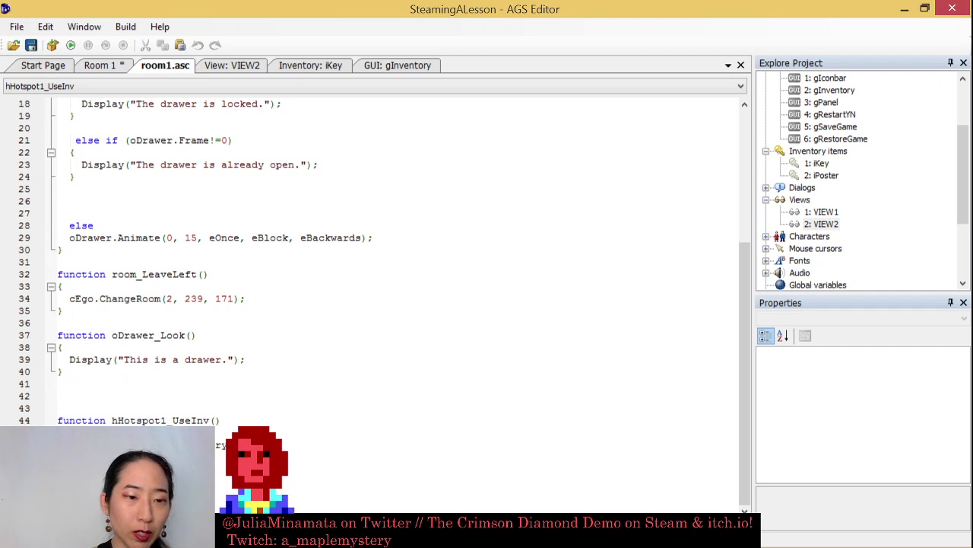
Rewrite the inventory check in hHotspot1_UseInv for cEgo and iKey, save again, and dismiss the save messages
{"action": "type", "text": "iKey"}
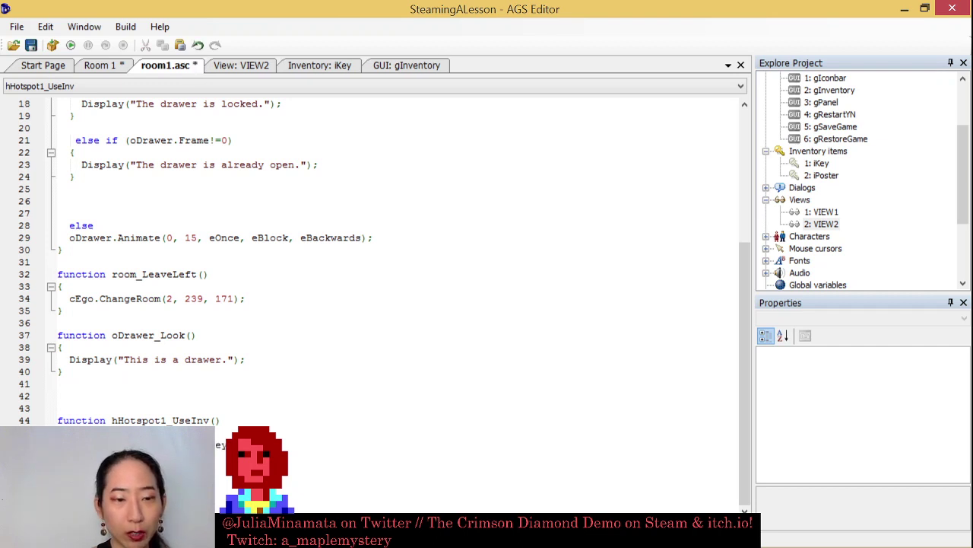
{"action": "type", "text": "c"}
{"action": "key", "text": "ctrl+s"}
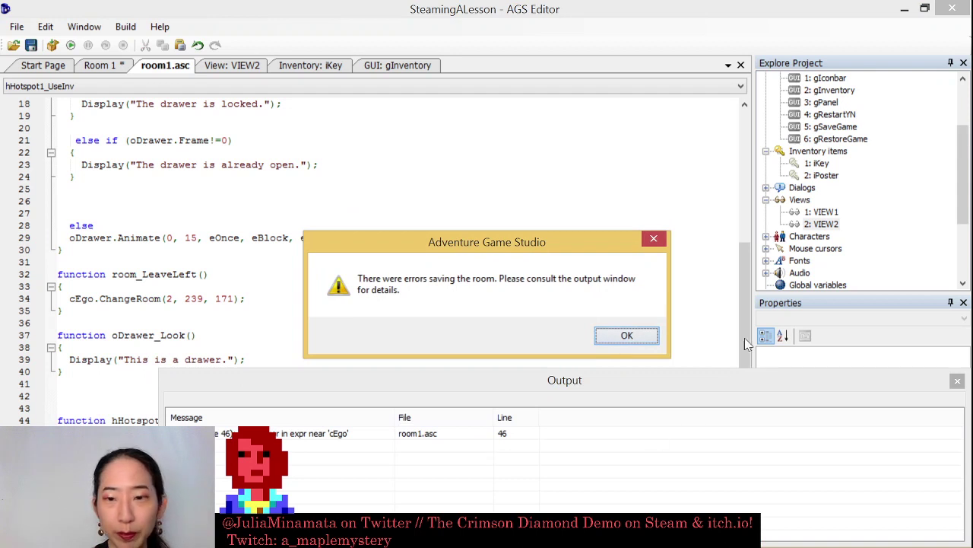
{"action": "left_click", "coordinate": [625, 336]}
{"action": "left_click", "coordinate": [957, 380]}
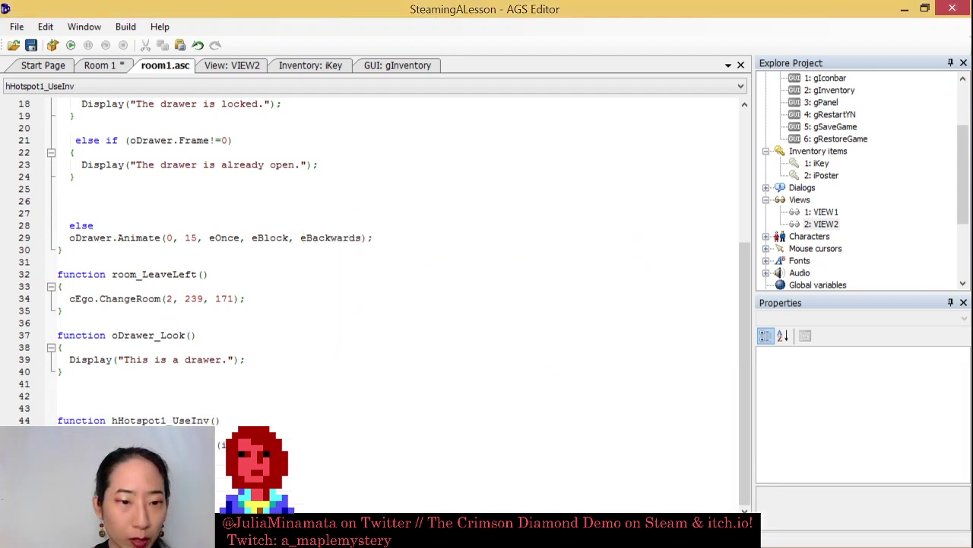
Look up the ActiveInventory property in the help index, copy the example cEgo.ActiveInventory = iKey, and close the help
{"action": "left_click", "coordinate": [161, 27]}
{"action": "left_click", "coordinate": [183, 60]}
{"action": "left_click", "coordinate": [113, 208]}
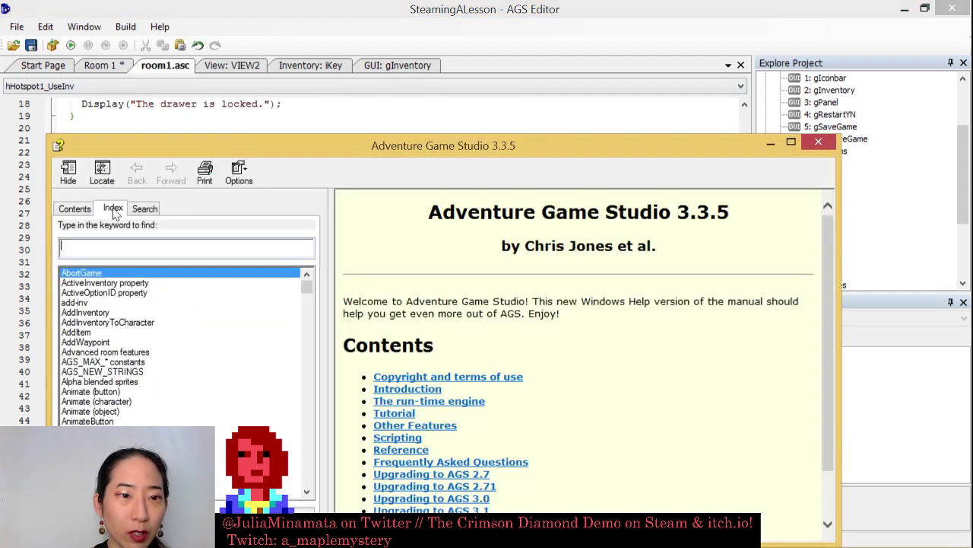
{"action": "type", "text": "act"}
{"action": "key", "text": "Return"}
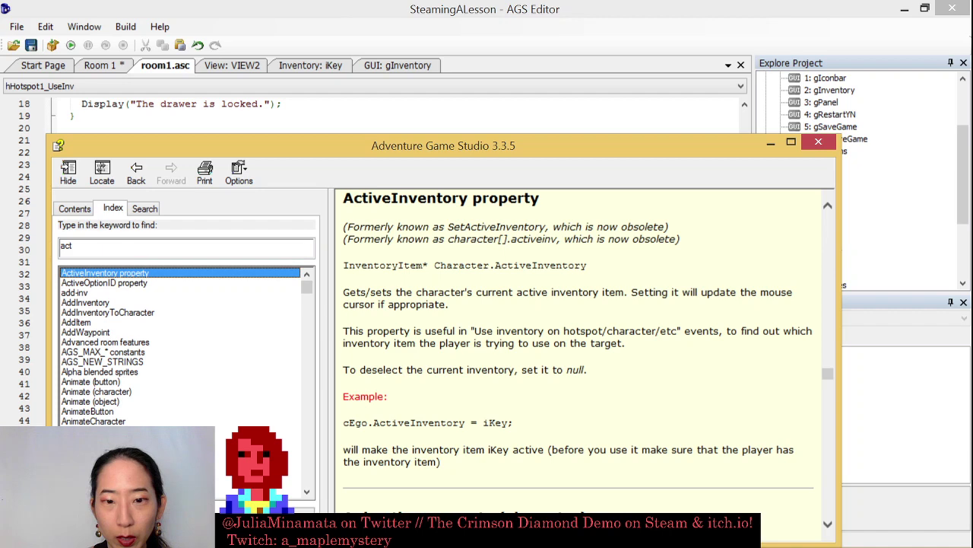
{"action": "left_click_drag", "start_coordinate": [562, 155], "coordinate": [630, 117]}
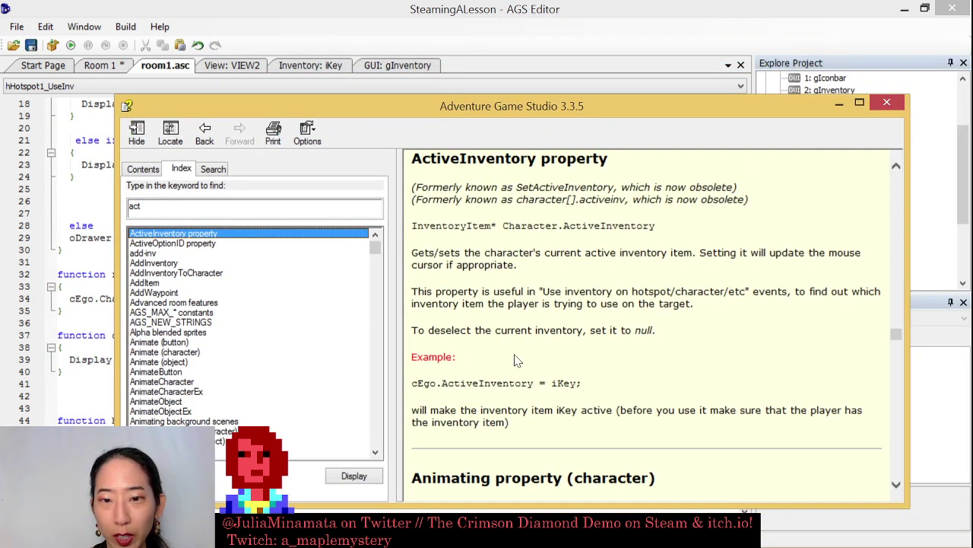
{"action": "left_click_drag", "start_coordinate": [412, 383], "coordinate": [577, 384]}
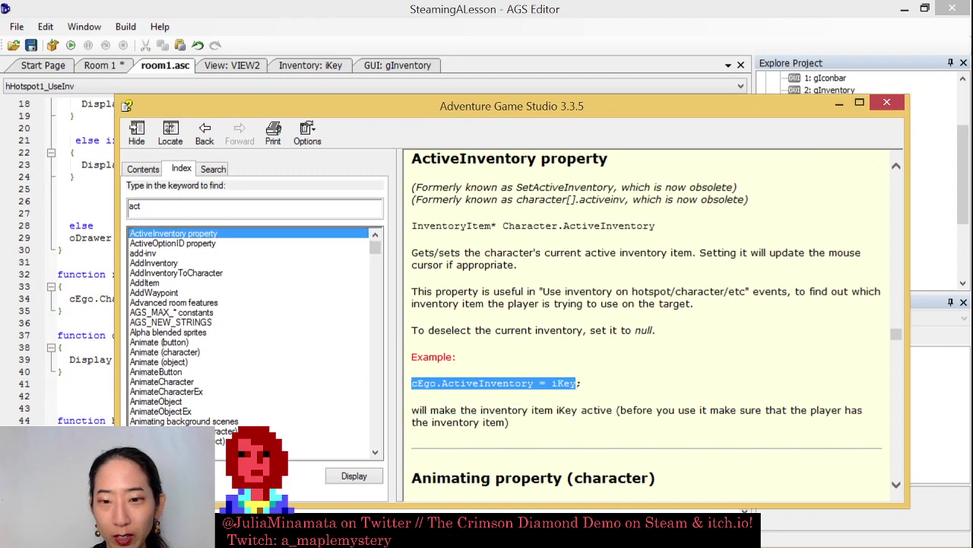
{"action": "left_click", "coordinate": [887, 102]}
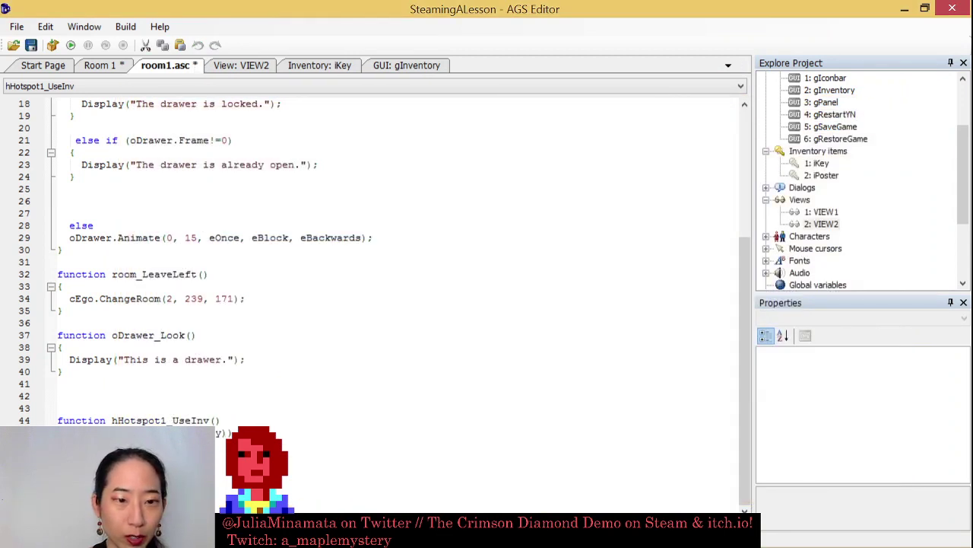
Use the copied cEgo.ActiveInventory and iKey expression as the check in hHotspot1_UseInv, save, and add a new line
{"action": "key", "text": "ctrl+v"}
{"action": "key", "text": "ctrl+z"}
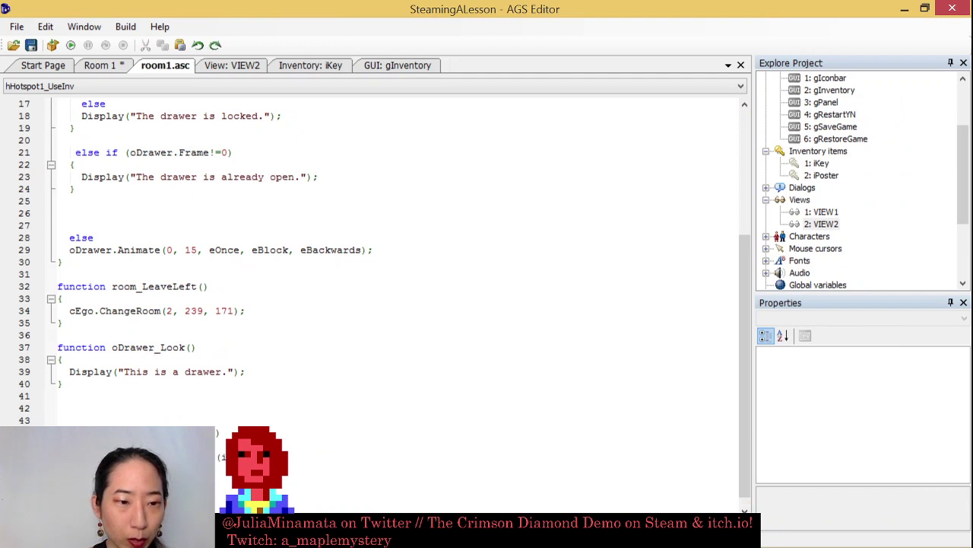
{"action": "key", "text": "ctrl+y"}
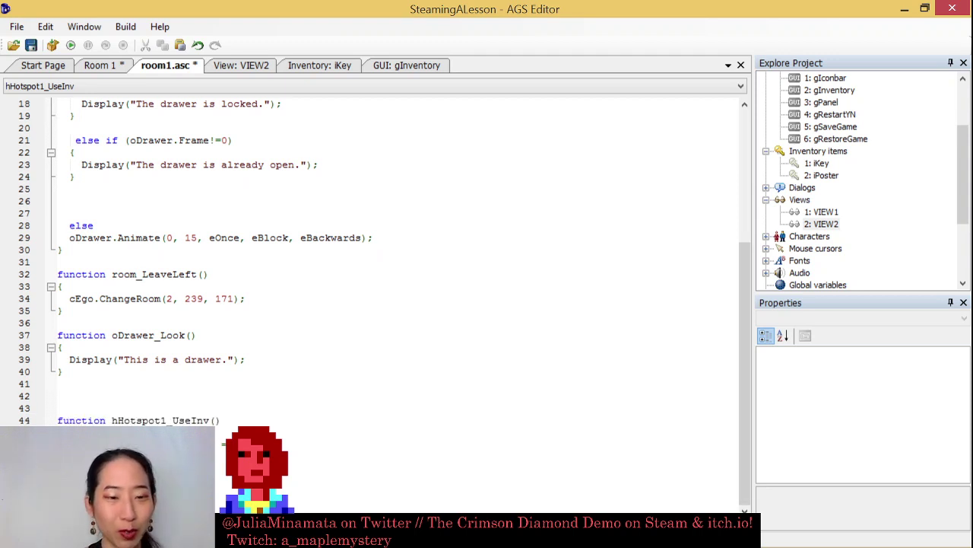
{"action": "key", "text": "ctrl+s"}
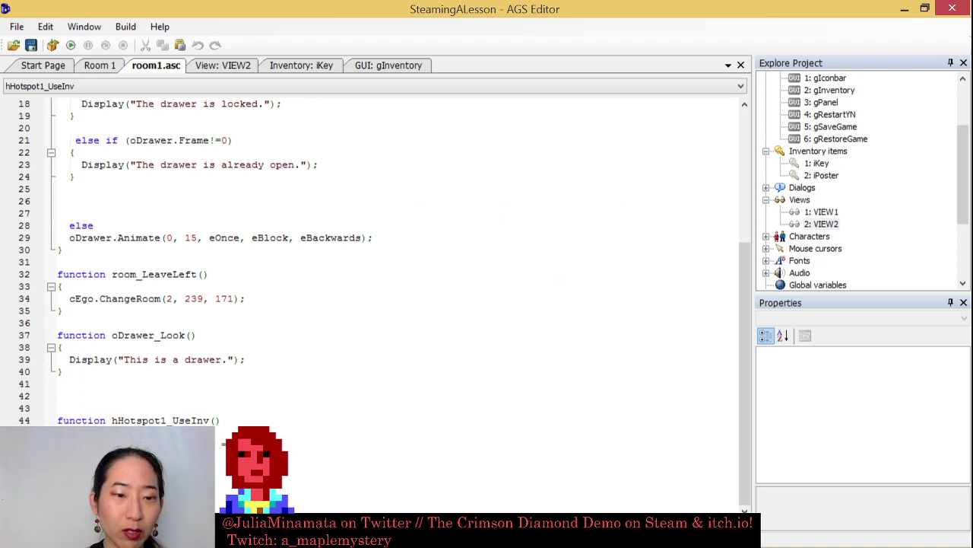
{"action": "key", "text": "Return"}
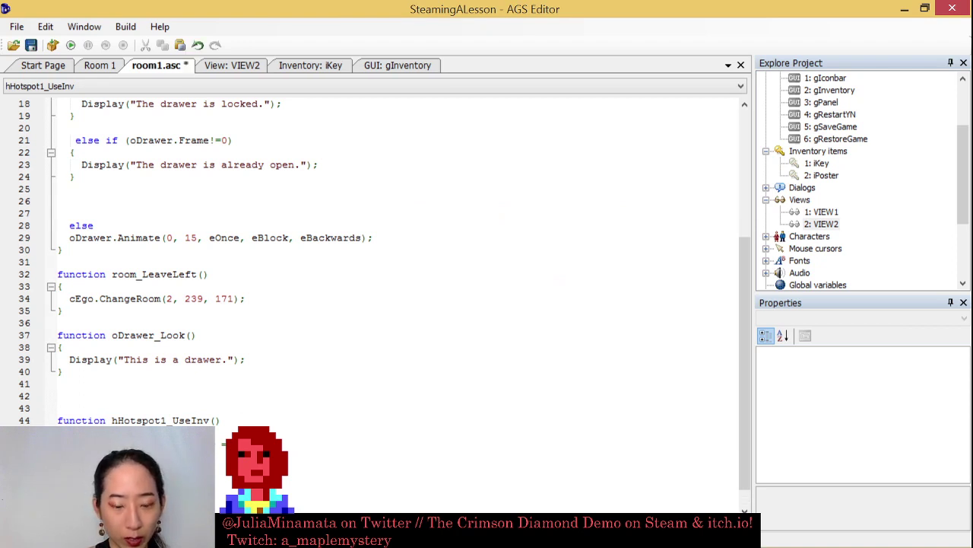
Finish the fallback branch in hHotspot1_UseInv that displays "That doesn't work." for other items, and save the script
{"action": "key", "text": "Return"}
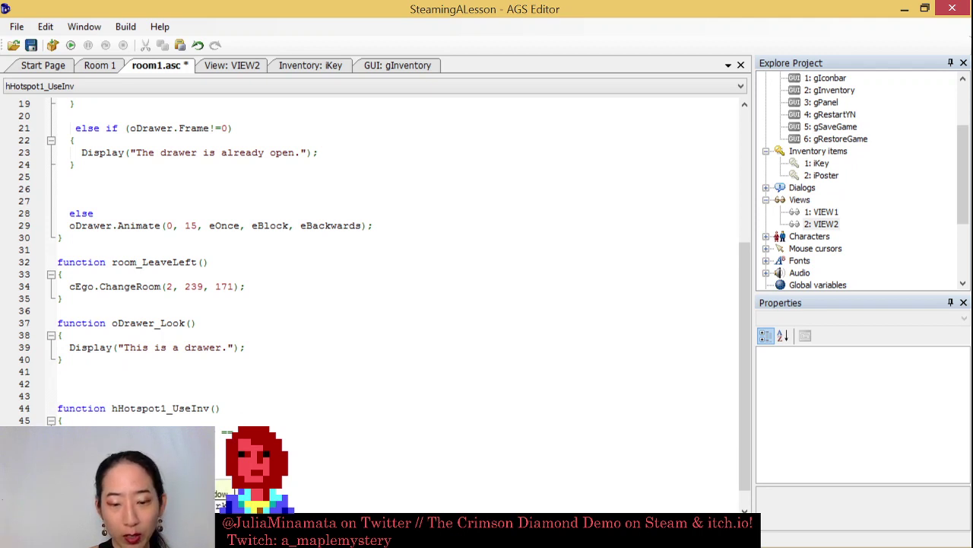
{"action": "key", "text": "ctrl+s"}
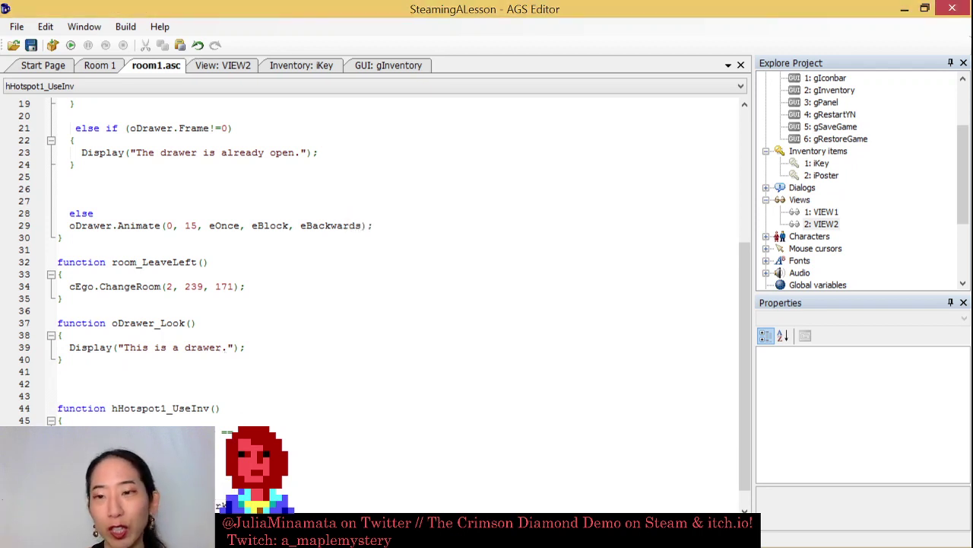
Set PlayerStartsWithItem to True for the iPoster inventory item and save the project
{"action": "double_click", "coordinate": [823, 177]}
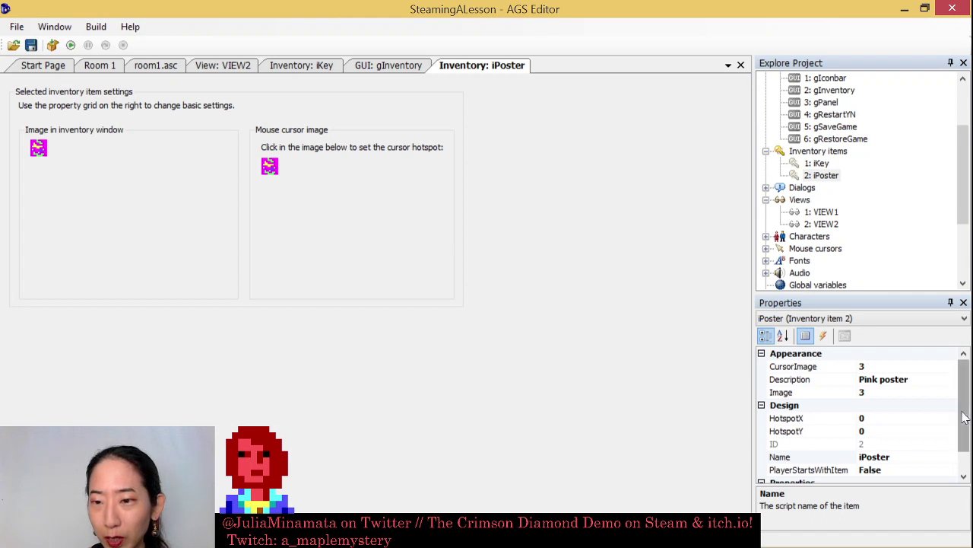
{"action": "left_click_drag", "start_coordinate": [965, 432], "coordinate": [968, 449]}
{"action": "left_click", "coordinate": [950, 443]}
{"action": "left_click", "coordinate": [950, 443]}
{"action": "left_click", "coordinate": [874, 457]}
{"action": "key", "text": "ctrl+s"}
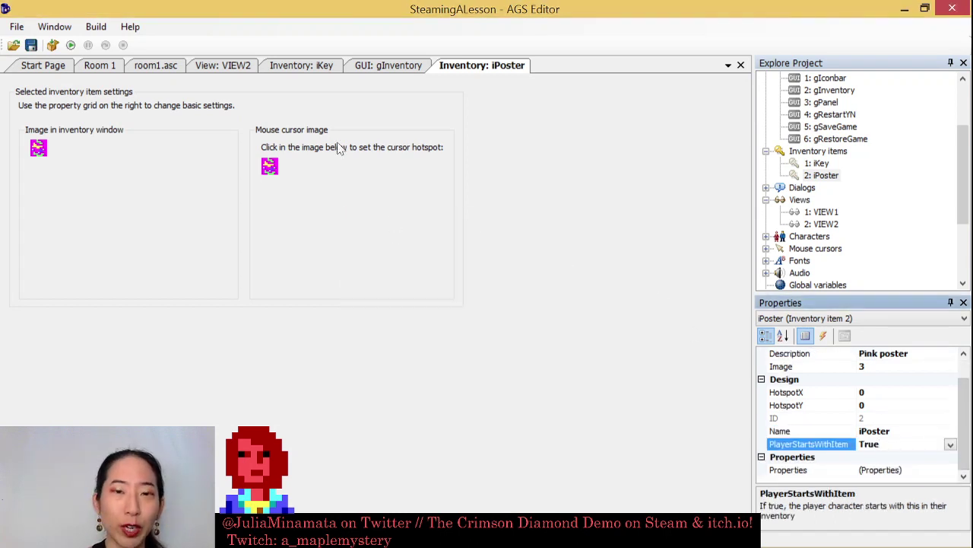
In the iKey check of room1.asc, display "You unlock the drawer with the key." below the DrawerLocked line, and save
{"action": "left_click", "coordinate": [175, 65]}
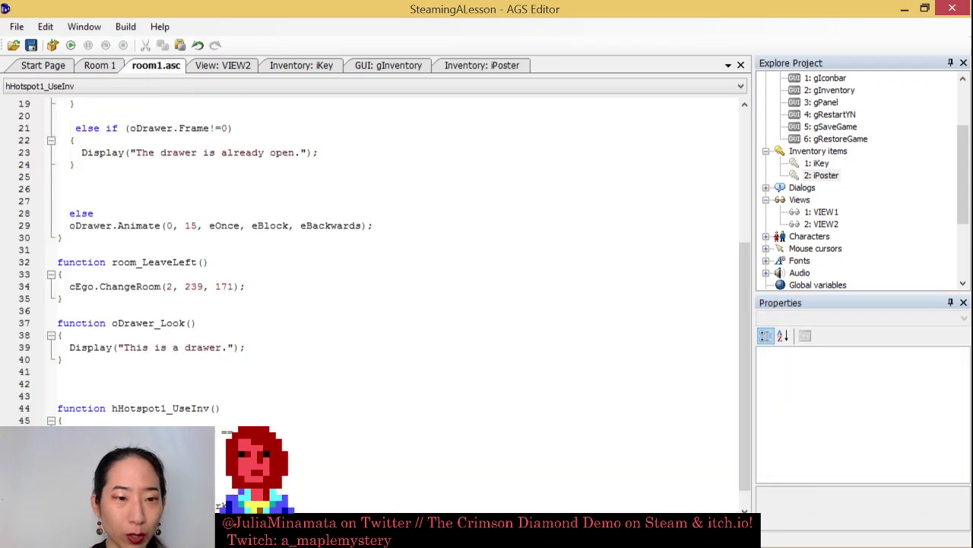
{"action": "scroll", "coordinate": [381, 304], "scroll_direction": "down", "scroll_amount": 1}
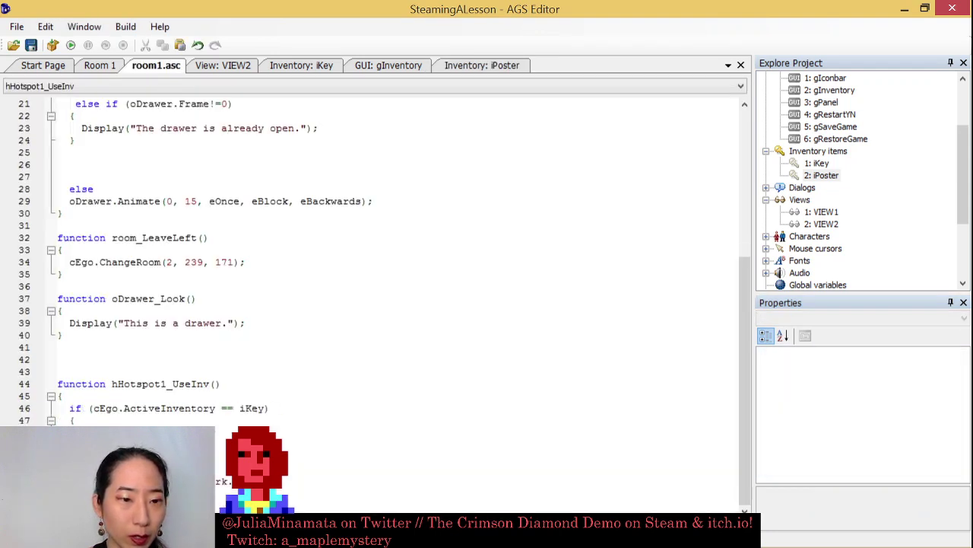
{"action": "key", "text": "Return"}
{"action": "type", "text": "Display("}
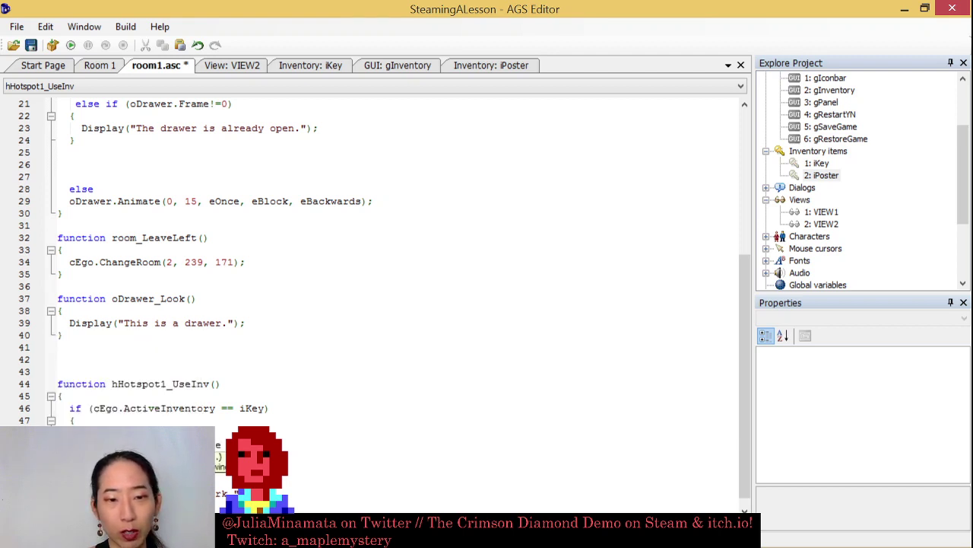
{"action": "type", "text": "th the key."}
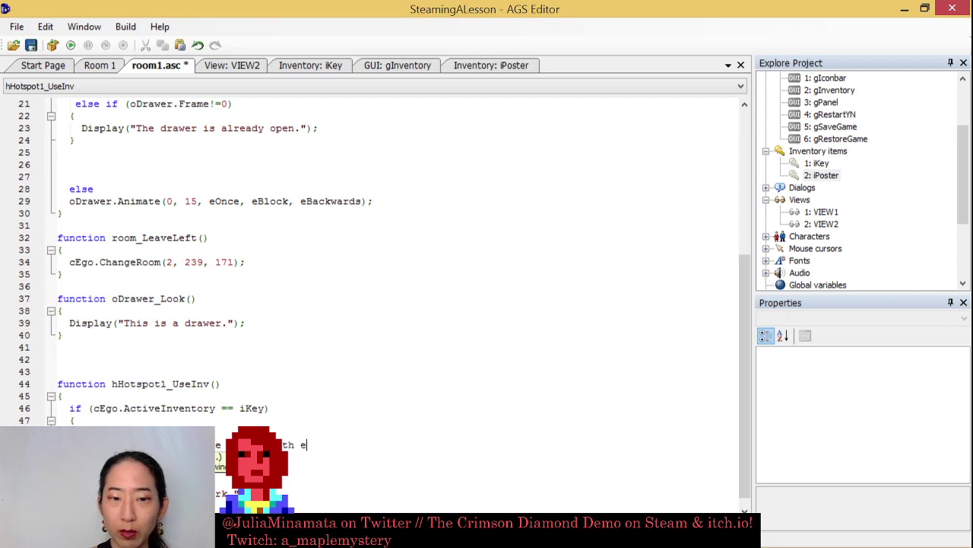
{"action": "type", "text": "\");"}
{"action": "key", "text": "ctrl+s"}
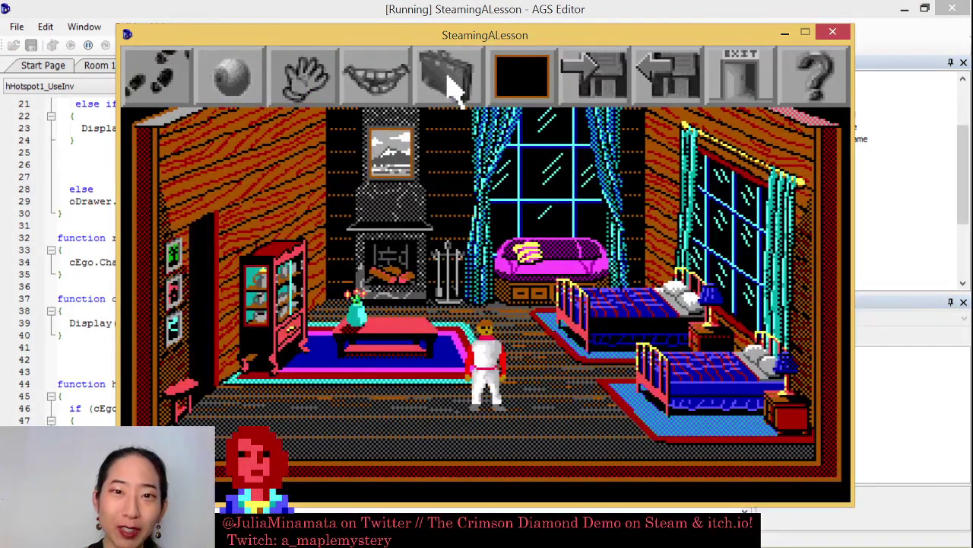
In the running game, take the poster from the inventory and test using it on the cabinet drawer
{"action": "left_click", "coordinate": [447, 74]}
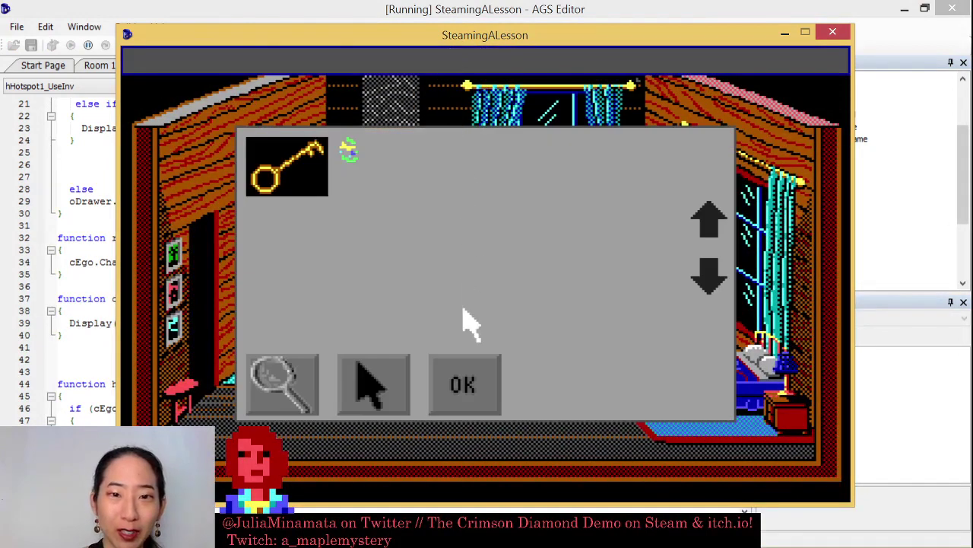
{"action": "left_click", "coordinate": [465, 386]}
{"action": "left_click", "coordinate": [278, 325]}
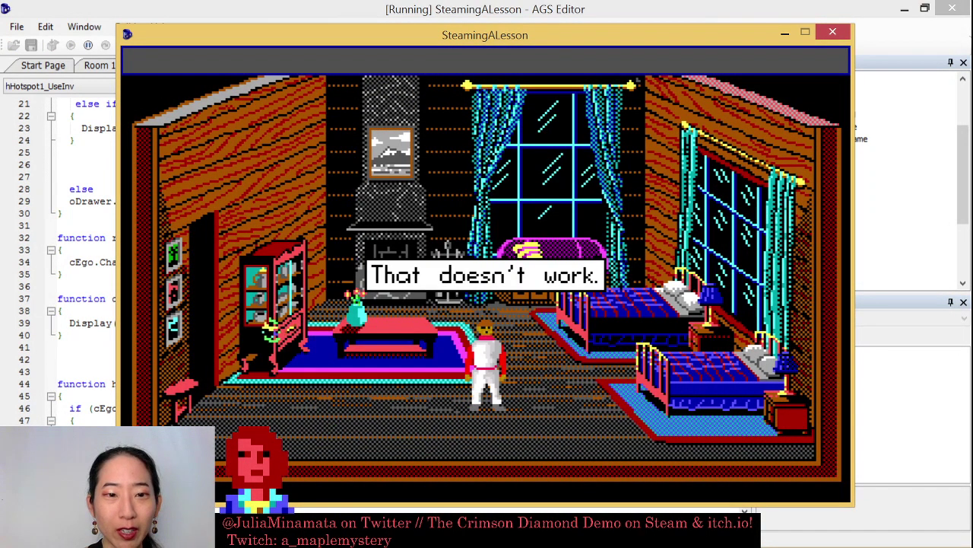
{"action": "left_click", "coordinate": [292, 334]}
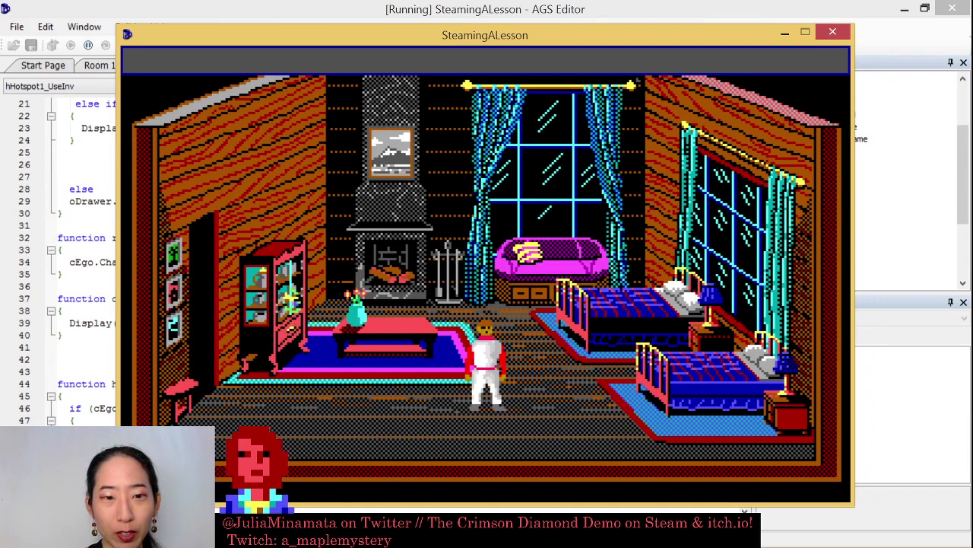
{"action": "left_click", "coordinate": [286, 327]}
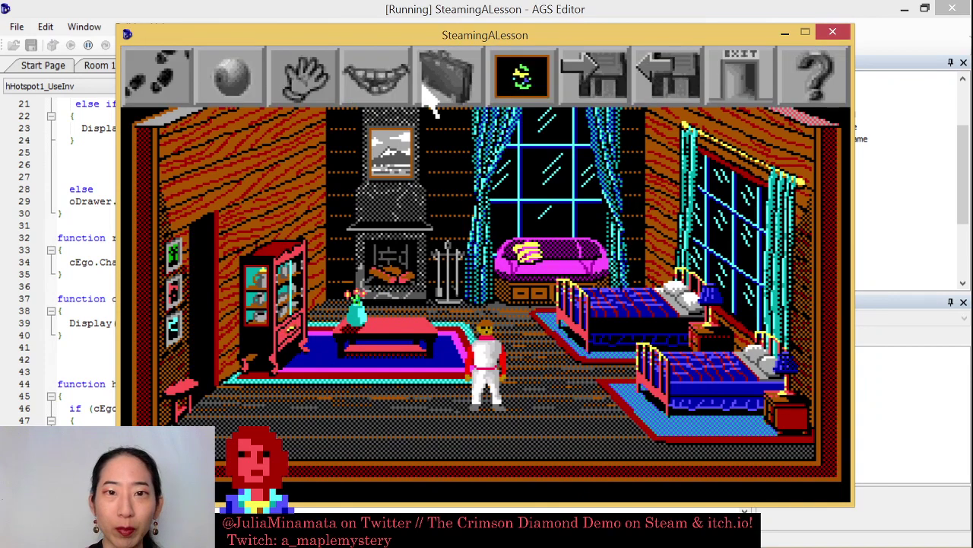
Test opening the locked drawer with the hand cursor, and walk the character away from the cabinet
{"action": "left_click", "coordinate": [439, 80]}
{"action": "left_click", "coordinate": [463, 378]}
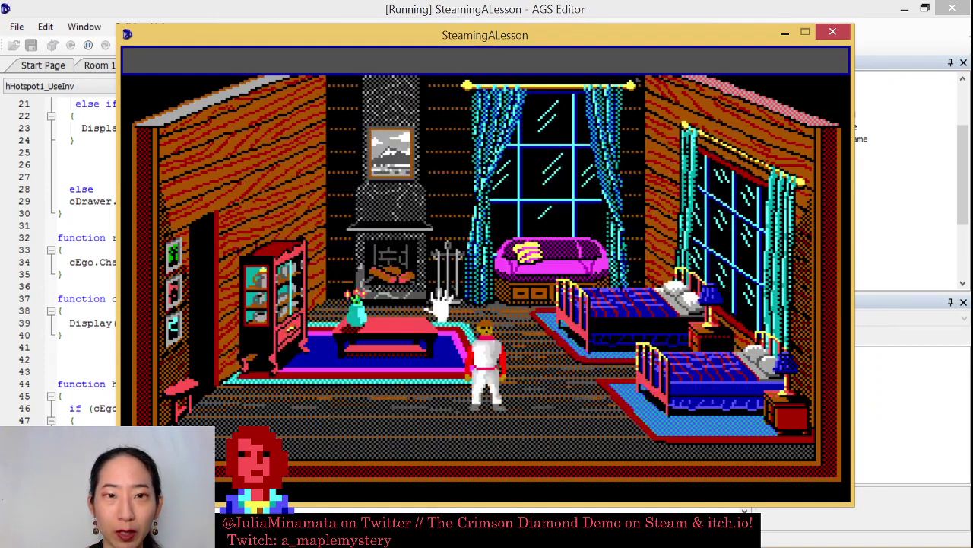
{"action": "left_click", "coordinate": [304, 81]}
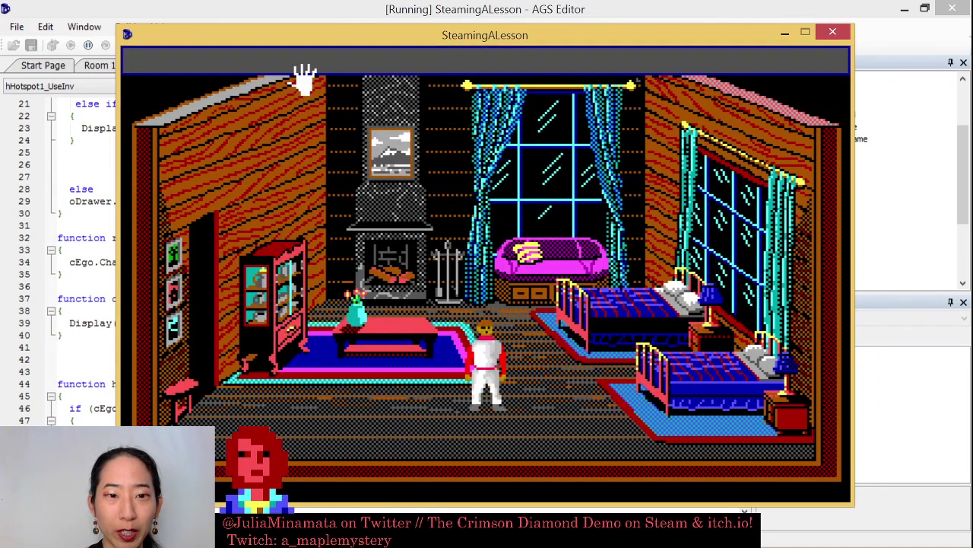
{"action": "left_click", "coordinate": [283, 334]}
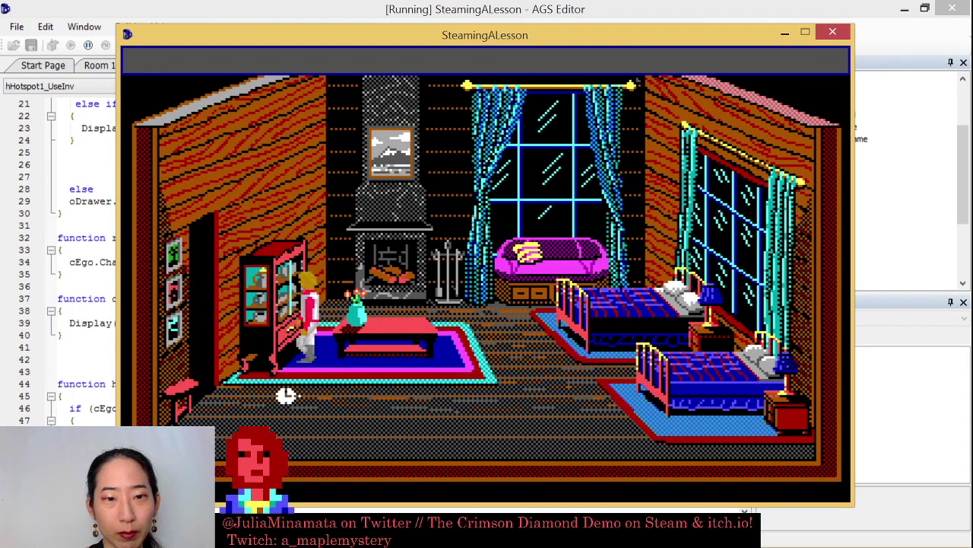
{"action": "left_click", "coordinate": [386, 396]}
{"action": "right_click", "coordinate": [494, 380]}
{"action": "left_click", "coordinate": [495, 377]}
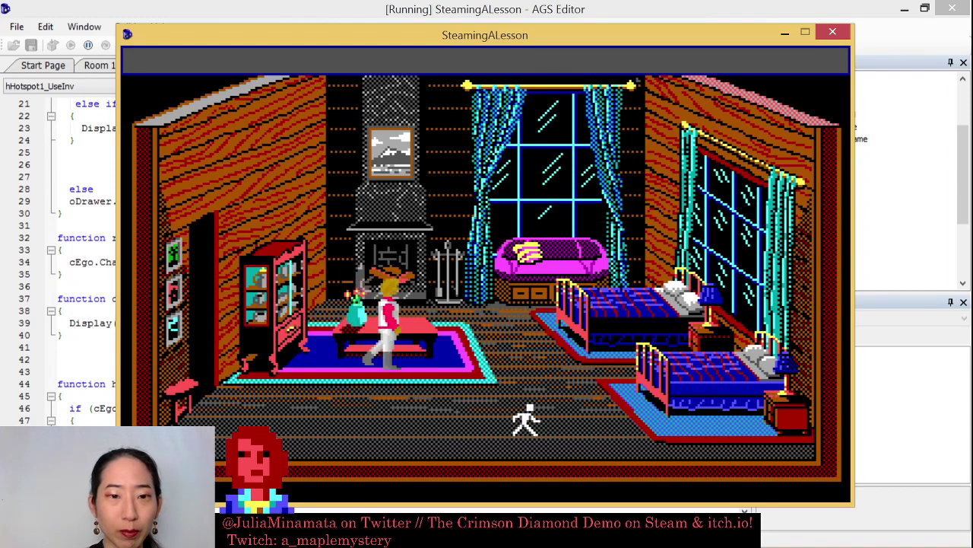
Test using the key from the inventory on the cabinet drawer, dismiss the message, and close the game
{"action": "mouse_move", "coordinate": [414, 80]}
{"action": "left_click", "coordinate": [447, 78]}
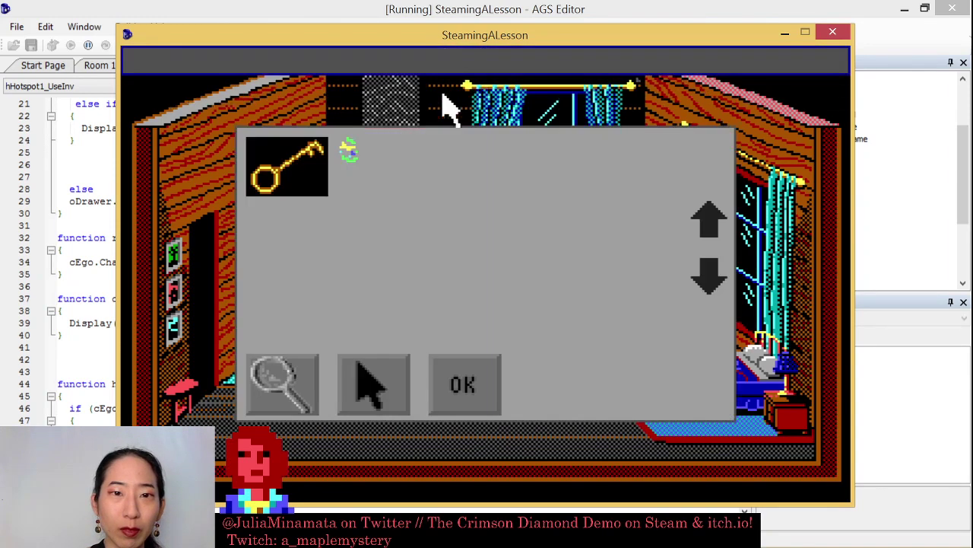
{"action": "left_click", "coordinate": [304, 174]}
{"action": "left_click", "coordinate": [461, 391]}
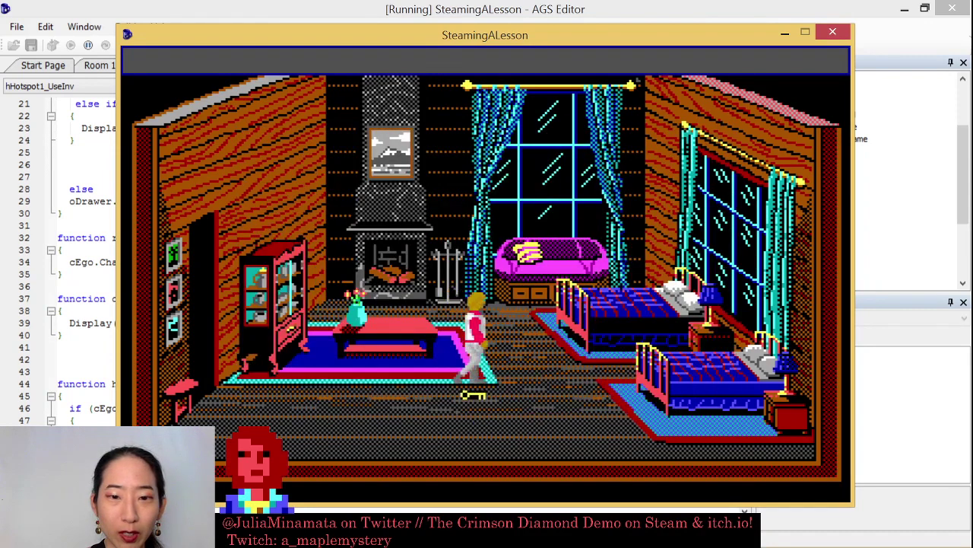
{"action": "left_click", "coordinate": [293, 332]}
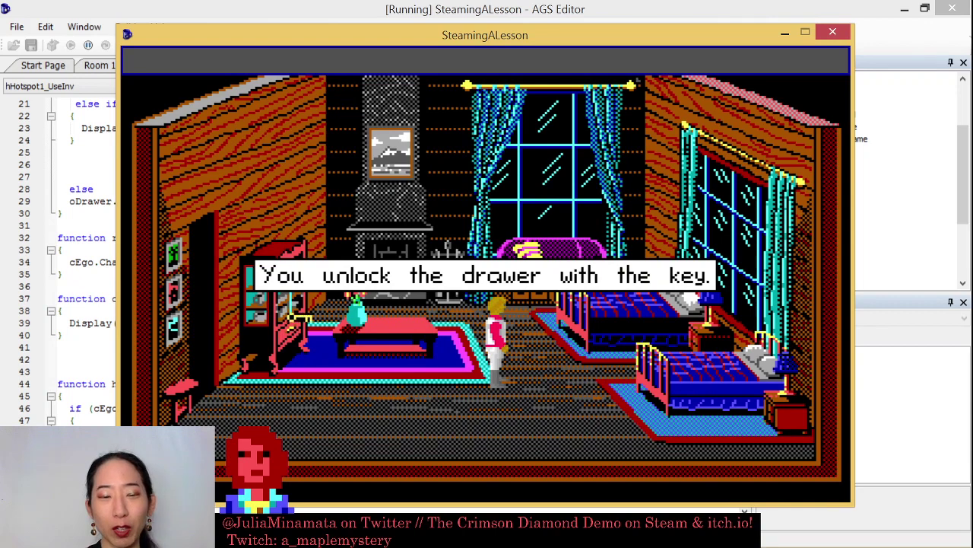
{"action": "left_click", "coordinate": [291, 326]}
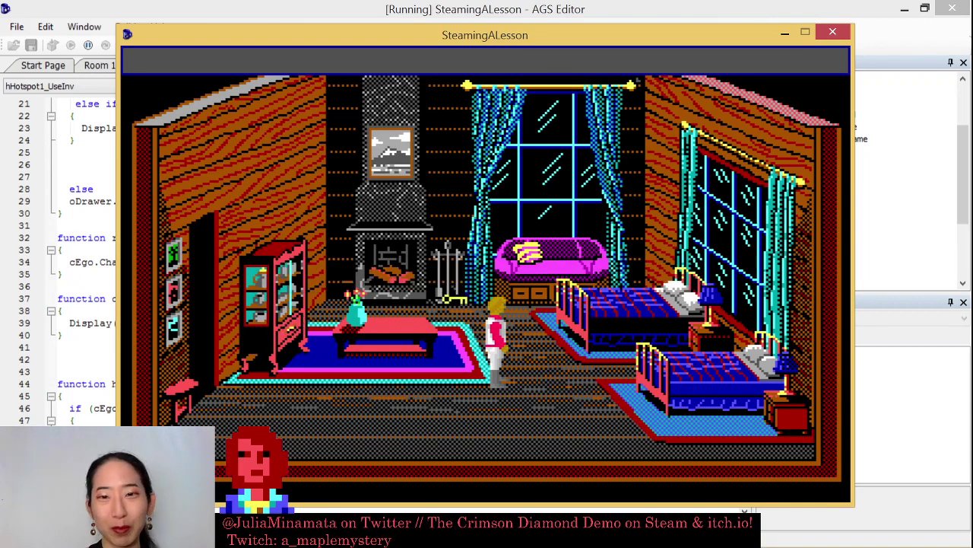
{"action": "left_click", "coordinate": [833, 32]}
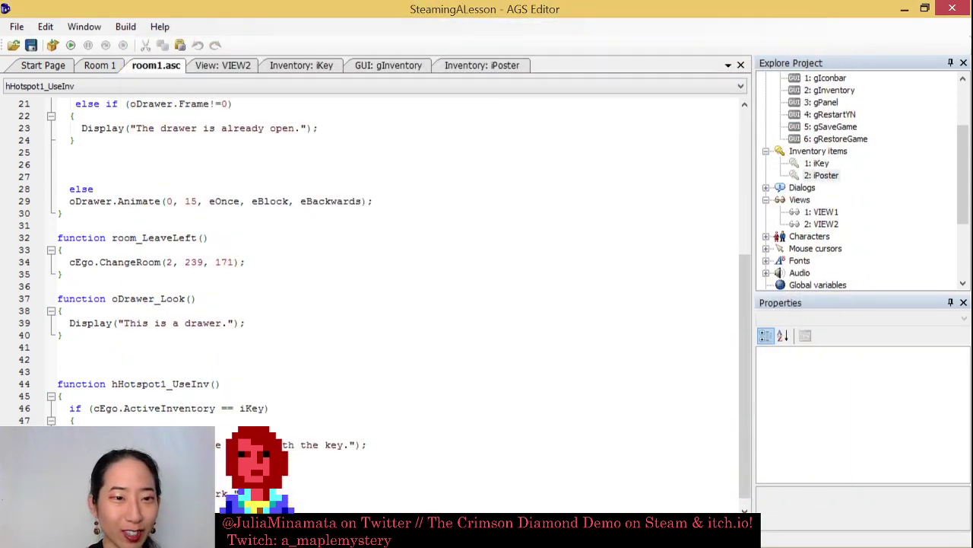
Copy cEgo.Walk(79, 137, eBlock, eWalkableAreas); from oDrawer_Interact to the start of the iKey block in hHotspot1_UseInv, and save
{"action": "scroll", "coordinate": [372, 259], "scroll_direction": "up", "scroll_amount": 7}
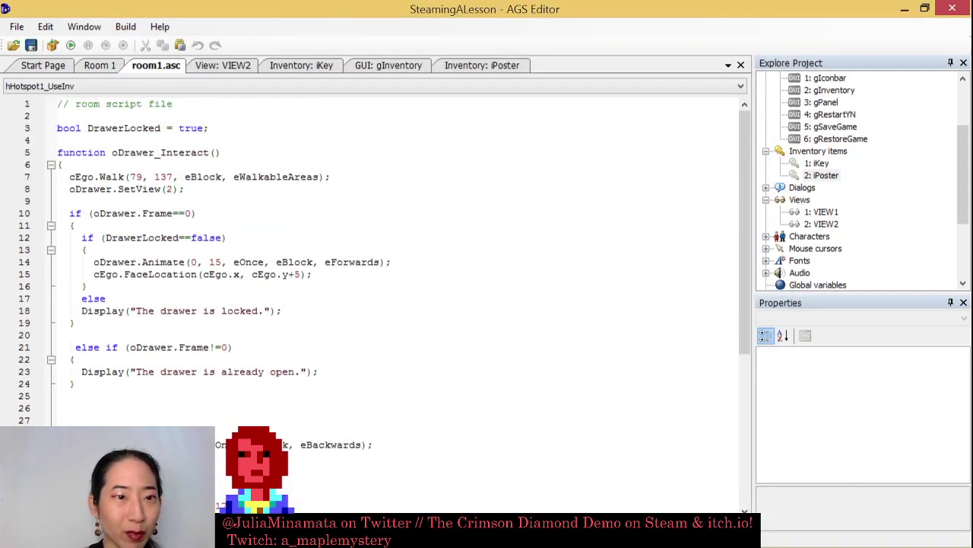
{"action": "left_click_drag", "start_coordinate": [70, 176], "coordinate": [331, 177]}
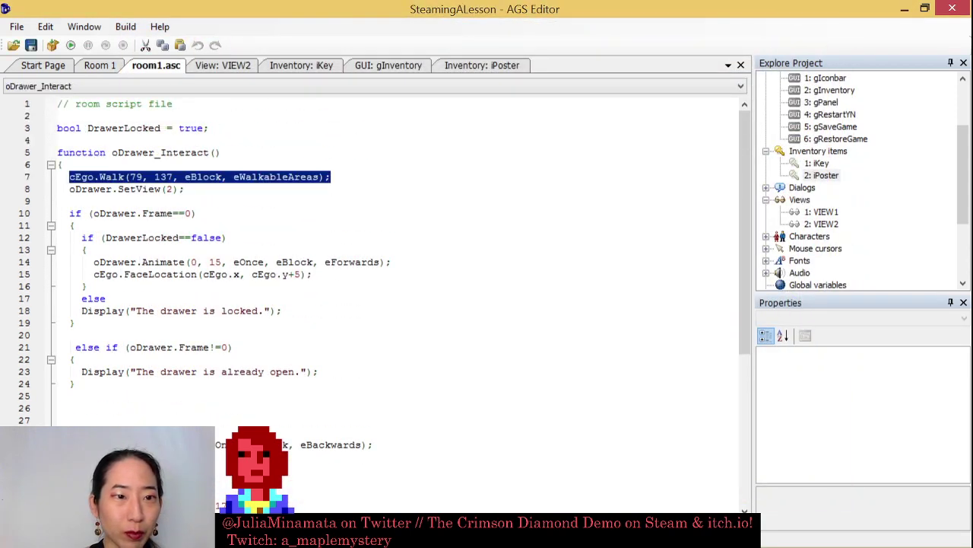
{"action": "scroll", "coordinate": [373, 258], "scroll_direction": "down", "scroll_amount": 7}
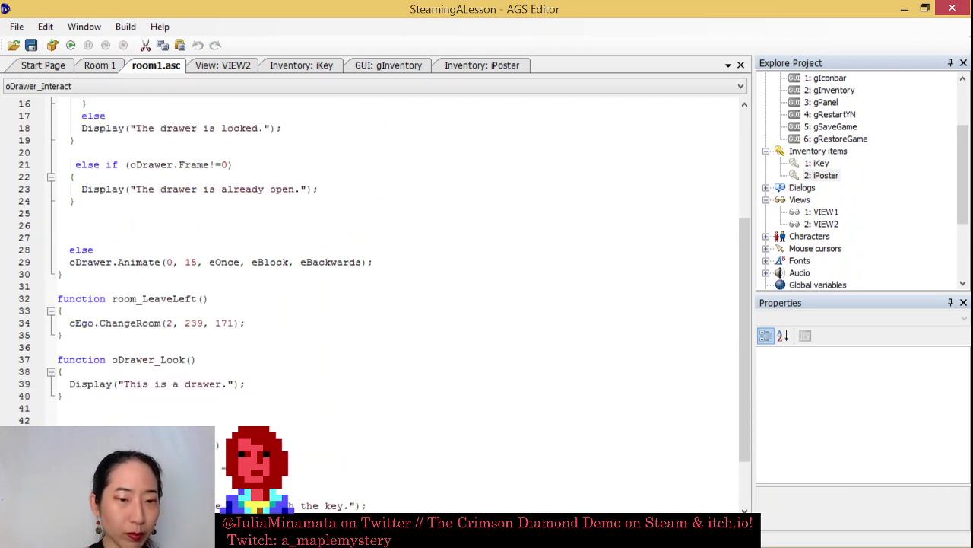
{"action": "left_click", "coordinate": [123, 396]}
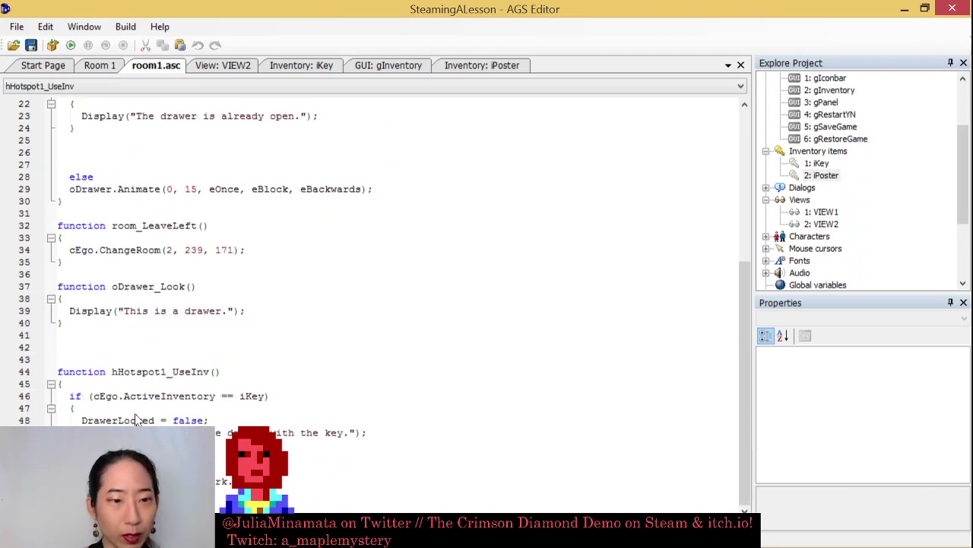
{"action": "key", "text": "Return"}
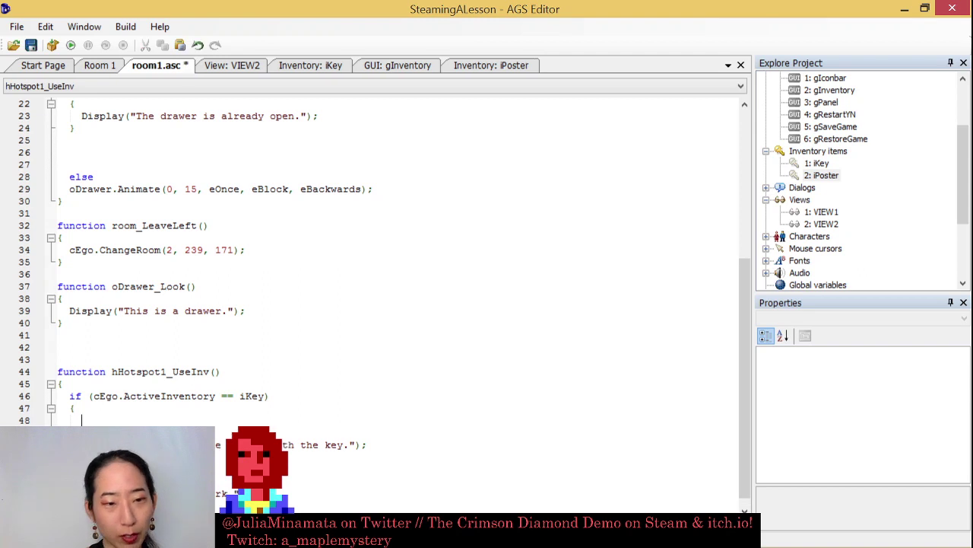
{"action": "type", "text": "cEgo.Walk(79, 137, eBlock, eWalkableAreas);"}
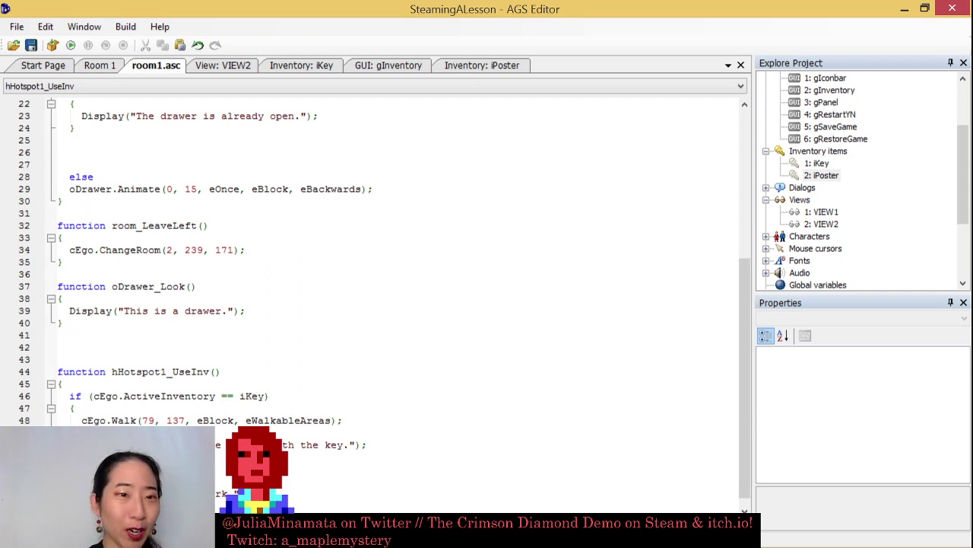
Run the game, use the inventory key on the cabinet drawer from across the room, and dismiss the message
{"action": "left_click", "coordinate": [70, 45]}
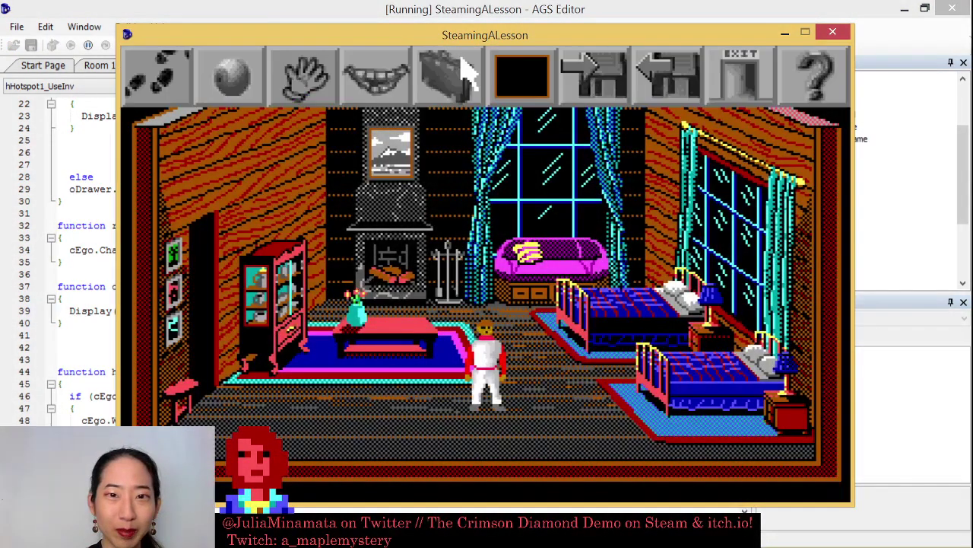
{"action": "left_click", "coordinate": [460, 76]}
{"action": "left_click", "coordinate": [308, 177]}
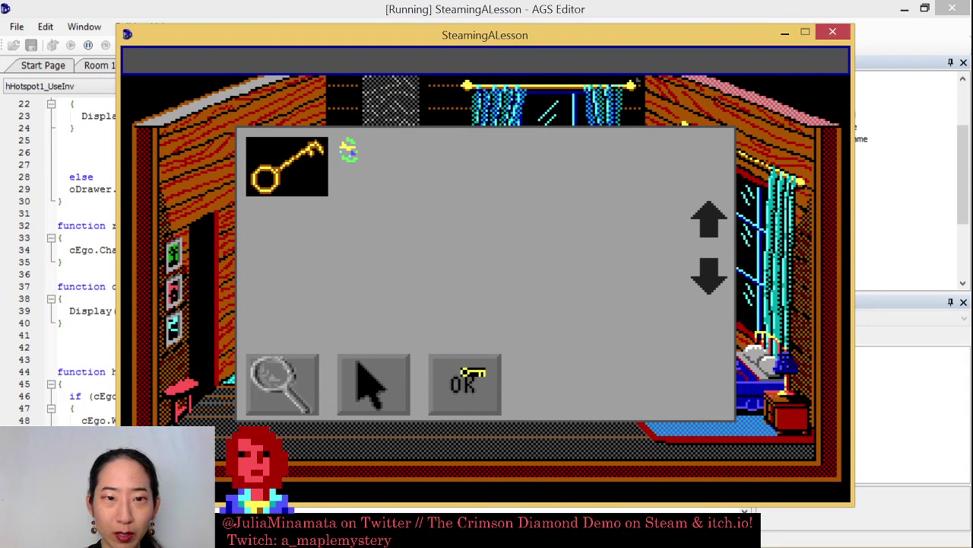
{"action": "left_click", "coordinate": [466, 380]}
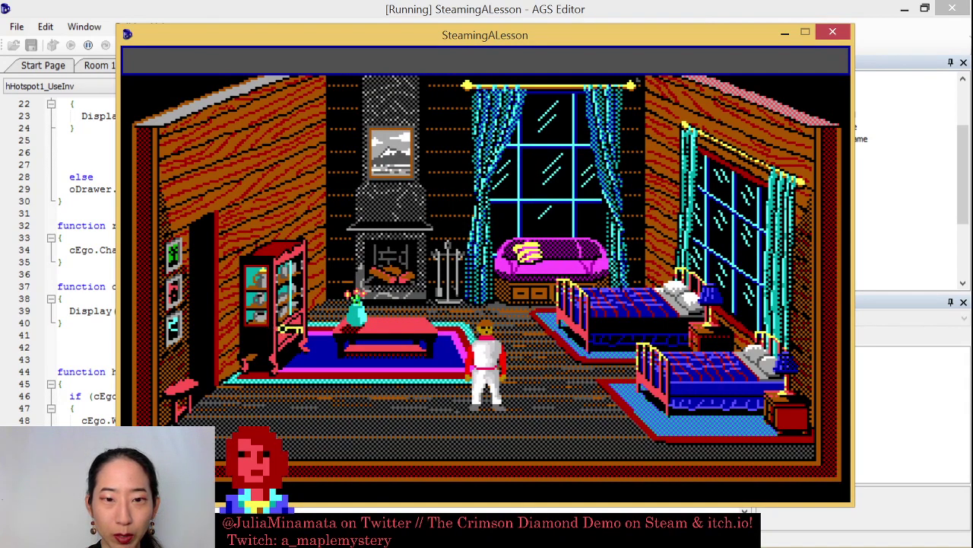
{"action": "left_click", "coordinate": [304, 327]}
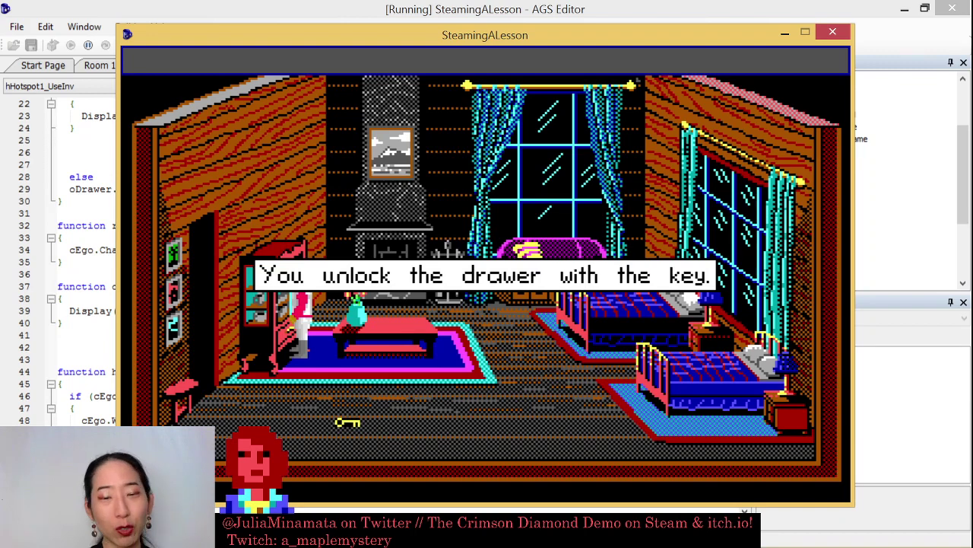
{"action": "left_click", "coordinate": [346, 422]}
Test opening the unlocked drawer with the hand cursor, and switch to another cursor mode
{"action": "right_click", "coordinate": [330, 377]}
{"action": "right_click", "coordinate": [305, 370]}
{"action": "right_click", "coordinate": [305, 369]}
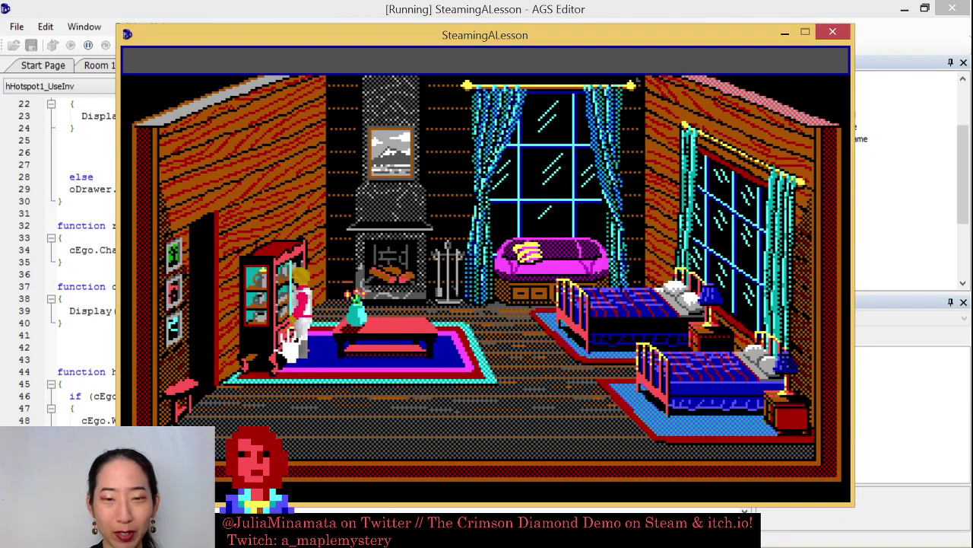
{"action": "left_click", "coordinate": [287, 341]}
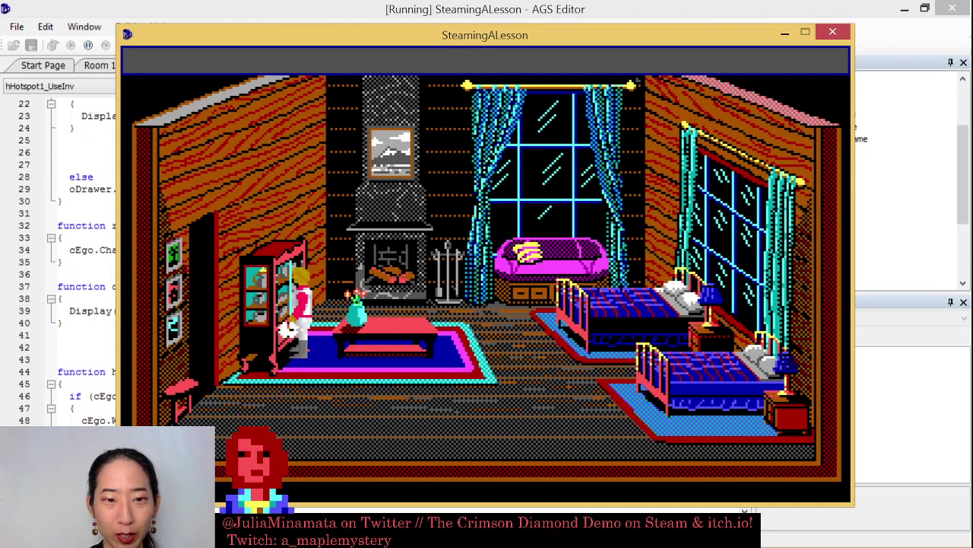
{"action": "right_click", "coordinate": [413, 387]}
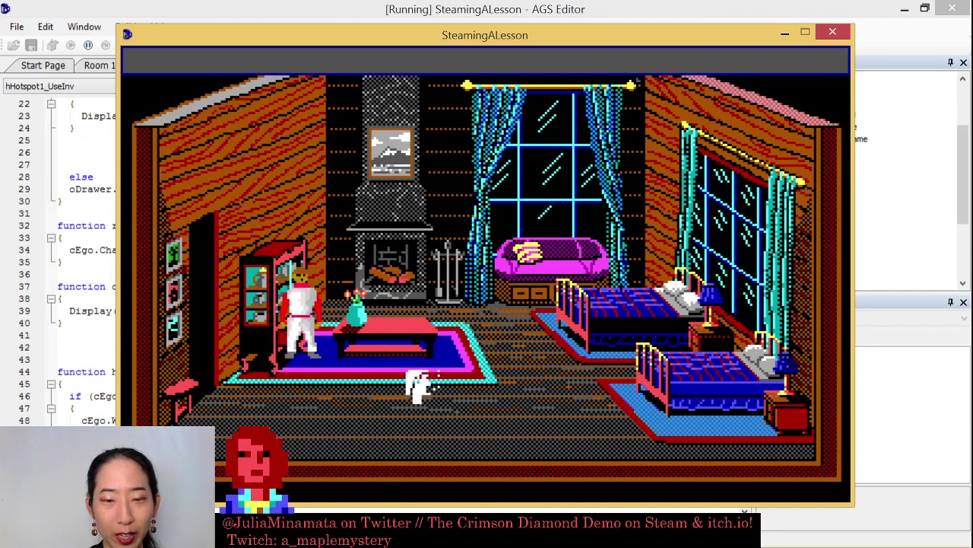
Walk the character away from the cabinet, test the hand cursor on the open drawer, dismiss the message, and close the game
{"action": "left_click", "coordinate": [448, 380]}
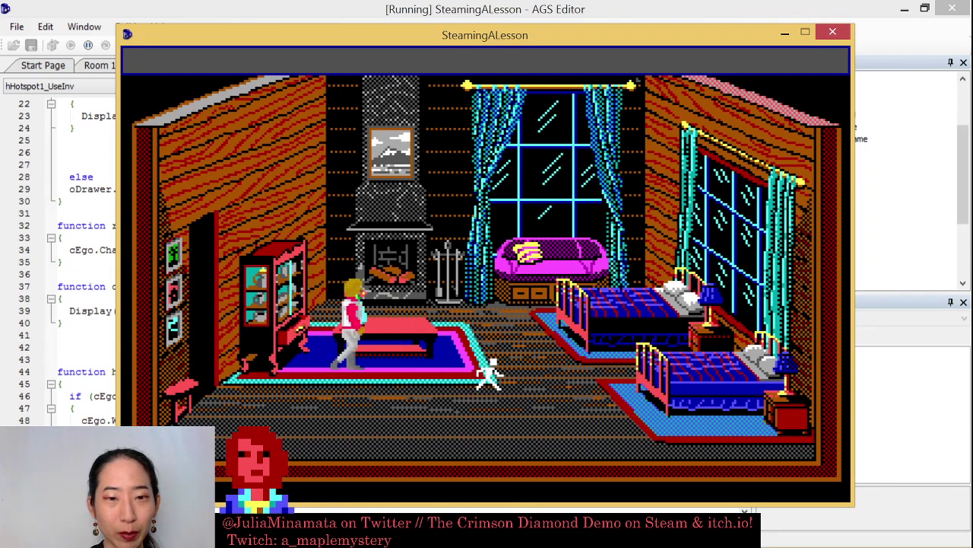
{"action": "right_click", "coordinate": [322, 358]}
{"action": "left_click", "coordinate": [322, 356]}
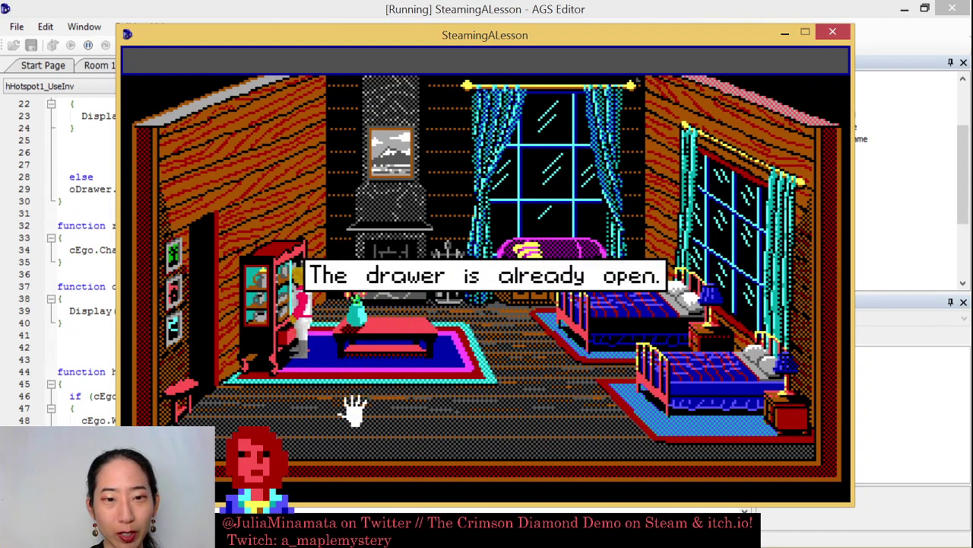
{"action": "left_click", "coordinate": [354, 411]}
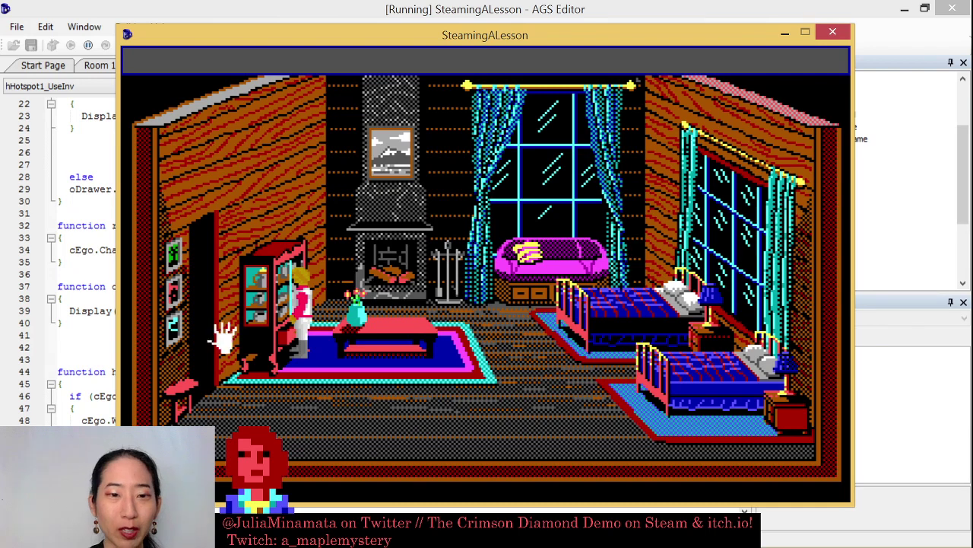
{"action": "left_click", "coordinate": [833, 32]}
Copy the line oDrawer.Animate(0, 15, eOnce, eBlock, eForwards); from the DrawerLocked==false block in oDrawer_Interact
{"action": "scroll", "coordinate": [373, 259], "scroll_direction": "up", "scroll_amount": 1}
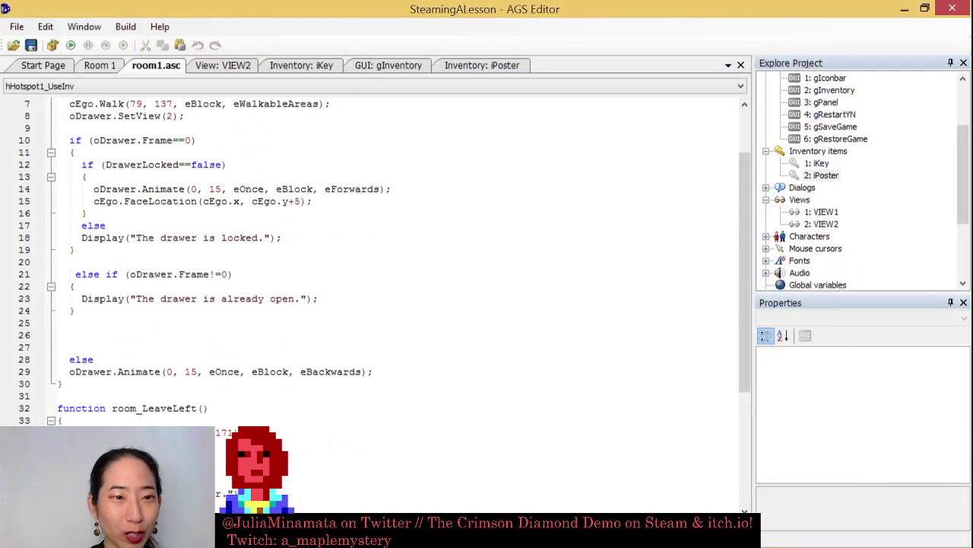
{"action": "scroll", "coordinate": [373, 259], "scroll_direction": "up", "scroll_amount": 2}
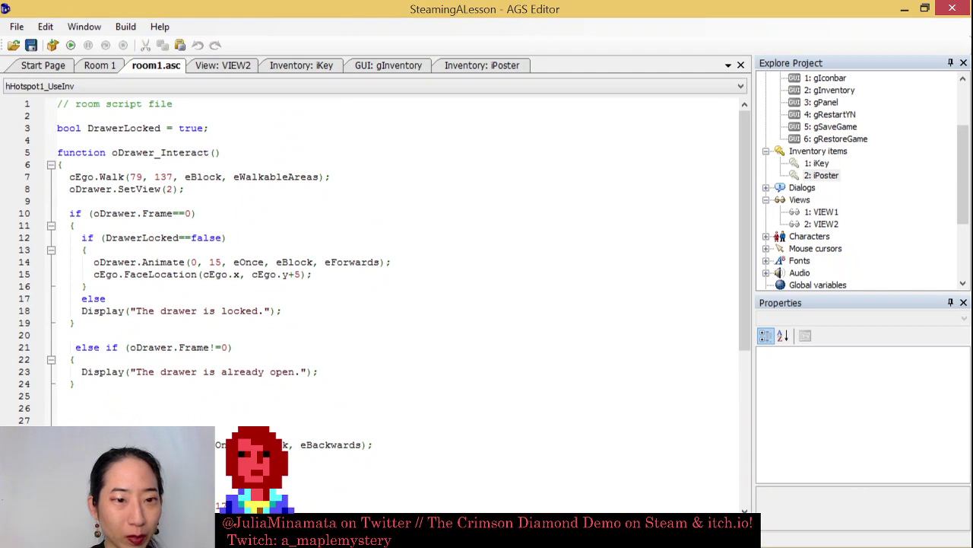
{"action": "scroll", "coordinate": [373, 259], "scroll_direction": "down", "scroll_amount": 1}
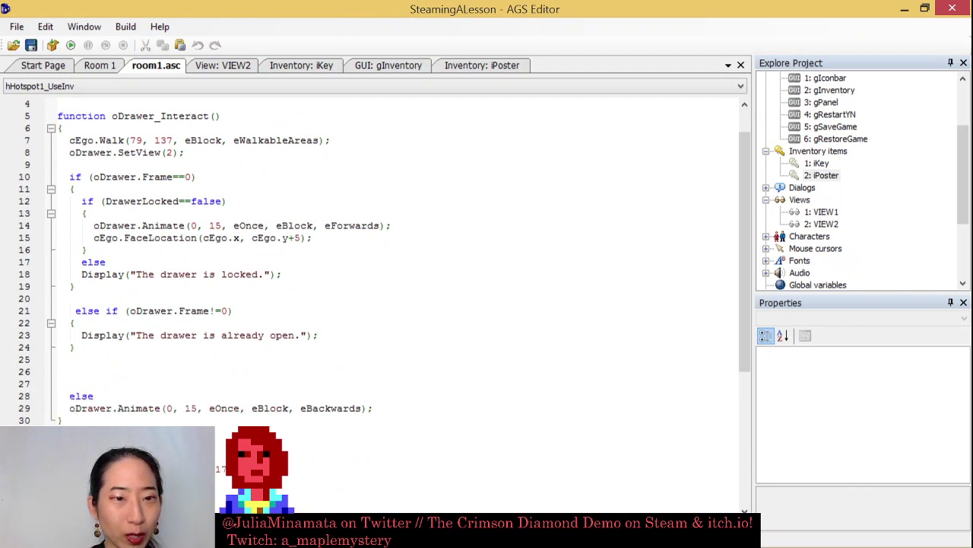
{"action": "left_click_drag", "start_coordinate": [94, 225], "coordinate": [312, 237]}
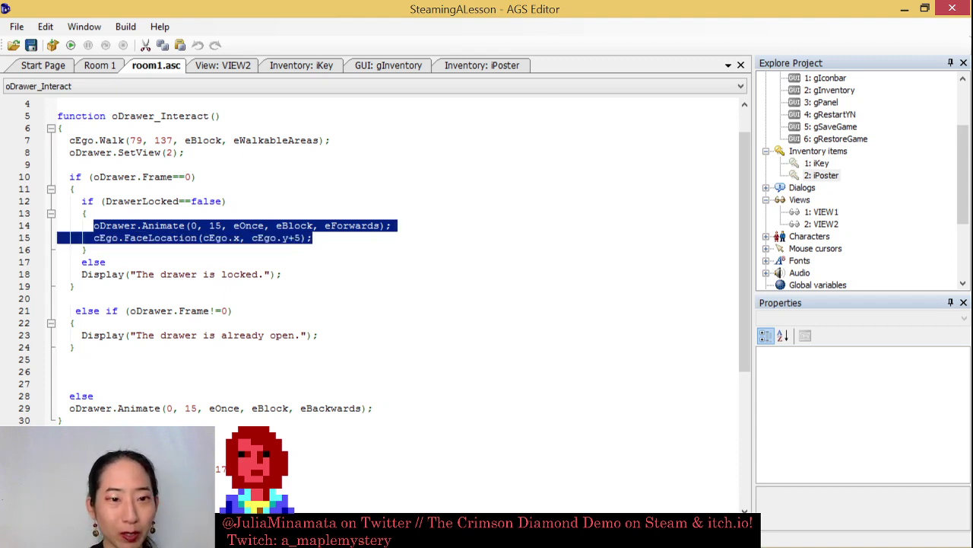
{"action": "left_click_drag", "start_coordinate": [95, 225], "coordinate": [392, 226]}
{"action": "key", "text": "ctrl+c"}
Paste the animation line above the Display call in the oDrawer.Frame!=0 block and set its direction to eBackwards
{"action": "left_click_drag", "start_coordinate": [81, 335], "coordinate": [114, 336]}
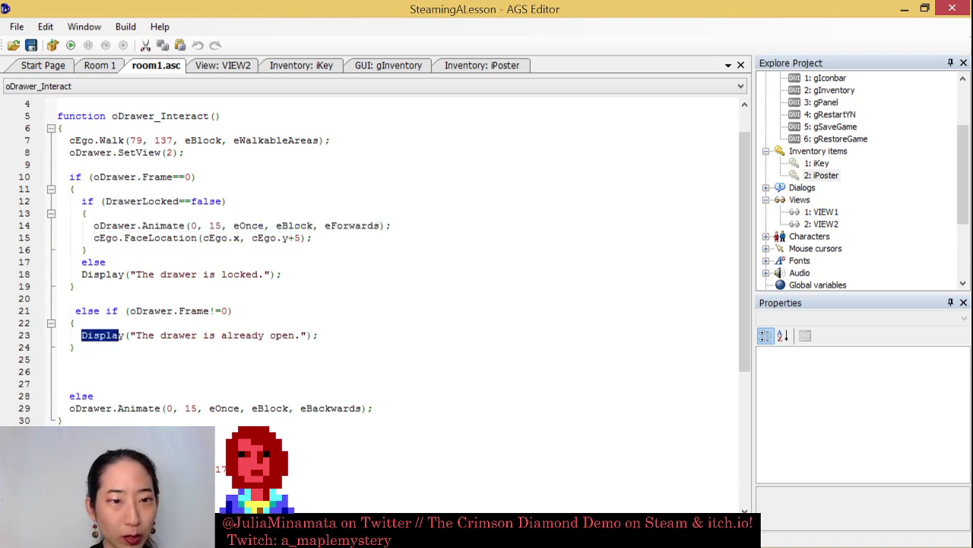
{"action": "left_click", "coordinate": [84, 337]}
{"action": "type", "text": "//"}
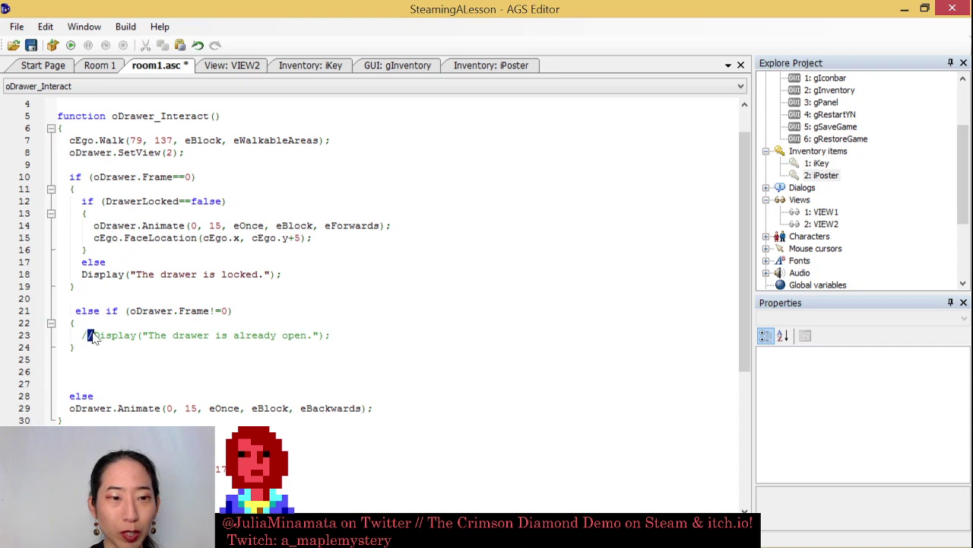
{"action": "key", "text": "BackSpace"}
{"action": "key", "text": "BackSpace"}
{"action": "key", "text": "Return"}
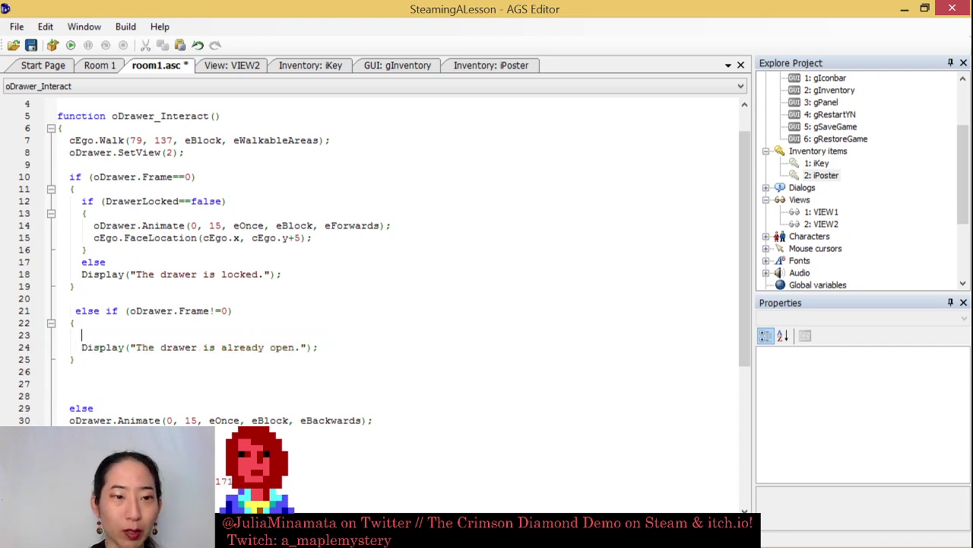
{"action": "key", "text": "ctrl+v"}
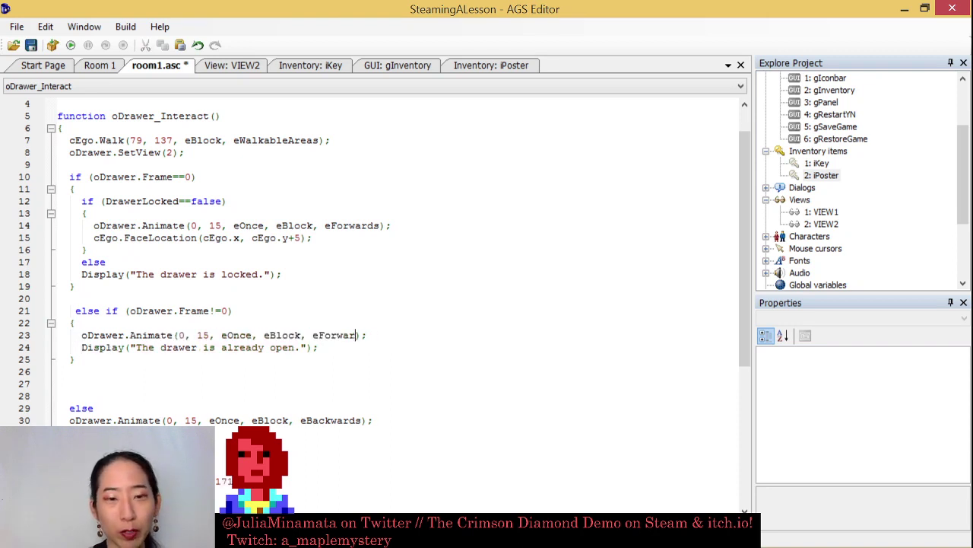
{"action": "type", "text": "Back"}
{"action": "key", "text": "Return"}
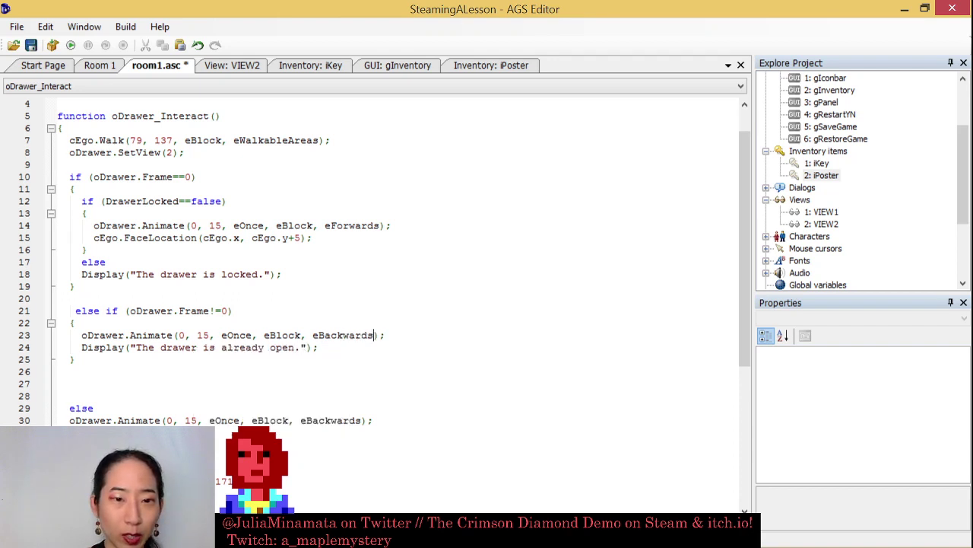
Change the message in the oDrawer.Frame!=0 block to "The drawer is closed." and save the script
{"action": "key", "text": "BackSpace"}
{"action": "key", "text": "BackSpace"}
{"action": "key", "text": "BackSpace"}
{"action": "key", "text": "BackSpace"}
{"action": "key", "text": "BackSpace"}
{"action": "key", "text": "BackSpace"}
{"action": "key", "text": "BackSpace"}
{"action": "key", "text": "BackSpace"}
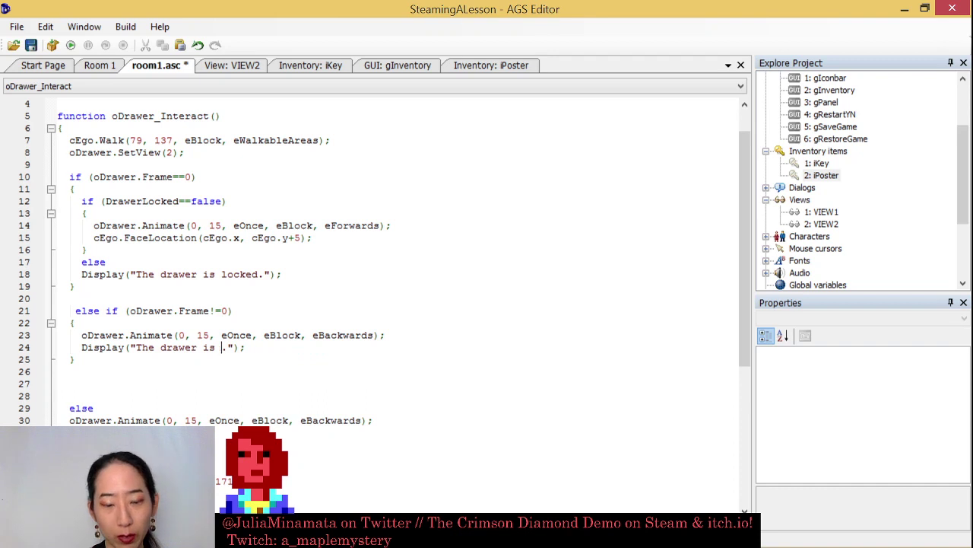
{"action": "key", "text": "ctrl+s"}
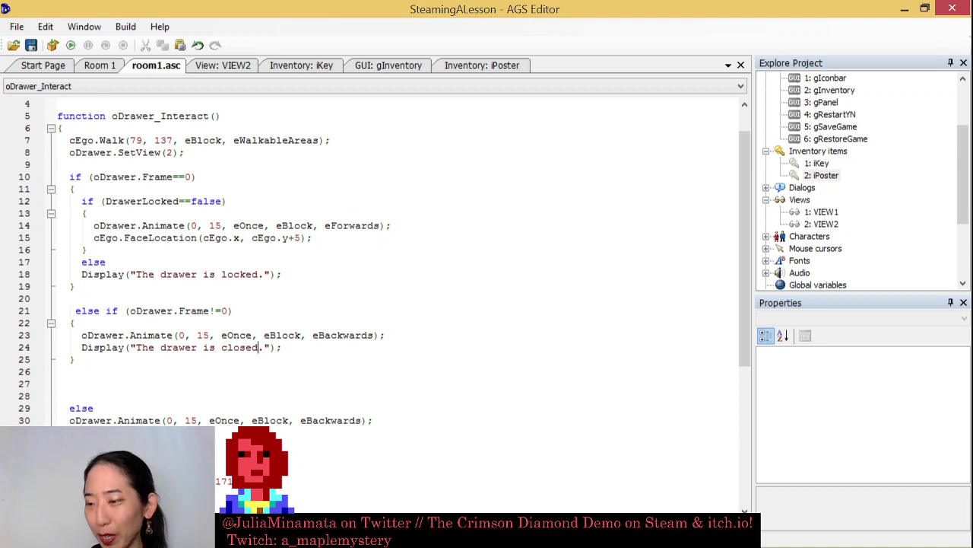
Run the game, use the inventory key on the cabinet drawer, and dismiss the message
{"action": "left_click", "coordinate": [71, 45]}
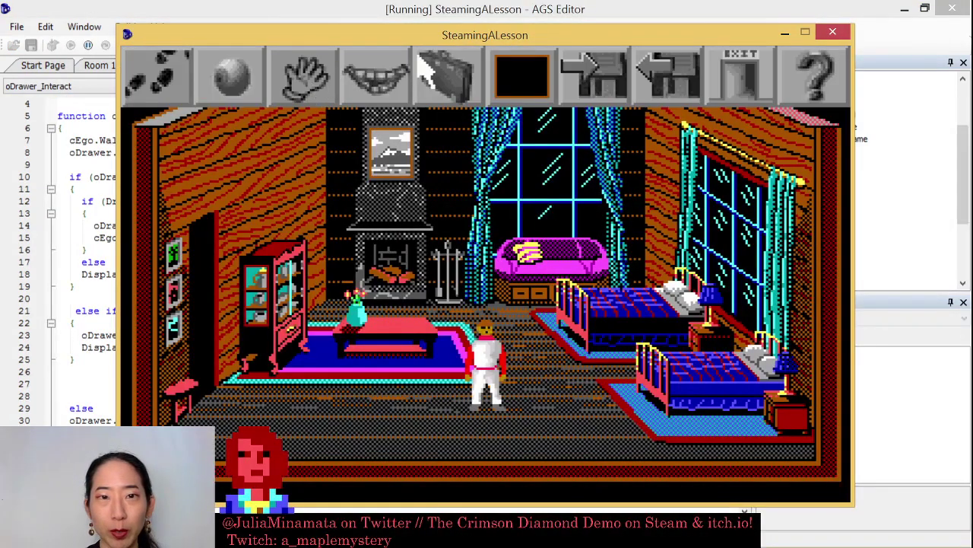
{"action": "left_click", "coordinate": [439, 73]}
{"action": "left_click", "coordinate": [313, 169]}
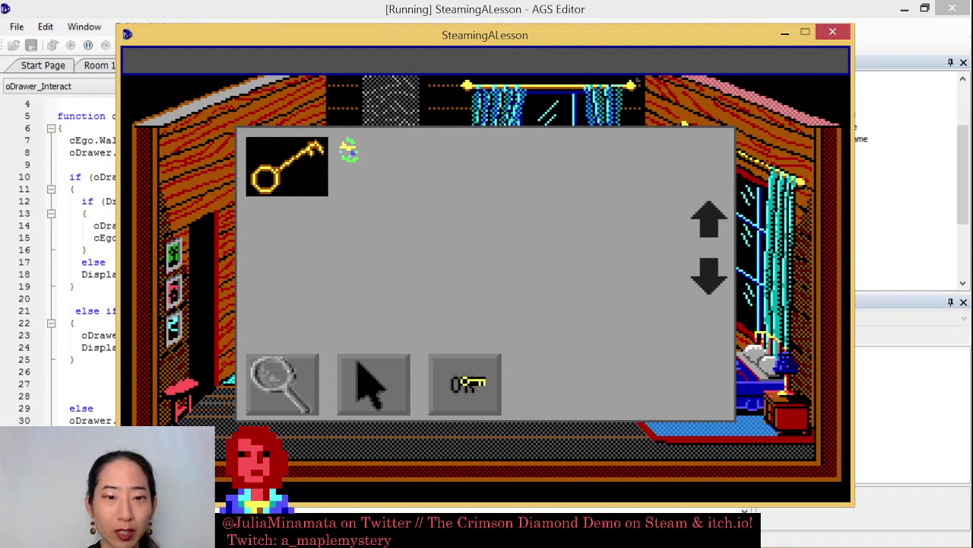
{"action": "left_click", "coordinate": [467, 384]}
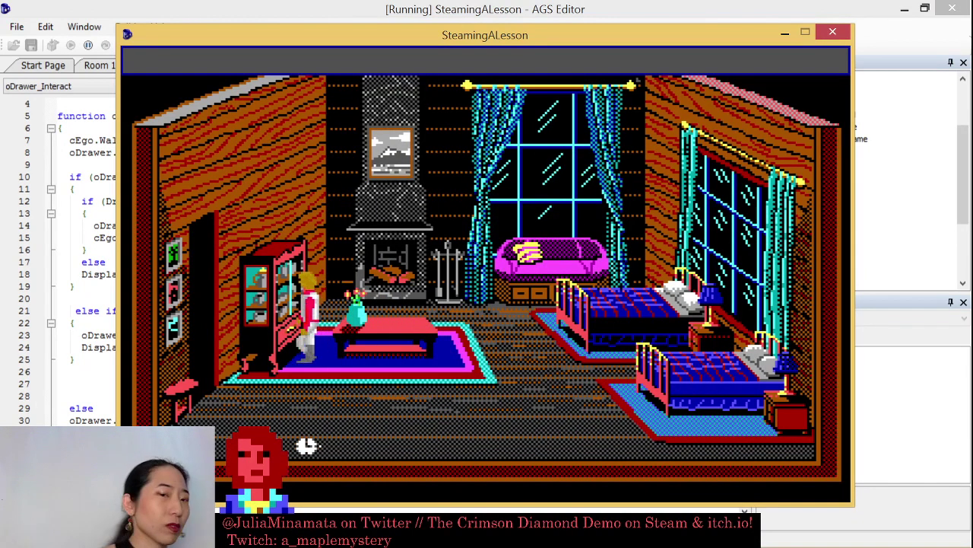
{"action": "left_click", "coordinate": [379, 423]}
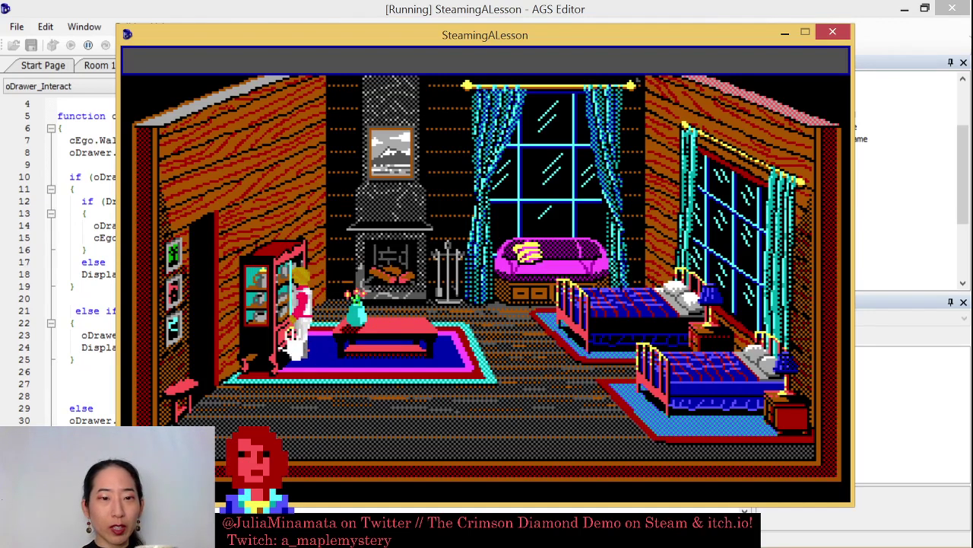
Test opening and closing the unlocked drawer with the hand cursor, walking the character away from the cabinet after each action
{"action": "left_click", "coordinate": [281, 342]}
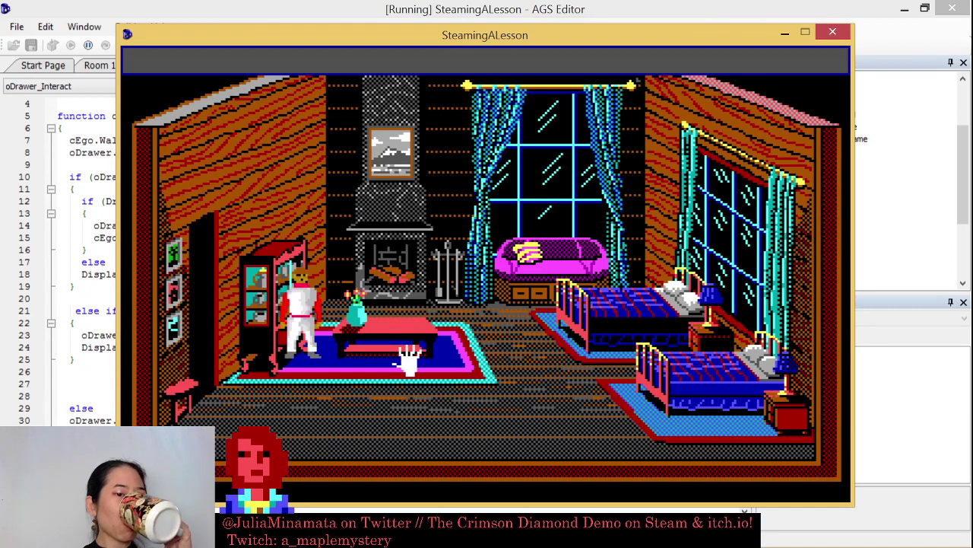
{"action": "right_click", "coordinate": [437, 385]}
{"action": "left_click", "coordinate": [434, 365]}
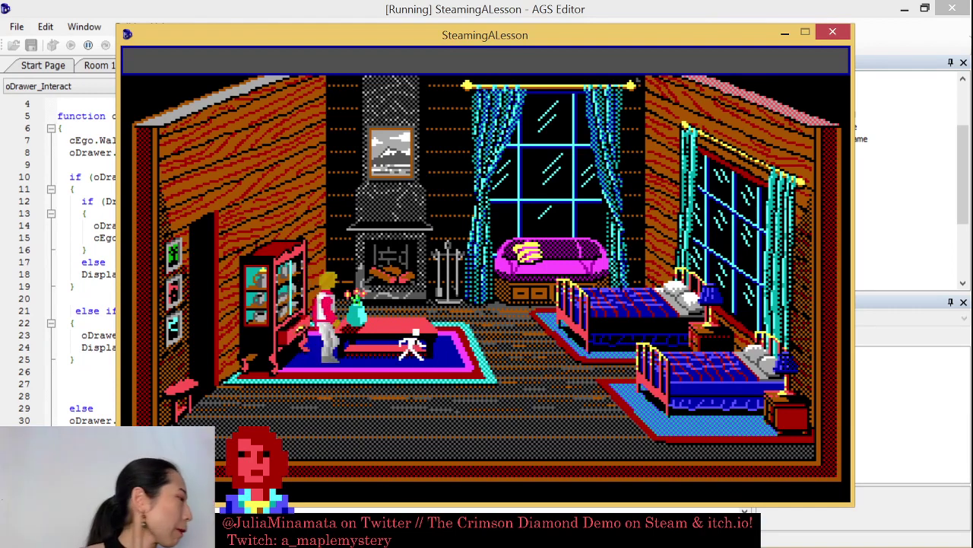
{"action": "right_click", "coordinate": [295, 331]}
{"action": "left_click", "coordinate": [292, 329]}
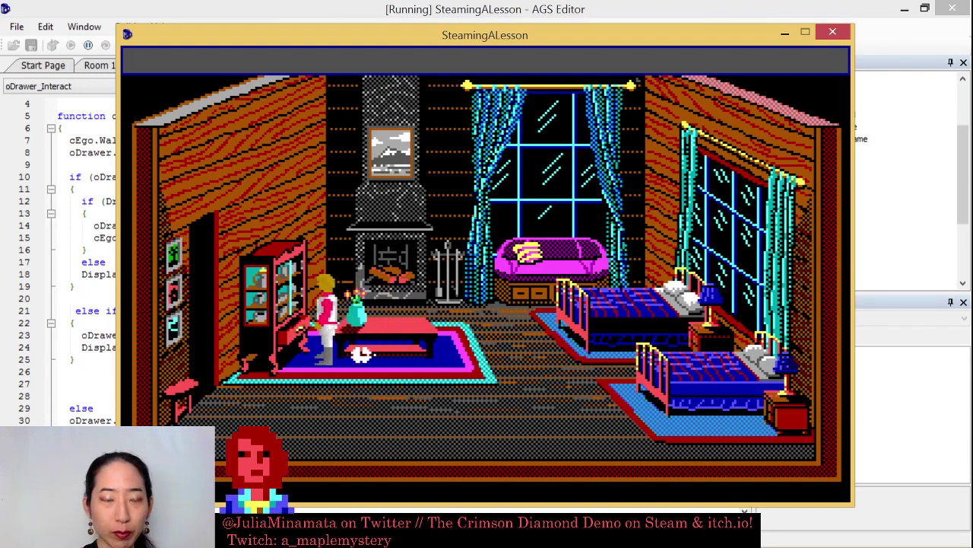
{"action": "right_click", "coordinate": [389, 385]}
{"action": "left_click", "coordinate": [402, 367]}
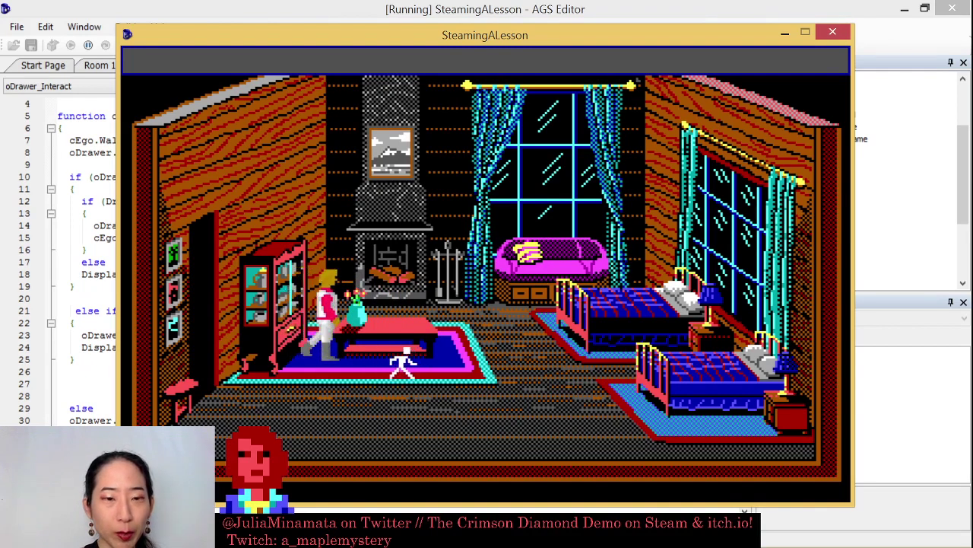
Reopen the cabinet drawer with the hand cursor and walk the character away in front of the table
{"action": "left_click", "coordinate": [289, 327]}
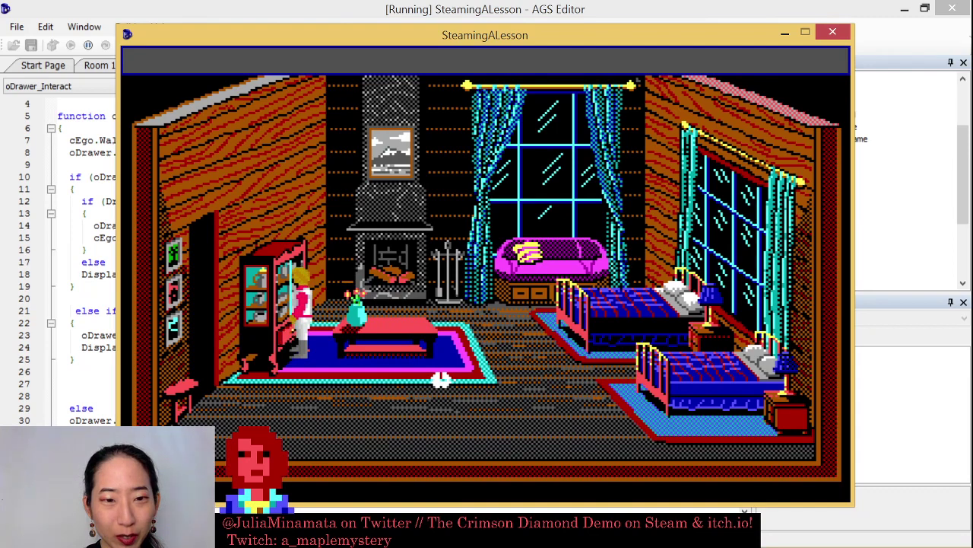
{"action": "right_click", "coordinate": [405, 391]}
{"action": "left_click", "coordinate": [404, 373]}
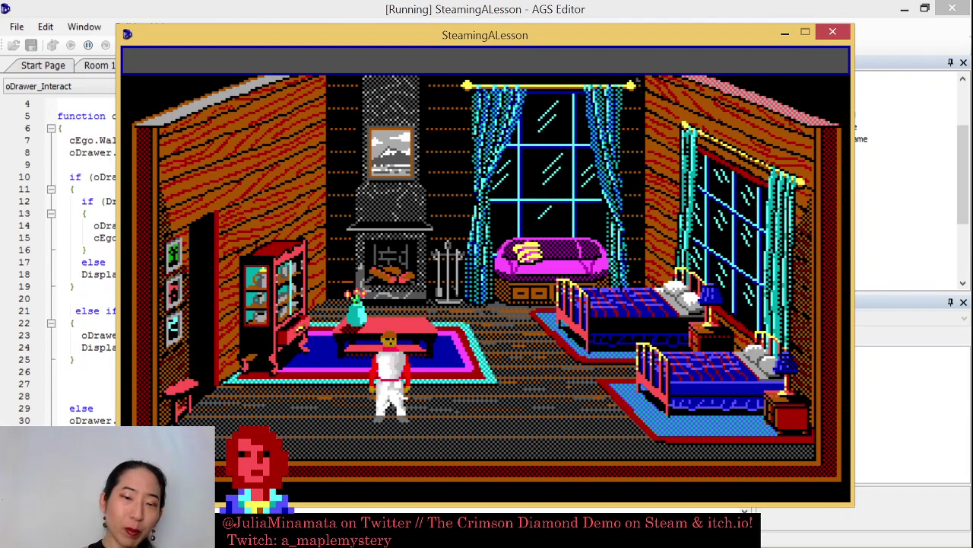
Walk the character around the floor in front of the table with the drawer left open, and close the game
{"action": "left_click", "coordinate": [506, 367]}
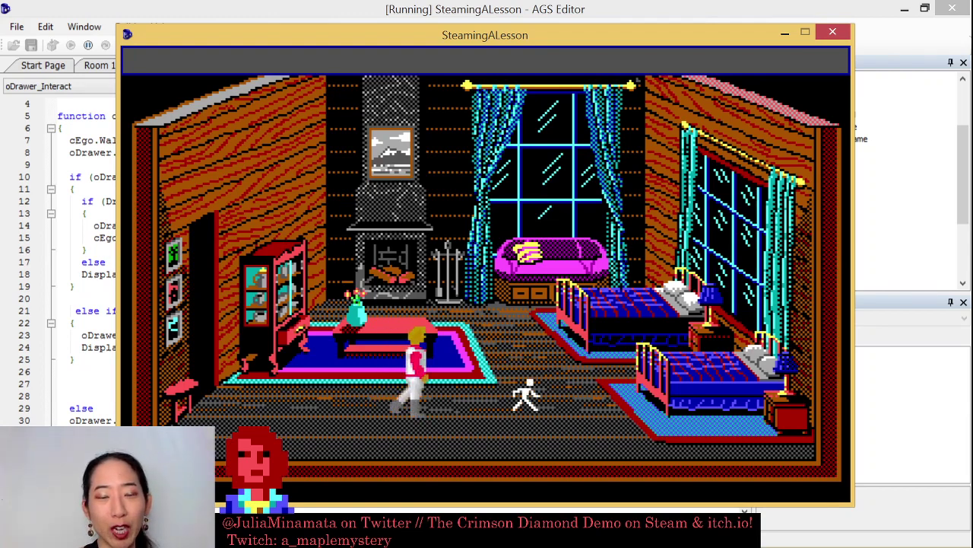
{"action": "left_click", "coordinate": [461, 402]}
{"action": "left_click", "coordinate": [418, 408]}
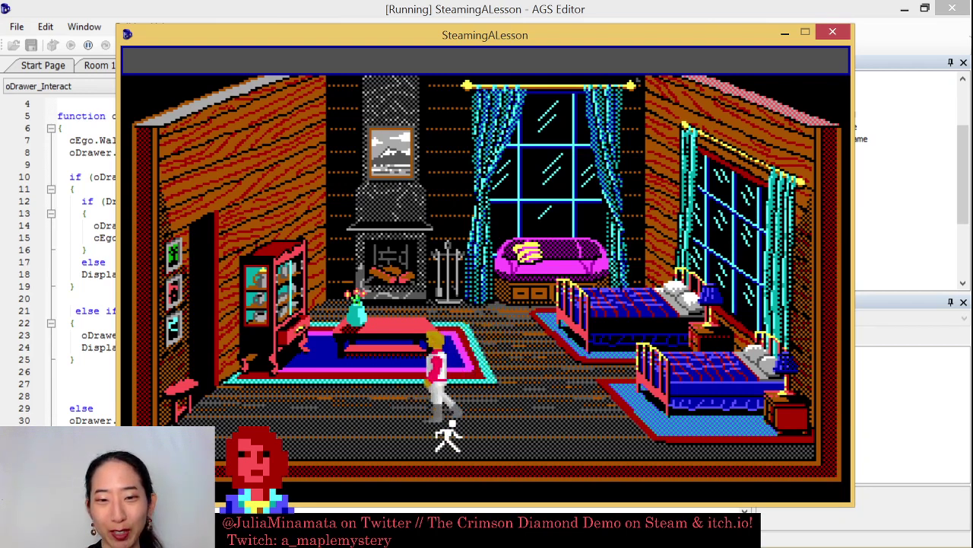
{"action": "left_click", "coordinate": [411, 292]}
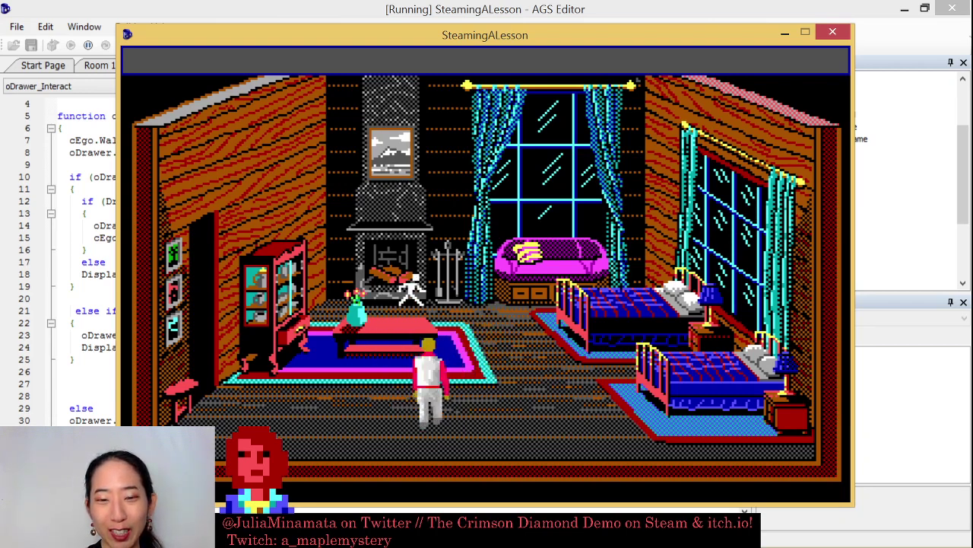
{"action": "left_click", "coordinate": [444, 430]}
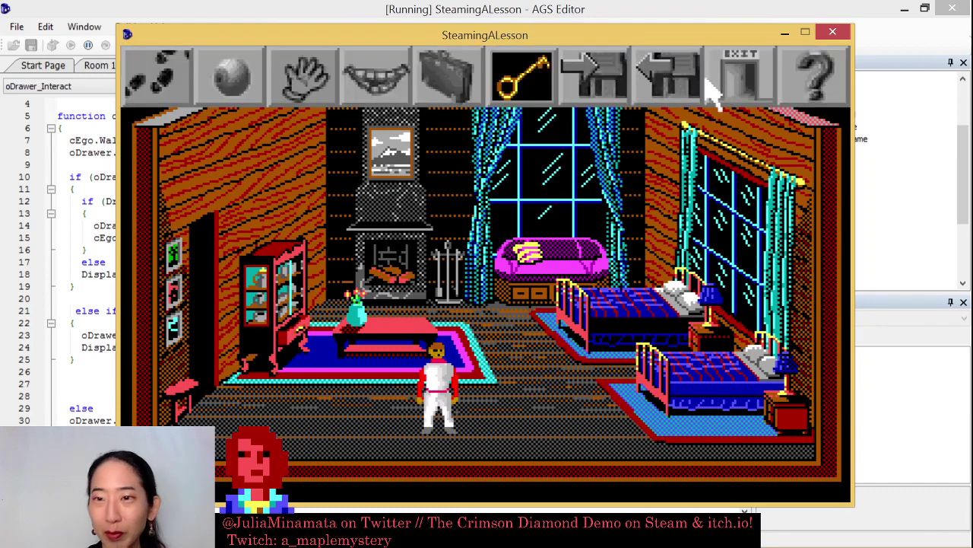
{"action": "left_click", "coordinate": [832, 32]}
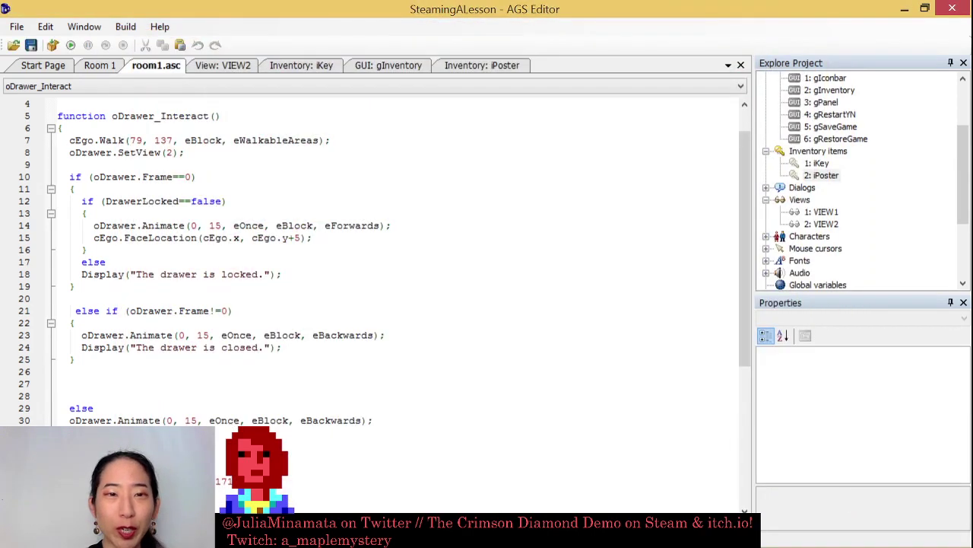
Show Room 1's objects, place a new object on the floor at about (182, 160), and display its properties
{"action": "left_click", "coordinate": [101, 70]}
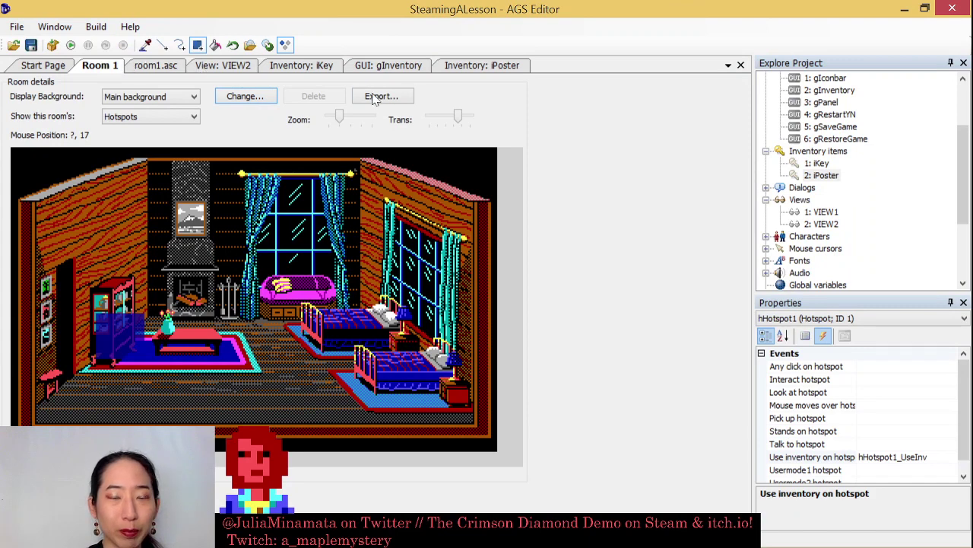
{"action": "left_click", "coordinate": [143, 114]}
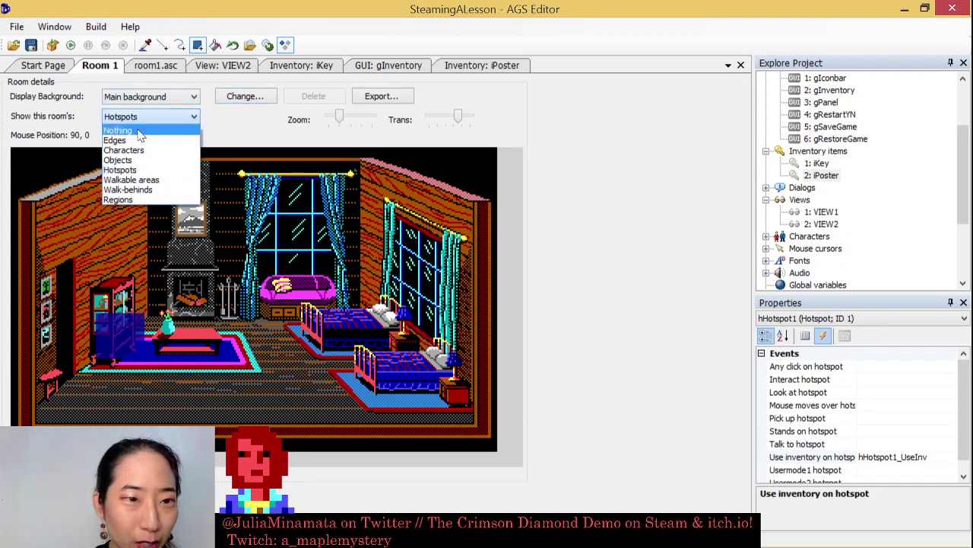
{"action": "left_click", "coordinate": [142, 161]}
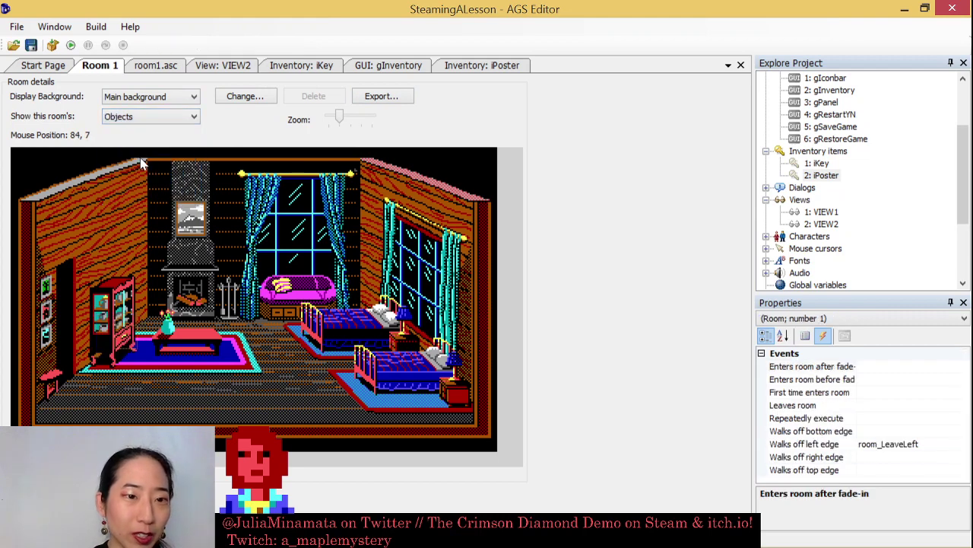
{"action": "right_click", "coordinate": [289, 396]}
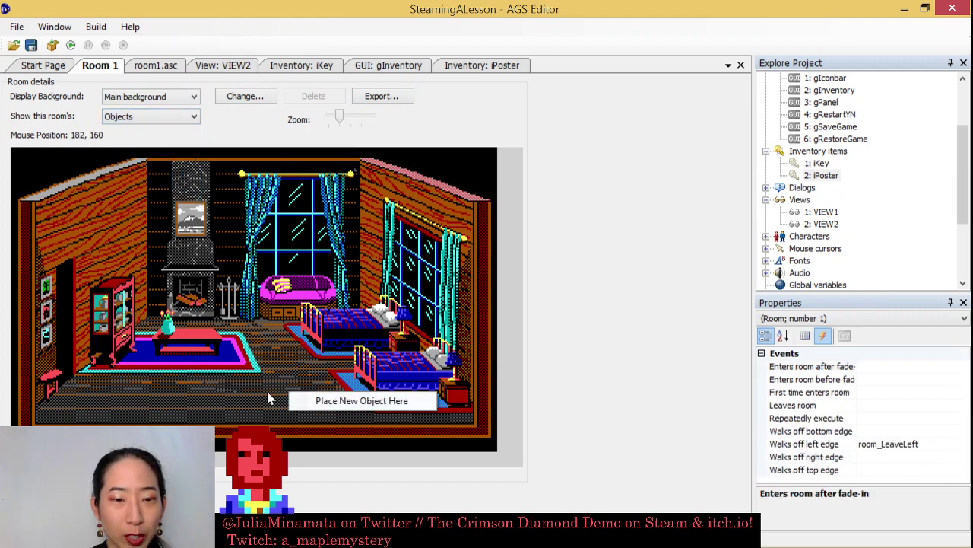
{"action": "left_click", "coordinate": [343, 401]}
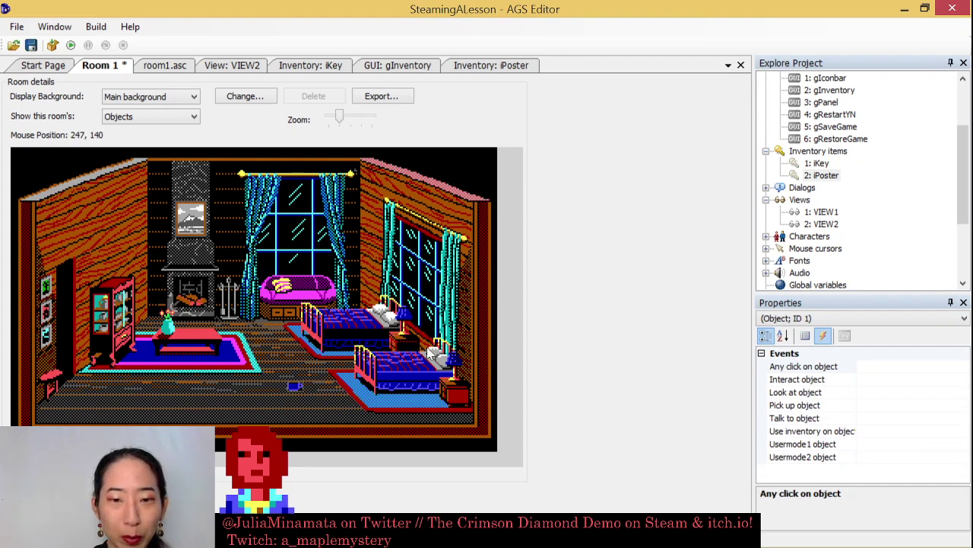
{"action": "left_click", "coordinate": [806, 336]}
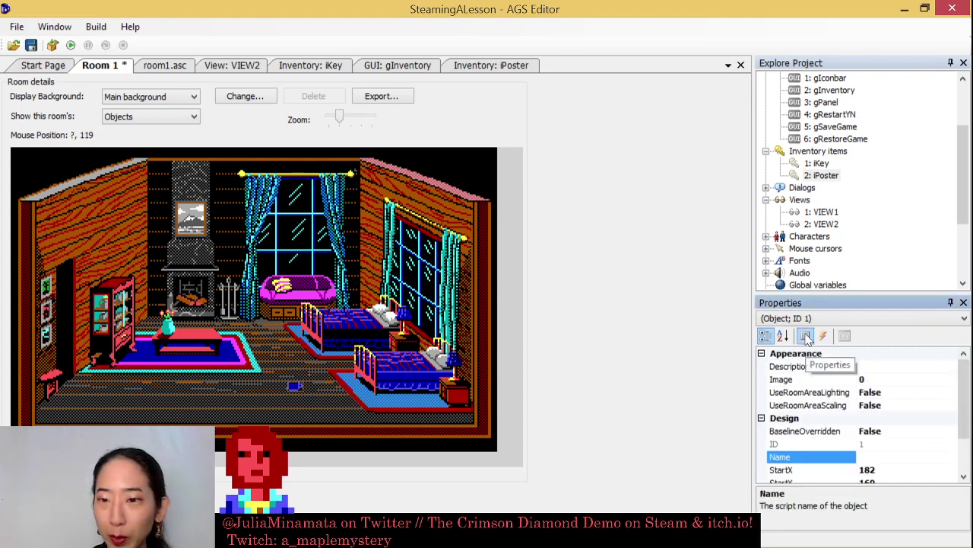
Set the new object's image to sprite 2, the small key, and check whether it is initially visible
{"action": "left_click", "coordinate": [950, 380]}
{"action": "left_click", "coordinate": [954, 383]}
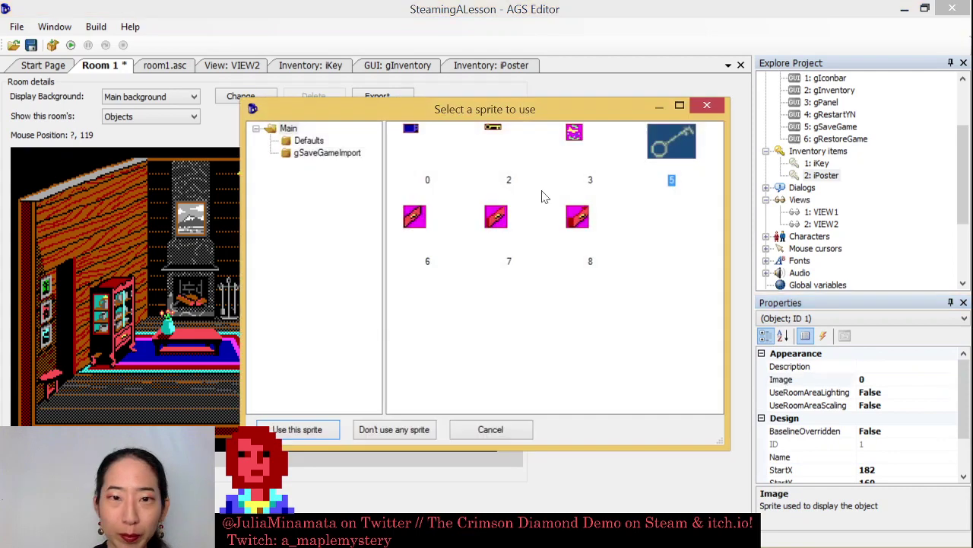
{"action": "double_click", "coordinate": [498, 138]}
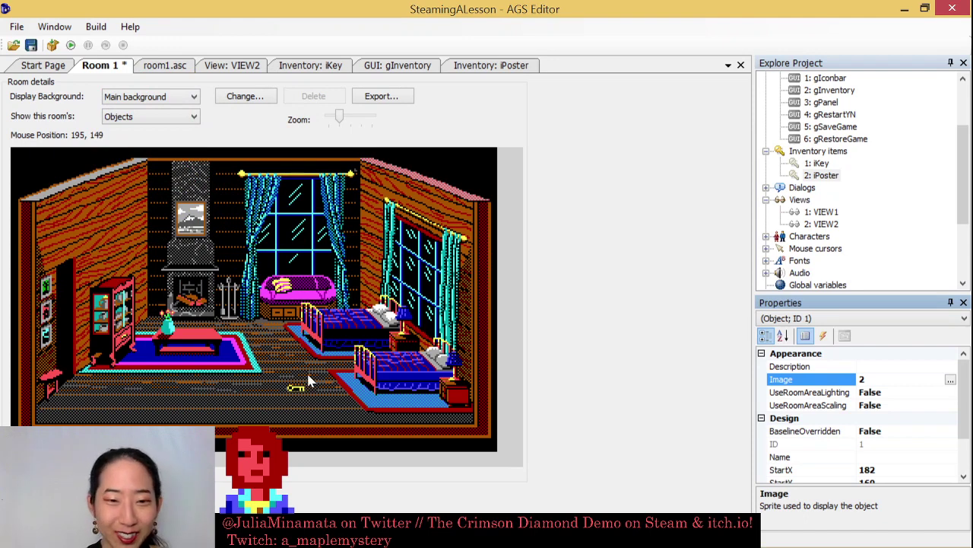
{"action": "mouse_move", "coordinate": [962, 410]}
{"action": "left_mouse_down"}
{"action": "mouse_move", "coordinate": [960, 438]}
{"action": "mouse_move", "coordinate": [956, 417]}
{"action": "left_mouse_up"}
{"action": "scroll", "coordinate": [956, 417], "scroll_direction": "down", "scroll_amount": 1}
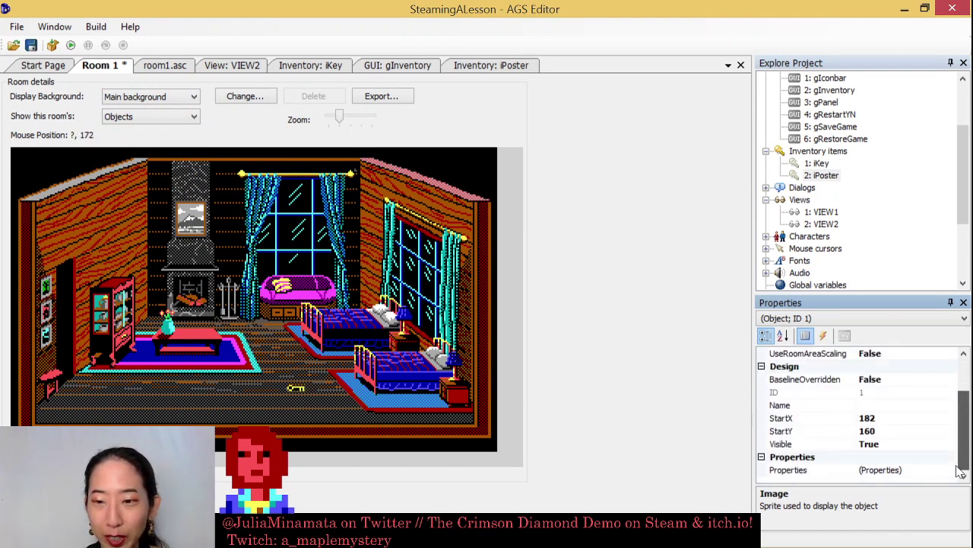
{"action": "left_click", "coordinate": [896, 447]}
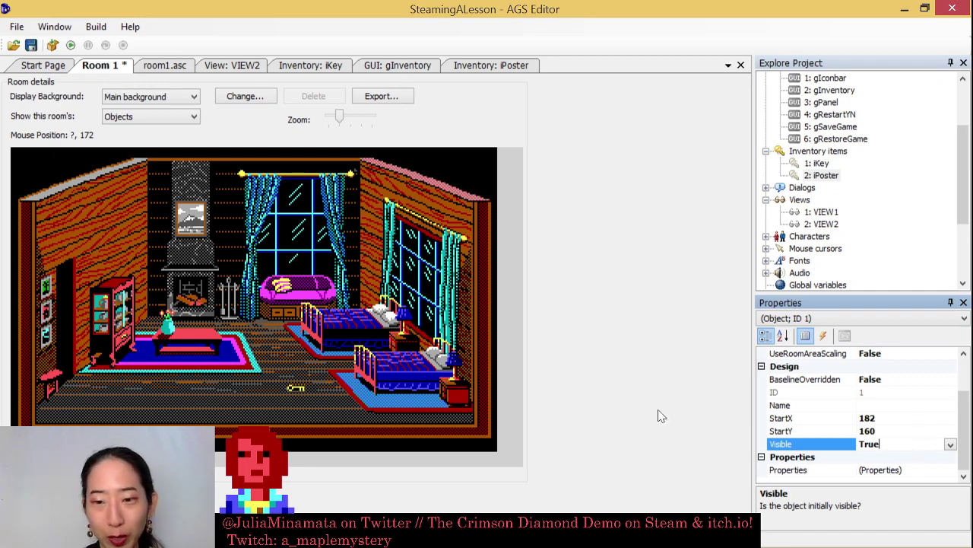
{"action": "left_click_drag", "start_coordinate": [960, 437], "coordinate": [963, 384]}
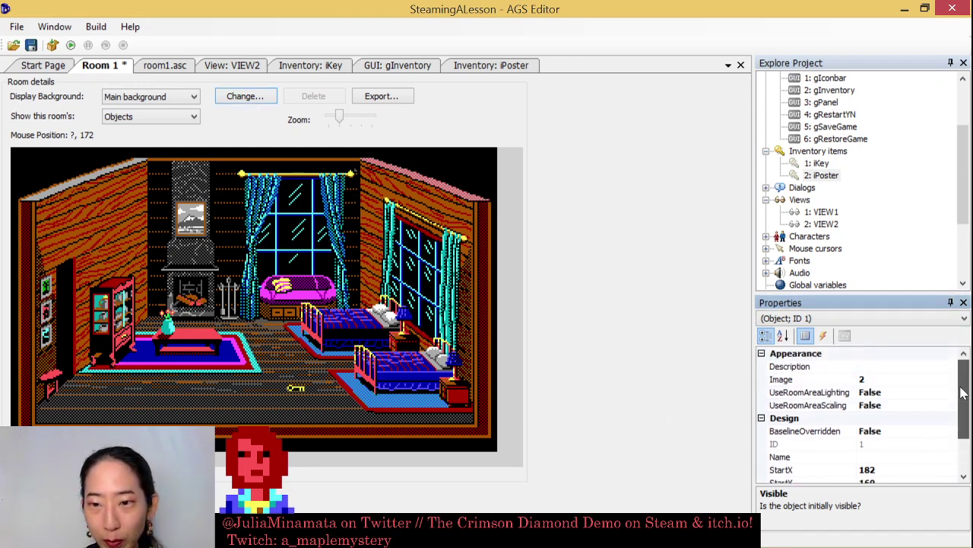
Name the new key object oKey
{"action": "left_click", "coordinate": [891, 456]}
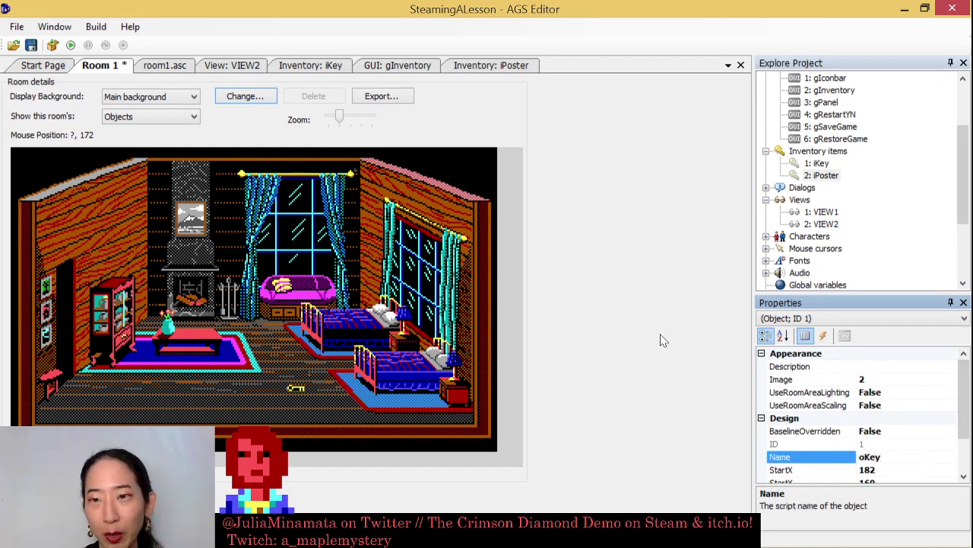
{"action": "left_click", "coordinate": [669, 285]}
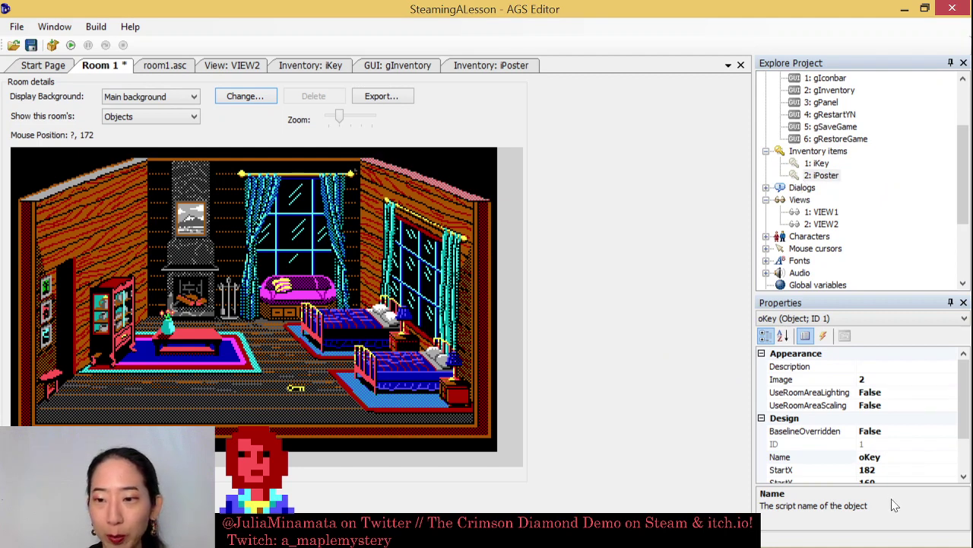
{"action": "left_click", "coordinate": [899, 458]}
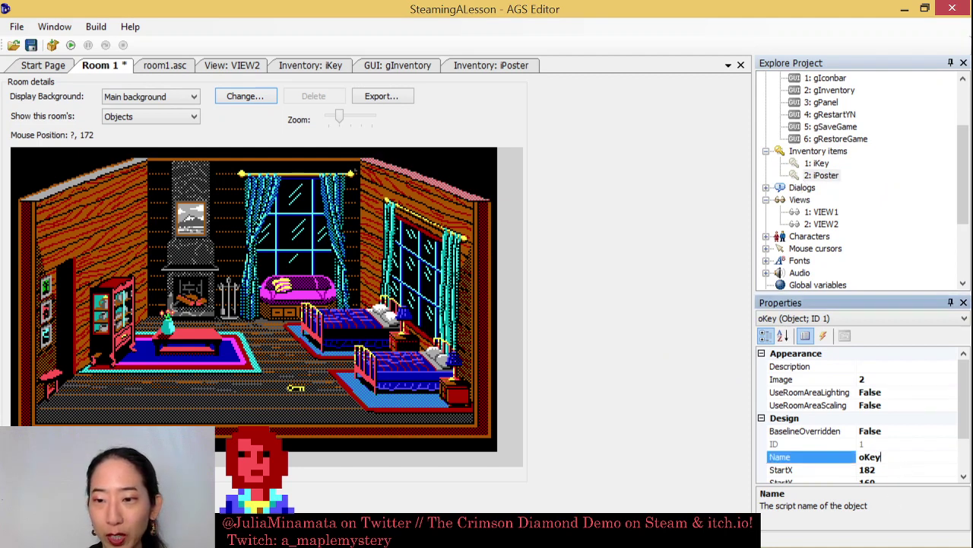
{"action": "left_click", "coordinate": [692, 414]}
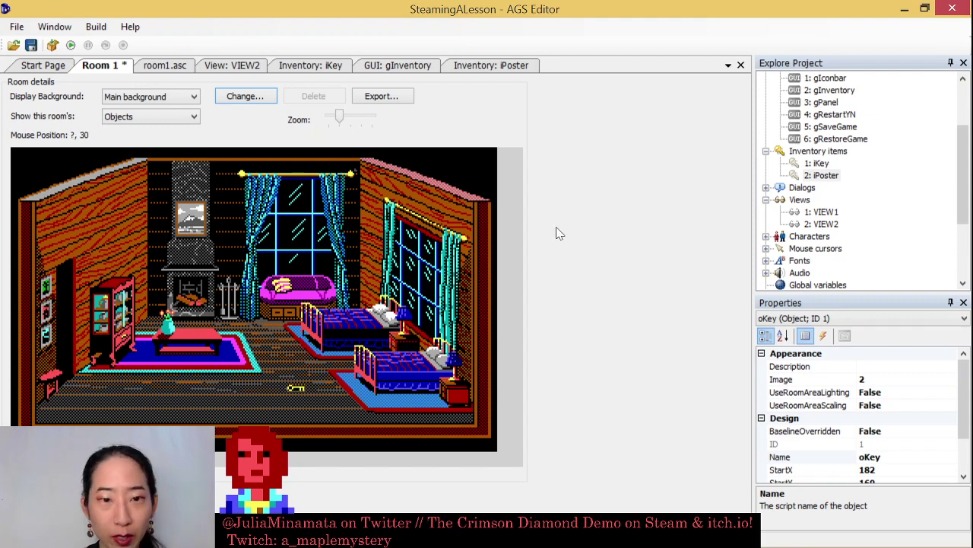
Display the oKey object's events and check its interact and look event entries
{"action": "left_click", "coordinate": [299, 391]}
{"action": "left_click", "coordinate": [297, 390]}
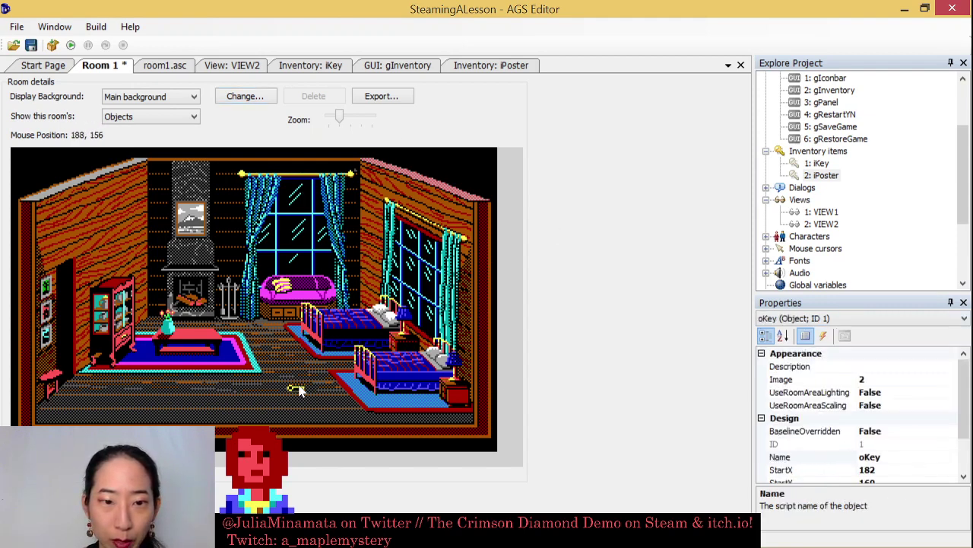
{"action": "left_click", "coordinate": [823, 336]}
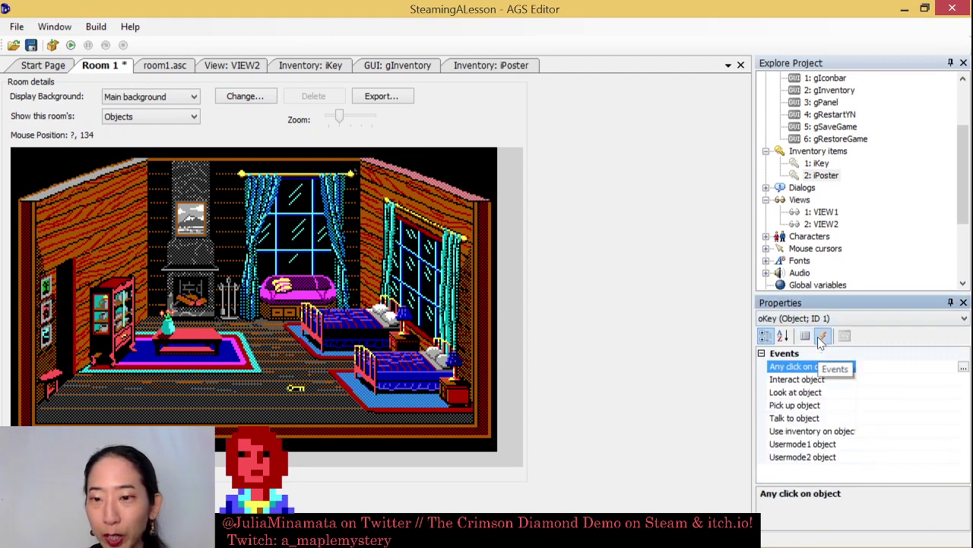
{"action": "left_click", "coordinate": [951, 380]}
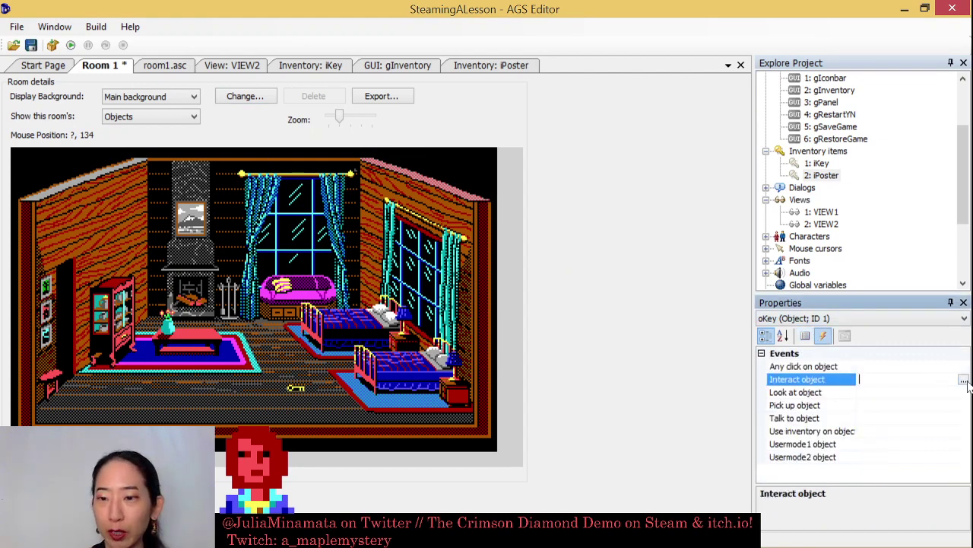
{"action": "left_click", "coordinate": [943, 396]}
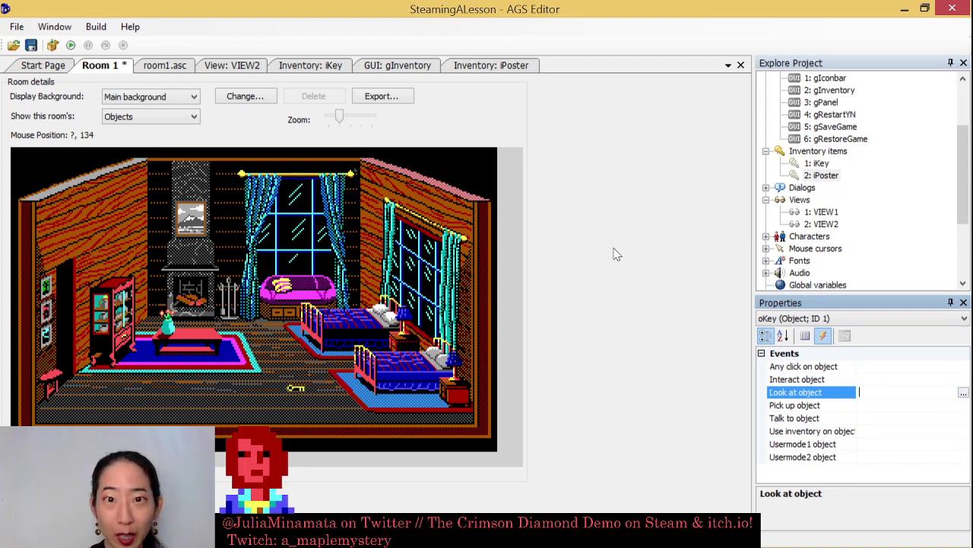
Create a look event function for the iKey inventory item that displays "It's a key.", and save the project
{"action": "left_click", "coordinate": [384, 66]}
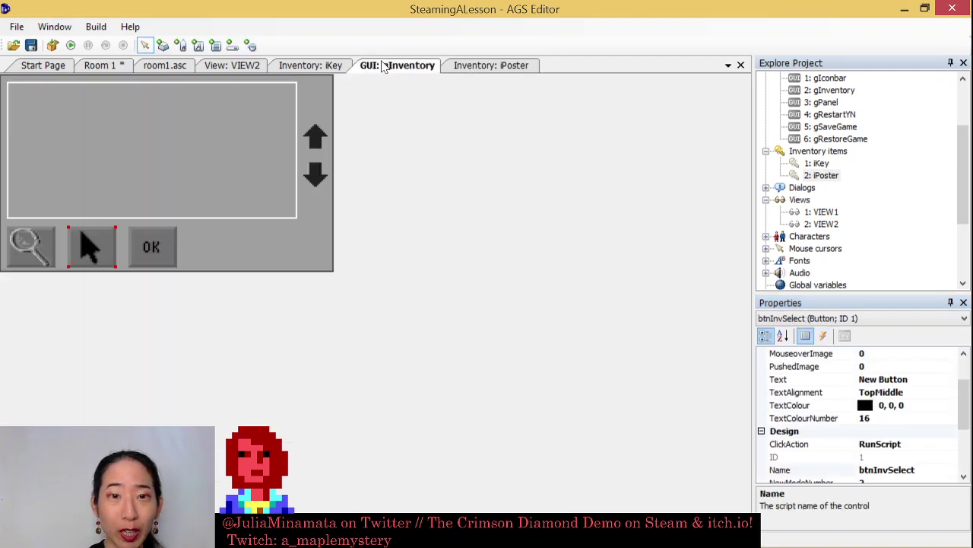
{"action": "left_click", "coordinate": [327, 67]}
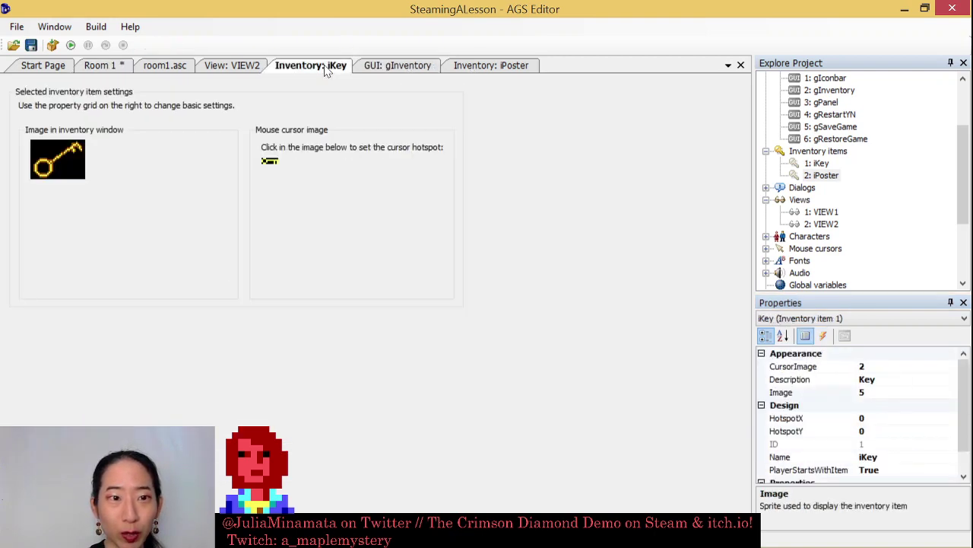
{"action": "left_click", "coordinate": [823, 336]}
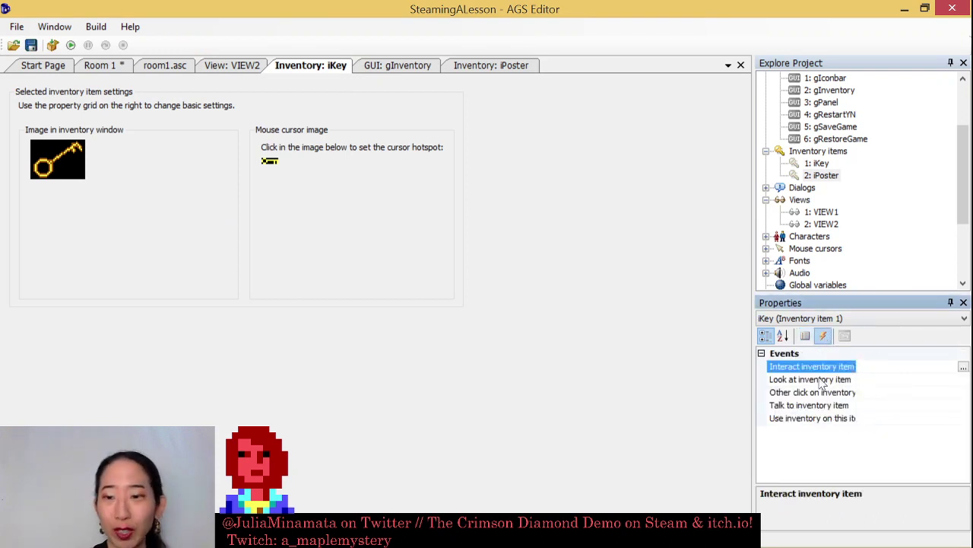
{"action": "left_click", "coordinate": [963, 381]}
{"action": "left_click", "coordinate": [964, 381]}
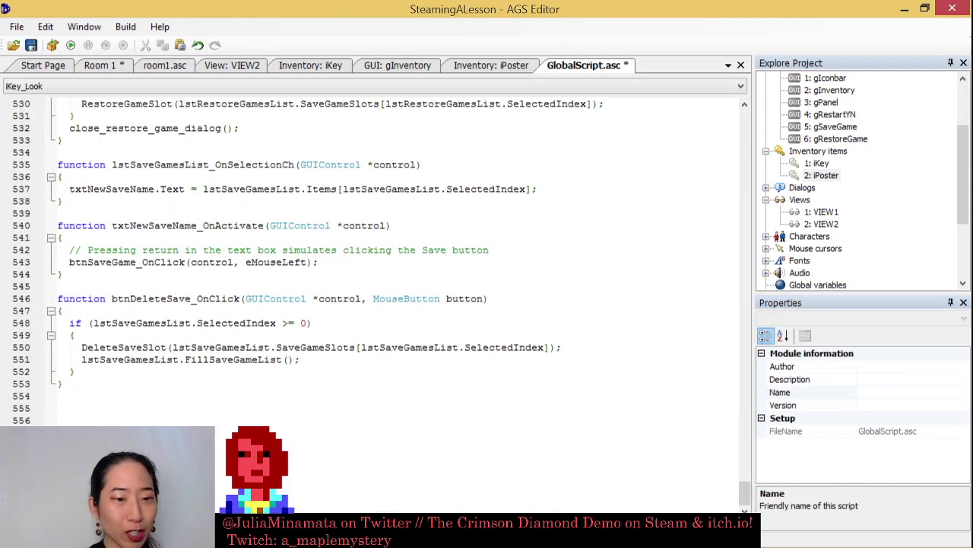
{"action": "type", "text": "Disp"}
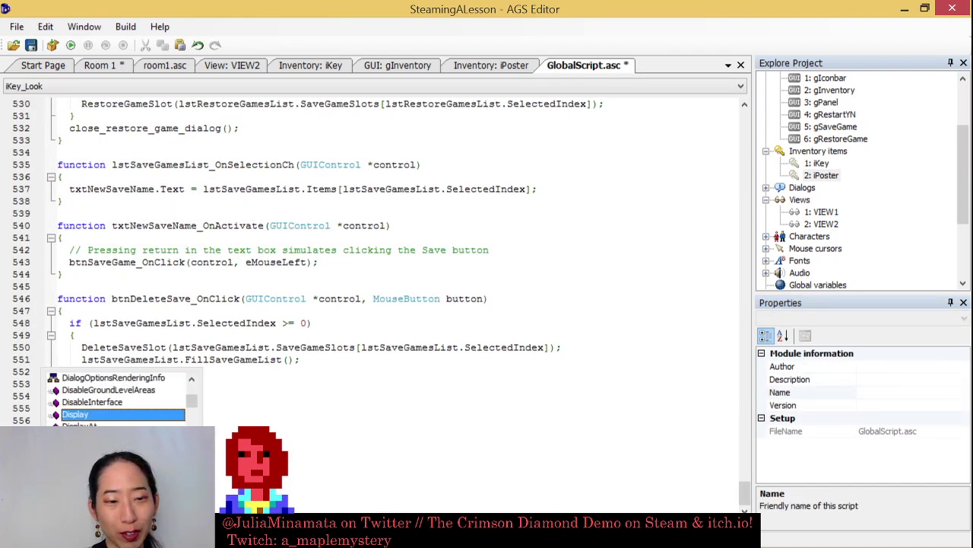
{"action": "key", "text": "Return"}
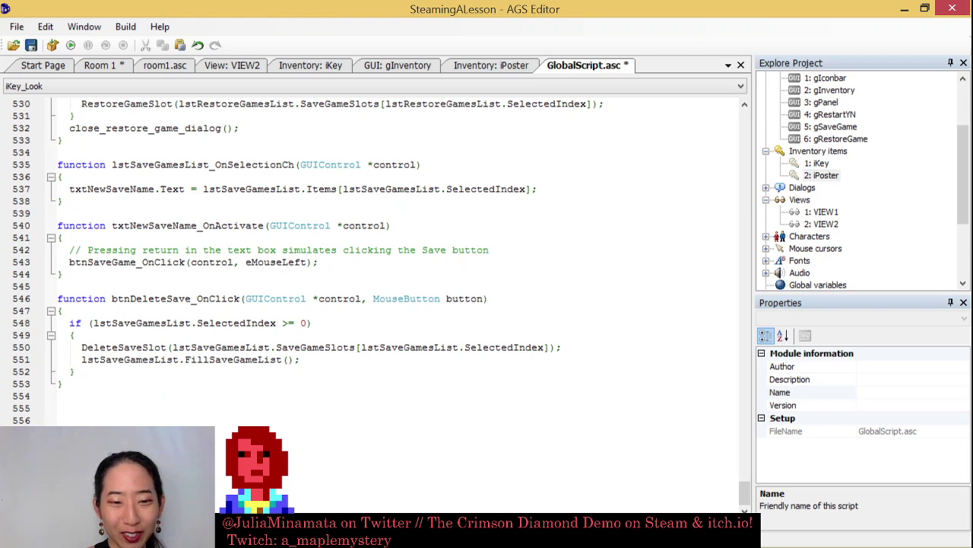
{"action": "key", "text": "ctrl+s"}
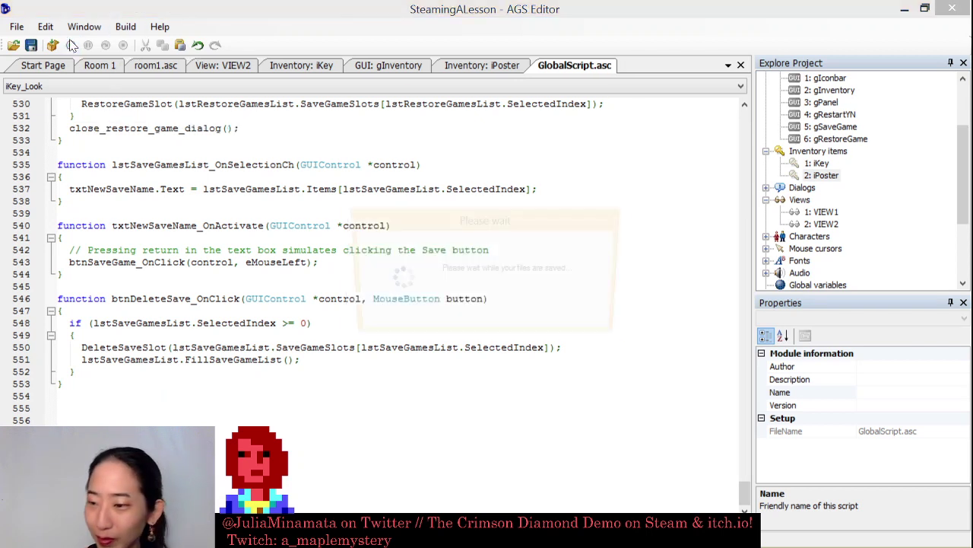
Run the game, open the inventory, and examine the key with the look cursor
{"action": "left_click", "coordinate": [71, 45]}
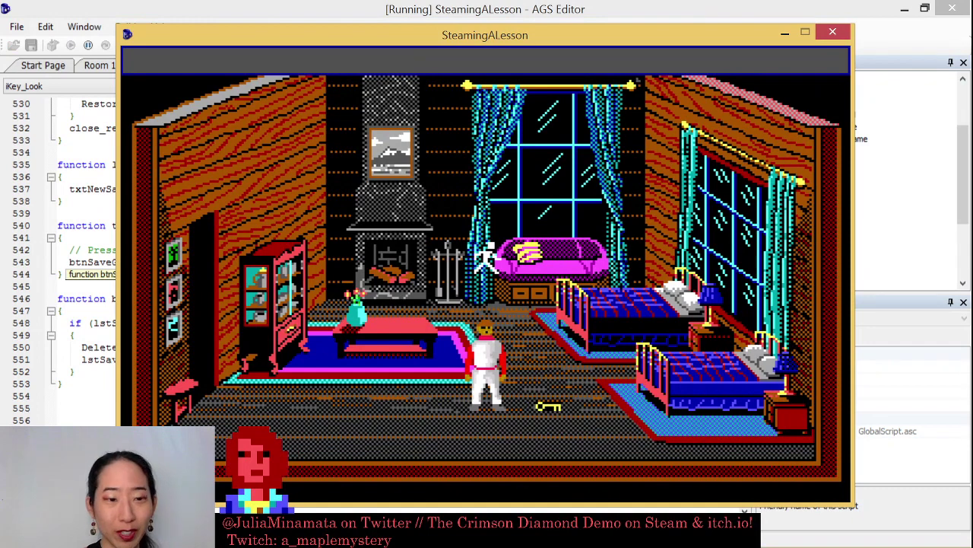
{"action": "mouse_move", "coordinate": [422, 64]}
{"action": "left_click", "coordinate": [472, 80]}
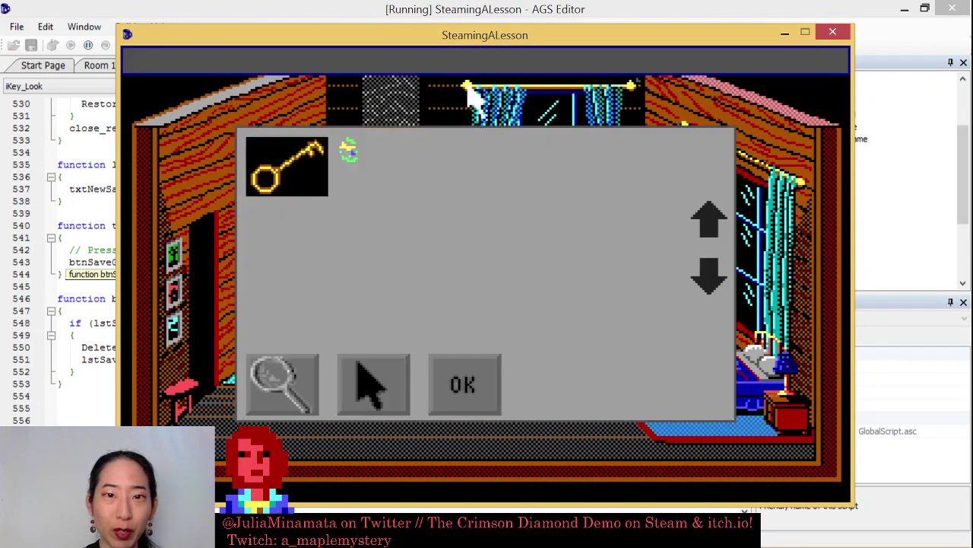
{"action": "left_click", "coordinate": [279, 395]}
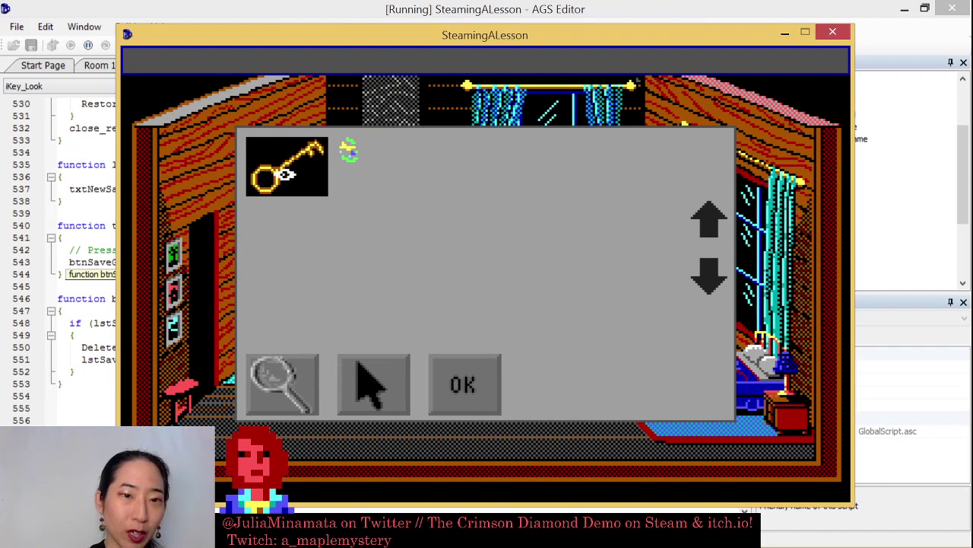
{"action": "left_click", "coordinate": [283, 160]}
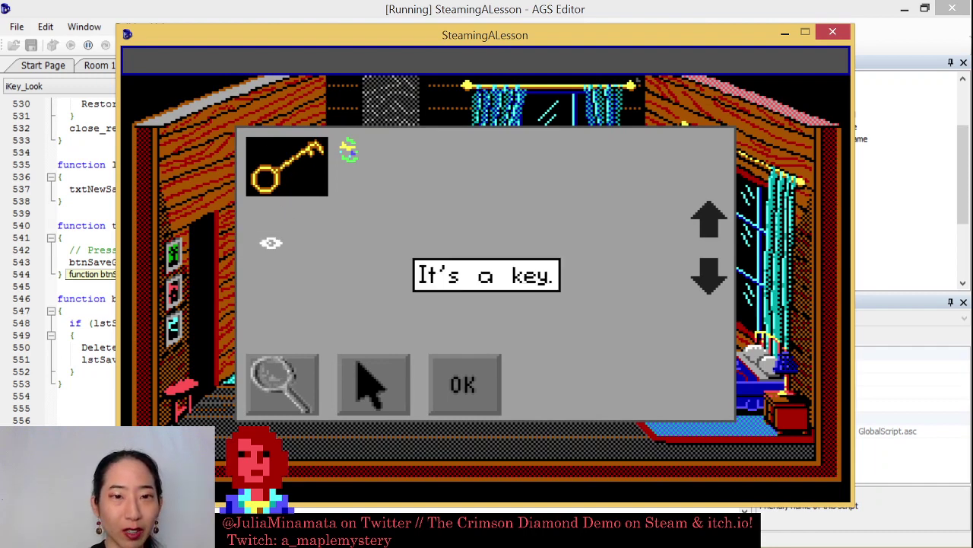
{"action": "left_click", "coordinate": [289, 150]}
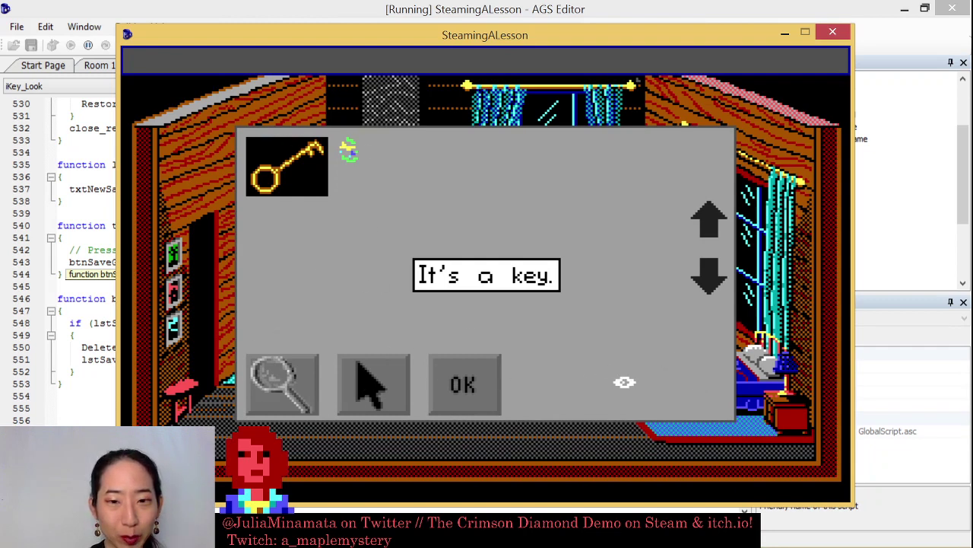
Examine the inventory key again with the look cursor, dismiss the message, and close the inventory
{"action": "left_click", "coordinate": [294, 381]}
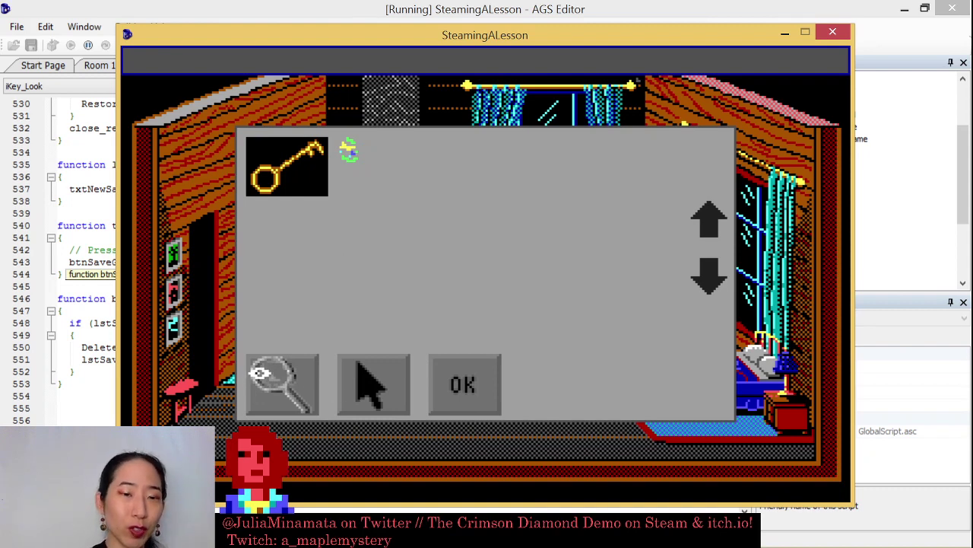
{"action": "left_click", "coordinate": [284, 155]}
{"action": "left_click", "coordinate": [266, 177]}
{"action": "left_click", "coordinate": [266, 177]}
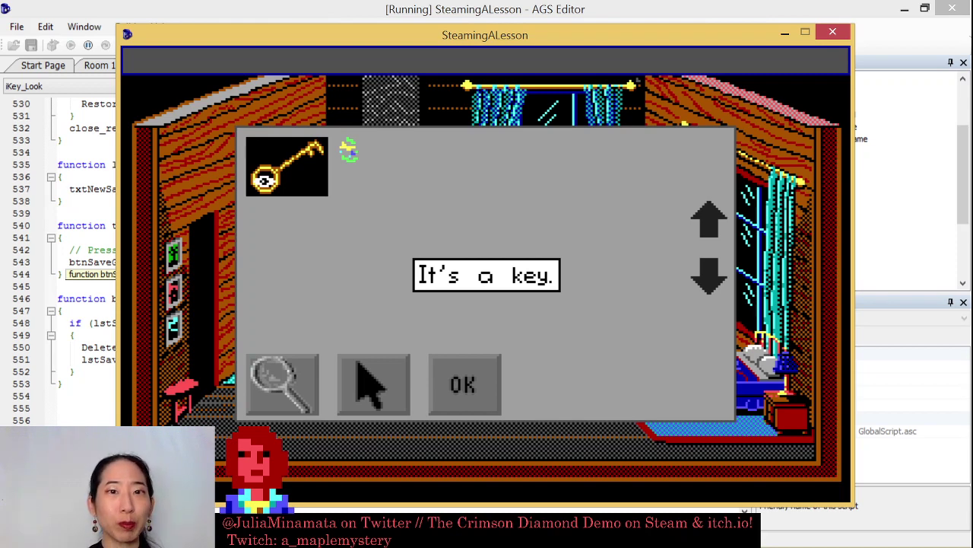
{"action": "left_click", "coordinate": [473, 388]}
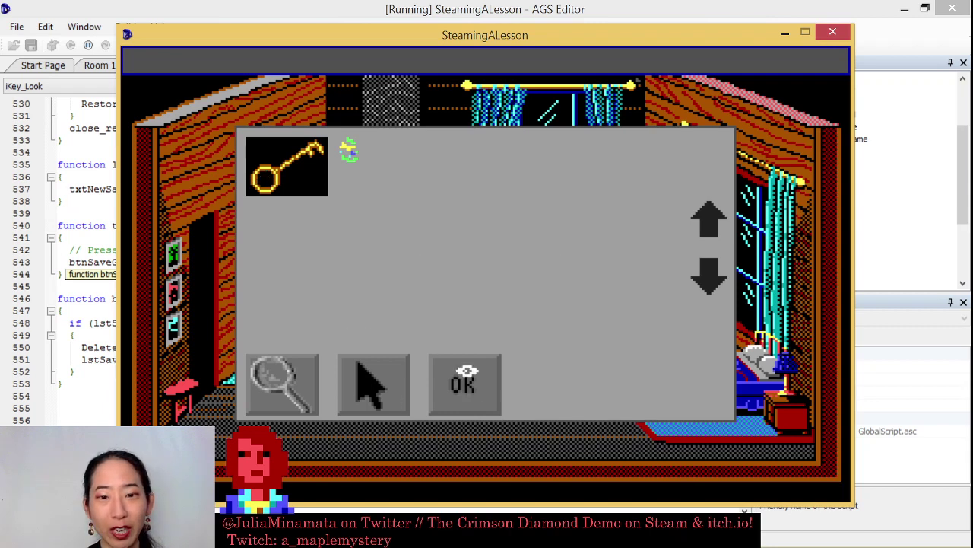
{"action": "left_click", "coordinate": [463, 371]}
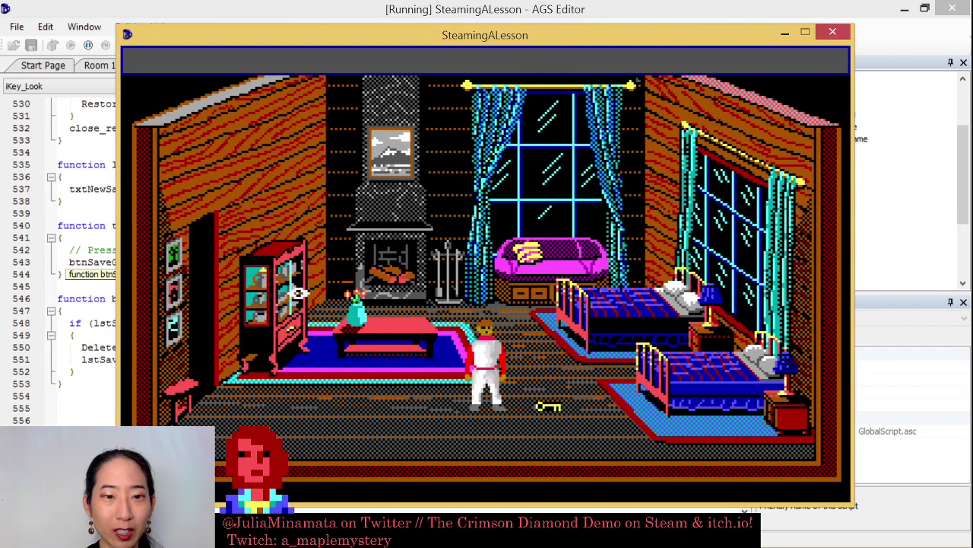
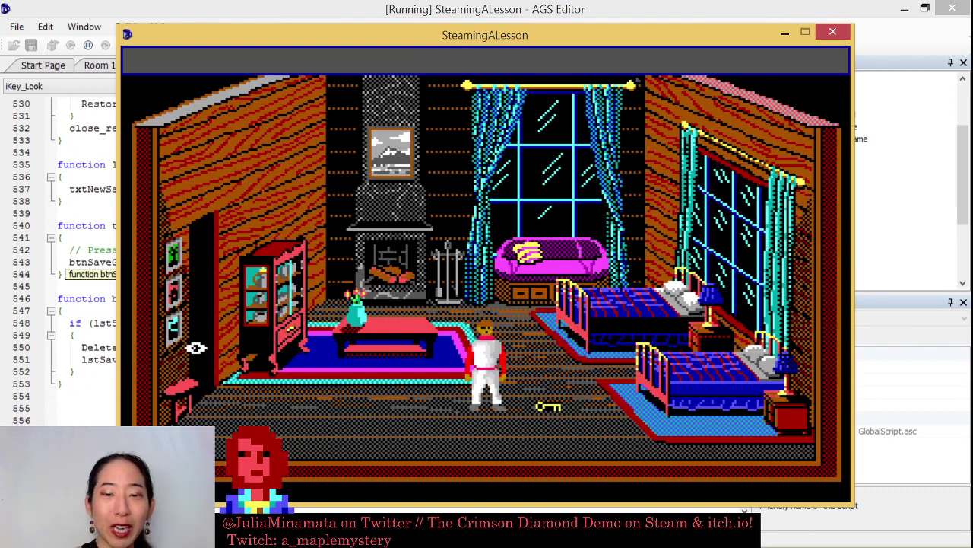
Reopen the inventory from the room and test looking at the key once more
{"action": "mouse_move", "coordinate": [396, 53]}
{"action": "left_click", "coordinate": [445, 70]}
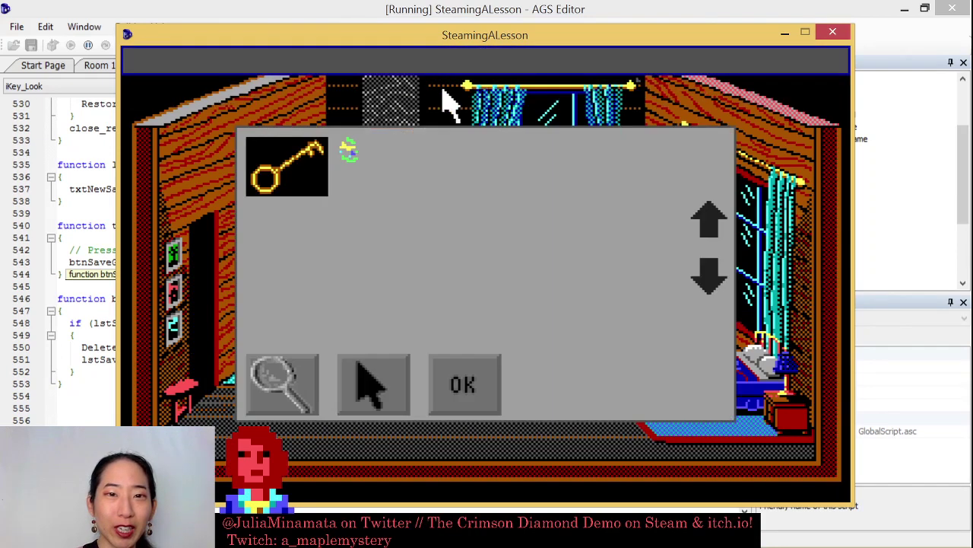
{"action": "left_click", "coordinate": [272, 367]}
{"action": "left_click", "coordinate": [267, 174]}
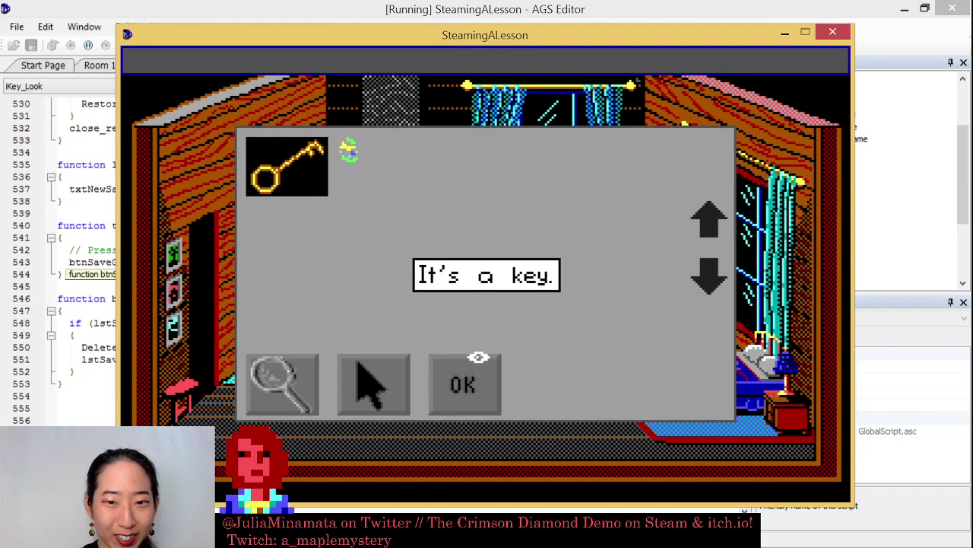
{"action": "left_click", "coordinate": [491, 384]}
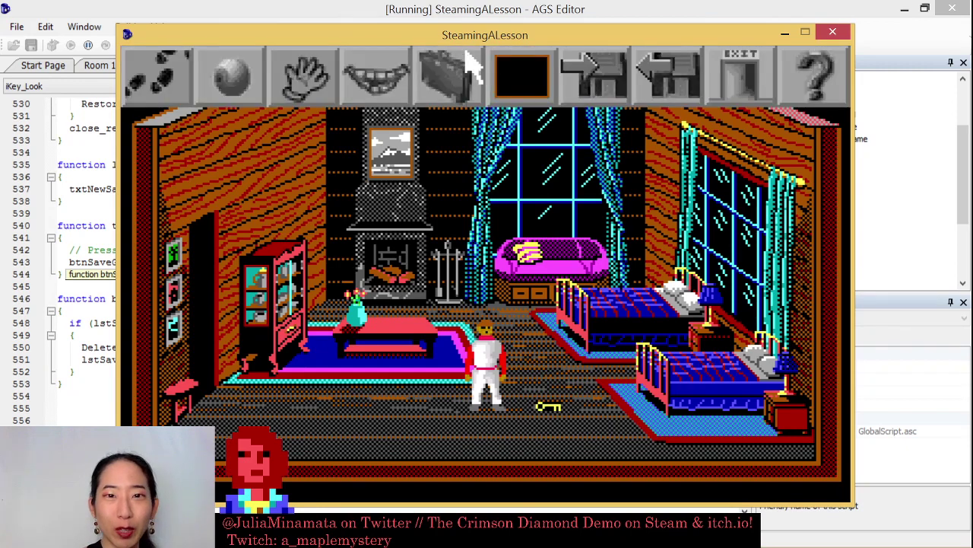
Open and close the inventory a final time, and close the game
{"action": "left_click", "coordinate": [467, 61]}
{"action": "left_click", "coordinate": [465, 384]}
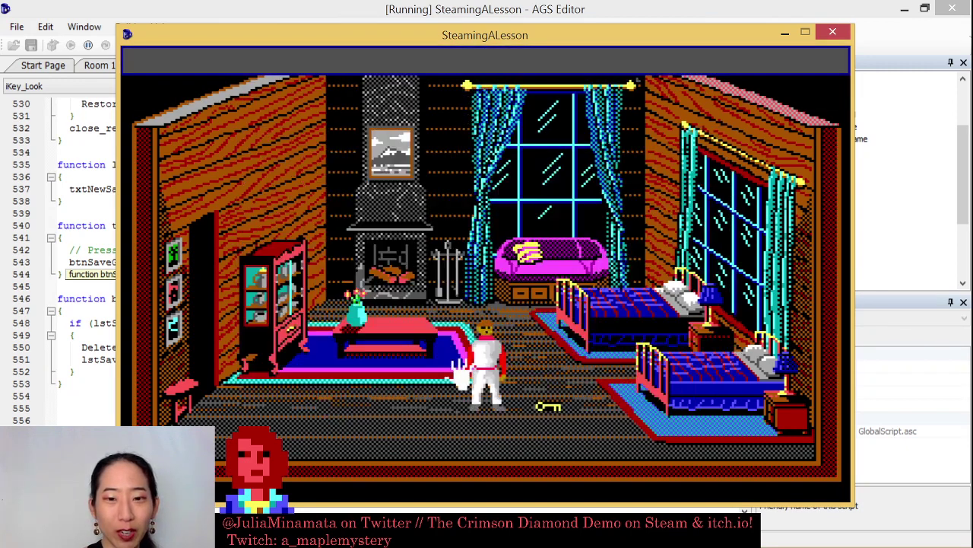
{"action": "left_click", "coordinate": [833, 32]}
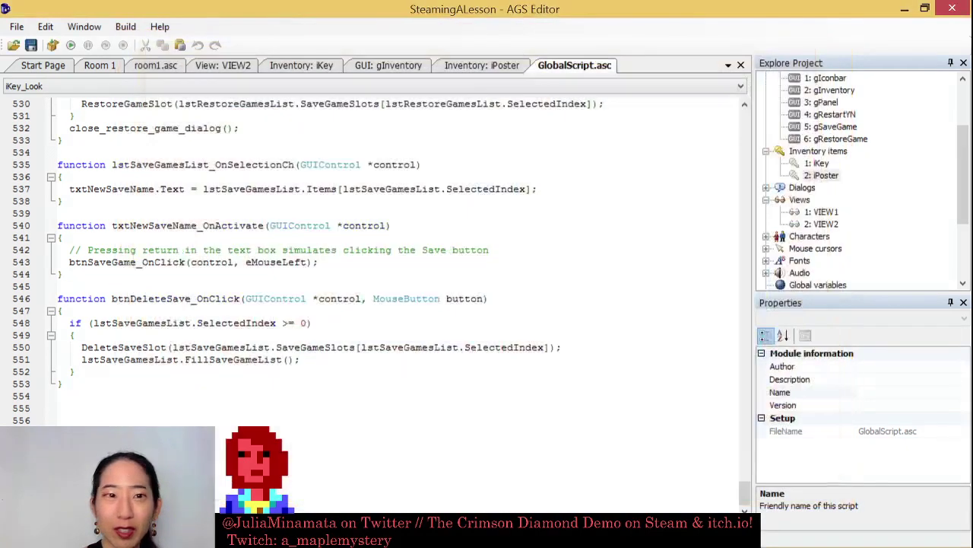
Set PlayerStartsWithItem to False for the iKey inventory item
{"action": "left_click", "coordinate": [291, 68]}
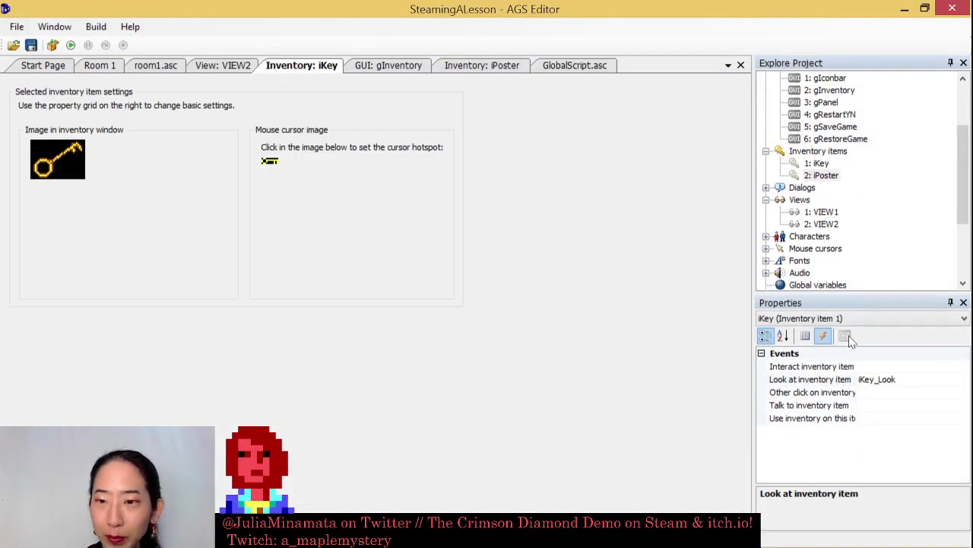
{"action": "left_click", "coordinate": [806, 336]}
{"action": "left_click_drag", "start_coordinate": [960, 427], "coordinate": [951, 447]}
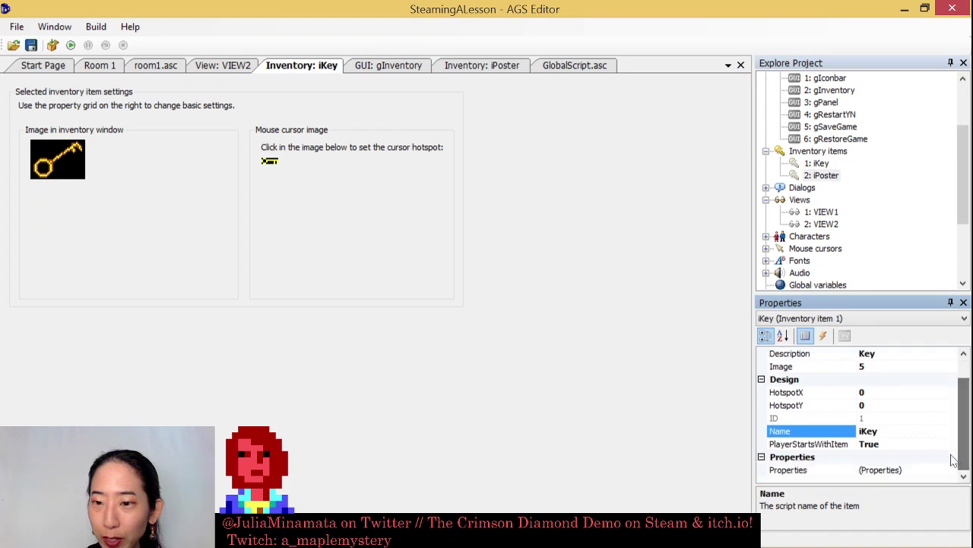
{"action": "left_click", "coordinate": [950, 444]}
{"action": "left_click", "coordinate": [951, 447]}
{"action": "left_click", "coordinate": [881, 469]}
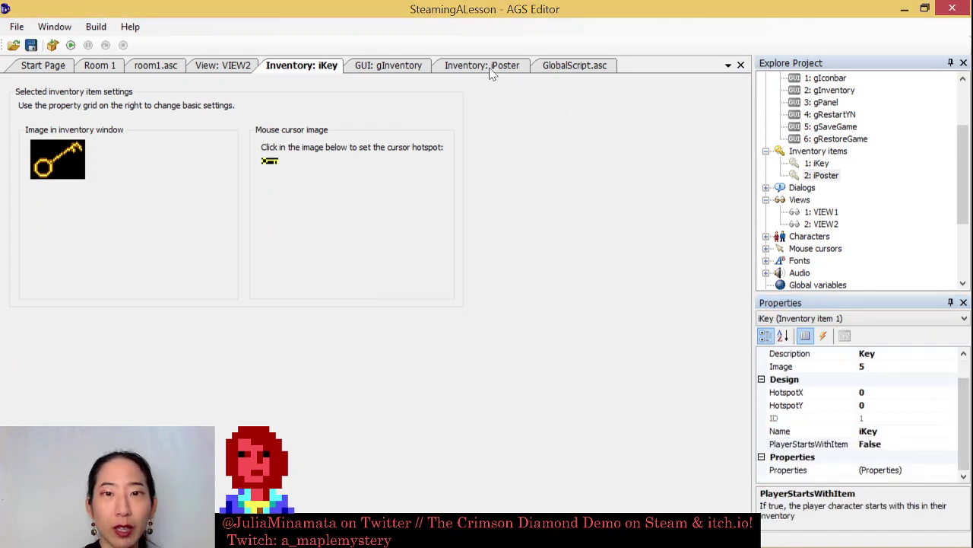
Create the look event function for Room 1's oKey object, displaying "It is a key on the floor.", and save
{"action": "left_click", "coordinate": [384, 67]}
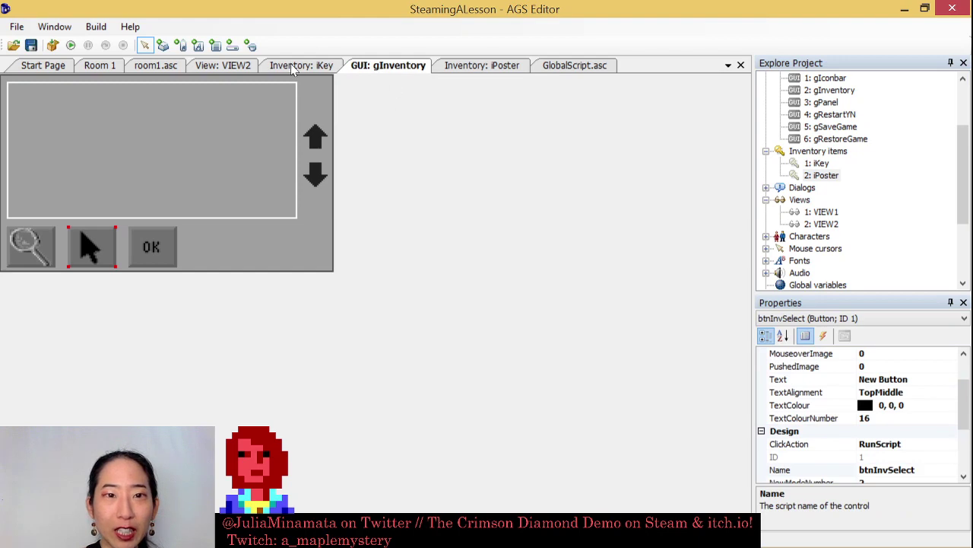
{"action": "left_click", "coordinate": [137, 69]}
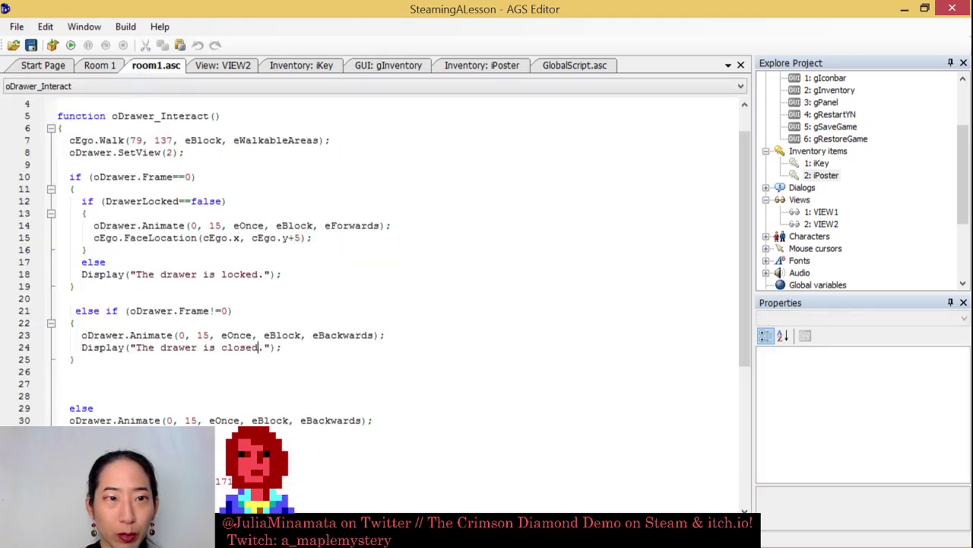
{"action": "left_click", "coordinate": [97, 67]}
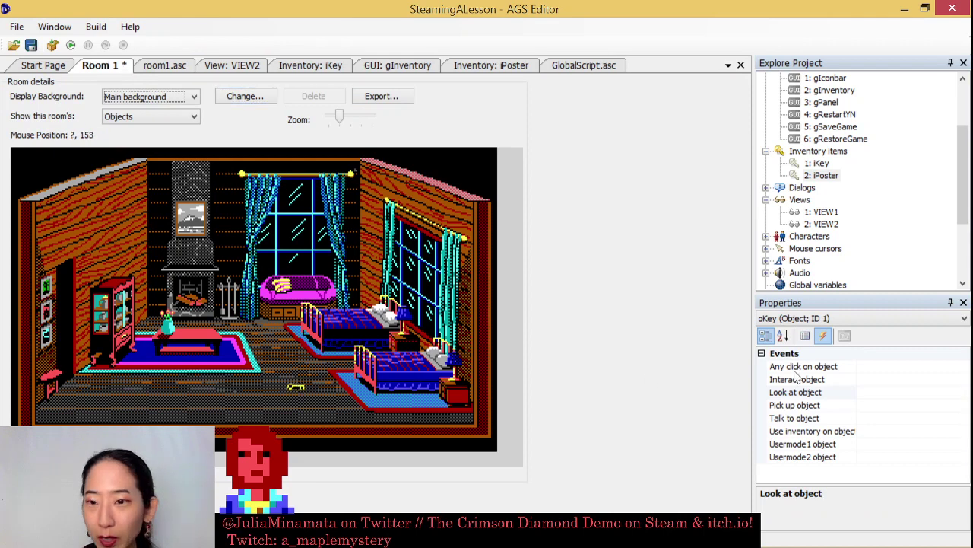
{"action": "left_click", "coordinate": [859, 391]}
{"action": "left_click", "coordinate": [962, 391]}
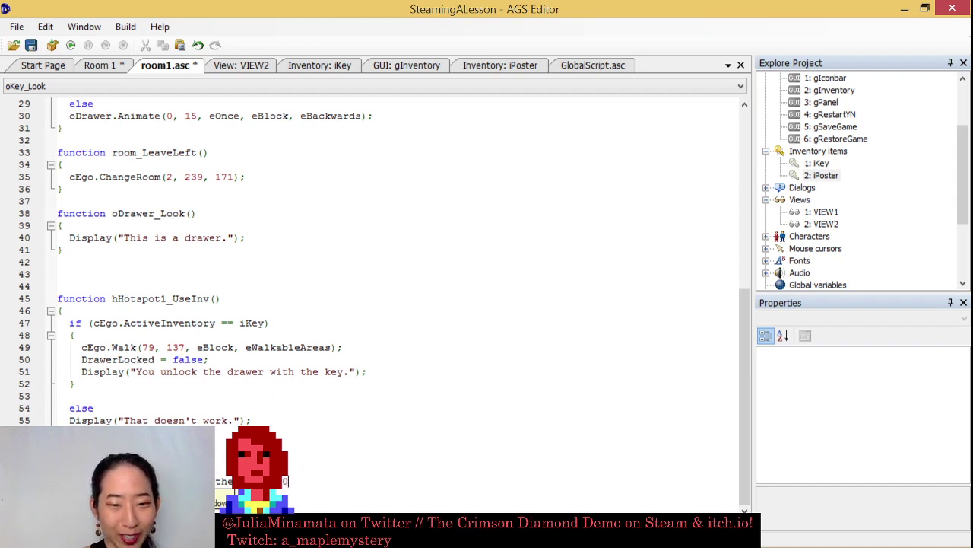
{"action": "key", "text": "ctrl+s"}
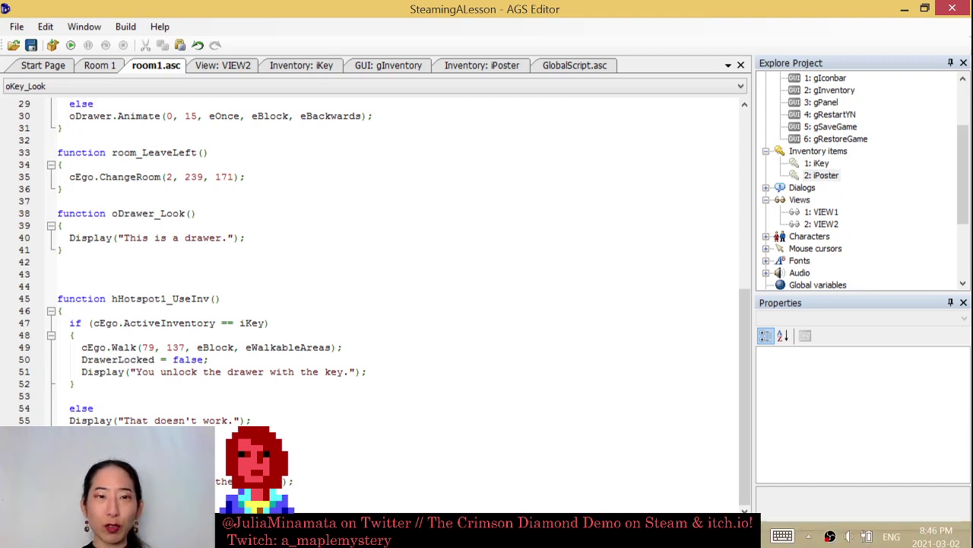
Create the pick-up event function for Room 1's oKey object and save the room script
{"action": "left_click", "coordinate": [107, 67]}
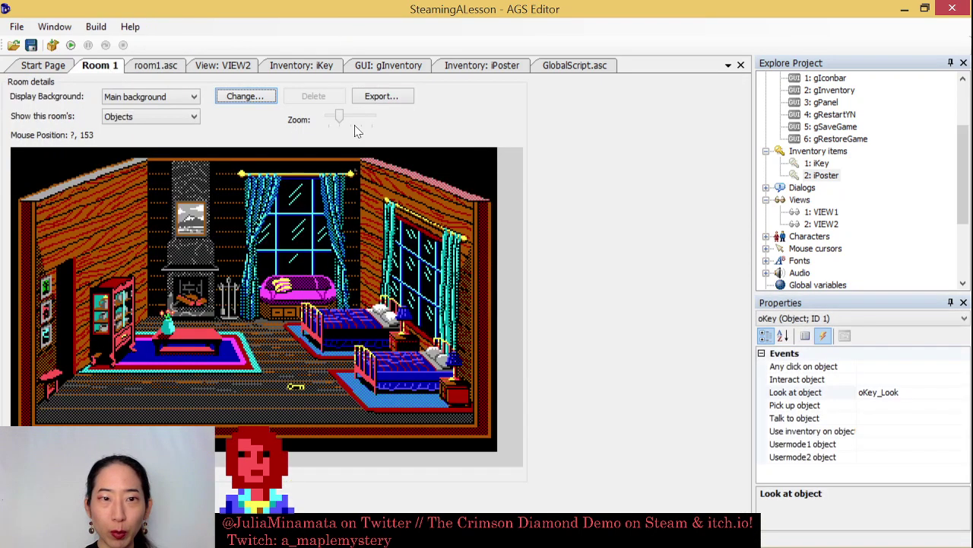
{"action": "left_click", "coordinate": [929, 379]}
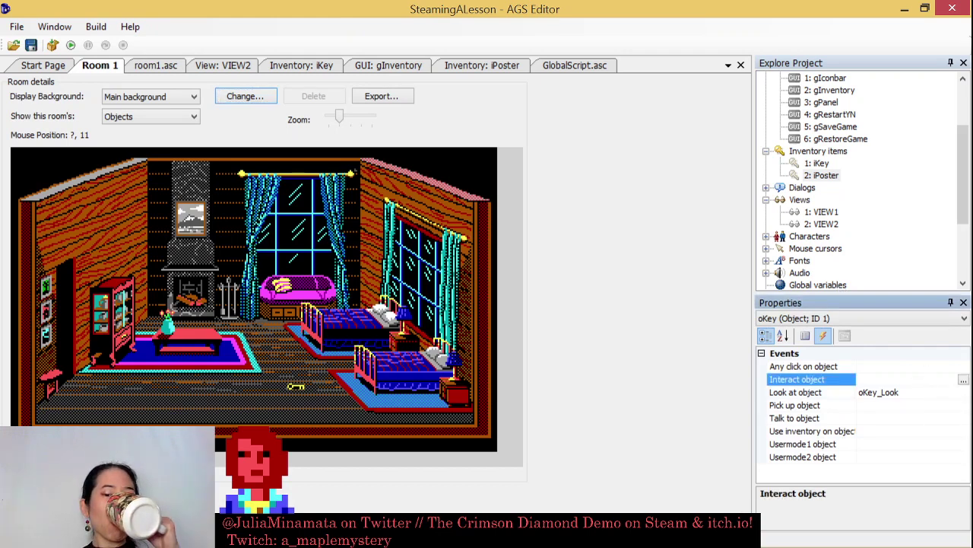
{"action": "left_click", "coordinate": [943, 405]}
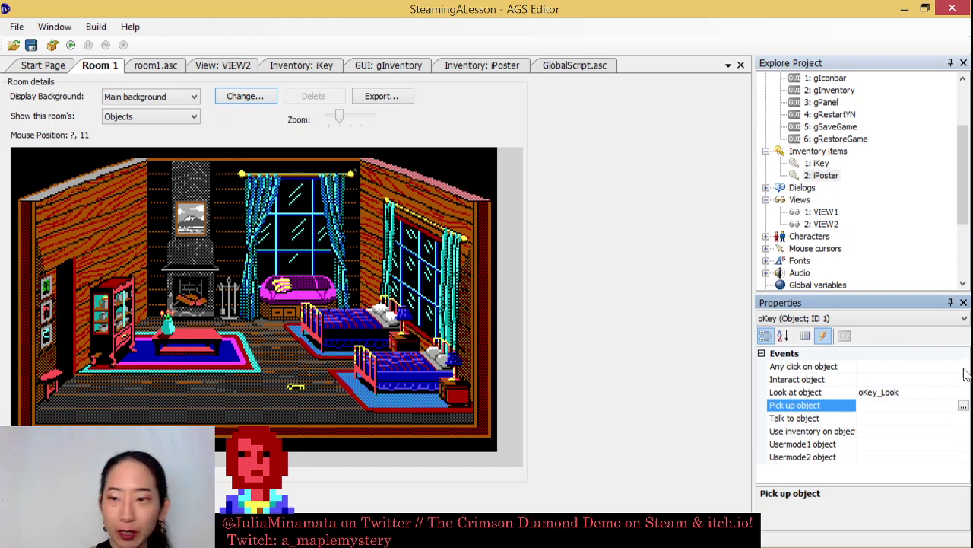
{"action": "left_click", "coordinate": [963, 407]}
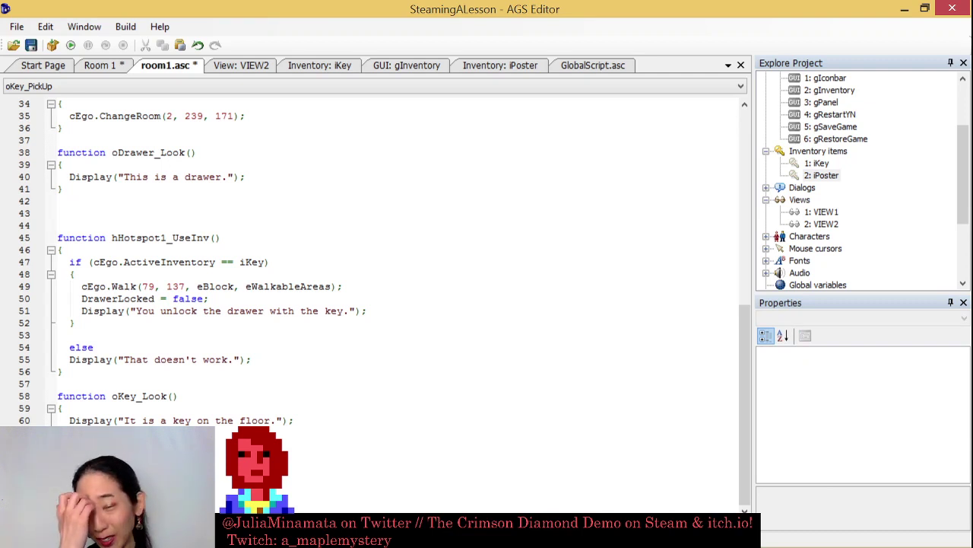
{"action": "key", "text": "ctrl+s"}
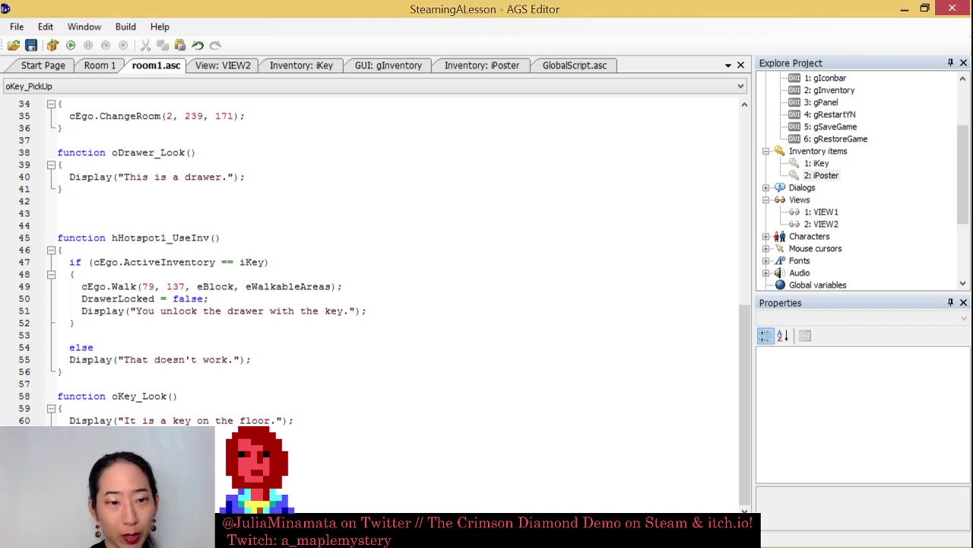
{"action": "type", "text": "oKey."}
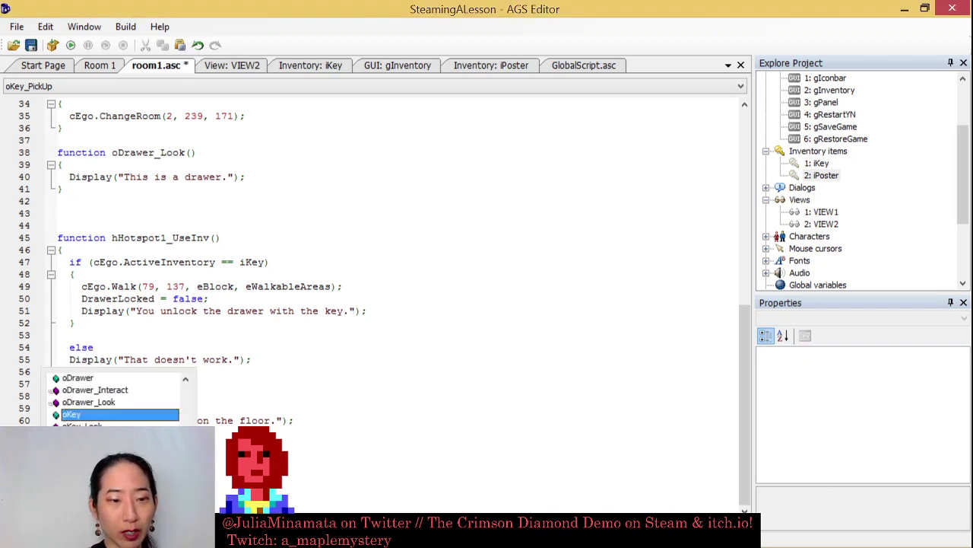
{"action": "key", "text": "BackSpace"}
{"action": "key", "text": "BackSpace"}
{"action": "key", "text": "BackSpace"}
{"action": "key", "text": "BackSpace"}
{"action": "key", "text": "BackSpace"}
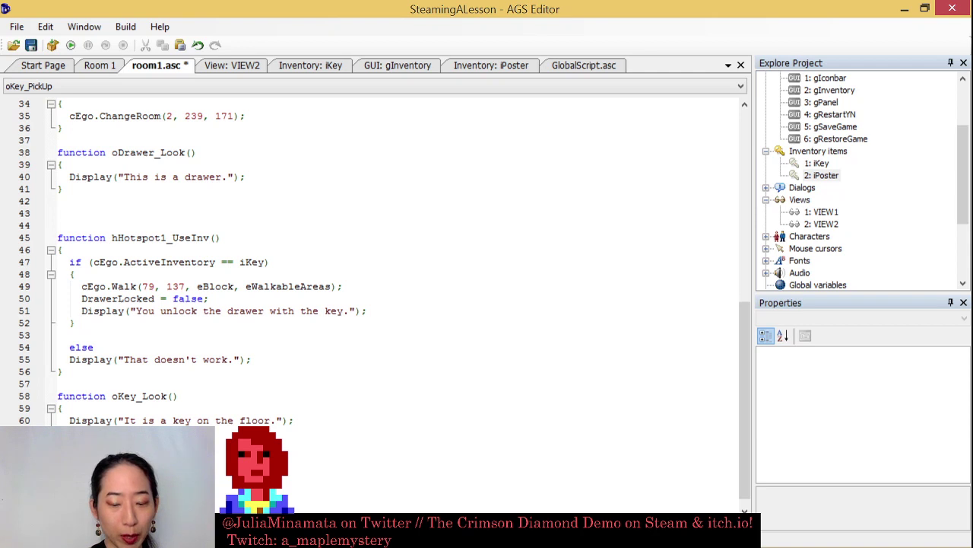
Add a cEgo method call and a Display message to the oKey_PickUp function, and save the script
{"action": "type", "text": "cEgo."}
{"action": "key", "text": "Return"}
{"action": "type", "text": "("}
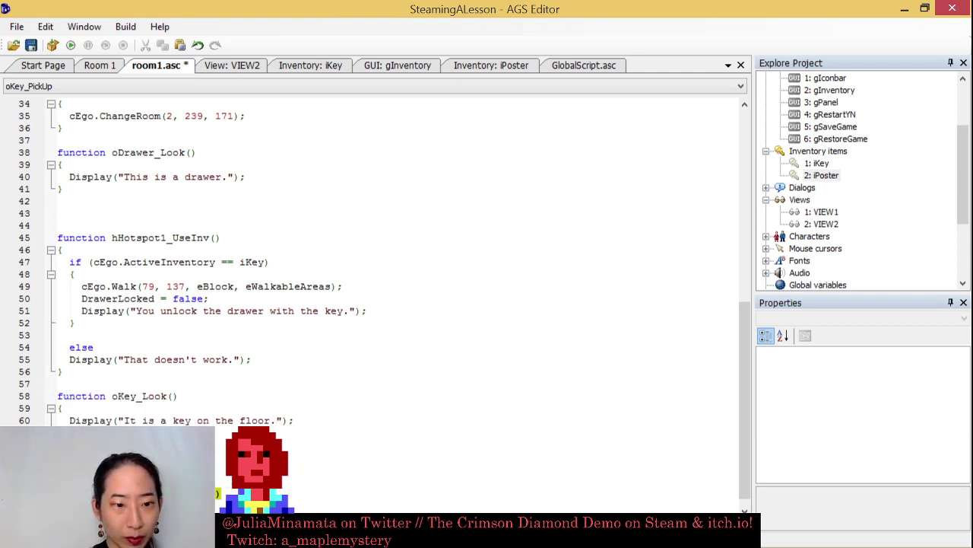
{"action": "type", "text": ";"}
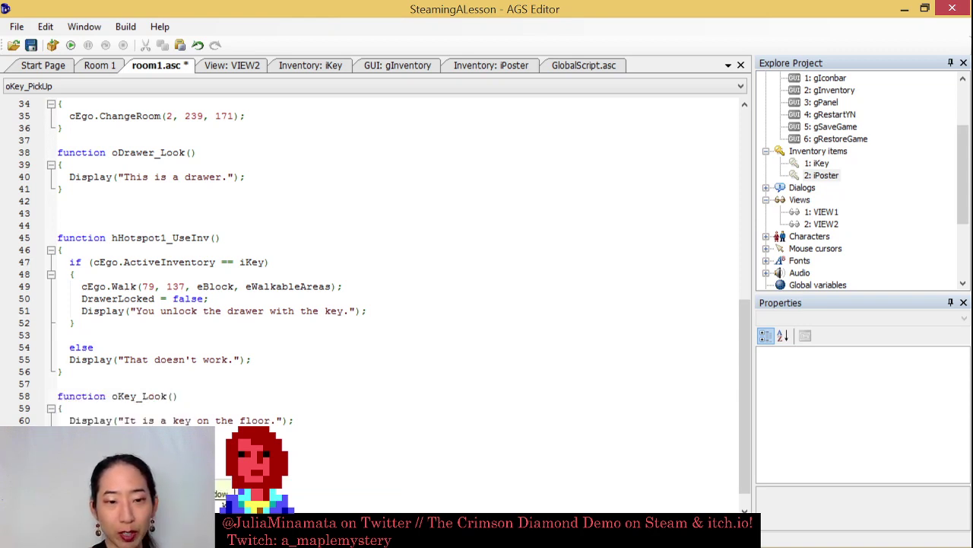
{"action": "key", "text": "ctrl+s"}
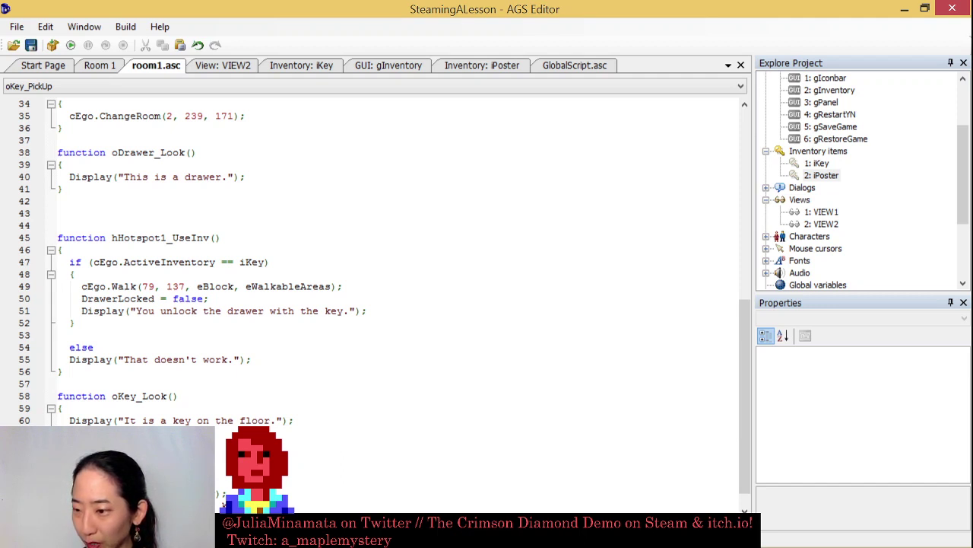
Run the game, examine the key on the floor with the look cursor, dismiss the message, and close the game
{"action": "left_click", "coordinate": [71, 45]}
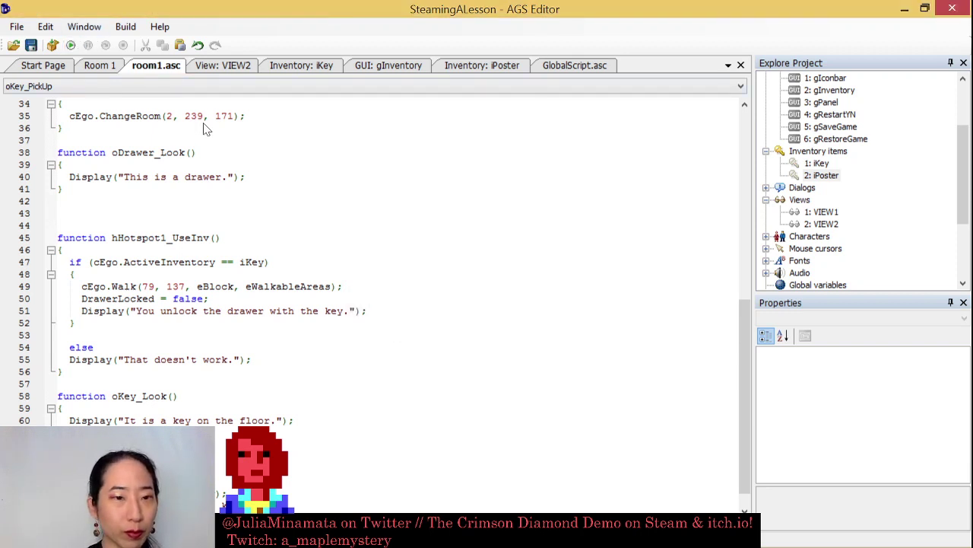
{"action": "key", "text": "F5"}
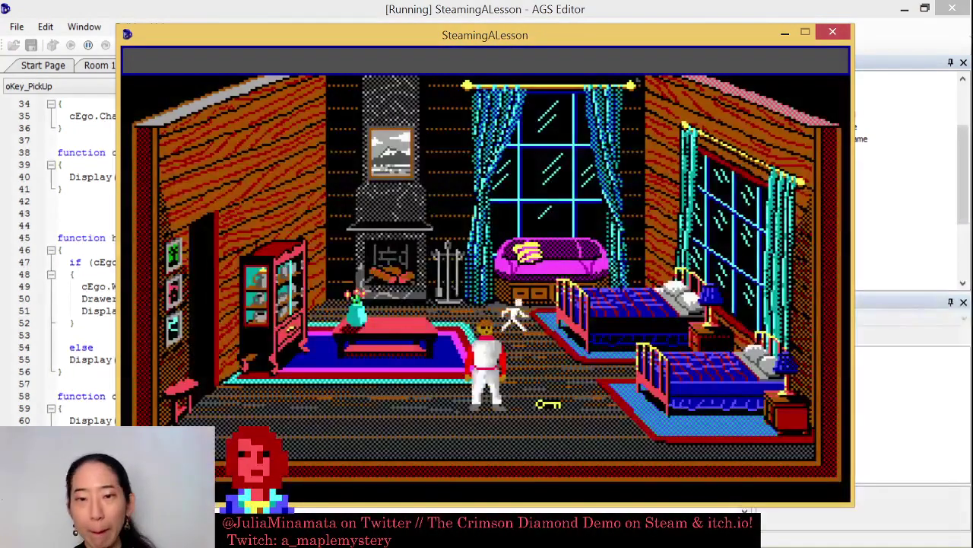
{"action": "right_click", "coordinate": [502, 281]}
{"action": "right_click", "coordinate": [505, 278]}
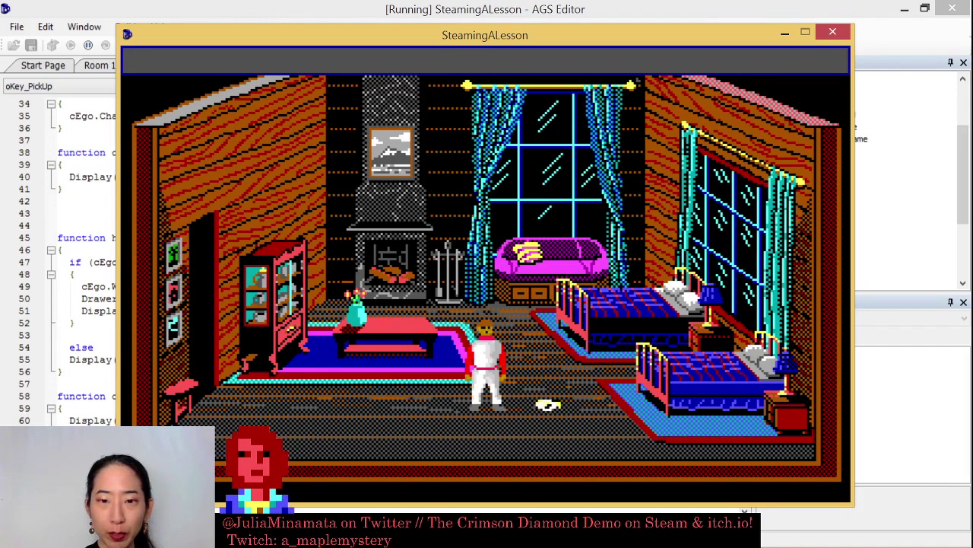
{"action": "left_click", "coordinate": [547, 404]}
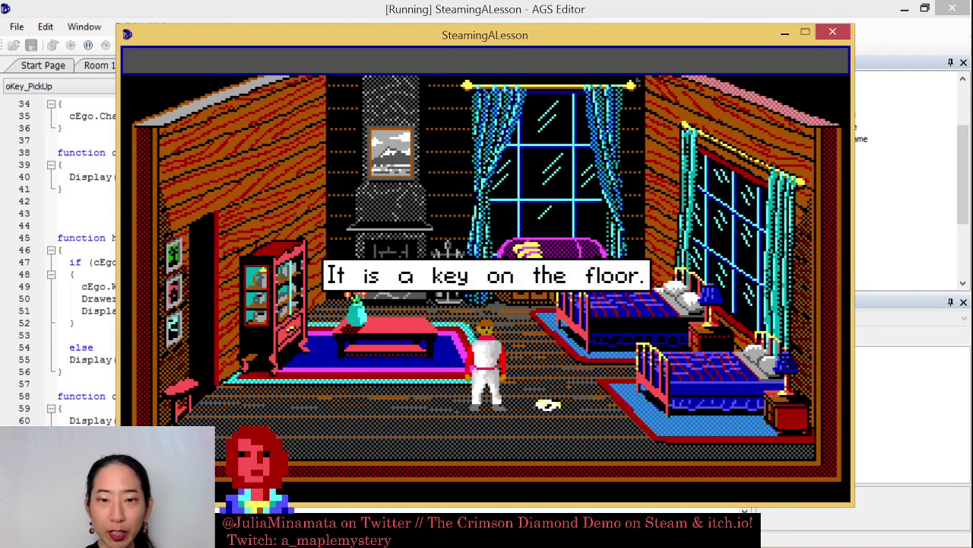
{"action": "left_click", "coordinate": [622, 332]}
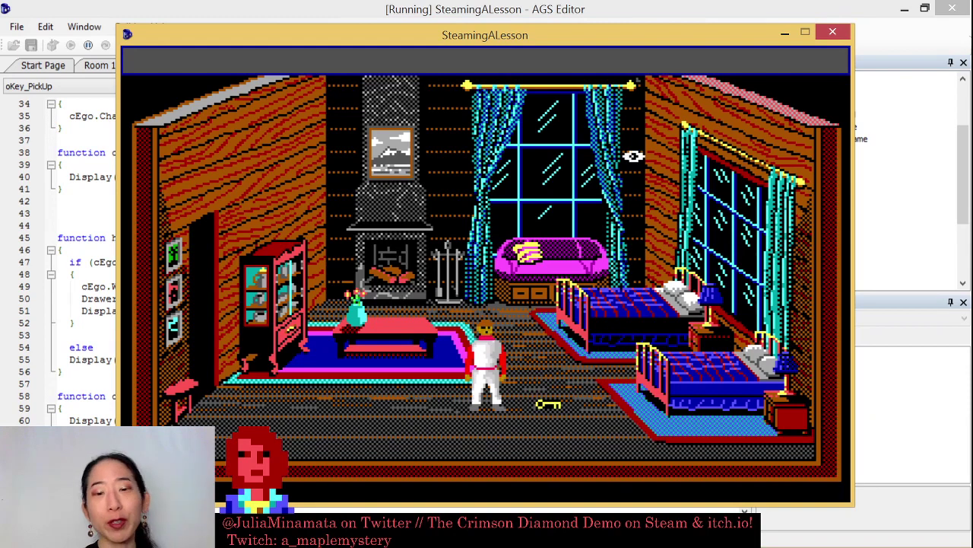
{"action": "left_click", "coordinate": [833, 31]}
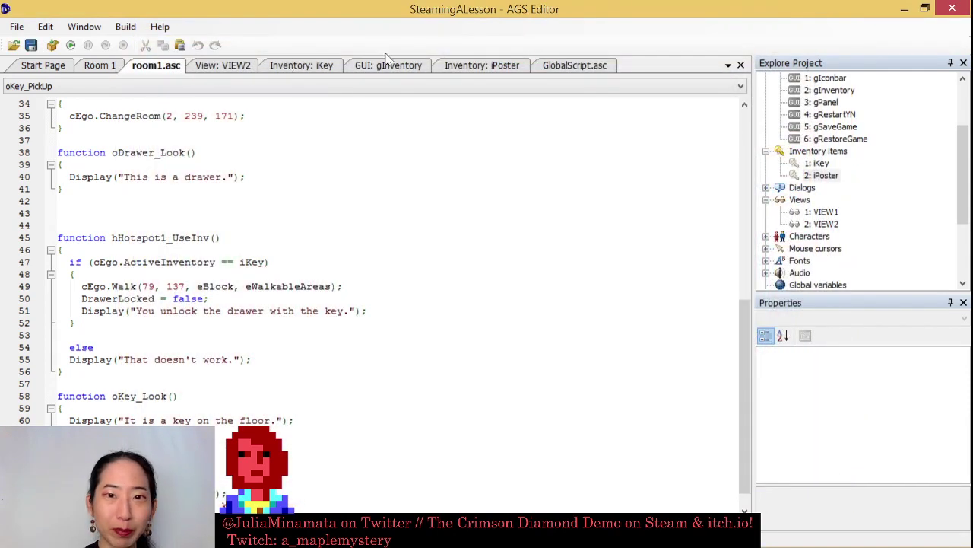
Run the game again, walk the character beside the key, read out the character's current position, and close the game
{"action": "left_click", "coordinate": [70, 46]}
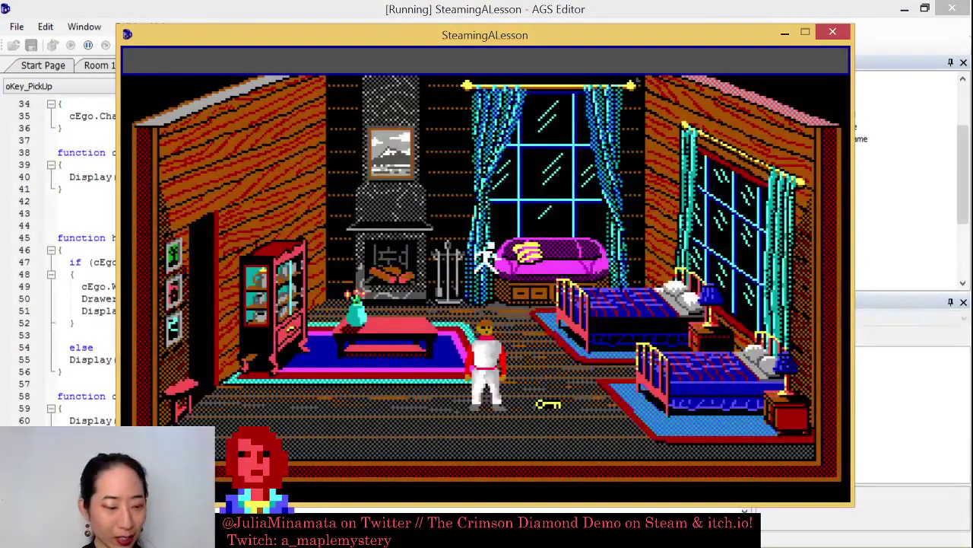
{"action": "left_click", "coordinate": [528, 395]}
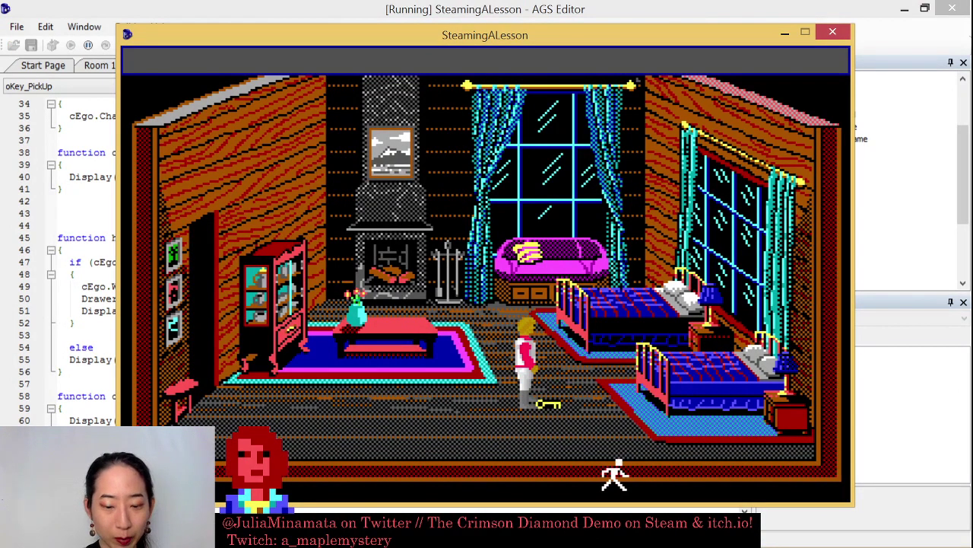
{"action": "key", "text": "p"}
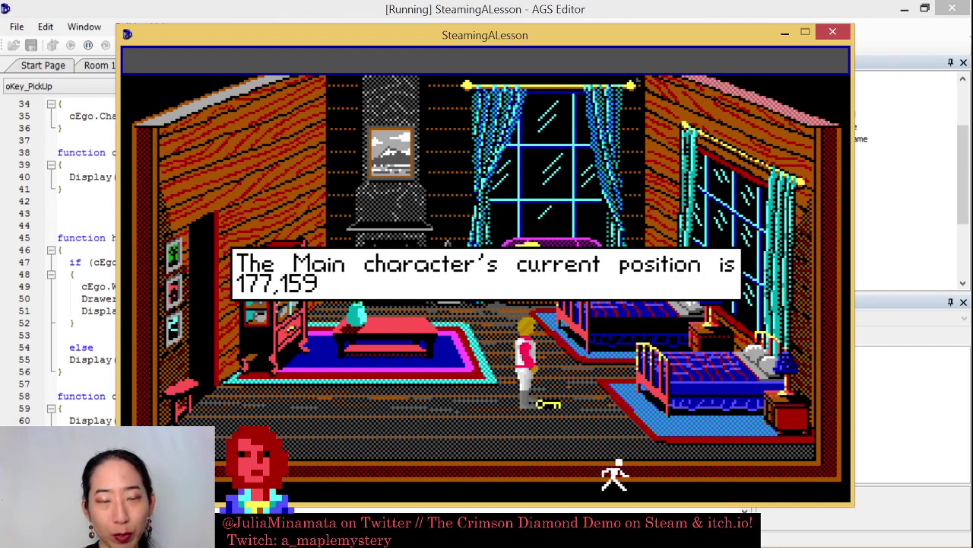
{"action": "left_click", "coordinate": [832, 32]}
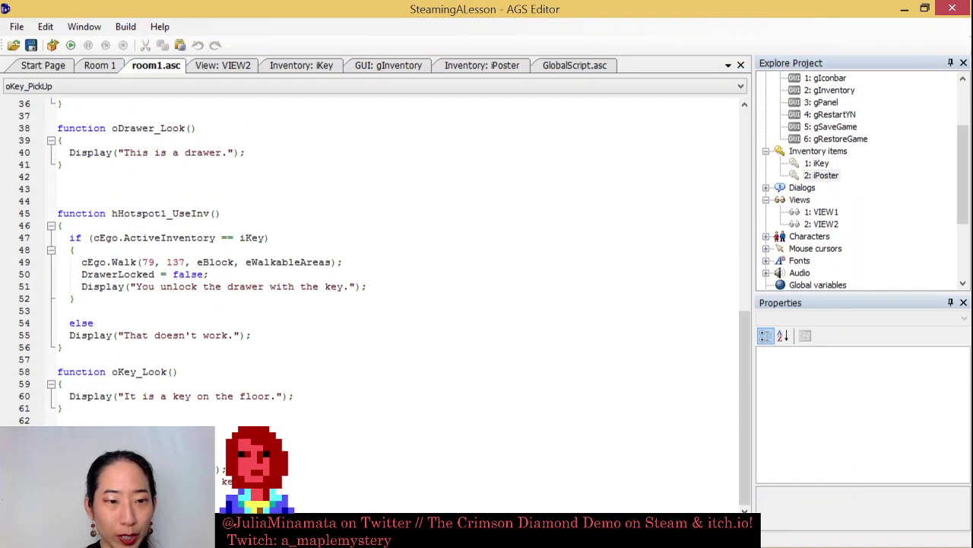
Add cEgo.Walk(177, 159, eBlock, eWalkableAreas); above the existing statements in oKey_PickUp, and save the script
{"action": "key", "text": "Return"}
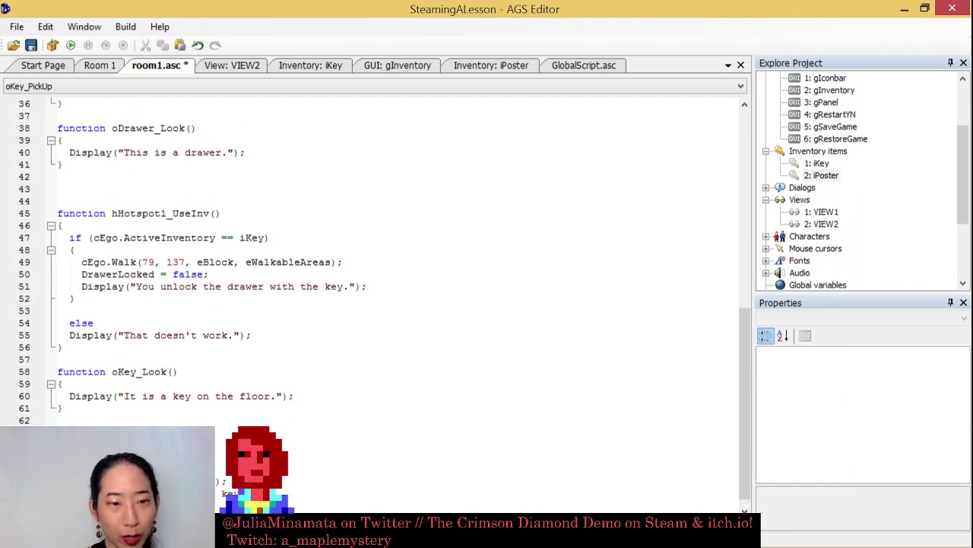
{"action": "type", "text": "cEgo.Walk("}
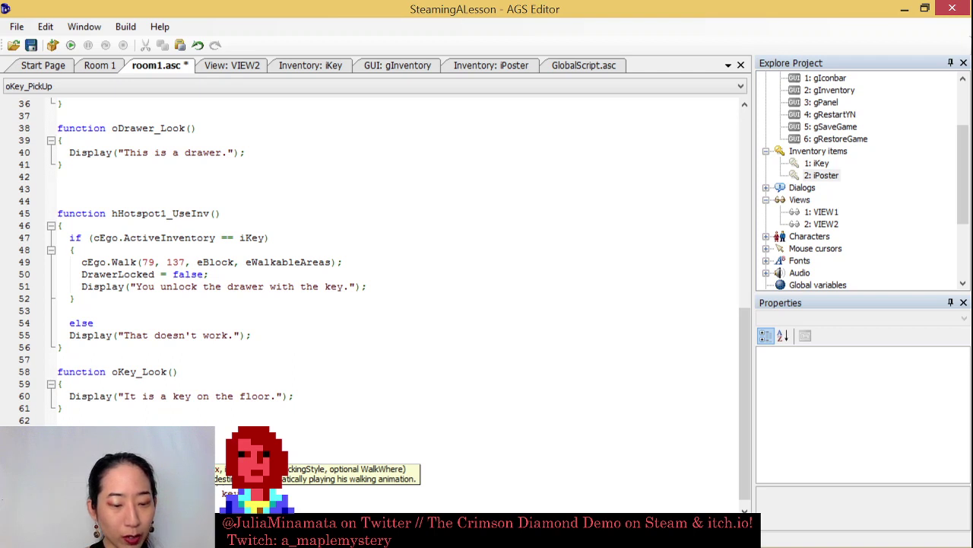
{"action": "type", "text": ");lock, eWalkableAreas"}
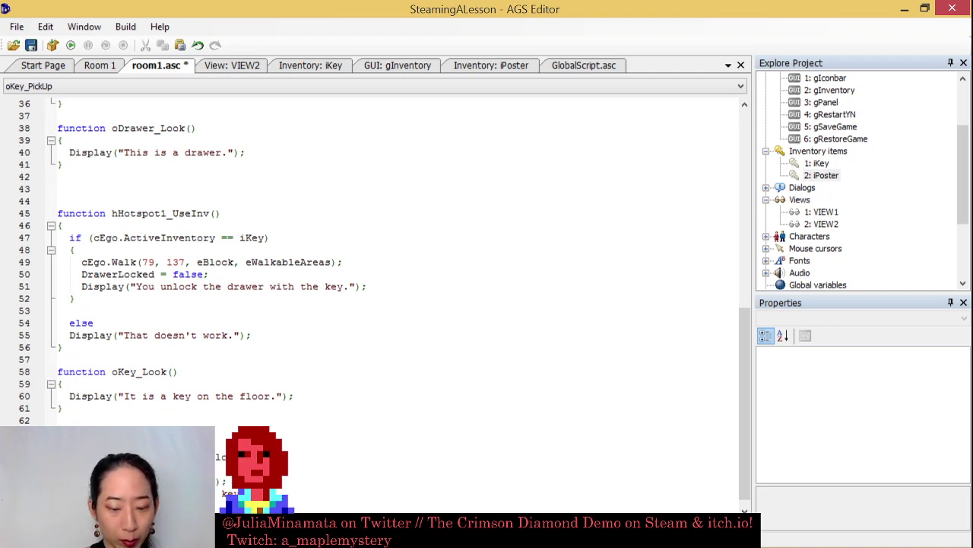
{"action": "type", "text": ");"}
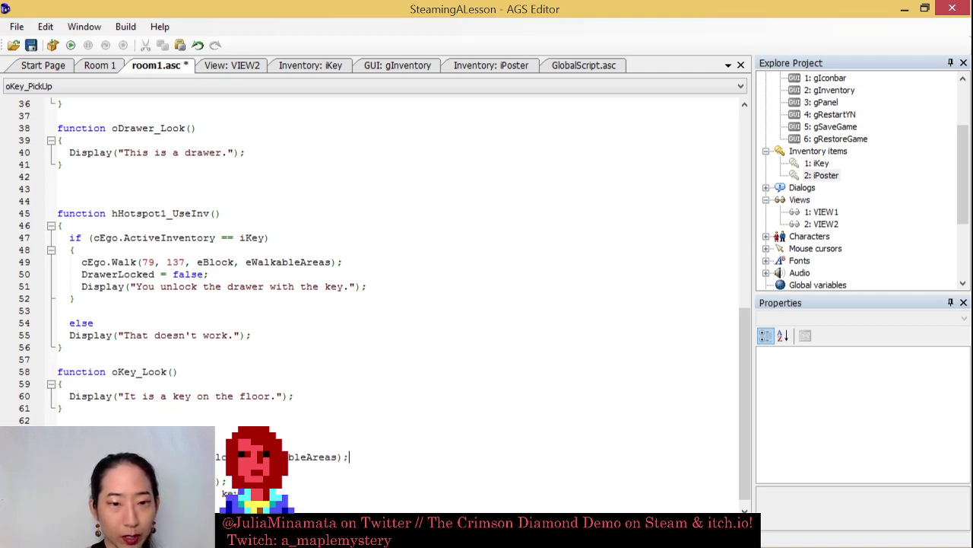
{"action": "key", "text": "ctrl+s"}
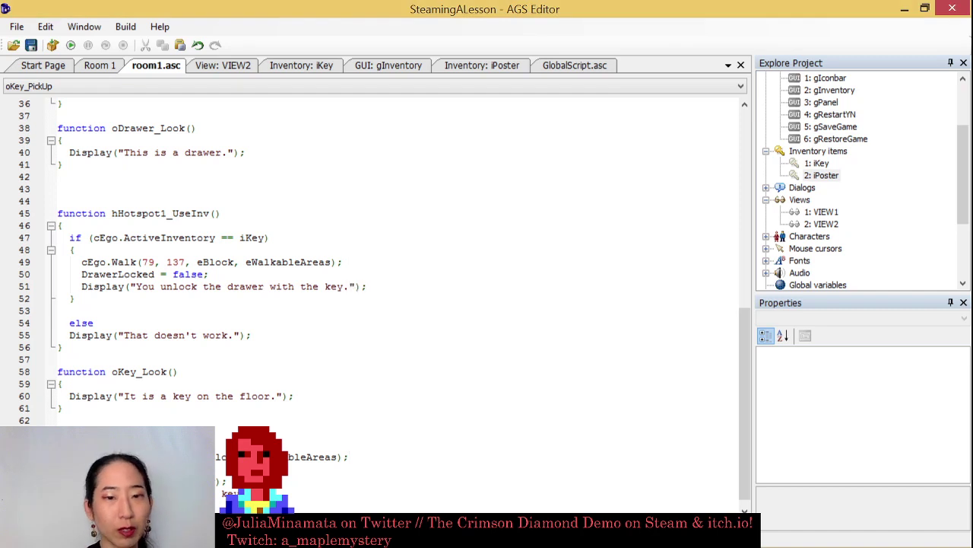
Run the game and walk the character away from the key on the floor
{"action": "left_click", "coordinate": [70, 47]}
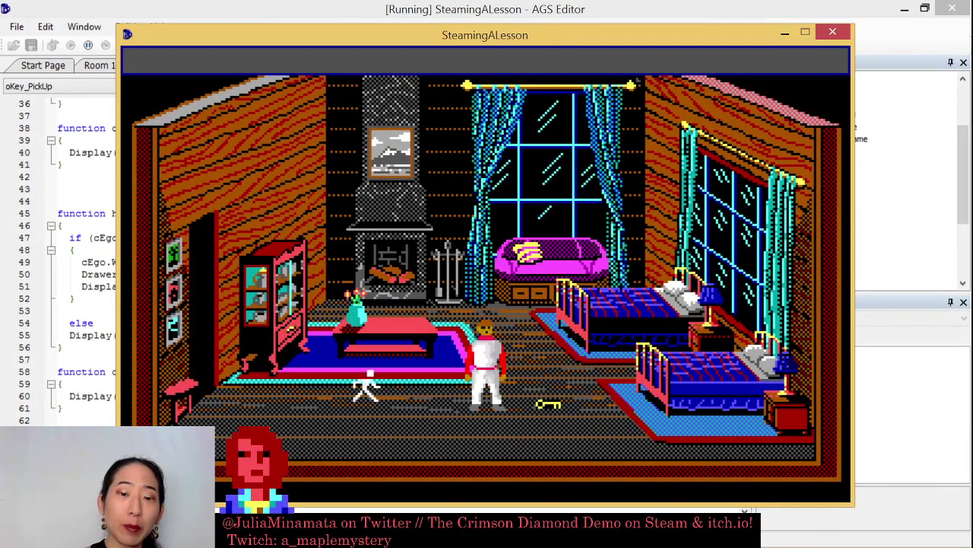
{"action": "left_click", "coordinate": [344, 402]}
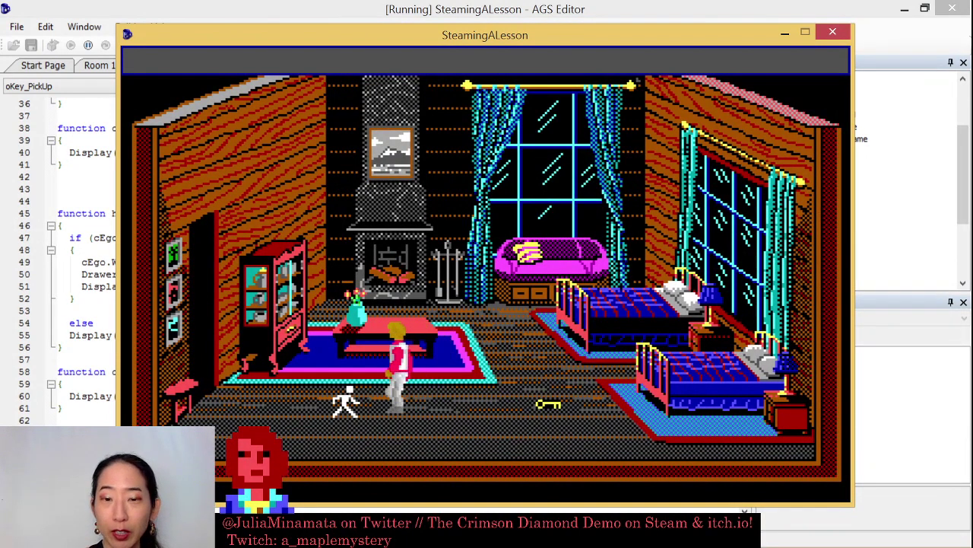
{"action": "left_click", "coordinate": [301, 425]}
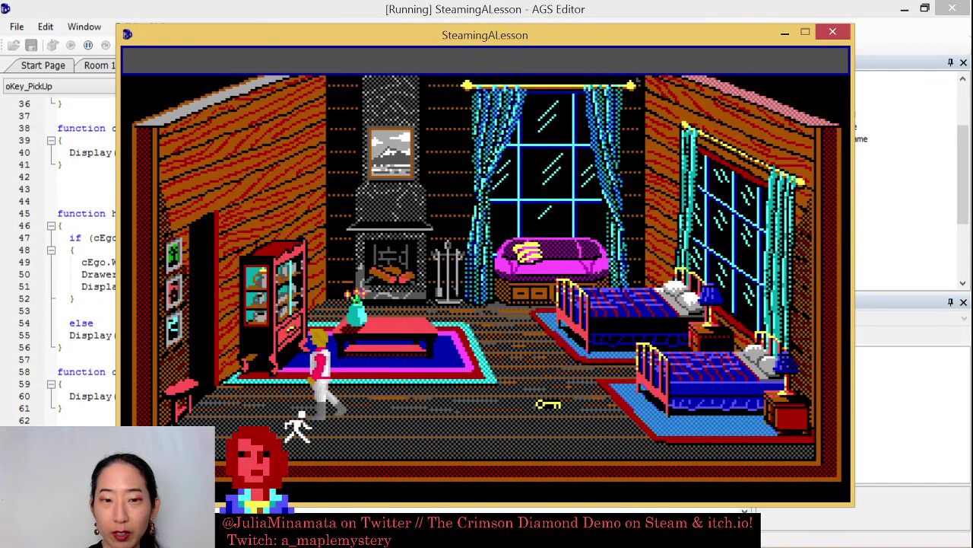
Try the walk, hand and other action cursors on the floor key, walk the character toward it, and close the game
{"action": "left_click", "coordinate": [549, 405]}
{"action": "left_click", "coordinate": [548, 403]}
{"action": "right_click", "coordinate": [547, 402]}
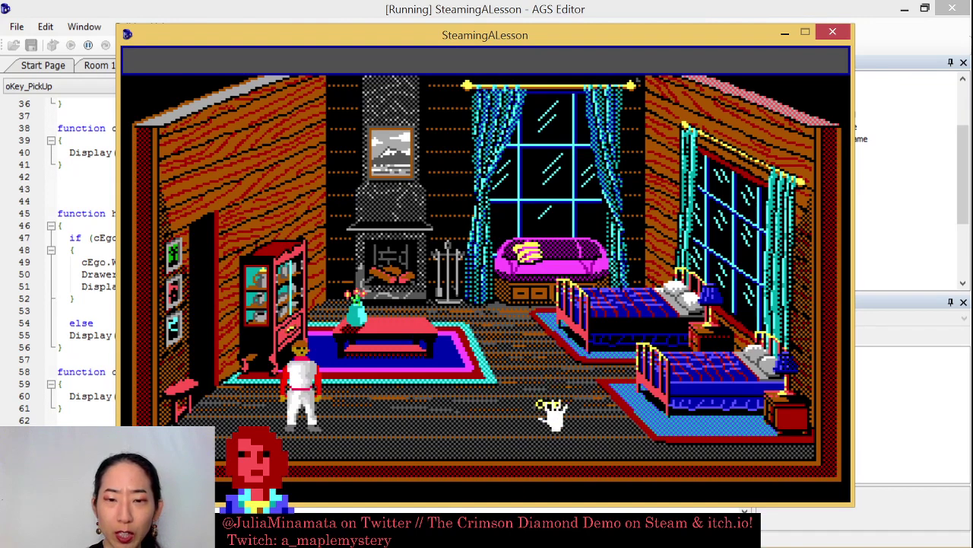
{"action": "right_click", "coordinate": [546, 393]}
{"action": "right_click", "coordinate": [549, 394]}
{"action": "right_click", "coordinate": [549, 396]}
{"action": "left_click", "coordinate": [548, 403]}
{"action": "left_click", "coordinate": [548, 404]}
{"action": "right_click", "coordinate": [548, 406]}
{"action": "right_click", "coordinate": [546, 405]}
{"action": "right_click", "coordinate": [547, 396]}
{"action": "right_click", "coordinate": [548, 392]}
{"action": "right_click", "coordinate": [548, 406]}
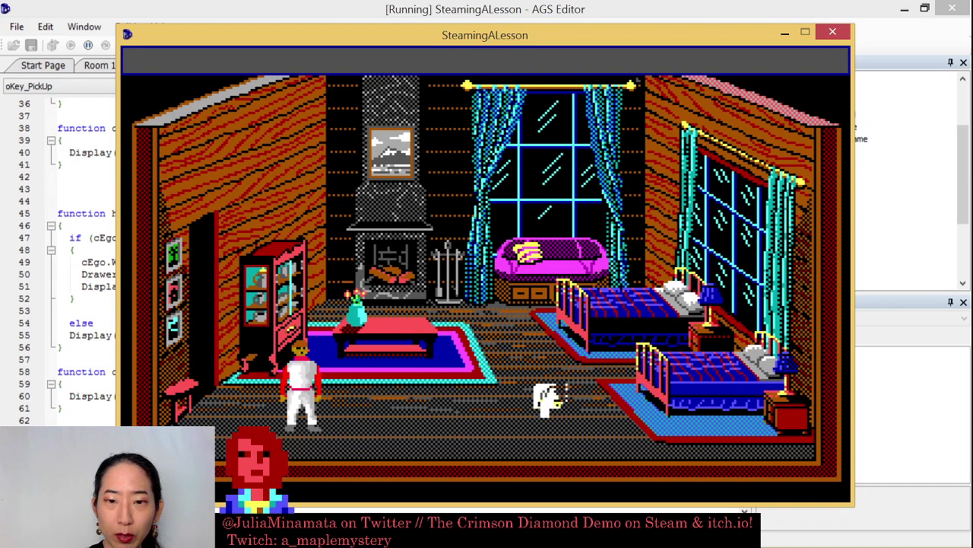
{"action": "right_click", "coordinate": [550, 399]}
{"action": "left_click", "coordinate": [554, 392]}
{"action": "right_click", "coordinate": [546, 403]}
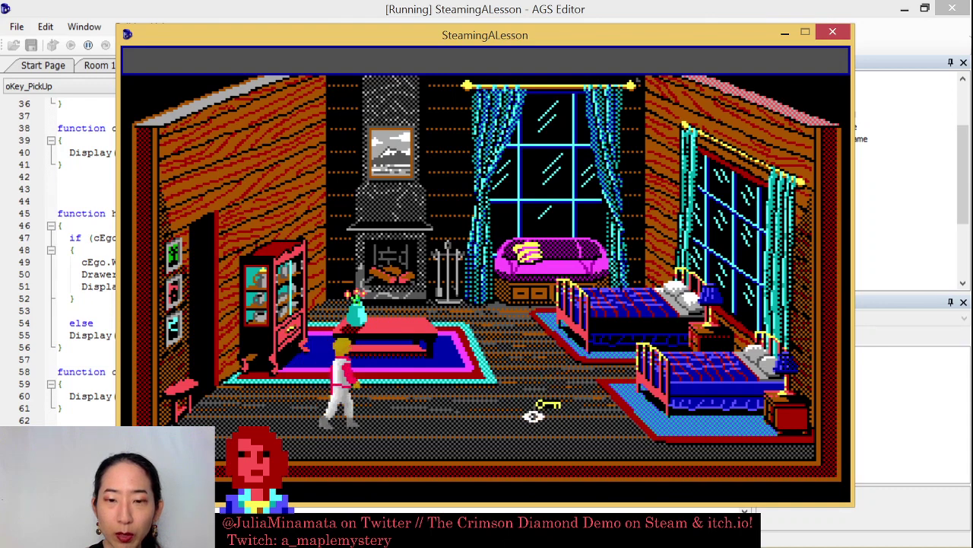
{"action": "right_click", "coordinate": [403, 425]}
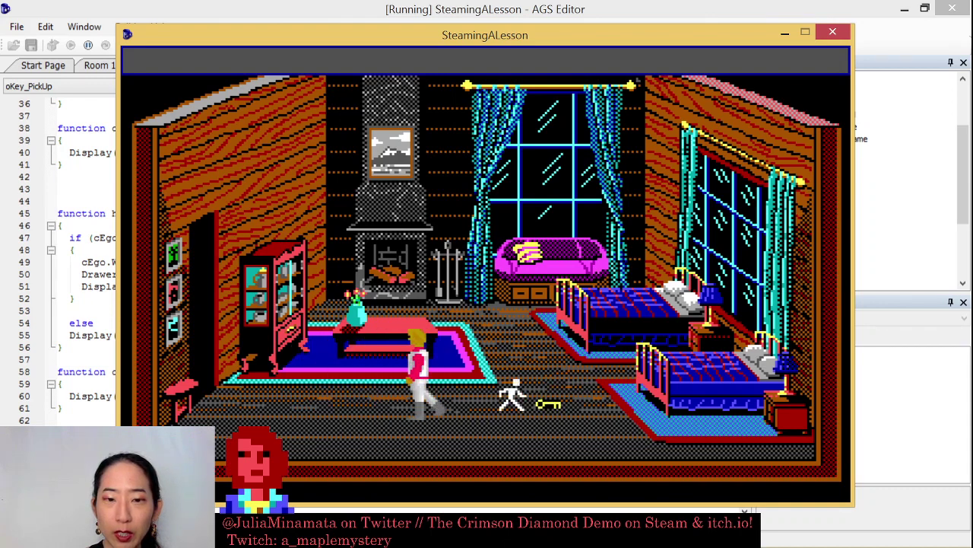
{"action": "left_click", "coordinate": [833, 32]}
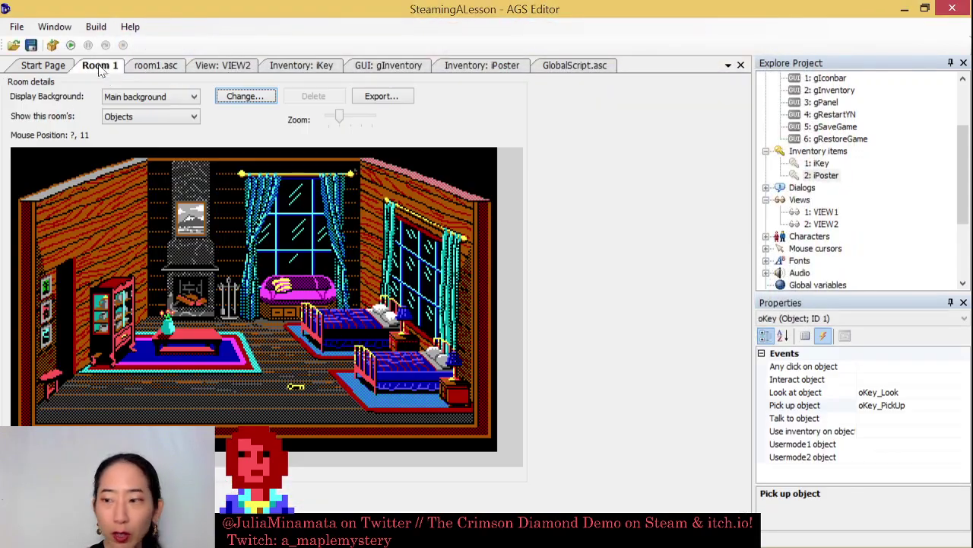
Create the oKey_Interact handler for the key's Interact object event, copy the oKey_PickUp statements into it, and save the script
{"action": "left_click", "coordinate": [100, 65]}
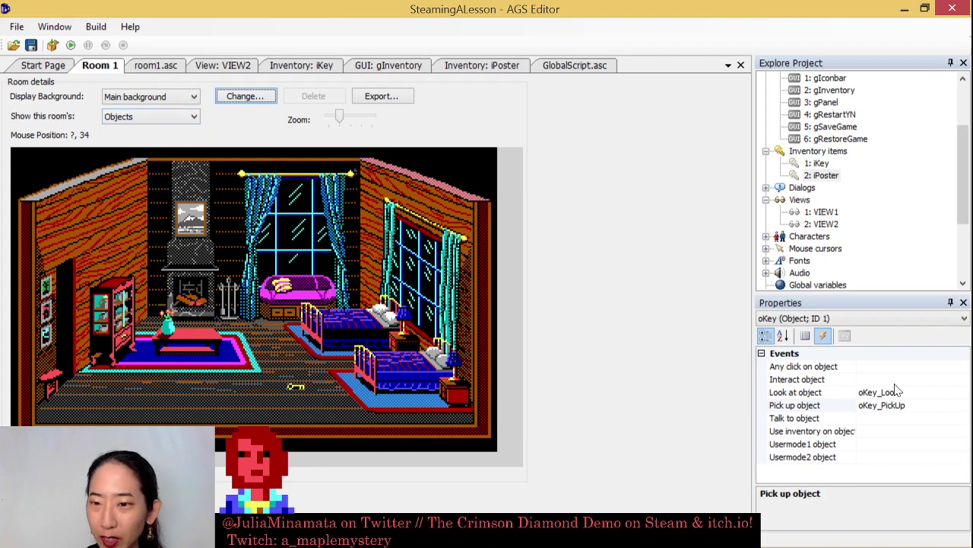
{"action": "left_click", "coordinate": [861, 378]}
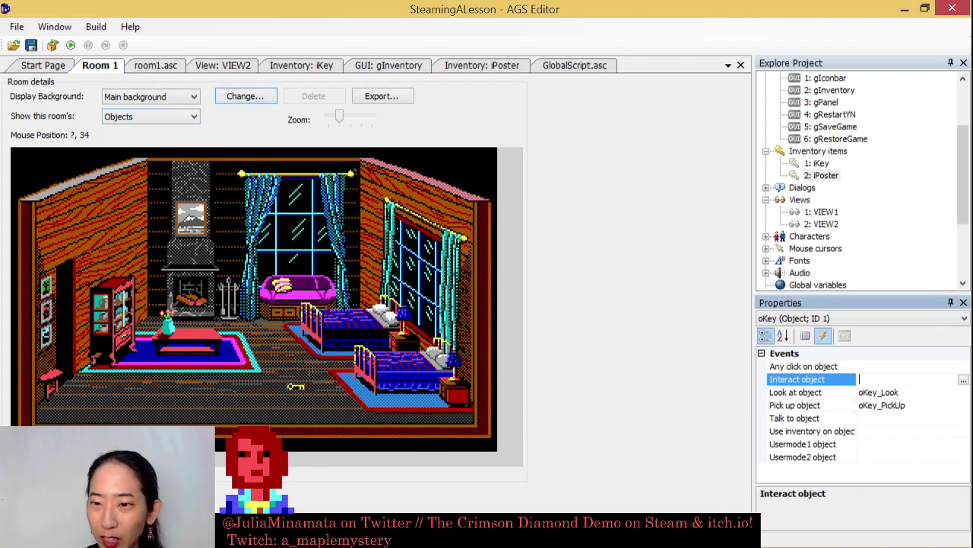
{"action": "left_click", "coordinate": [963, 380]}
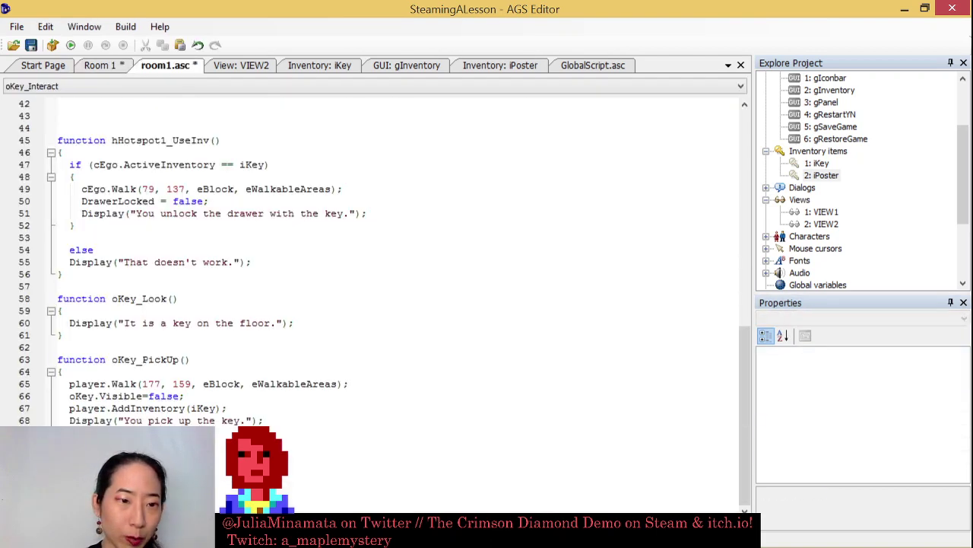
{"action": "left_click_drag", "start_coordinate": [69, 383], "coordinate": [263, 419]}
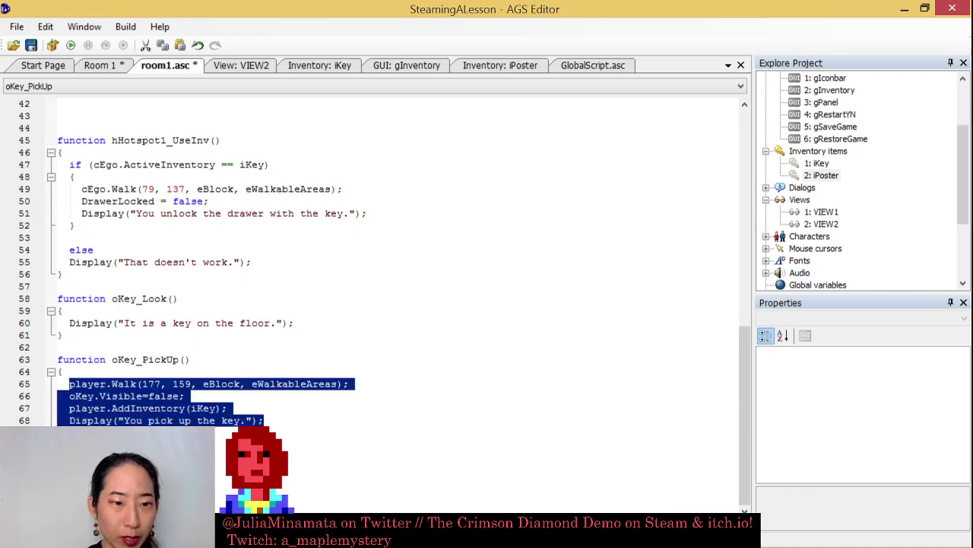
{"action": "left_click", "coordinate": [76, 456]}
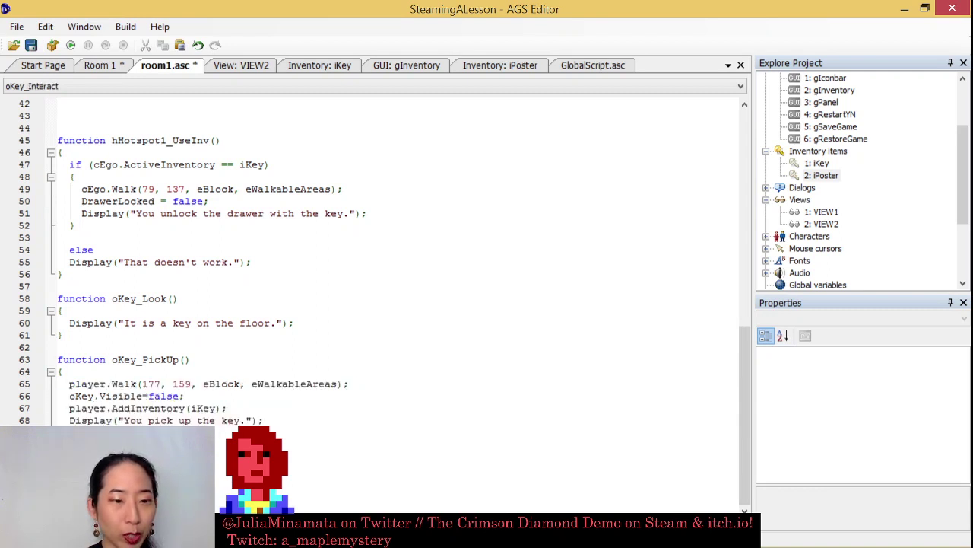
{"action": "key", "text": "ctrl+s"}
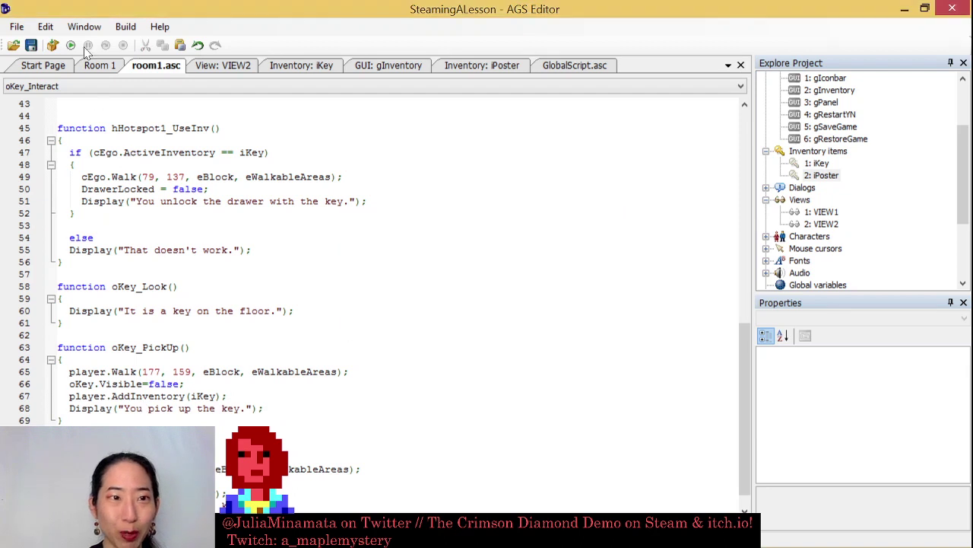
Run the game, pick up the floor key with the hand cursor, dismiss the message, walk the character away, and close the game
{"action": "left_click", "coordinate": [72, 45]}
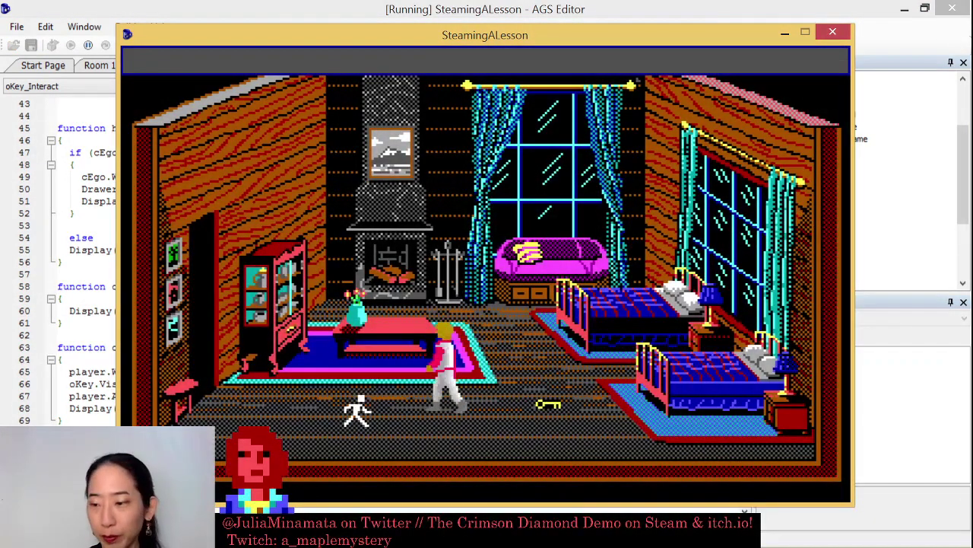
{"action": "right_click", "coordinate": [586, 391]}
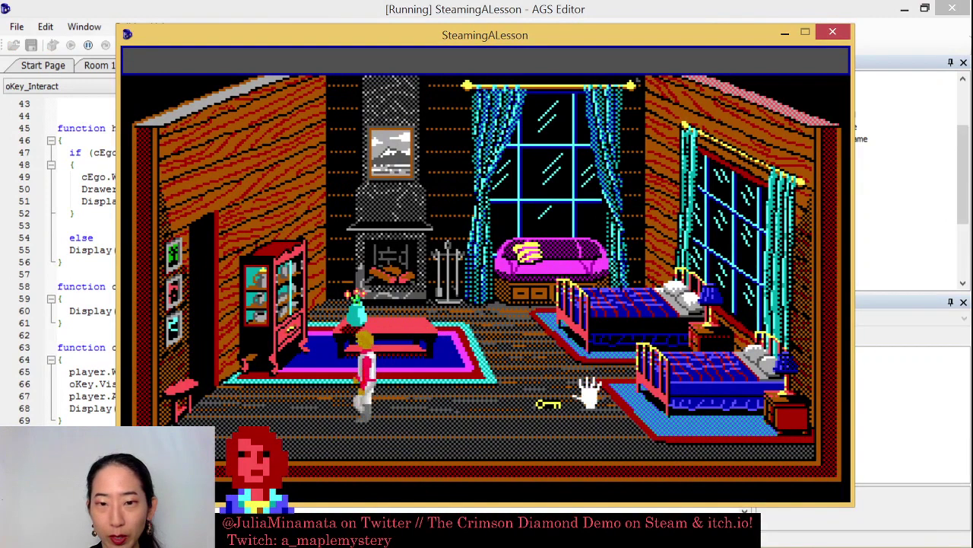
{"action": "left_click", "coordinate": [551, 411]}
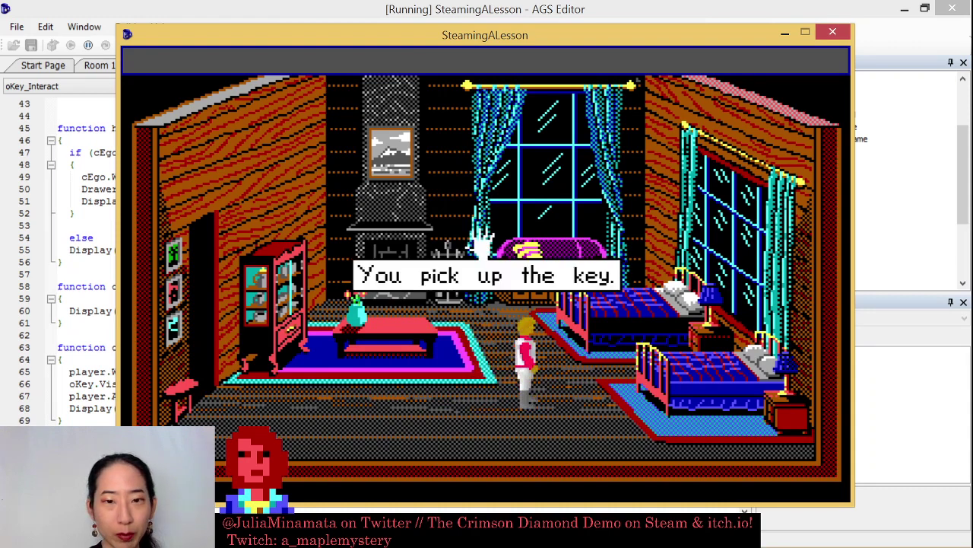
{"action": "left_click", "coordinate": [478, 245]}
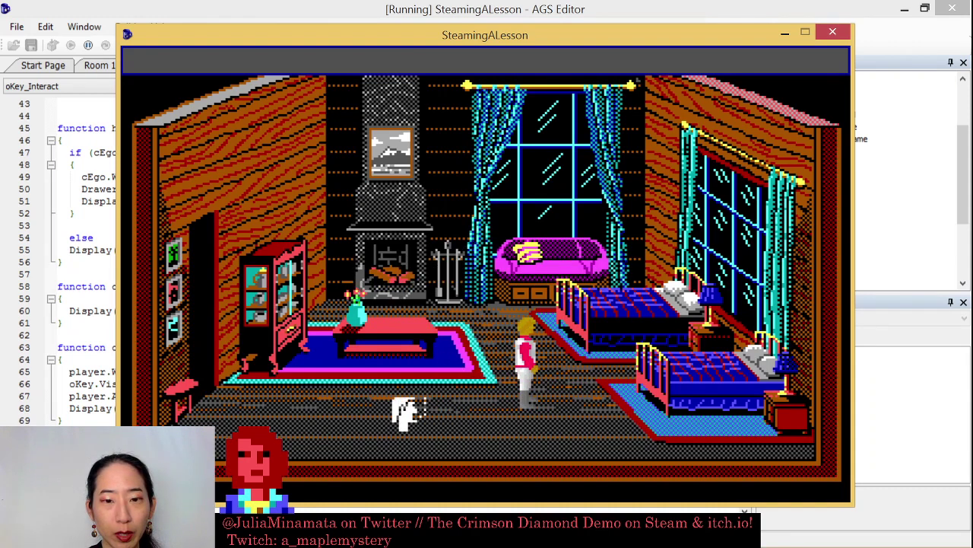
{"action": "left_click", "coordinate": [354, 394]}
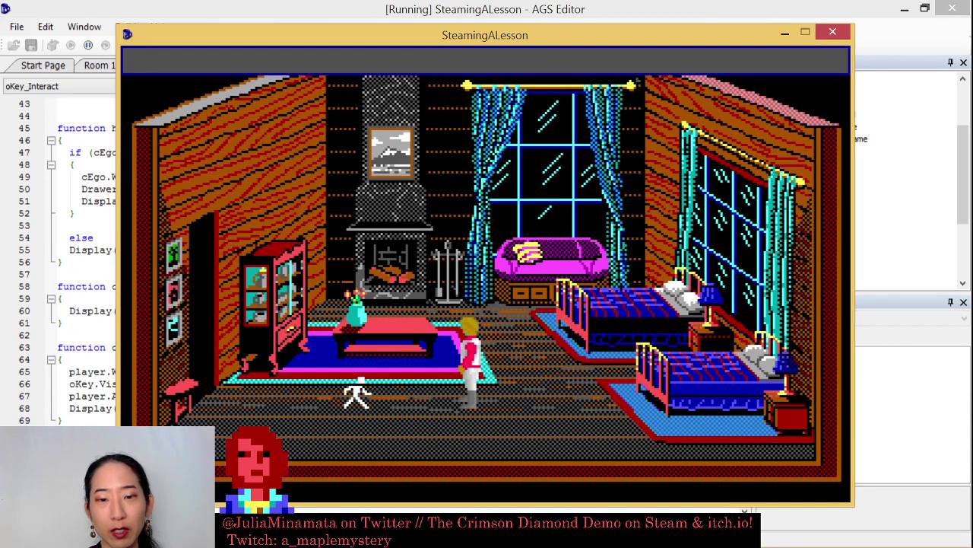
{"action": "right_click", "coordinate": [526, 419]}
{"action": "right_click", "coordinate": [524, 415]}
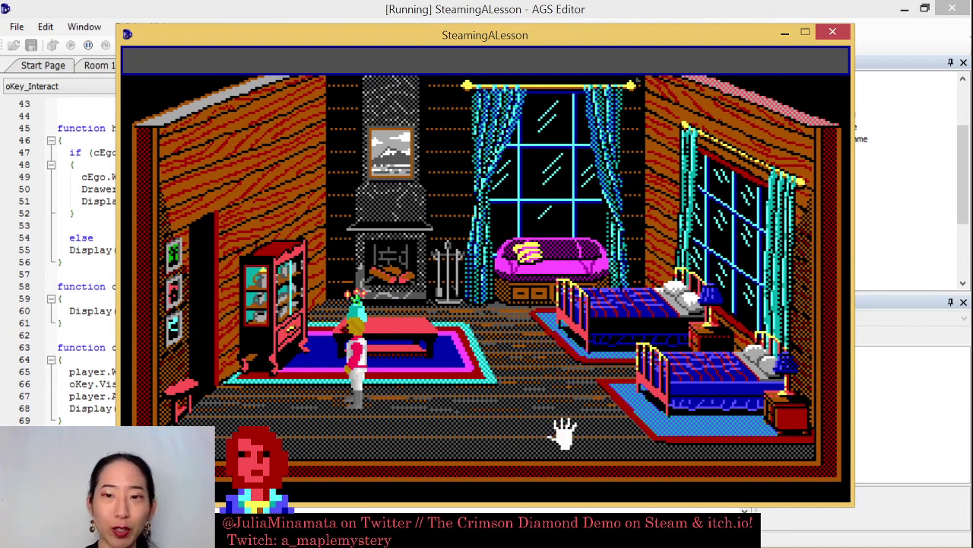
{"action": "left_click", "coordinate": [832, 32]}
Edit the body of the oKey_Interact function, return to the Room 1 editor, and save the project
{"action": "scroll", "coordinate": [373, 259], "scroll_direction": "down", "scroll_amount": 1}
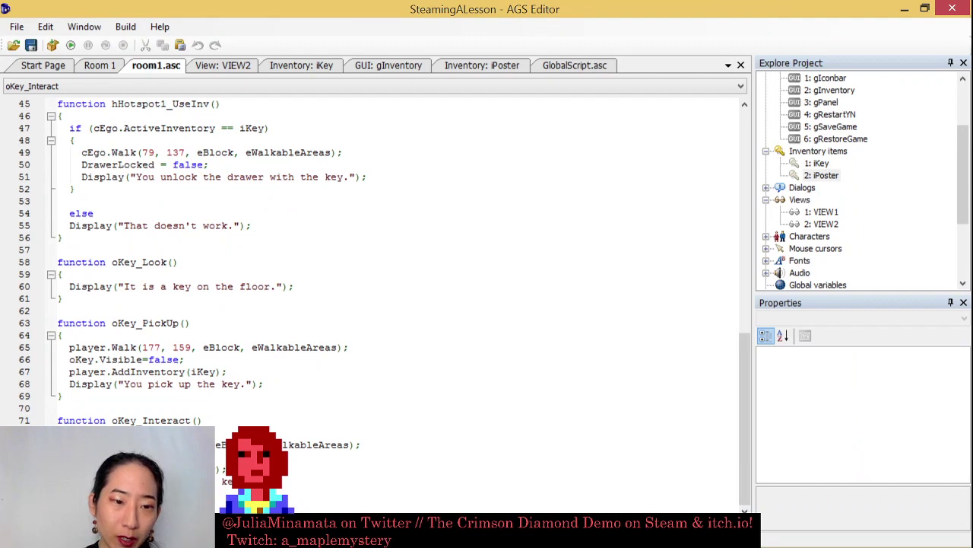
{"action": "key", "text": "Return"}
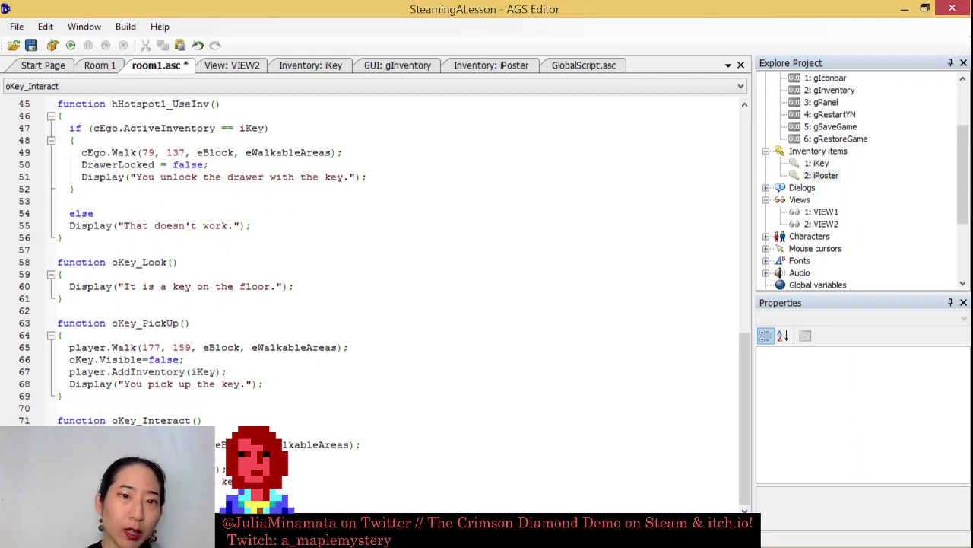
{"action": "left_click", "coordinate": [103, 66]}
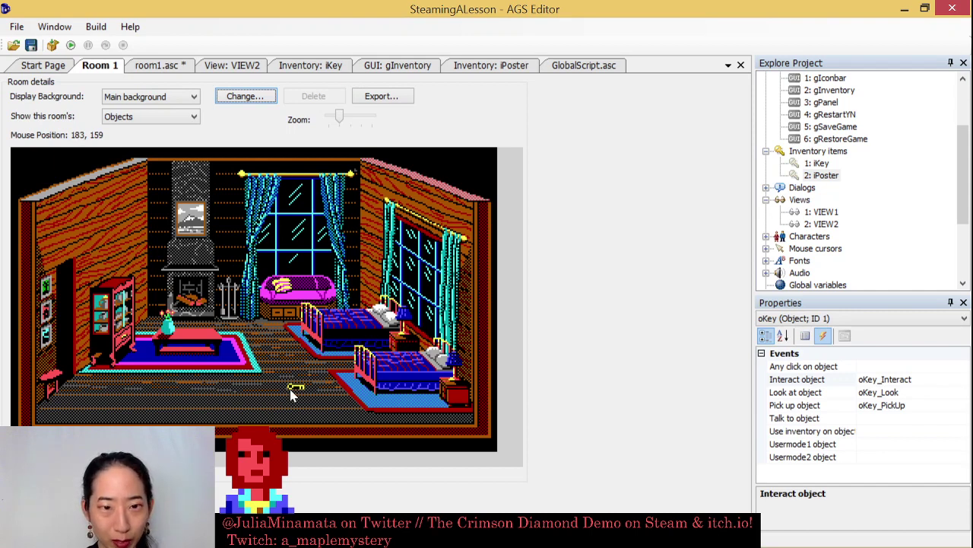
{"action": "key", "text": "ctrl+s"}
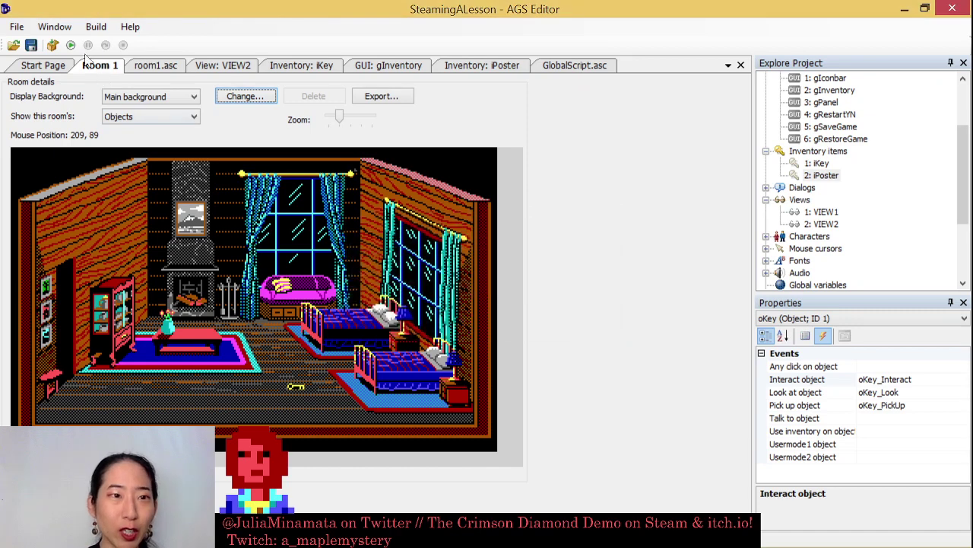
Run the game, use the hand cursor on the floor key, and check the inventory window before closing it
{"action": "left_click", "coordinate": [70, 45]}
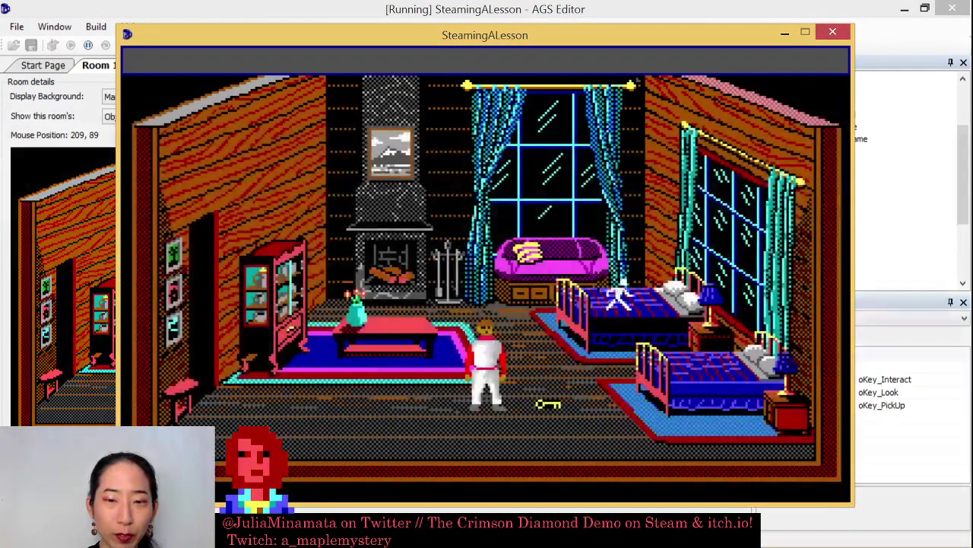
{"action": "left_click", "coordinate": [548, 406]}
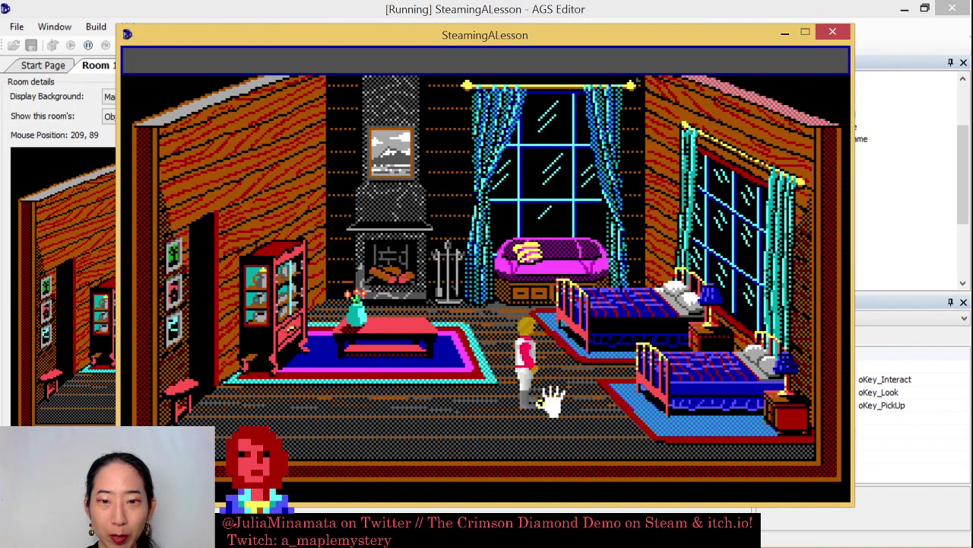
{"action": "left_click", "coordinate": [448, 76]}
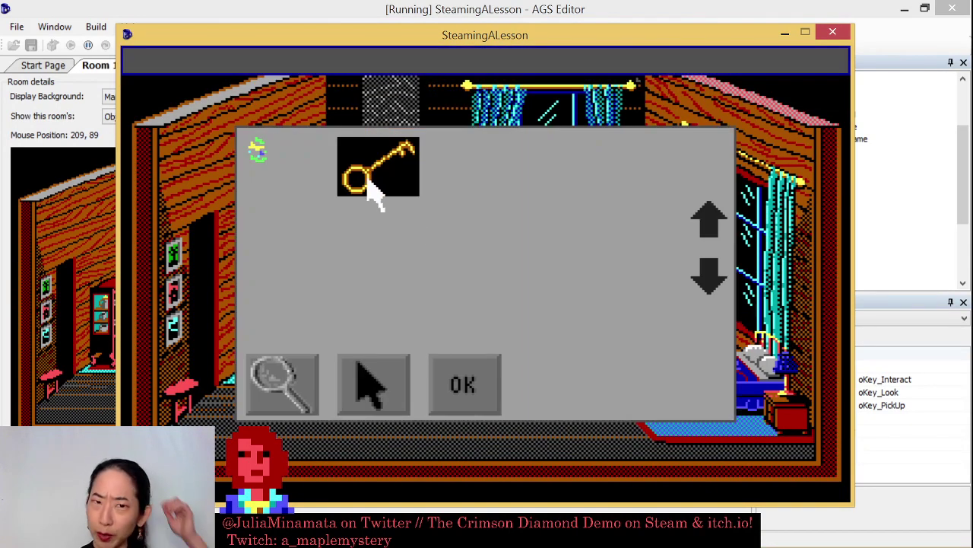
{"action": "left_click", "coordinate": [465, 388]}
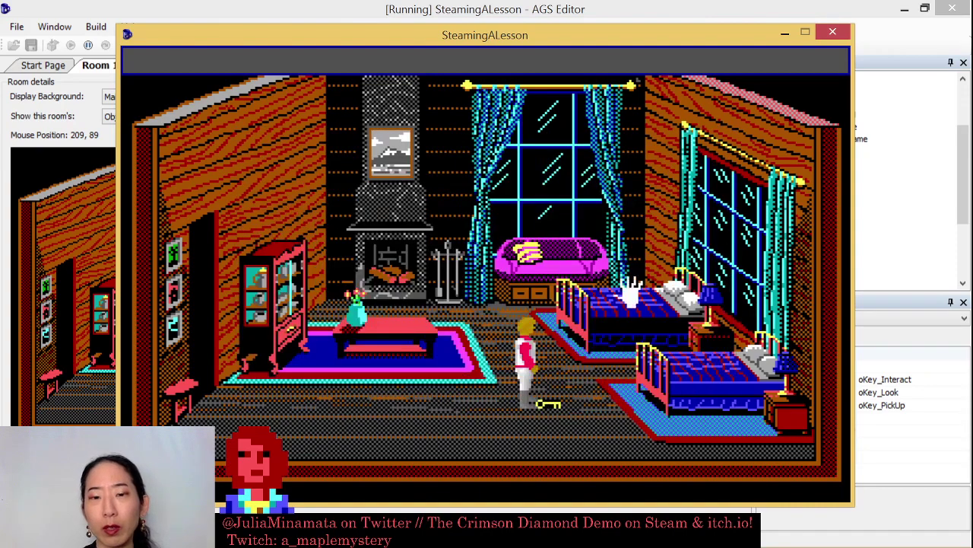
Use the hand cursor on the floor key again, walk the character away from it, and close the game
{"action": "left_click", "coordinate": [543, 403]}
{"action": "left_click", "coordinate": [545, 403]}
{"action": "right_click", "coordinate": [473, 404]}
{"action": "left_click", "coordinate": [473, 401]}
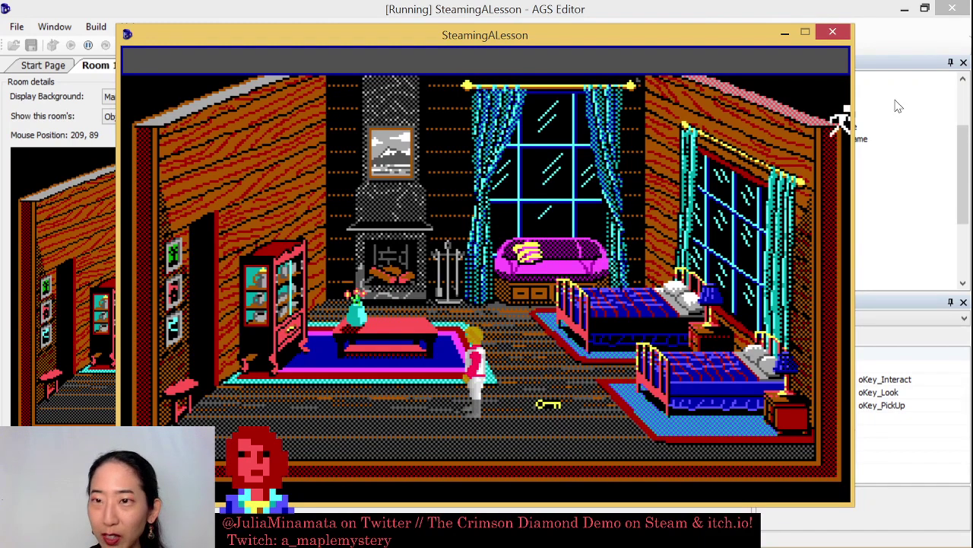
{"action": "left_click", "coordinate": [833, 31]}
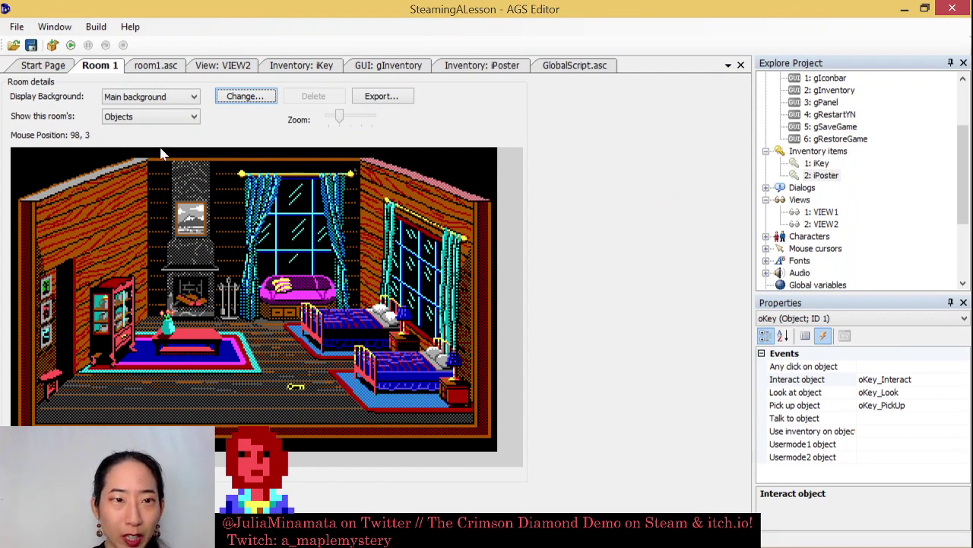
Add the condition if (player.HasInventory(iKey)==false) with an opening brace at the start of oKey_Interact in the room script
{"action": "left_click", "coordinate": [156, 66]}
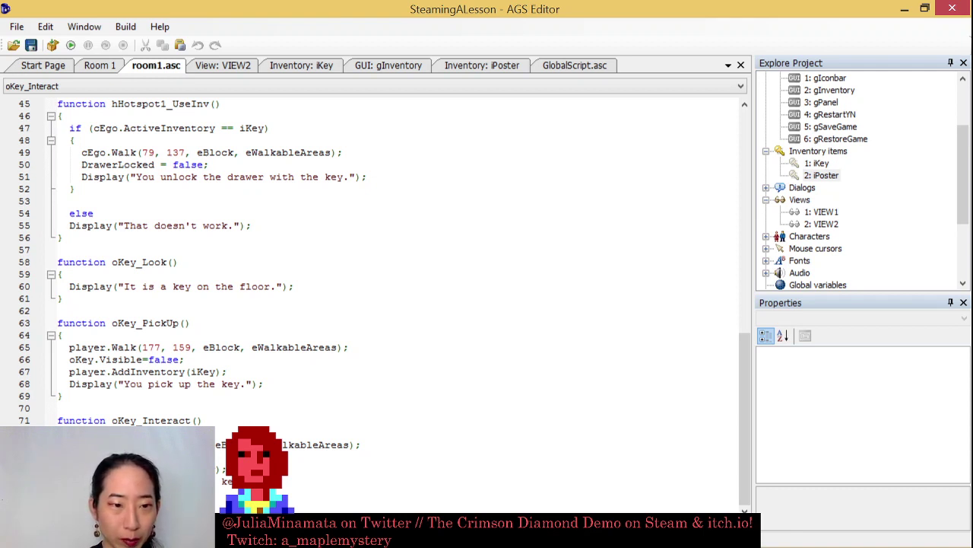
{"action": "key", "text": "Return"}
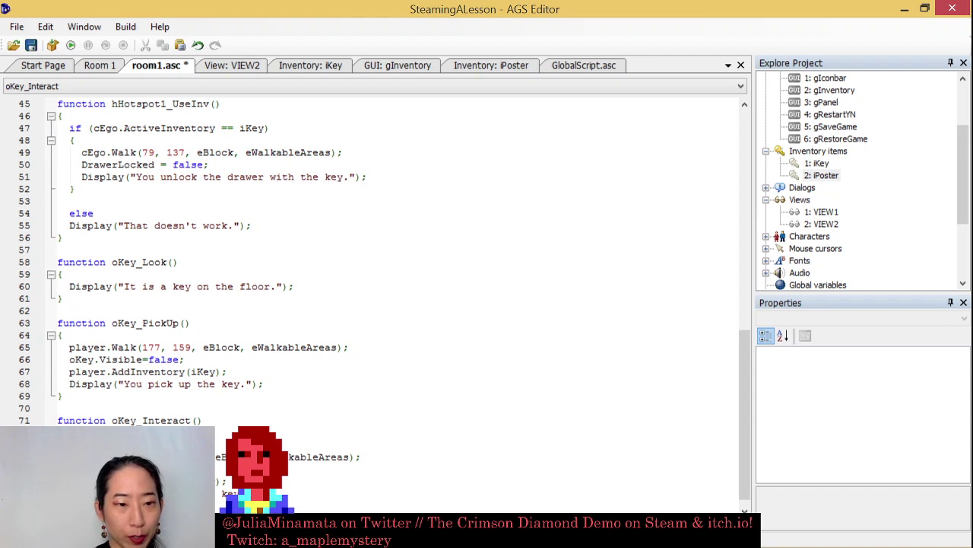
{"action": "type", "text": "oKey."}
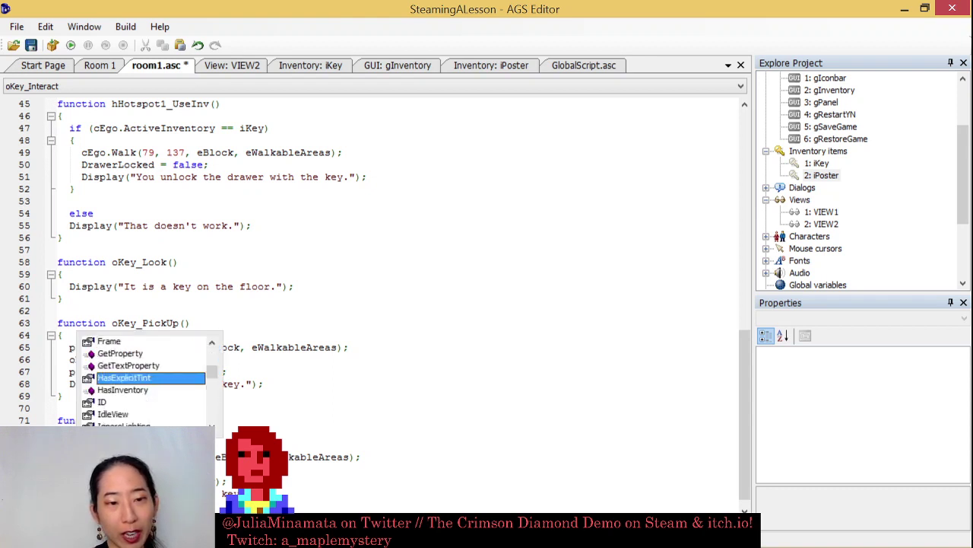
{"action": "type", "text": "HasInventory(iK"}
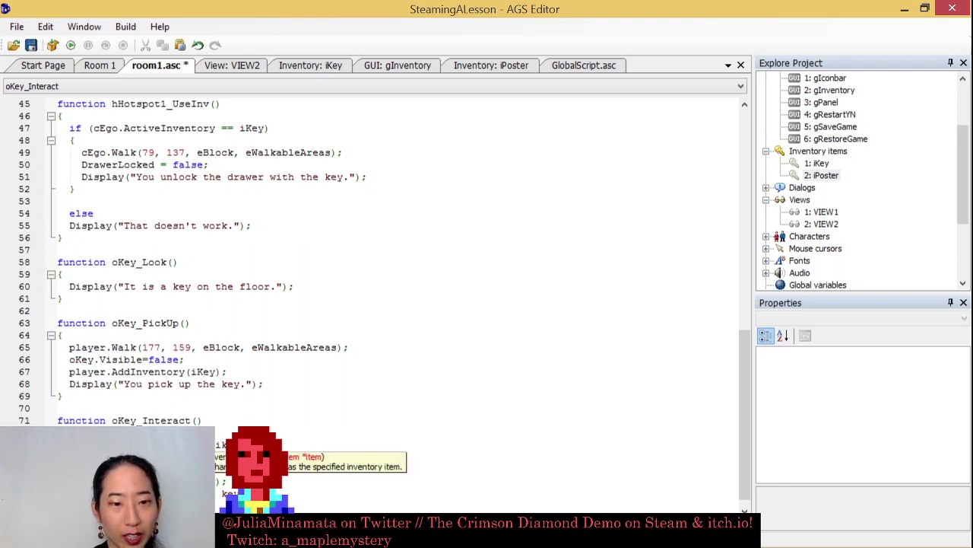
{"action": "type", "text": "ey)"}
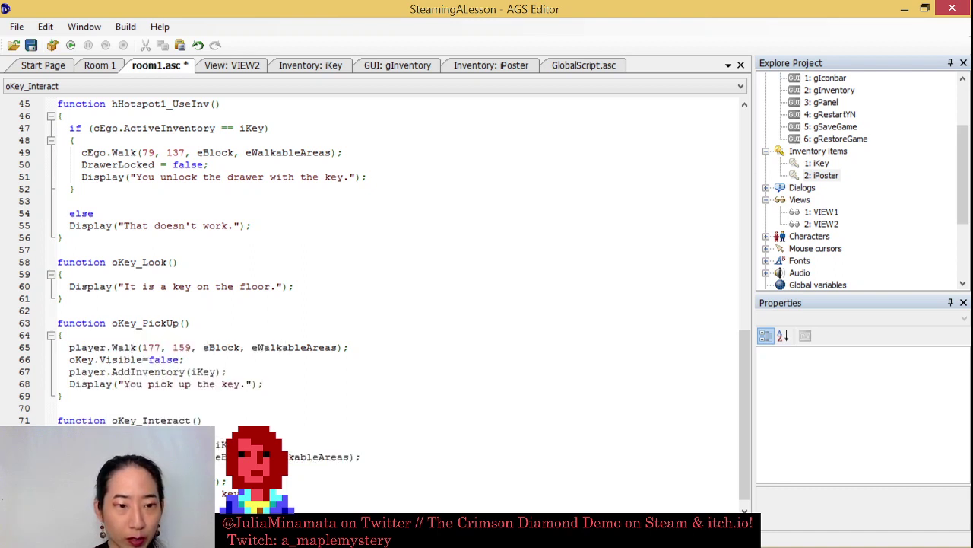
{"action": "key", "text": "Return"}
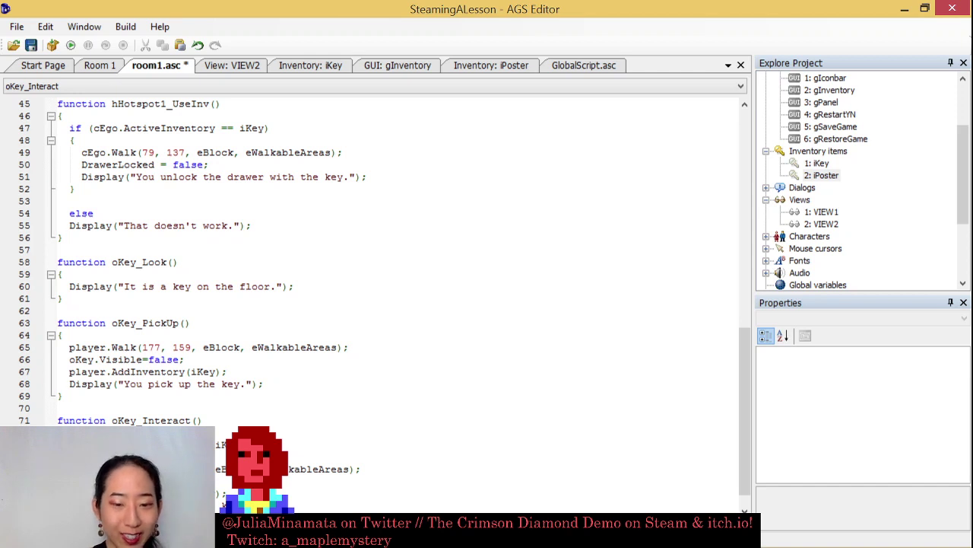
{"action": "type", "text": "false"}
Complete the code below the condition in oKey_Interact with a further Display message, and save the script
{"action": "scroll", "coordinate": [380, 304], "scroll_direction": "down", "scroll_amount": 1}
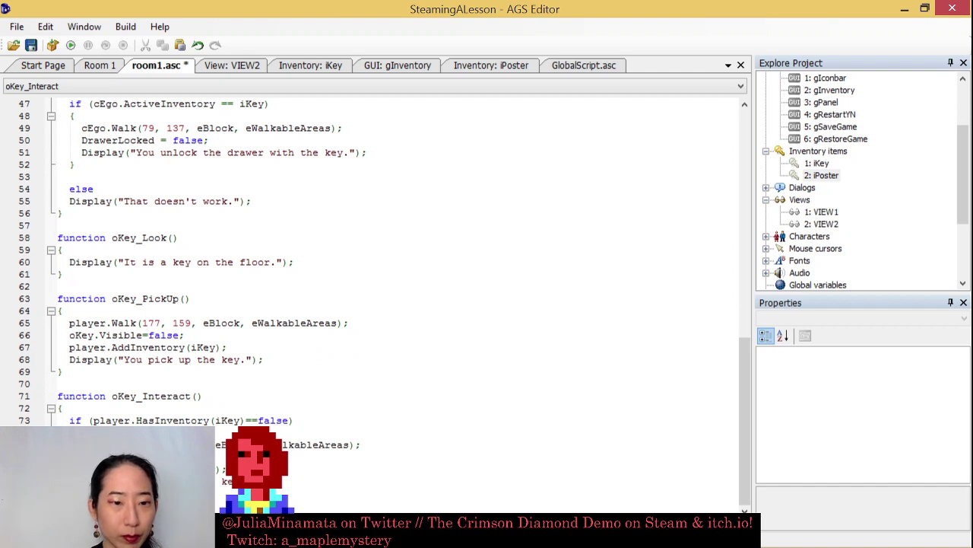
{"action": "scroll", "coordinate": [381, 292], "scroll_direction": "down", "scroll_amount": 1}
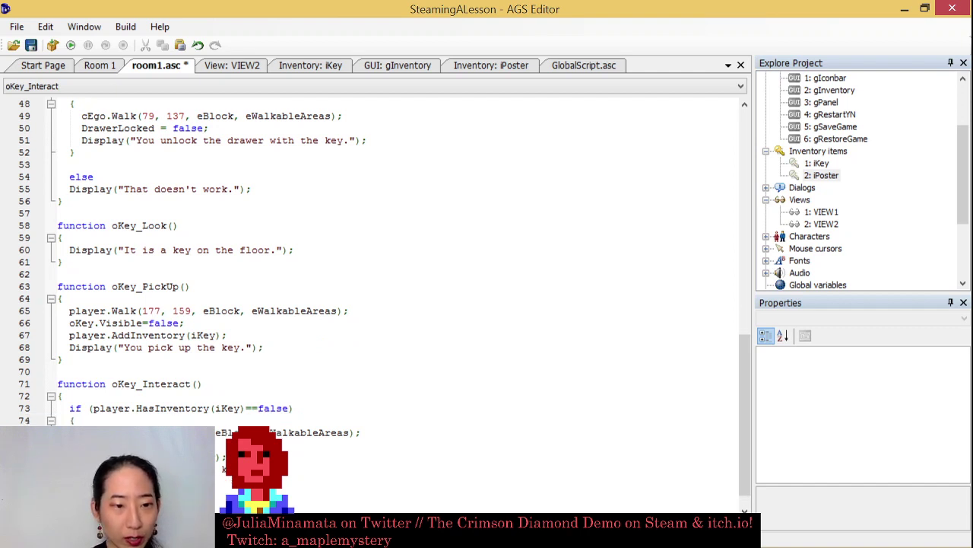
{"action": "scroll", "coordinate": [380, 292], "scroll_direction": "down", "scroll_amount": 1}
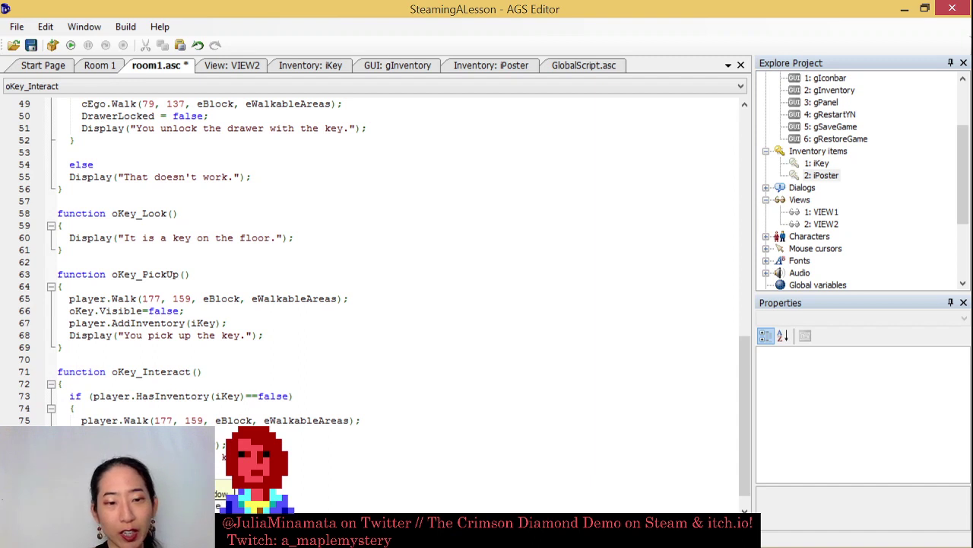
{"action": "key", "text": "ctrl+s"}
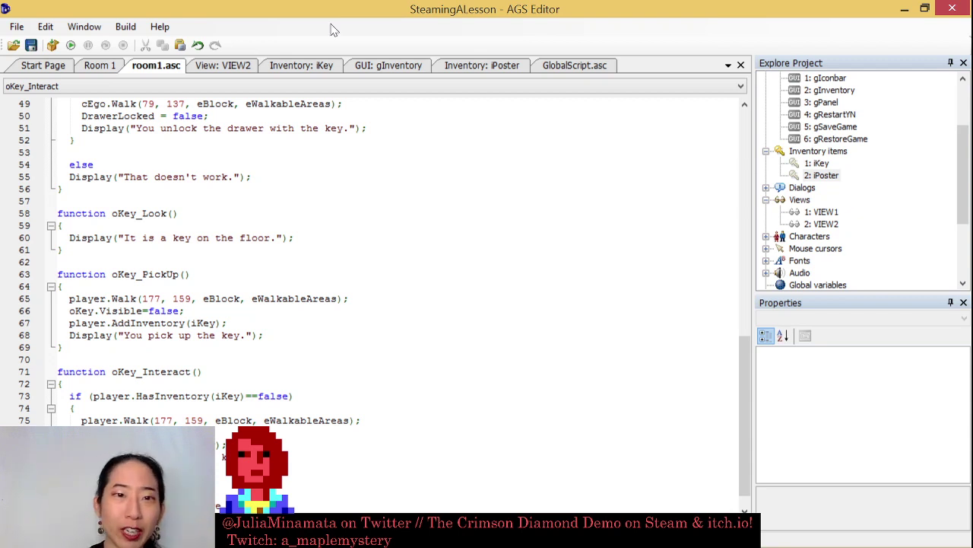
Review the PlayerStartsWithItem property of the iKey inventory item and return to the room script
{"action": "left_click", "coordinate": [299, 68]}
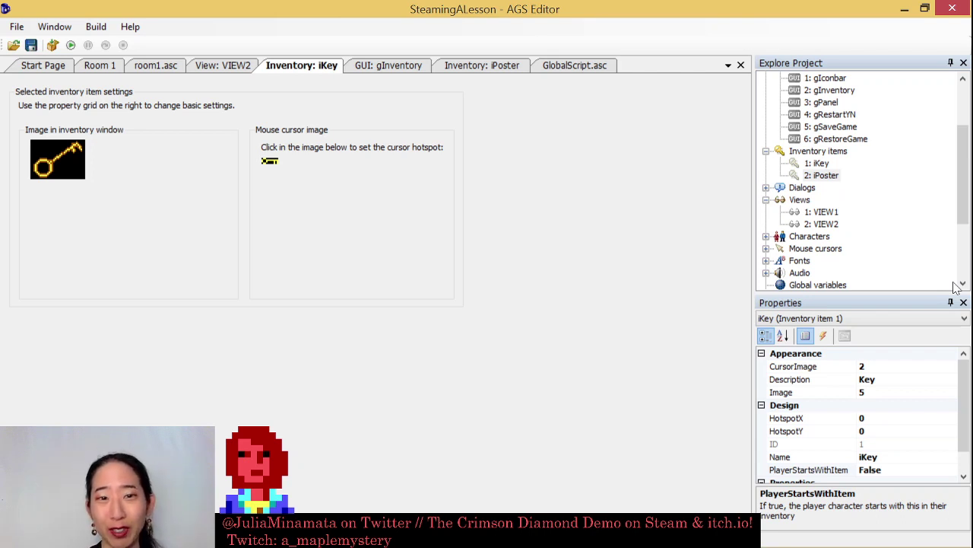
{"action": "mouse_move", "coordinate": [960, 415]}
{"action": "left_mouse_down"}
{"action": "mouse_move", "coordinate": [970, 447]}
{"action": "mouse_move", "coordinate": [962, 397]}
{"action": "left_mouse_up"}
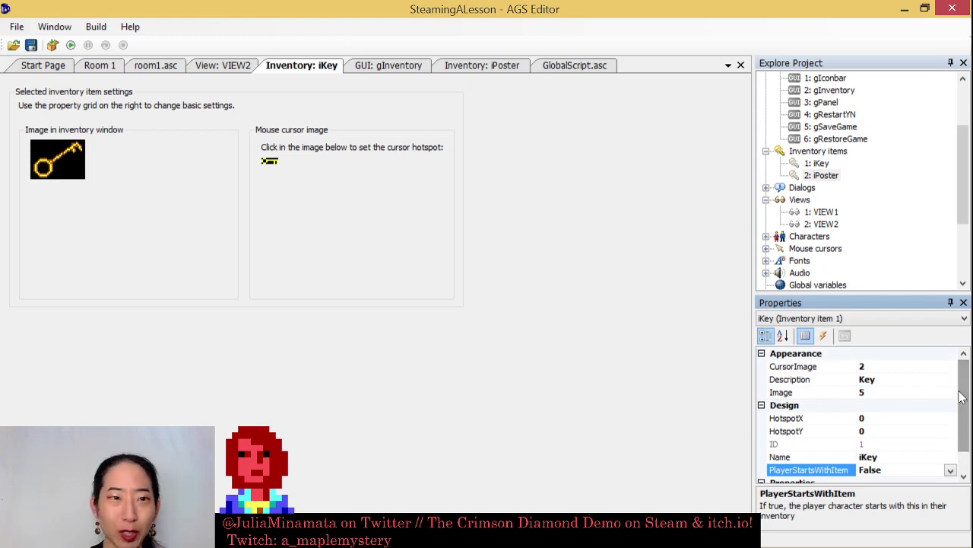
{"action": "left_click", "coordinate": [156, 66]}
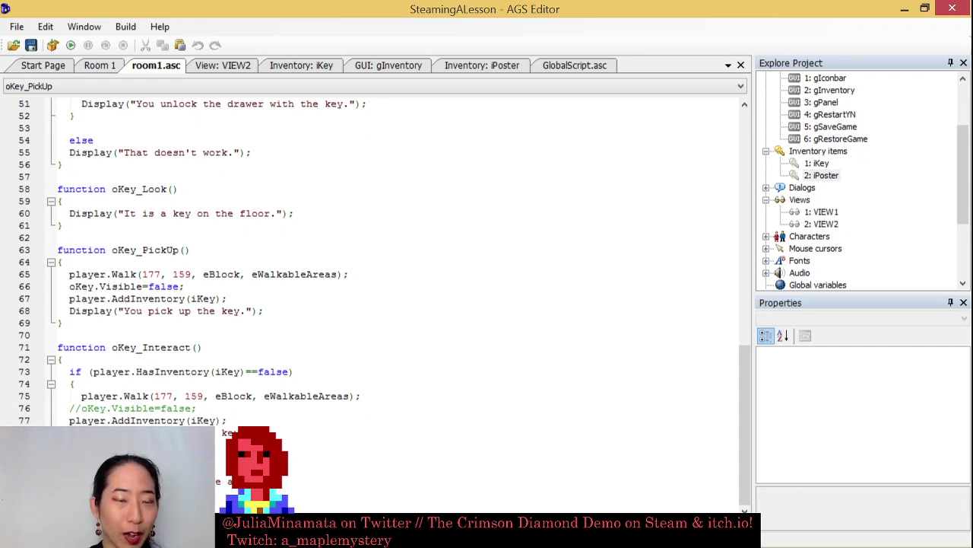
Run the game and use the hand cursor on the floor key to pick it up
{"action": "left_click", "coordinate": [71, 45]}
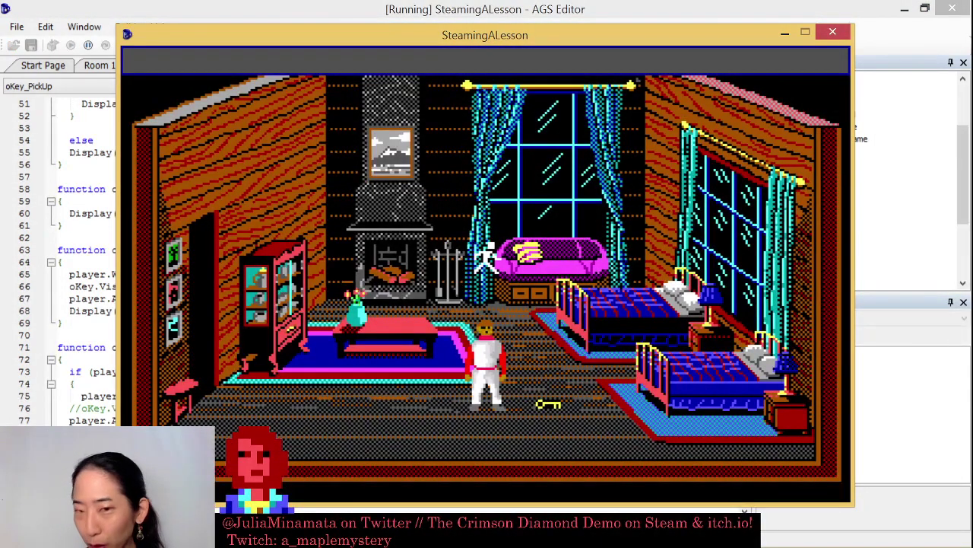
{"action": "right_click", "coordinate": [495, 300]}
{"action": "right_click", "coordinate": [543, 426]}
{"action": "left_click", "coordinate": [548, 404]}
{"action": "left_click", "coordinate": [441, 414]}
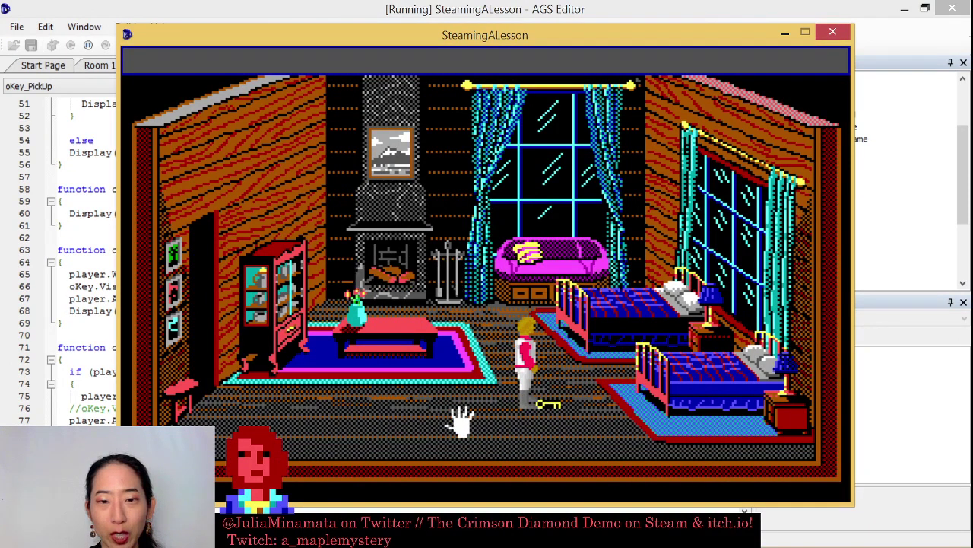
Use the hand cursor on the floor key several more times to test the inventory check, and close the game
{"action": "left_click", "coordinate": [549, 411]}
{"action": "left_click", "coordinate": [554, 403]}
{"action": "left_click", "coordinate": [551, 395]}
{"action": "left_click", "coordinate": [451, 419]}
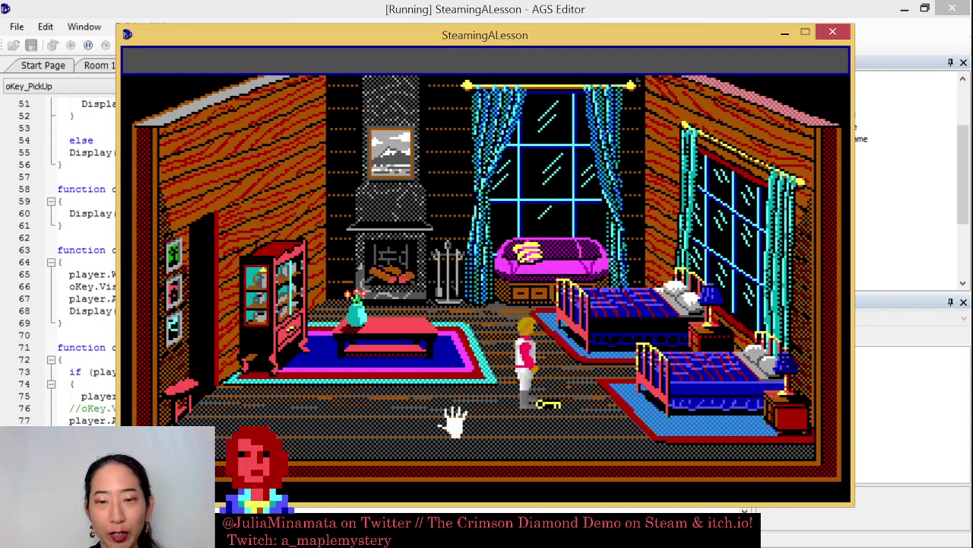
{"action": "left_click", "coordinate": [548, 400]}
{"action": "left_click", "coordinate": [525, 435]}
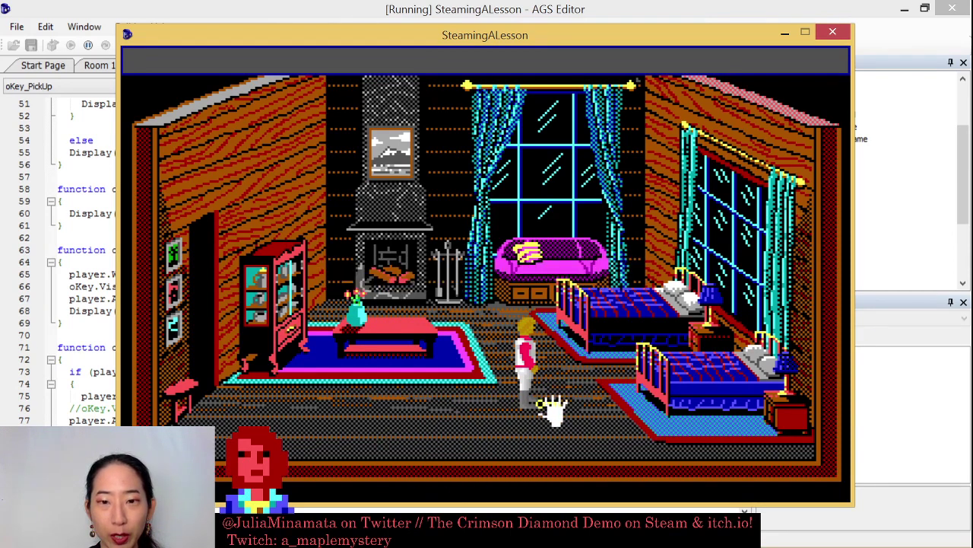
{"action": "left_click", "coordinate": [552, 398]}
{"action": "left_click", "coordinate": [456, 408]}
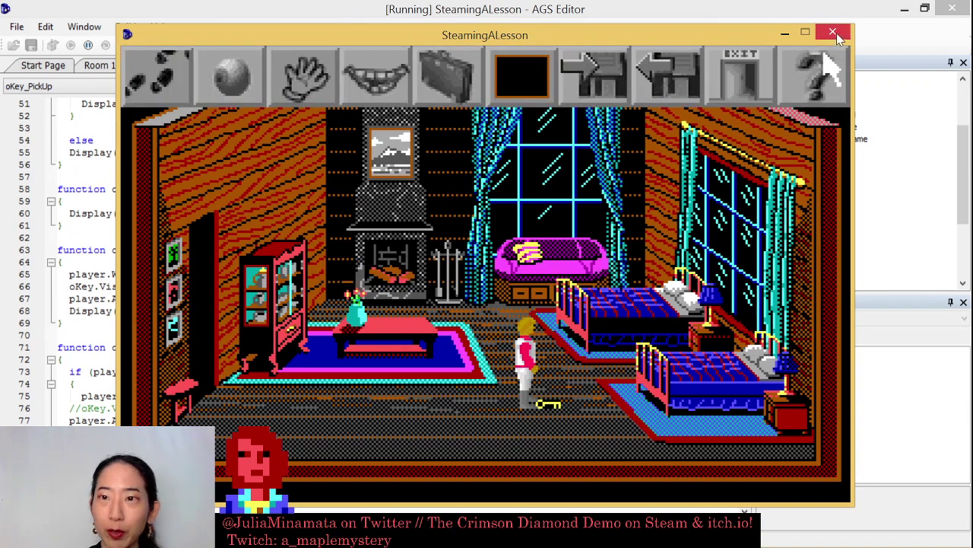
{"action": "left_click", "coordinate": [833, 32]}
Set "Display multiple icons for multiple items" to True in General Settings, and briefly run and close the game
{"action": "left_click_drag", "start_coordinate": [963, 167], "coordinate": [962, 126]}
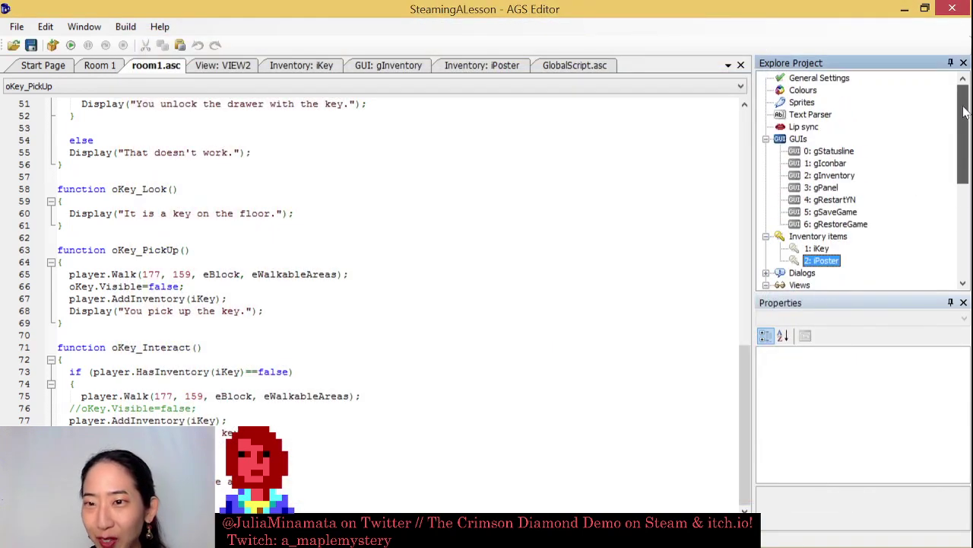
{"action": "left_click", "coordinate": [817, 79]}
{"action": "double_click", "coordinate": [818, 79]}
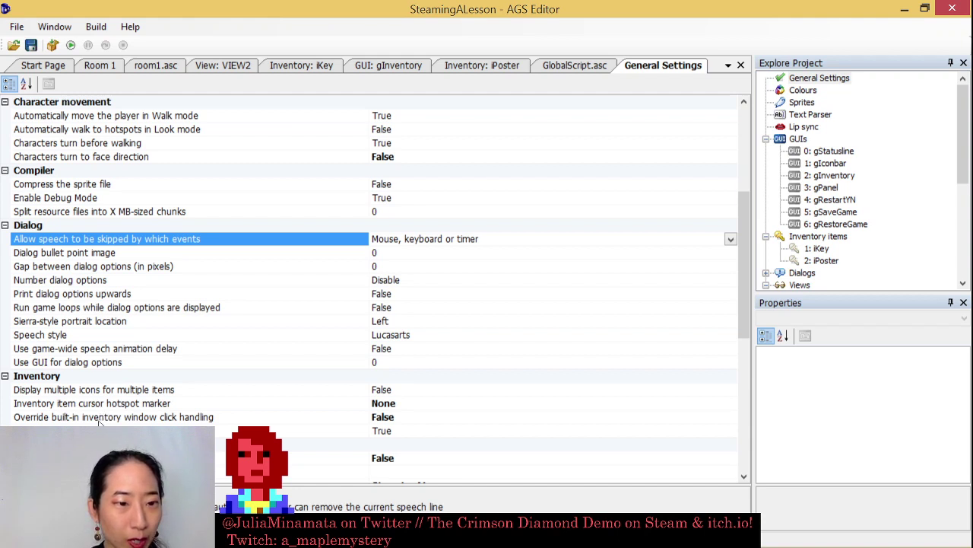
{"action": "left_click", "coordinate": [411, 390]}
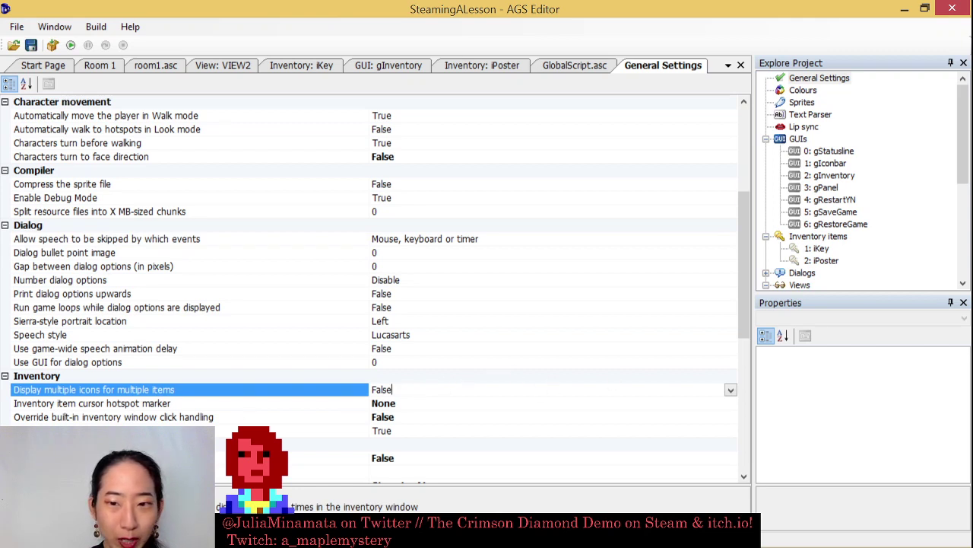
{"action": "left_click", "coordinate": [731, 389]}
{"action": "left_click", "coordinate": [462, 403]}
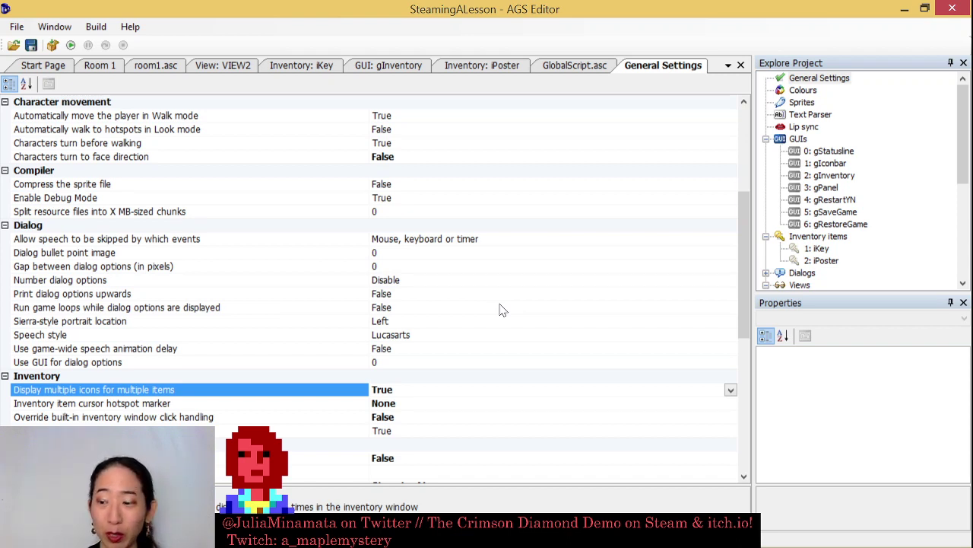
{"action": "left_click", "coordinate": [71, 45]}
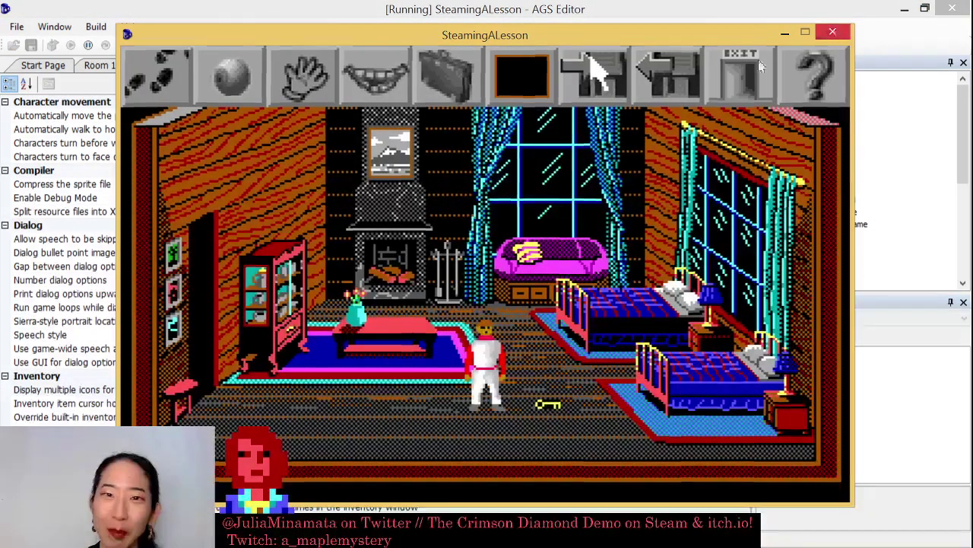
{"action": "left_click", "coordinate": [832, 34]}
Comment out the iKey inventory condition and its opening brace in oKey_Interact, and run the game
{"action": "left_click", "coordinate": [149, 65]}
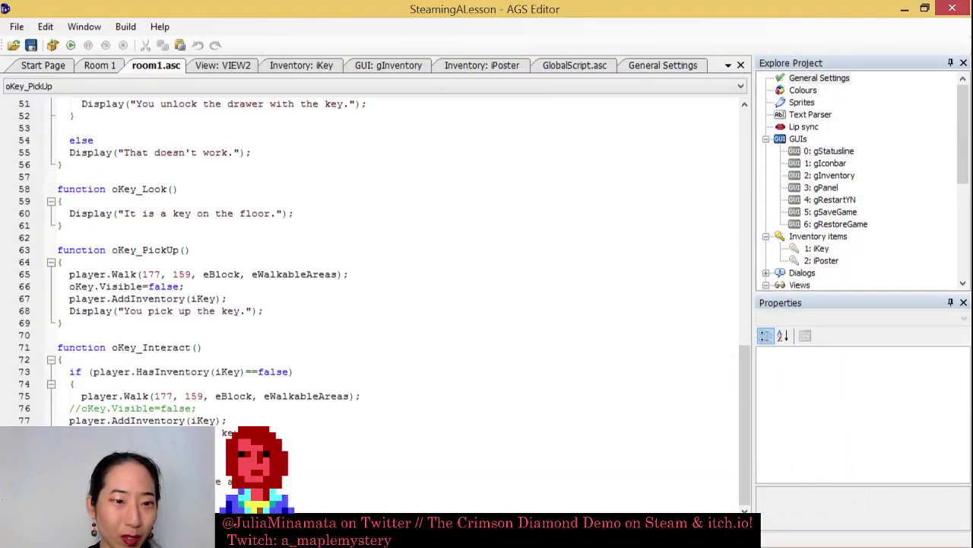
{"action": "left_click", "coordinate": [70, 371]}
{"action": "type", "text": "//"}
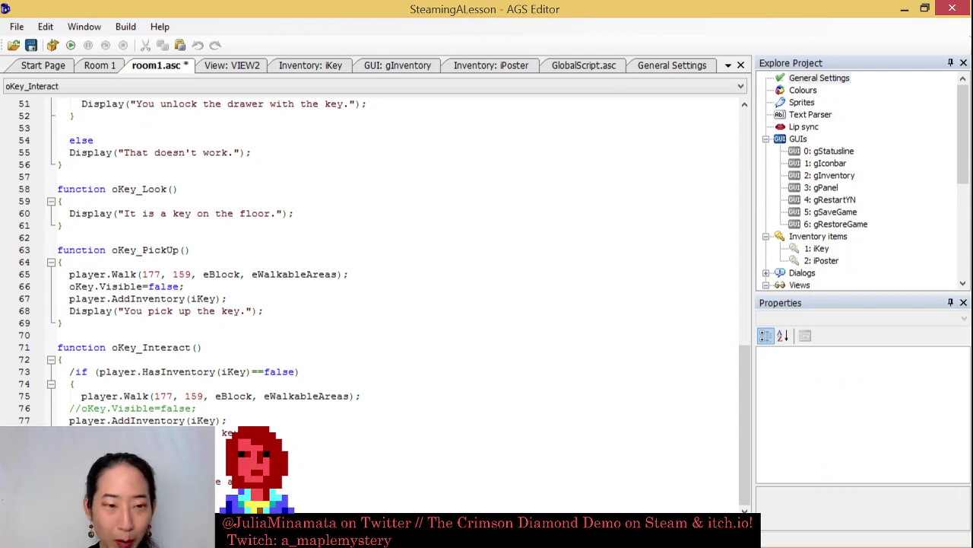
{"action": "left_click", "coordinate": [70, 383]}
{"action": "type", "text": "//"}
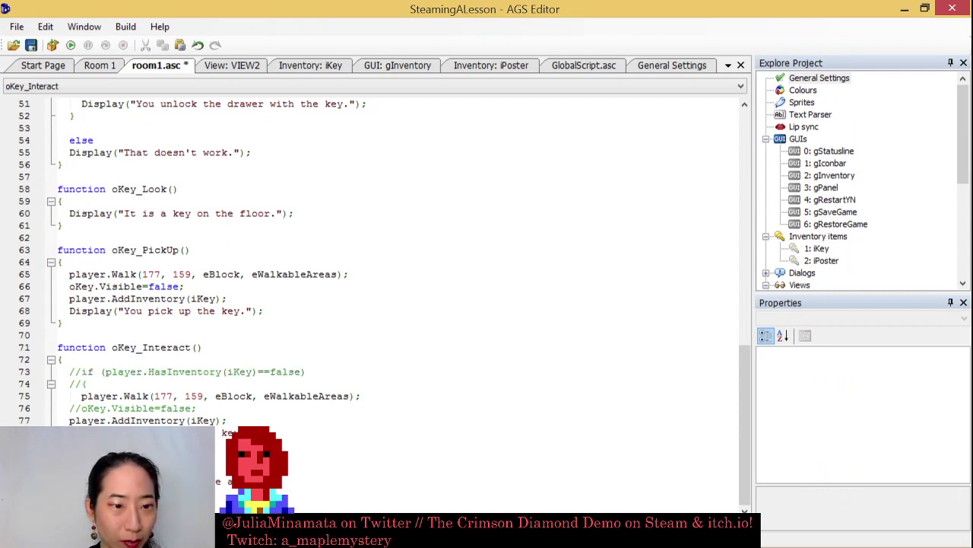
{"action": "left_click", "coordinate": [70, 45]}
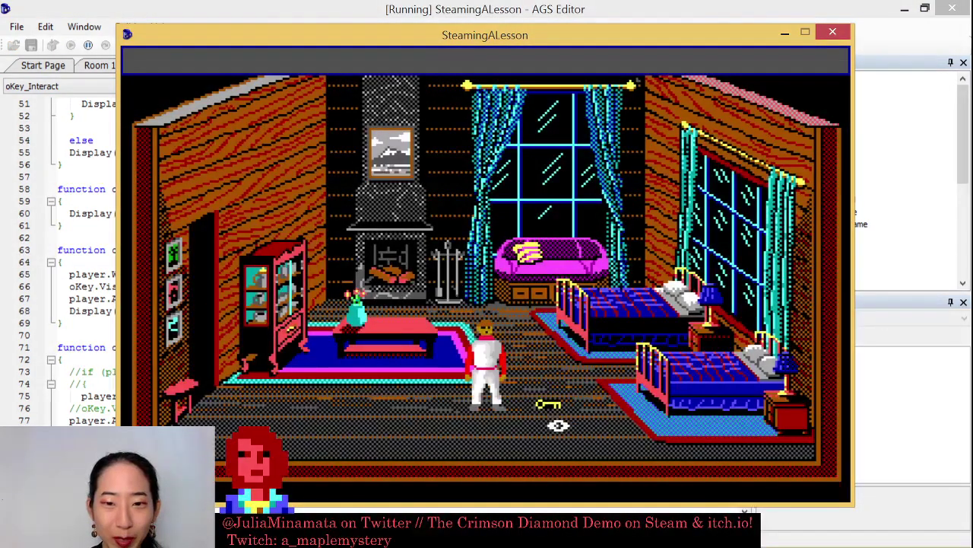
Test picking up the floor key repeatedly in the running game and check the player's inventory
{"action": "left_click", "coordinate": [544, 409]}
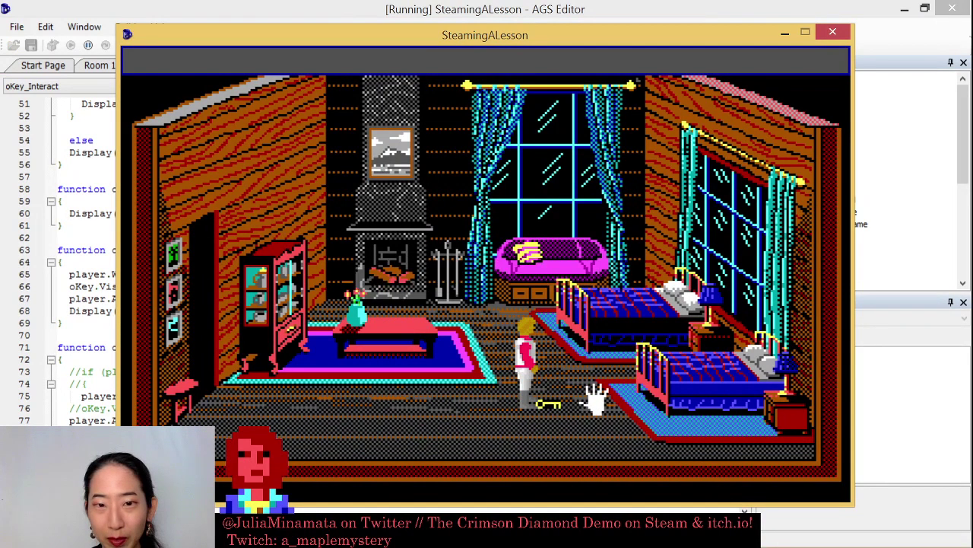
{"action": "left_click", "coordinate": [546, 409]}
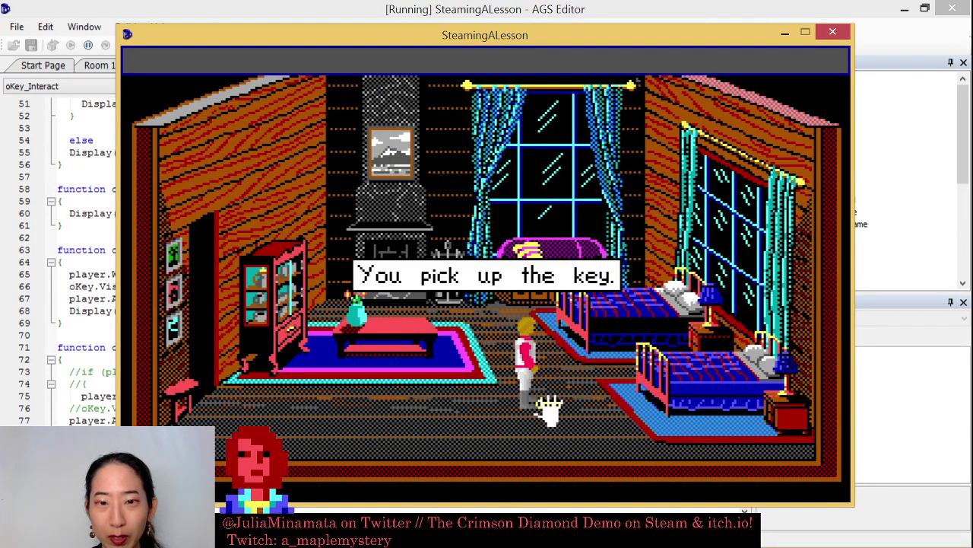
{"action": "left_click", "coordinate": [560, 410]}
{"action": "mouse_move", "coordinate": [572, 71]}
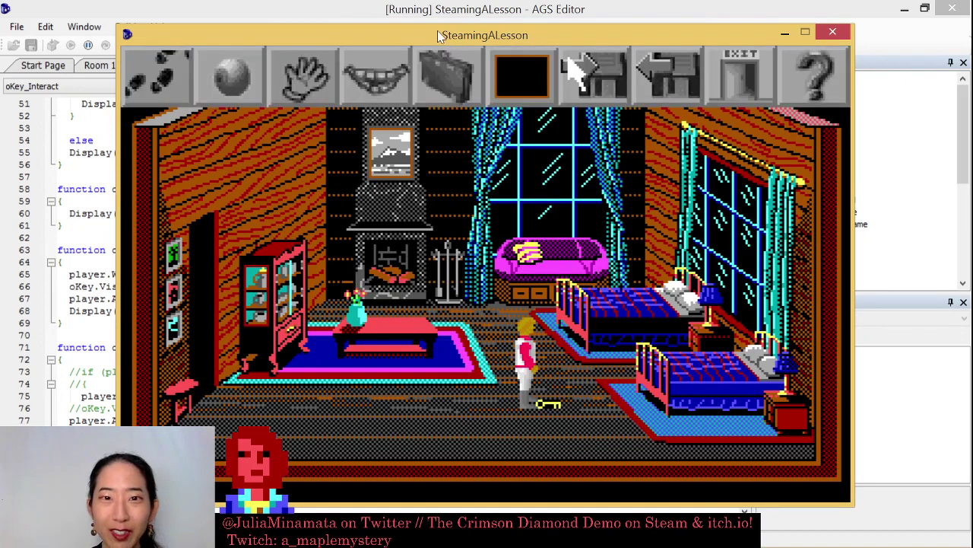
{"action": "left_click", "coordinate": [457, 87]}
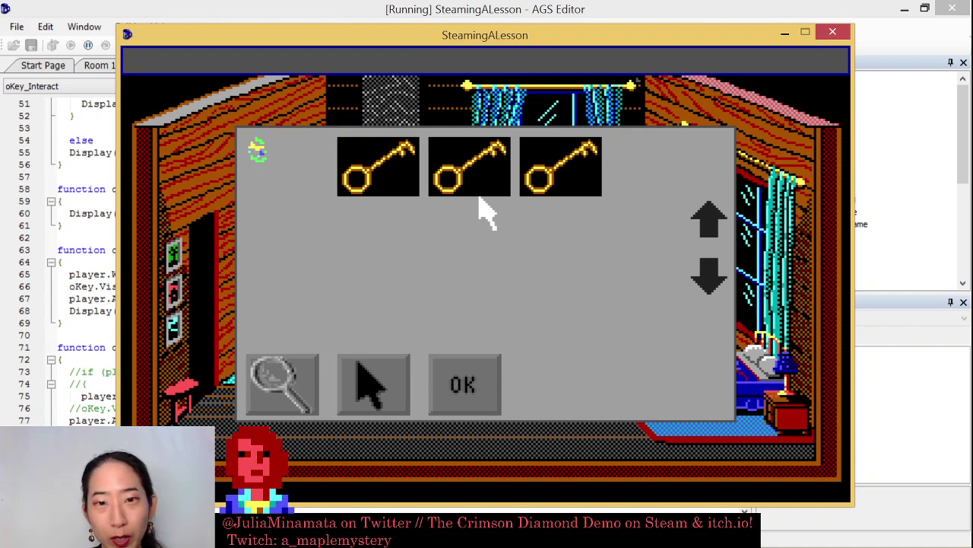
{"action": "left_click", "coordinate": [470, 389]}
Pick up the floor key again, recheck the inventory for duplicates, and close the test game
{"action": "left_click", "coordinate": [545, 402]}
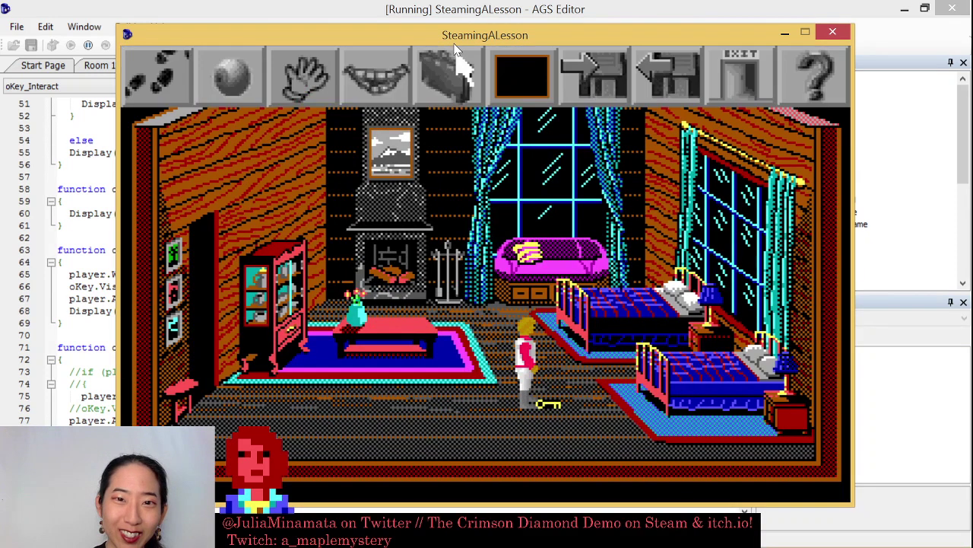
{"action": "left_click", "coordinate": [457, 84]}
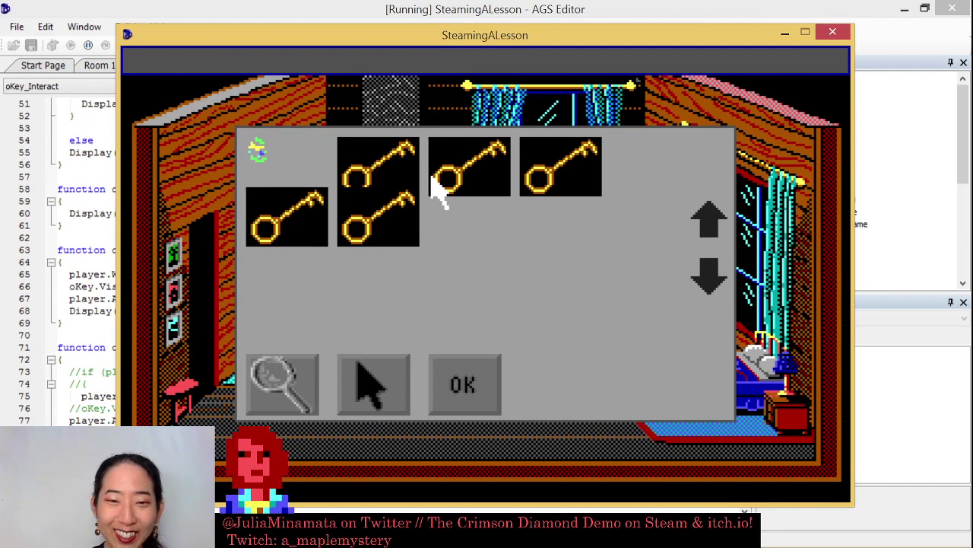
{"action": "left_click", "coordinate": [463, 385]}
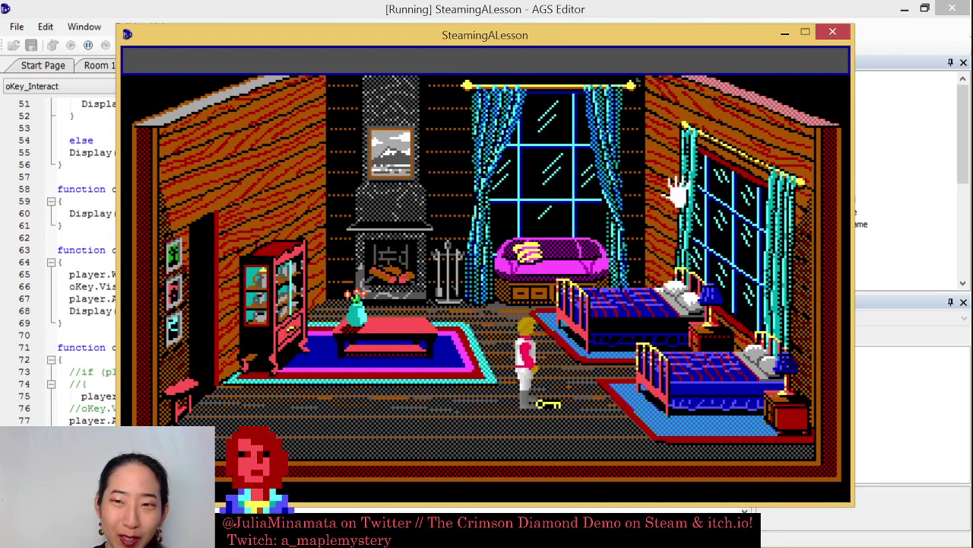
{"action": "mouse_move", "coordinate": [823, 62]}
{"action": "left_click", "coordinate": [833, 32]}
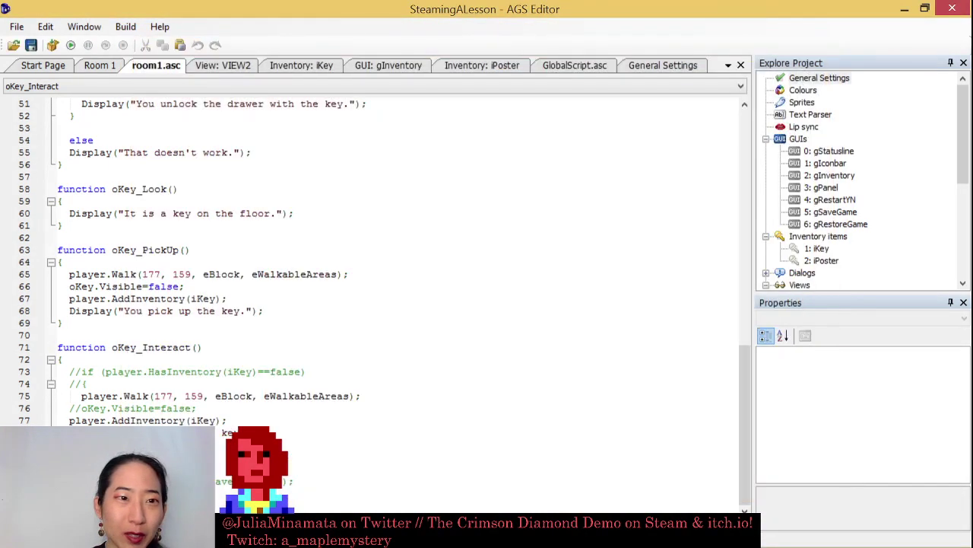
Set "Display multiple icons for multiple items" to False in the General Settings inventory options
{"action": "left_click", "coordinate": [677, 65]}
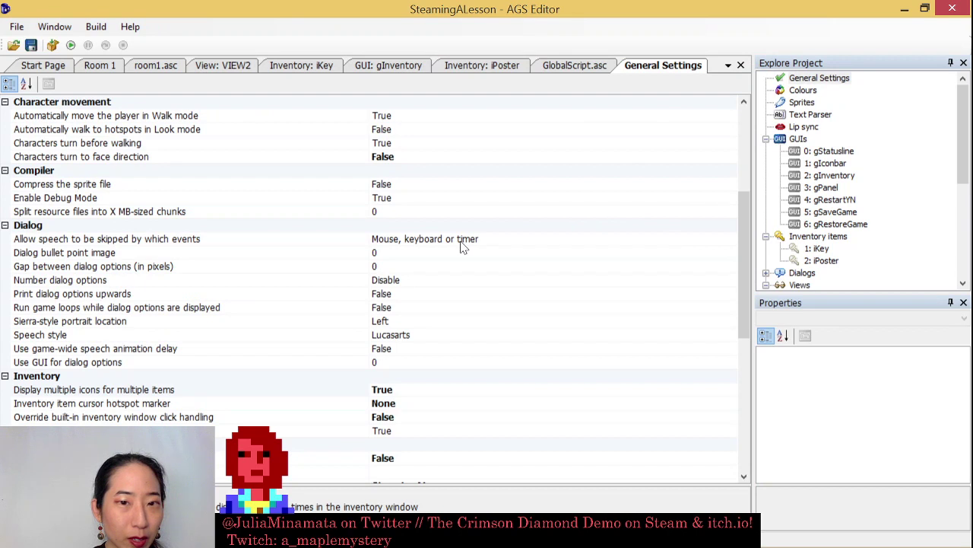
{"action": "left_click", "coordinate": [528, 390]}
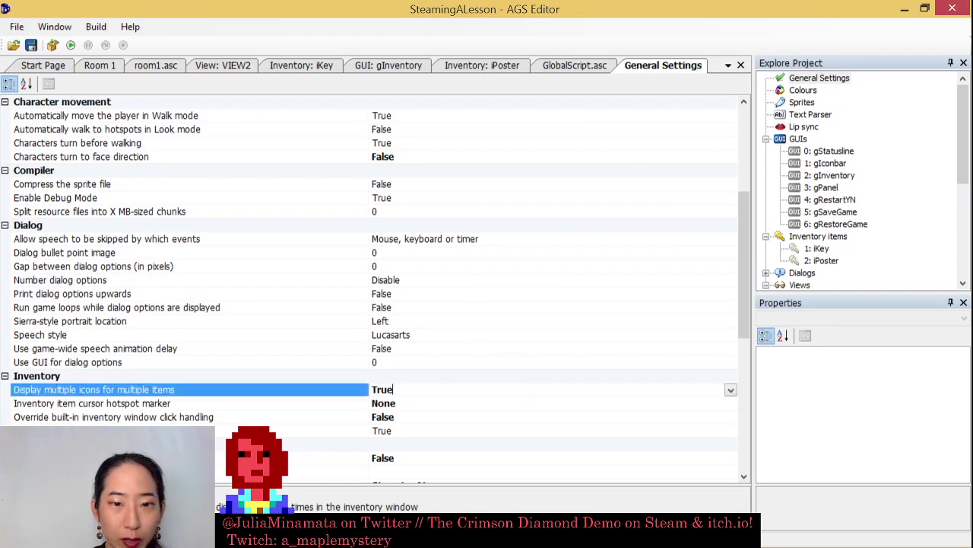
{"action": "left_click", "coordinate": [730, 390]}
{"action": "left_click", "coordinate": [600, 417]}
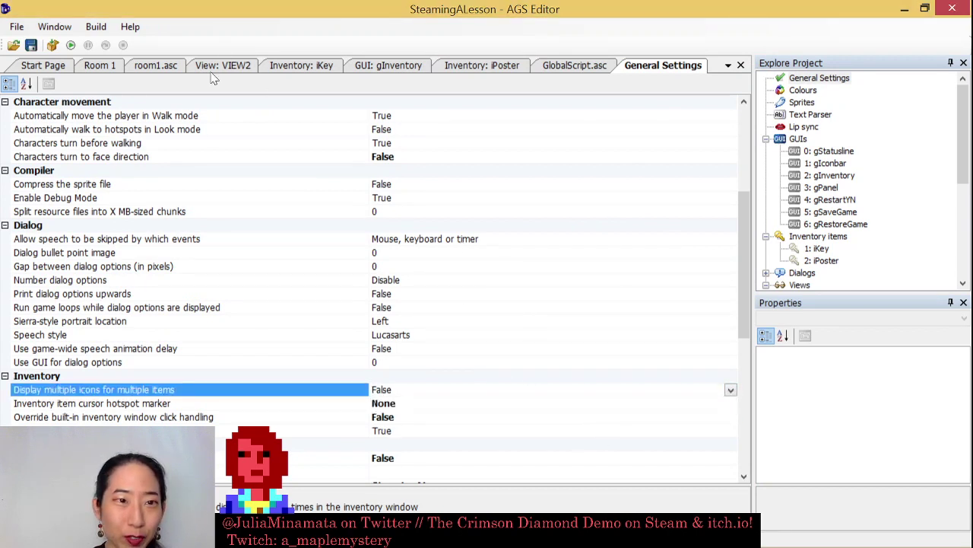
Uncomment the oKey.Visible=false; line in the oKey_Interact function of room1.asc and save the script
{"action": "left_click", "coordinate": [152, 66]}
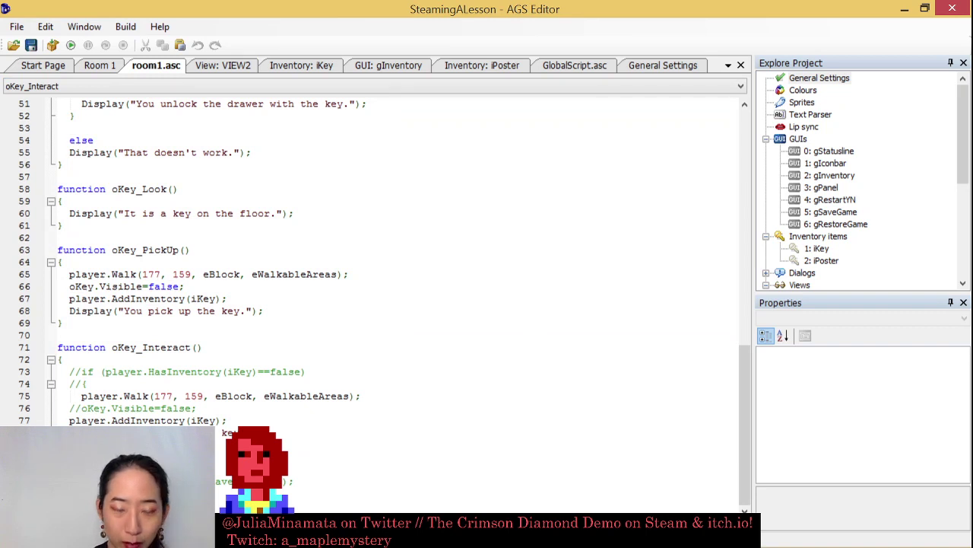
{"action": "key", "text": "BackSpace"}
{"action": "key", "text": "BackSpace"}
{"action": "key", "text": "ctrl+s"}
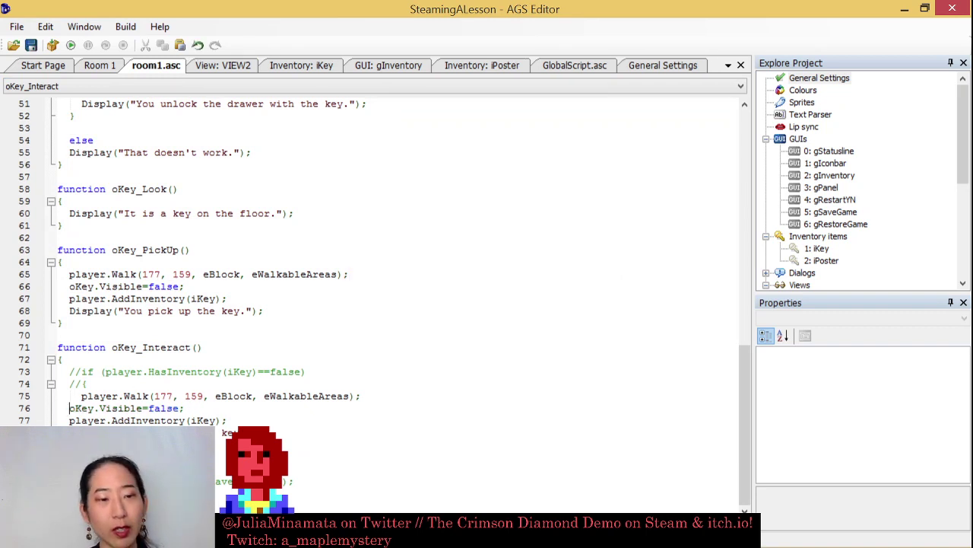
Run the game to test picking up the floor key, walk the character around the room, and close the game
{"action": "left_click", "coordinate": [70, 45]}
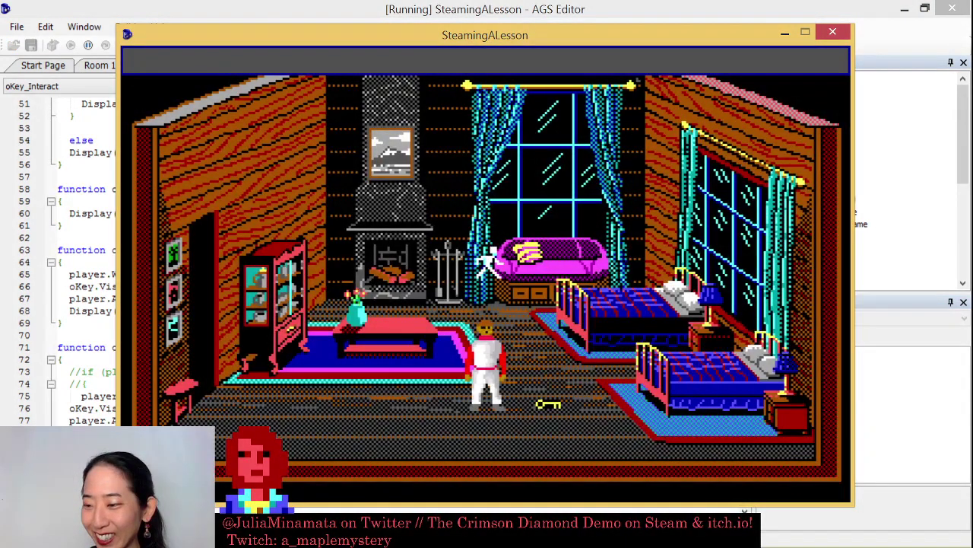
{"action": "left_click", "coordinate": [542, 403]}
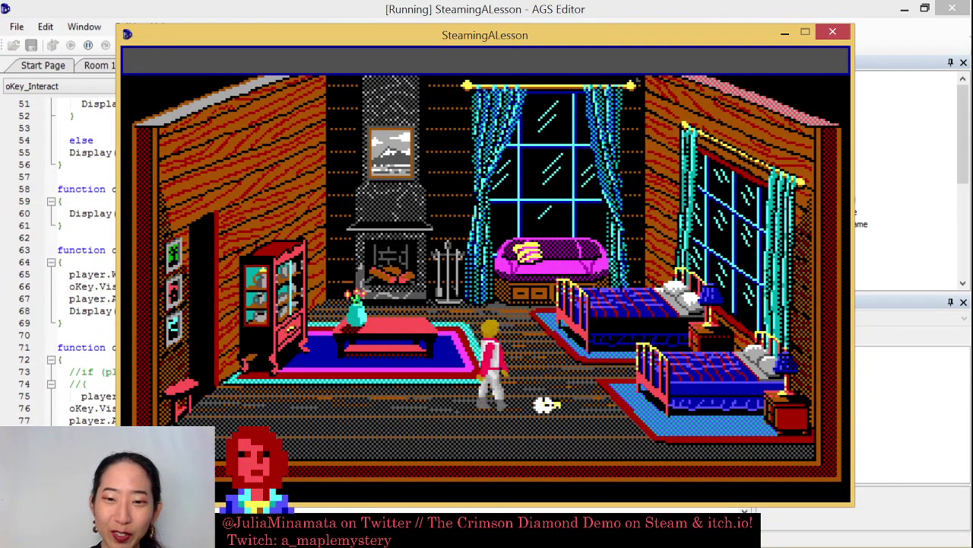
{"action": "left_click", "coordinate": [558, 437]}
{"action": "right_click", "coordinate": [567, 412]}
{"action": "right_click", "coordinate": [560, 402]}
{"action": "right_click", "coordinate": [467, 402]}
{"action": "right_click", "coordinate": [451, 398]}
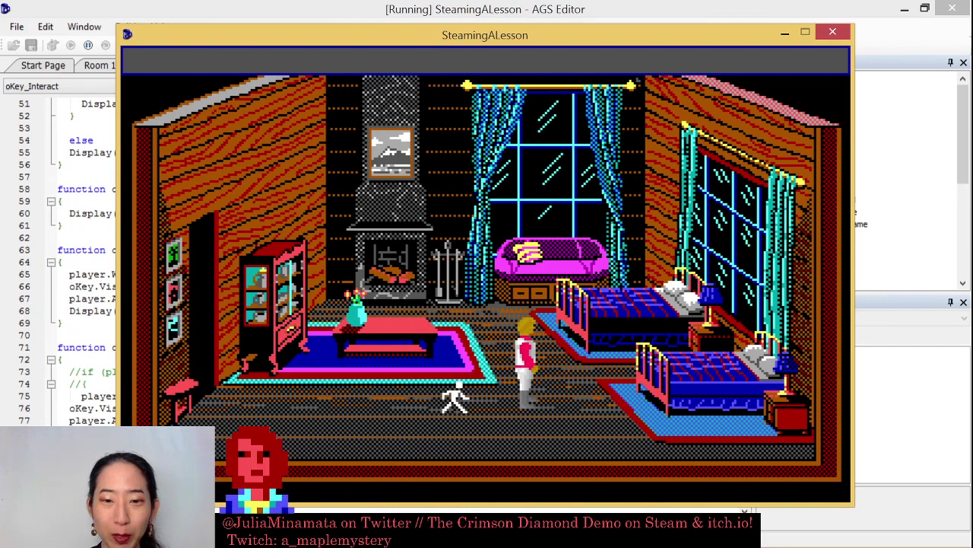
{"action": "left_click", "coordinate": [453, 410]}
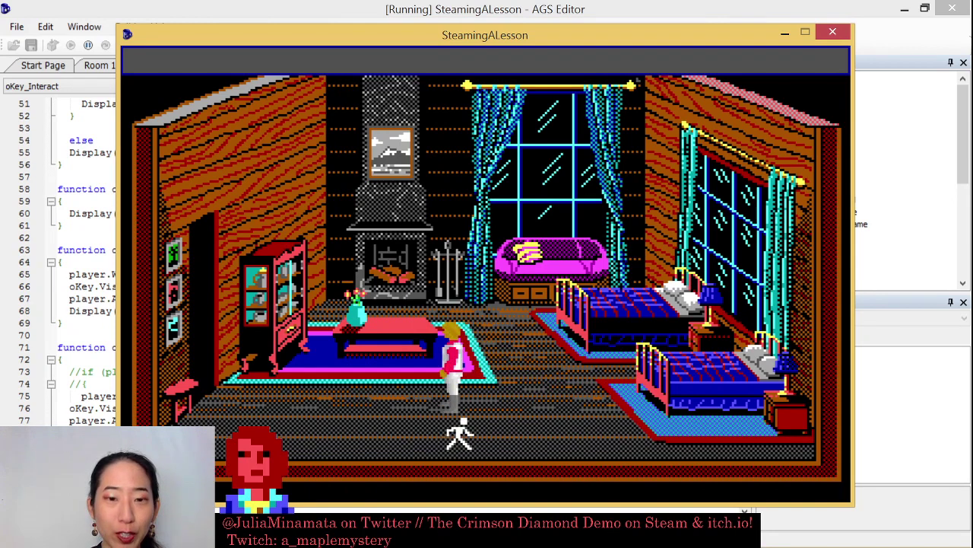
{"action": "left_click", "coordinate": [537, 374]}
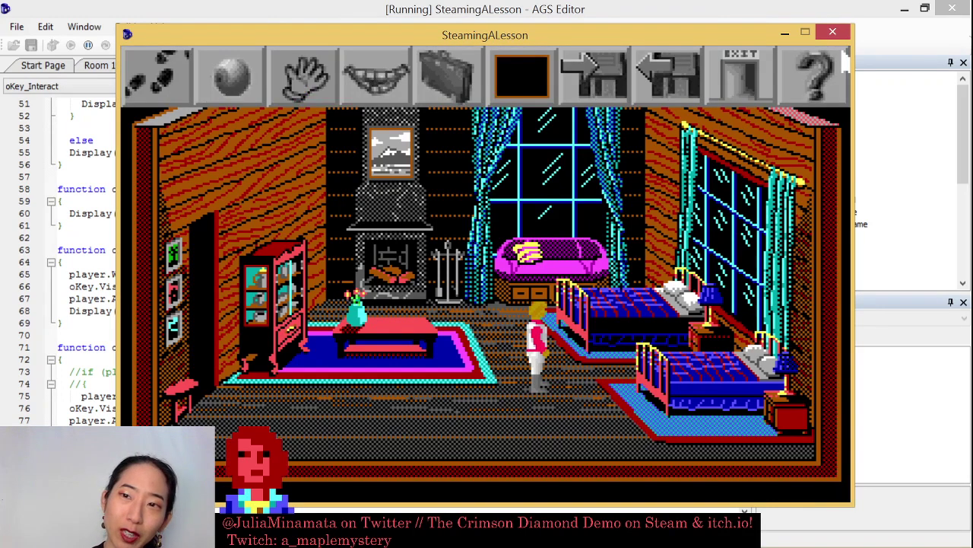
{"action": "left_click", "coordinate": [834, 30]}
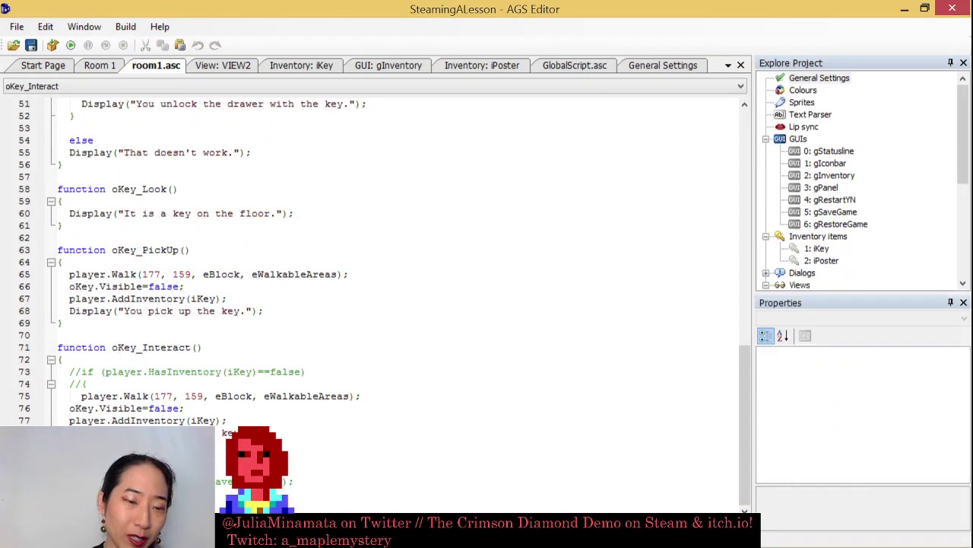
Try to add a statement beginning with "player.Re" on a new line in the oKey_Interact function and save the script
{"action": "key", "text": "Return"}
{"action": "key", "text": "Return"}
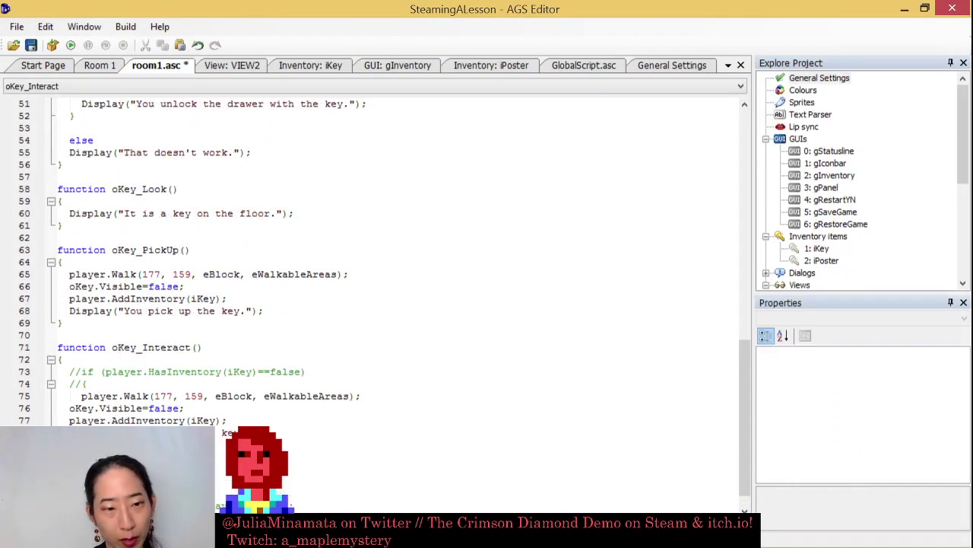
{"action": "type", "text": "player.R"}
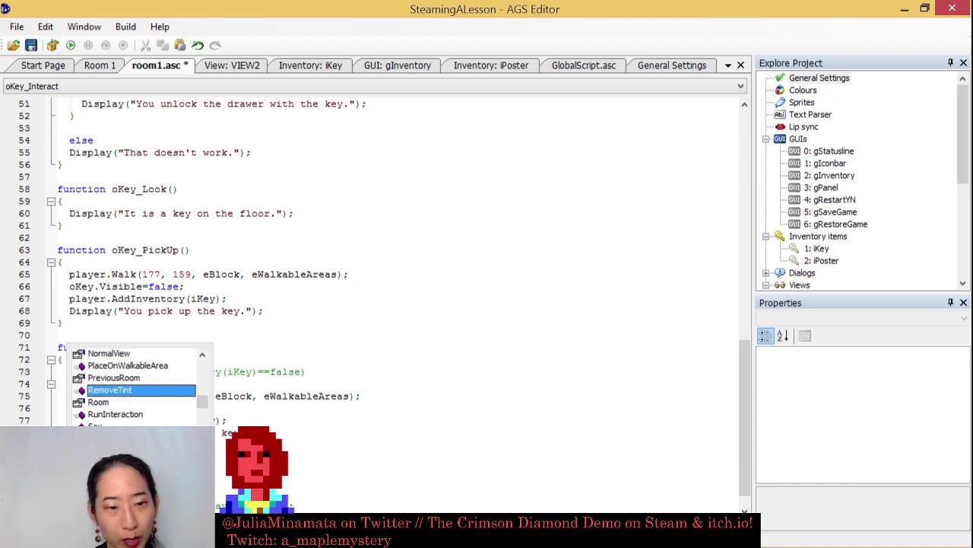
{"action": "key", "text": "BackSpace"}
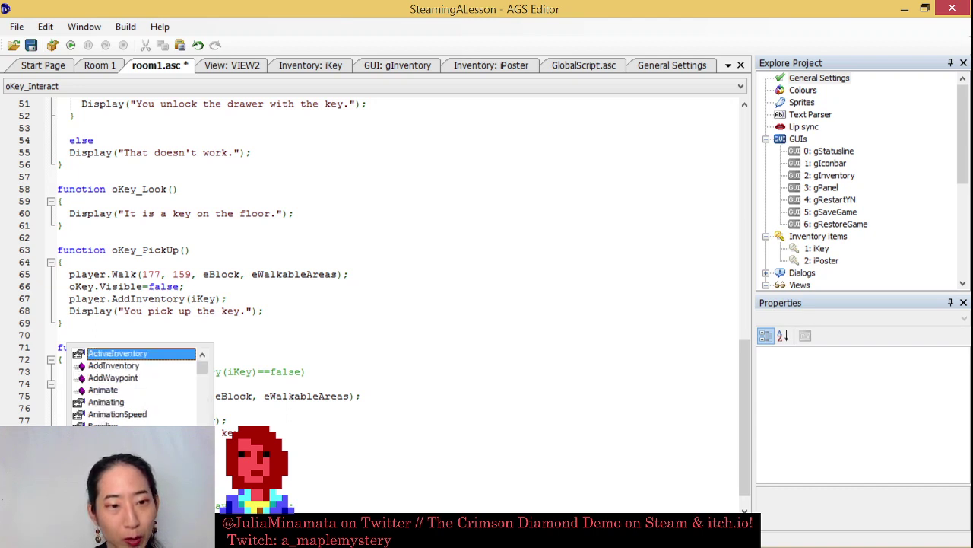
{"action": "type", "text": "M"}
{"action": "key", "text": "BackSpace"}
{"action": "type", "text": "R"}
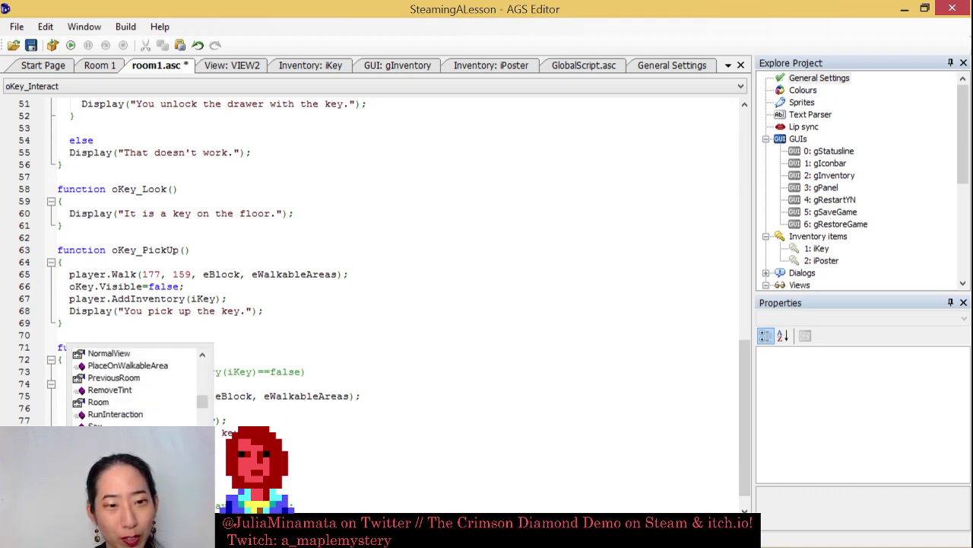
{"action": "type", "text": "e"}
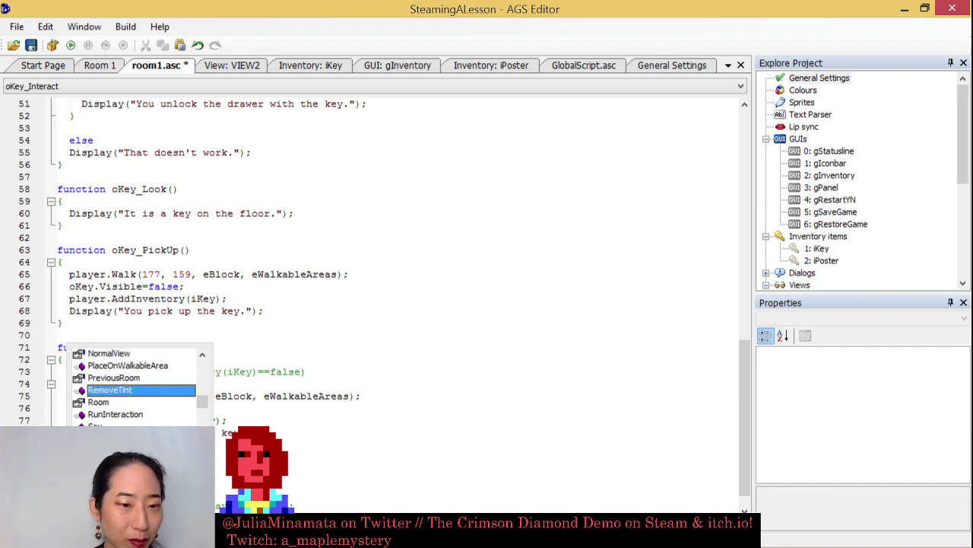
{"action": "key", "text": "Escape"}
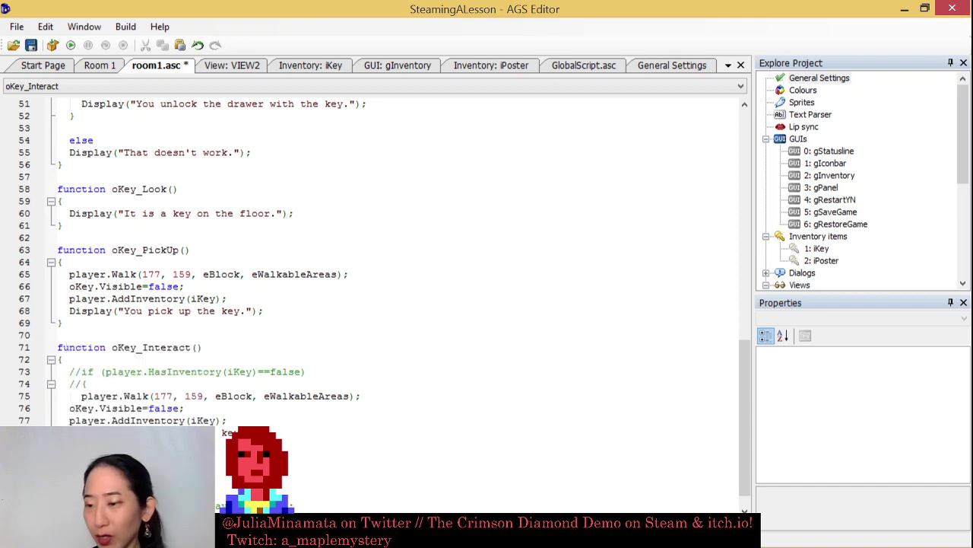
{"action": "key", "text": "ctrl+s"}
Look up "Inventory item events" and "Inventory item functions and properties" in the help index, and close the manual
{"action": "left_click", "coordinate": [125, 26]}
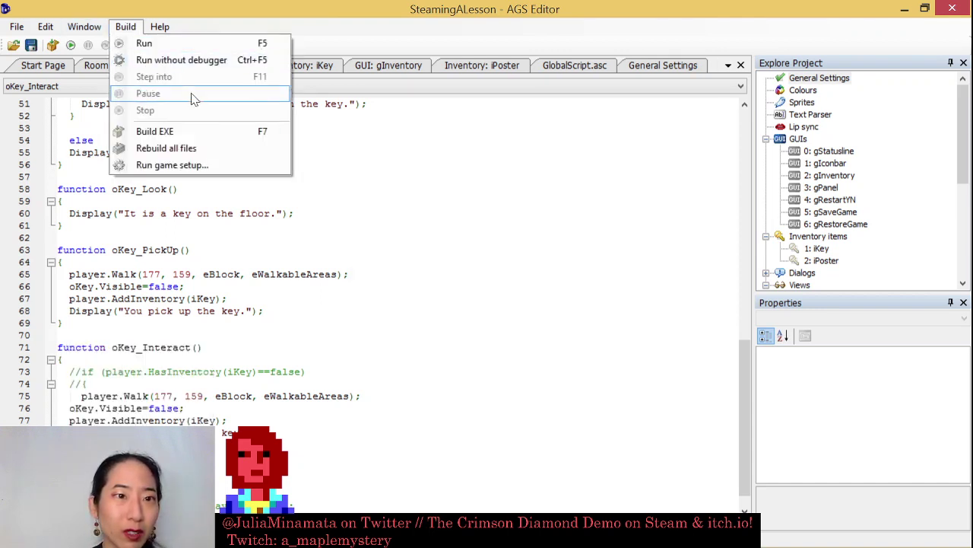
{"action": "mouse_move", "coordinate": [159, 26]}
{"action": "left_click", "coordinate": [160, 61]}
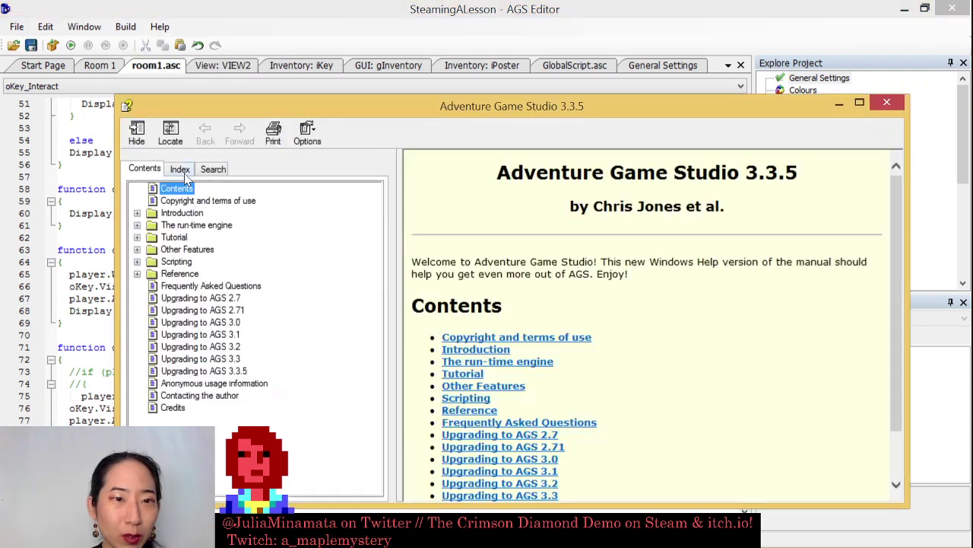
{"action": "left_click", "coordinate": [181, 174]}
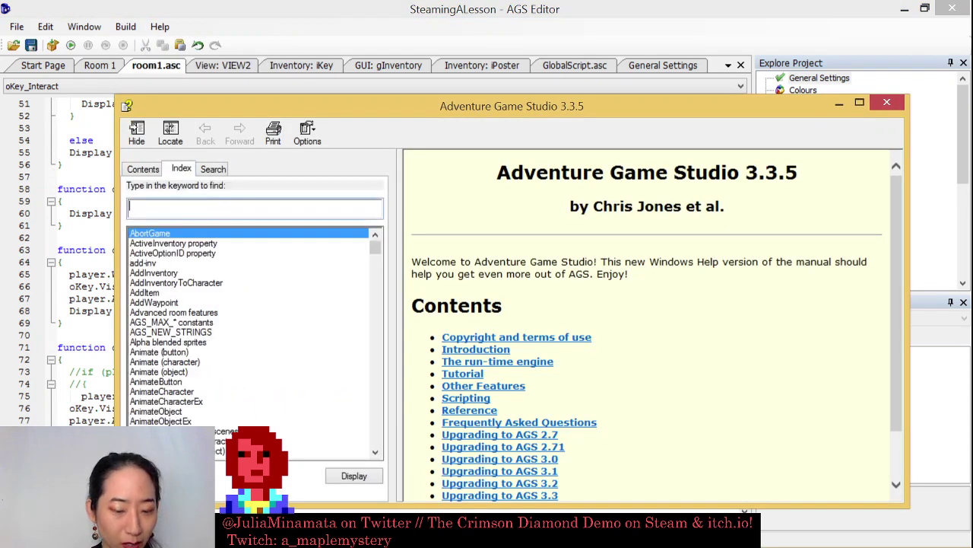
{"action": "type", "text": "inve"}
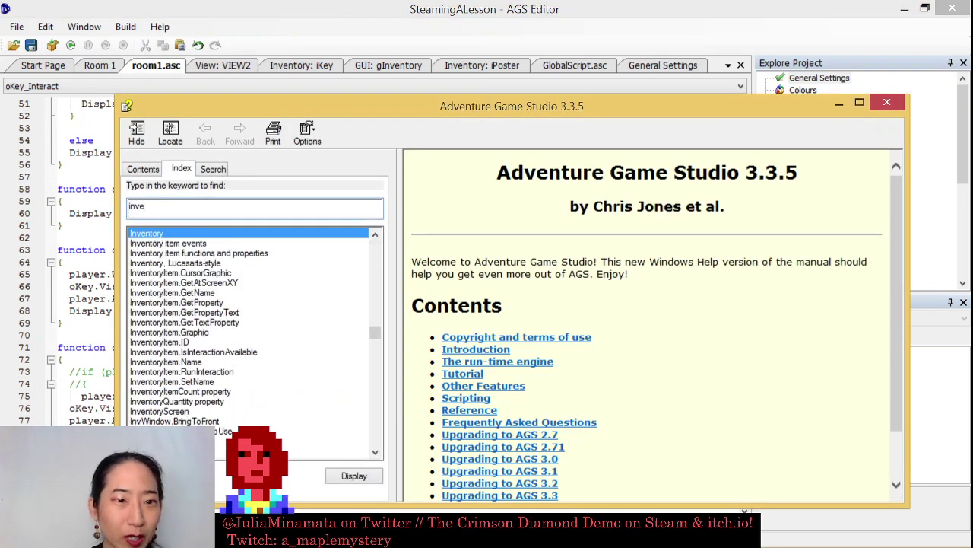
{"action": "double_click", "coordinate": [175, 243]}
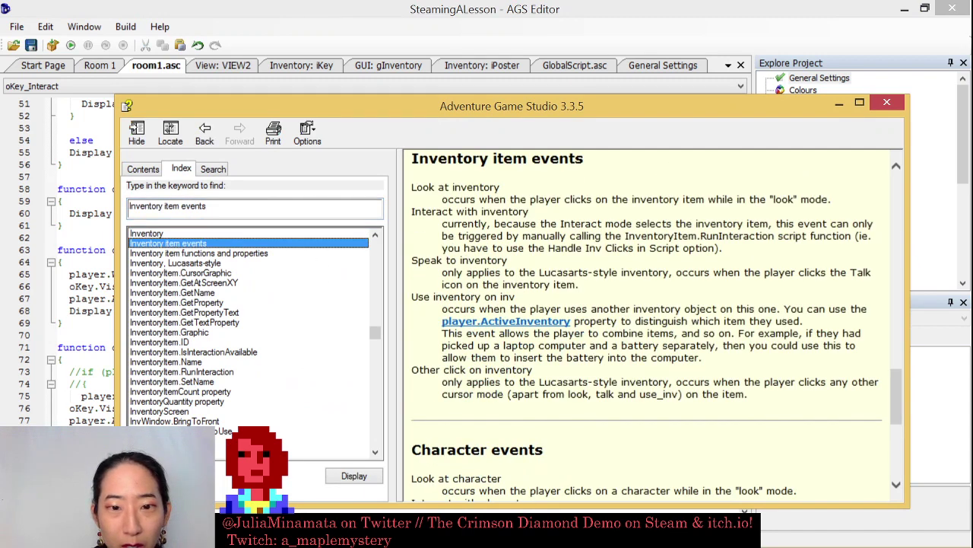
{"action": "double_click", "coordinate": [234, 253]}
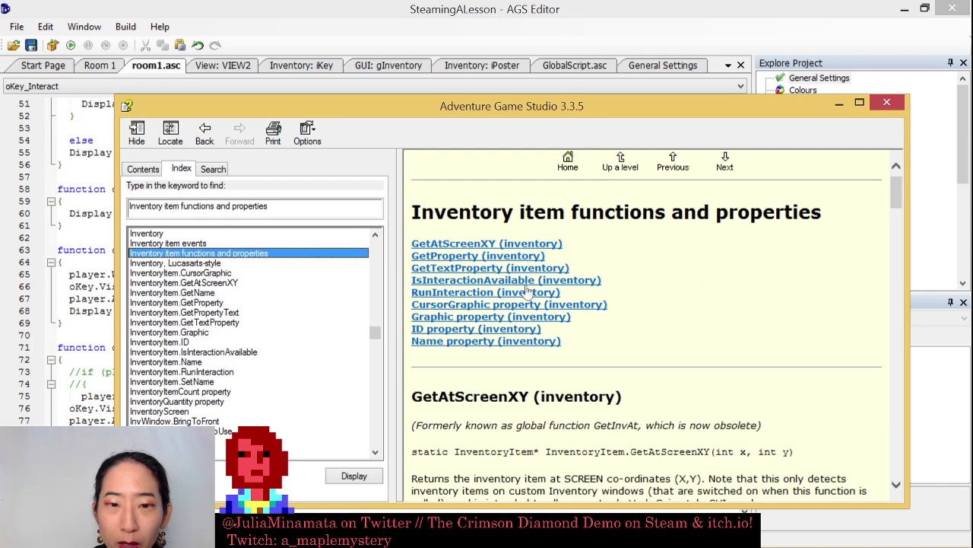
{"action": "left_click", "coordinate": [266, 315]}
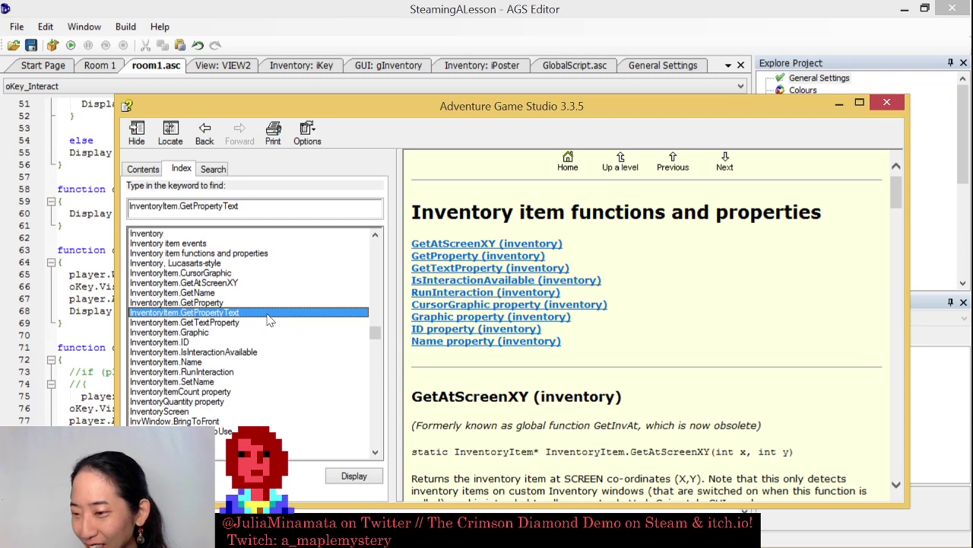
{"action": "left_click", "coordinate": [887, 103]}
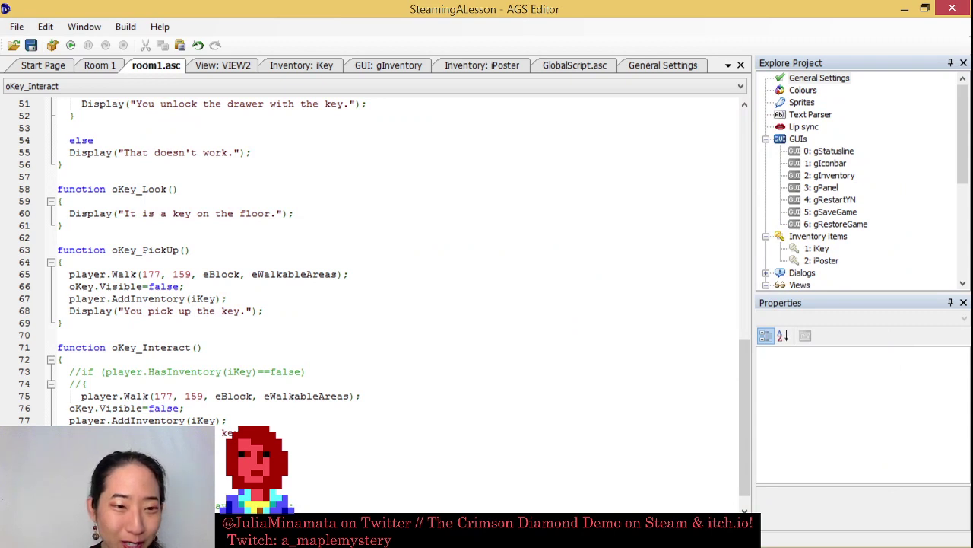
Try adding a LoseInventory(iKey) statement for the player at the end of the oKey_Interact function in room1.asc
{"action": "key", "text": "space"}
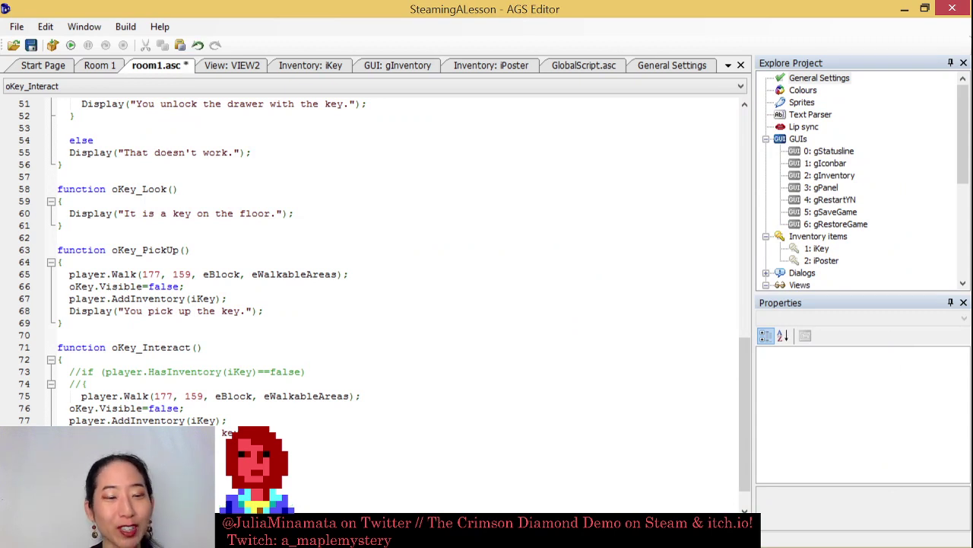
{"action": "type", "text": "player.Los"}
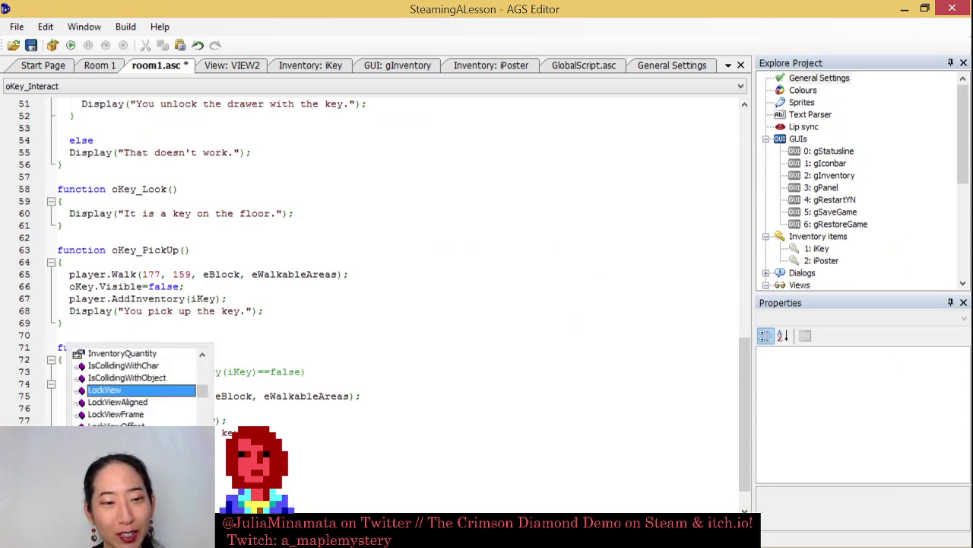
{"action": "key", "text": "Return"}
{"action": "type", "text": "(iKey)"}
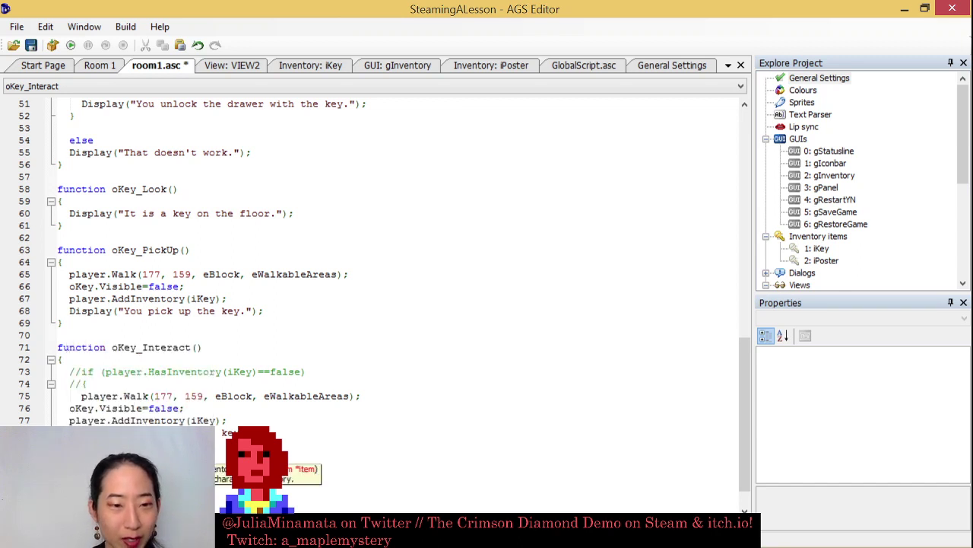
{"action": "type", "text": ";"}
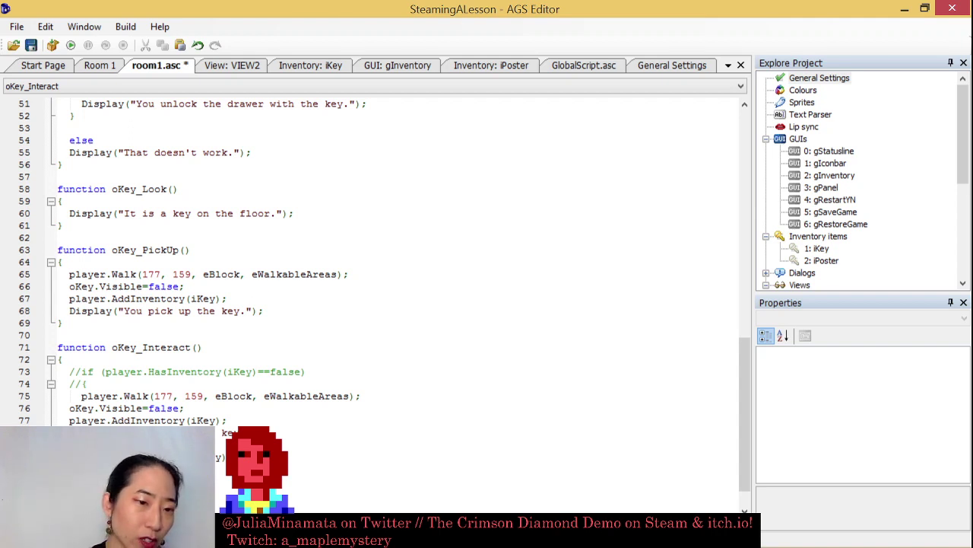
Delete the LoseInventory(iKey) statement from the oKey_Interact function and save the script
{"action": "key", "text": "shift+Home"}
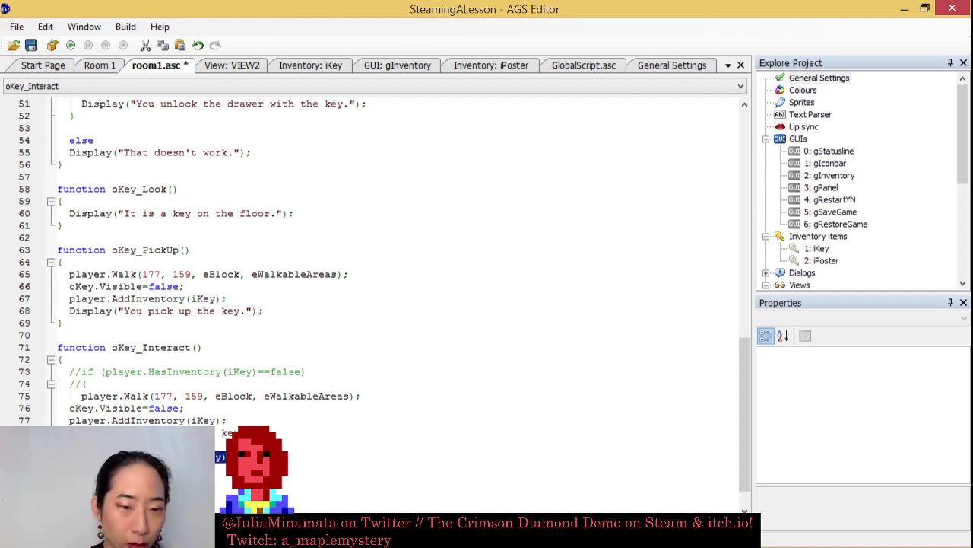
{"action": "key", "text": "Delete"}
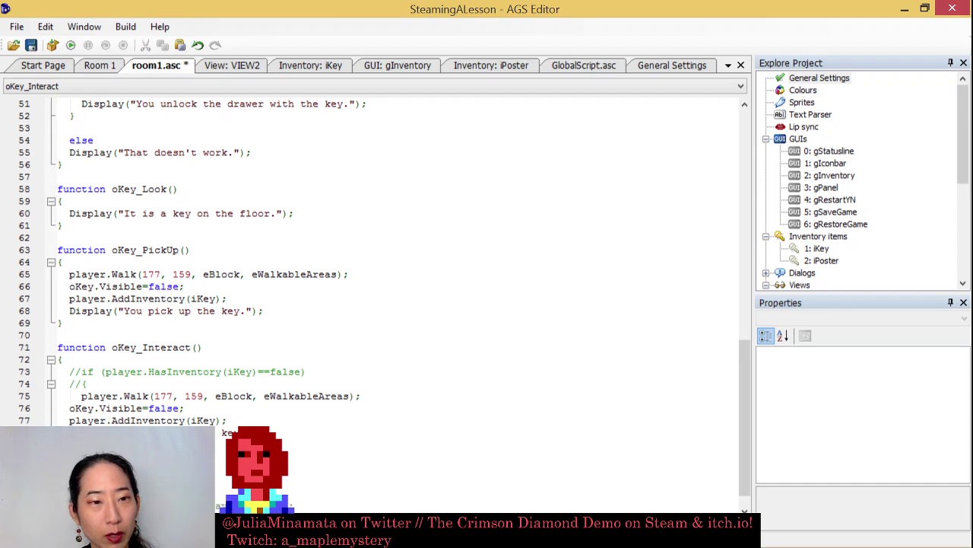
{"action": "key", "text": "ctrl+s"}
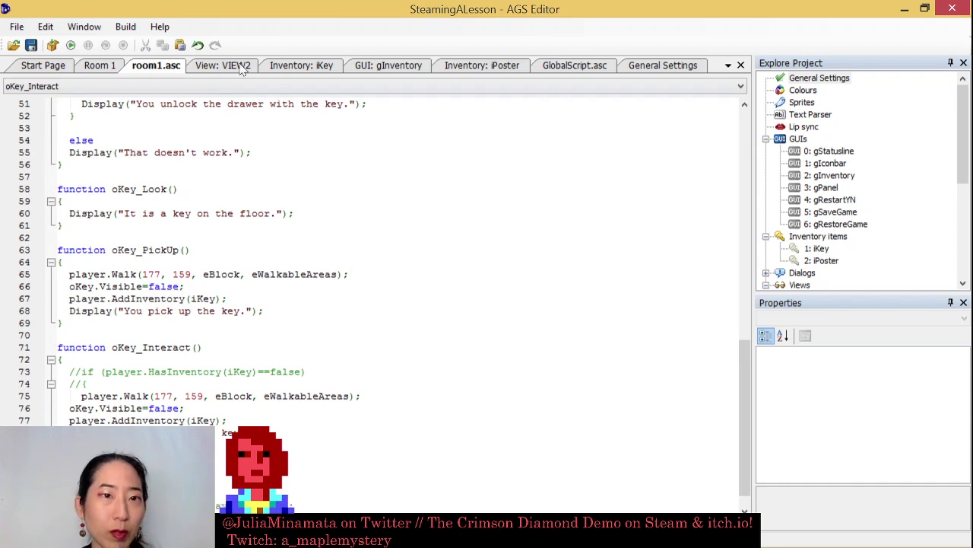
Close the VIEW2 view and the Start Page documents
{"action": "left_click", "coordinate": [240, 67]}
{"action": "middle_click", "coordinate": [240, 67]}
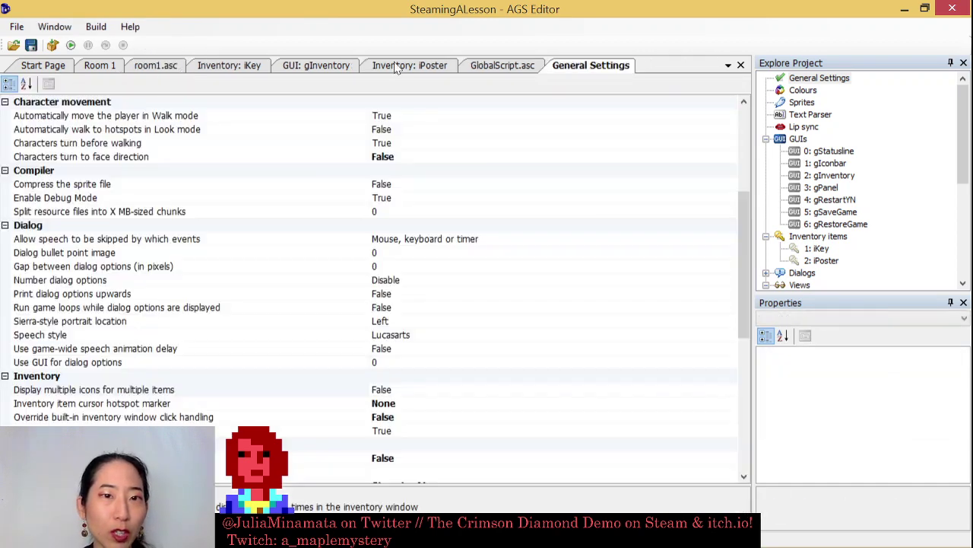
{"action": "left_click", "coordinate": [240, 69]}
{"action": "left_click", "coordinate": [33, 70]}
{"action": "middle_click", "coordinate": [33, 70]}
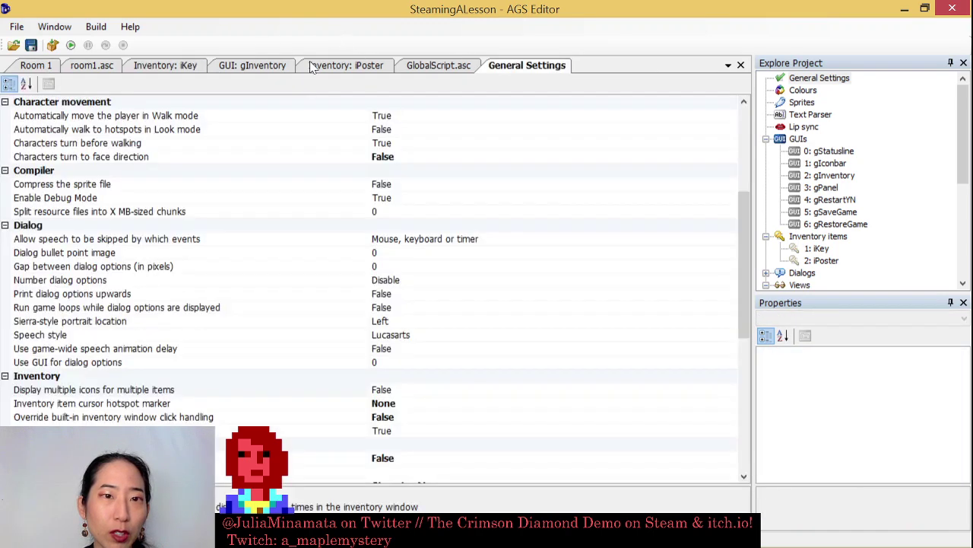
Examine the gInventory GUI and the iKey item's properties, including the sprite choices for its Image, without changing the sprite
{"action": "left_click", "coordinate": [261, 68]}
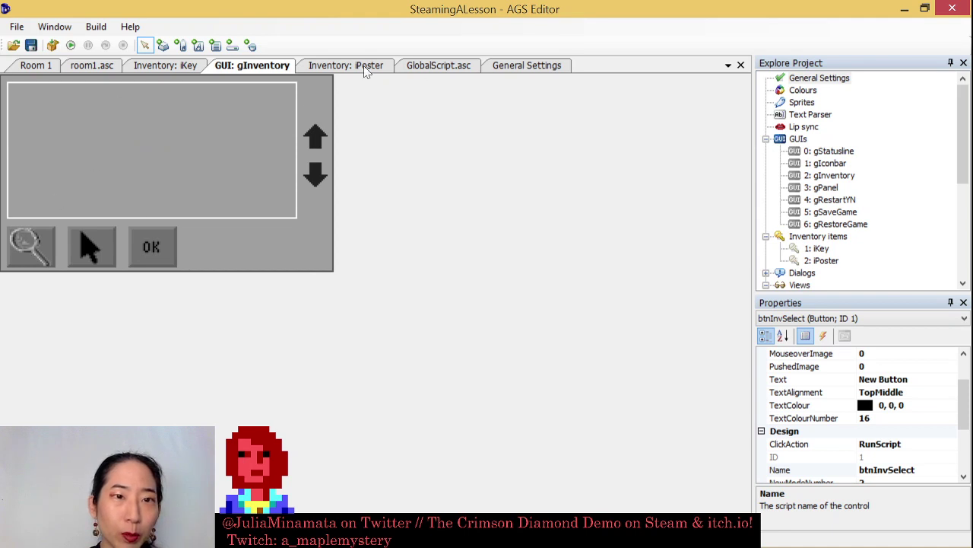
{"action": "left_click", "coordinate": [176, 70]}
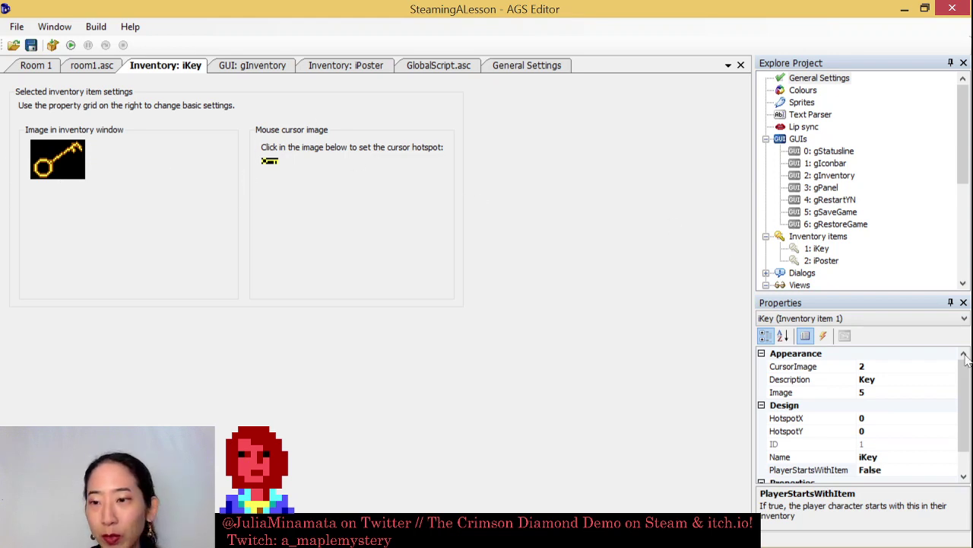
{"action": "left_click_drag", "start_coordinate": [969, 352], "coordinate": [963, 413]}
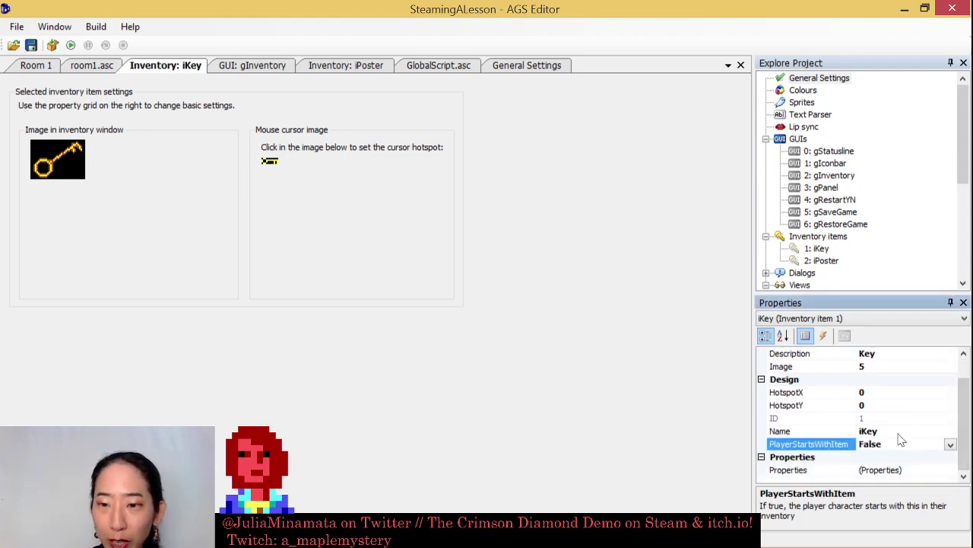
{"action": "left_click_drag", "start_coordinate": [970, 440], "coordinate": [967, 422]}
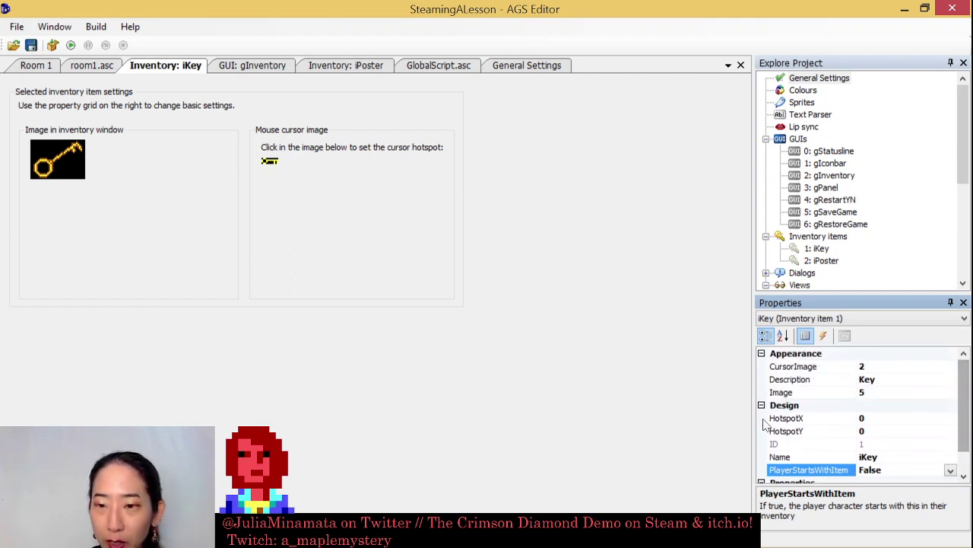
{"action": "left_click", "coordinate": [932, 392]}
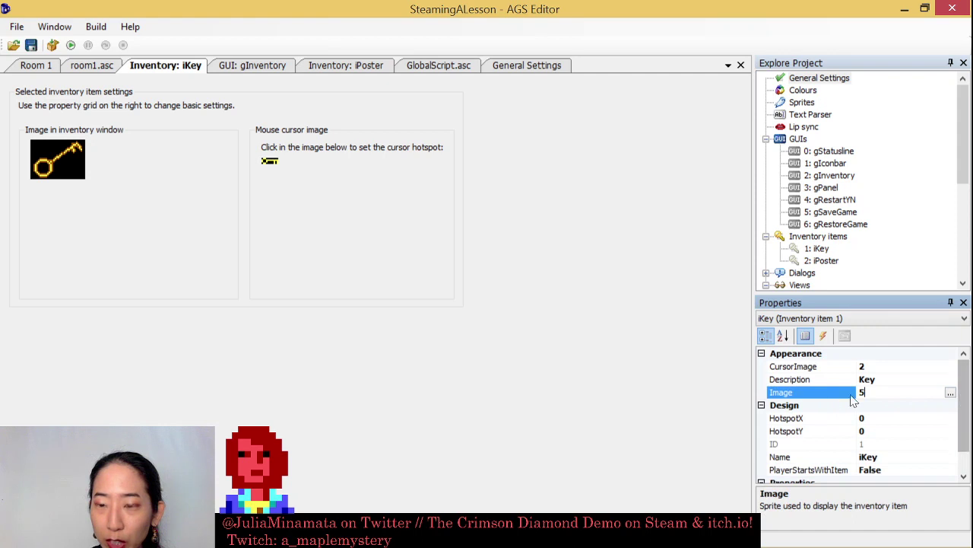
{"action": "left_click", "coordinate": [951, 393]}
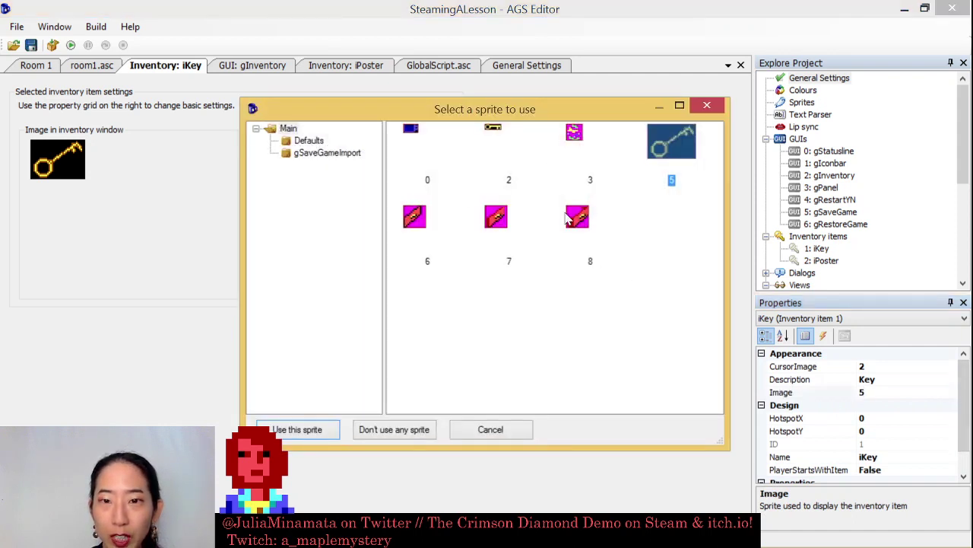
{"action": "left_click", "coordinate": [708, 108]}
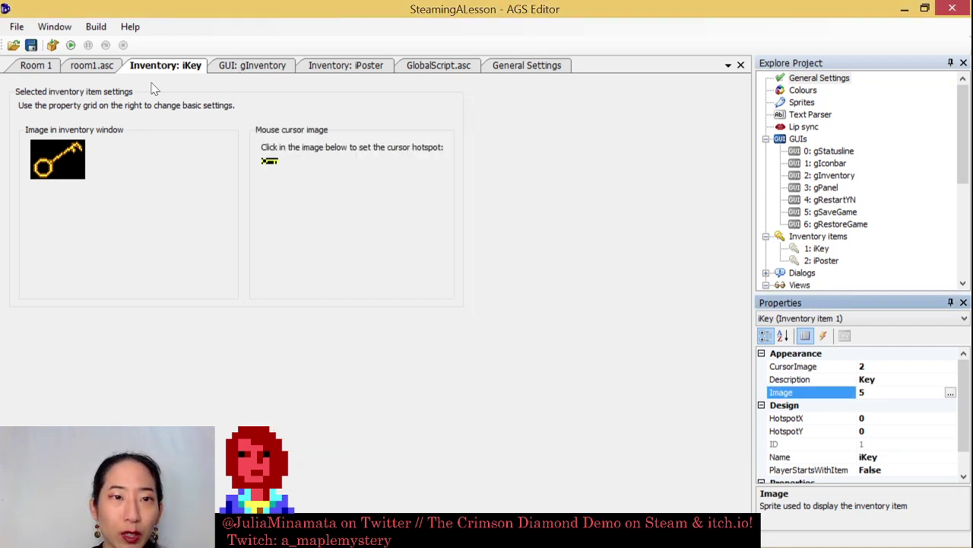
Cut the whole oKey_PickUp function out of room1.asc
{"action": "left_click", "coordinate": [92, 65]}
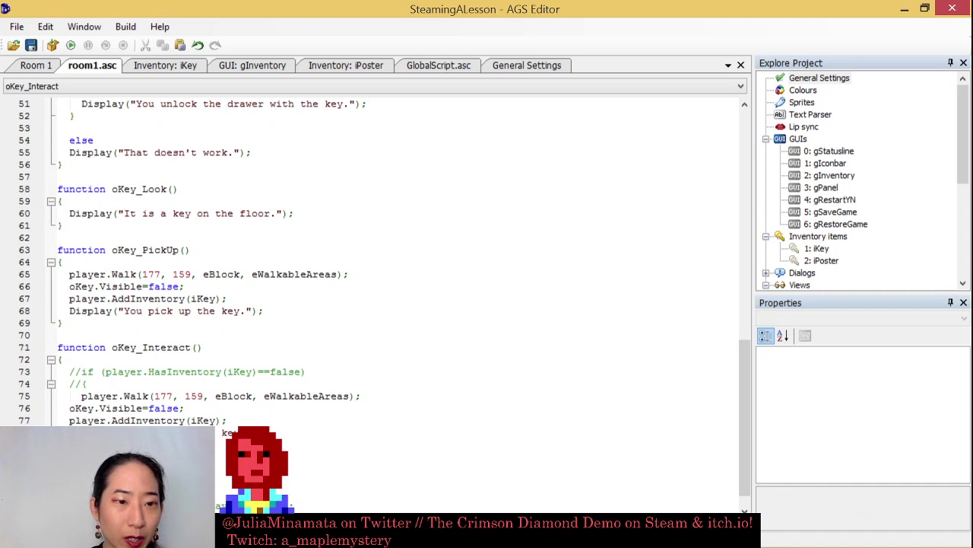
{"action": "left_click_drag", "start_coordinate": [63, 323], "coordinate": [57, 250]}
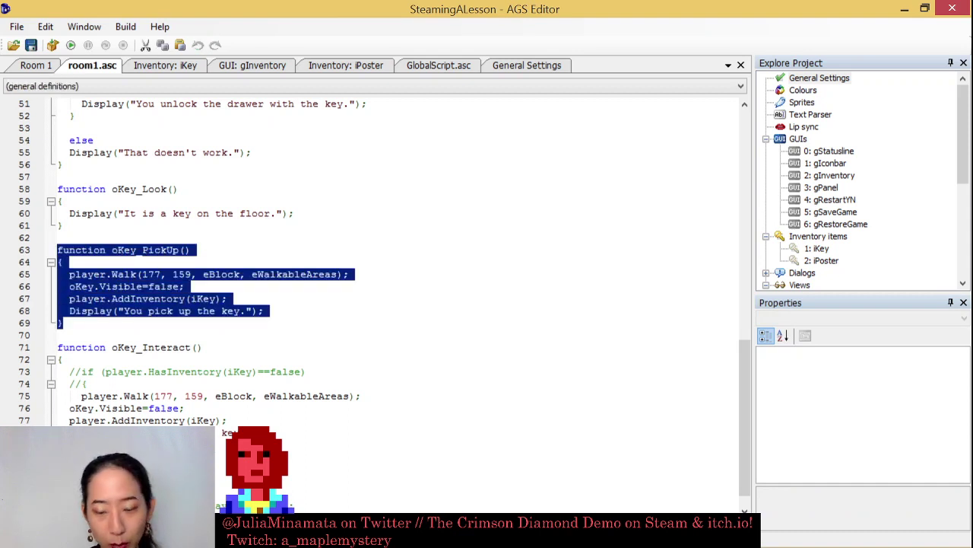
{"action": "key", "text": "ctrl+x"}
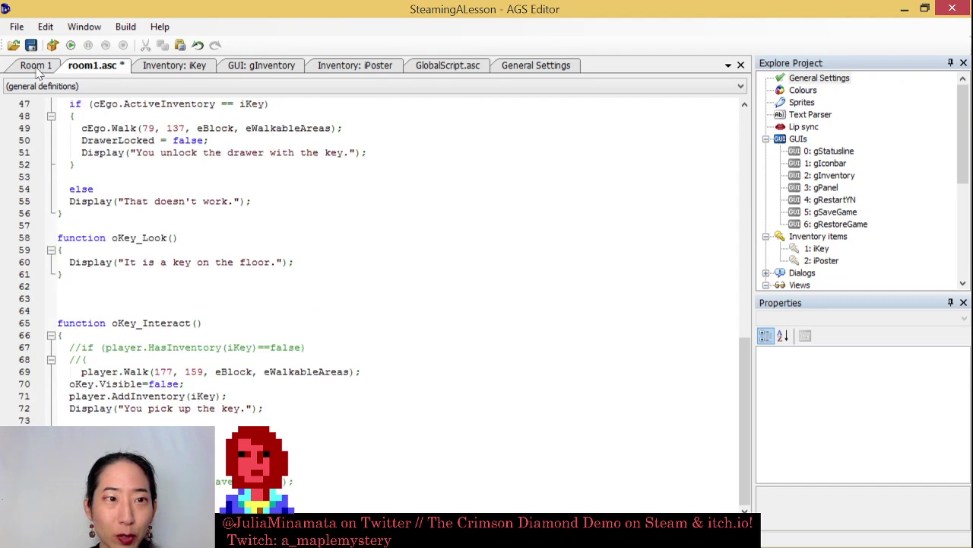
Clear the oKey object's Pick up object event in Room 1 and save the project
{"action": "left_click", "coordinate": [38, 67]}
{"action": "left_click", "coordinate": [935, 380]}
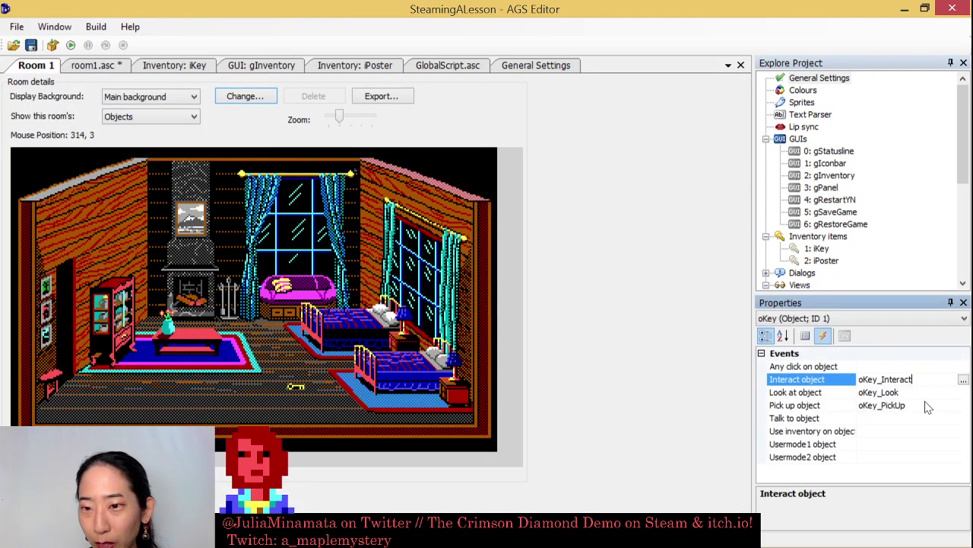
{"action": "left_click", "coordinate": [927, 407]}
{"action": "key", "text": "Delete"}
{"action": "key", "text": "ctrl+s"}
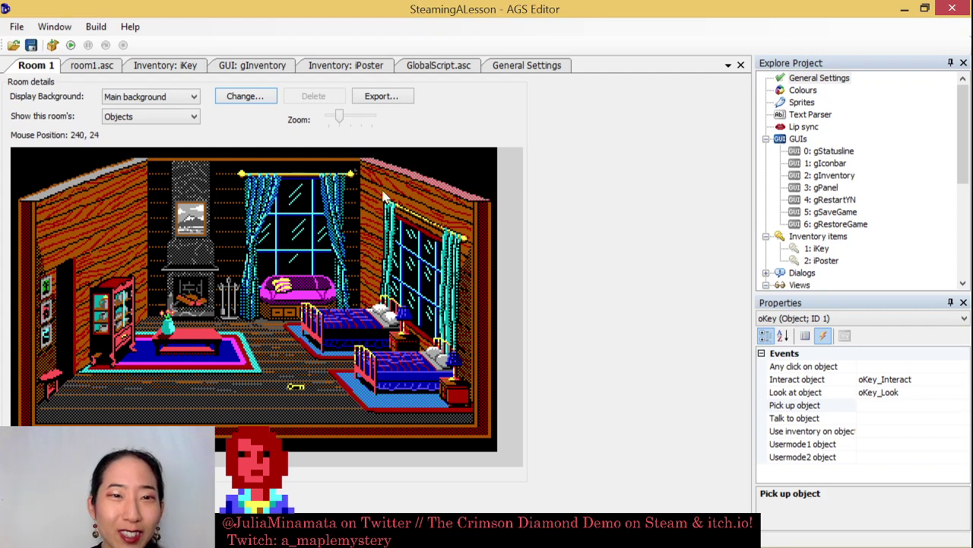
Close the iKey, gInventory and iPoster documents
{"action": "left_click", "coordinate": [175, 67]}
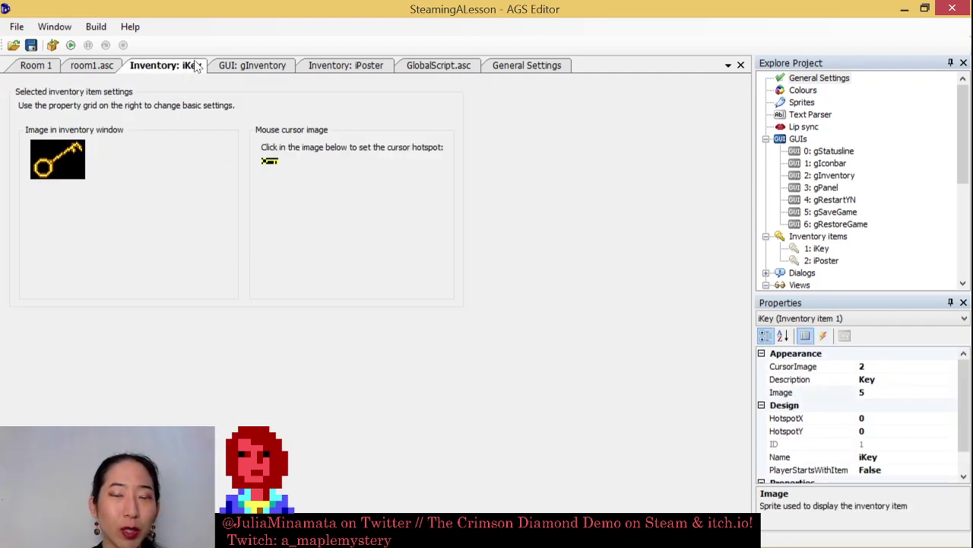
{"action": "left_click", "coordinate": [198, 66]}
{"action": "left_click", "coordinate": [196, 69]}
{"action": "middle_click", "coordinate": [204, 69]}
{"action": "left_click", "coordinate": [232, 71]}
{"action": "middle_click", "coordinate": [238, 70]}
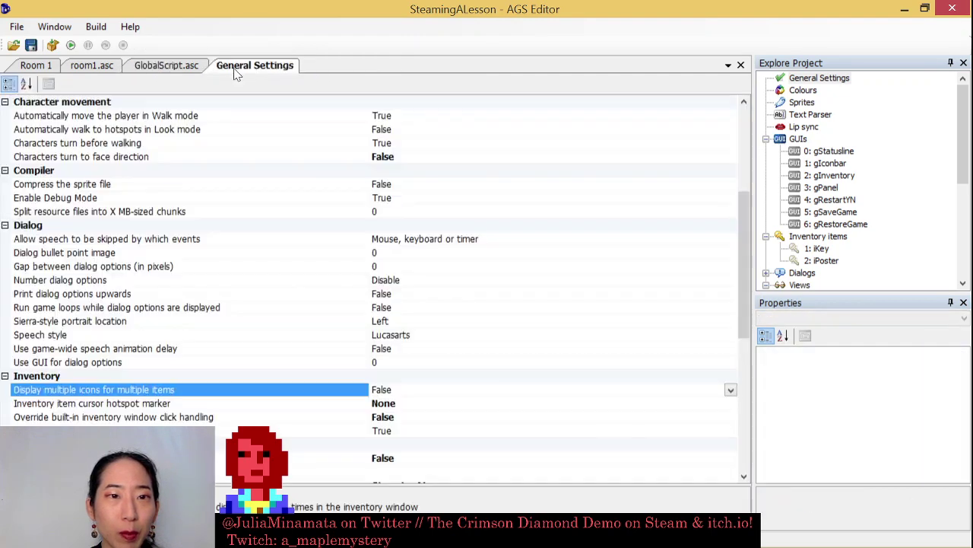
Look through GlobalScript.asc and find the hHotspot1_UseInv function in room1.asc
{"action": "left_click", "coordinate": [176, 72]}
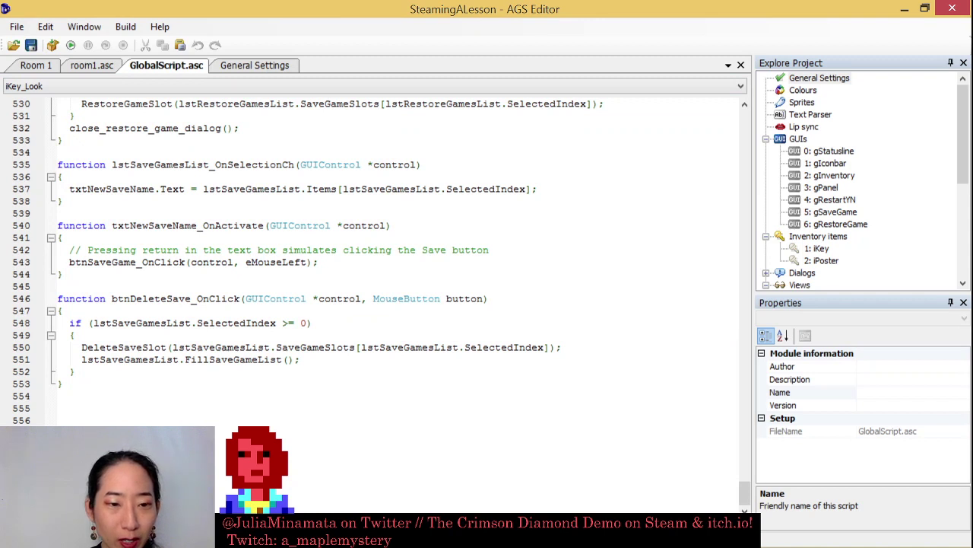
{"action": "left_click", "coordinate": [107, 67]}
{"action": "scroll", "coordinate": [373, 304], "scroll_direction": "down", "scroll_amount": 3}
{"action": "scroll", "coordinate": [373, 304], "scroll_direction": "up", "scroll_amount": 4}
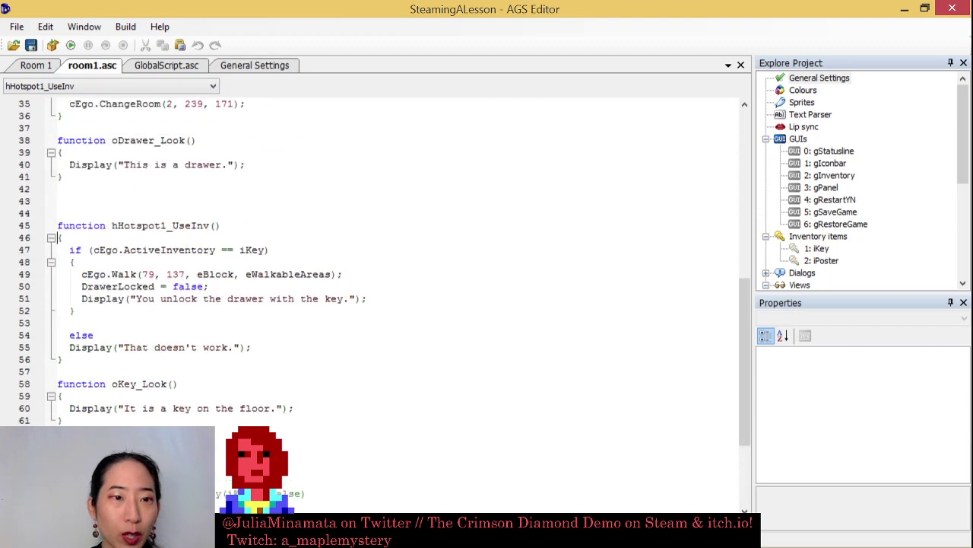
Show Room 1's hotspots to check hHotspot1's use-inventory event, and return to the room1.asc script
{"action": "scroll", "coordinate": [947, 188], "scroll_direction": "down", "scroll_amount": 4}
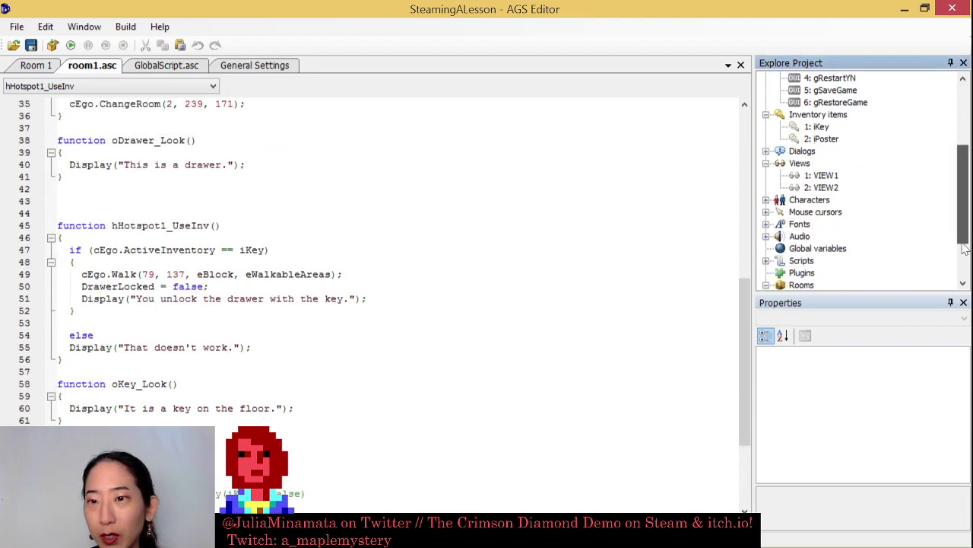
{"action": "double_click", "coordinate": [831, 272]}
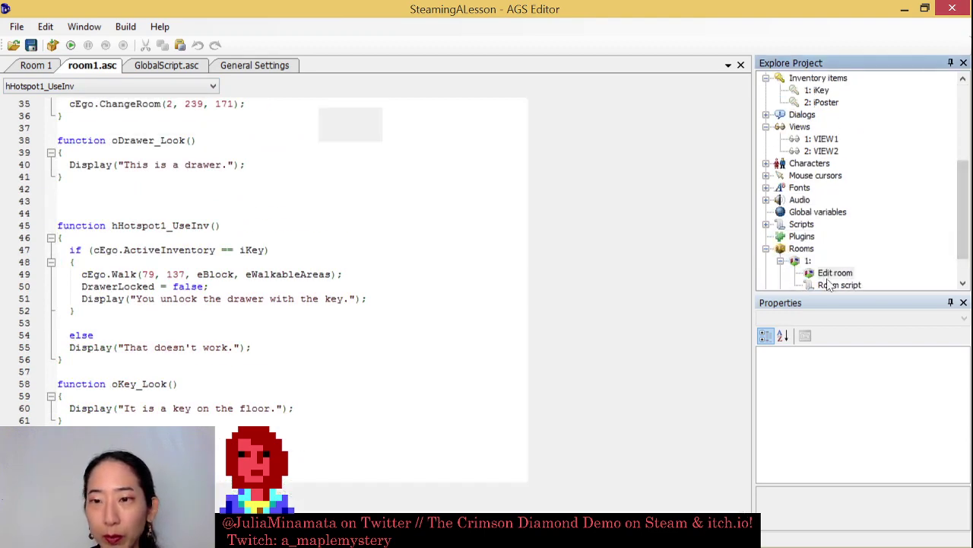
{"action": "left_click", "coordinate": [143, 115]}
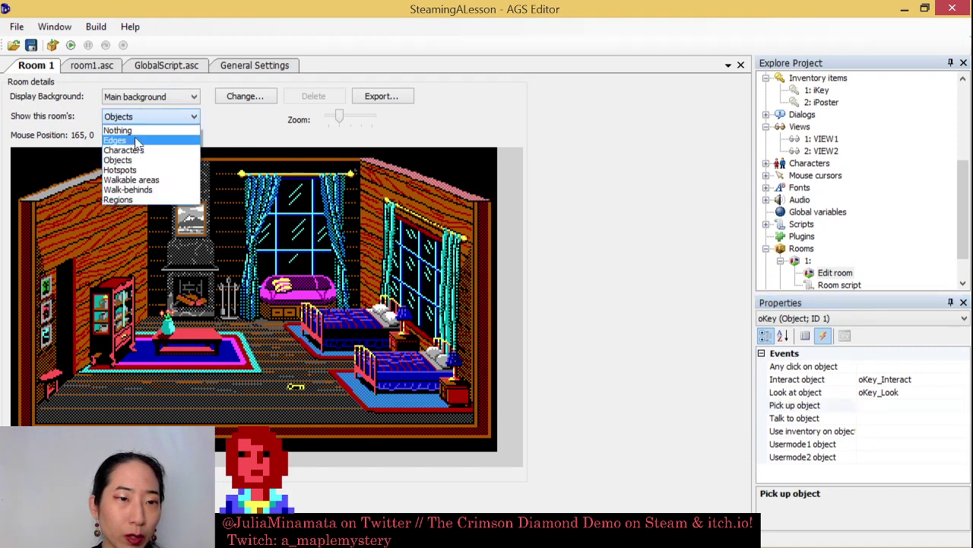
{"action": "left_click", "coordinate": [135, 171]}
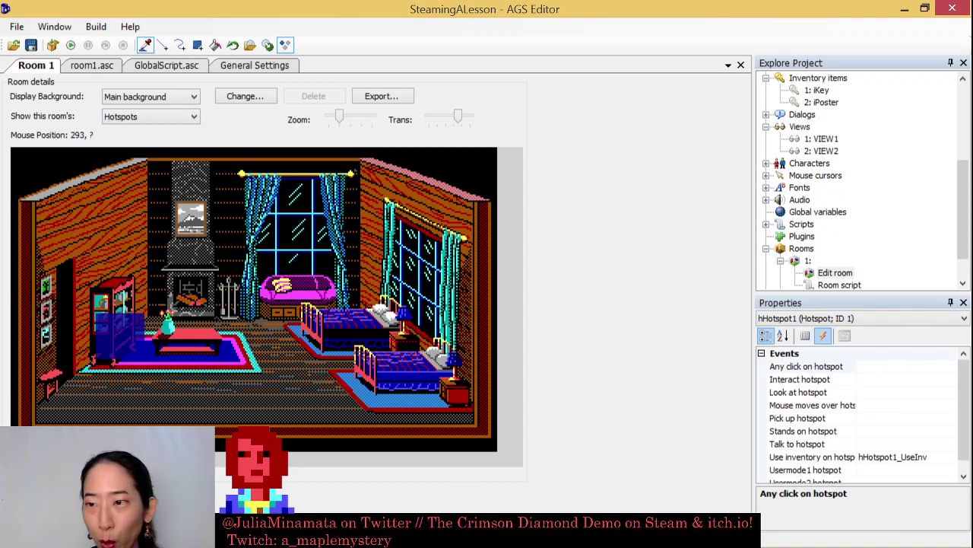
{"action": "mouse_move", "coordinate": [523, 538]}
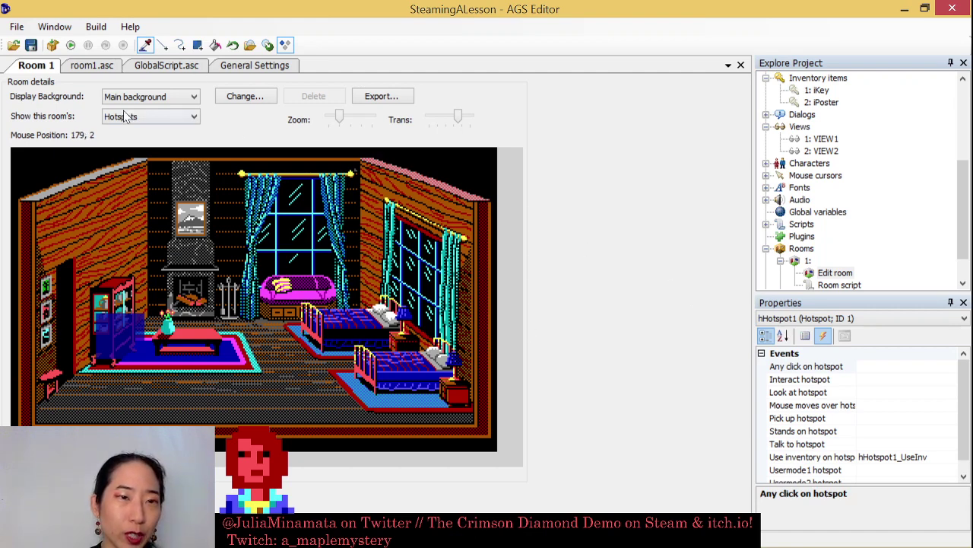
{"action": "left_click", "coordinate": [90, 66]}
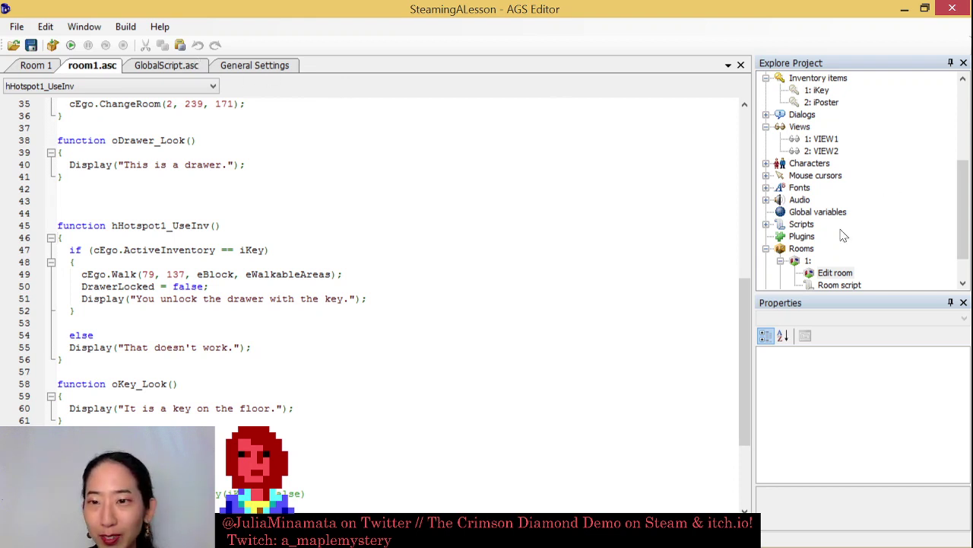
Examine the iKey inventory item's events, including Use inventory on this item, and return to room1.asc
{"action": "double_click", "coordinate": [827, 92]}
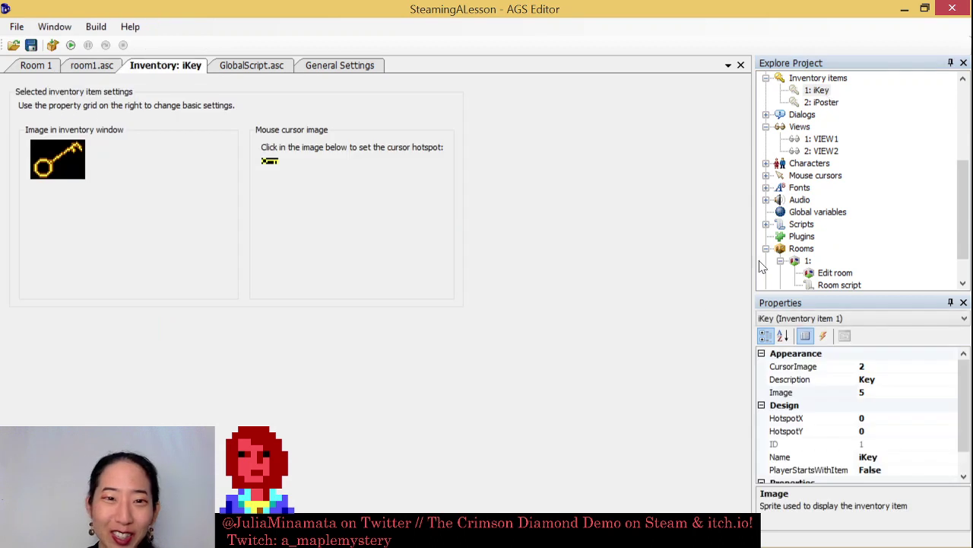
{"action": "left_click", "coordinate": [823, 335]}
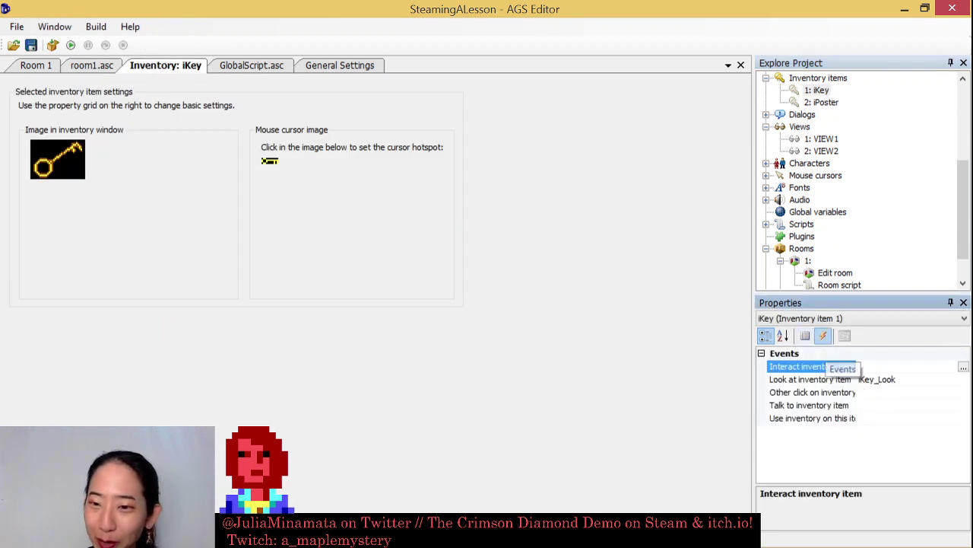
{"action": "left_click", "coordinate": [891, 419]}
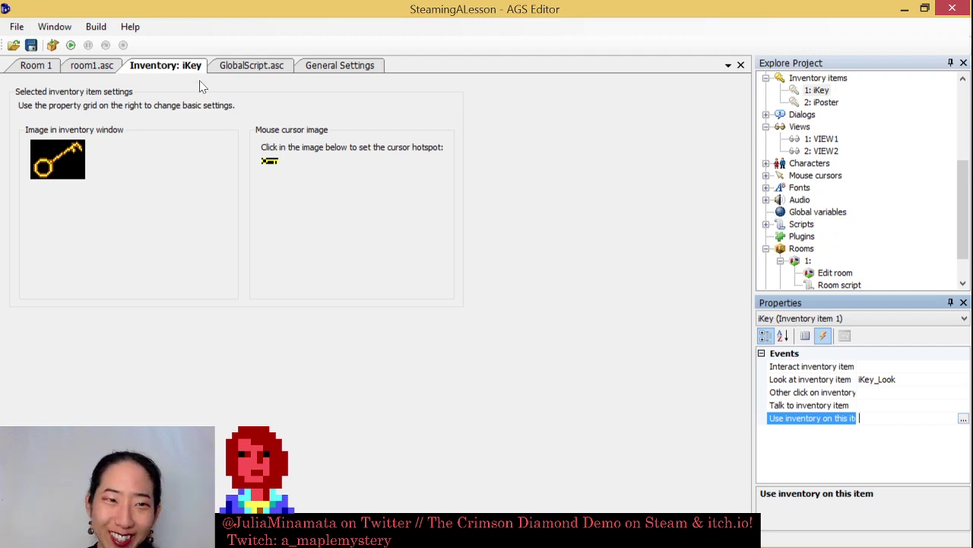
{"action": "left_click", "coordinate": [99, 67]}
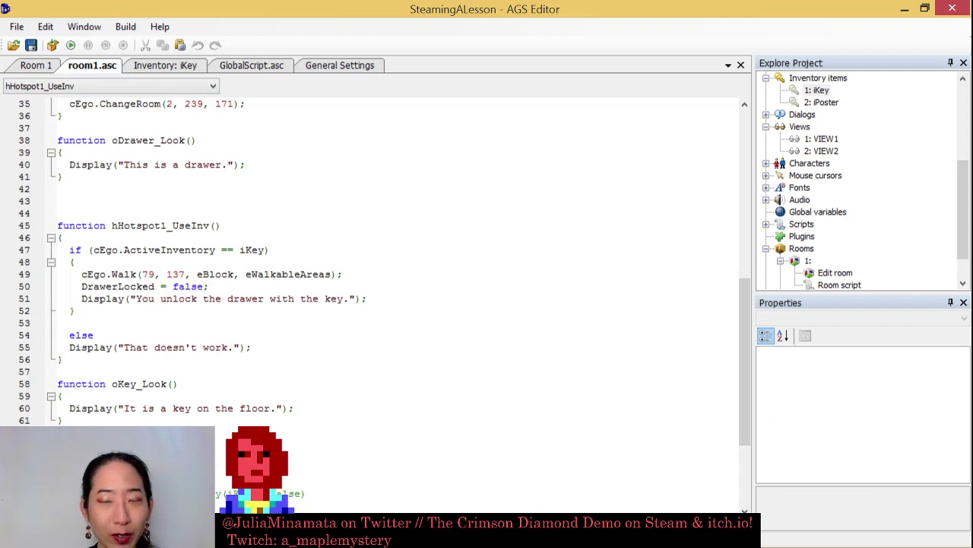
Add a line setting the Graphic property in the oKey_Interact function of room1.asc, consulting the project's sprite numbers, and save the script
{"action": "scroll", "coordinate": [372, 259], "scroll_direction": "down", "scroll_amount": 4}
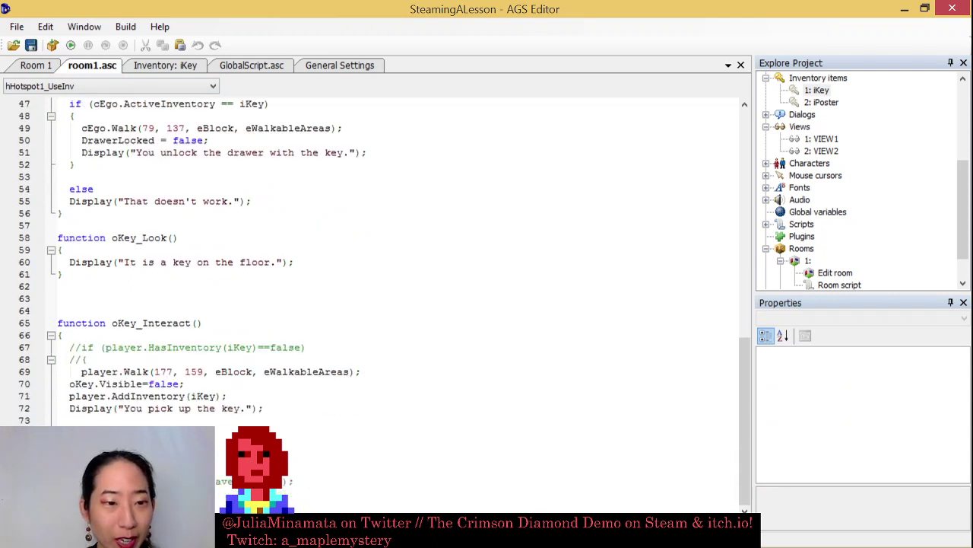
{"action": "left_click", "coordinate": [69, 420]}
{"action": "key", "text": "Return"}
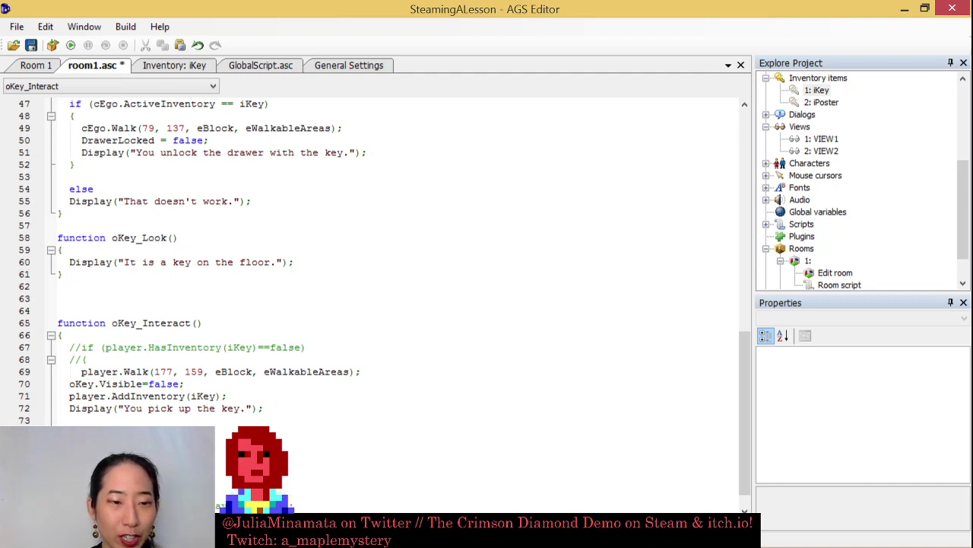
{"action": "type", "text": ".Gra"}
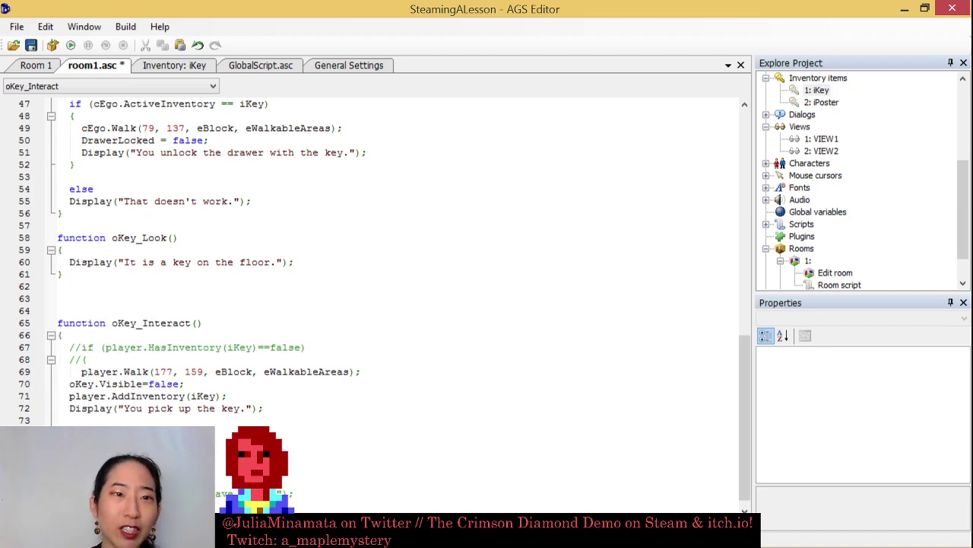
{"action": "left_click_drag", "start_coordinate": [966, 166], "coordinate": [965, 90]}
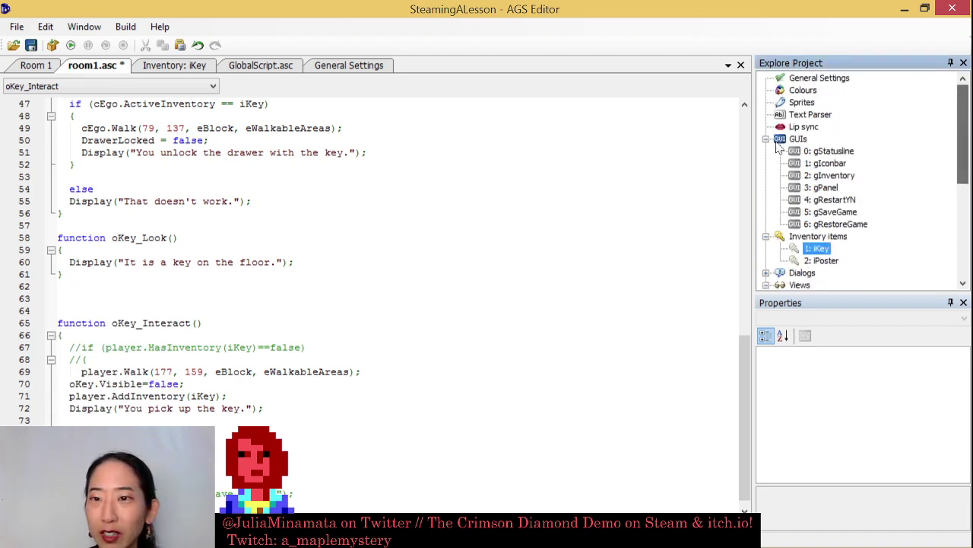
{"action": "double_click", "coordinate": [802, 103]}
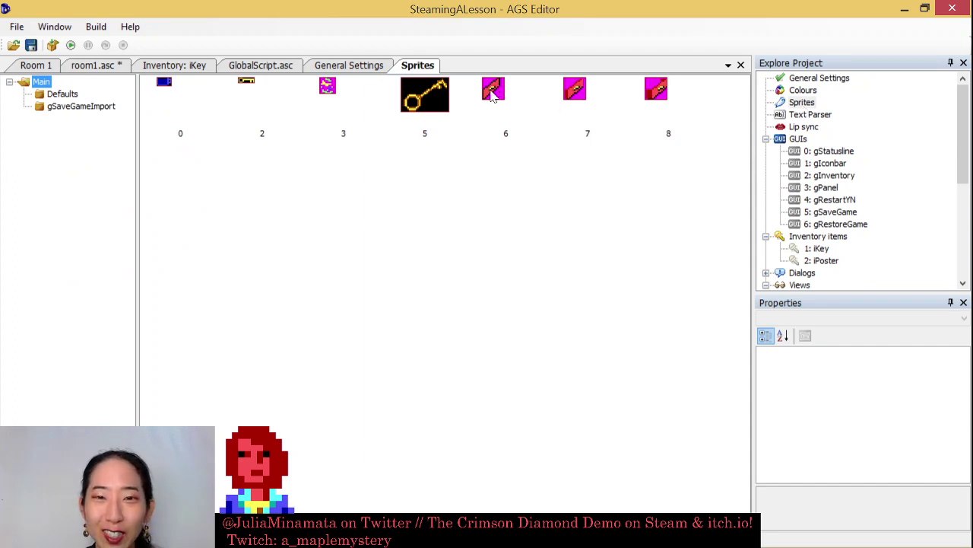
{"action": "left_click", "coordinate": [116, 65]}
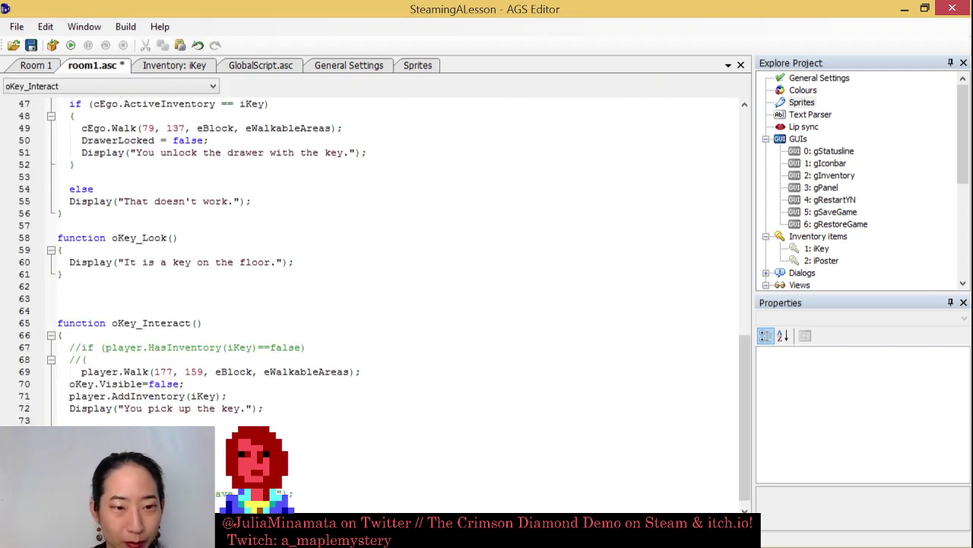
{"action": "key", "text": "ctrl+s"}
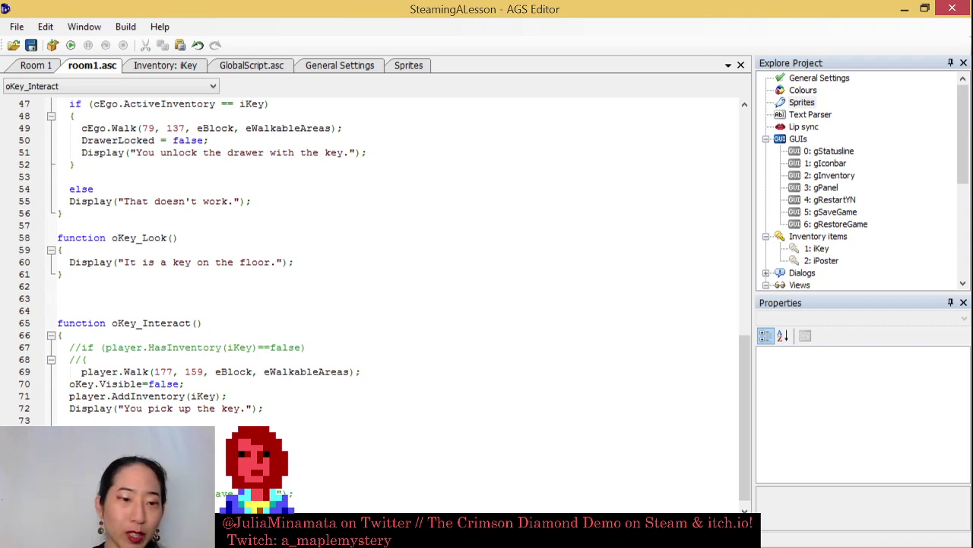
Test-run the game by picking up the key and viewing the inventory, close it, and save room1.asc with another line break
{"action": "left_click", "coordinate": [71, 45]}
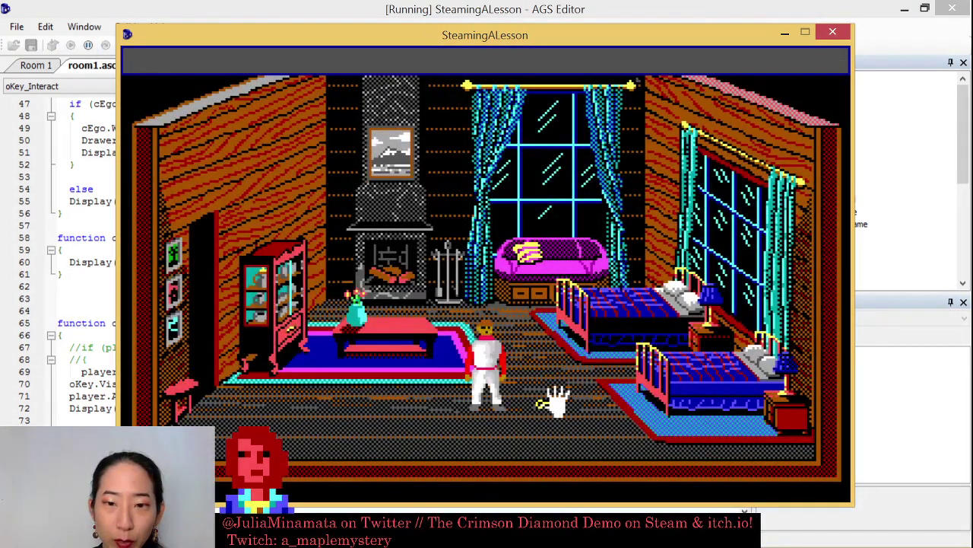
{"action": "left_click", "coordinate": [551, 409]}
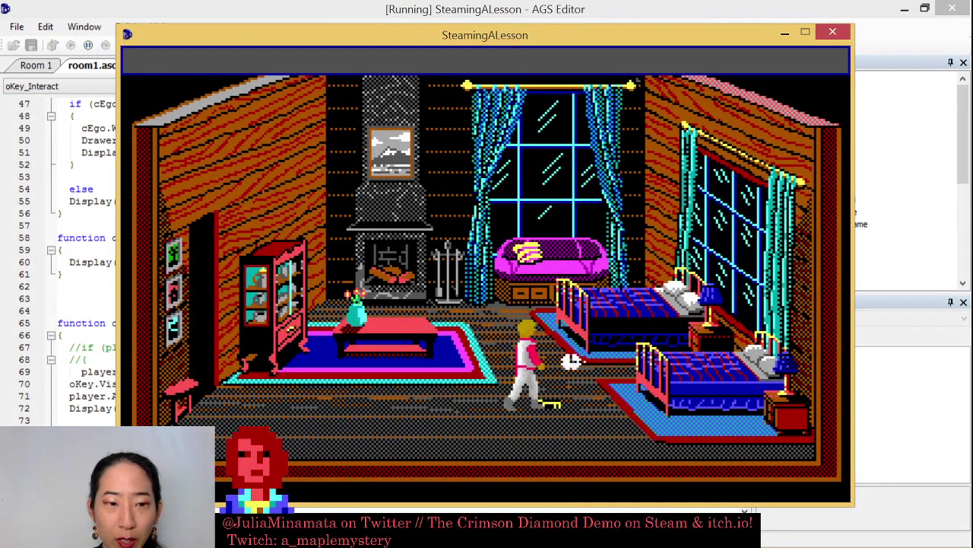
{"action": "left_click", "coordinate": [545, 295]}
{"action": "left_click", "coordinate": [456, 98]}
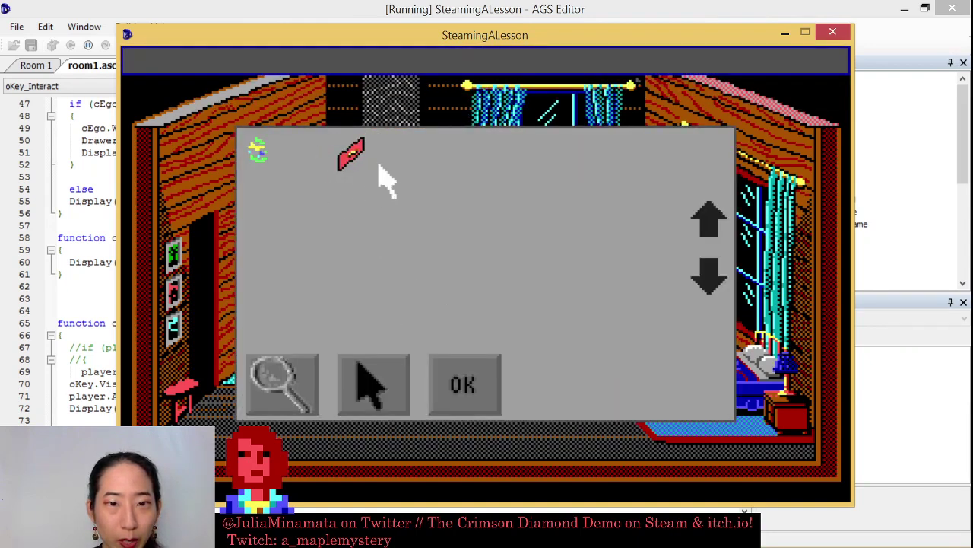
{"action": "left_click", "coordinate": [467, 397]}
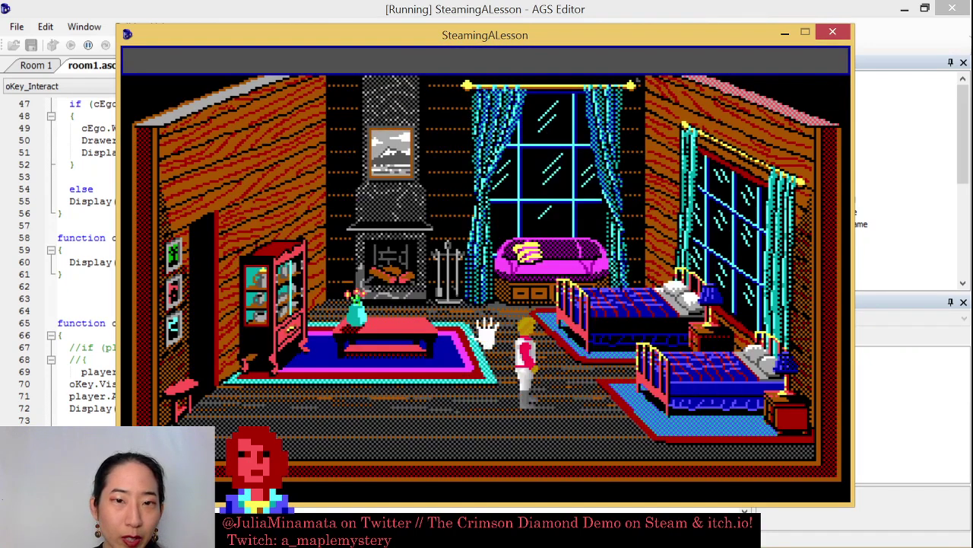
{"action": "left_click", "coordinate": [833, 33]}
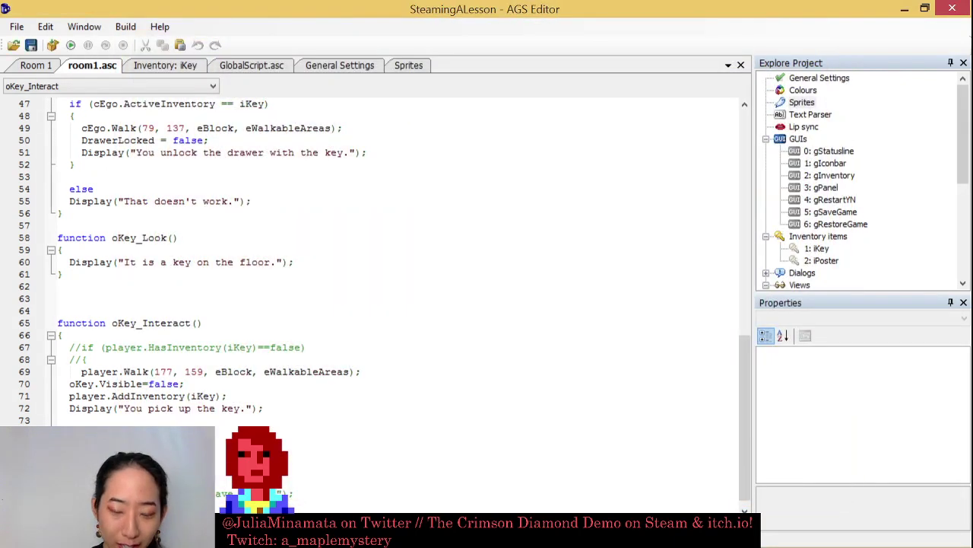
{"action": "key", "text": "Return"}
{"action": "key", "text": "ctrl+s"}
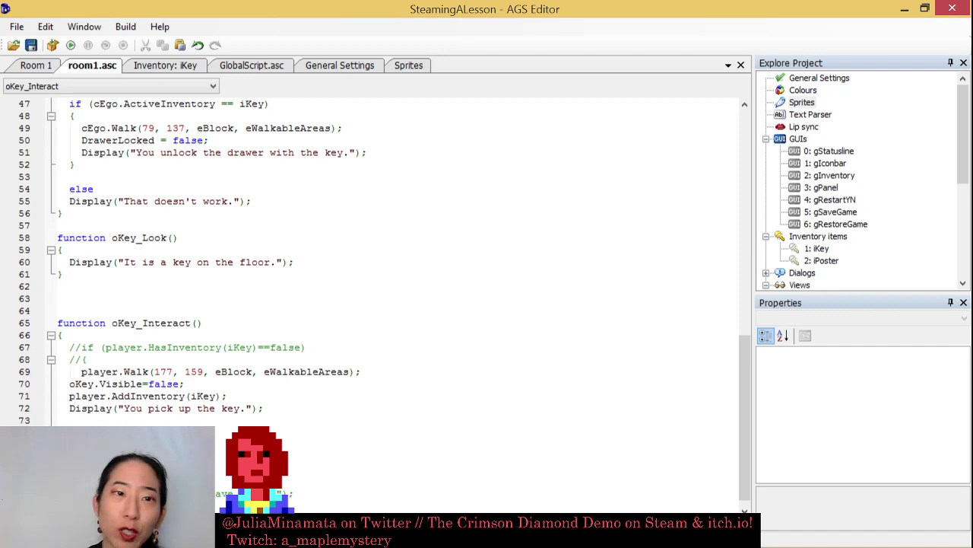
Open the gInventory GUI and look through the properties of its invCustomInv inventory window
{"action": "double_click", "coordinate": [830, 175]}
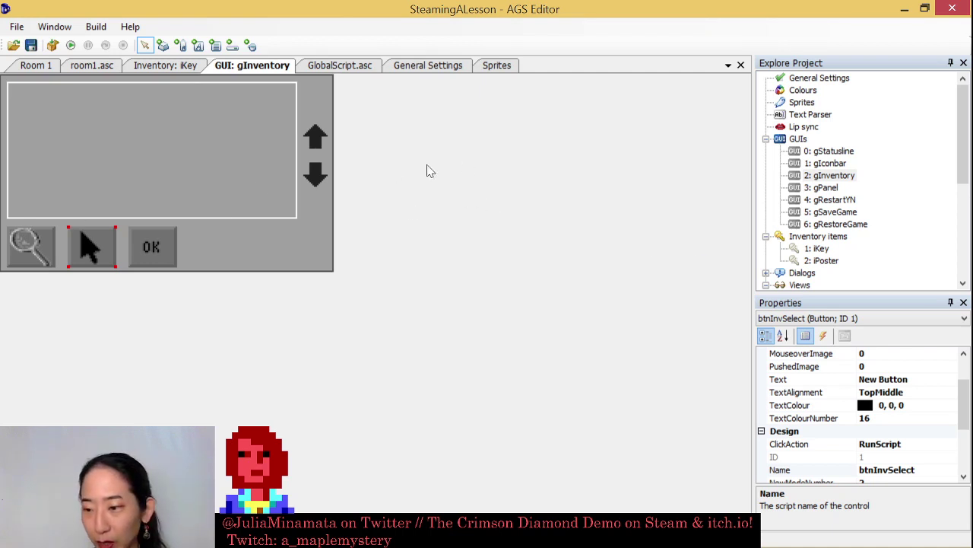
{"action": "left_click", "coordinate": [266, 167]}
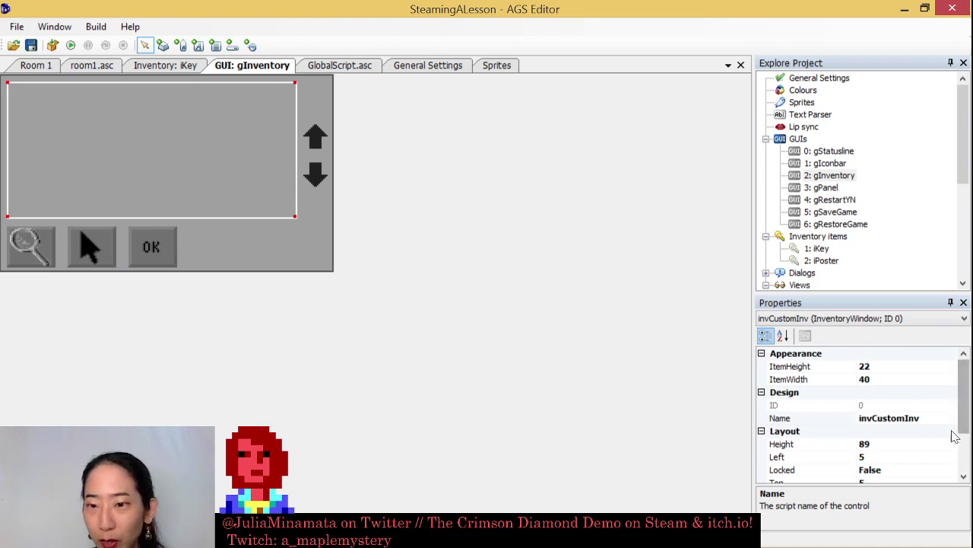
{"action": "left_click", "coordinate": [964, 455]}
{"action": "left_click_drag", "start_coordinate": [968, 460], "coordinate": [968, 380]}
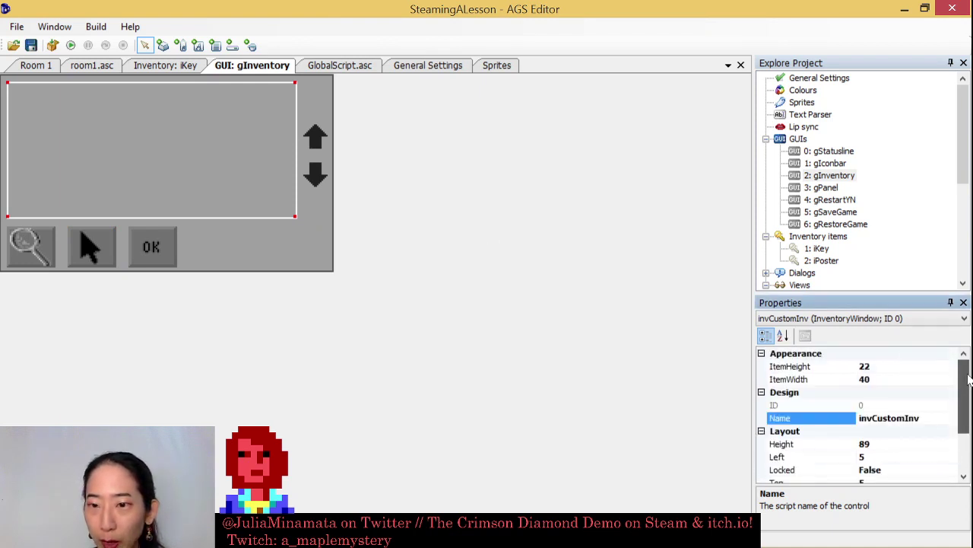
{"action": "left_click", "coordinate": [298, 258]}
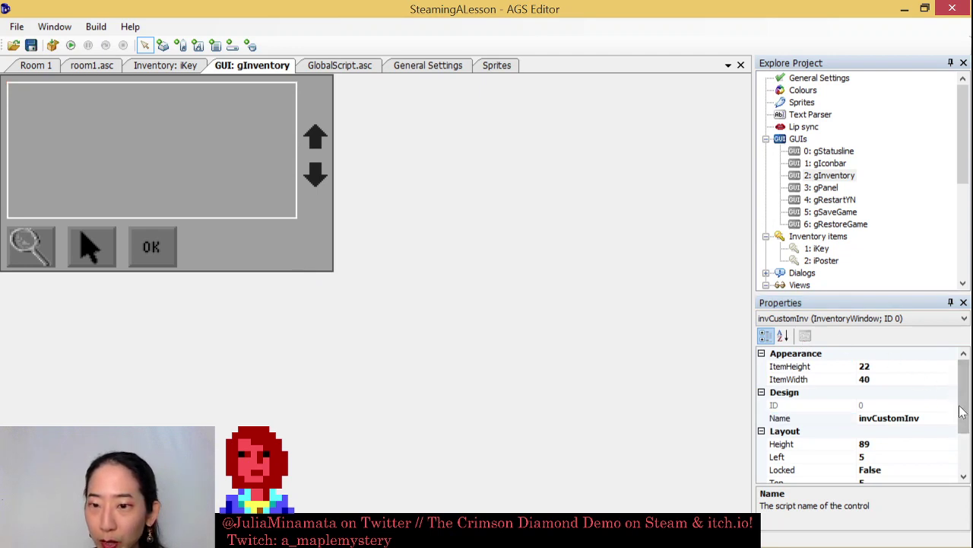
{"action": "left_click", "coordinate": [967, 468]}
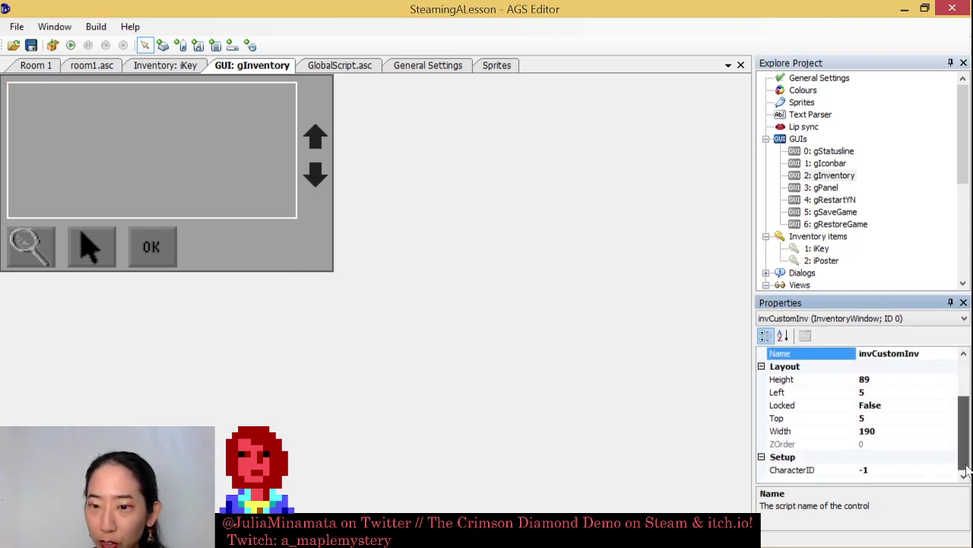
{"action": "left_click_drag", "start_coordinate": [967, 472], "coordinate": [962, 317]}
Set the background colour of the gInventory GUI to blue (0, 4, 248)
{"action": "left_click", "coordinate": [963, 318]}
{"action": "left_click", "coordinate": [848, 330]}
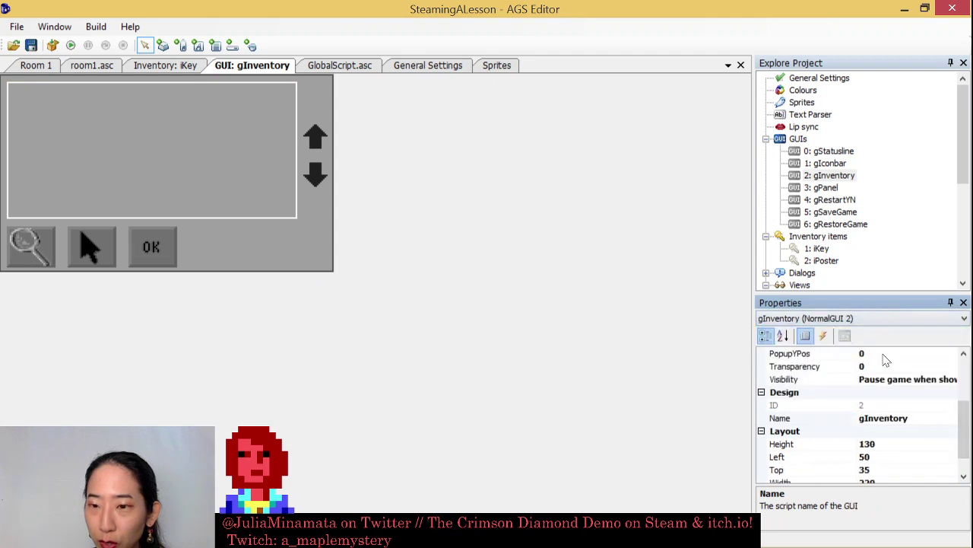
{"action": "left_click_drag", "start_coordinate": [964, 429], "coordinate": [963, 390]}
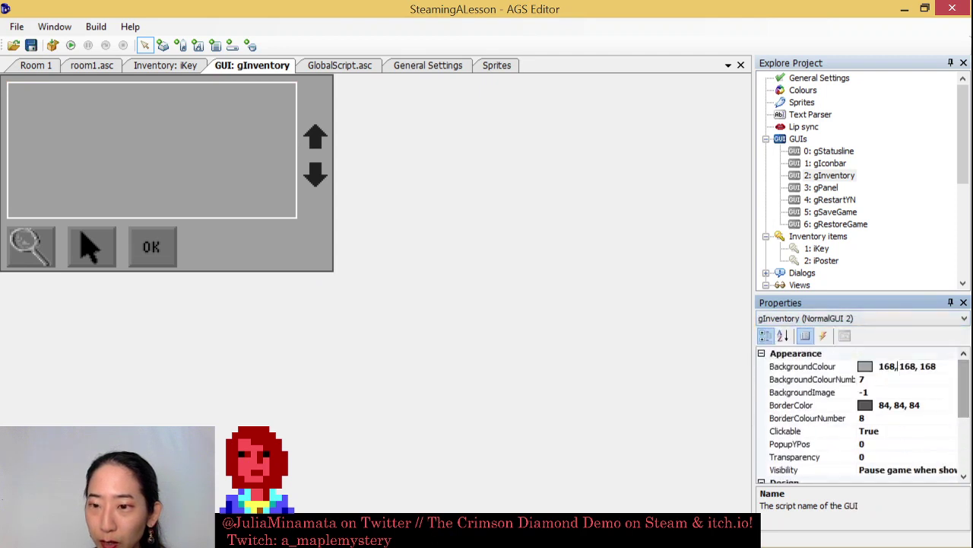
{"action": "left_click", "coordinate": [898, 368]}
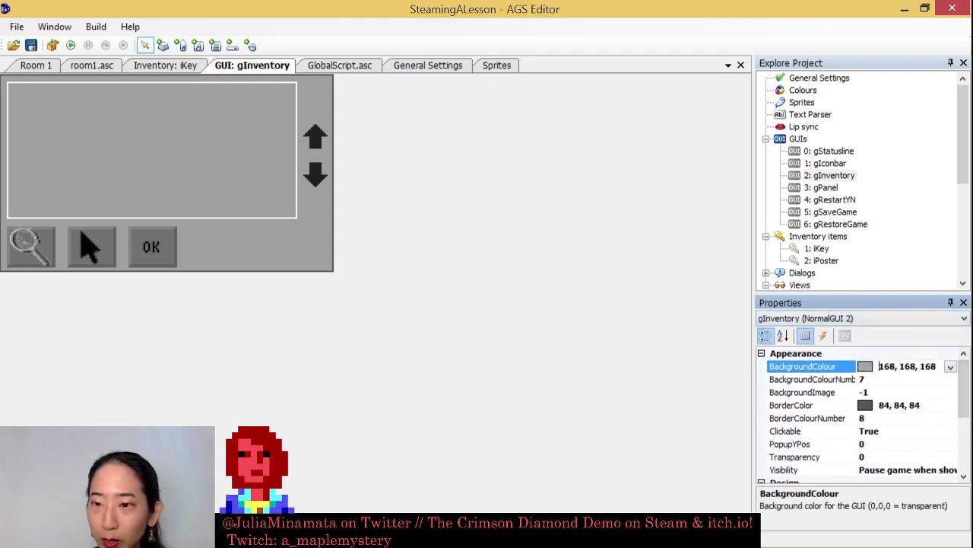
{"action": "left_click", "coordinate": [951, 367]}
{"action": "left_click", "coordinate": [928, 439]}
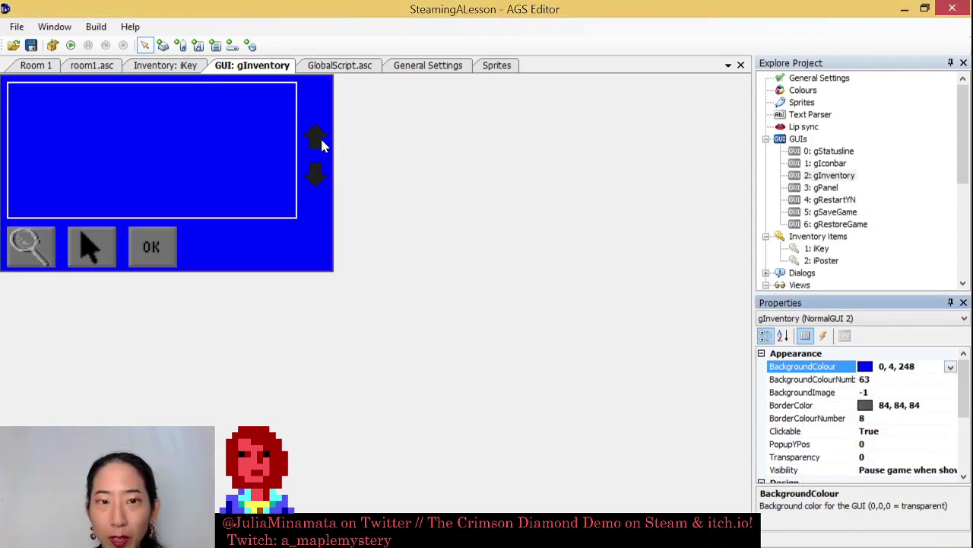
Change the image of the btnInvUp button to the hand, sprite 2057
{"action": "left_click", "coordinate": [320, 143]}
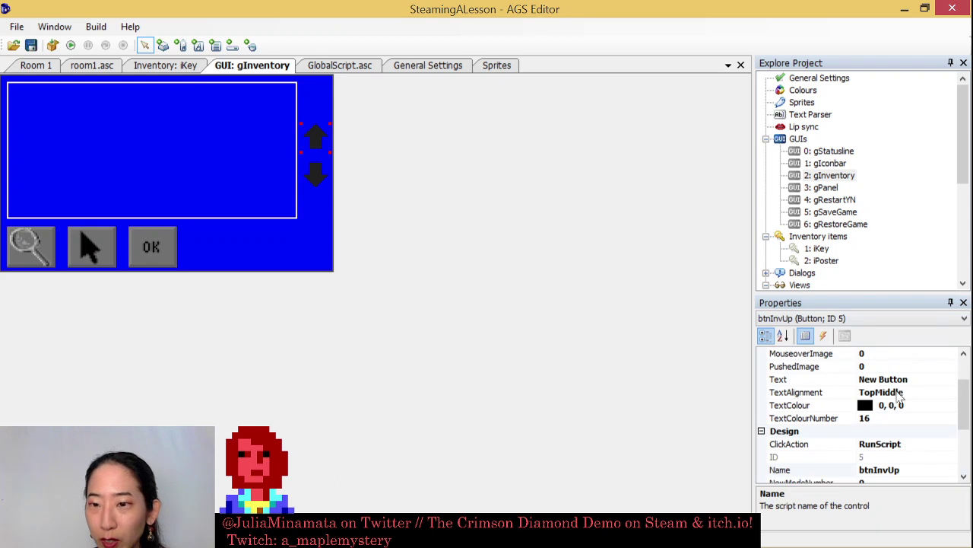
{"action": "left_click_drag", "start_coordinate": [965, 406], "coordinate": [966, 386]}
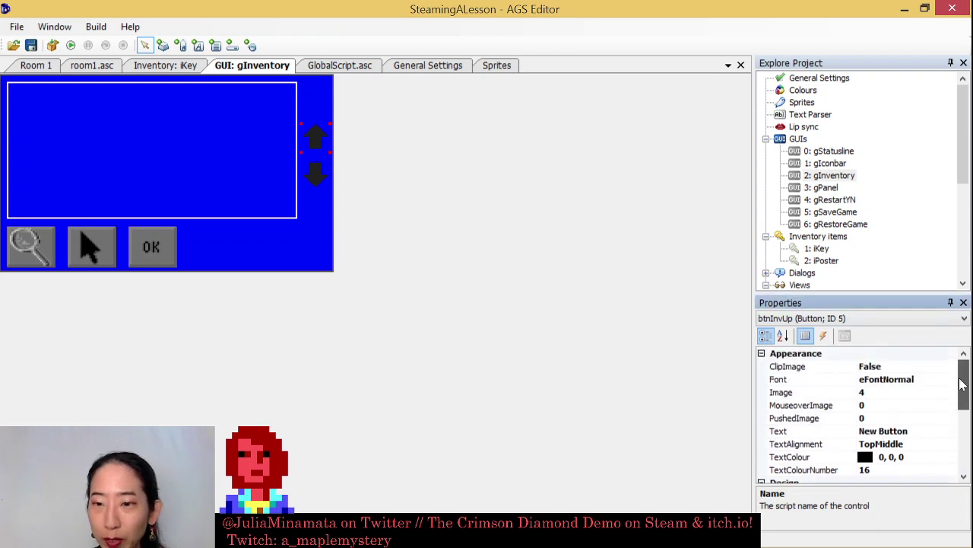
{"action": "left_click", "coordinate": [949, 393]}
{"action": "left_click", "coordinate": [951, 392]}
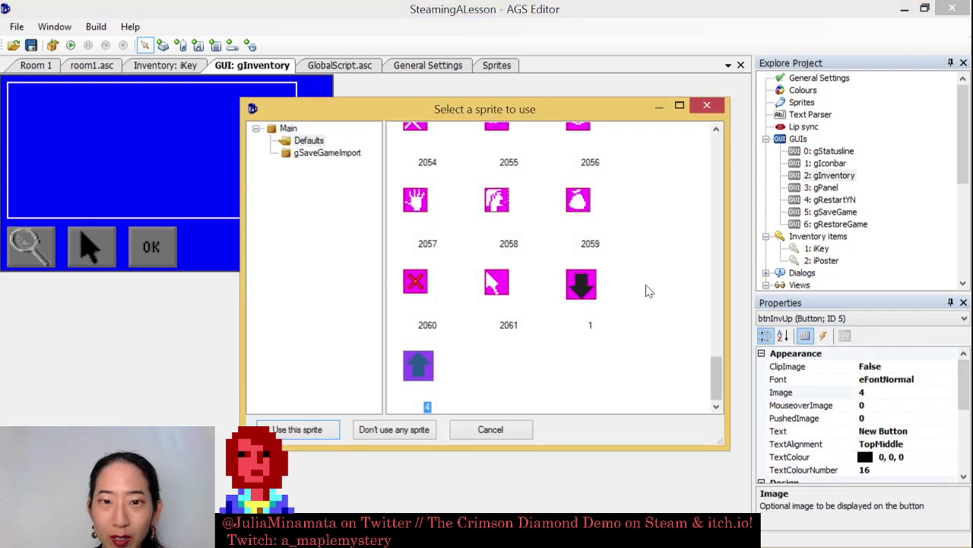
{"action": "double_click", "coordinate": [416, 202]}
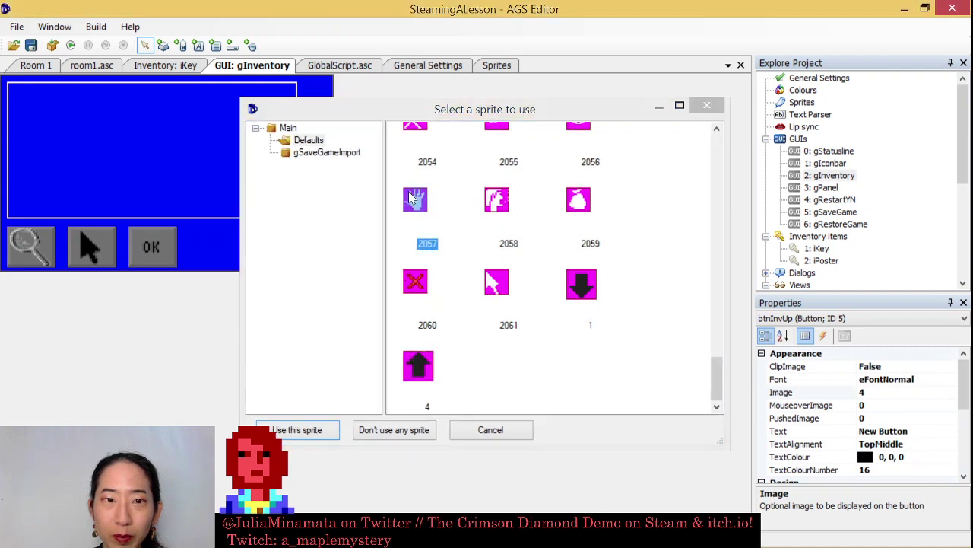
Change the image of the btnInvDown button to the bag, sprite 2059
{"action": "left_click", "coordinate": [314, 177]}
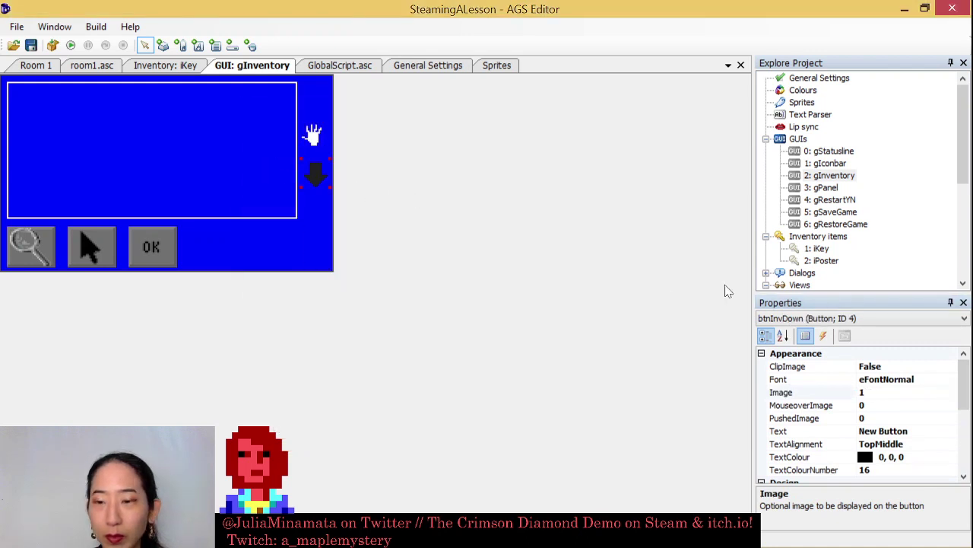
{"action": "left_click", "coordinate": [942, 392]}
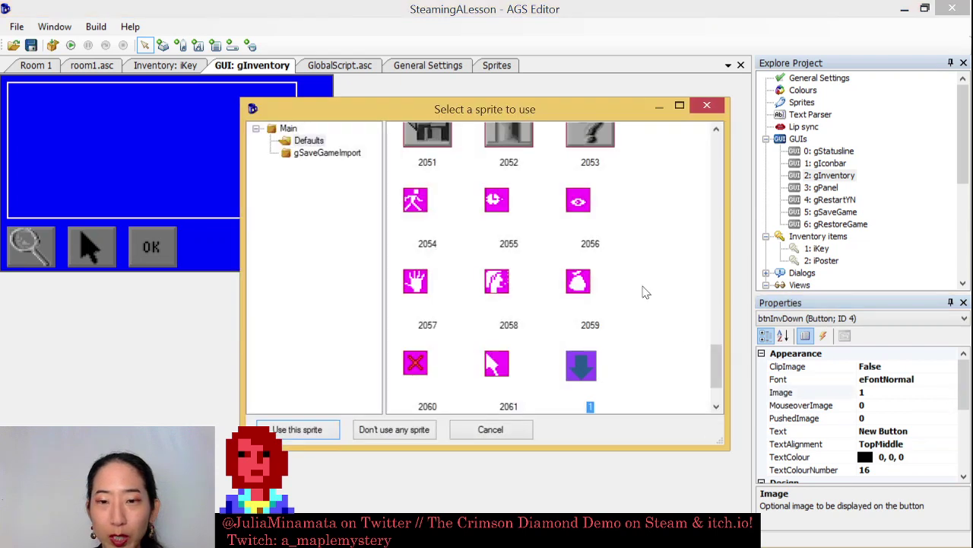
{"action": "double_click", "coordinate": [572, 286]}
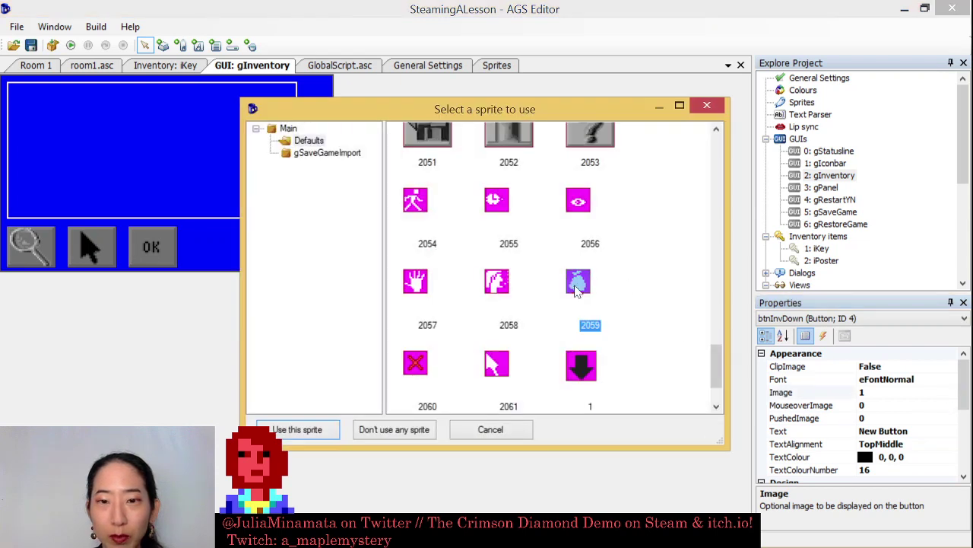
{"action": "left_click", "coordinate": [445, 305]}
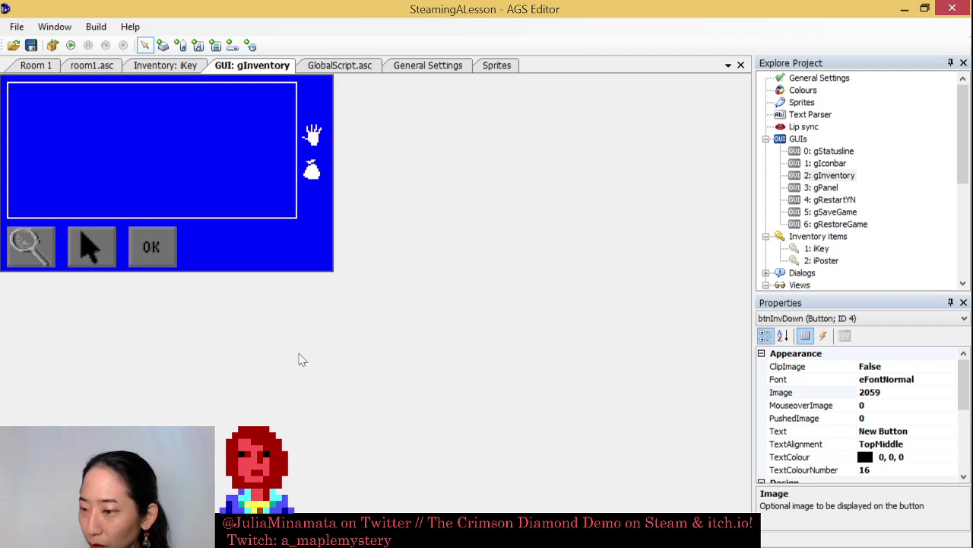
Change the image of the btnInvOK button to the footprints, sprite 2044
{"action": "left_click", "coordinate": [144, 251]}
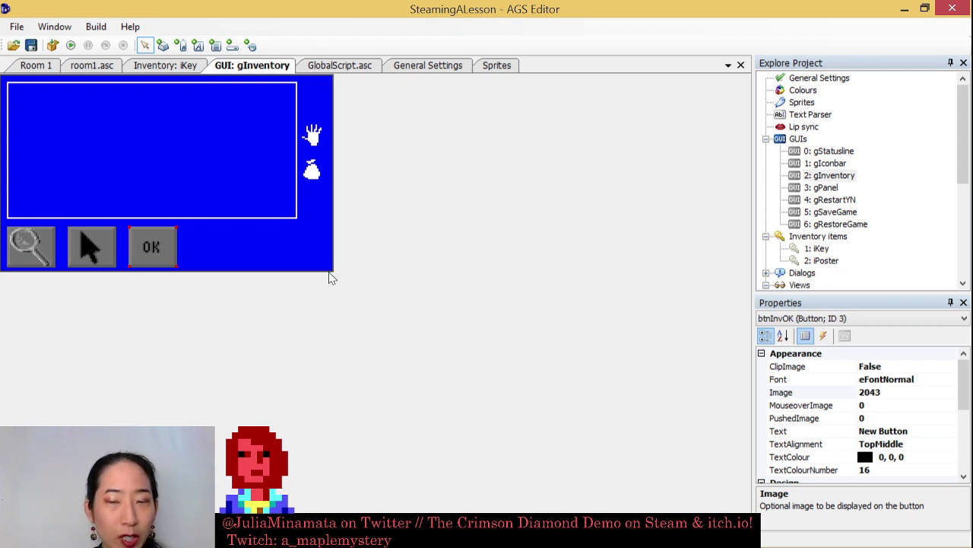
{"action": "left_click", "coordinate": [944, 394]}
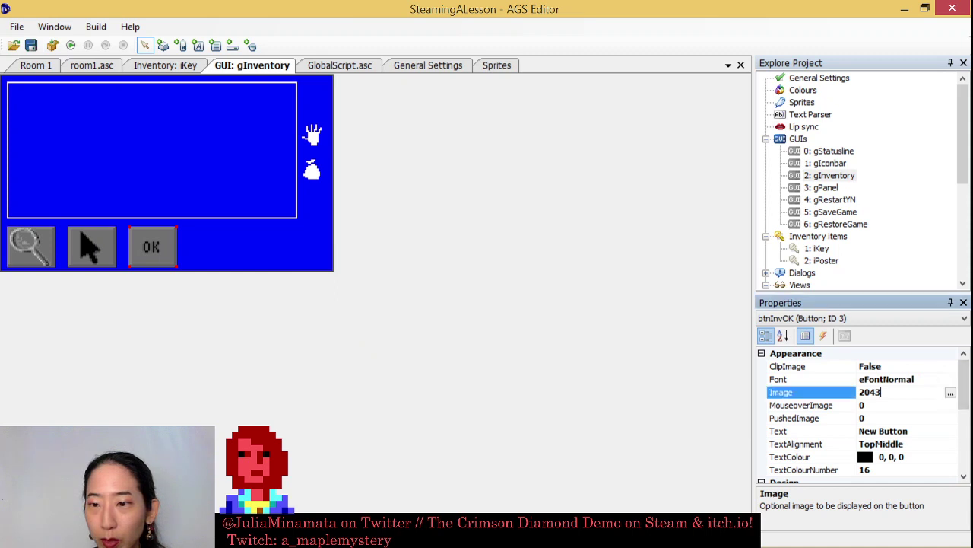
{"action": "left_click", "coordinate": [951, 393]}
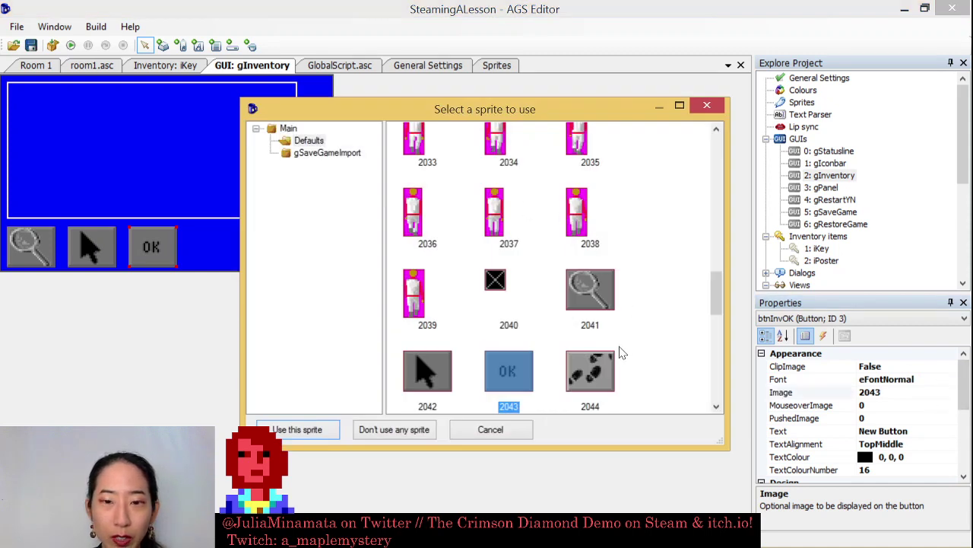
{"action": "double_click", "coordinate": [585, 382]}
{"action": "left_click", "coordinate": [515, 348]}
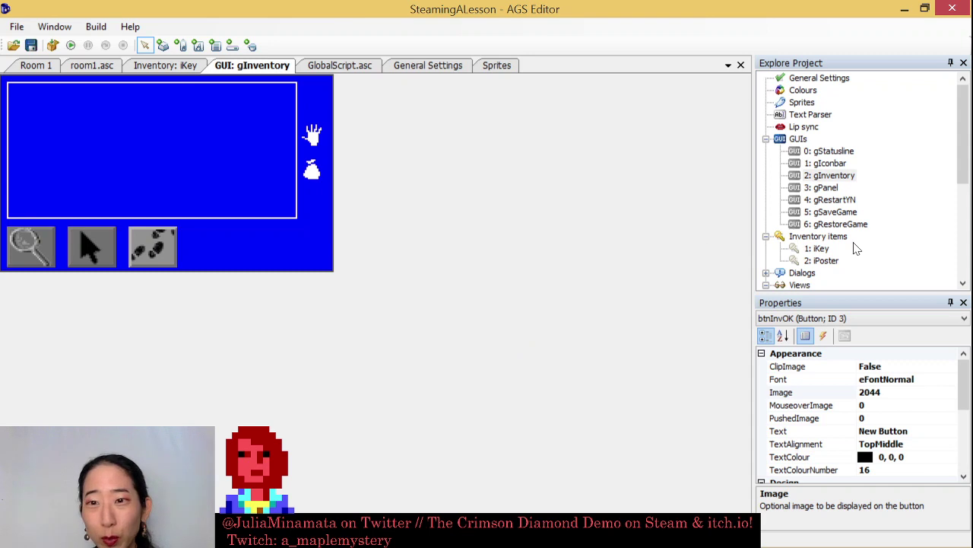
Set the height of the gInventory GUI to 200 pixels
{"action": "left_click", "coordinate": [879, 319]}
{"action": "left_click", "coordinate": [875, 328]}
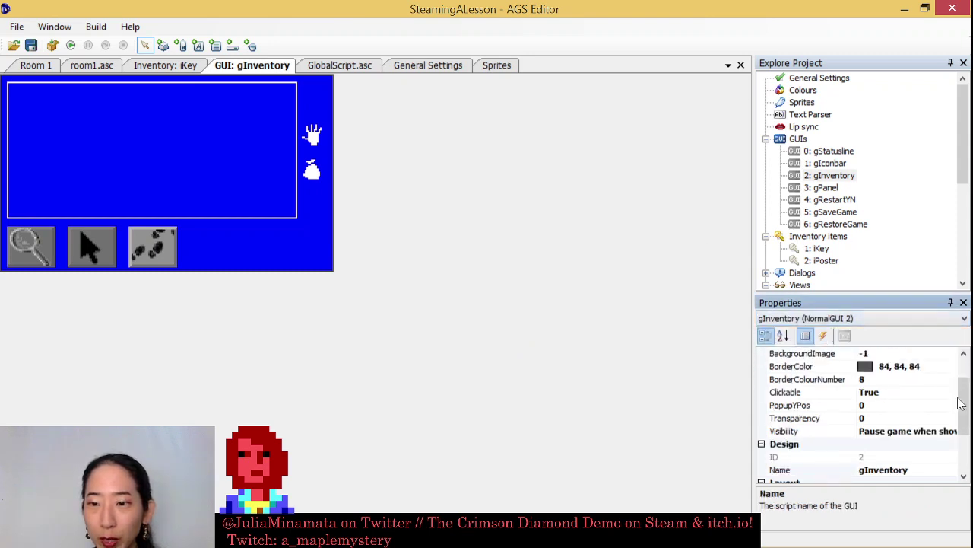
{"action": "left_click_drag", "start_coordinate": [963, 411], "coordinate": [964, 443]}
{"action": "left_click", "coordinate": [871, 417]}
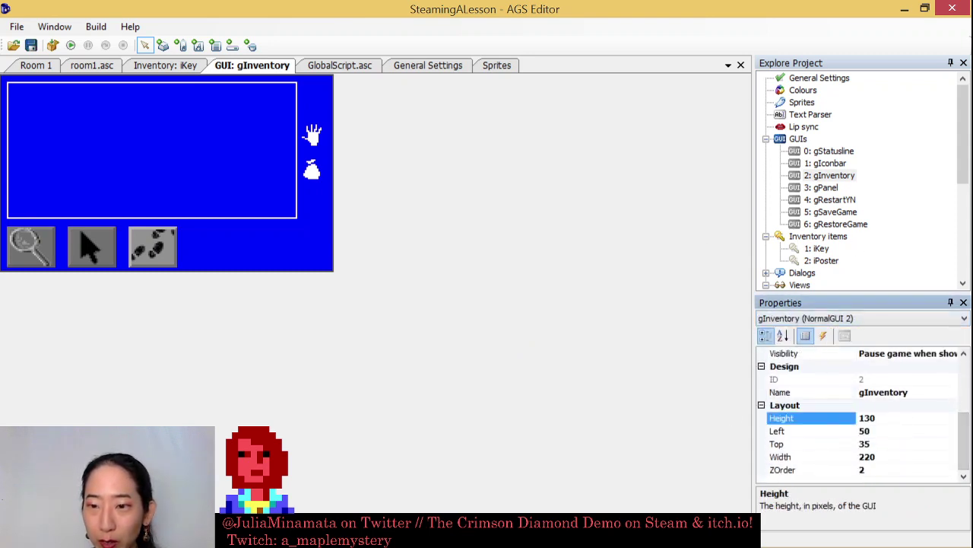
{"action": "type", "text": "2"}
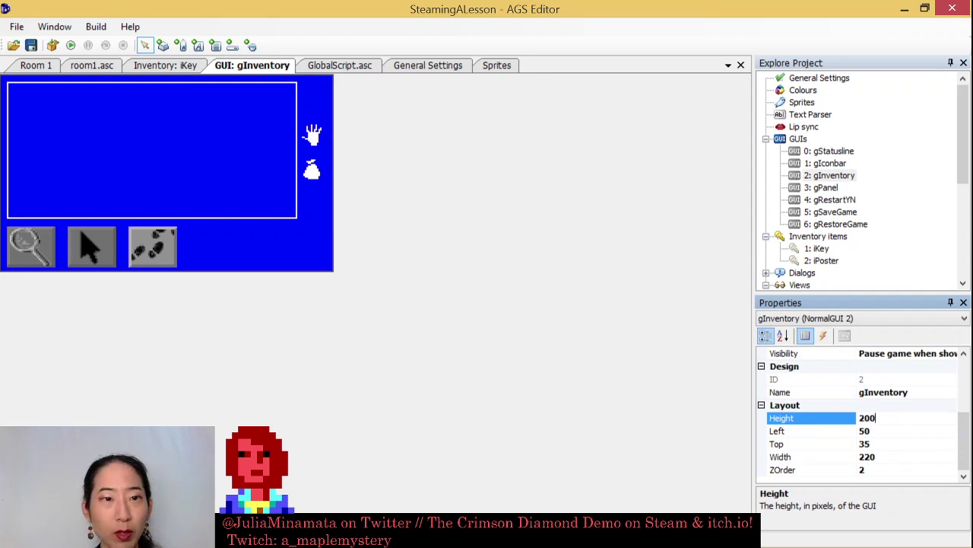
{"action": "type", "text": "00"}
{"action": "key", "text": "Return"}
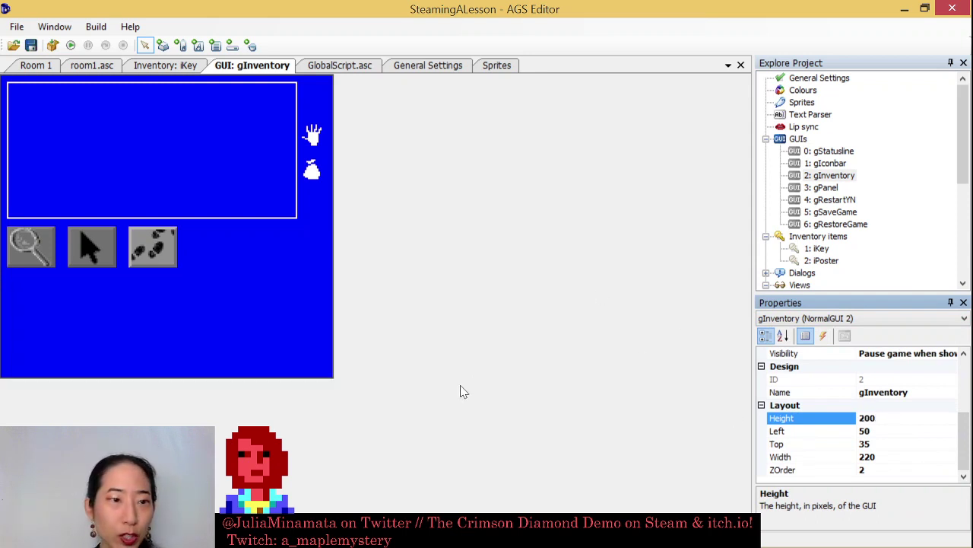
Move the magnifier, arrow and footprints buttons straight down to near the lower edge of the gInventory GUI
{"action": "left_click_drag", "start_coordinate": [31, 250], "coordinate": [31, 343]}
{"action": "left_click_drag", "start_coordinate": [92, 252], "coordinate": [91, 346]}
{"action": "left_click_drag", "start_coordinate": [146, 237], "coordinate": [147, 336]}
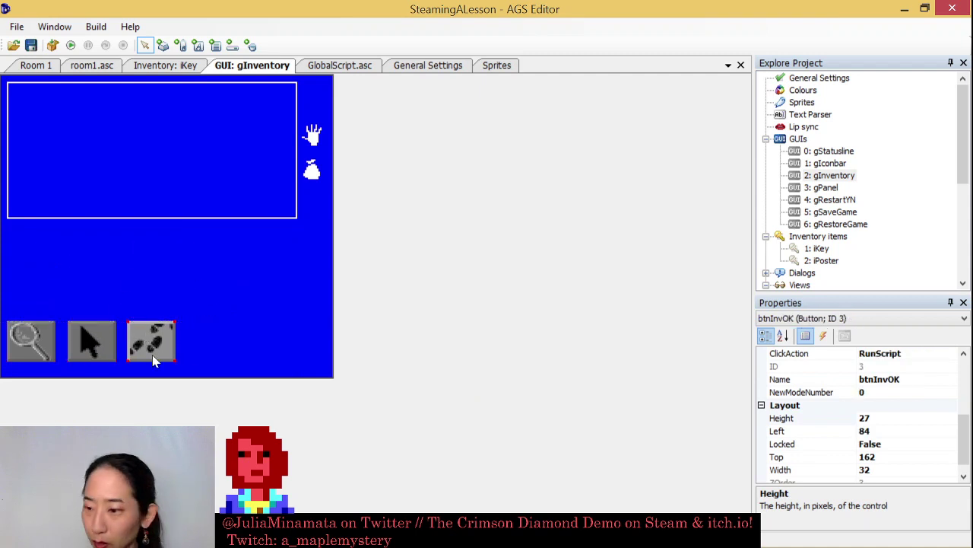
Test-run the game, open the inventory to check the lowered buttons, and close the game
{"action": "left_click", "coordinate": [72, 44]}
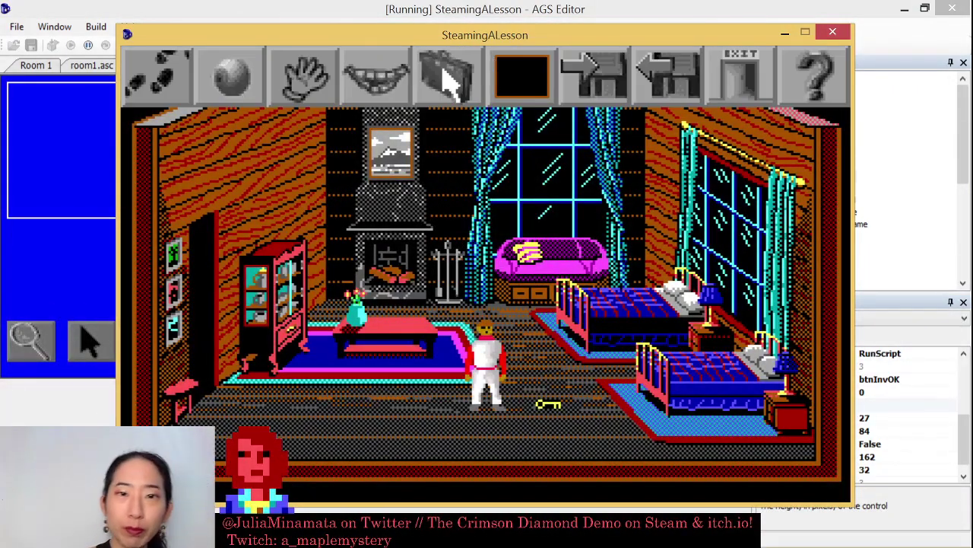
{"action": "left_click", "coordinate": [449, 85]}
{"action": "mouse_move", "coordinate": [652, 76]}
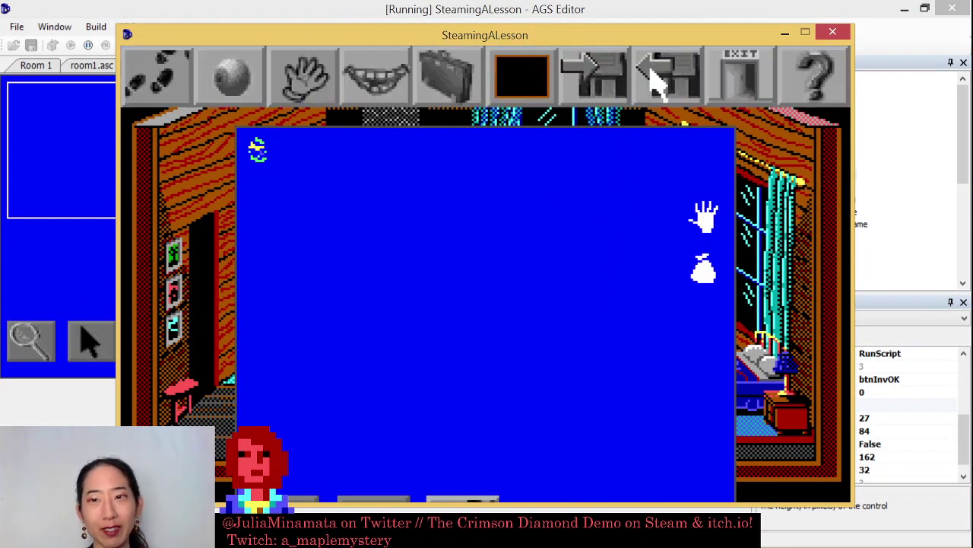
{"action": "left_click_drag", "start_coordinate": [658, 36], "coordinate": [647, 26]}
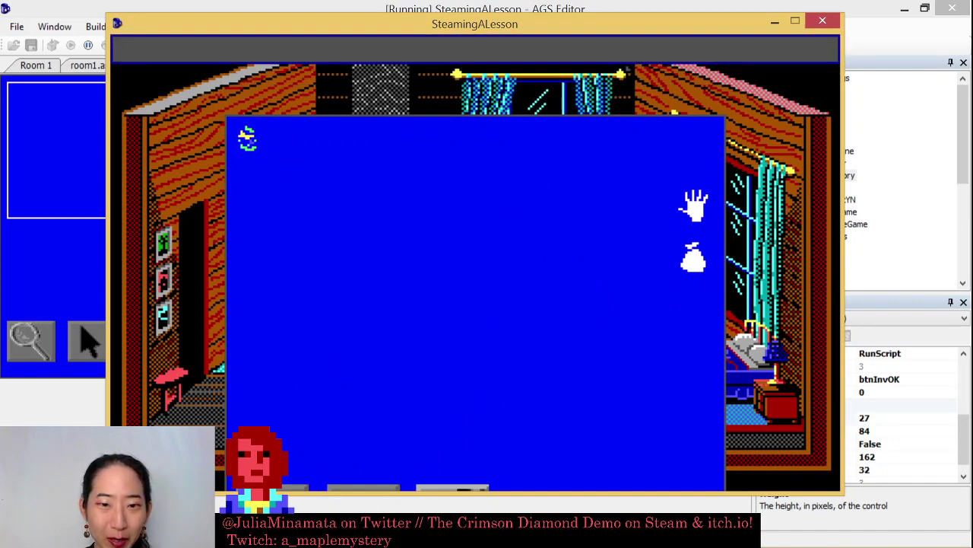
{"action": "left_click", "coordinate": [822, 21]}
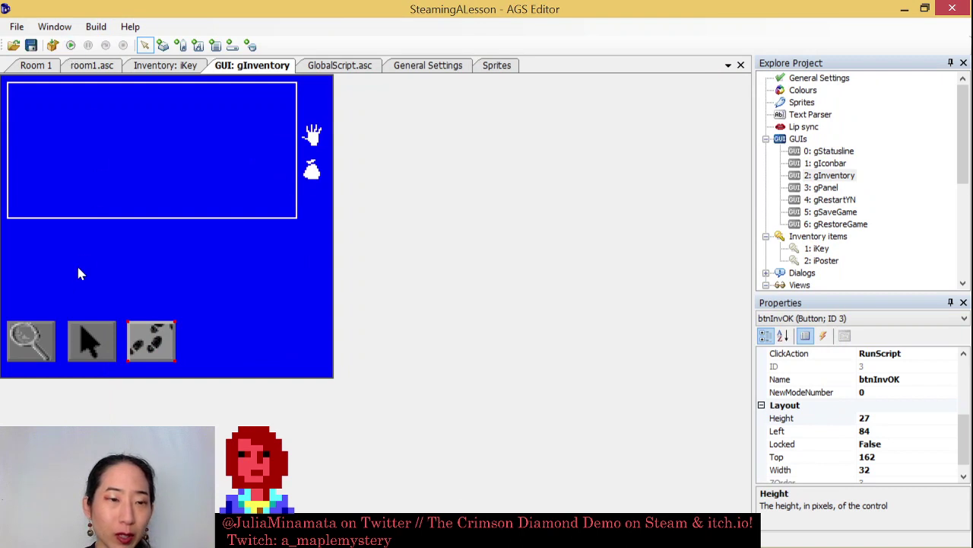
Move the magnifier, arrow and footprints buttons up beneath the inventory window, spread apart, with the footprints button at left 179, top 102
{"action": "left_click_drag", "start_coordinate": [23, 346], "coordinate": [83, 242]}
{"action": "left_click_drag", "start_coordinate": [94, 339], "coordinate": [193, 254]}
{"action": "left_click_drag", "start_coordinate": [172, 335], "coordinate": [323, 238]}
Test-run the game, open the inventory, leave it with the footprints button, and pick up the key in the bedroom
{"action": "left_click", "coordinate": [71, 45]}
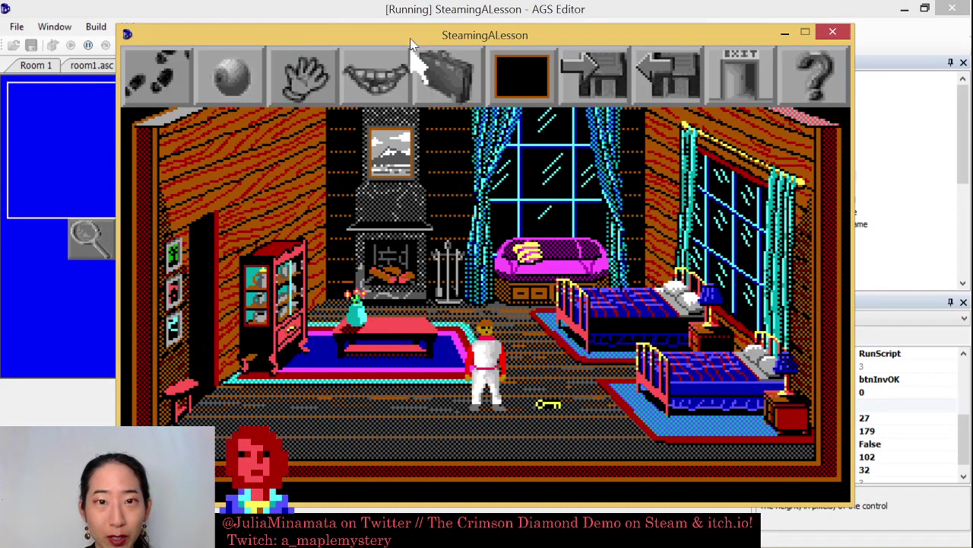
{"action": "left_click", "coordinate": [441, 76]}
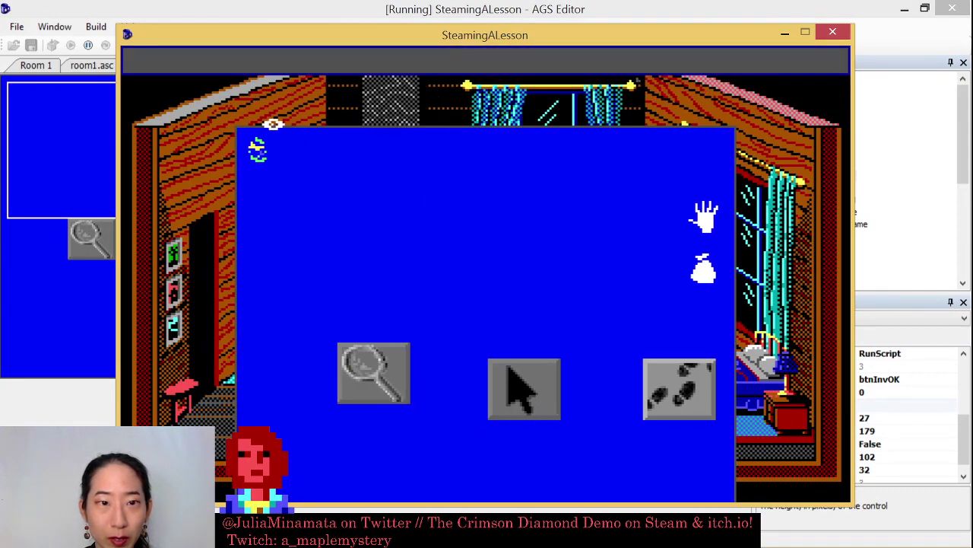
{"action": "left_click", "coordinate": [694, 385]}
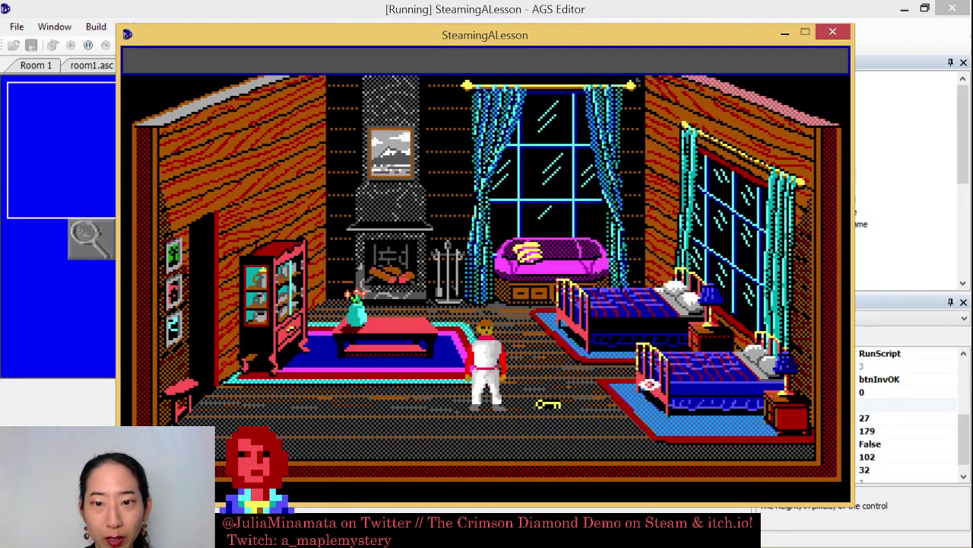
{"action": "left_click", "coordinate": [544, 401]}
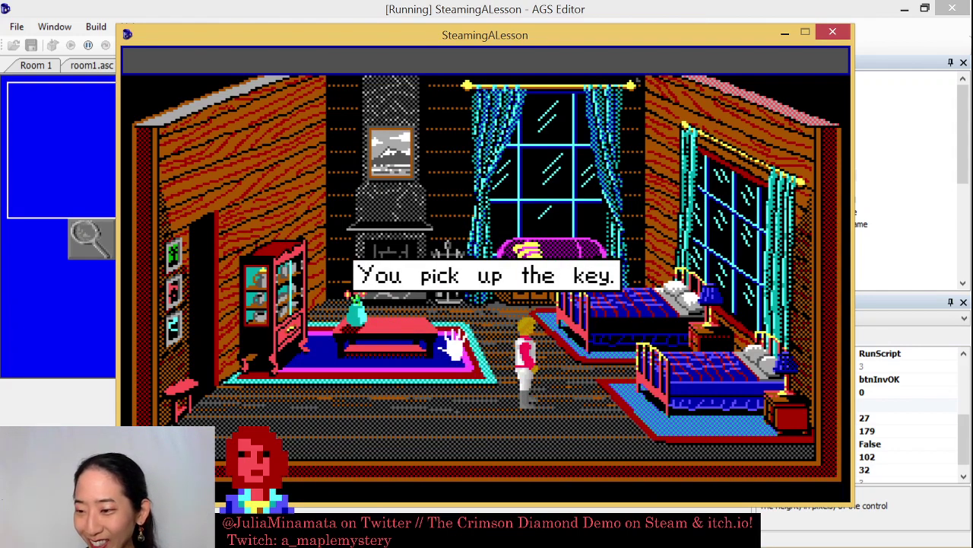
{"action": "left_click", "coordinate": [451, 300]}
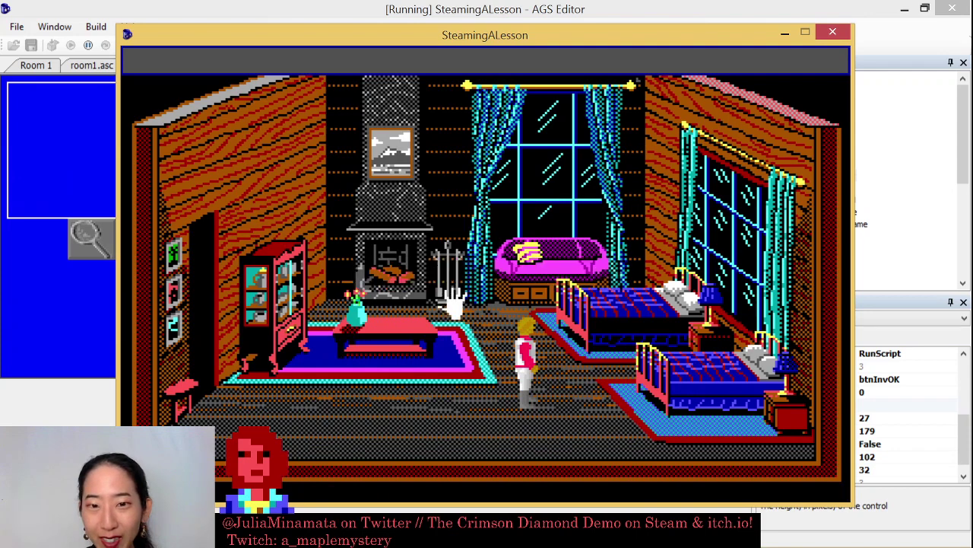
Reopen the in-game inventory, try the magnifier button on the key, and leave with the footprints button
{"action": "mouse_move", "coordinate": [247, 65]}
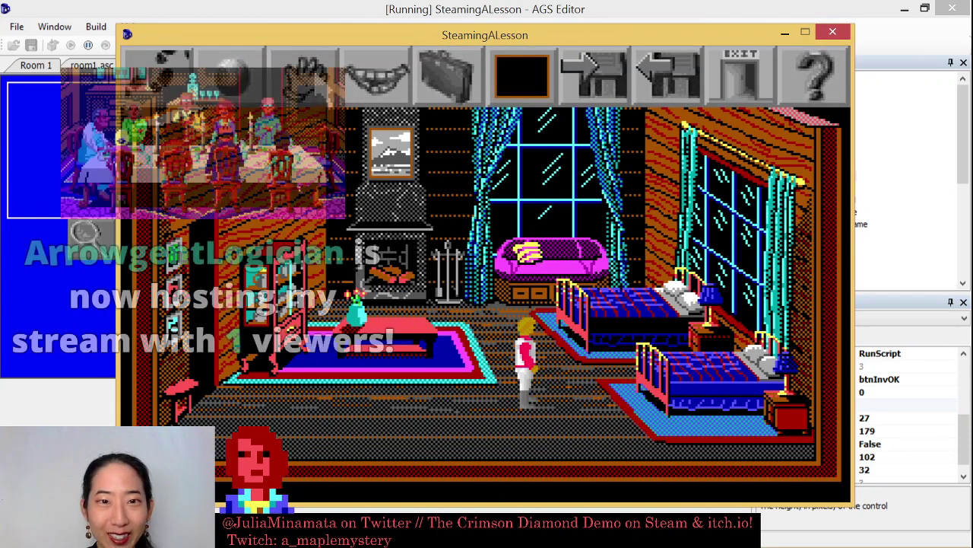
{"action": "left_click", "coordinate": [441, 79]}
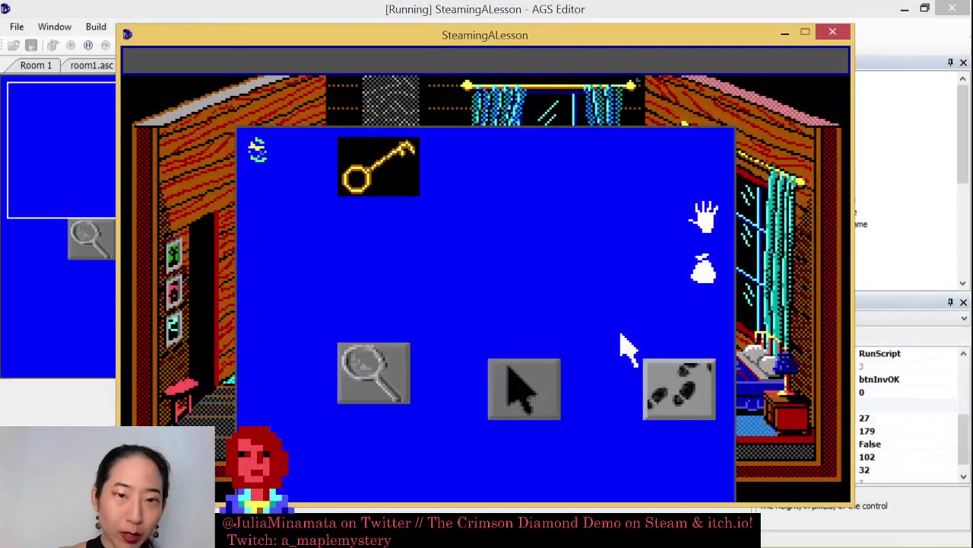
{"action": "left_click", "coordinate": [387, 371]}
{"action": "left_click", "coordinate": [393, 163]}
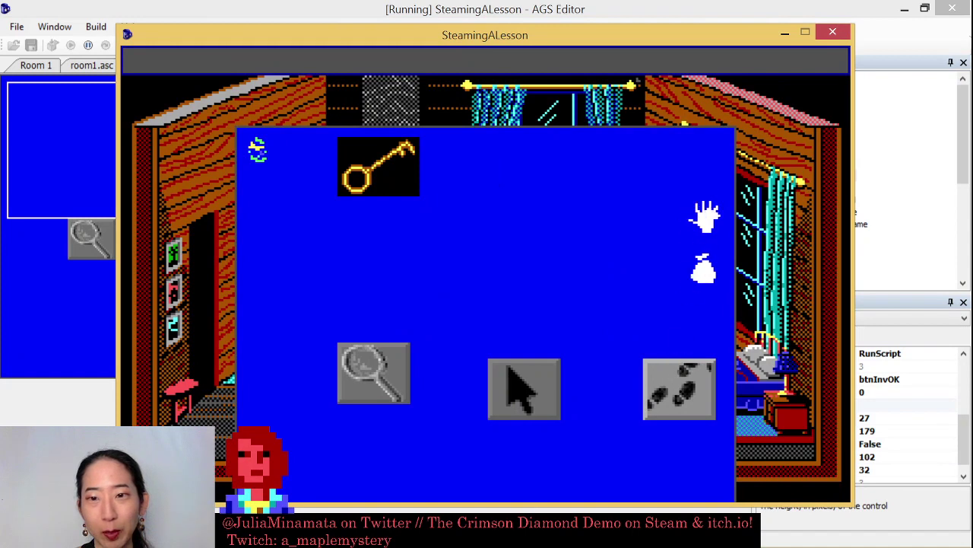
{"action": "left_click", "coordinate": [684, 393]}
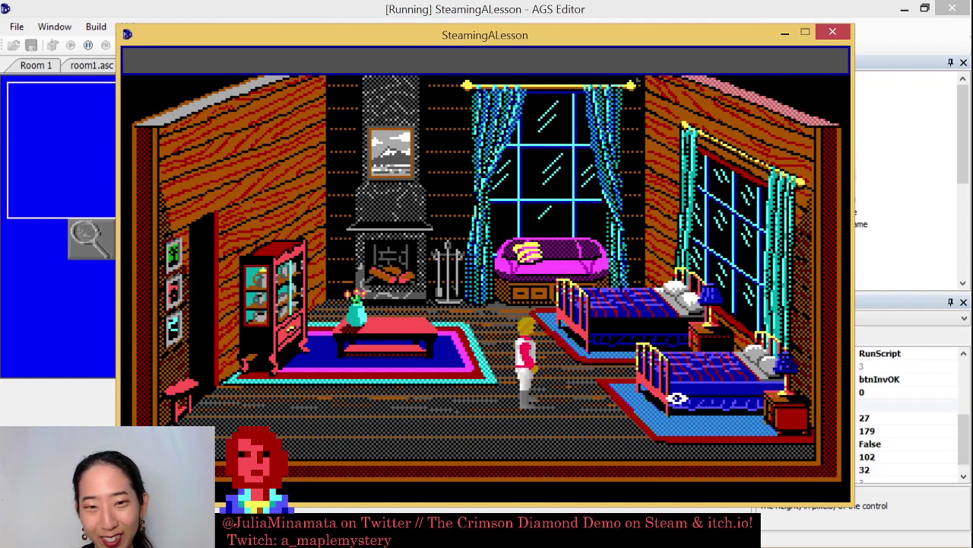
Walk the character around the bedroom, out through its doorway and across the next room, and close the game
{"action": "left_click", "coordinate": [459, 381]}
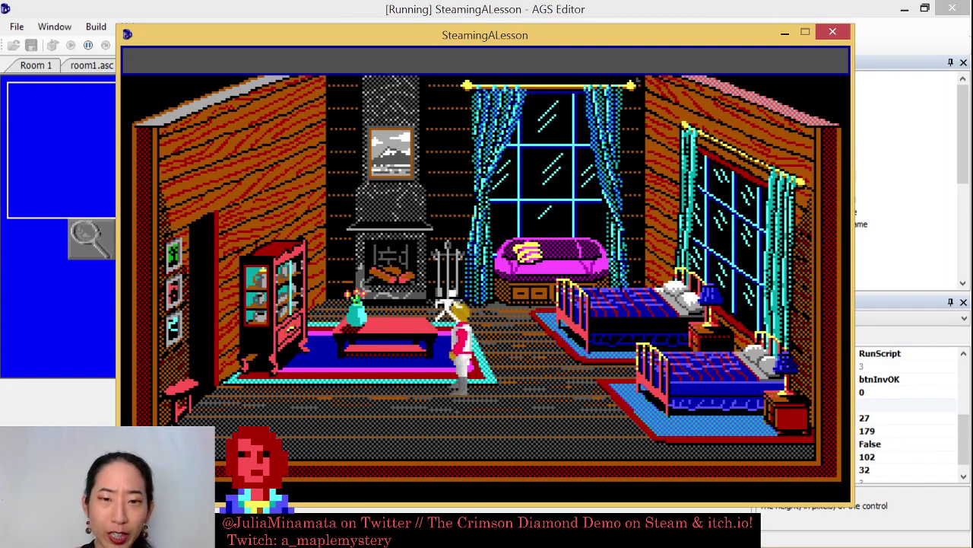
{"action": "left_click", "coordinate": [449, 257]}
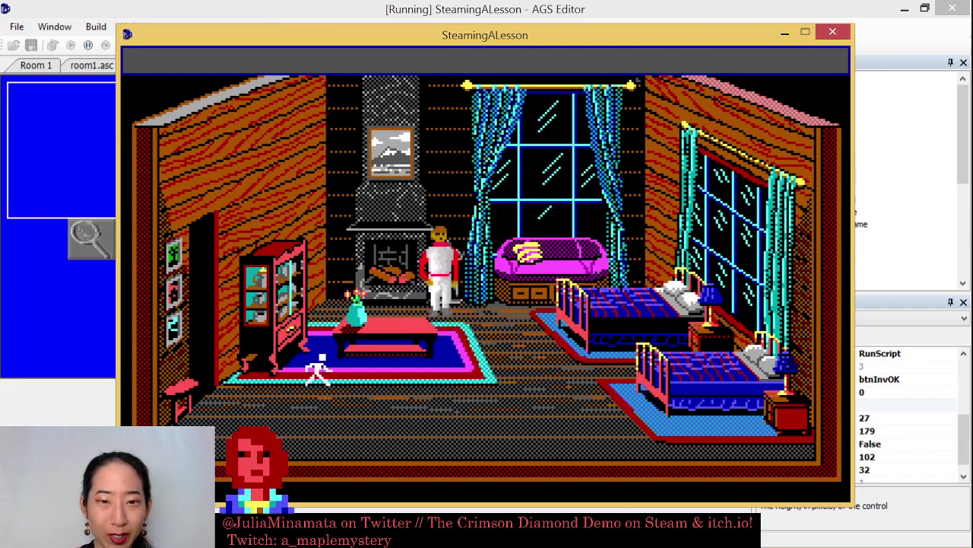
{"action": "left_click", "coordinate": [220, 380]}
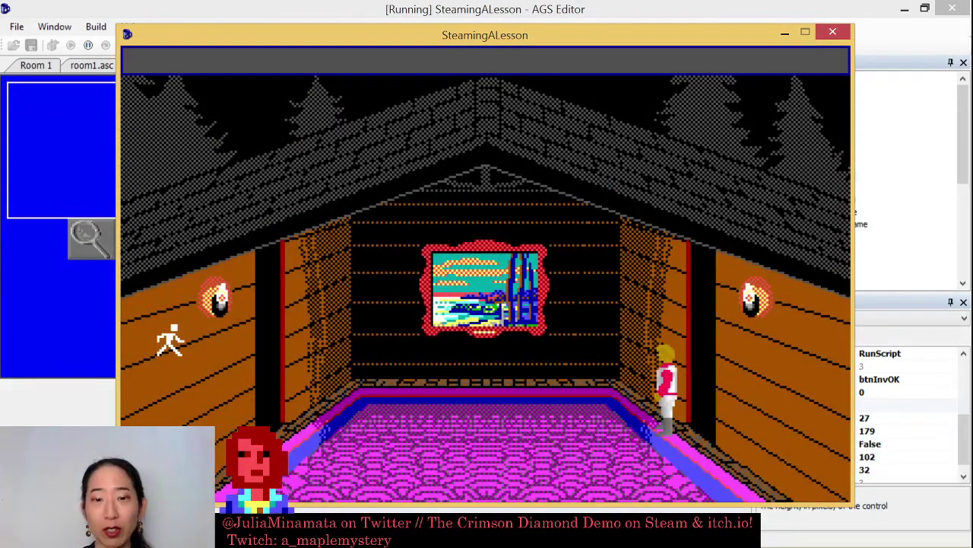
{"action": "left_click", "coordinate": [760, 393]}
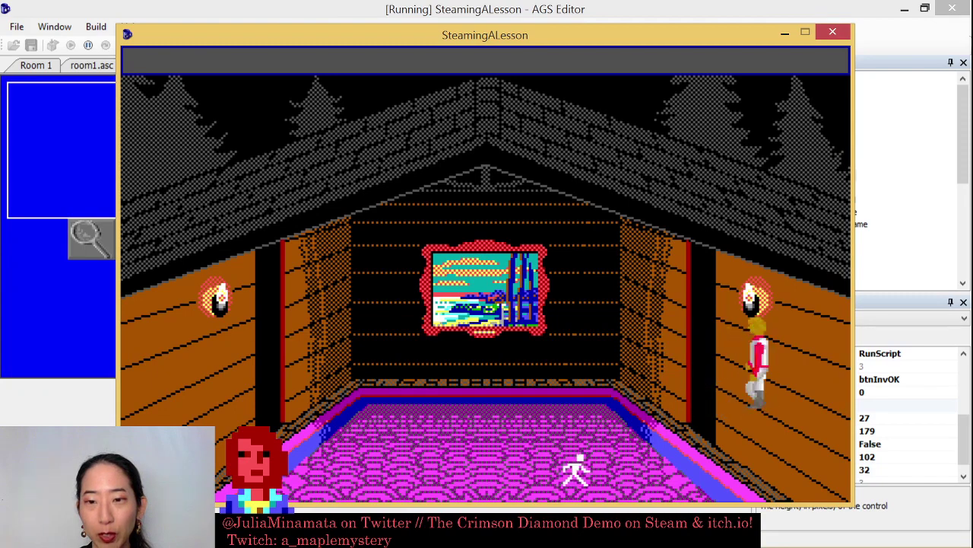
{"action": "left_click", "coordinate": [556, 445]}
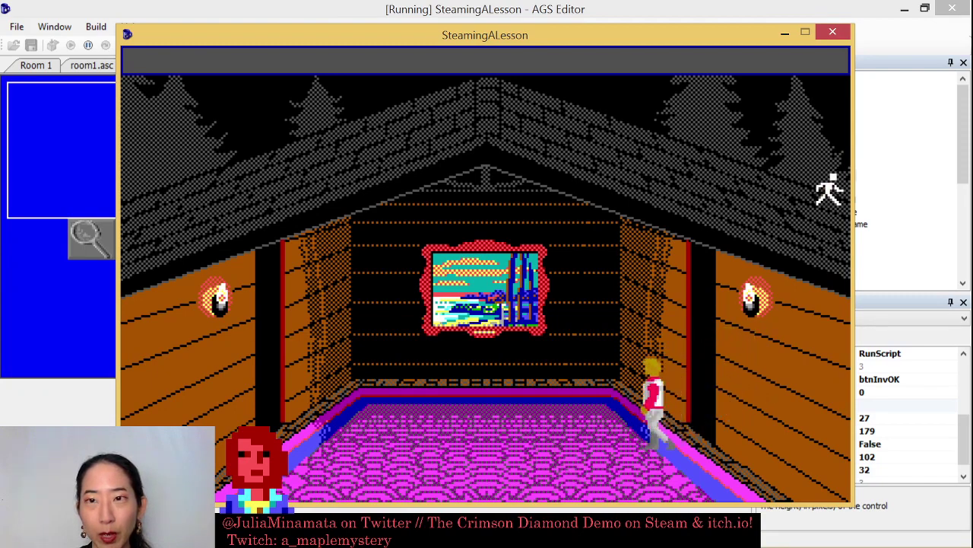
{"action": "left_click", "coordinate": [834, 33]}
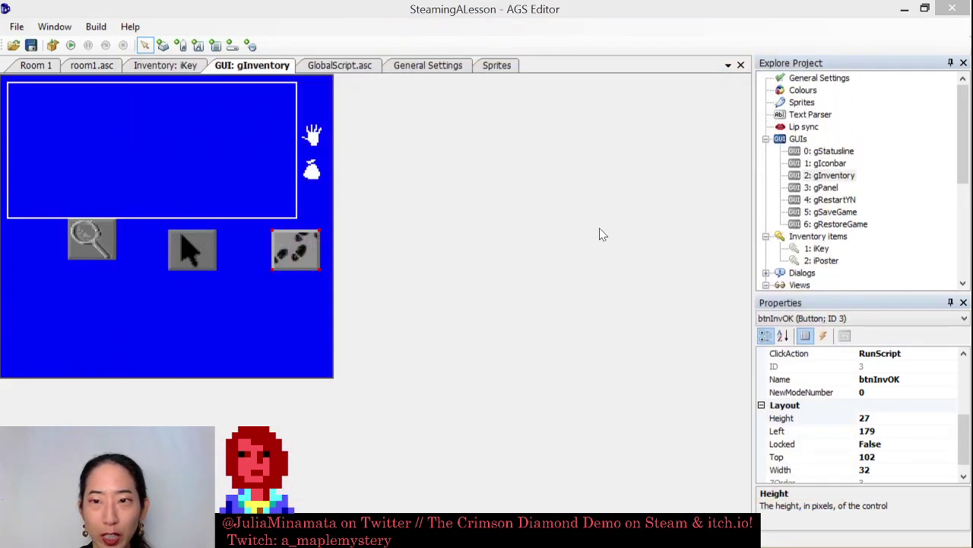
Collapse the GUIs and Inventory items in the project tree and expand Dialogs to show dDialog0
{"action": "left_click_drag", "start_coordinate": [963, 148], "coordinate": [964, 233]}
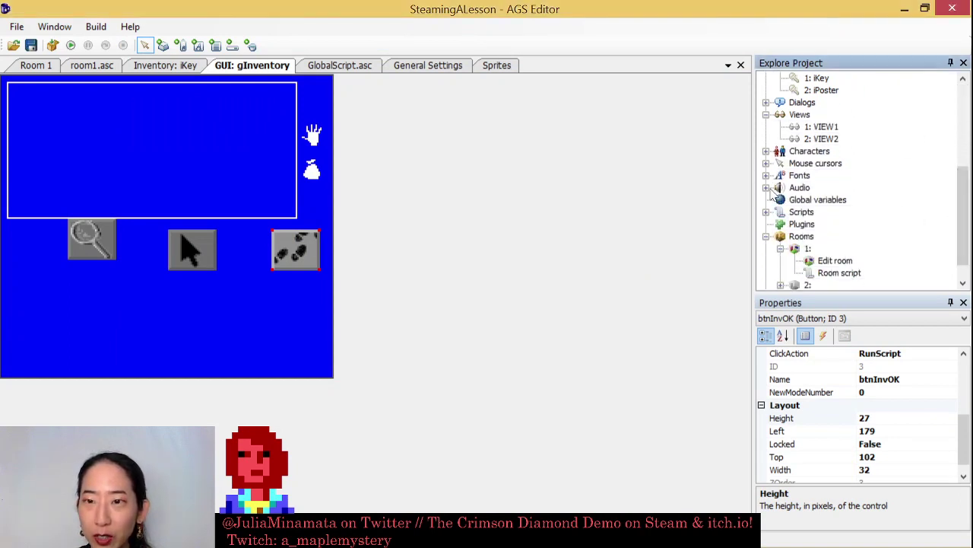
{"action": "scroll", "coordinate": [773, 209], "scroll_direction": "down", "scroll_amount": 1}
{"action": "scroll", "coordinate": [791, 205], "scroll_direction": "up", "scroll_amount": 4}
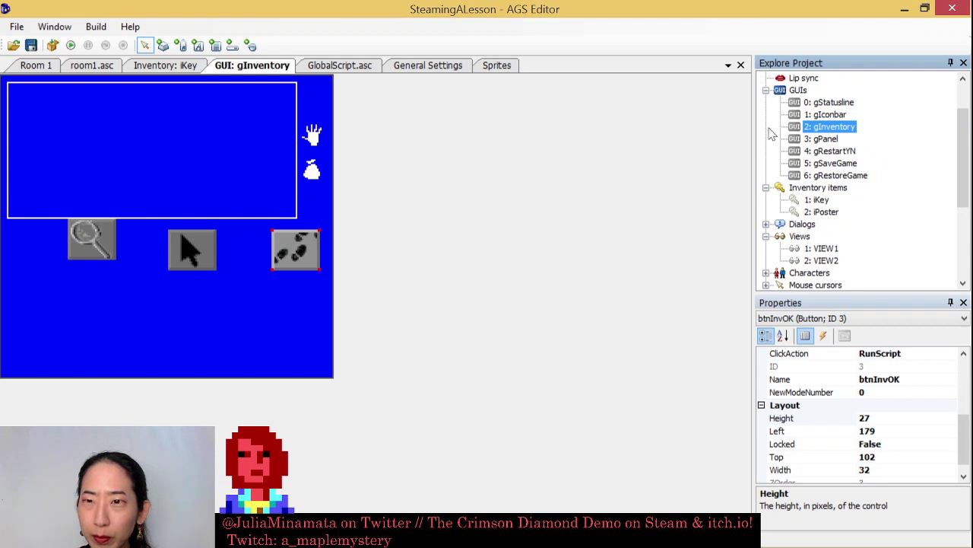
{"action": "left_click", "coordinate": [767, 90]}
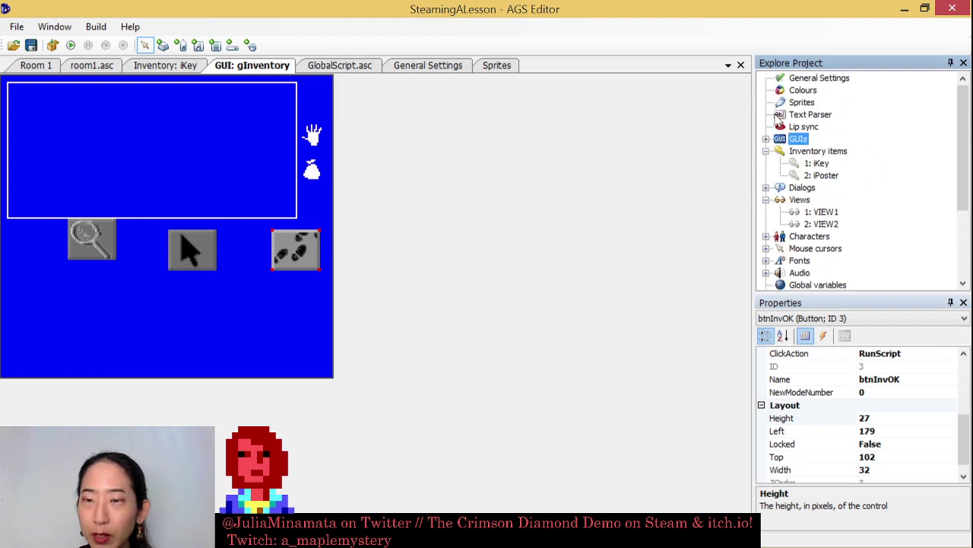
{"action": "left_click", "coordinate": [767, 150]}
{"action": "left_click", "coordinate": [767, 163]}
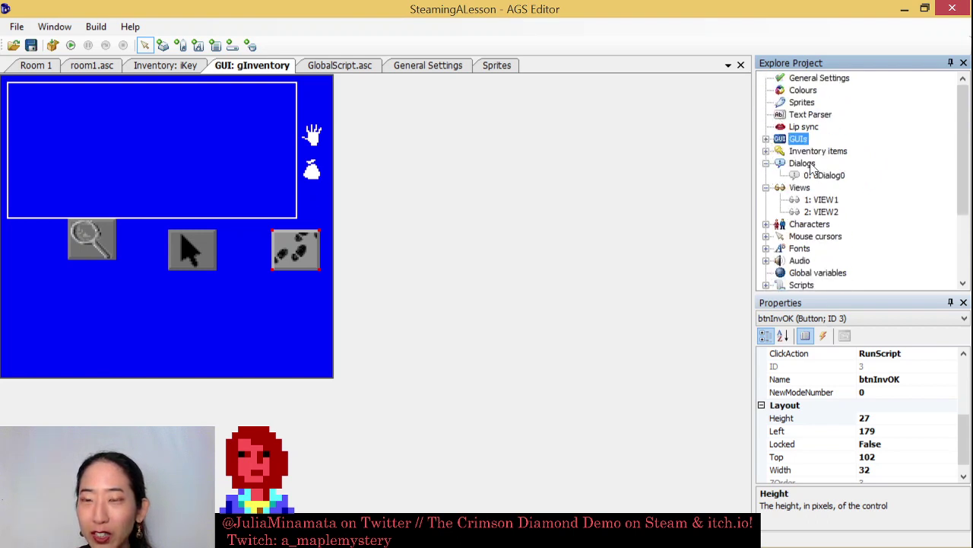
{"action": "left_click", "coordinate": [809, 164]}
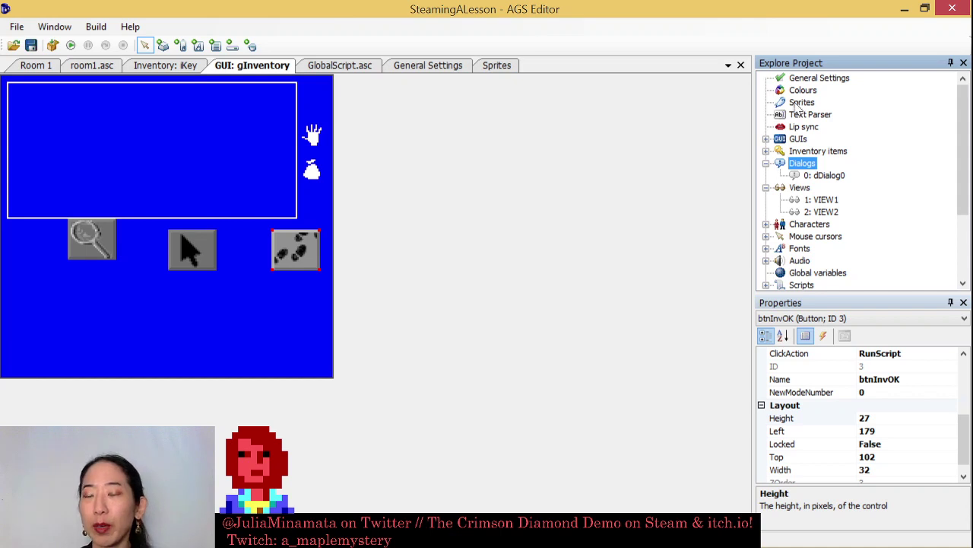
Open VIEW1 to look at the character's walking animation loops, and close it
{"action": "left_click", "coordinate": [821, 200]}
{"action": "left_click", "coordinate": [822, 200]}
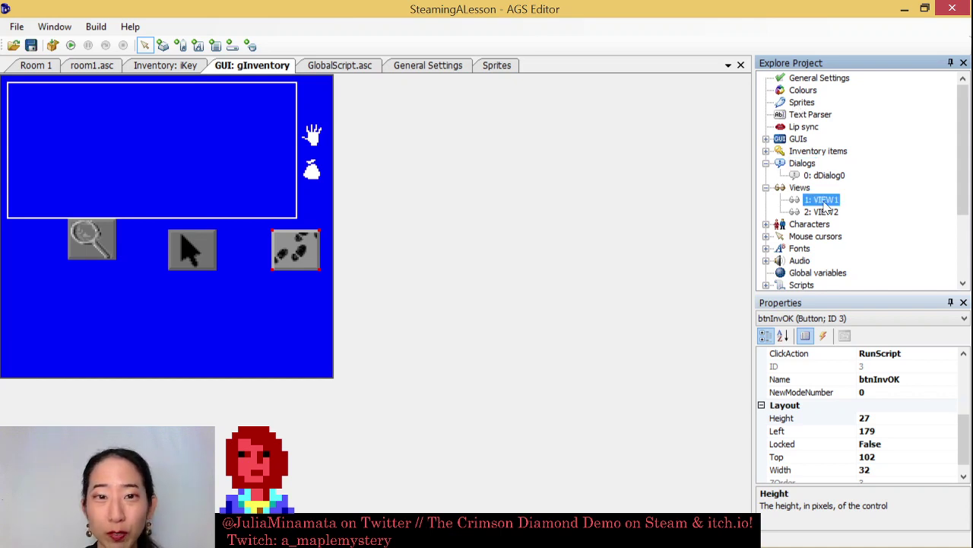
{"action": "double_click", "coordinate": [815, 205]}
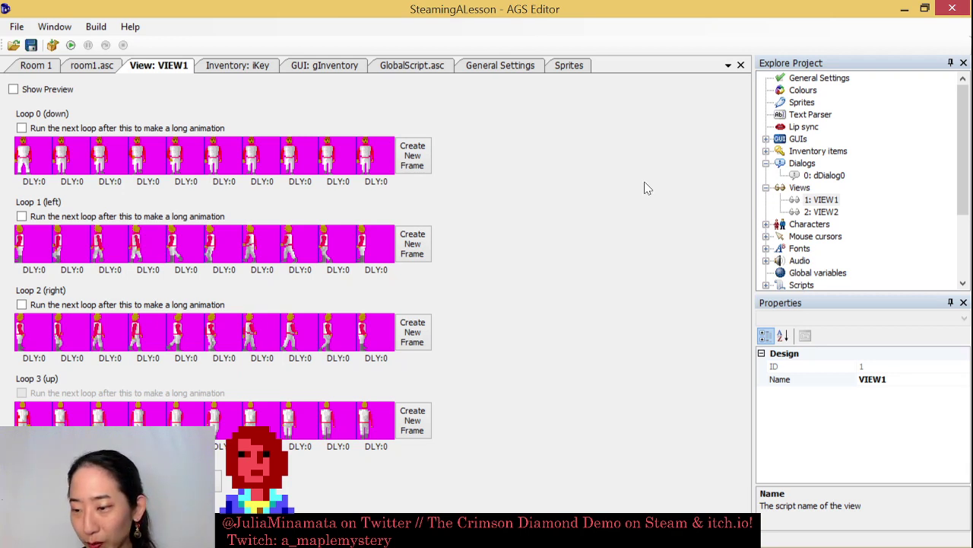
{"action": "key", "text": "ctrl+F4"}
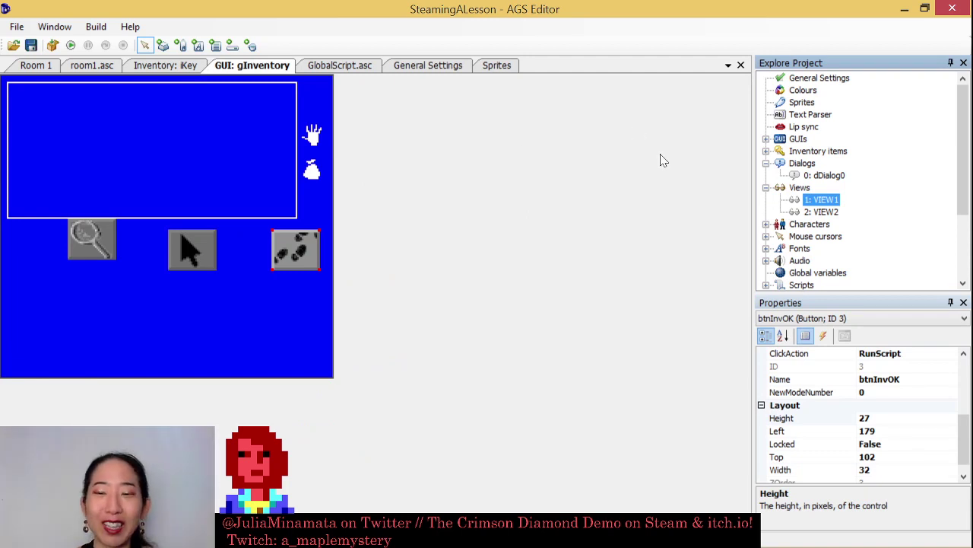
Expand the Audio category in the project tree to show its speech, types, music and sounds entries
{"action": "left_click_drag", "start_coordinate": [961, 164], "coordinate": [950, 218]}
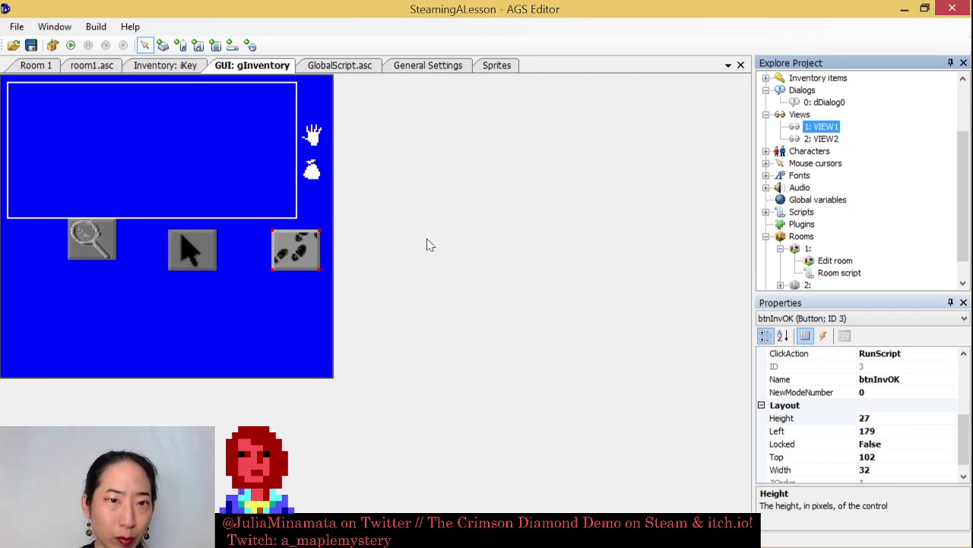
{"action": "mouse_move", "coordinate": [967, 189]}
{"action": "left_mouse_down"}
{"action": "mouse_move", "coordinate": [967, 145]}
{"action": "mouse_move", "coordinate": [968, 207]}
{"action": "left_mouse_up"}
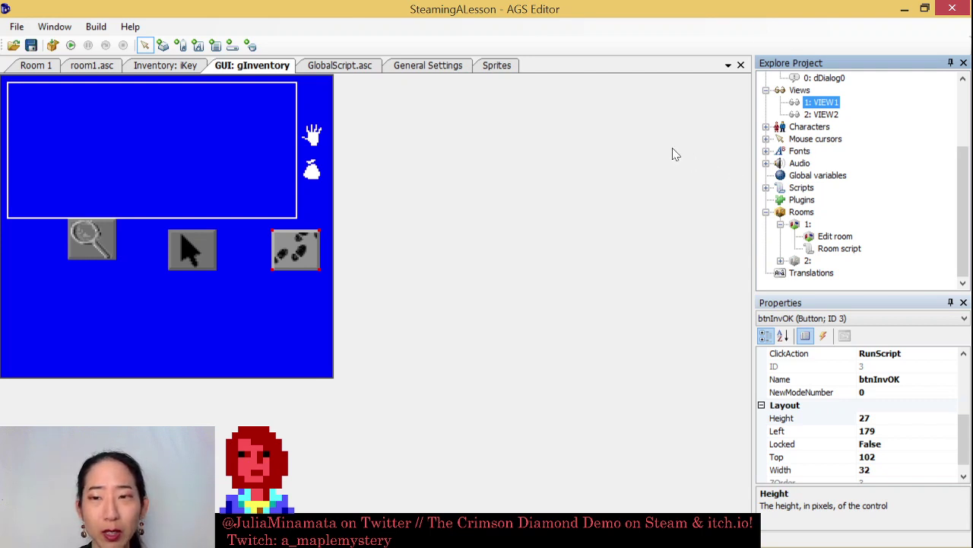
{"action": "left_click", "coordinate": [766, 164]}
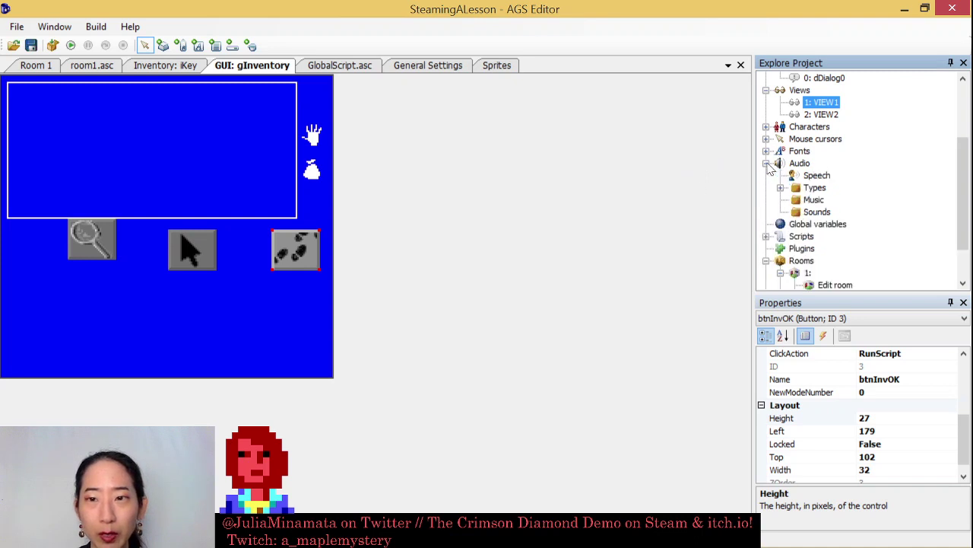
Look at the audio types in the project tree, collapse the Audio category, and close the AGS Editor
{"action": "left_click", "coordinate": [780, 188]}
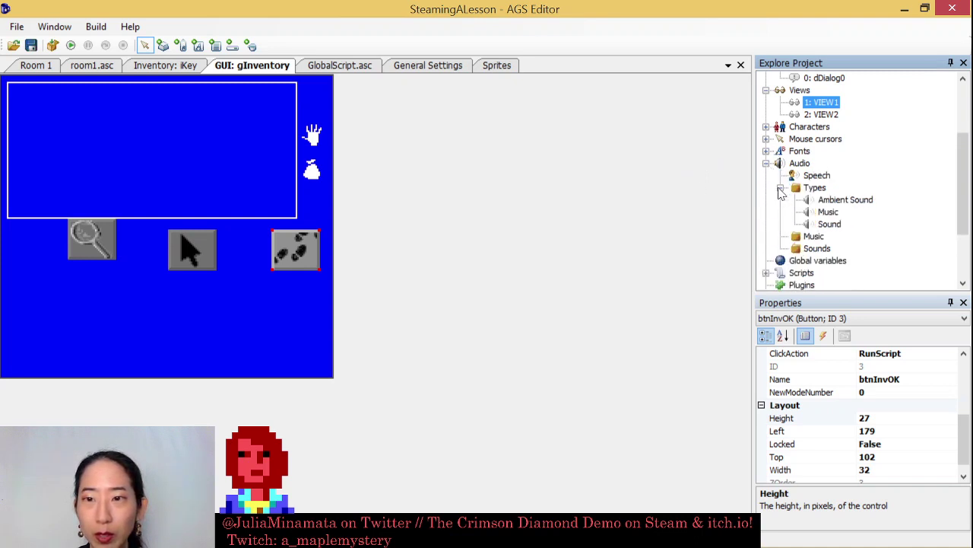
{"action": "left_click", "coordinate": [766, 163]}
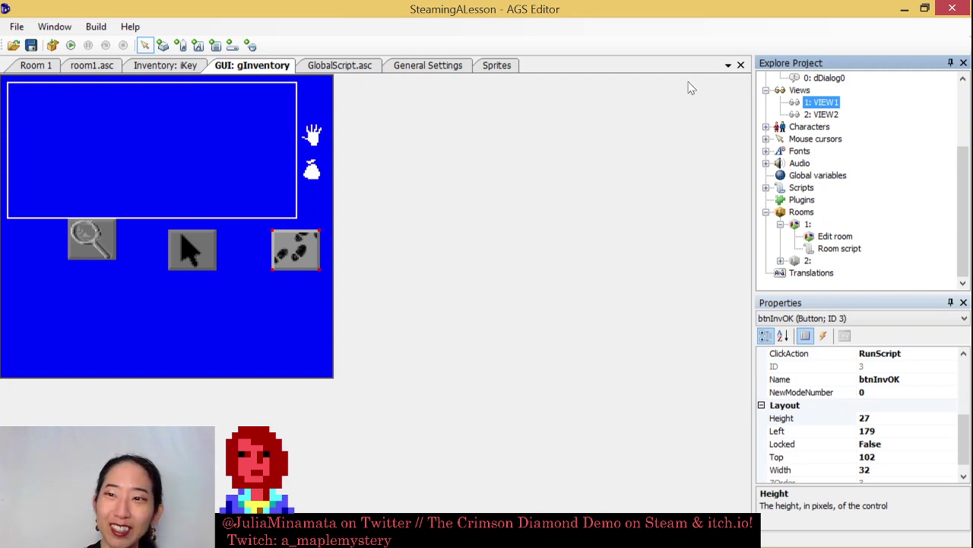
{"action": "left_click", "coordinate": [952, 9]}
{"action": "left_click", "coordinate": [504, 335]}
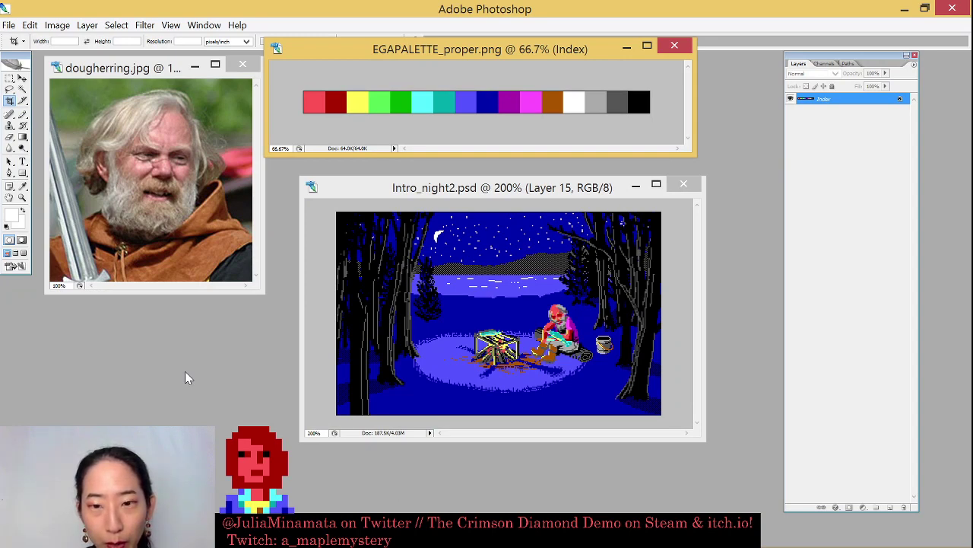
In Photoshop, move and enlarge the Intro_night2.psd window and zoom the picture to 300%
{"action": "left_click_drag", "start_coordinate": [401, 190], "coordinate": [296, 143]}
{"action": "left_click_drag", "start_coordinate": [596, 389], "coordinate": [766, 522]}
{"action": "key", "text": "ctrl+plus"}
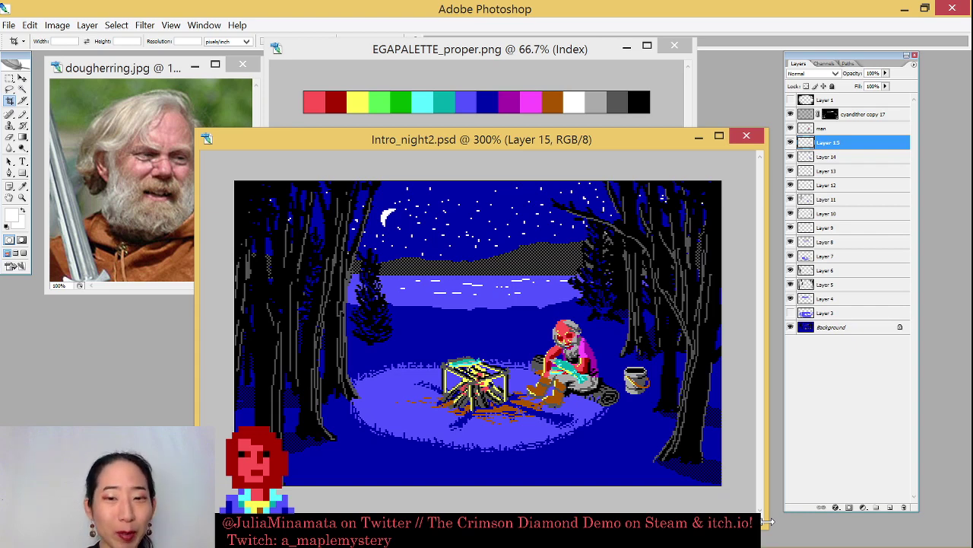
Toggle the cyandither copy 17 layer's visibility to compare, and paint black on its mask to remove the dithering under the right-hand trees
{"action": "left_click", "coordinate": [790, 115]}
{"action": "left_click", "coordinate": [790, 114]}
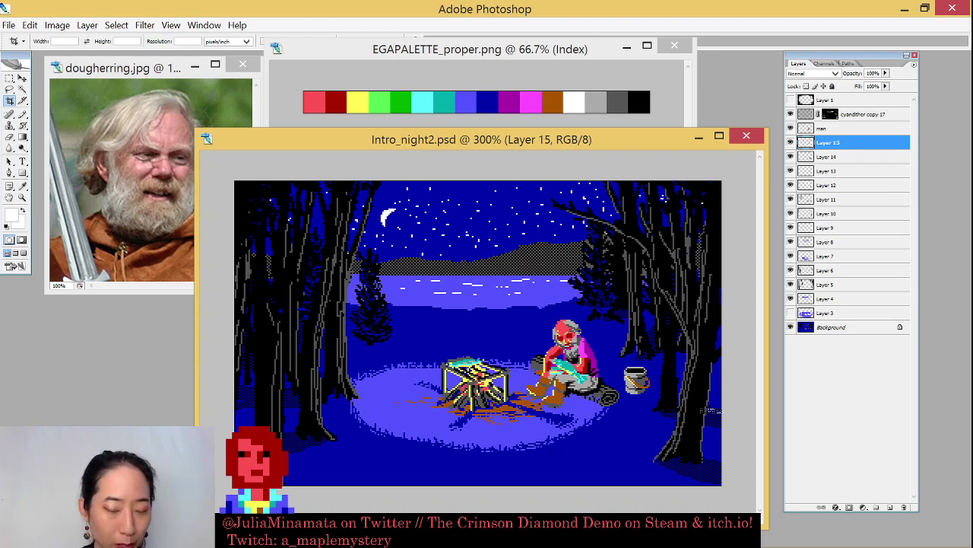
{"action": "key", "text": "b"}
{"action": "left_click", "coordinate": [829, 114]}
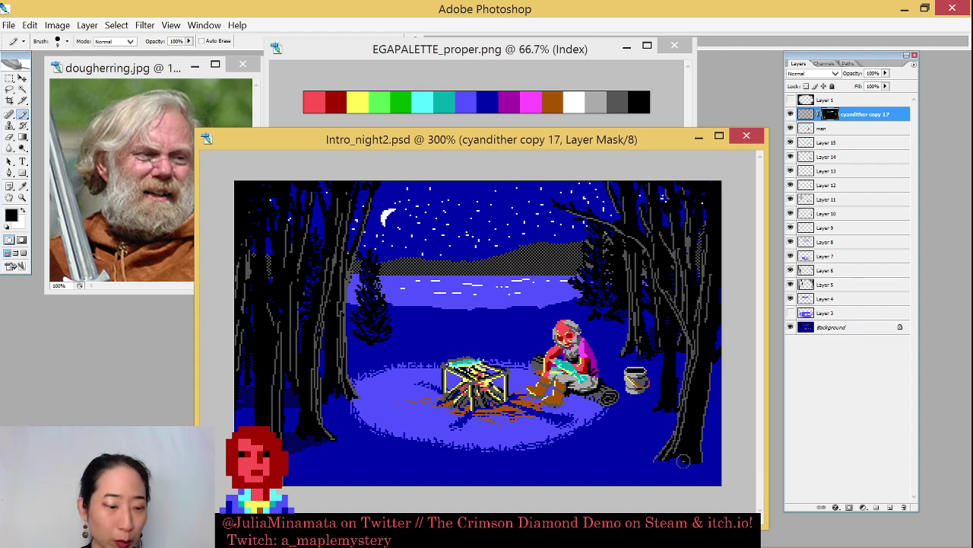
Select the dark blue areas with the Magic Wand, paint white dither shading into the mask within them, and deselect
{"action": "key", "text": "w"}
{"action": "left_click", "coordinate": [645, 451]}
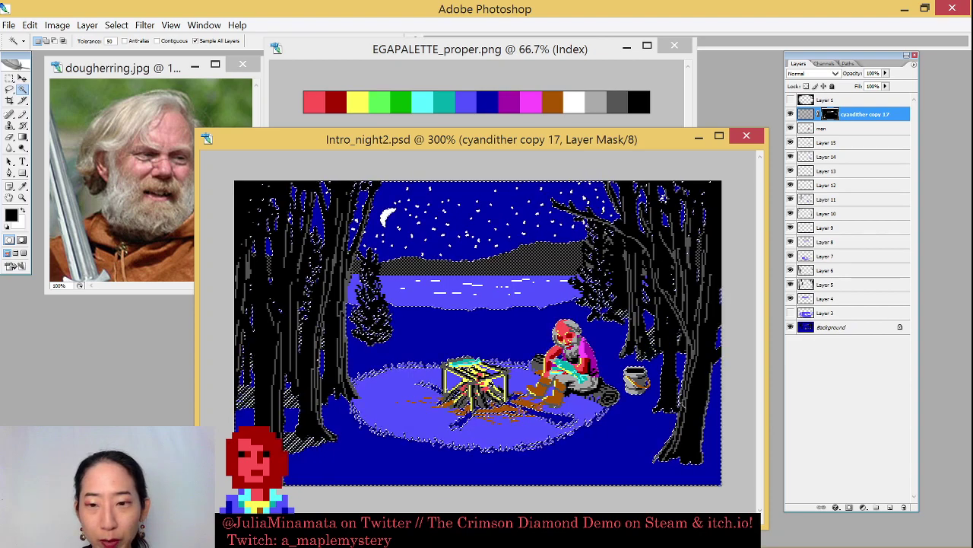
{"action": "key", "text": "b"}
{"action": "key", "text": "x"}
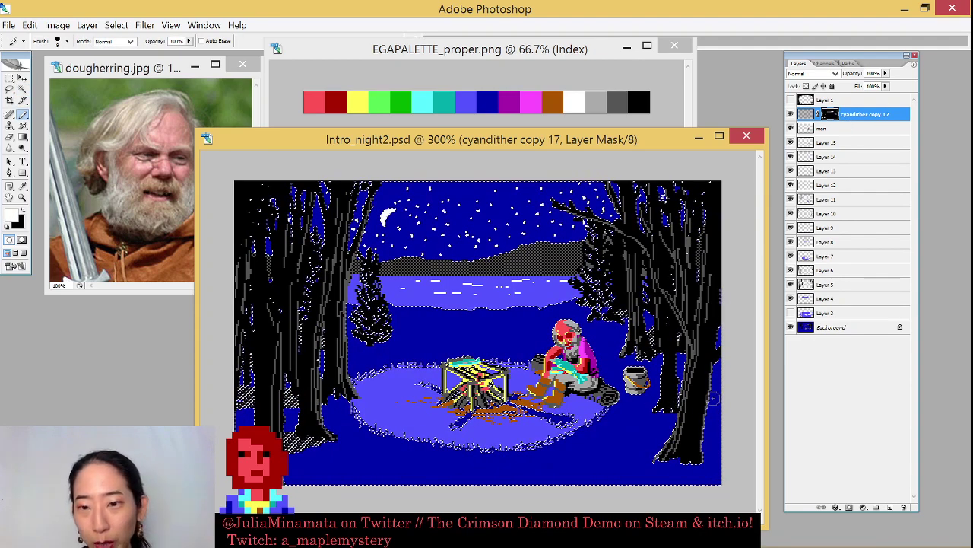
{"action": "key", "text": "alt+BackSpace"}
{"action": "key", "text": "ctrl+d"}
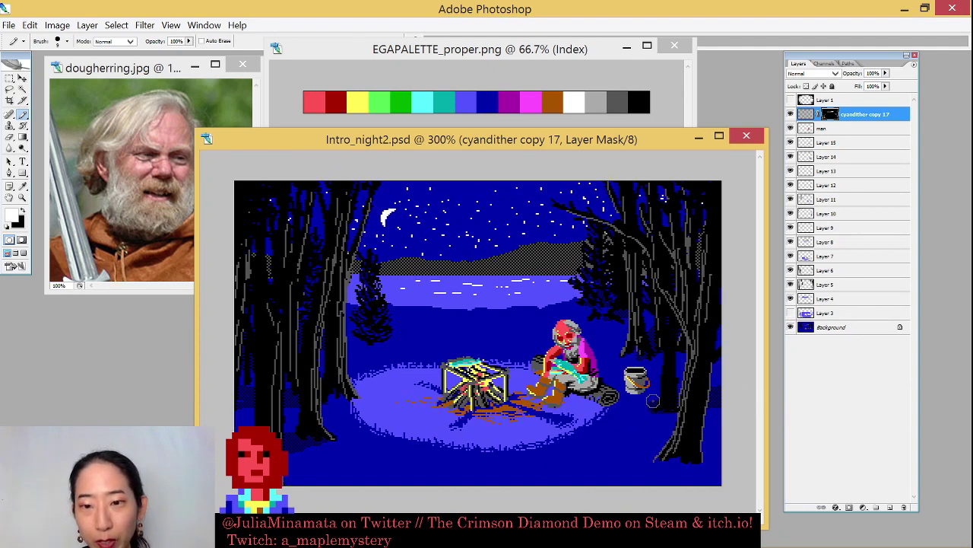
Shape the dithered ground shadow between the bucket and the right-hand trees with alternating white and black Pencil strokes on the mask
{"action": "key", "text": "e"}
{"action": "key", "text": "b"}
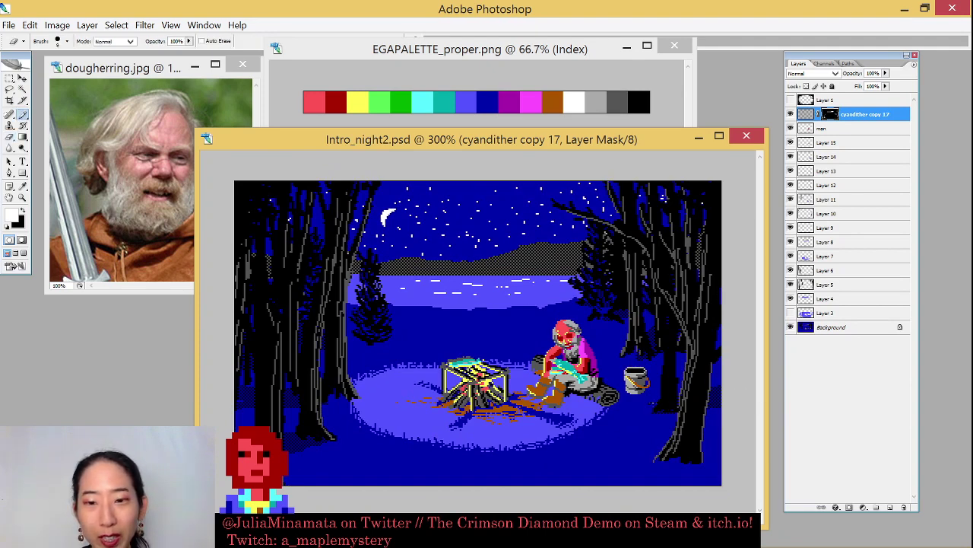
{"action": "mouse_move", "coordinate": [661, 400]}
{"action": "left_mouse_down"}
{"action": "mouse_move", "coordinate": [645, 416]}
{"action": "mouse_move", "coordinate": [665, 399]}
{"action": "left_mouse_up"}
{"action": "key", "text": "x"}
{"action": "key", "text": "alt+BackSpace"}
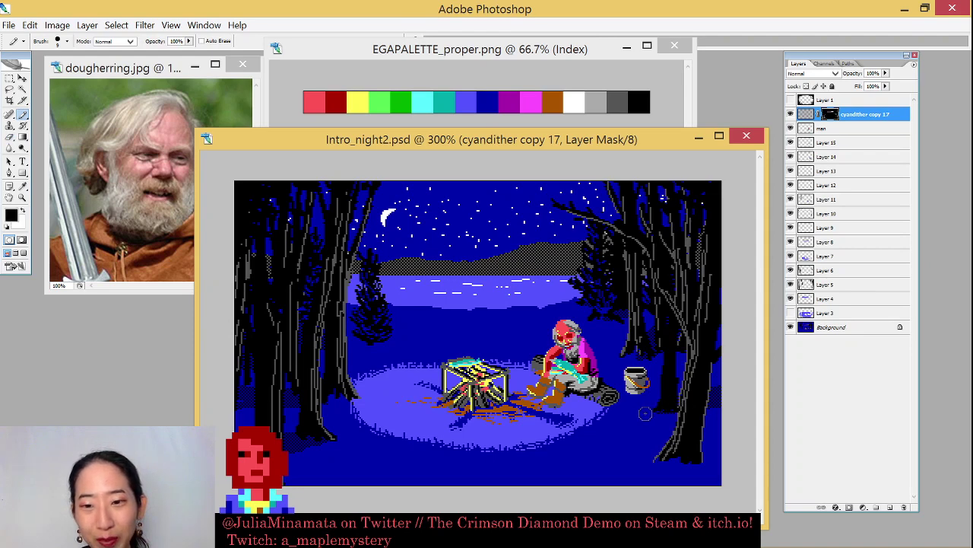
{"action": "key", "text": "x"}
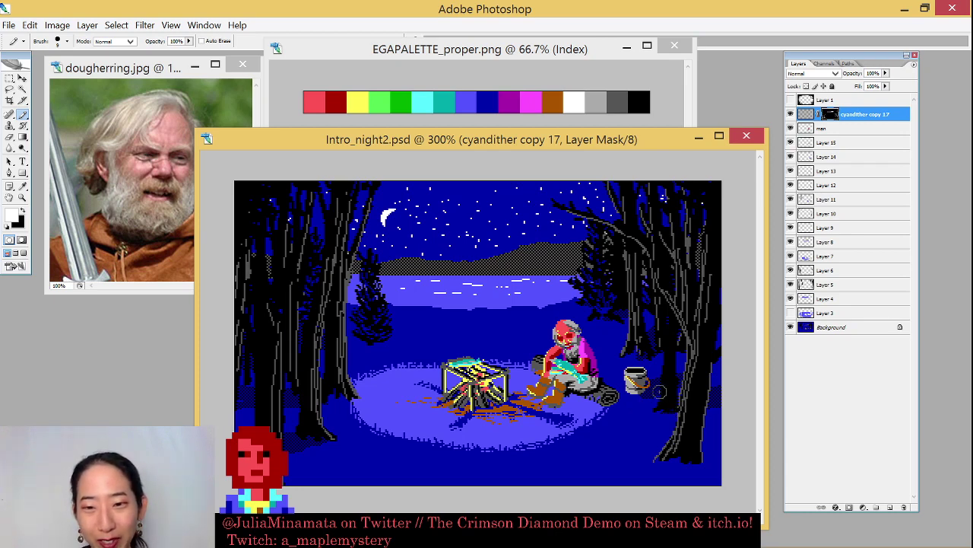
{"action": "key", "text": "x"}
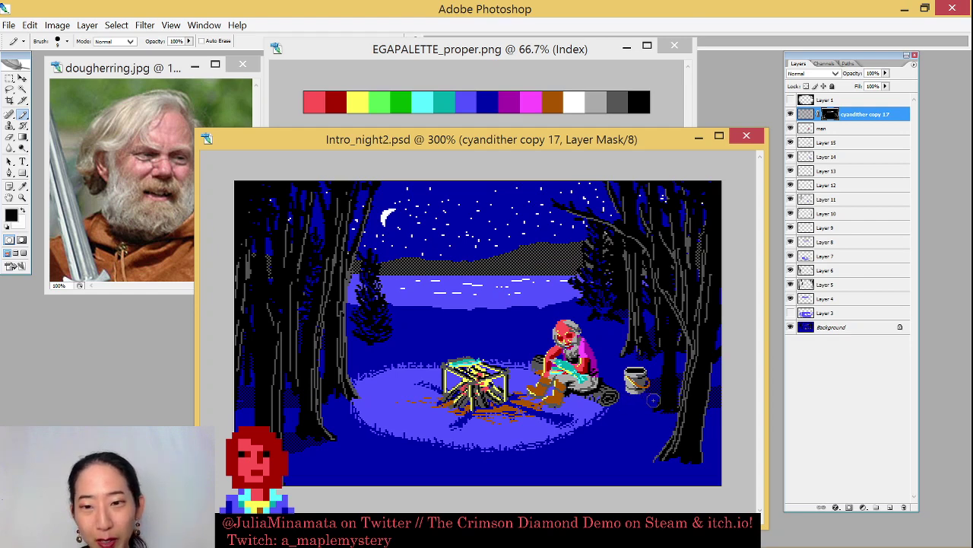
{"action": "key", "text": "x"}
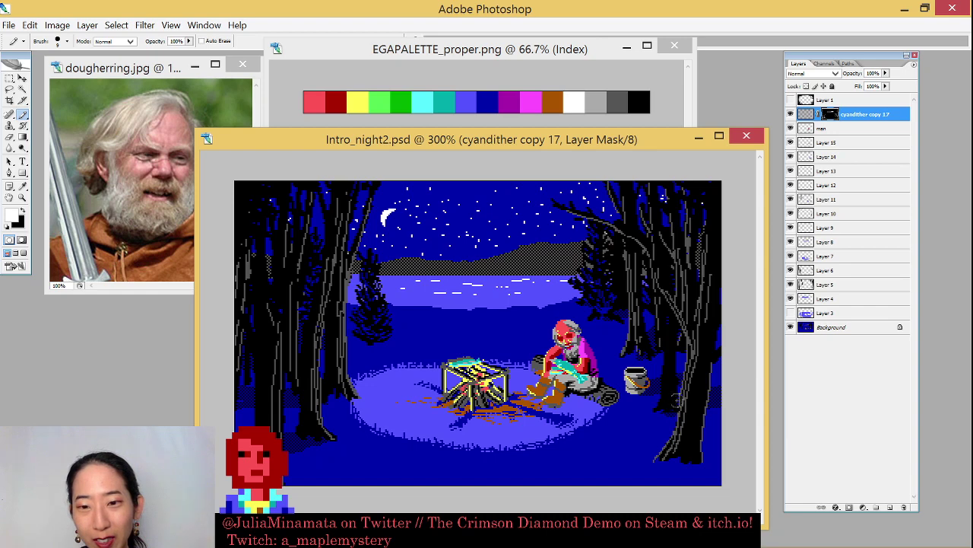
Rework the dithered shadow at the foot of the large right-hand tree with black and white Pencil strokes on the mask
{"action": "key", "text": "x"}
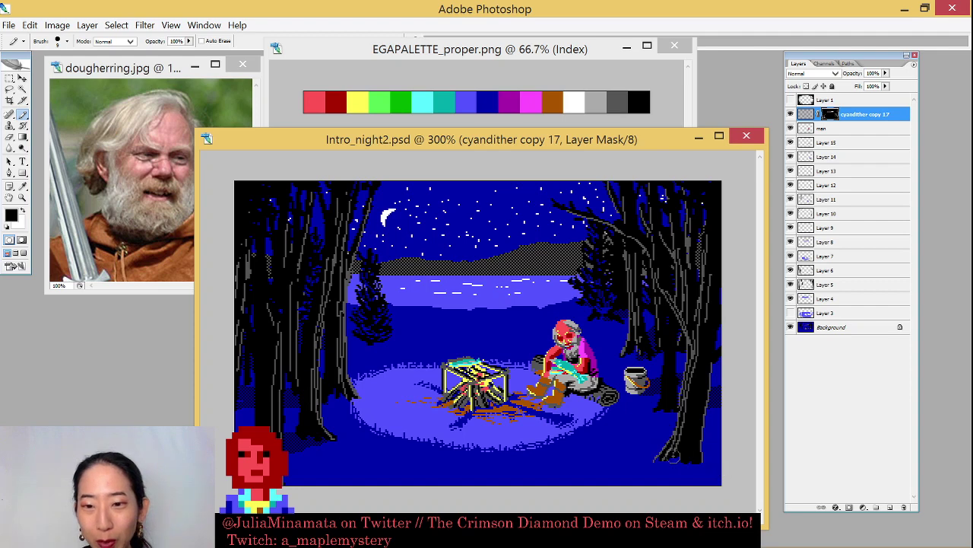
{"action": "key", "text": "x"}
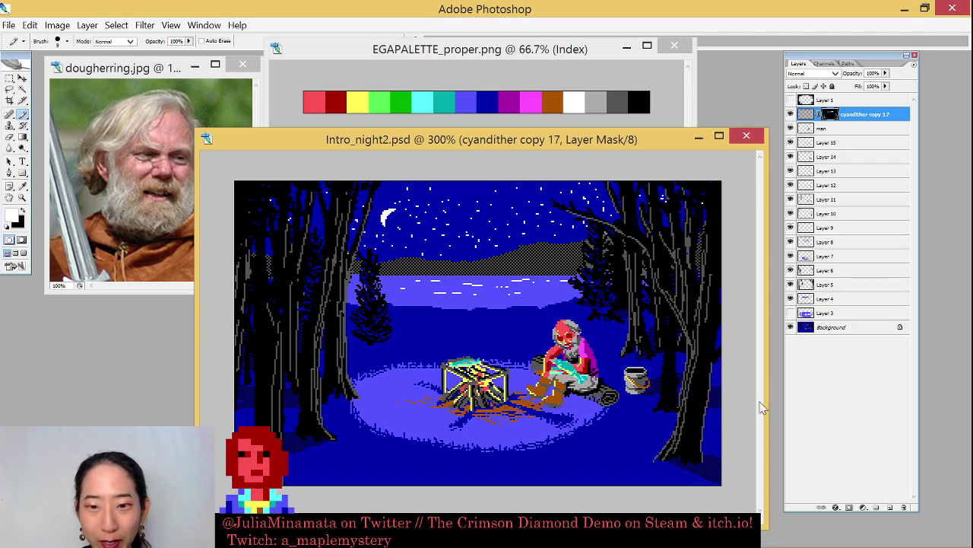
{"action": "key", "text": "x"}
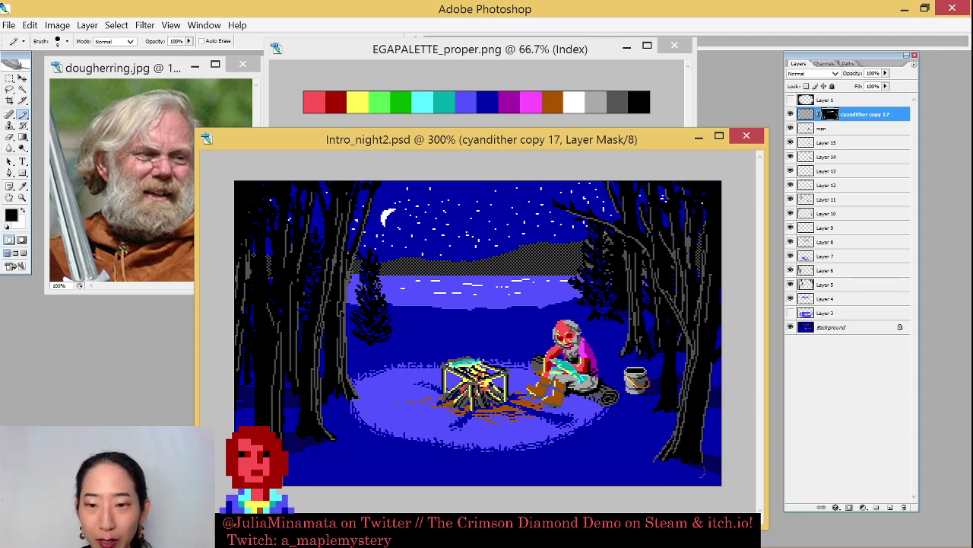
{"action": "key", "text": "x"}
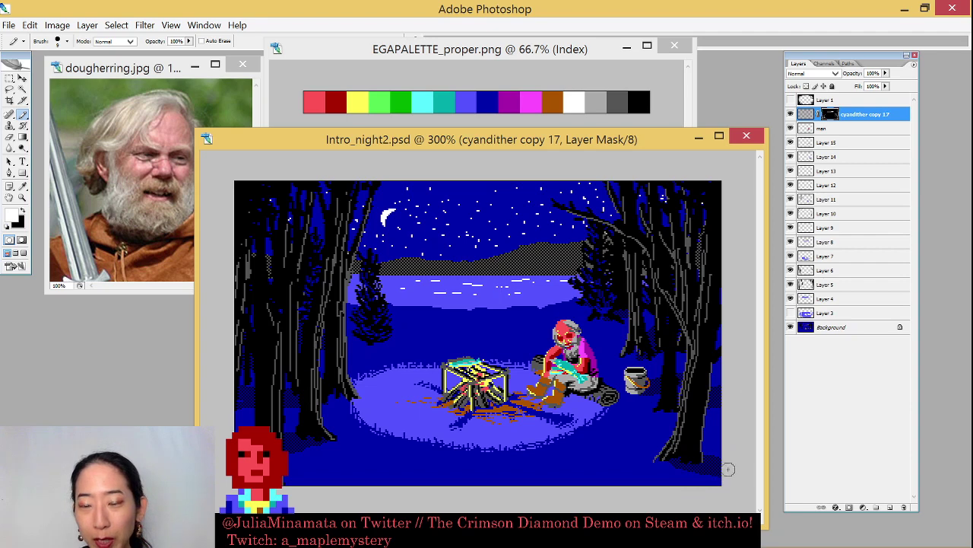
{"action": "key", "text": "x"}
{"action": "key", "text": "x"}
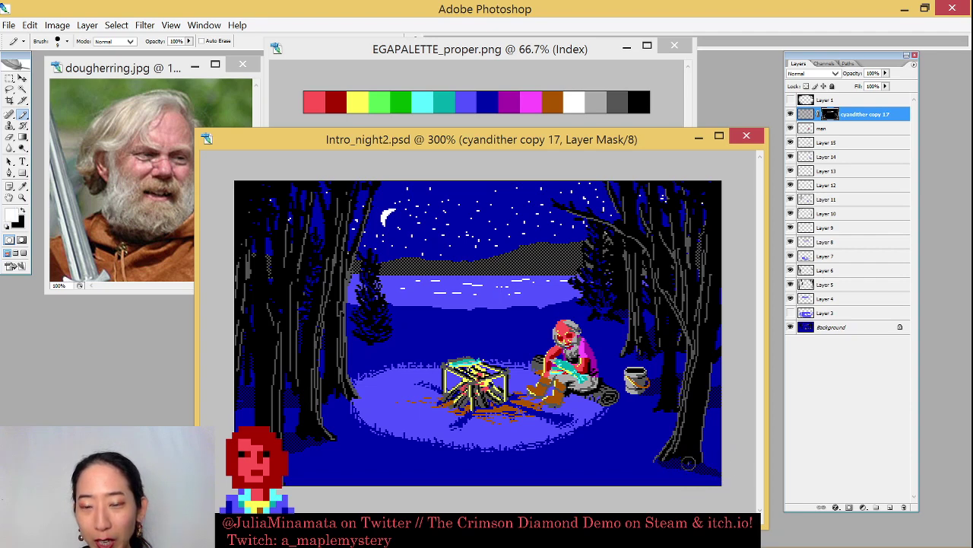
Try to save Intro_night2.psd to its existing location, and shift the image window slightly
{"action": "key", "text": "ctrl+s"}
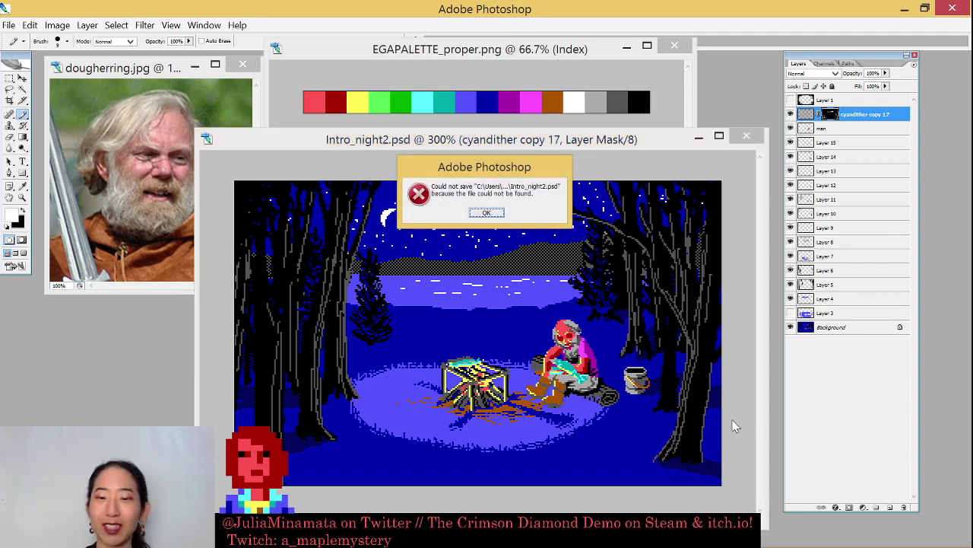
{"action": "key", "text": "Return"}
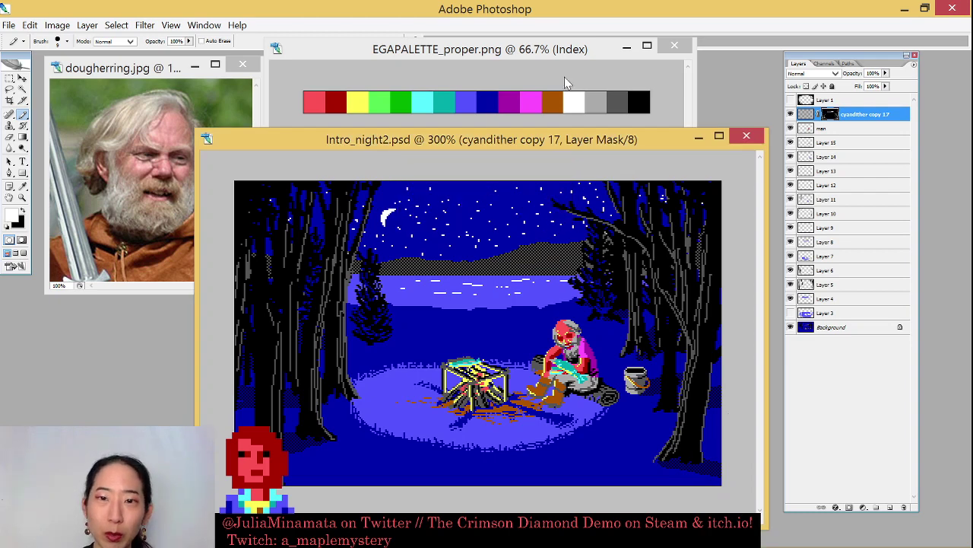
{"action": "left_click_drag", "start_coordinate": [577, 150], "coordinate": [563, 137]}
{"action": "key", "text": "ctrl+s"}
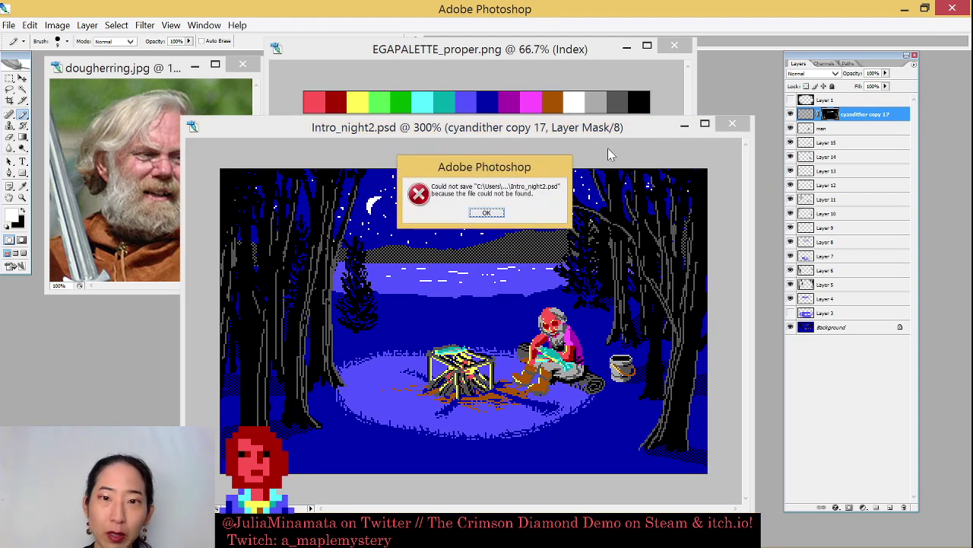
{"action": "left_click", "coordinate": [489, 213]}
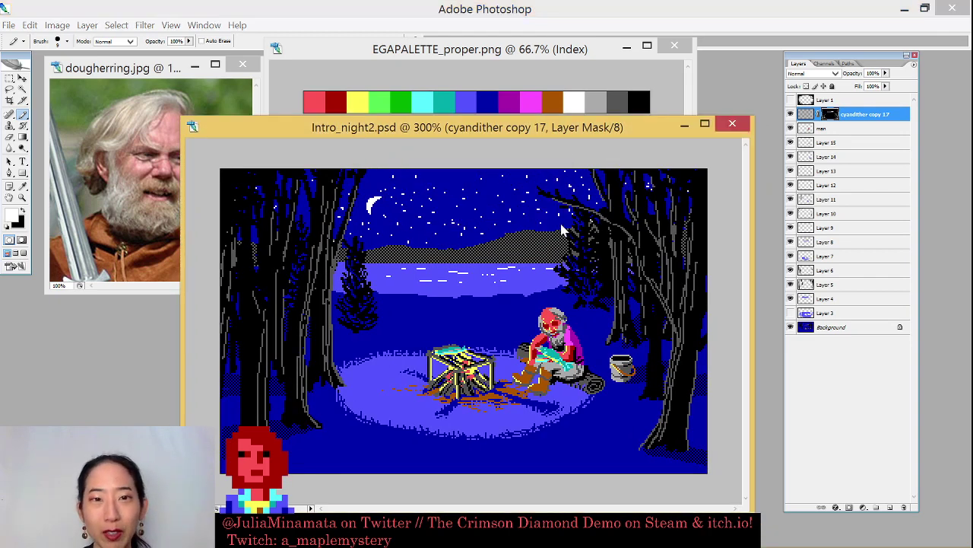
Save the picture under the name Intro_night2 in Photoshop format in a parent folder of Colours, accepting the format options
{"action": "key", "text": "ctrl+shift+s"}
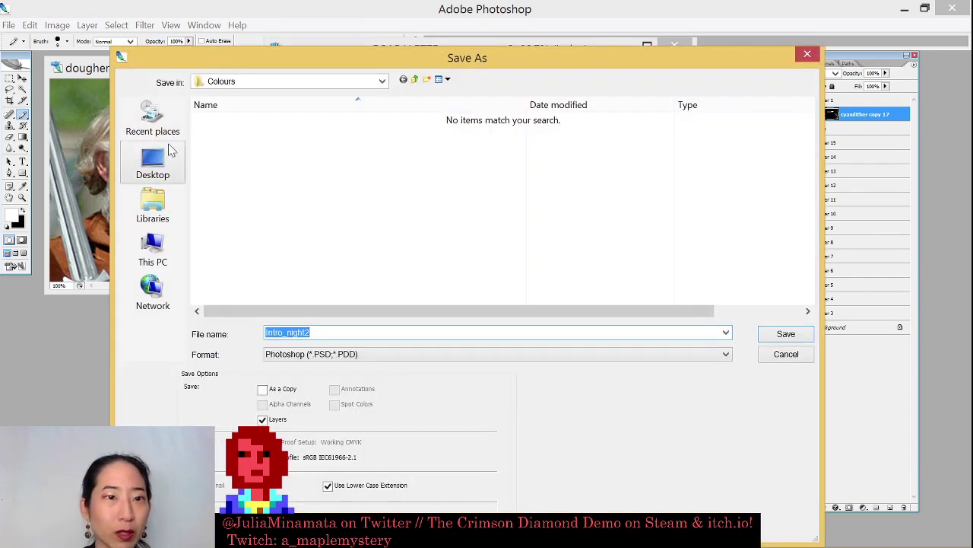
{"action": "left_click", "coordinate": [415, 80]}
{"action": "left_click", "coordinate": [415, 81]}
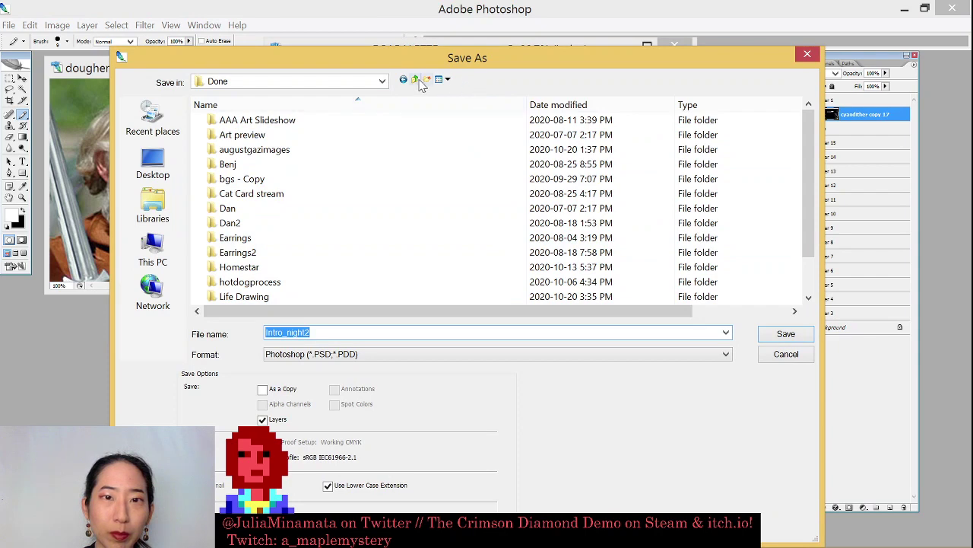
{"action": "left_click", "coordinate": [415, 80]}
{"action": "left_click", "coordinate": [786, 333]}
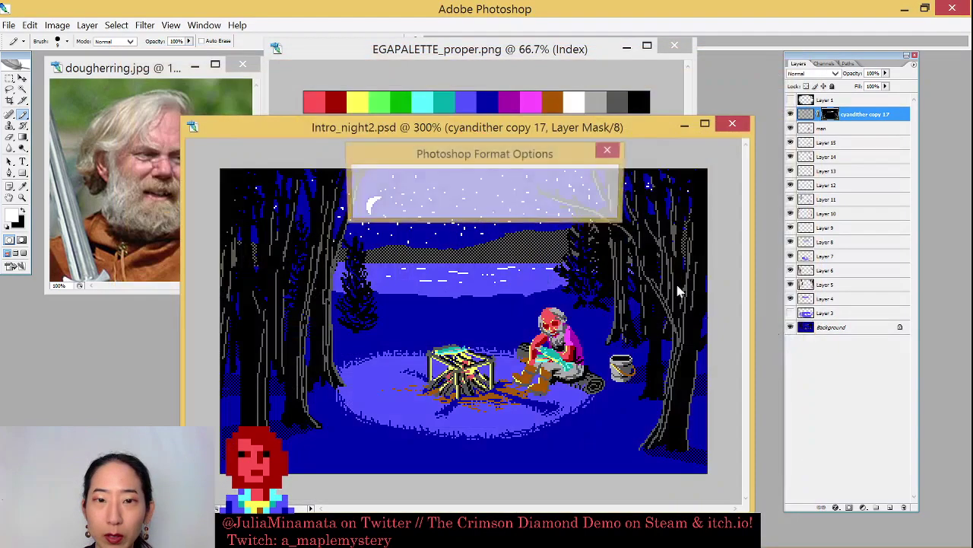
{"action": "left_click", "coordinate": [589, 175]}
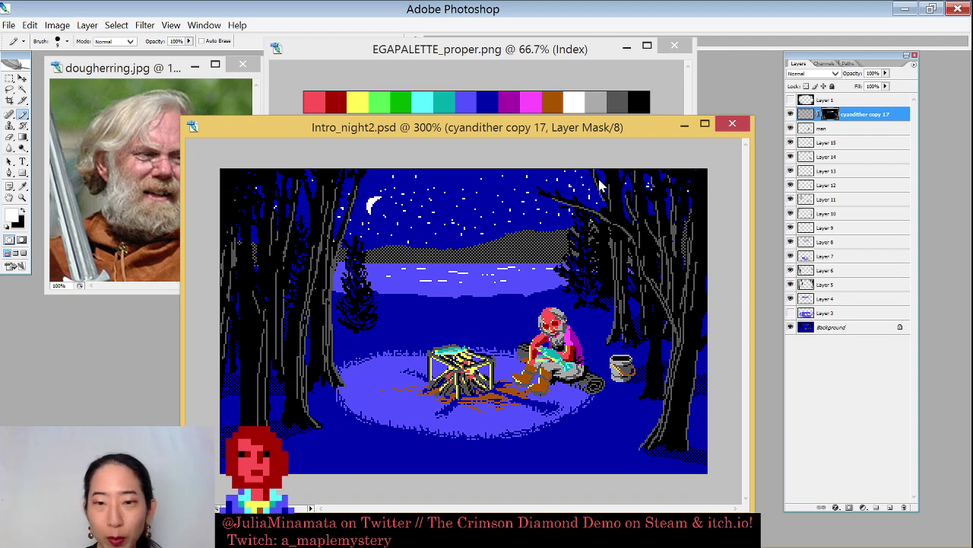
Refine the dithered shading around the right-hand tree trunks by painting white and black on the layer mask
{"action": "key", "text": "e"}
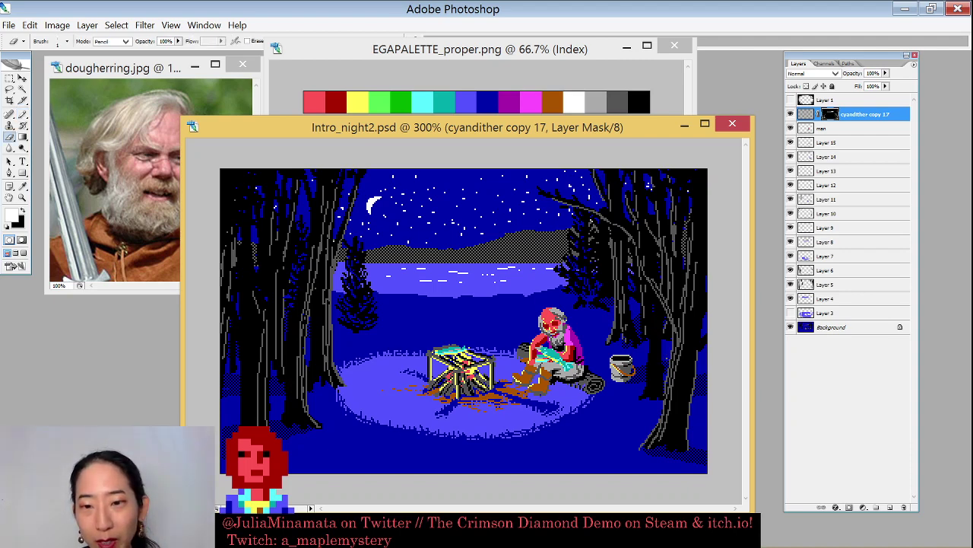
{"action": "key", "text": "b"}
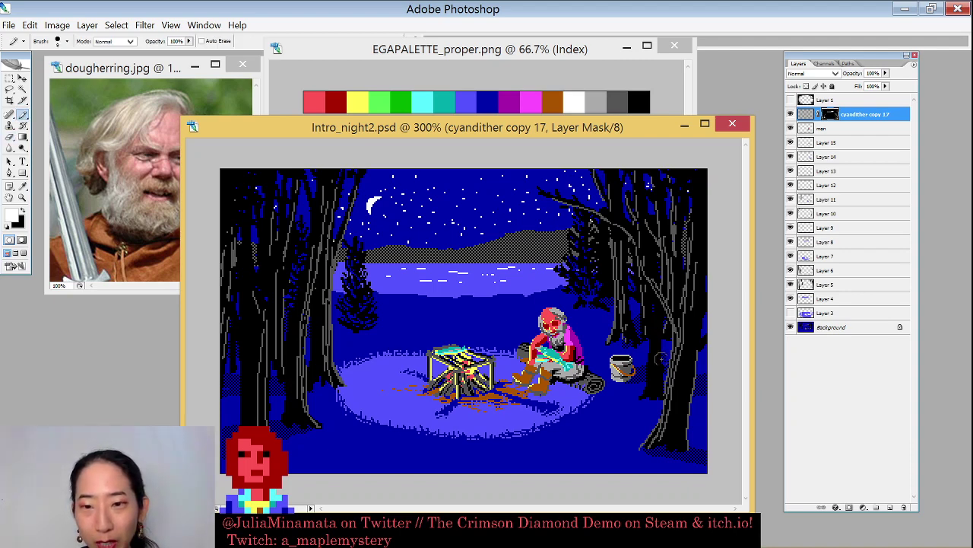
{"action": "key", "text": "x"}
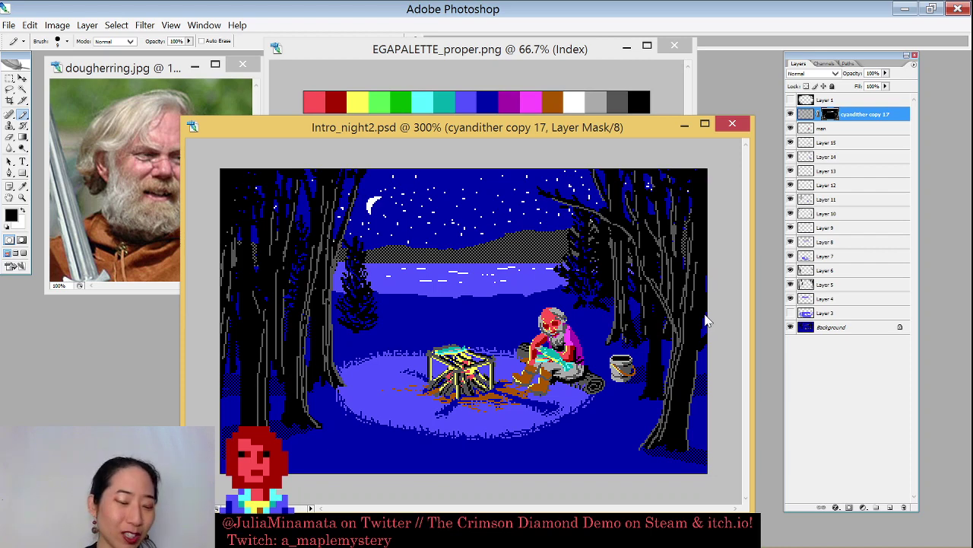
{"action": "mouse_move", "coordinate": [565, 127]}
{"action": "left_mouse_down"}
{"action": "mouse_move", "coordinate": [543, 121]}
{"action": "mouse_move", "coordinate": [574, 116]}
{"action": "left_mouse_up"}
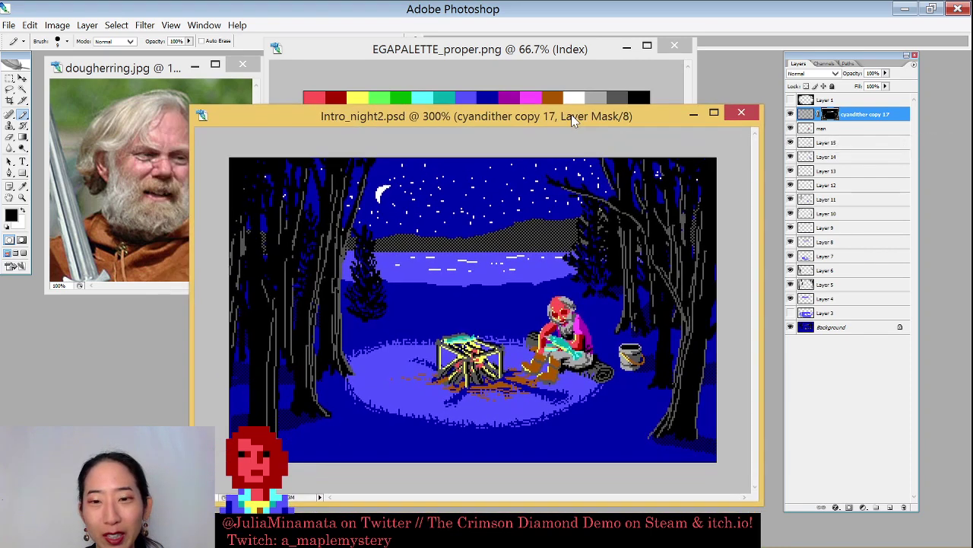
{"action": "key", "text": "e"}
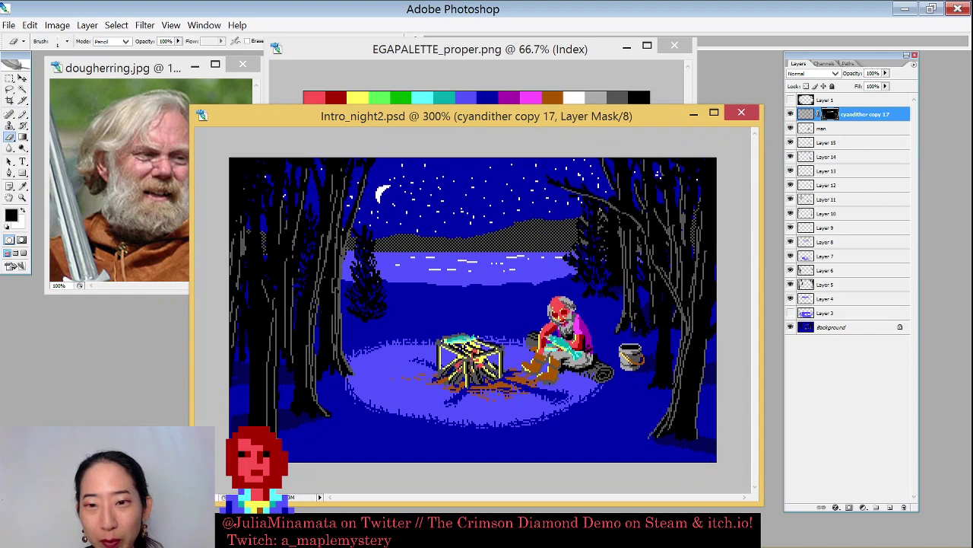
{"action": "key", "text": "b"}
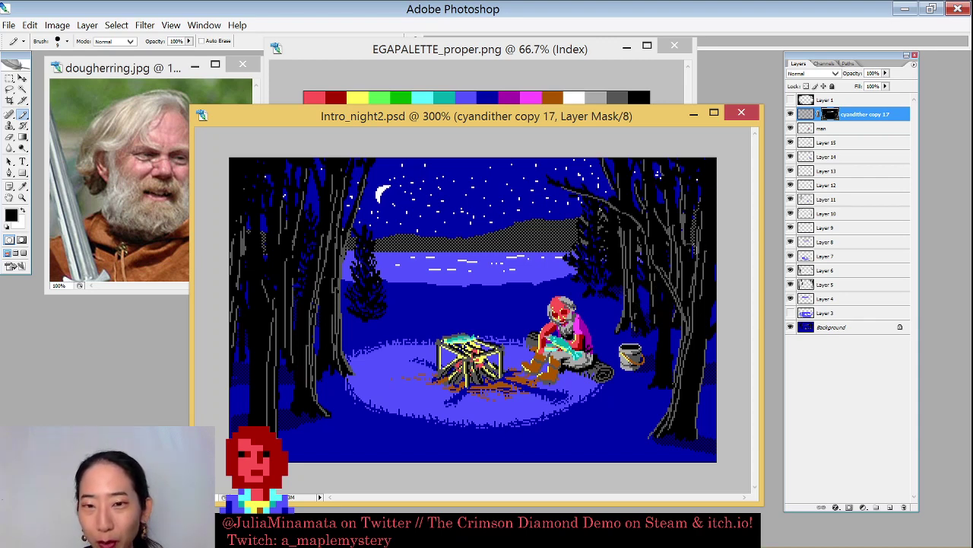
{"action": "key", "text": "w"}
{"action": "left_click", "coordinate": [648, 273]}
{"action": "key", "text": "ctrl+d"}
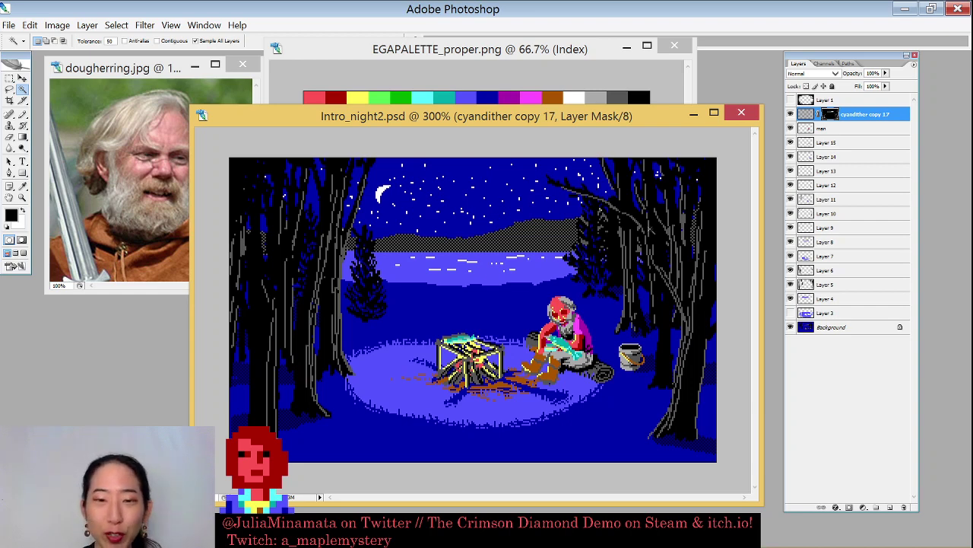
{"action": "mouse_move", "coordinate": [554, 119]}
{"action": "left_mouse_down"}
{"action": "mouse_move", "coordinate": [539, 131]}
{"action": "mouse_move", "coordinate": [547, 132]}
{"action": "left_mouse_up"}
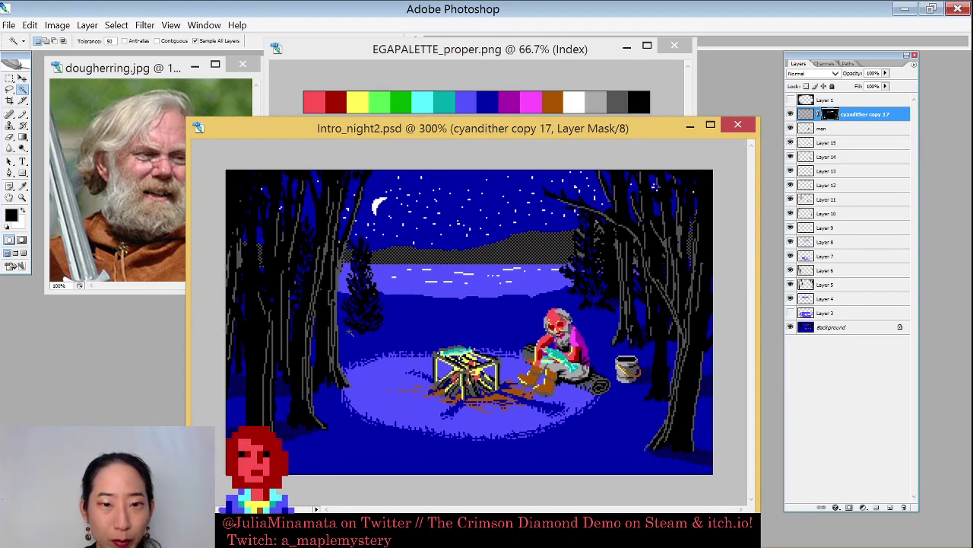
Select the plain blue areas with the Magic Wand, fill them on the cyandither copy 17 layer mask, and deselect
{"action": "left_click", "coordinate": [349, 333]}
{"action": "key", "text": "b"}
{"action": "key", "text": "ctrl+BackSpace"}
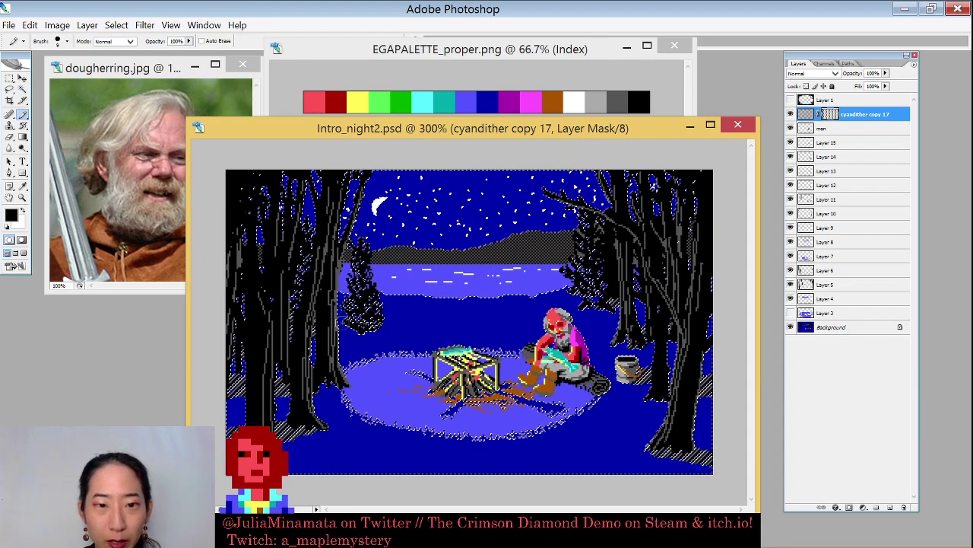
{"action": "key", "text": "ctrl+d"}
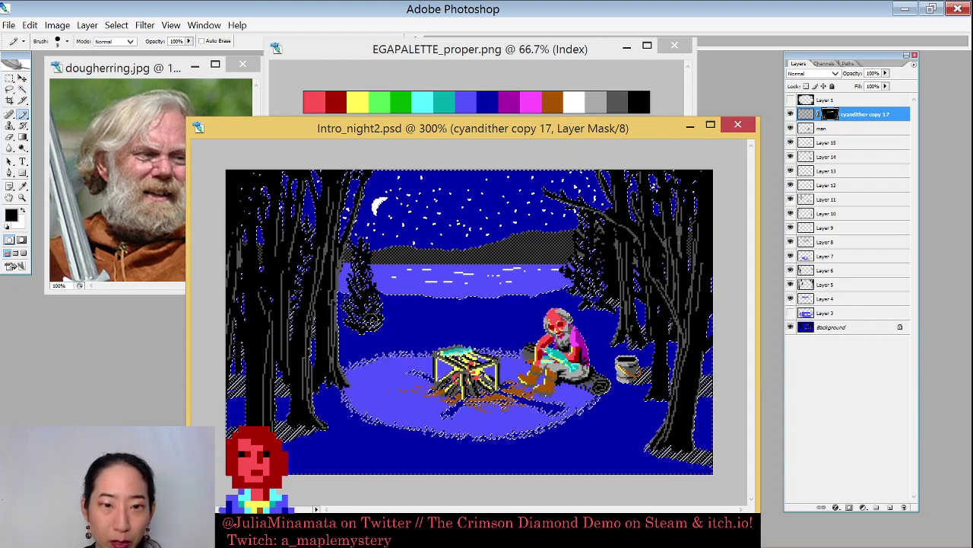
Touch up the dithered shading between the right-hand tree trunks with white and black Pencil strokes on the mask
{"action": "key", "text": "x"}
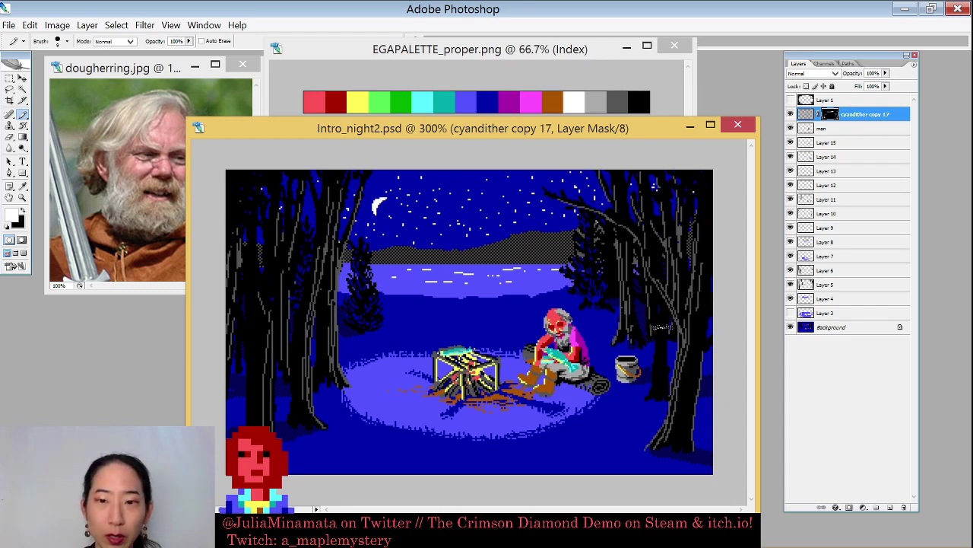
{"action": "key", "text": "x"}
{"action": "key", "text": "x"}
{"action": "key", "text": "x"}
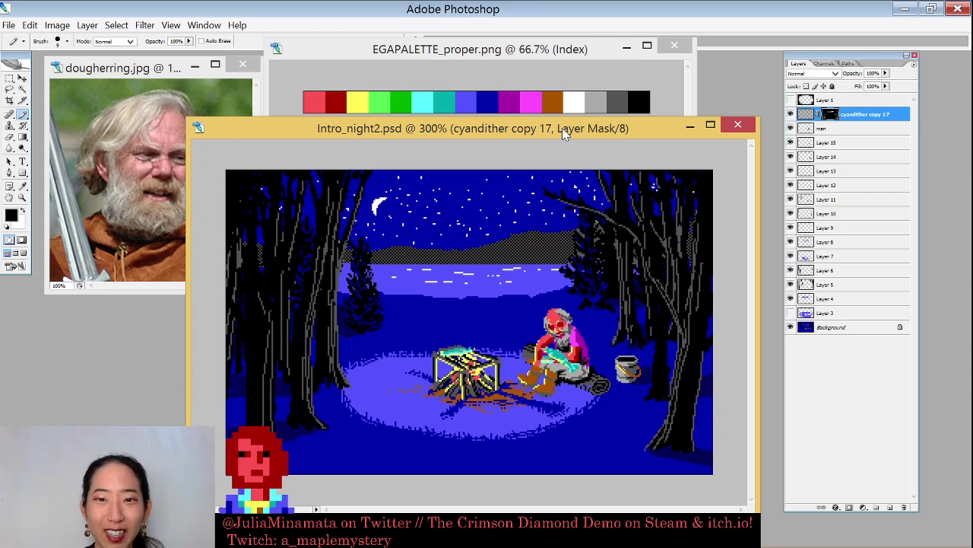
{"action": "left_click_drag", "start_coordinate": [564, 133], "coordinate": [575, 132]}
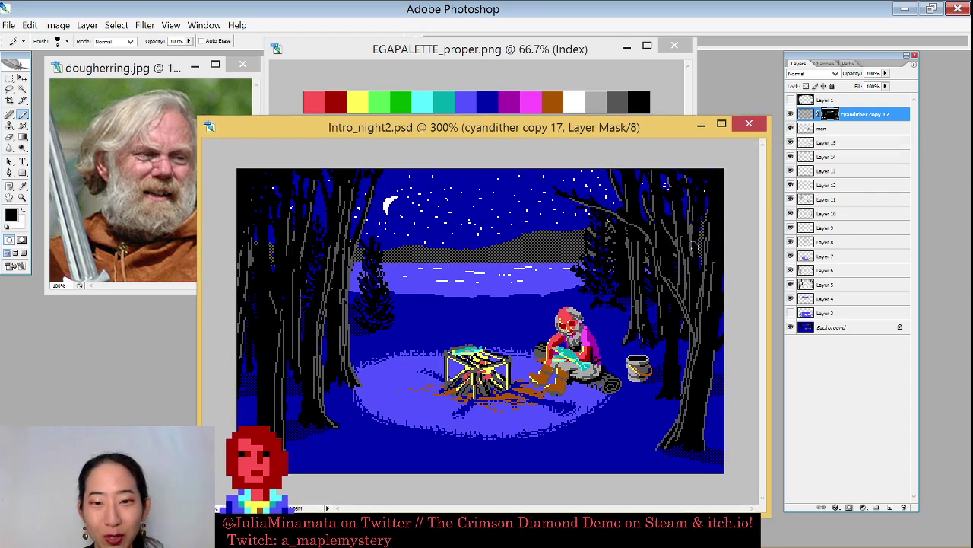
Select the plain blue ground around the campfire with the Magic Wand, clear it on the layer mask, and deselect
{"action": "key", "text": "w"}
{"action": "left_click", "coordinate": [615, 406]}
{"action": "key", "text": "b"}
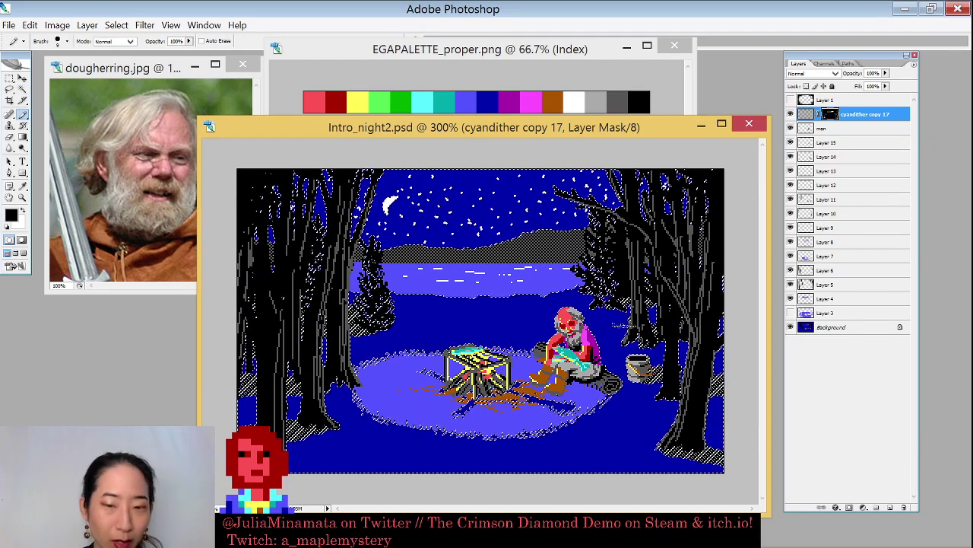
{"action": "key", "text": "Delete"}
{"action": "key", "text": "ctrl+d"}
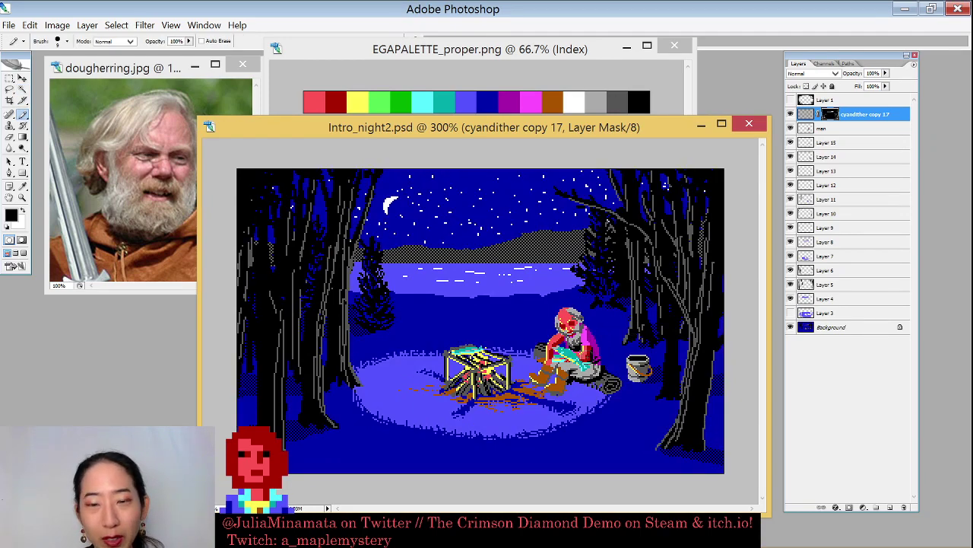
Paint dithered shadow on the ground behind the seated man and around the bucket, alternating white and black on the mask
{"action": "key", "text": "x"}
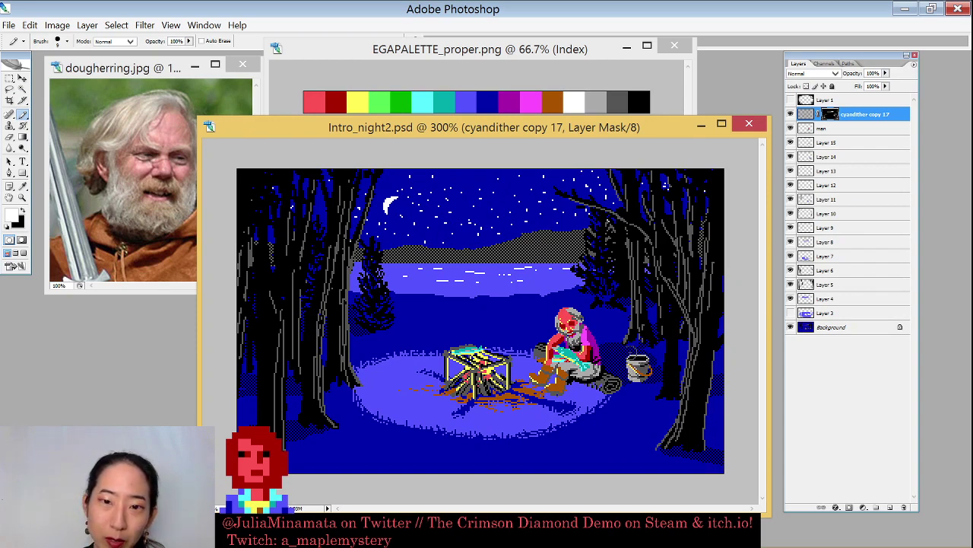
{"action": "key", "text": "x"}
{"action": "key", "text": "x"}
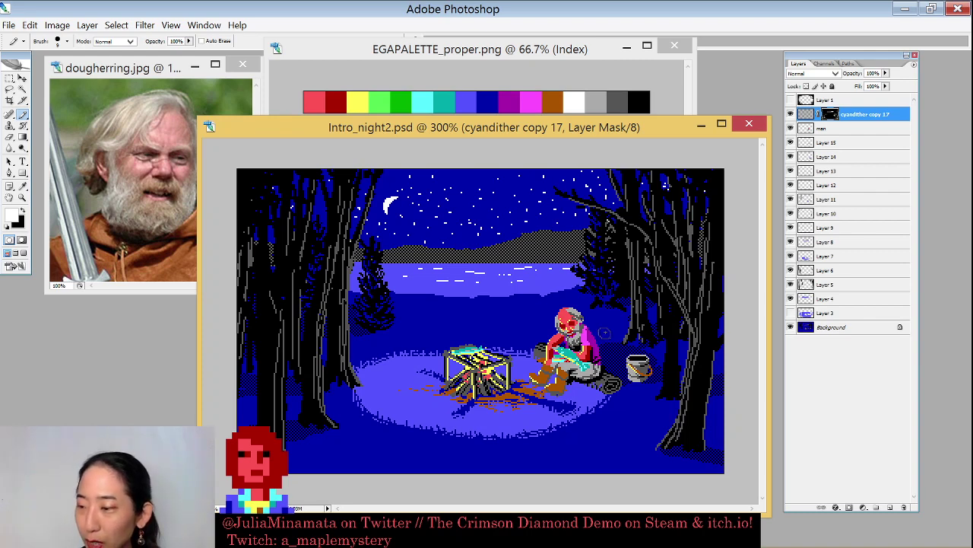
{"action": "key", "text": "x"}
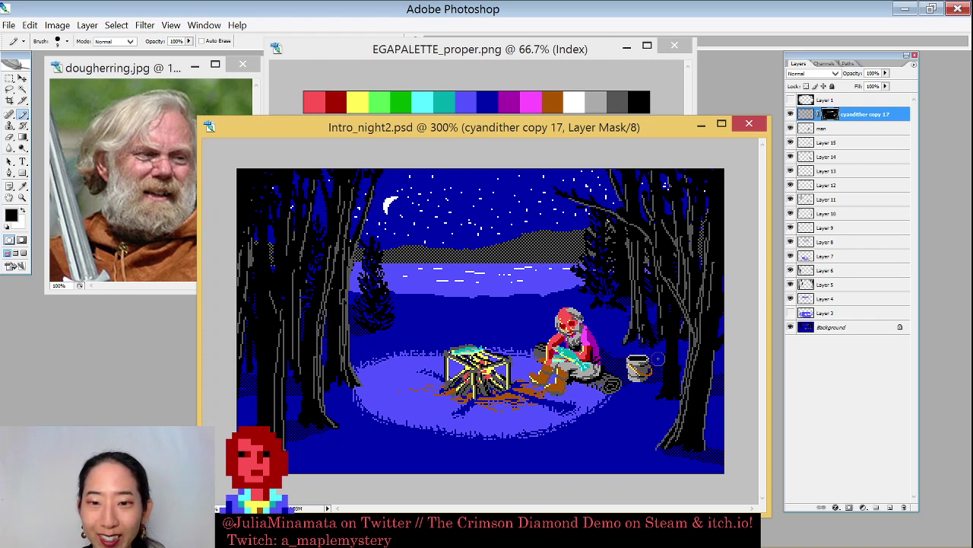
{"action": "key", "text": "x"}
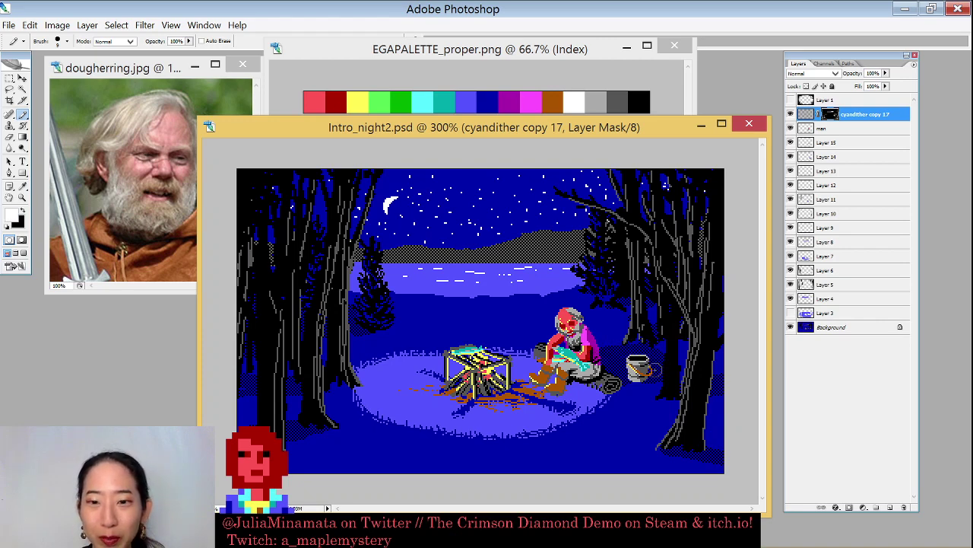
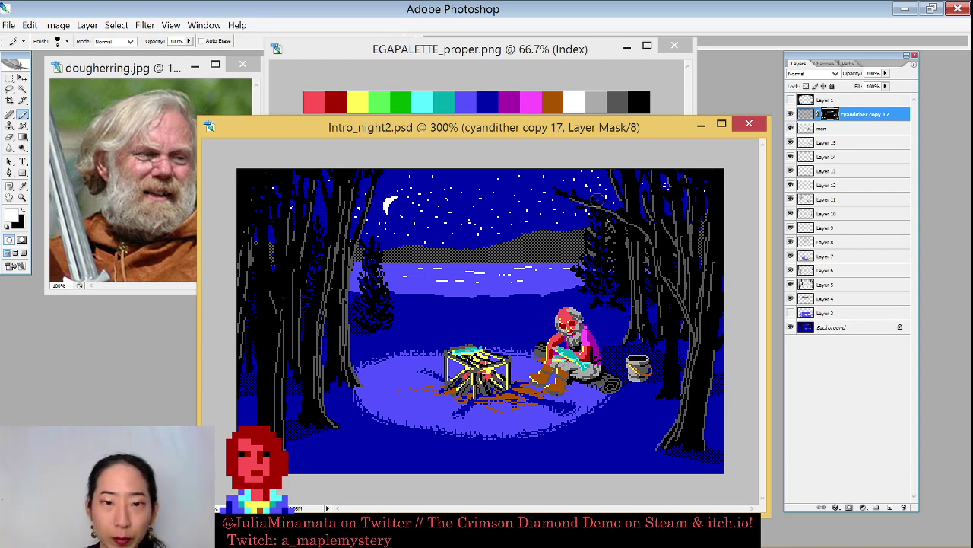
{"action": "left_click", "coordinate": [10, 137]}
{"action": "key", "text": "b"}
{"action": "key", "text": "x"}
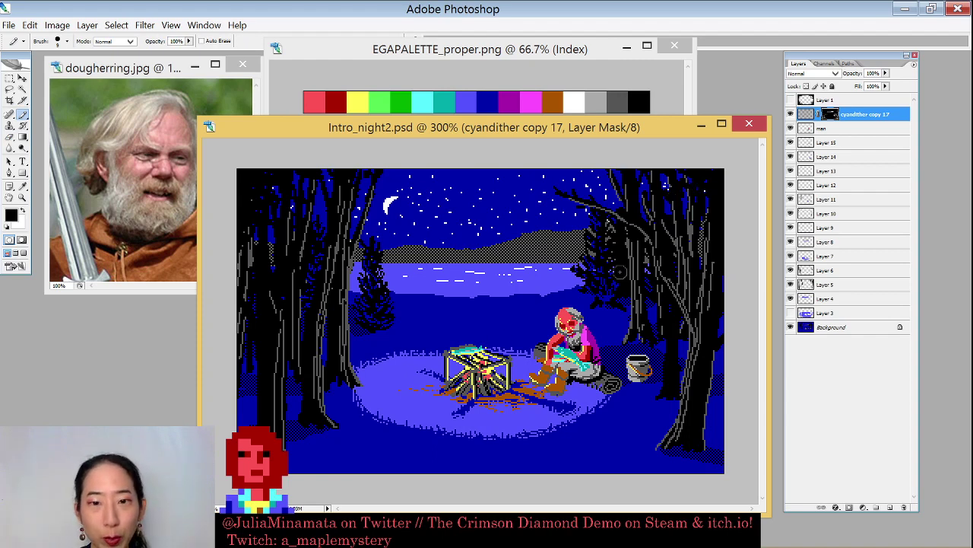
Duplicate the man layer as man copy and hide the original man layer
{"action": "left_click", "coordinate": [829, 142]}
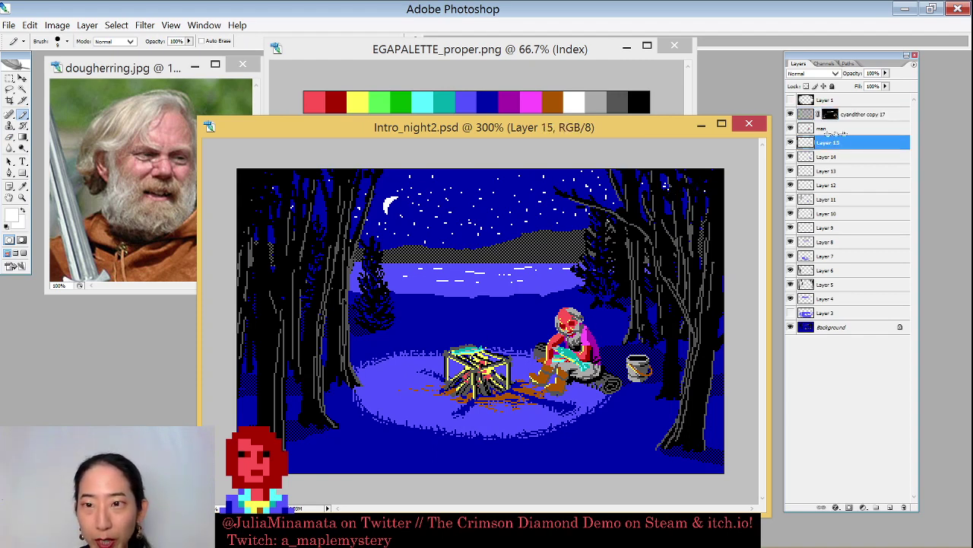
{"action": "left_click", "coordinate": [829, 131]}
{"action": "right_click", "coordinate": [829, 136]}
{"action": "left_click", "coordinate": [857, 174]}
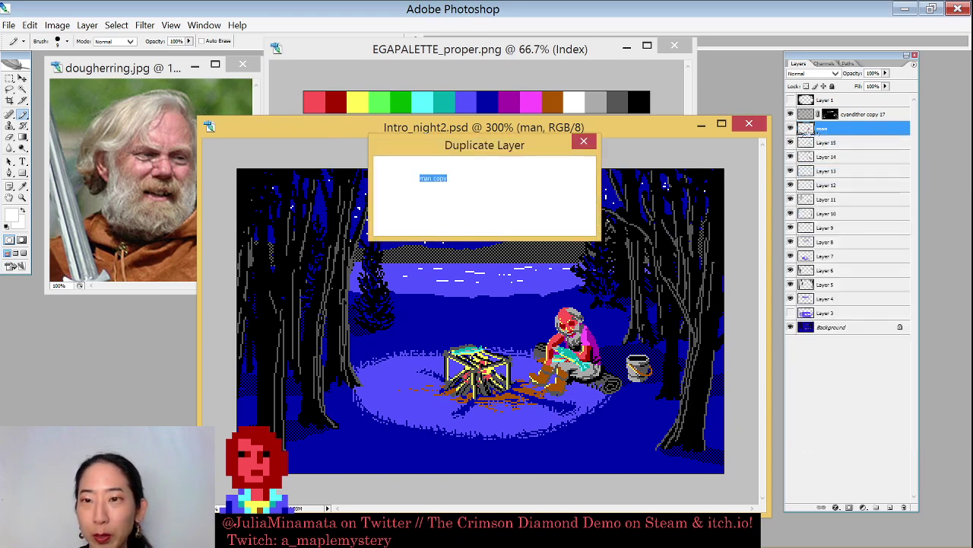
{"action": "key", "text": "Return"}
{"action": "left_click", "coordinate": [791, 143]}
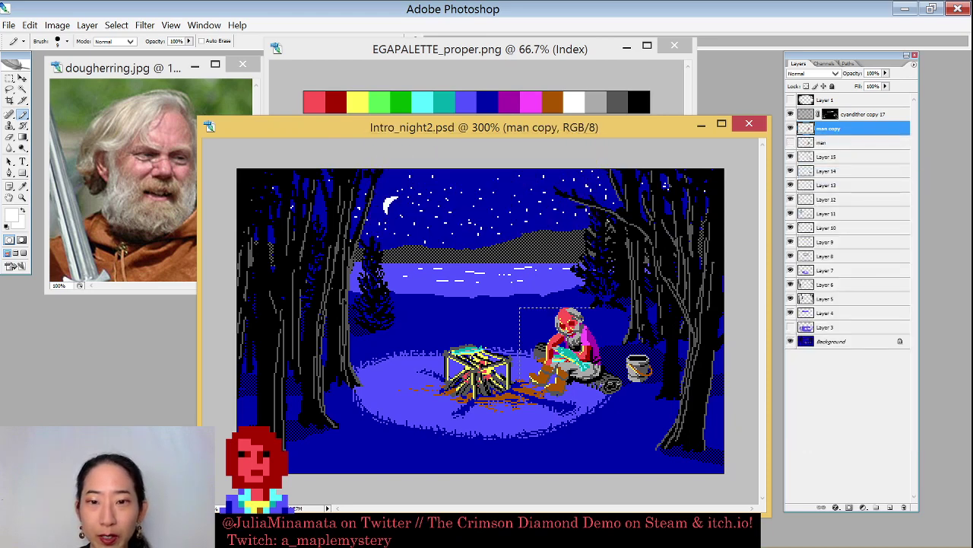
Arrange a close-up of the seated man beside the dougherring.jpg reference and reduce the Pencil brush to 1 pixel
{"action": "left_click_drag", "start_coordinate": [517, 308], "coordinate": [601, 380], "text": "ctrl"}
{"action": "left_click_drag", "start_coordinate": [532, 117], "coordinate": [532, 47]}
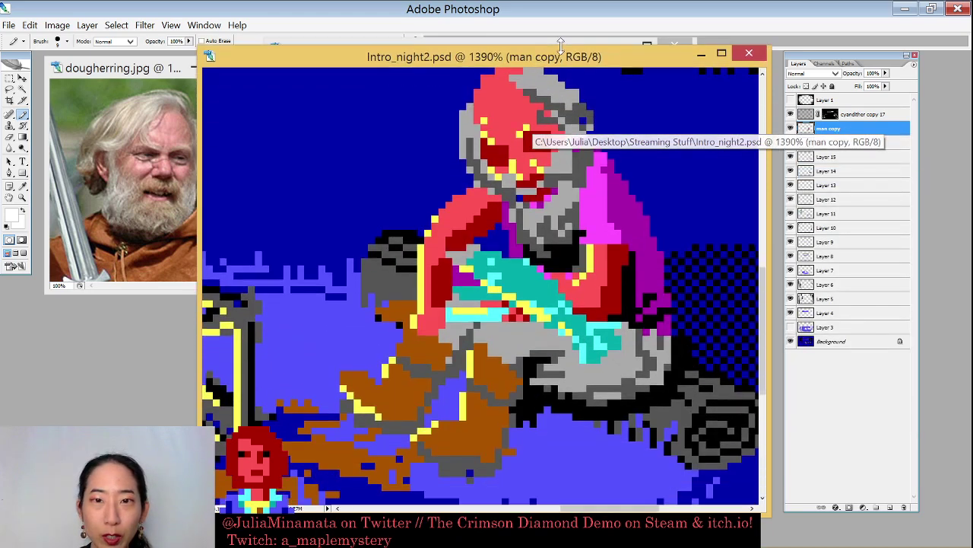
{"action": "left_click_drag", "start_coordinate": [197, 179], "coordinate": [264, 179]}
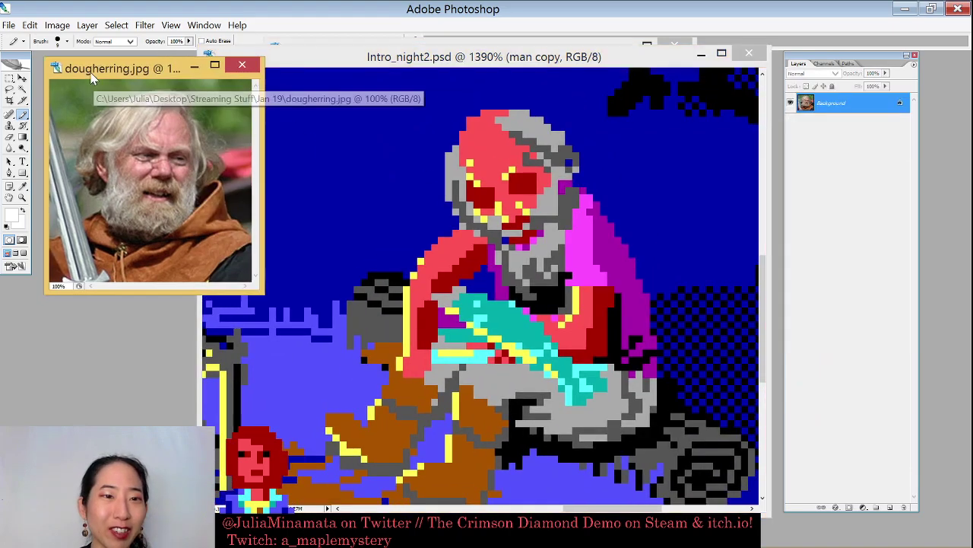
{"action": "left_click", "coordinate": [323, 50]}
{"action": "left_click_drag", "start_coordinate": [199, 48], "coordinate": [266, 56]}
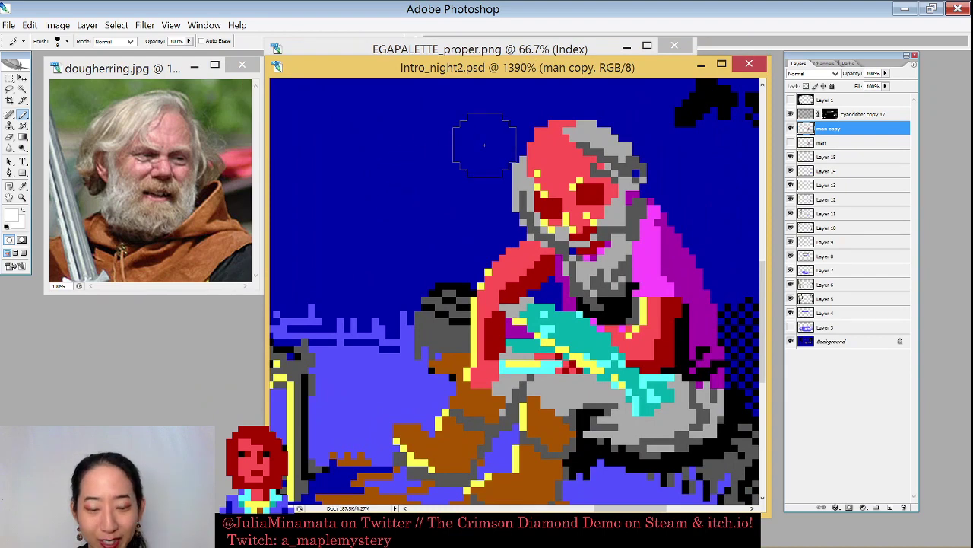
{"action": "key", "text": "bracketleft"}
{"action": "key", "text": "bracketleft"}
{"action": "key", "text": "bracketleft"}
{"action": "key", "text": "bracketleft"}
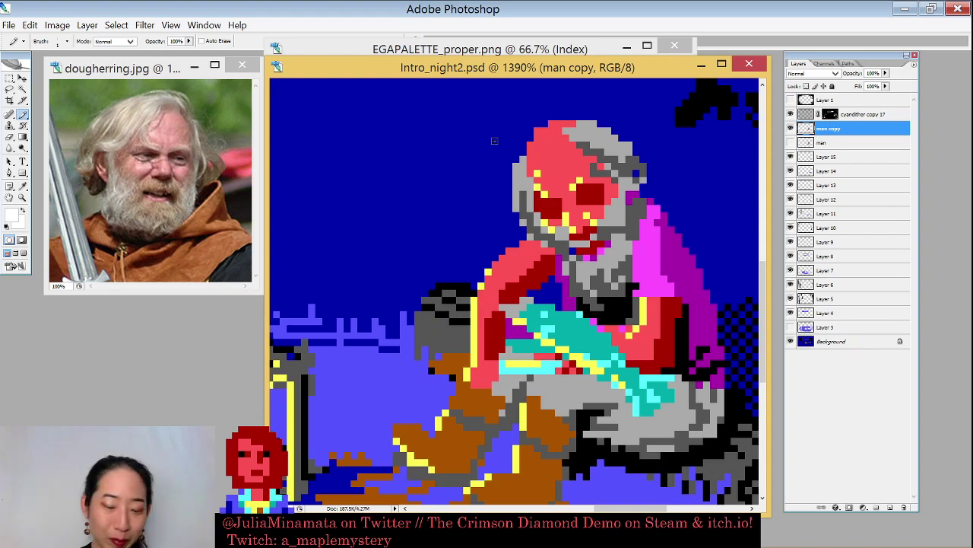
Open CP.png from the Streaming Stuff folder and move its window aside
{"action": "key", "text": "ctrl+o"}
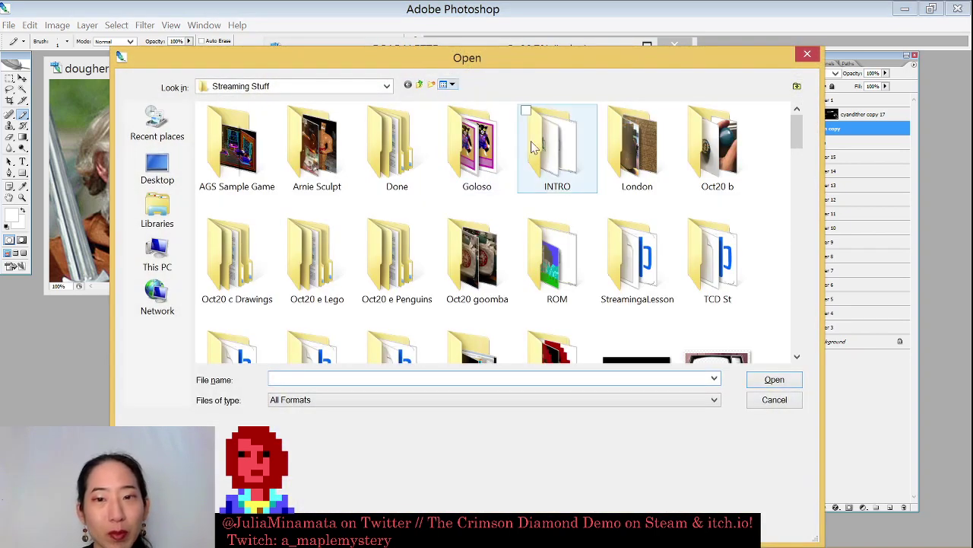
{"action": "left_click_drag", "start_coordinate": [797, 136], "coordinate": [794, 186]}
{"action": "scroll", "coordinate": [794, 186], "scroll_direction": "down", "scroll_amount": 2}
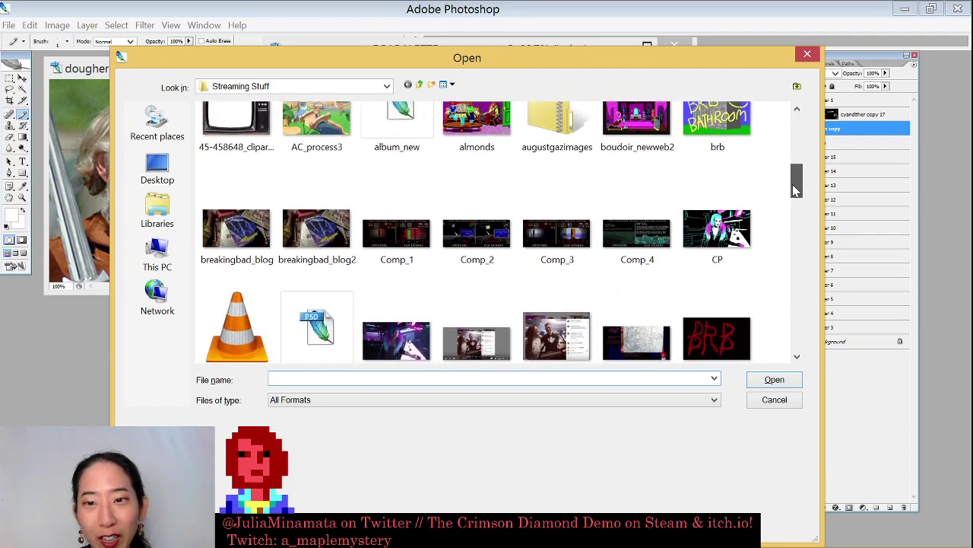
{"action": "left_click", "coordinate": [745, 176]}
{"action": "double_click", "coordinate": [745, 176]}
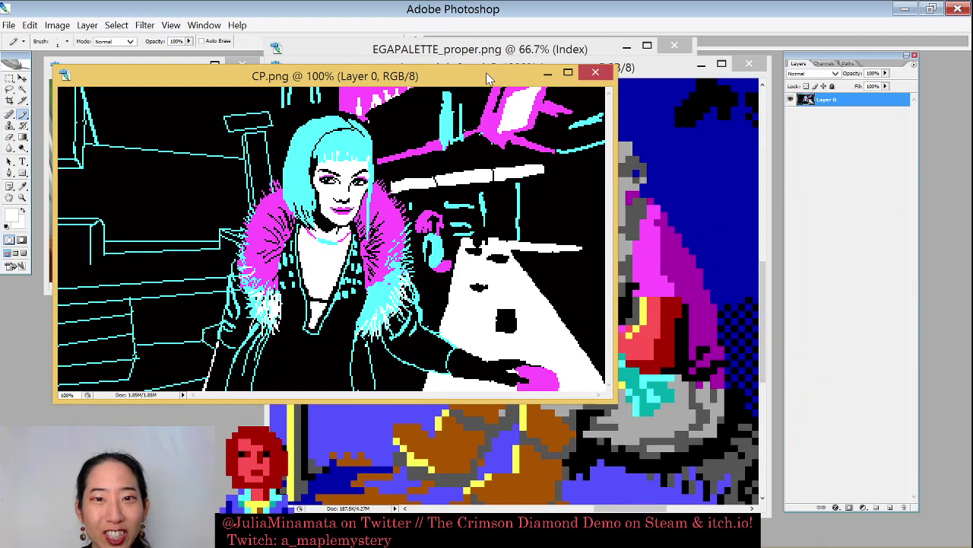
{"action": "left_click_drag", "start_coordinate": [486, 78], "coordinate": [601, 82]}
Open the Cyberpunk-2077-bar.jpg reference photo from the Streaming Stuff folder
{"action": "key", "text": "ctrl+o"}
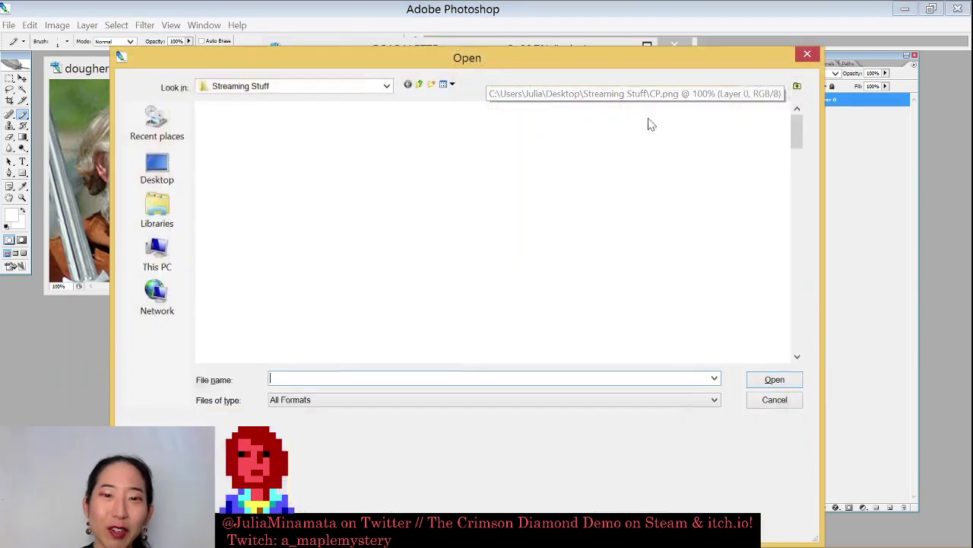
{"action": "scroll", "coordinate": [796, 152], "scroll_direction": "down", "scroll_amount": 2}
{"action": "left_click_drag", "start_coordinate": [796, 152], "coordinate": [795, 196]}
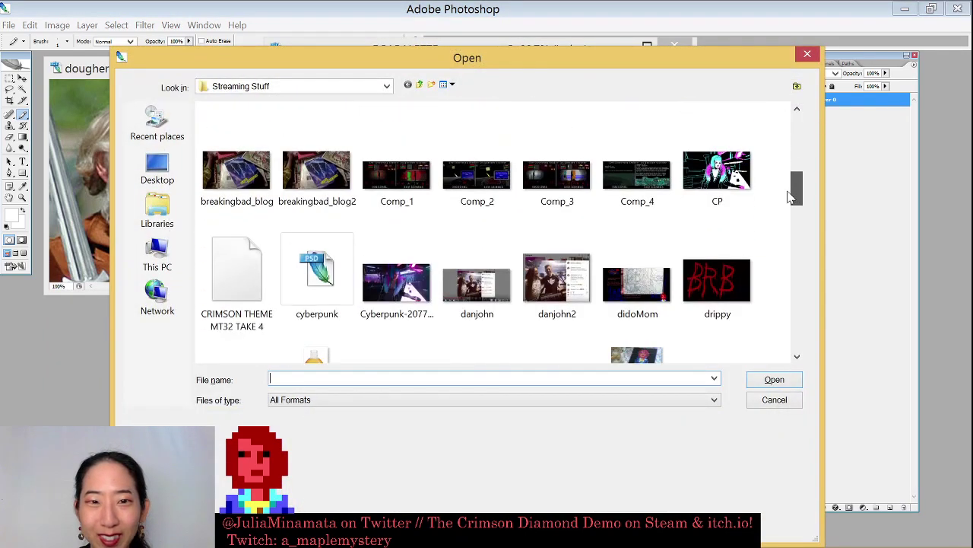
{"action": "double_click", "coordinate": [397, 248]}
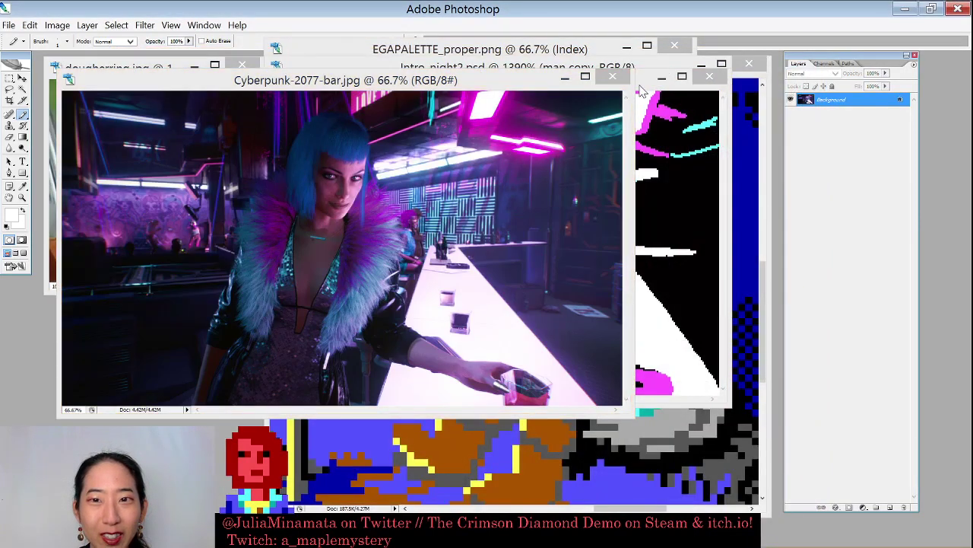
Hide the tool palettes and arrange CP.png and Cyberpunk-2077-bar.jpg side by side for comparison
{"action": "left_click", "coordinate": [661, 78]}
{"action": "left_click_drag", "start_coordinate": [369, 78], "coordinate": [665, 116]}
{"action": "key", "text": "Tab"}
{"action": "left_click_drag", "start_coordinate": [355, 172], "coordinate": [519, 172]}
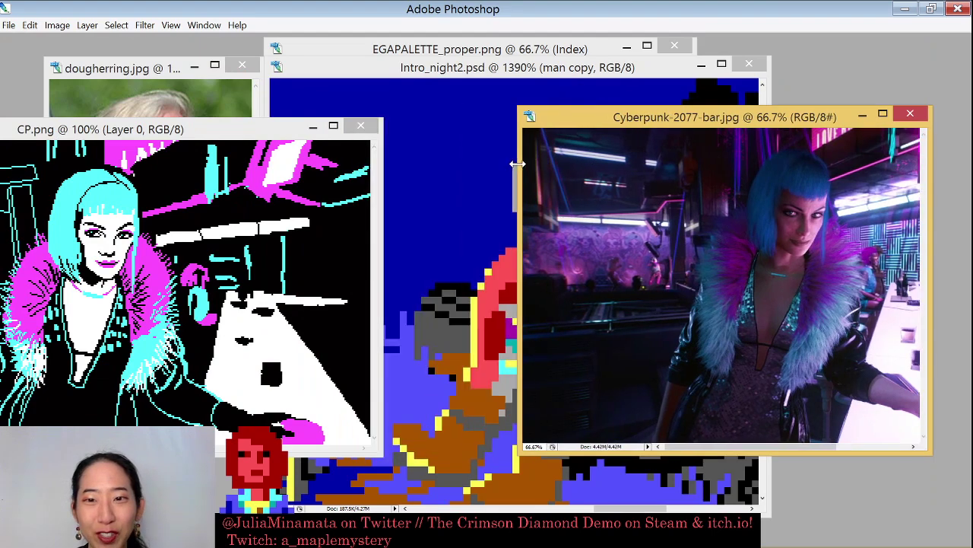
{"action": "left_click_drag", "start_coordinate": [221, 131], "coordinate": [363, 129]}
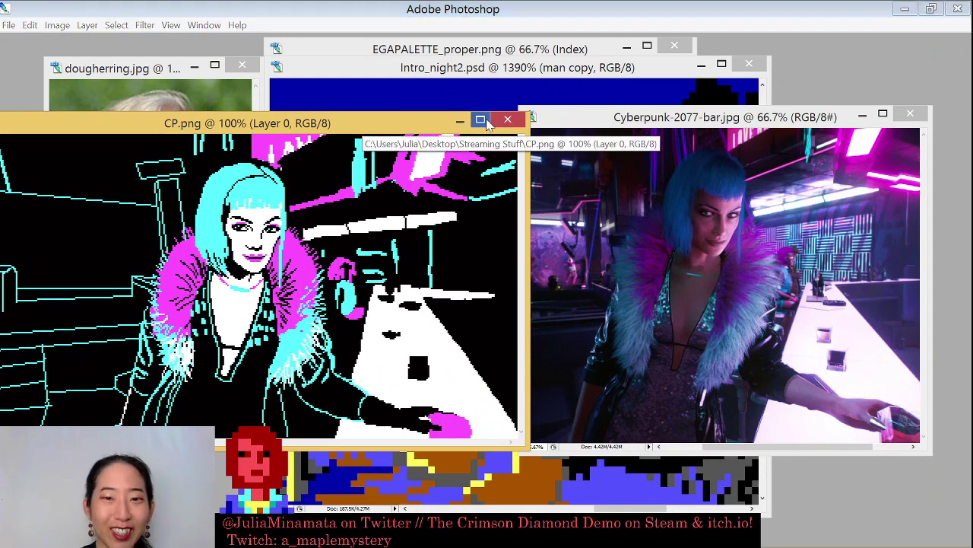
Browse the Done folder as thumbnails for more artwork to open and enter its hotdogprocess folder
{"action": "key", "text": "ctrl+o"}
{"action": "left_click_drag", "start_coordinate": [797, 131], "coordinate": [750, 124]}
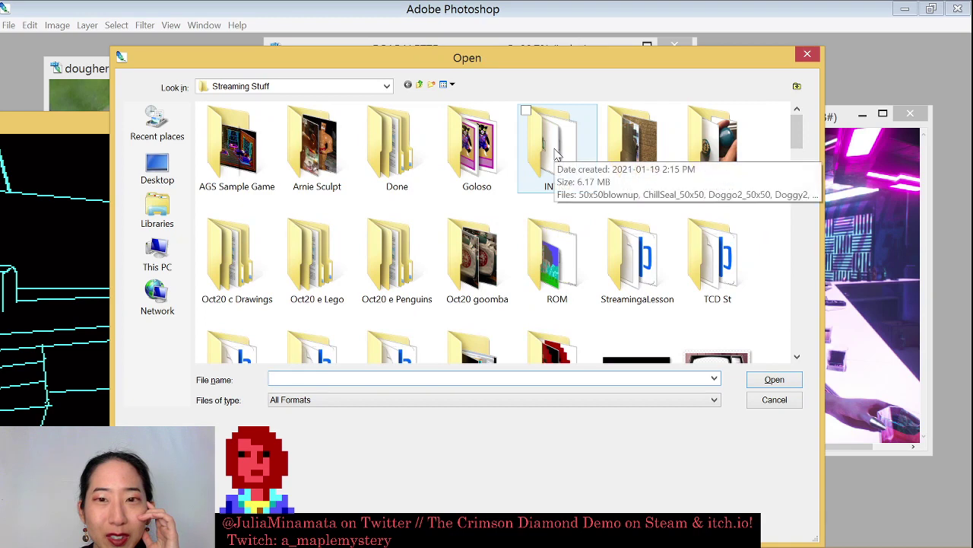
{"action": "double_click", "coordinate": [413, 174]}
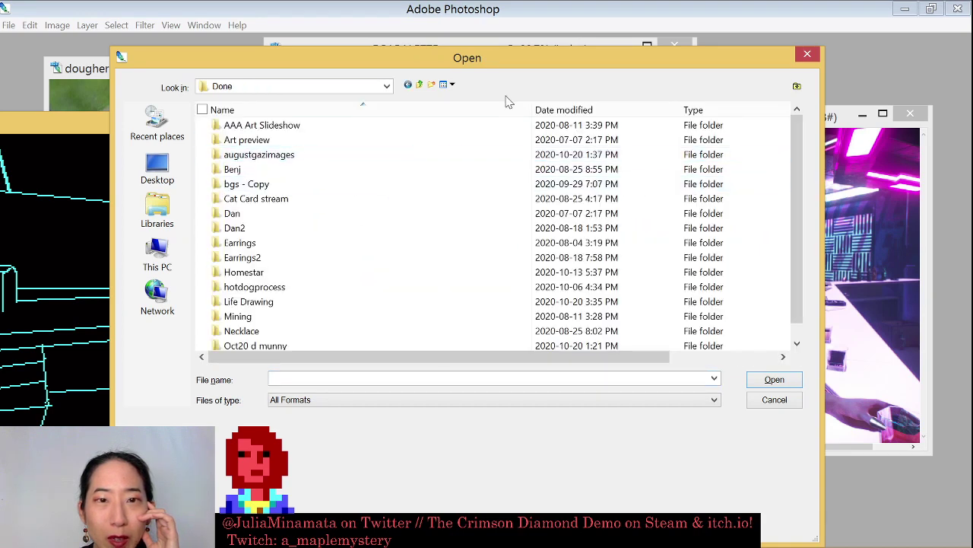
{"action": "left_click", "coordinate": [452, 85]}
{"action": "left_click", "coordinate": [424, 118]}
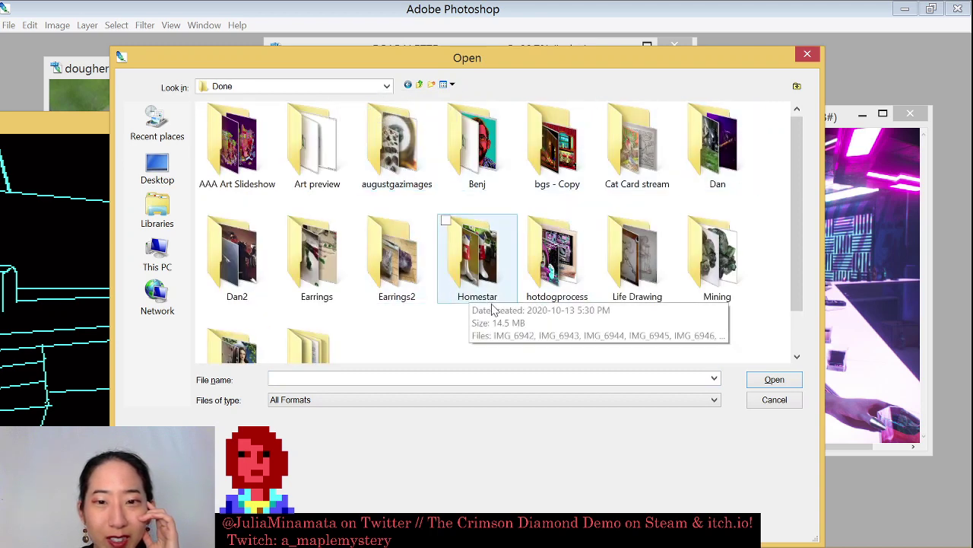
{"action": "double_click", "coordinate": [549, 303]}
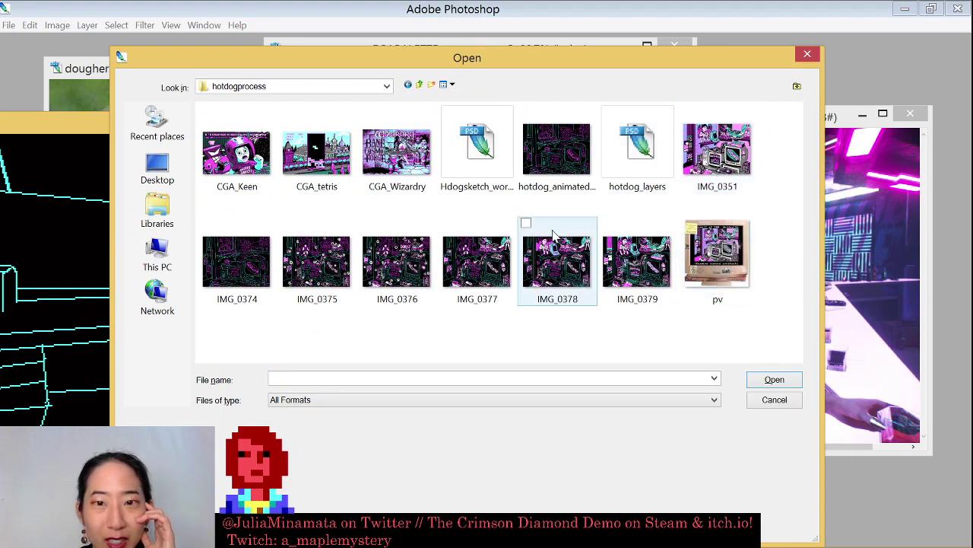
Open hotdog_layers.psd, enlarge its window and show the artwork at 300%
{"action": "double_click", "coordinate": [631, 141]}
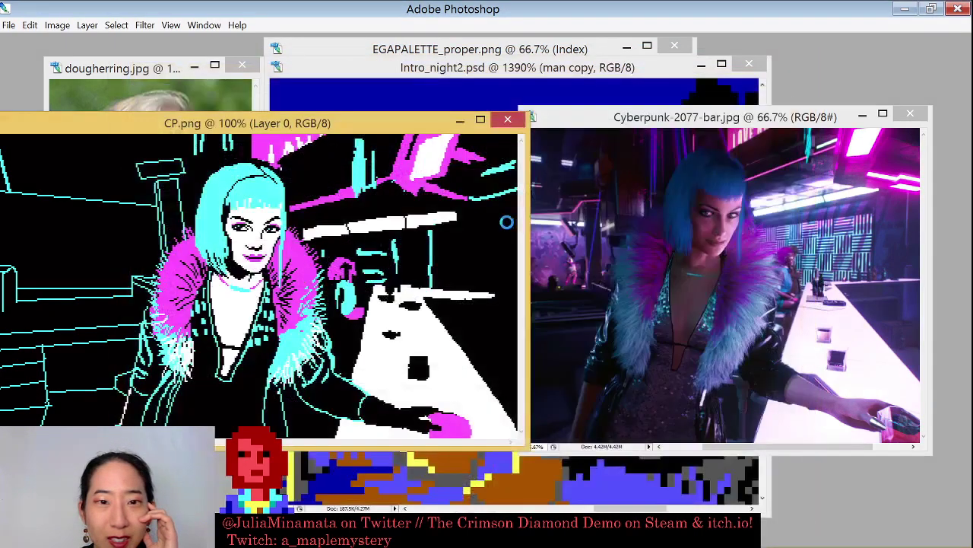
{"action": "left_click_drag", "start_coordinate": [237, 239], "coordinate": [853, 487]}
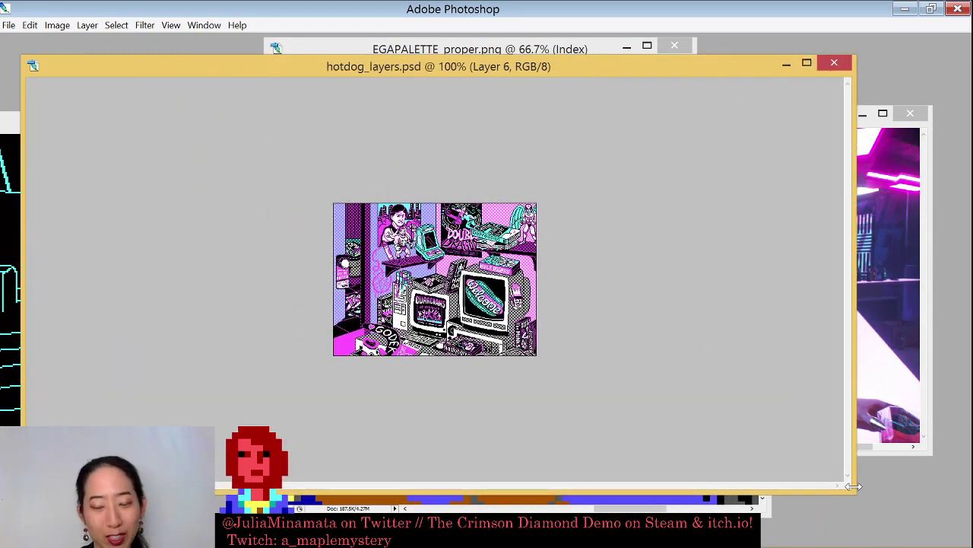
{"action": "key", "text": "ctrl+plus"}
{"action": "key", "text": "ctrl+plus"}
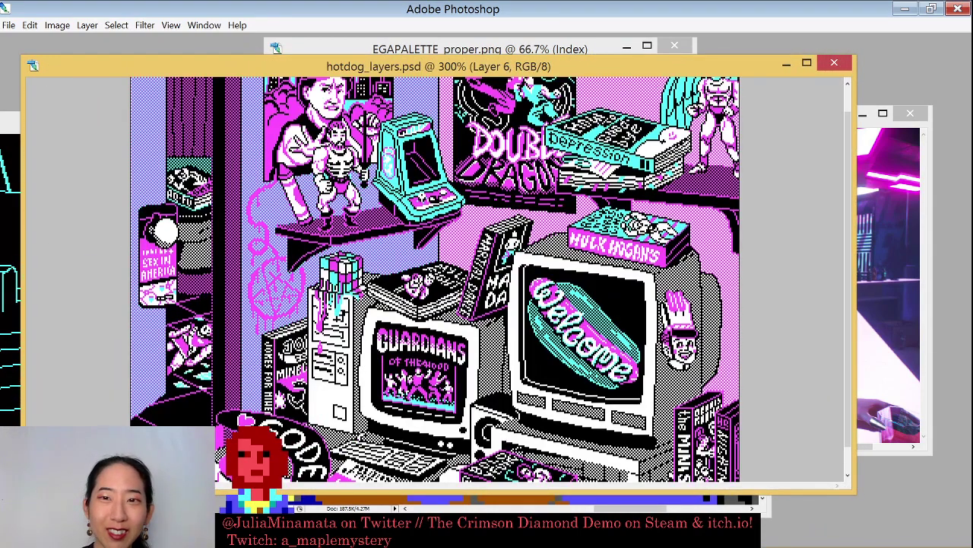
View the full hotdog artwork in a larger window and close hotdog_layers.psd, CP.png and Cyberpunk-2077-bar.jpg
{"action": "left_click_drag", "start_coordinate": [702, 55], "coordinate": [715, 17]}
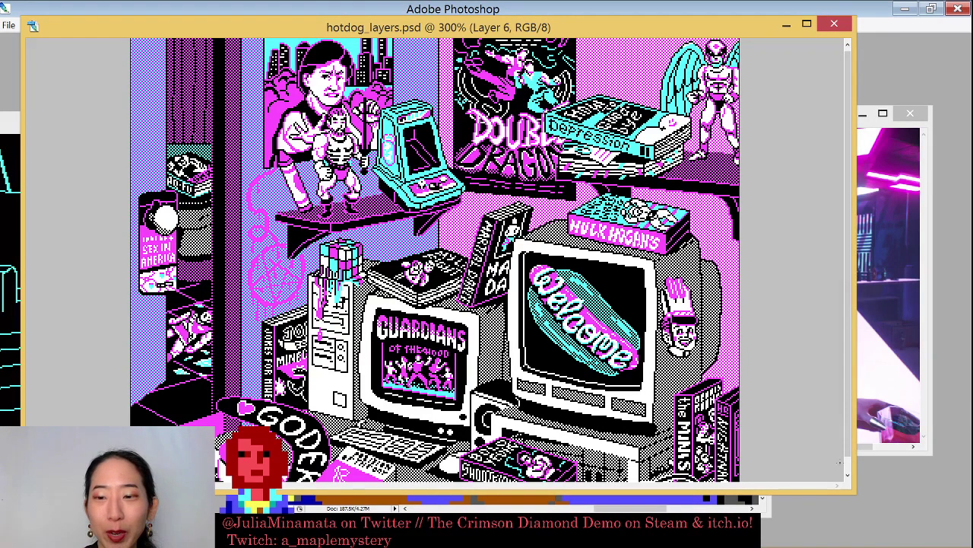
{"action": "left_click_drag", "start_coordinate": [852, 490], "coordinate": [889, 540]}
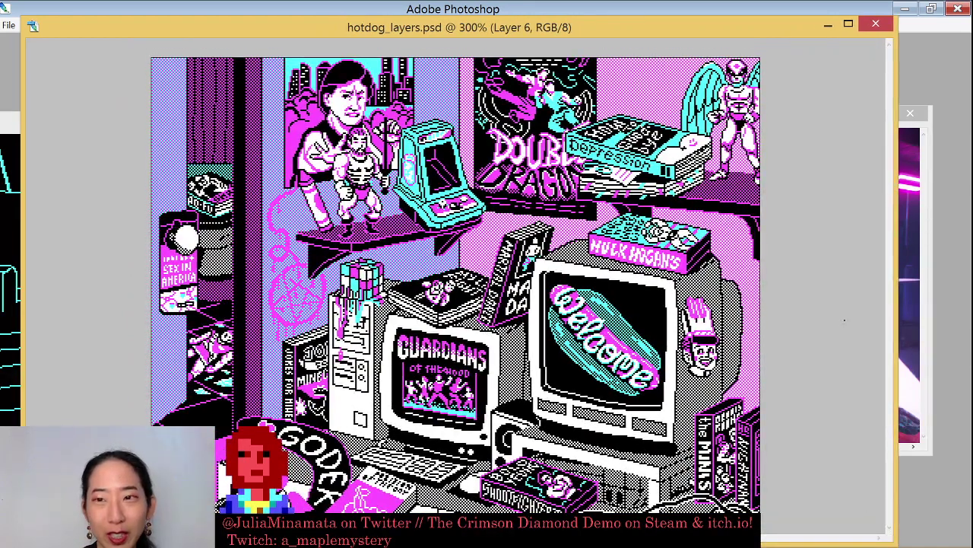
{"action": "left_click", "coordinate": [877, 27]}
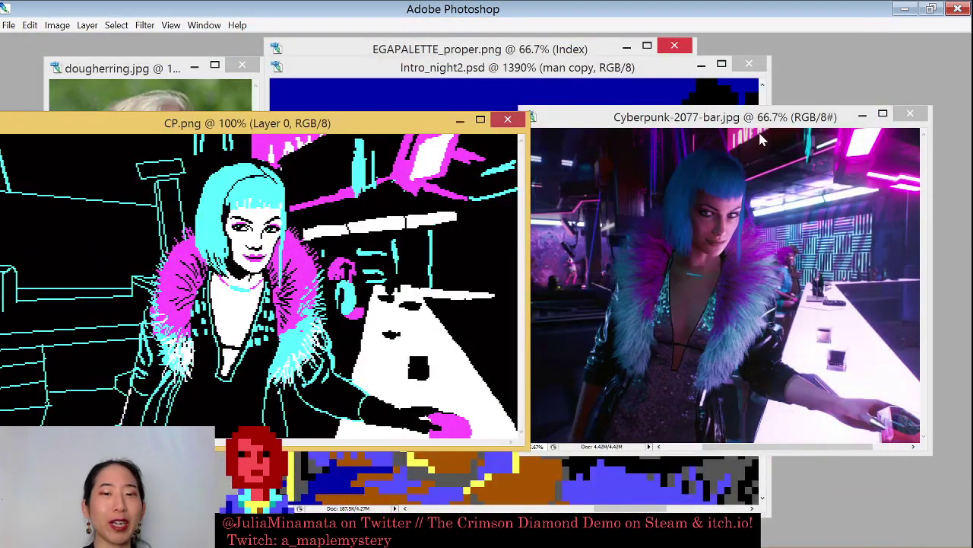
{"action": "left_click", "coordinate": [508, 120]}
{"action": "left_click", "coordinate": [910, 115]}
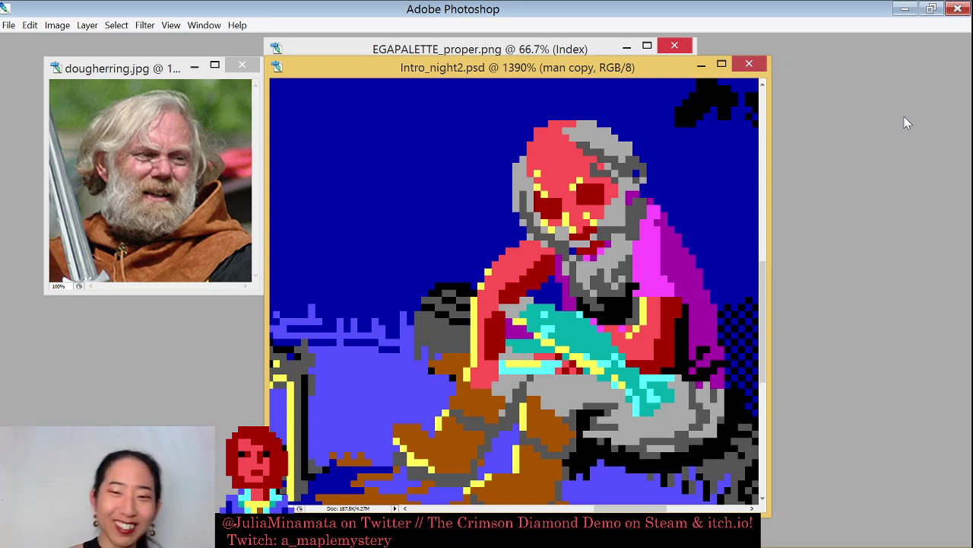
{"action": "key", "text": "ctrl+plus"}
{"action": "key", "text": "ctrl+minus"}
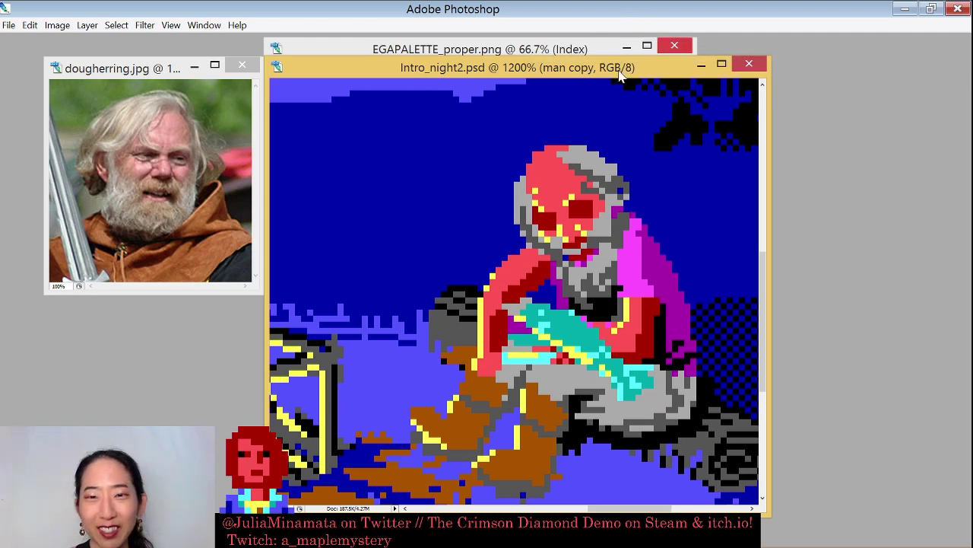
{"action": "key", "text": "super+Down"}
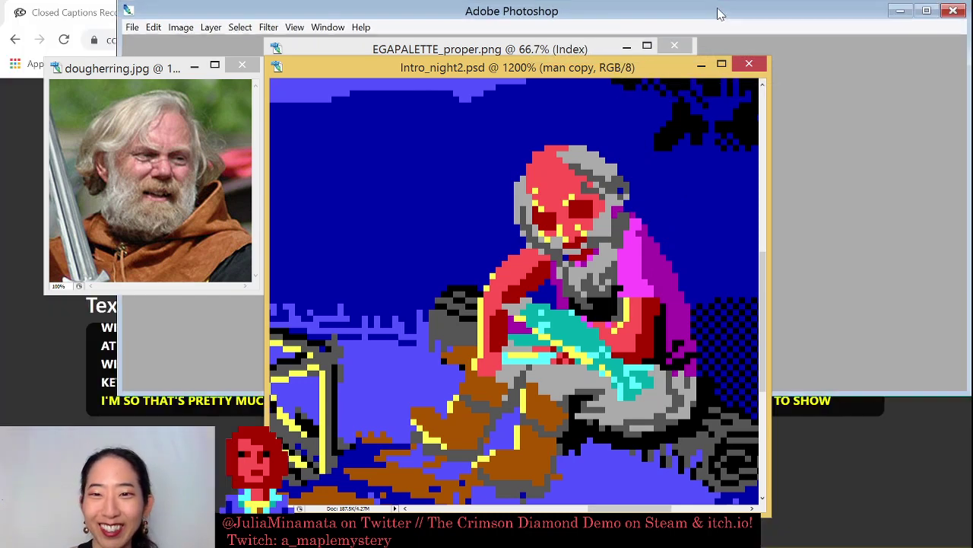
{"action": "left_click", "coordinate": [926, 14]}
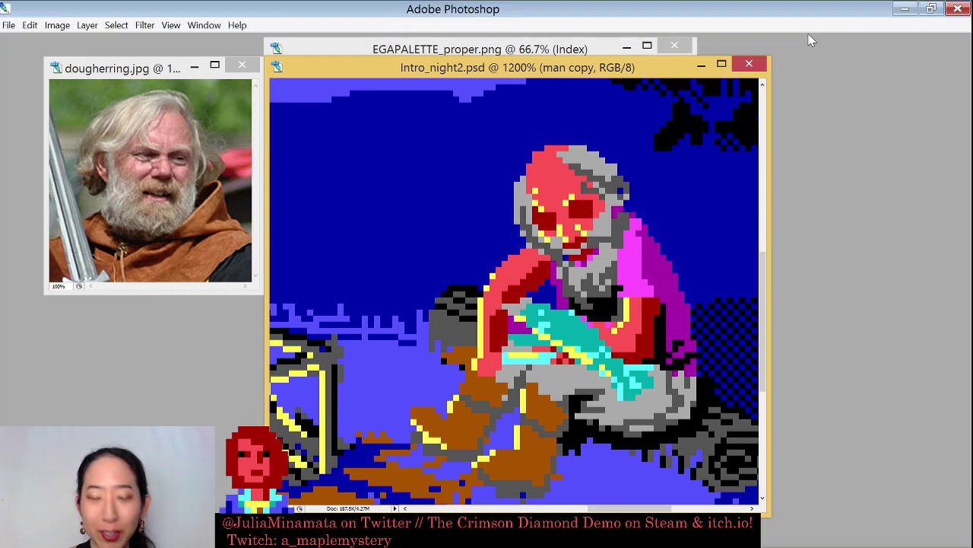
Uncover the EGA palette document and add a new layer directly above the man layer in Intro_night2.psd
{"action": "key", "text": "F7"}
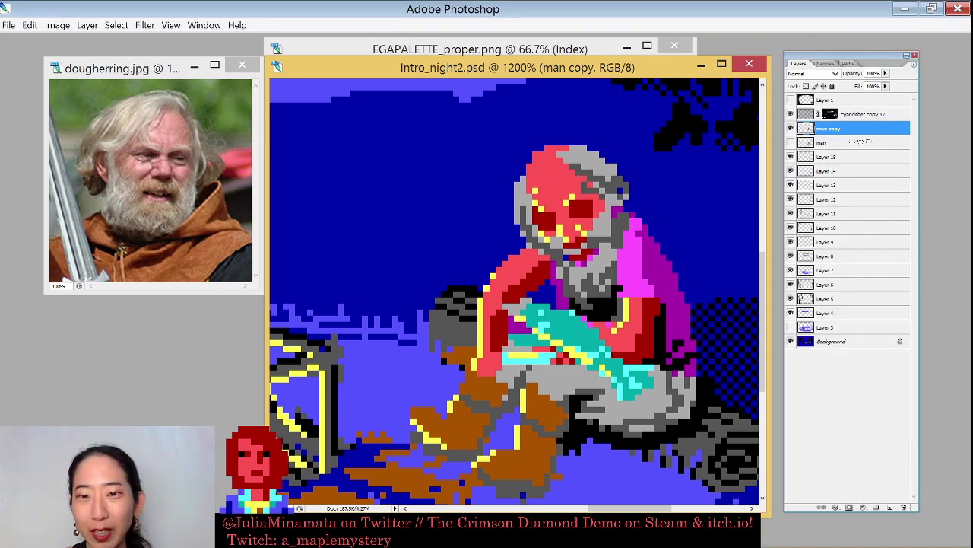
{"action": "left_click", "coordinate": [860, 142]}
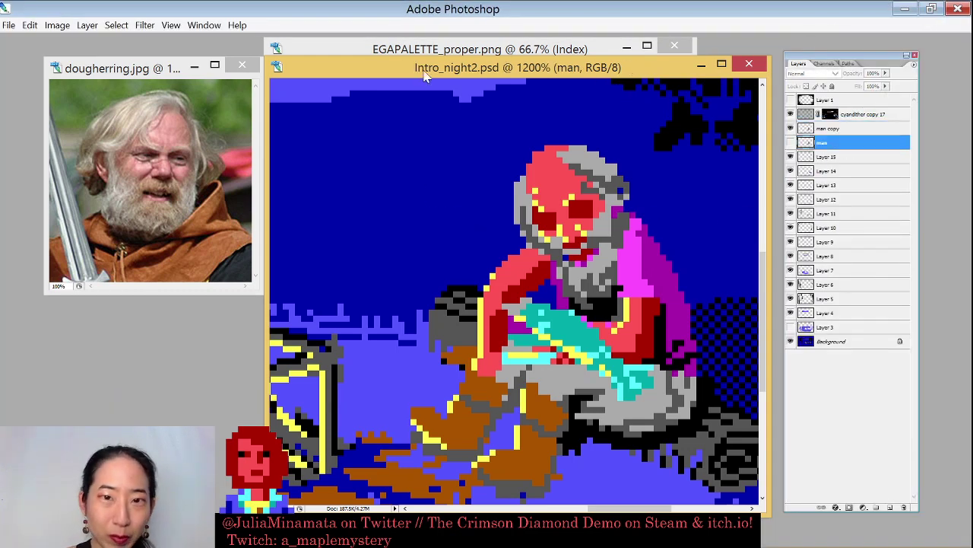
{"action": "left_click_drag", "start_coordinate": [437, 70], "coordinate": [416, 200]}
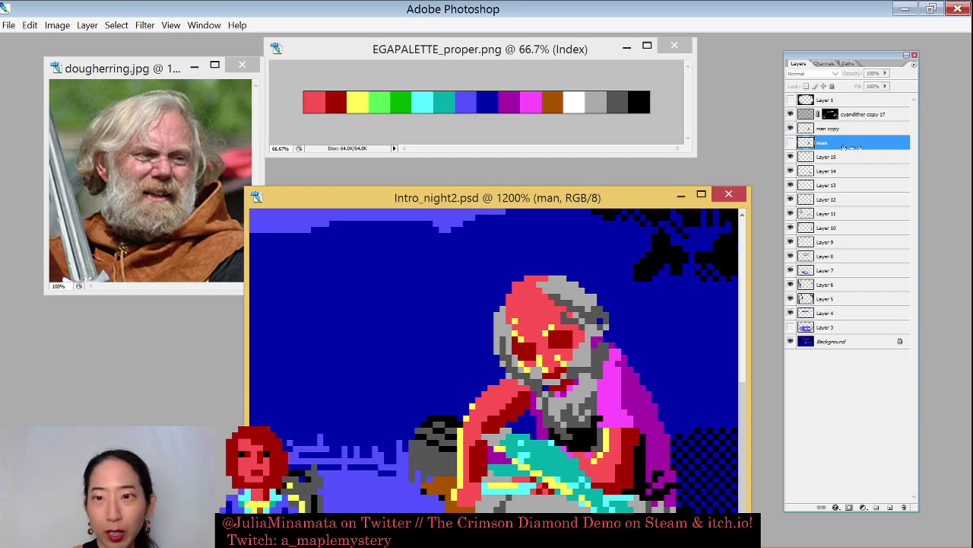
{"action": "key", "text": "ctrl+shift+n"}
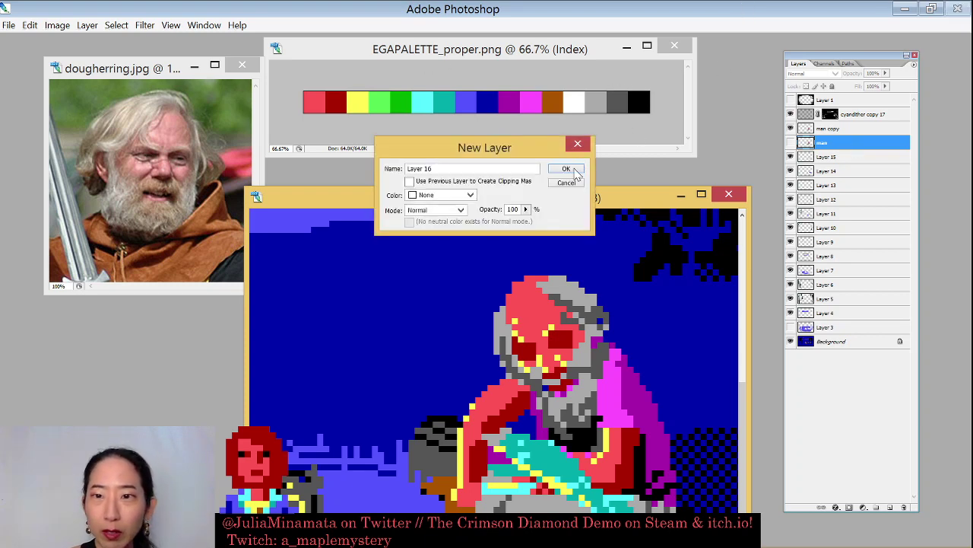
{"action": "left_click", "coordinate": [567, 169]}
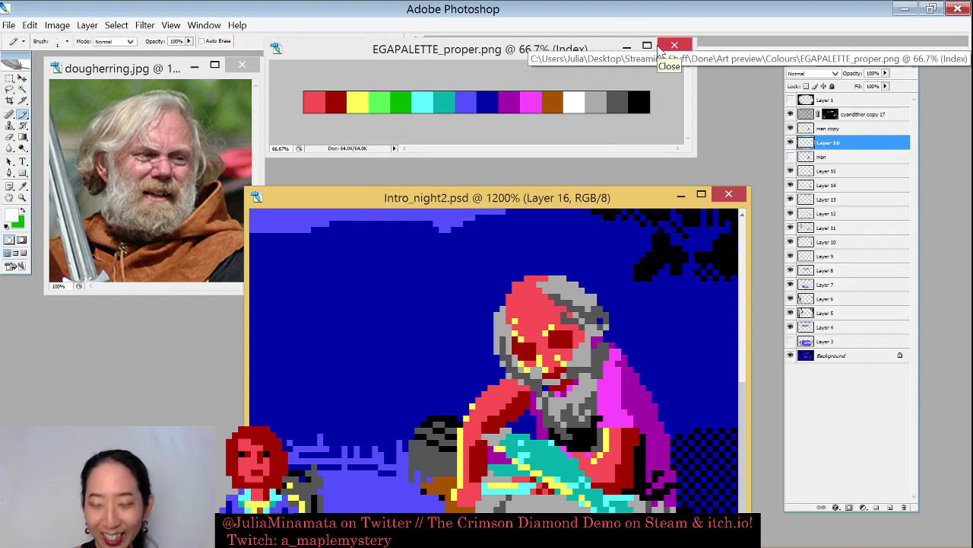
Fill the whole new layer with green as a backdrop for the man and hide the cyandither copy 17 layer
{"action": "key", "text": "alt+BackSpace"}
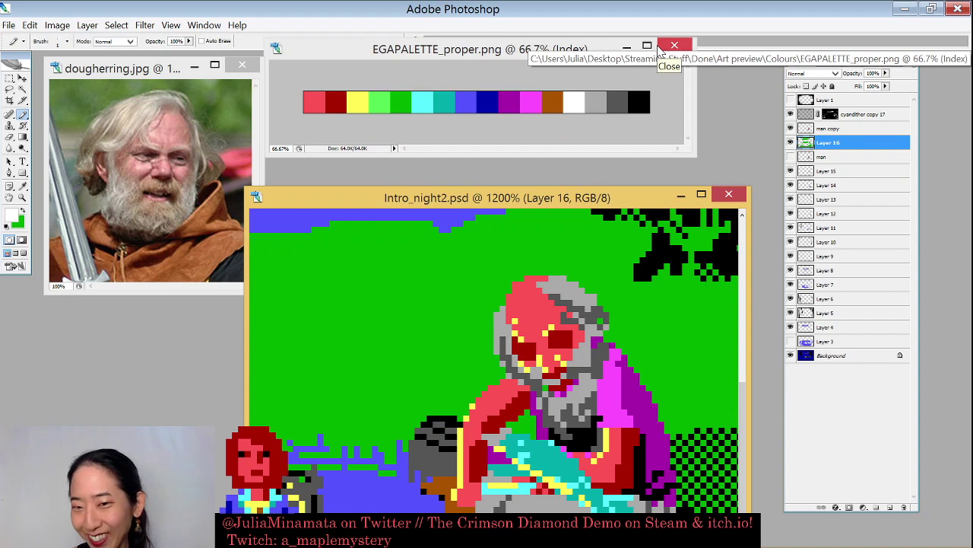
{"action": "left_click", "coordinate": [791, 114]}
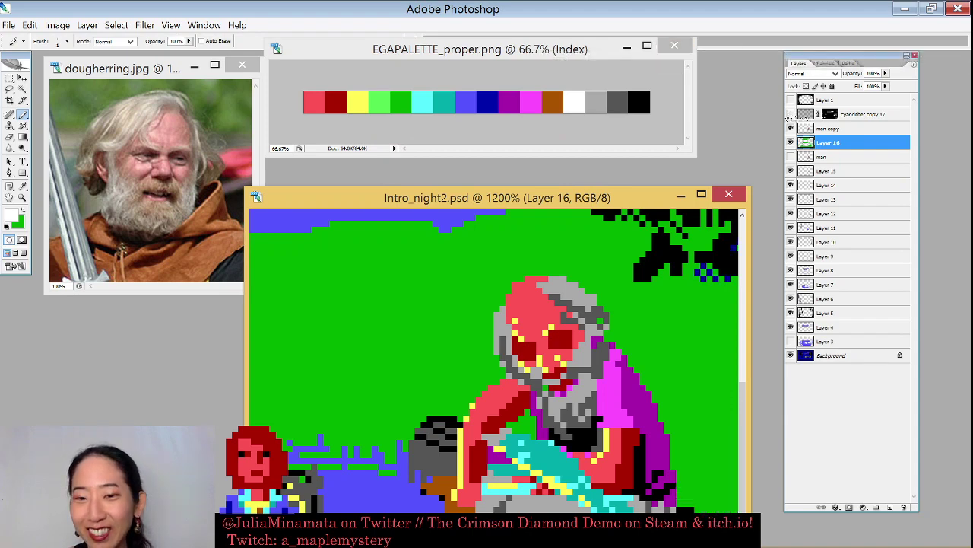
{"action": "left_click", "coordinate": [791, 114]}
{"action": "left_click", "coordinate": [791, 128]}
{"action": "left_click", "coordinate": [791, 127]}
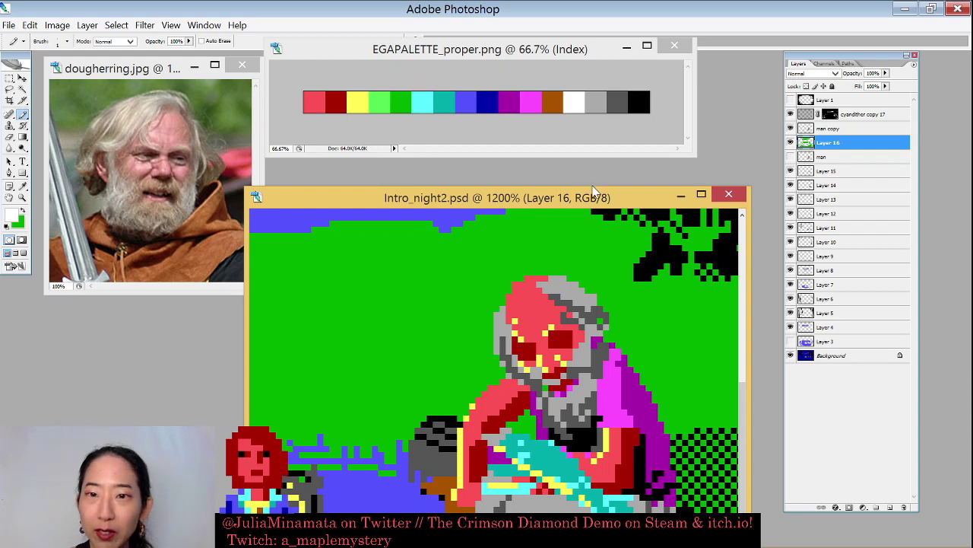
{"action": "key", "text": "Delete"}
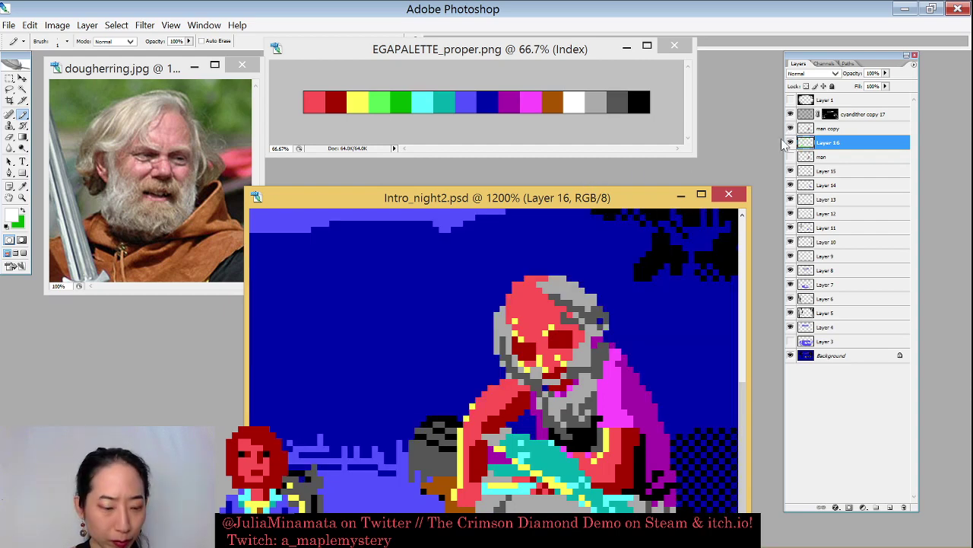
{"action": "key", "text": "ctrl+z"}
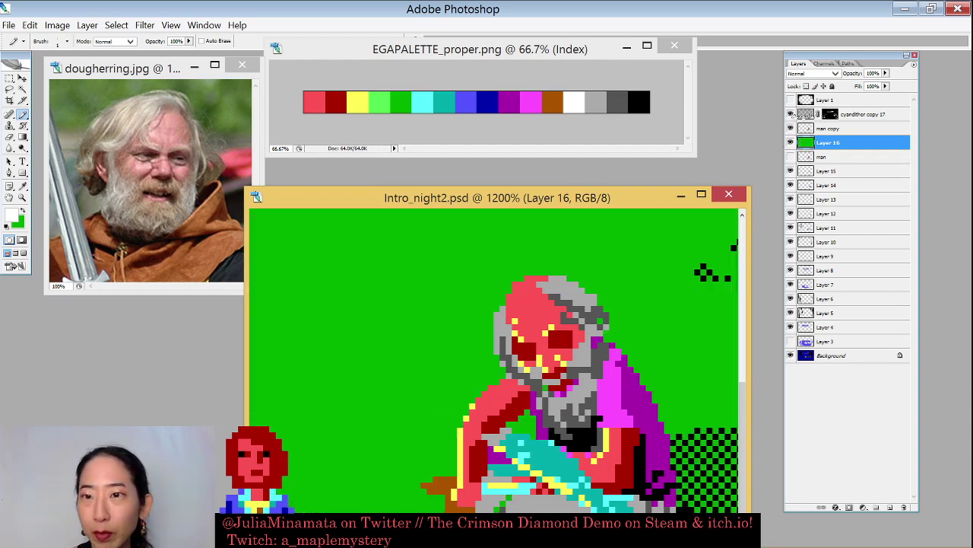
{"action": "left_click", "coordinate": [790, 114]}
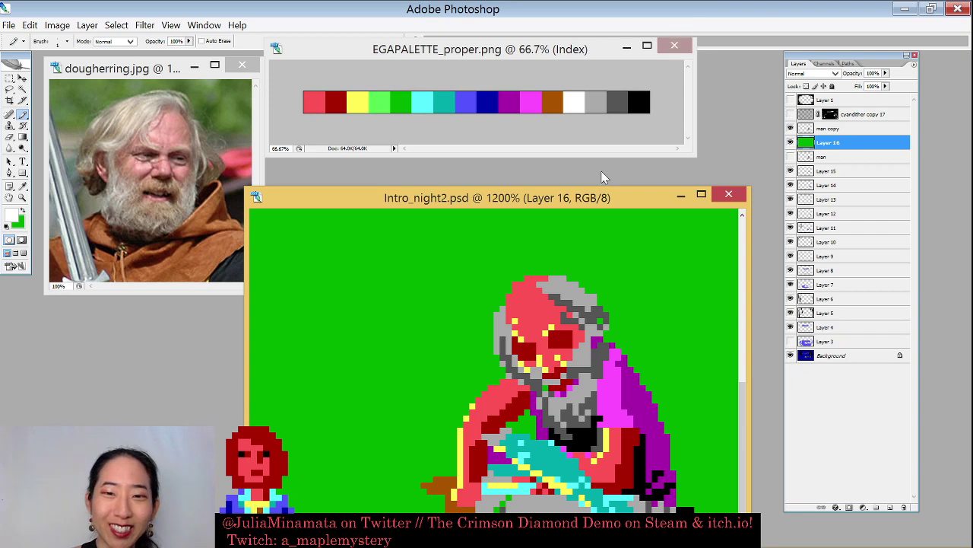
Frame the seated man at 1200% with the bearded-man reference photo and the EGA palette colours in view
{"action": "left_click_drag", "start_coordinate": [601, 197], "coordinate": [623, 155]}
{"action": "key", "text": "ctrl+minus"}
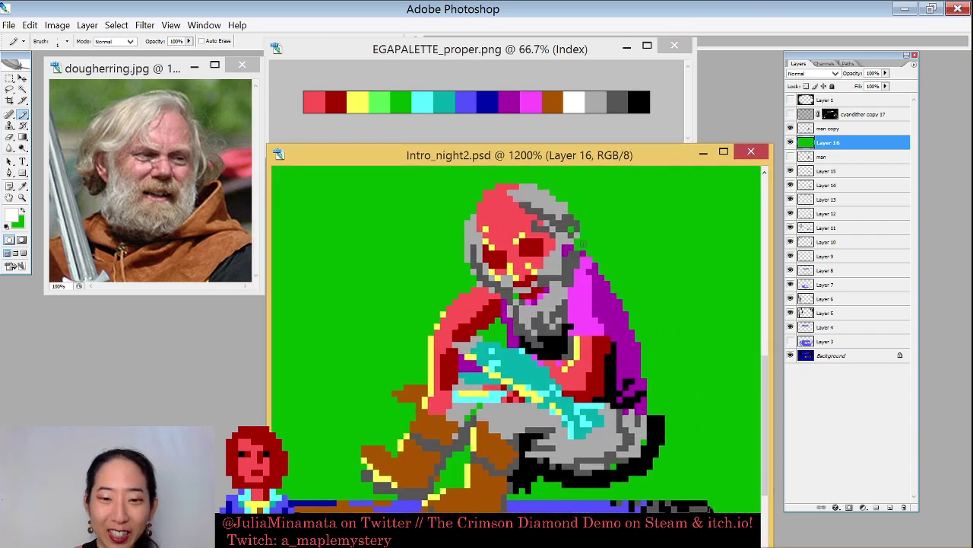
{"action": "key", "text": "ctrl+0"}
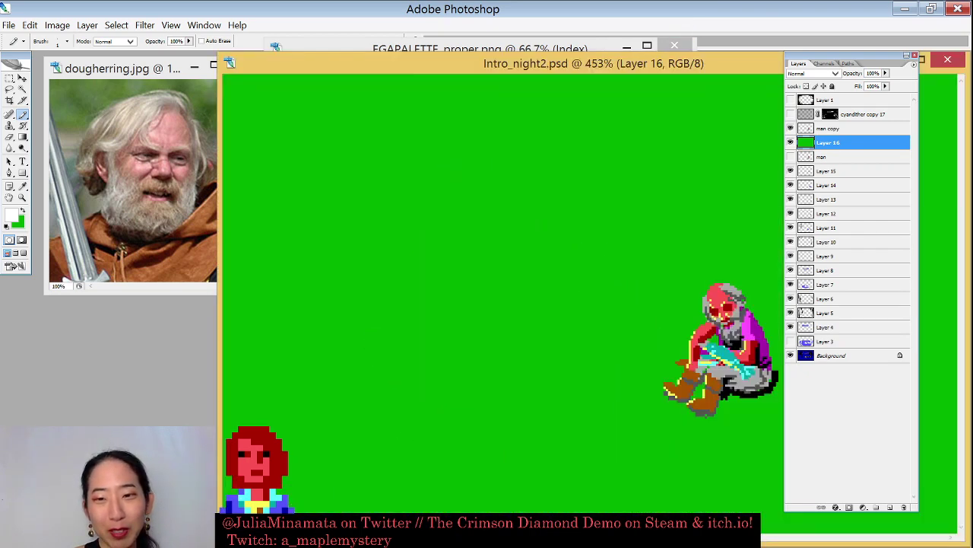
{"action": "left_click_drag", "start_coordinate": [619, 181], "coordinate": [780, 426]}
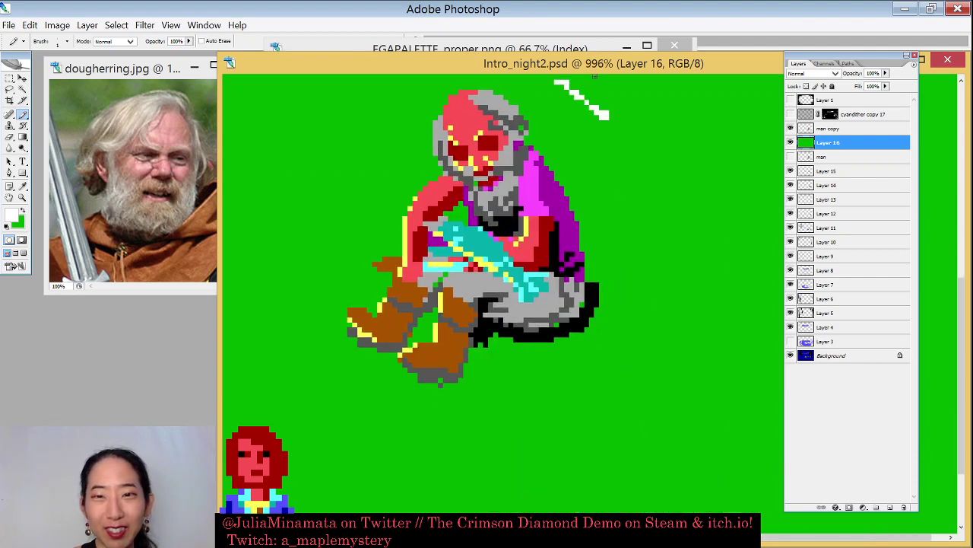
{"action": "left_click_drag", "start_coordinate": [601, 54], "coordinate": [643, 114]}
{"action": "left_click_drag", "start_coordinate": [553, 131], "coordinate": [606, 129]}
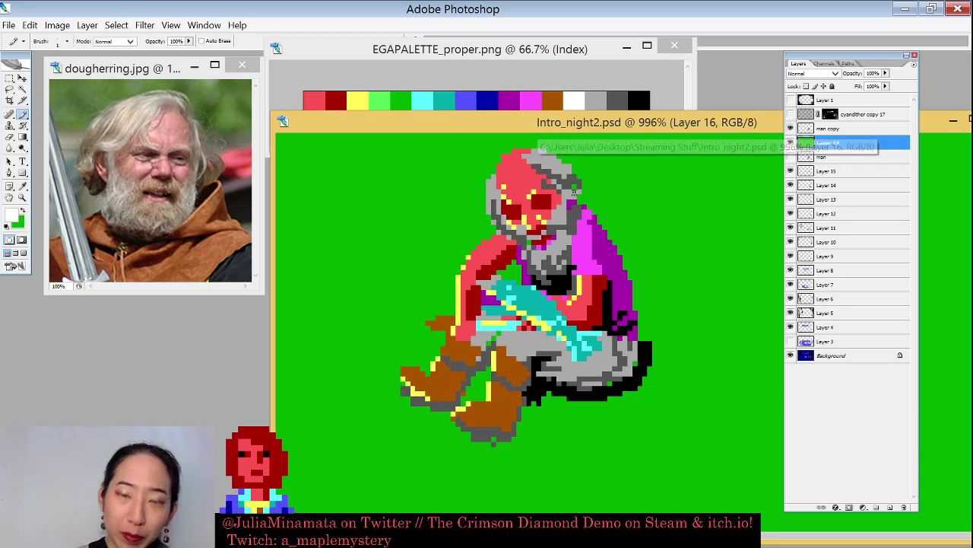
{"action": "scroll", "coordinate": [570, 240], "scroll_direction": "up", "scroll_amount": 1}
On the man copy layer, repaint the mouth area in light red and reshape the moustache and beard in light and dark grey
{"action": "left_click", "coordinate": [514, 179], "text": "alt"}
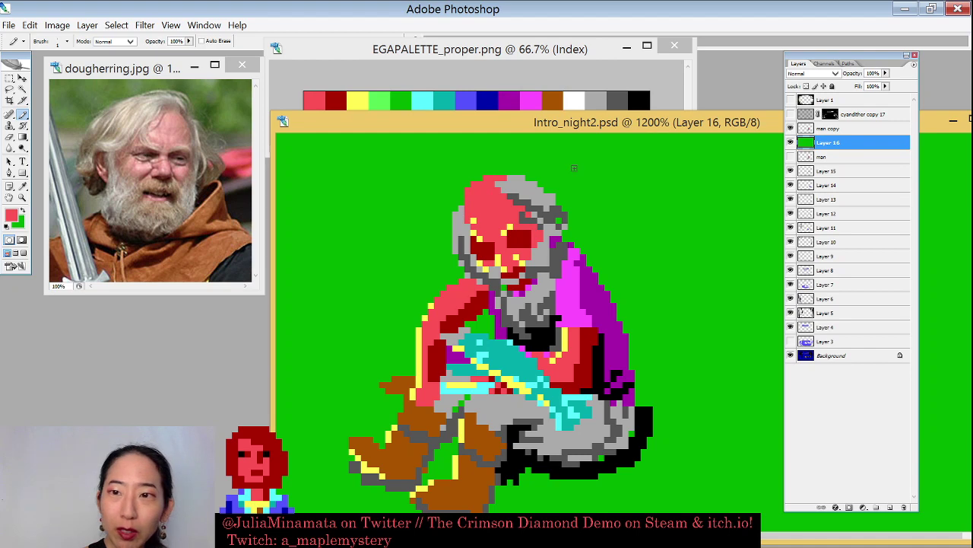
{"action": "left_click", "coordinate": [856, 128]}
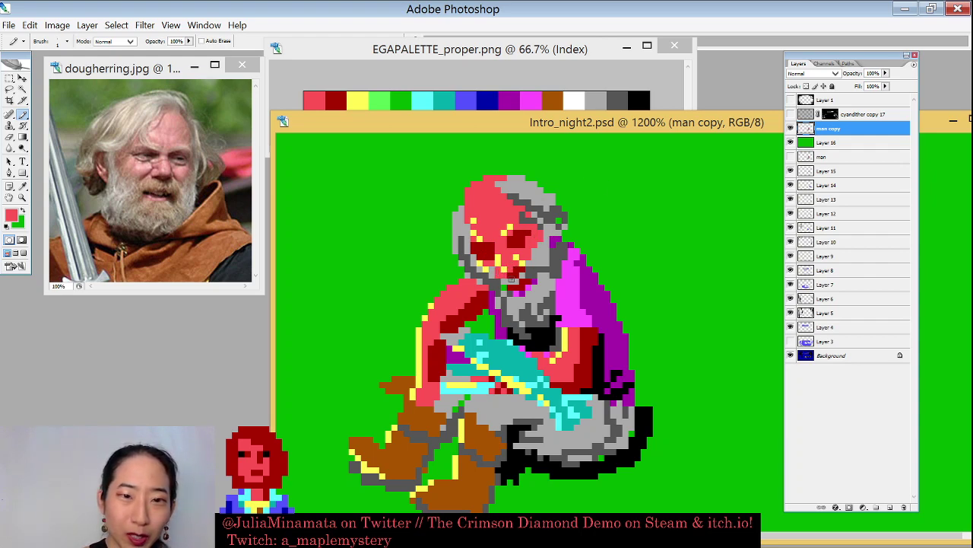
{"action": "left_click", "coordinate": [514, 275]}
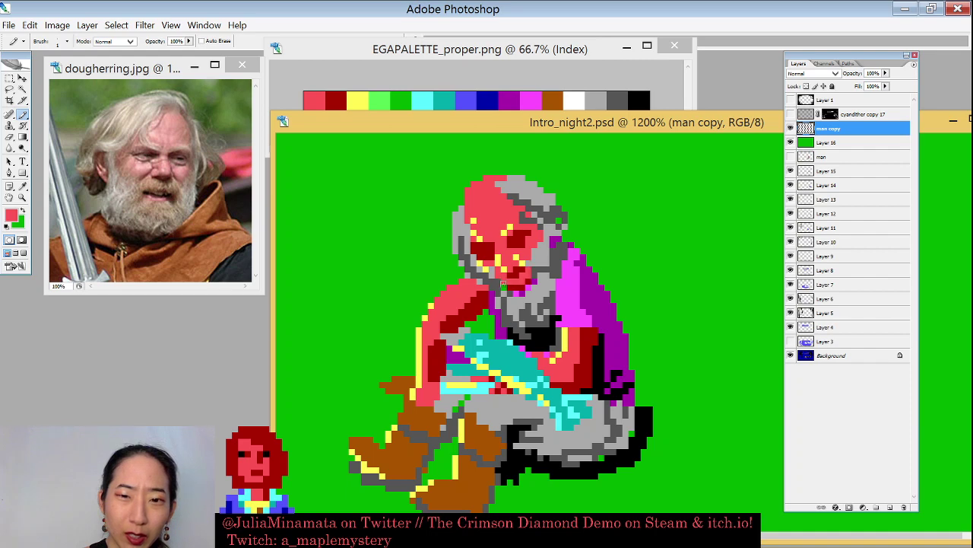
{"action": "left_click", "coordinate": [524, 268], "text": "alt"}
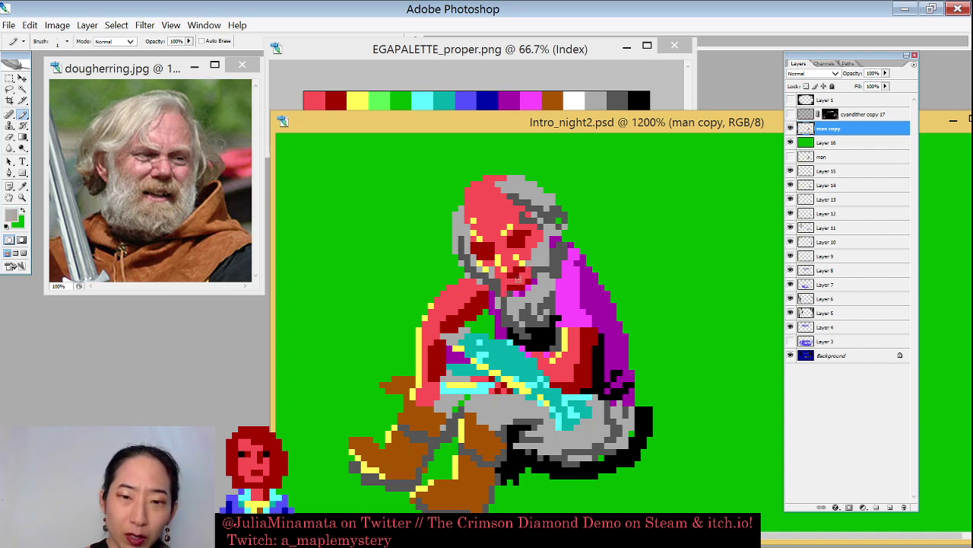
{"action": "left_click", "coordinate": [531, 268], "text": "alt"}
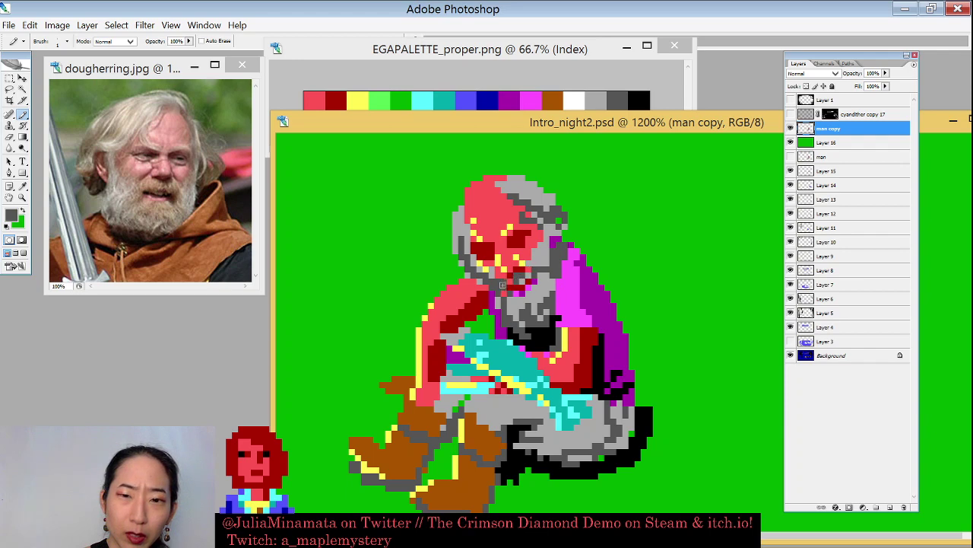
{"action": "left_click", "coordinate": [517, 276], "text": "alt"}
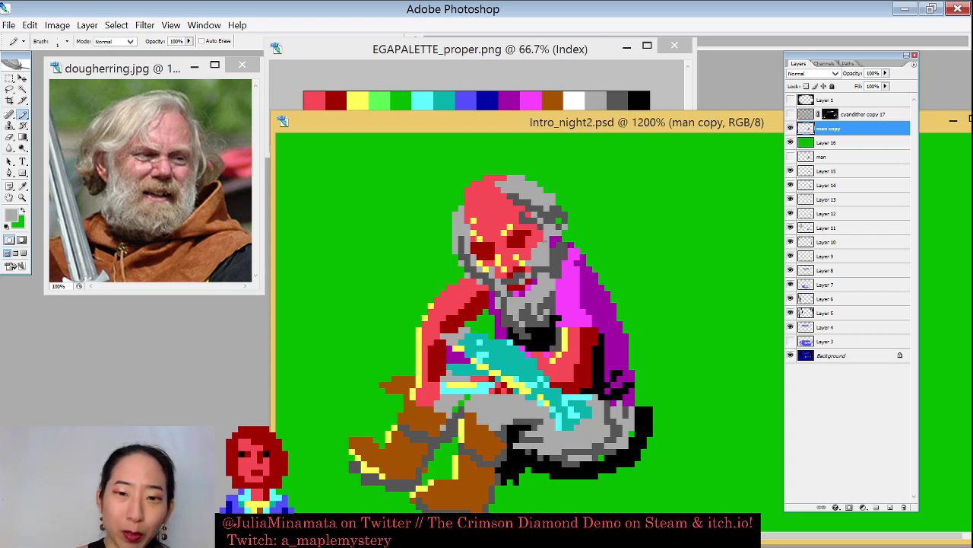
Refine the lips with light and dark red pixels and the surrounding beard with light and dark grey
{"action": "left_click", "coordinate": [535, 278], "text": "alt"}
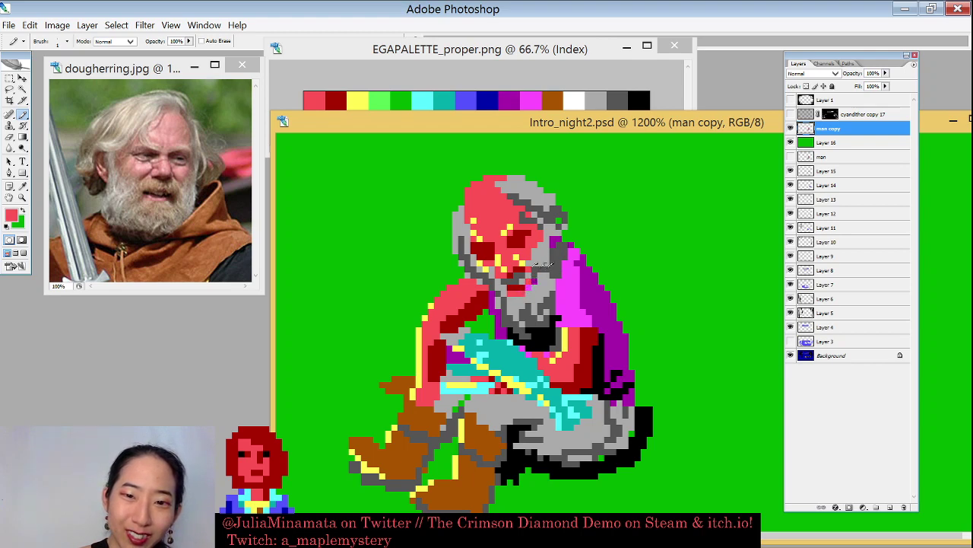
{"action": "left_click", "coordinate": [528, 281], "text": "alt"}
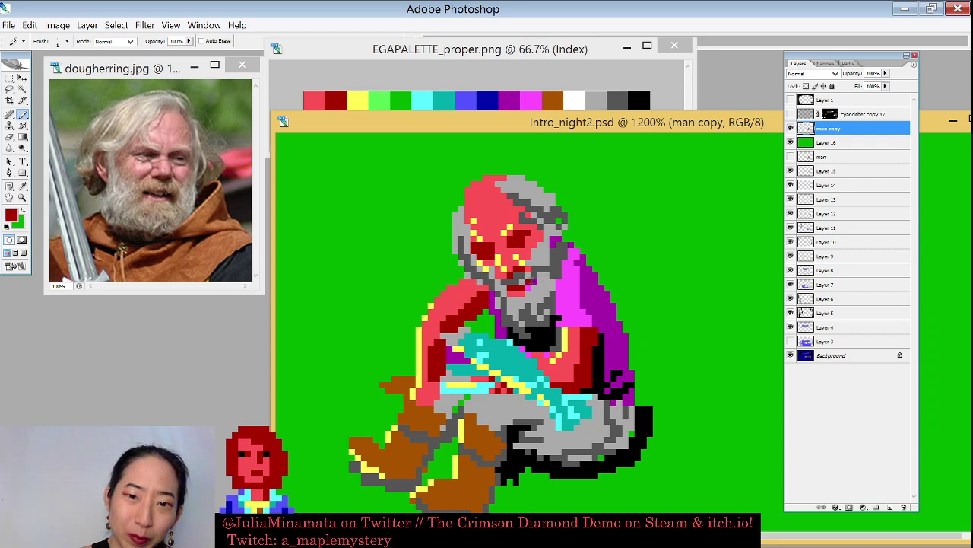
{"action": "left_click", "coordinate": [530, 292], "text": "alt"}
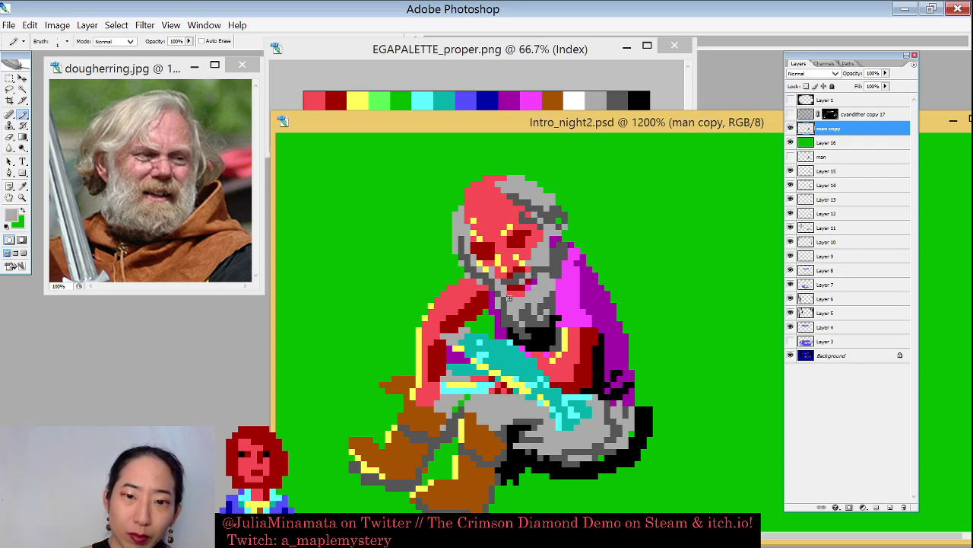
{"action": "left_click", "coordinate": [550, 261], "text": "alt"}
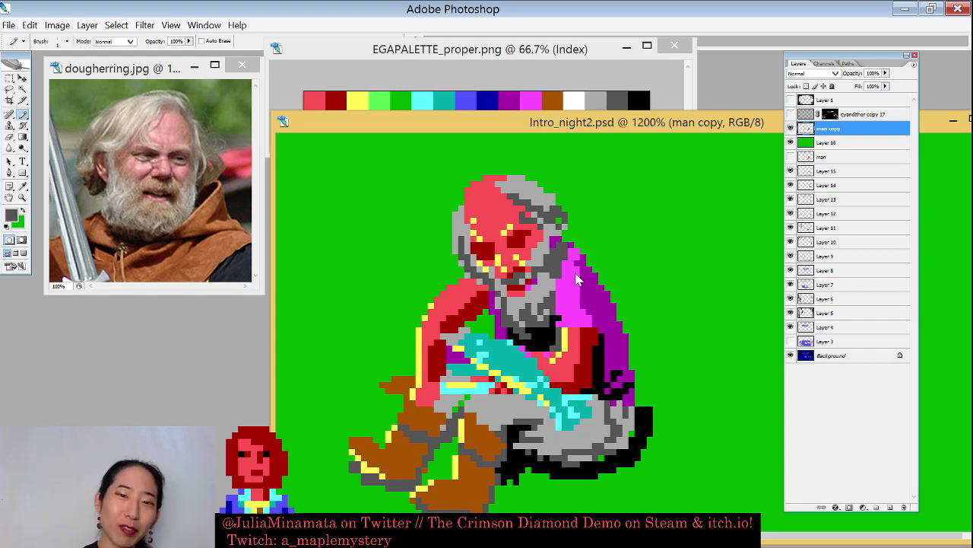
Widen the man's bald forehead in light red over the grey hairline and pick dark red for the face shading
{"action": "left_click", "coordinate": [479, 197], "text": "alt"}
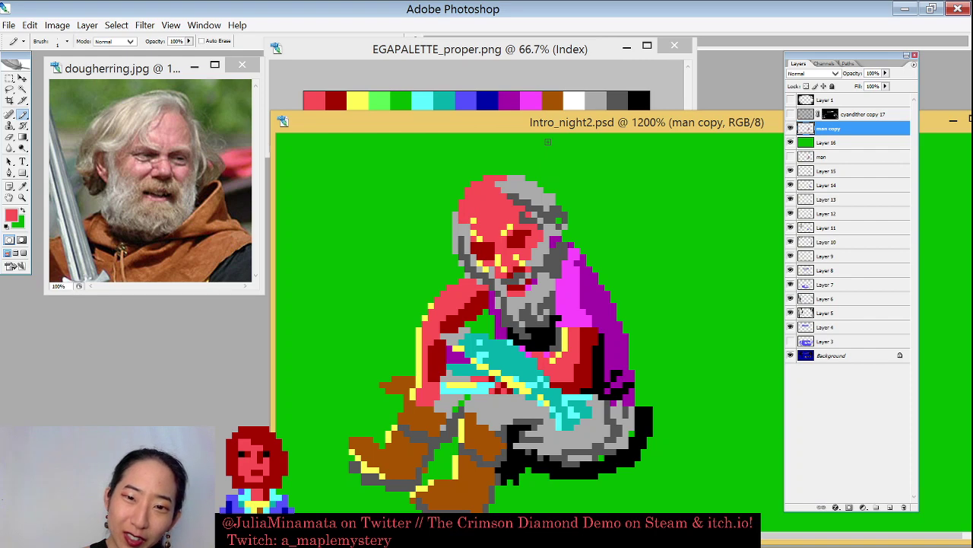
{"action": "mouse_move", "coordinate": [504, 194]}
{"action": "left_mouse_down"}
{"action": "mouse_move", "coordinate": [508, 180]}
{"action": "mouse_move", "coordinate": [513, 193]}
{"action": "left_mouse_up"}
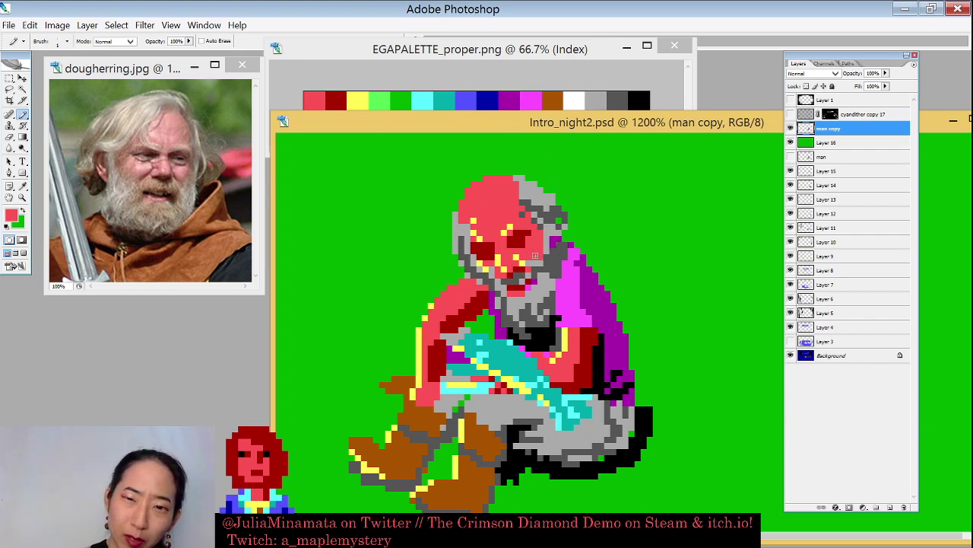
{"action": "left_click", "coordinate": [539, 246], "text": "alt"}
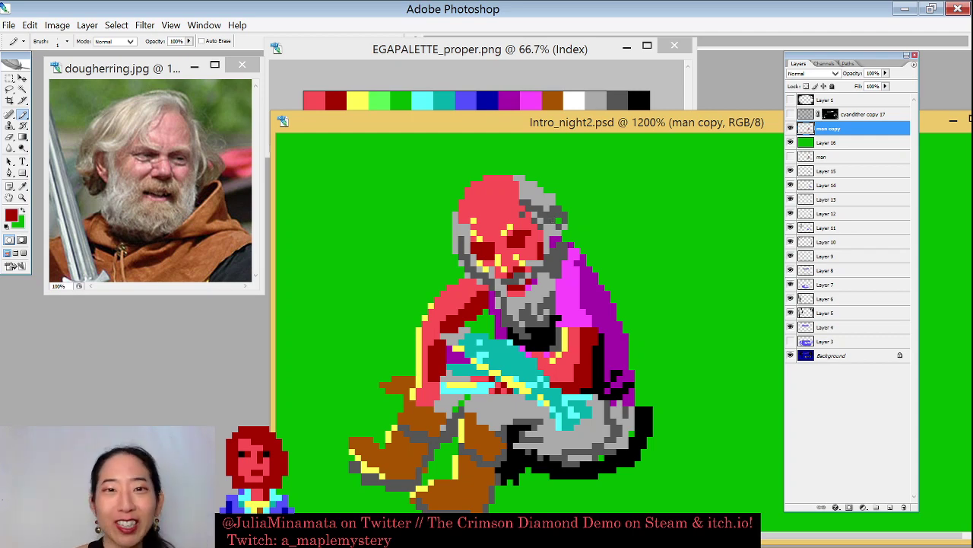
Widen the back of the man's shirt in dark purple and repaint its lit side in magenta
{"action": "left_click", "coordinate": [505, 79]}
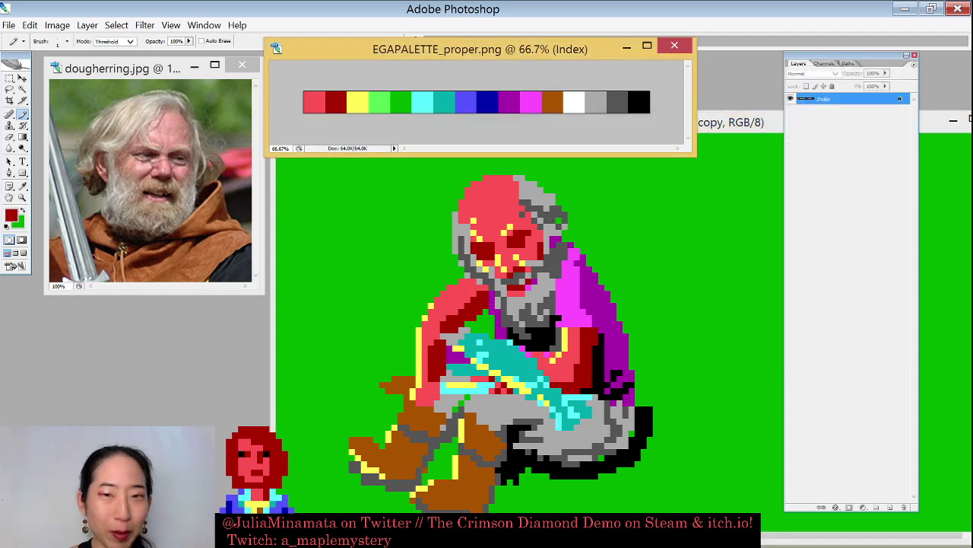
{"action": "left_click_drag", "start_coordinate": [742, 127], "coordinate": [732, 139]}
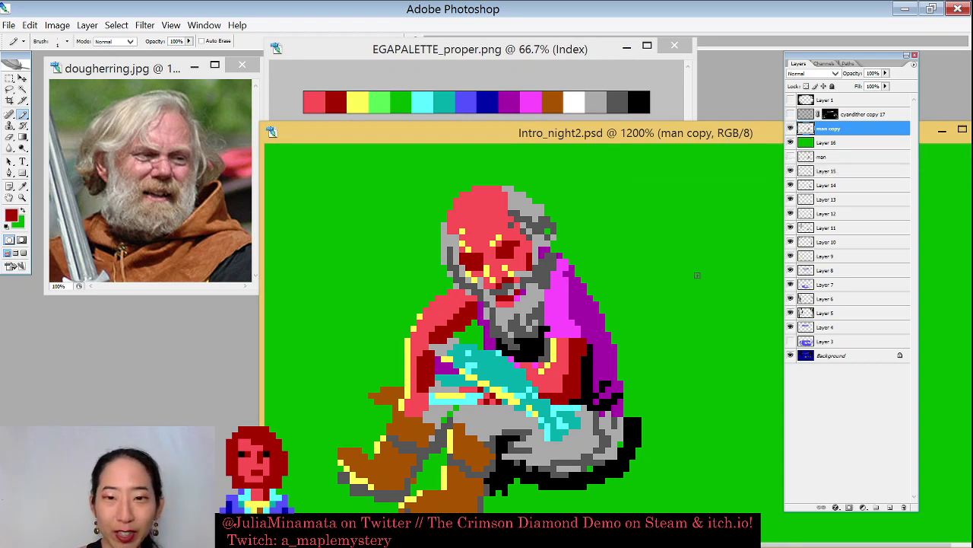
{"action": "left_click", "coordinate": [587, 257], "text": "alt"}
{"action": "left_click_drag", "start_coordinate": [582, 268], "coordinate": [602, 307]}
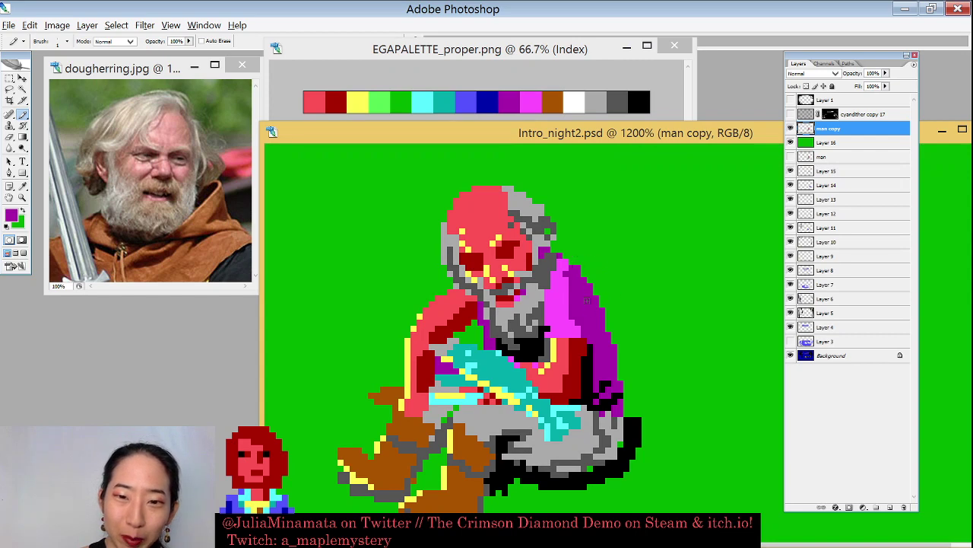
{"action": "left_click_drag", "start_coordinate": [621, 361], "coordinate": [621, 377]}
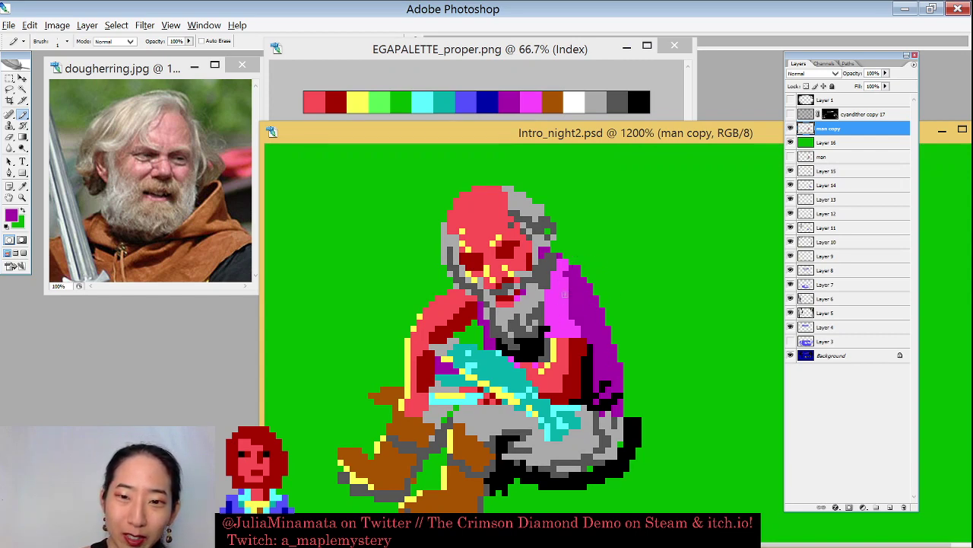
{"action": "left_click_drag", "start_coordinate": [563, 268], "coordinate": [571, 325]}
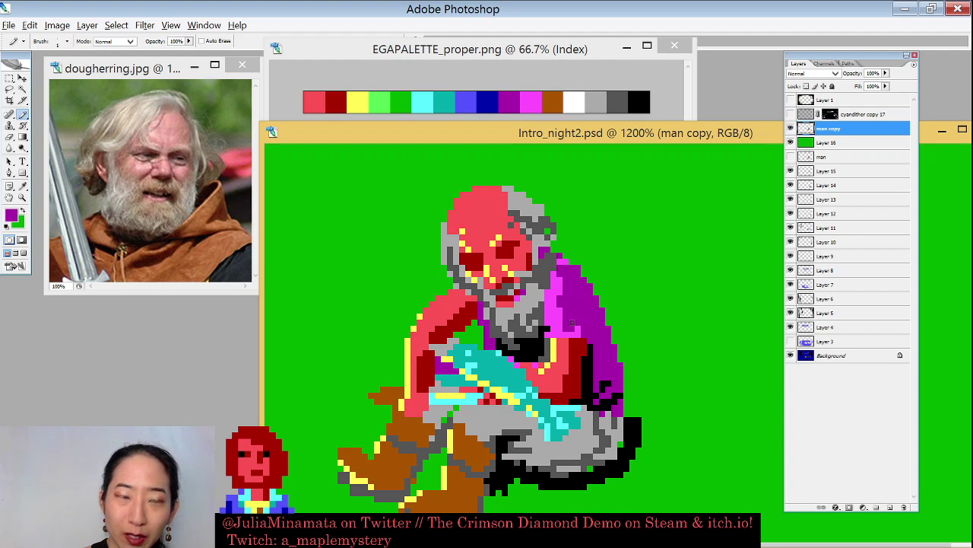
{"action": "left_click", "coordinate": [569, 315], "text": "alt"}
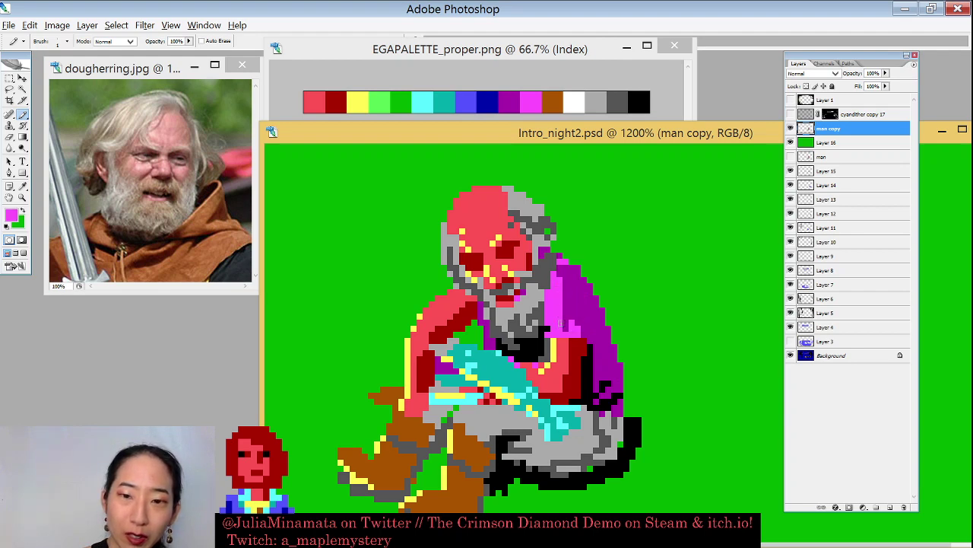
{"action": "mouse_move", "coordinate": [557, 269]}
{"action": "left_mouse_down"}
{"action": "mouse_move", "coordinate": [570, 326]}
{"action": "mouse_move", "coordinate": [594, 325]}
{"action": "left_mouse_up"}
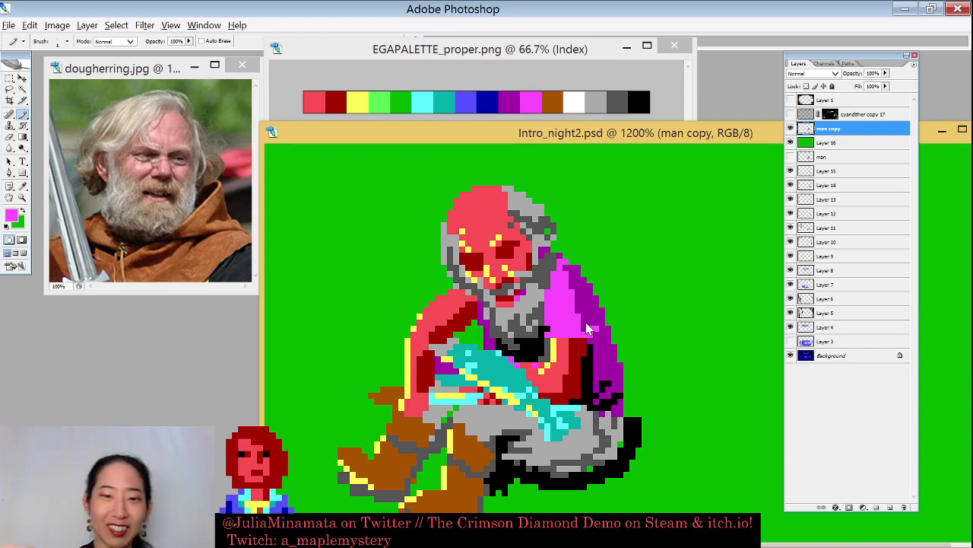
Touch up the man's face in light red and shade the temple beside the hairline with dark red pixels
{"action": "left_click", "coordinate": [471, 232], "text": "alt"}
{"action": "left_click", "coordinate": [455, 239]}
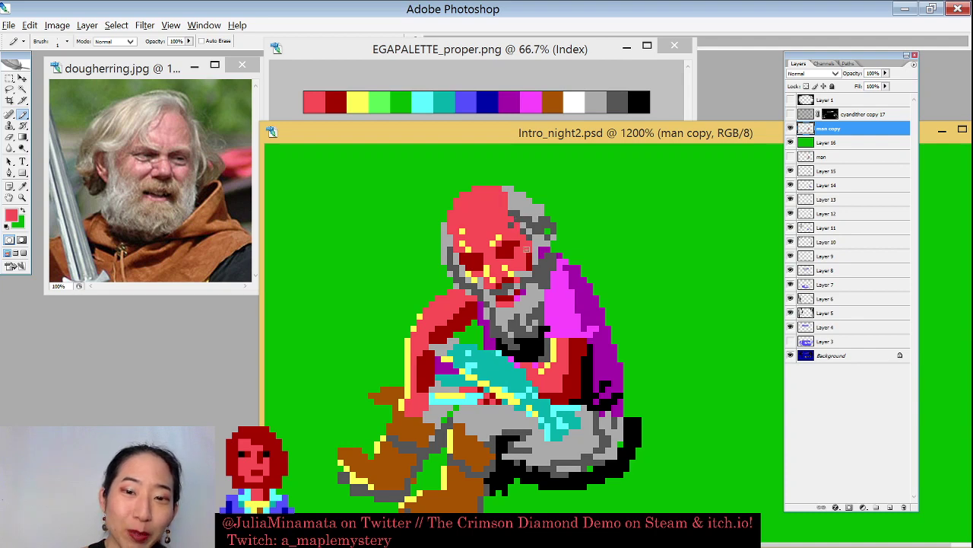
{"action": "left_click", "coordinate": [535, 254], "text": "alt"}
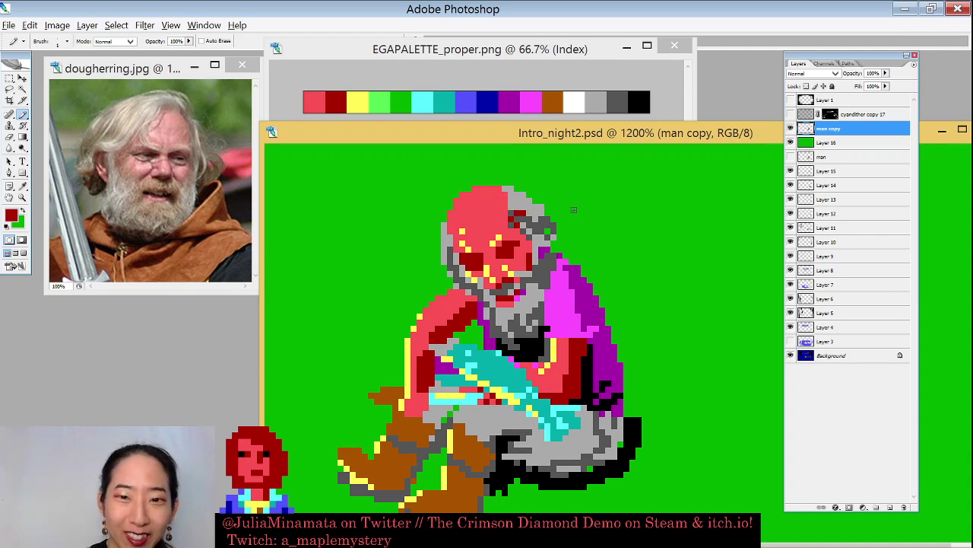
{"action": "left_click", "coordinate": [483, 280], "text": "alt"}
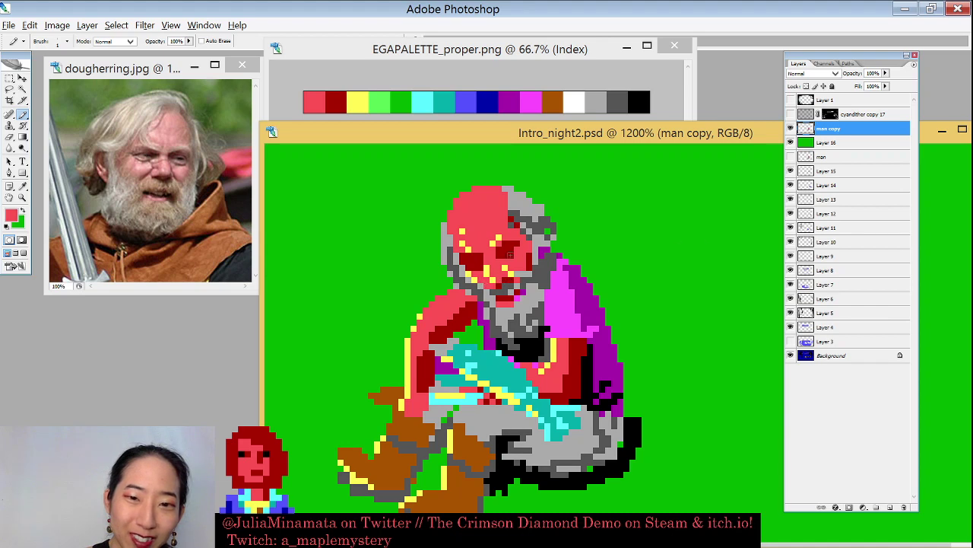
Rework the hair on the back of the man's head with broken dark and light grey strands
{"action": "left_click", "coordinate": [540, 274], "text": "alt"}
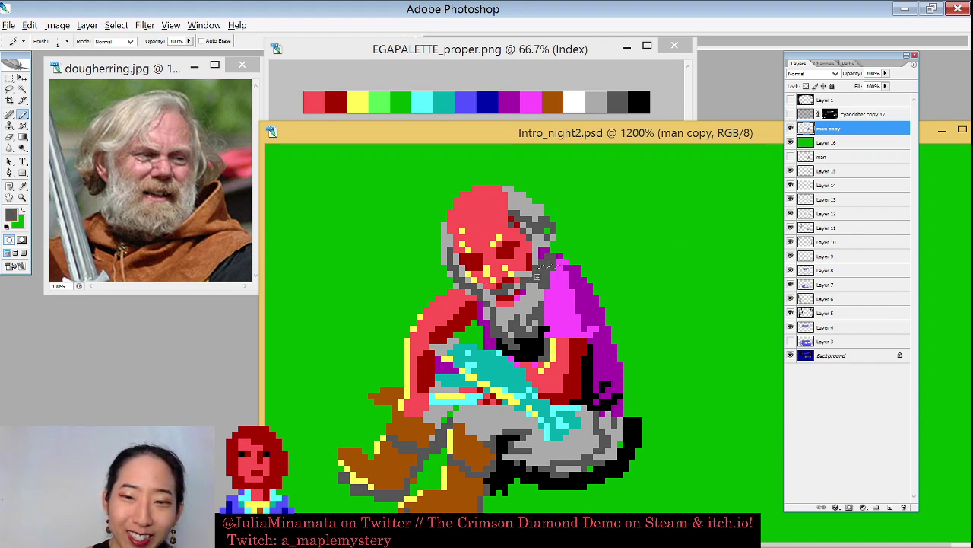
{"action": "left_click", "coordinate": [549, 240], "text": "alt"}
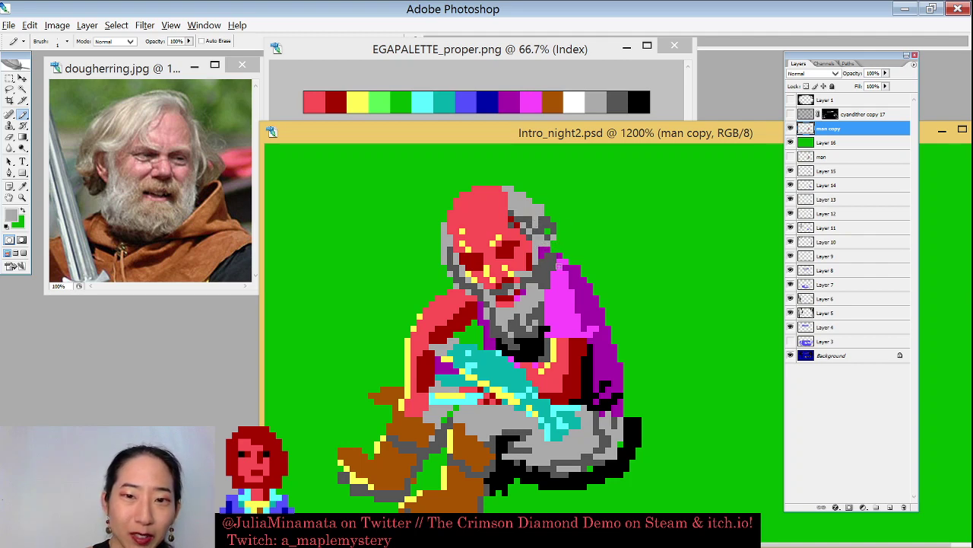
{"action": "key", "text": "x"}
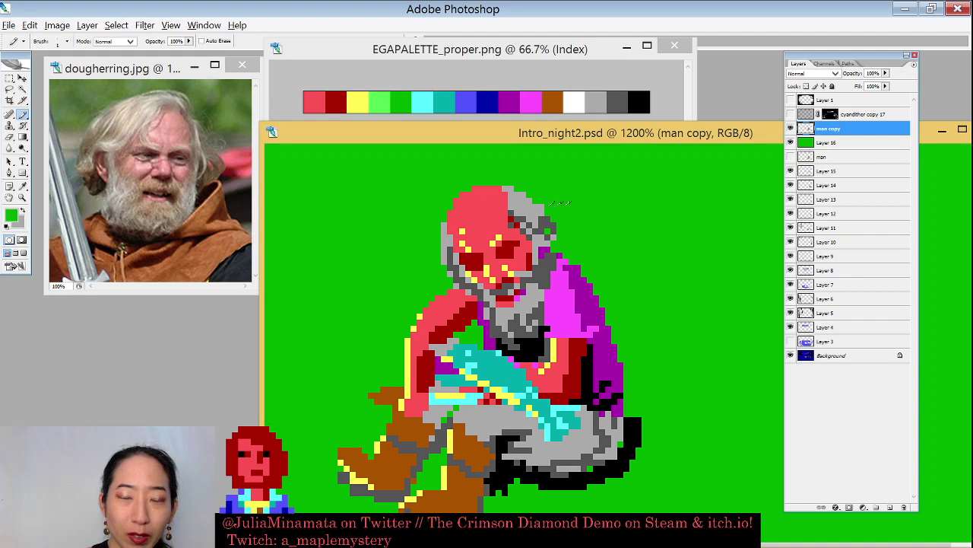
{"action": "left_click", "coordinate": [556, 216], "text": "alt"}
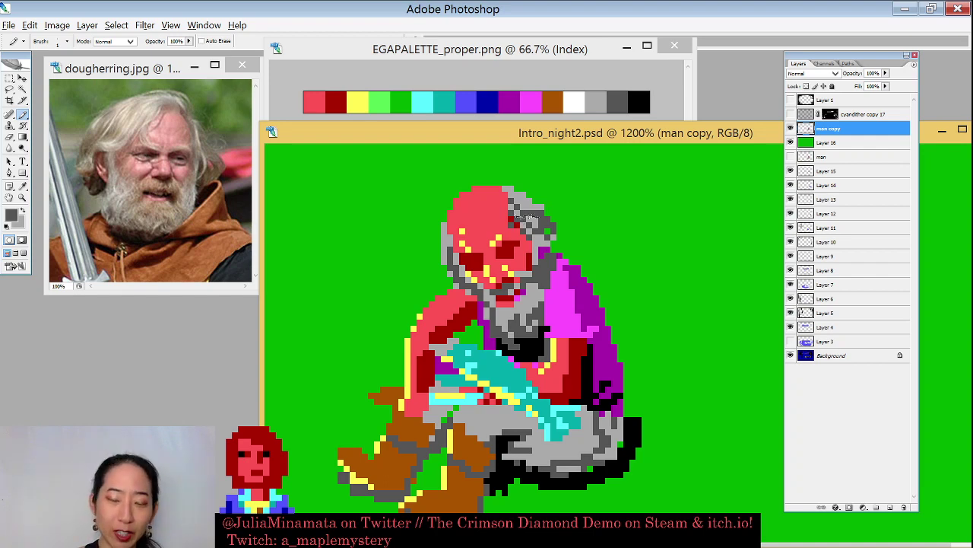
Hide the green Layer 16 to check the man against the campfire scene, and show it again
{"action": "key", "text": "ctrl+minus"}
{"action": "key", "text": "ctrl+minus"}
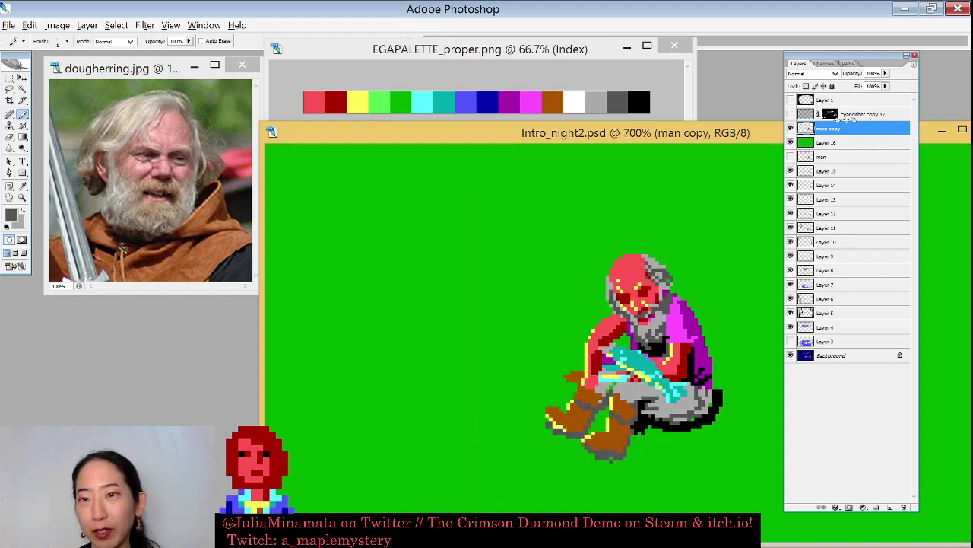
{"action": "left_click", "coordinate": [791, 142]}
{"action": "left_click", "coordinate": [791, 142]}
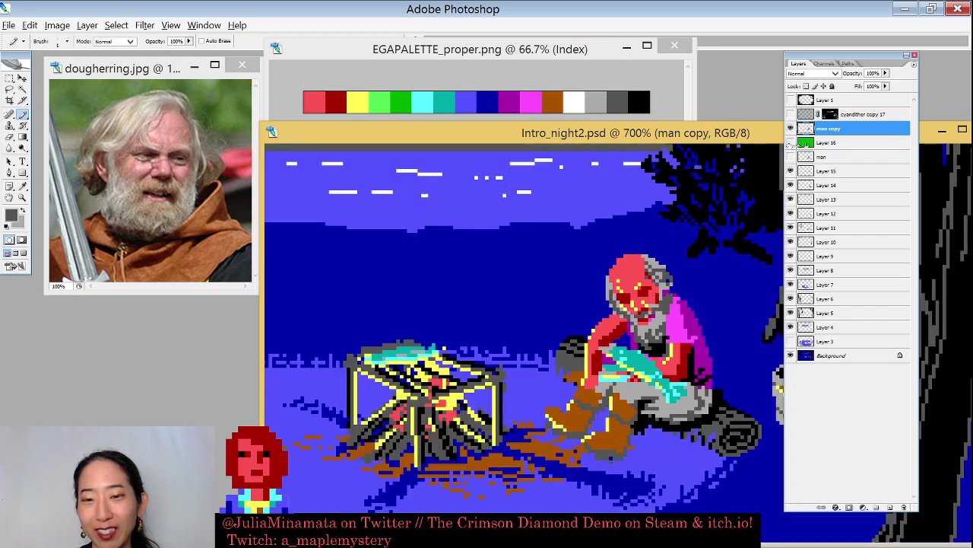
{"action": "left_click", "coordinate": [791, 142]}
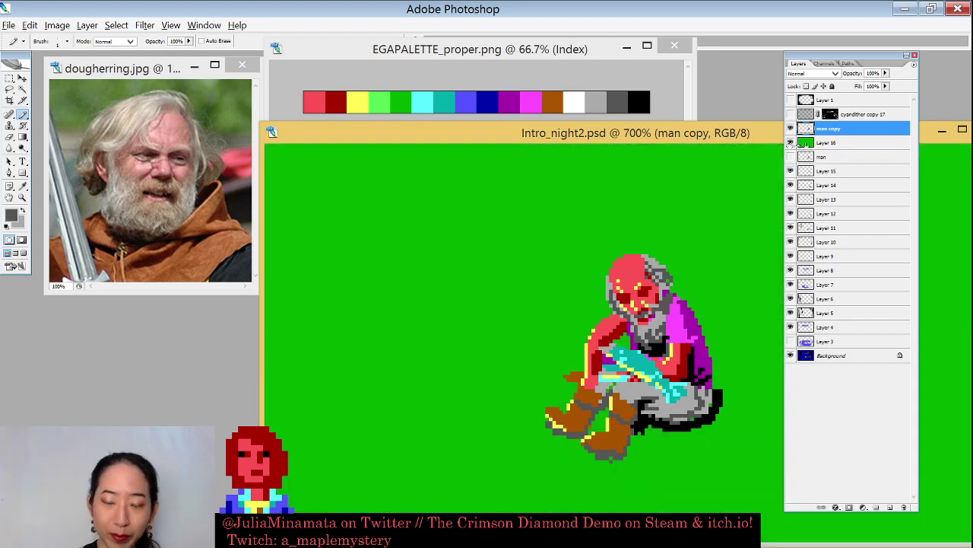
Cover stray yellow brow pixels with light red and paint a yellow highlight down the forehead's fire-lit edge
{"action": "key", "text": "ctrl+plus"}
{"action": "key", "text": "ctrl+plus"}
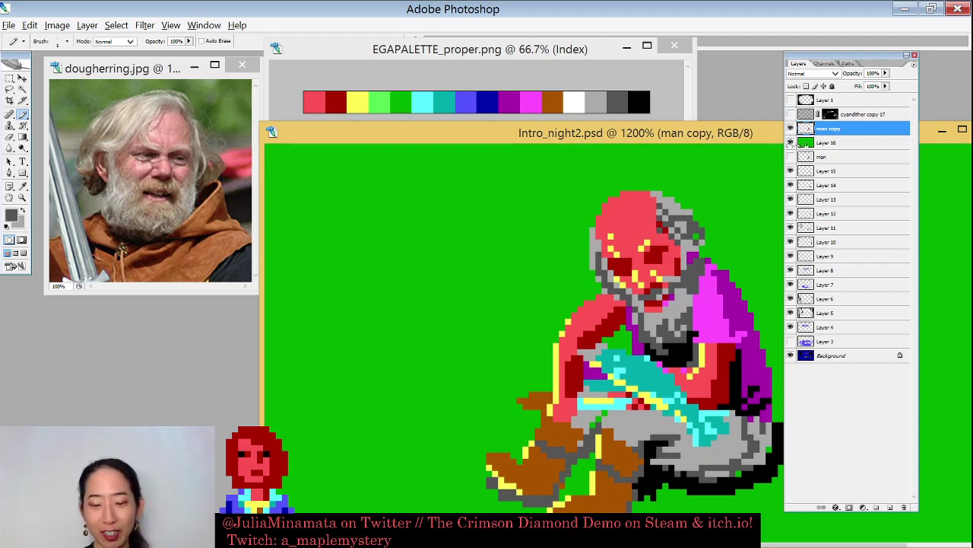
{"action": "key", "text": "ctrl+plus"}
{"action": "left_click", "coordinate": [637, 193], "text": "alt"}
{"action": "left_click", "coordinate": [607, 219]}
{"action": "left_click", "coordinate": [612, 224]}
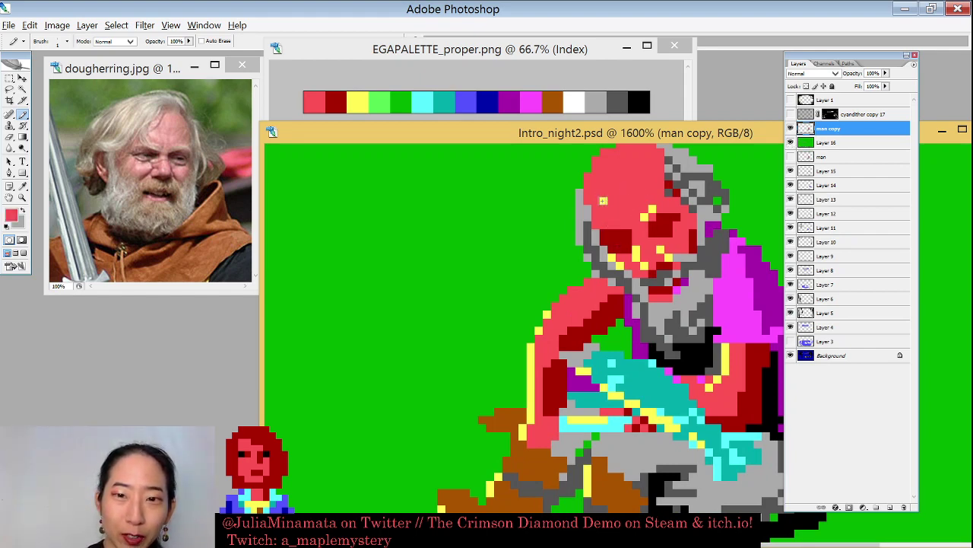
{"action": "left_click", "coordinate": [620, 253], "text": "alt"}
{"action": "left_click", "coordinate": [598, 227]}
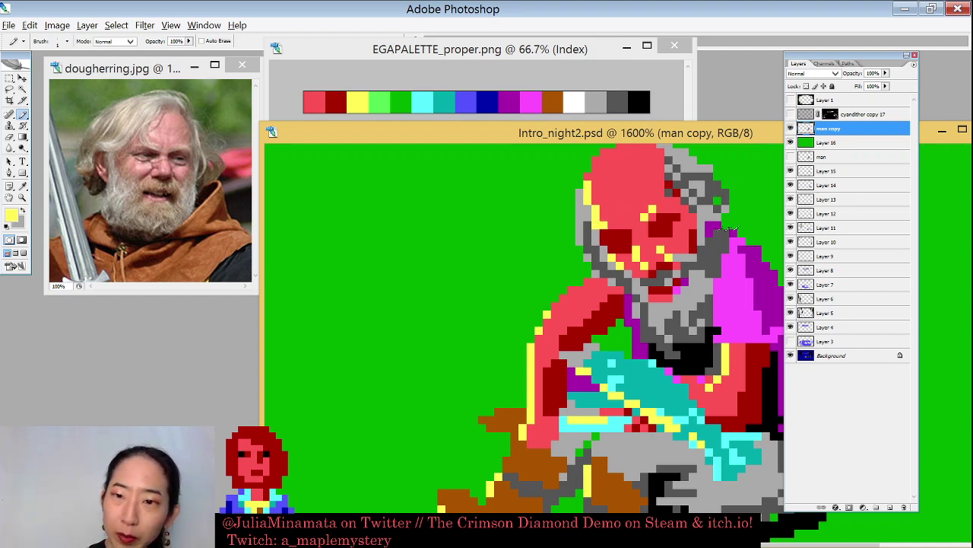
Paint the man's eyebrows in light grey above both eye sockets
{"action": "left_click", "coordinate": [715, 207], "text": "alt"}
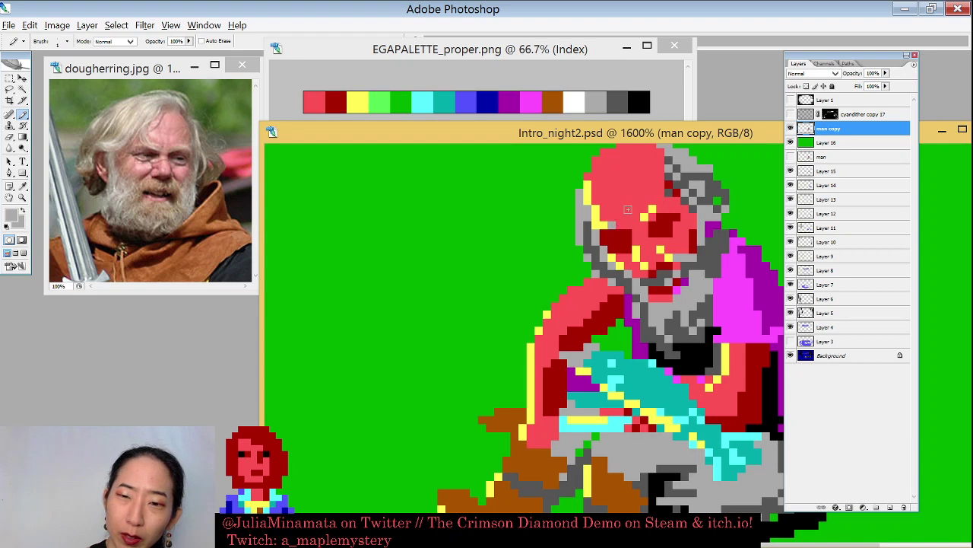
{"action": "left_click_drag", "start_coordinate": [652, 207], "coordinate": [671, 208]}
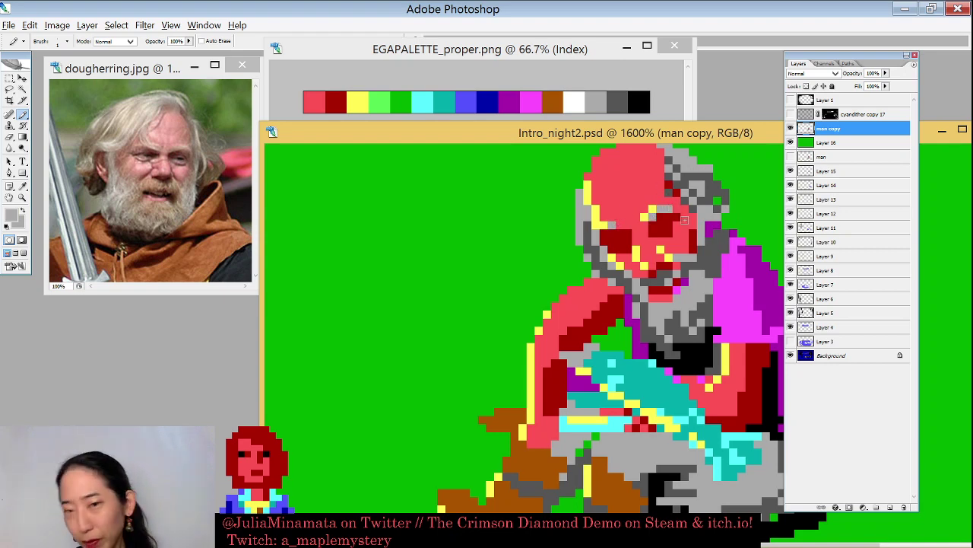
{"action": "left_click_drag", "start_coordinate": [692, 219], "coordinate": [588, 207]}
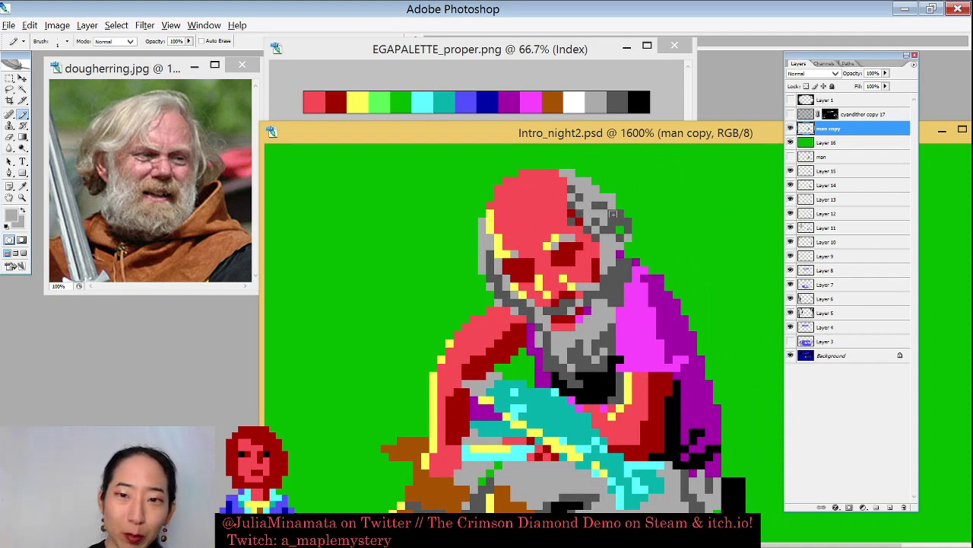
Dither the hair behind the temple and the upper sideburn with alternating light and dark grey pixels
{"action": "left_click", "coordinate": [605, 212], "text": "alt"}
{"action": "left_click", "coordinate": [615, 196], "text": "alt"}
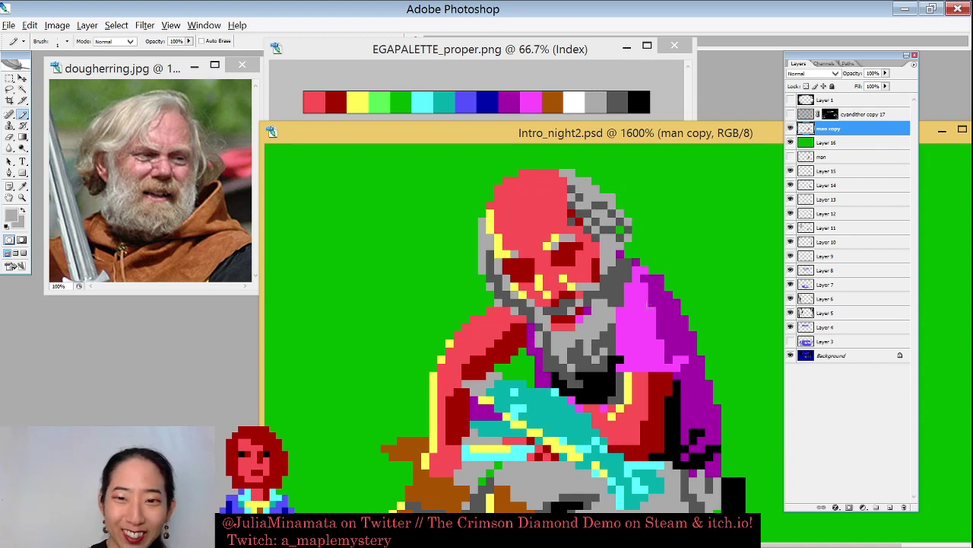
{"action": "left_click", "coordinate": [612, 242], "text": "alt"}
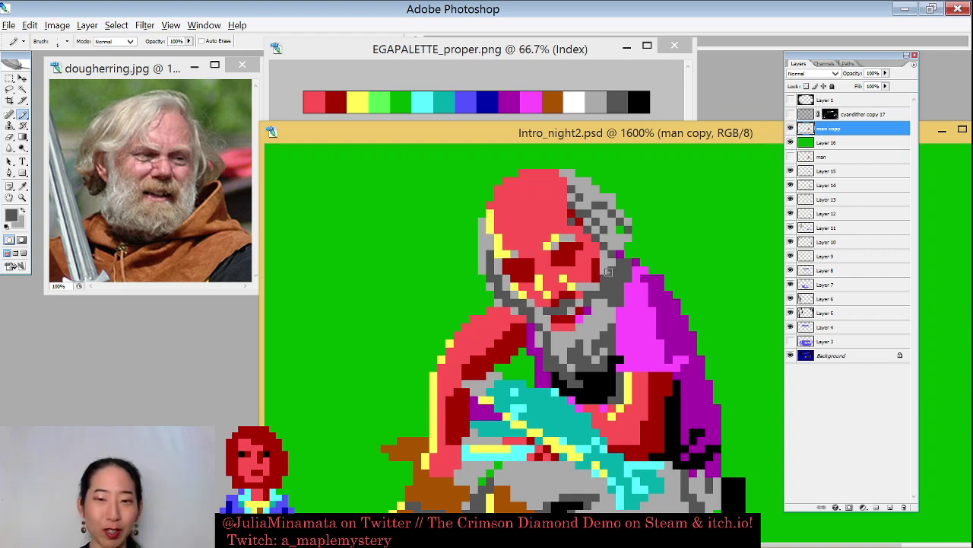
{"action": "left_click", "coordinate": [623, 228], "text": "alt"}
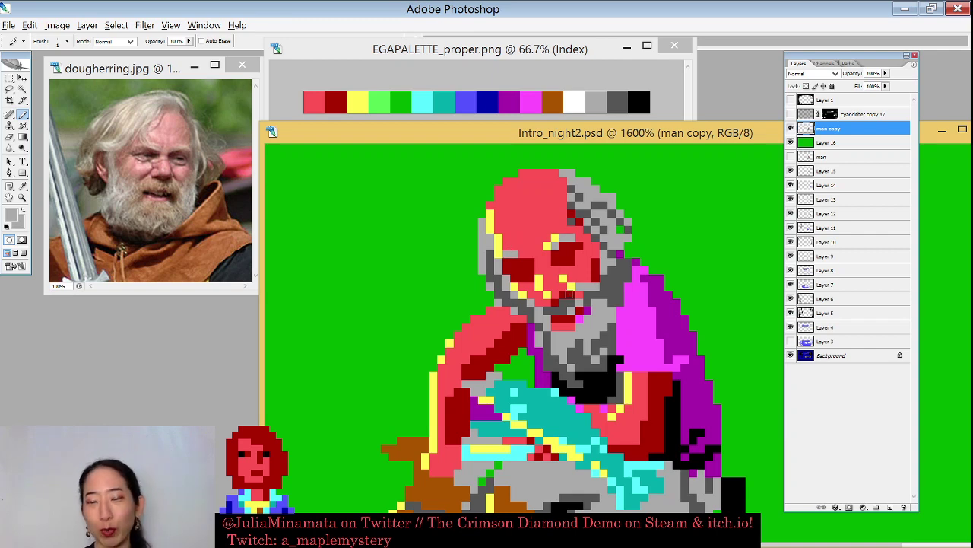
Try a dark red brow crease, paint it out in light red and narrow the dark eye socket on the fire-lit side
{"action": "left_click", "coordinate": [599, 262], "text": "alt"}
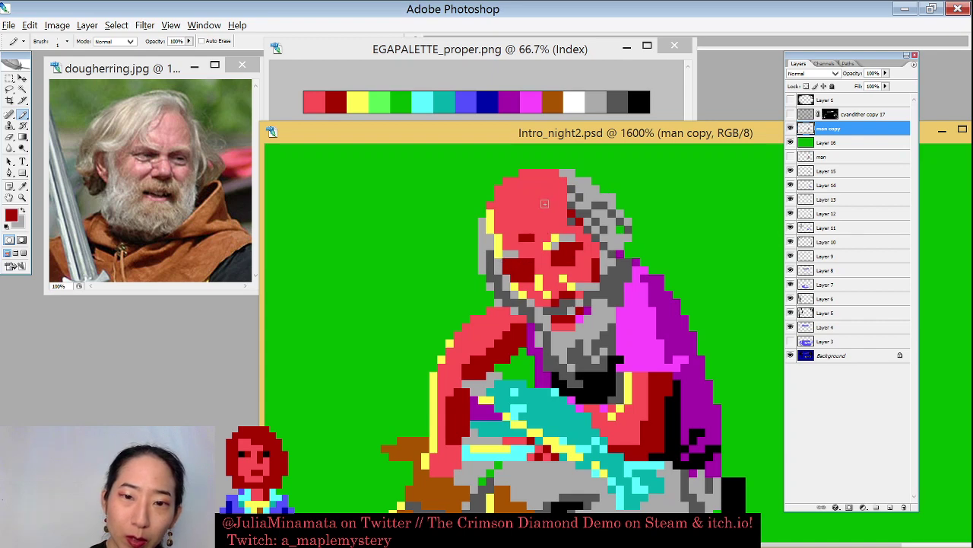
{"action": "left_click", "coordinate": [523, 235], "text": "alt"}
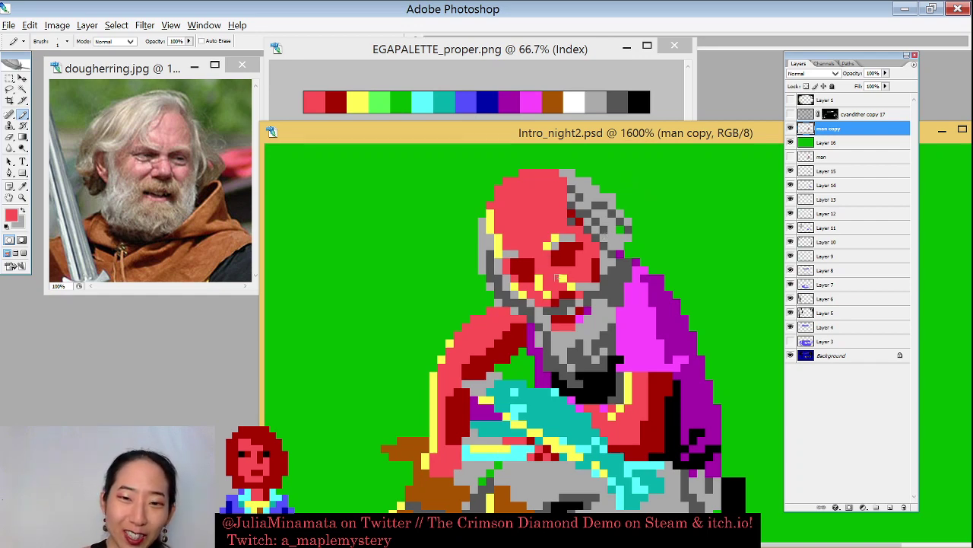
Dither the beard and sideburns in light and dark grey, widen the beard's fire-side edge and touch up the purple collar
{"action": "left_click", "coordinate": [493, 242], "text": "alt"}
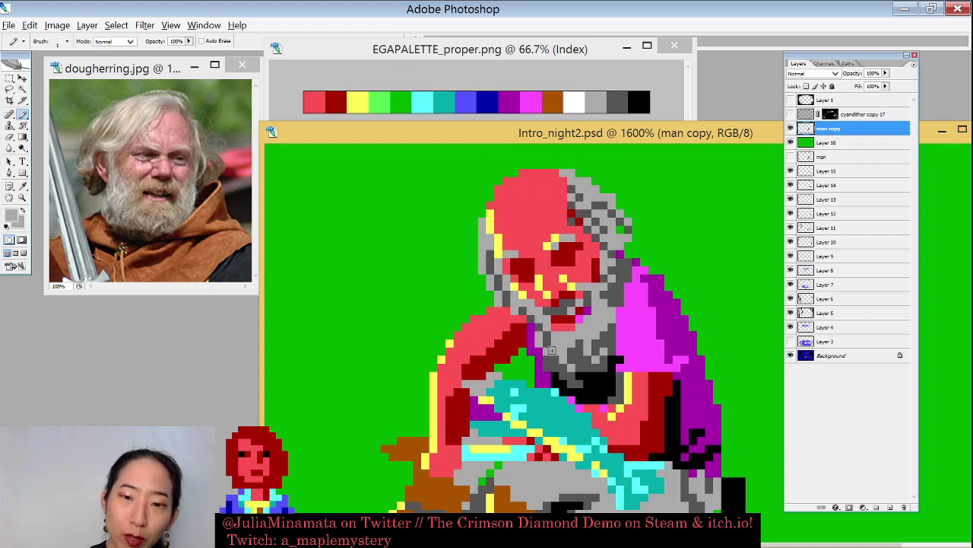
{"action": "left_click", "coordinate": [614, 289], "text": "alt"}
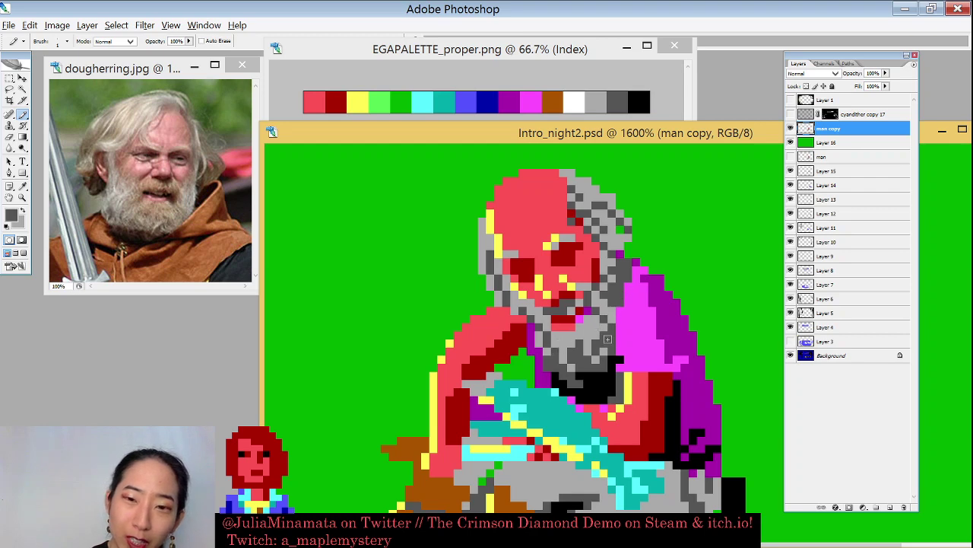
{"action": "left_click", "coordinate": [616, 256], "text": "alt"}
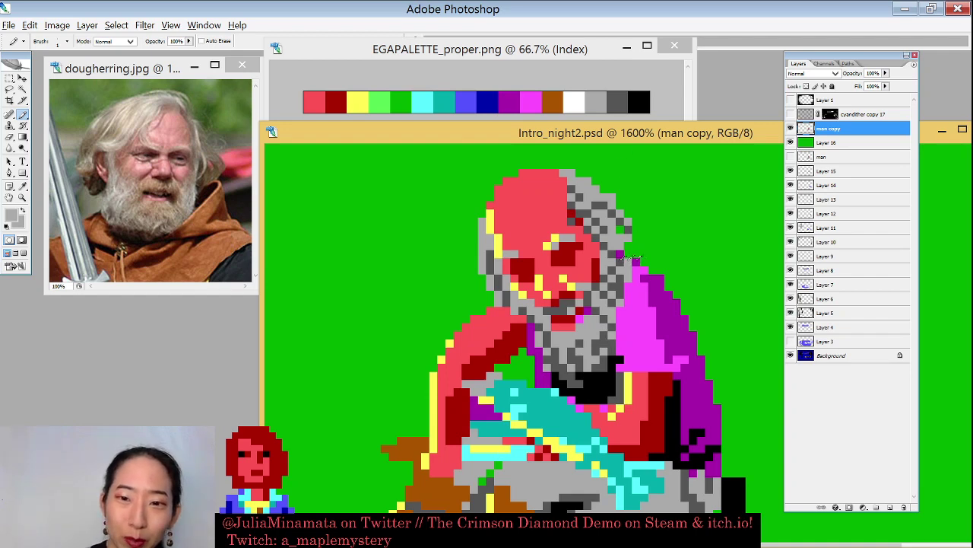
{"action": "left_click", "coordinate": [628, 262], "text": "alt"}
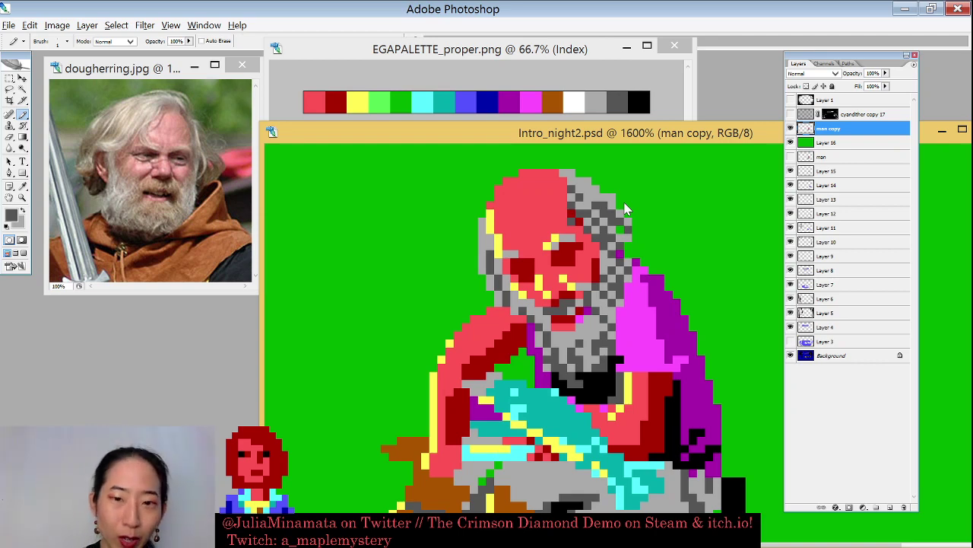
{"action": "left_click", "coordinate": [595, 319], "text": "alt"}
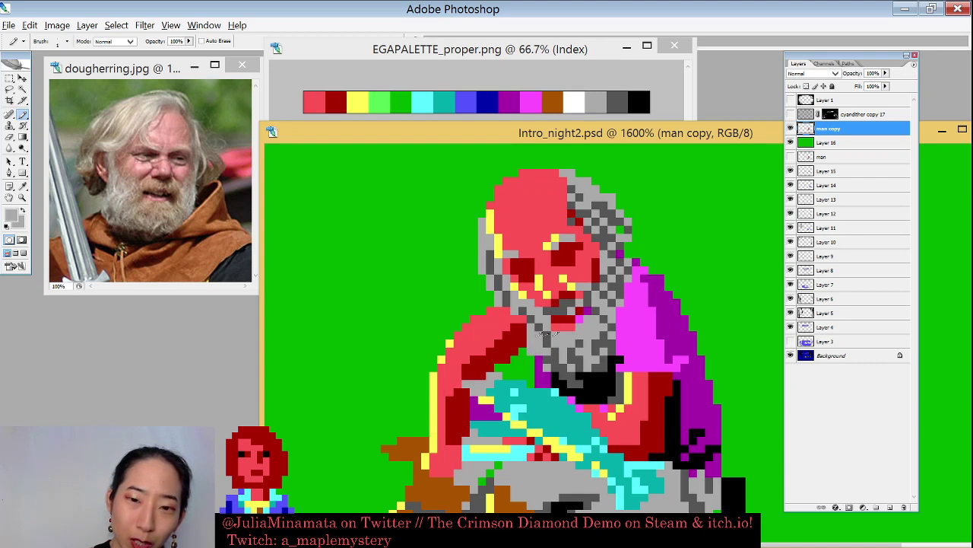
{"action": "left_click", "coordinate": [541, 363], "text": "alt"}
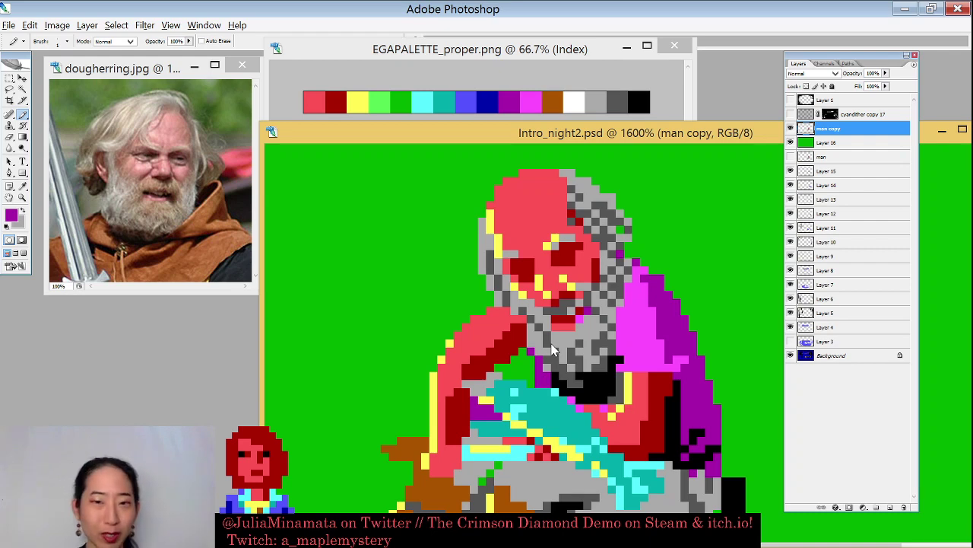
Extend the yellow highlight upward along the edge of the man's bald forehead
{"action": "left_click", "coordinate": [489, 218], "text": "alt"}
{"action": "left_click", "coordinate": [490, 207]}
{"action": "left_click", "coordinate": [499, 198]}
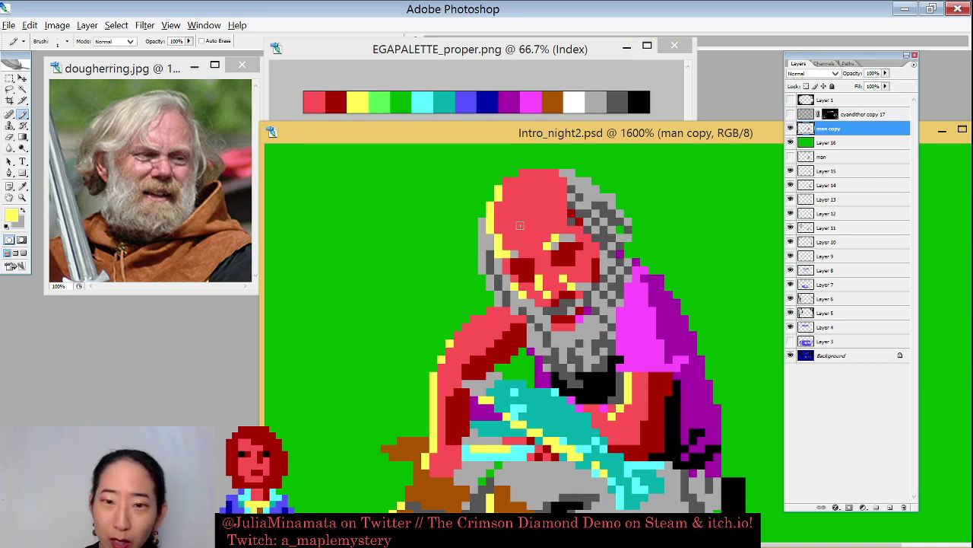
Try black pixels inside the eye socket on the shaded side of the man's face
{"action": "left_click", "coordinate": [615, 305], "text": "alt"}
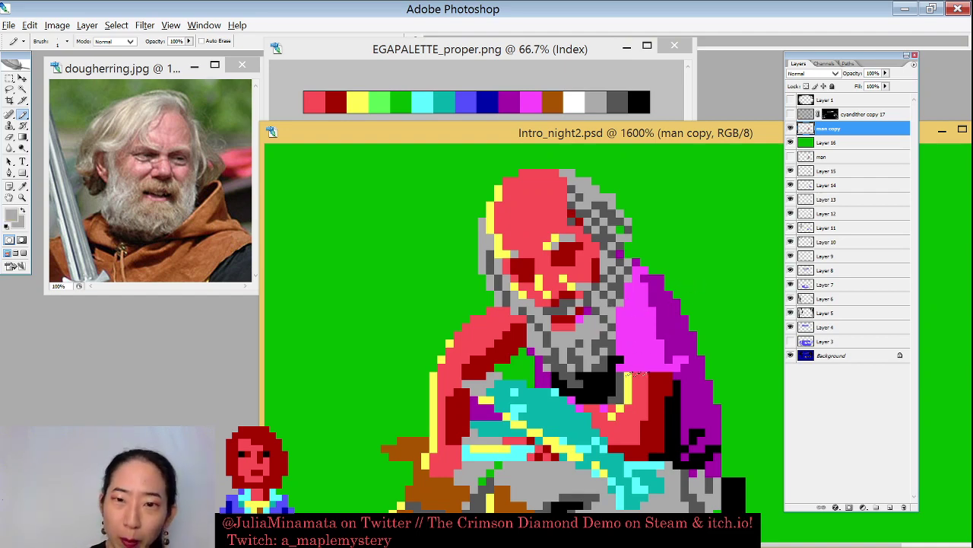
{"action": "left_click", "coordinate": [607, 383], "text": "alt"}
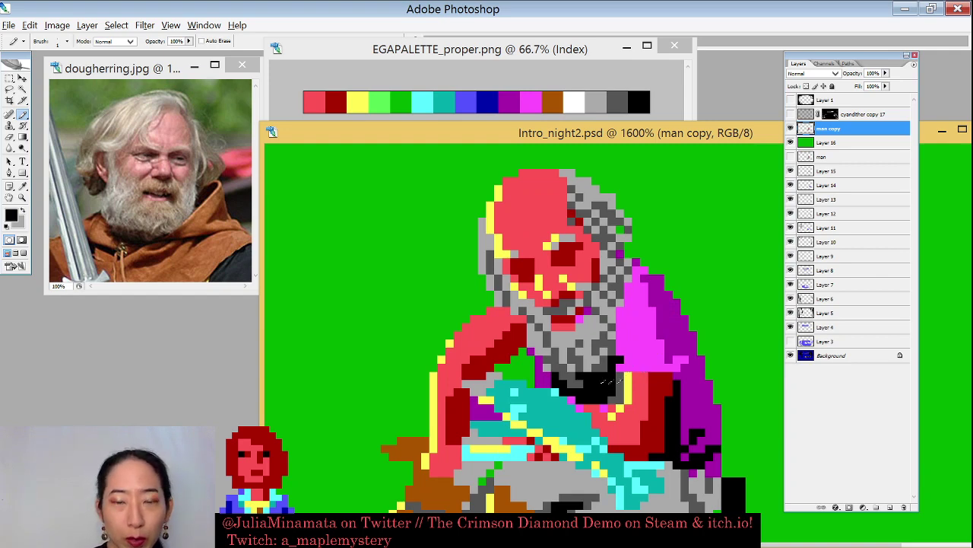
{"action": "left_click", "coordinate": [563, 252]}
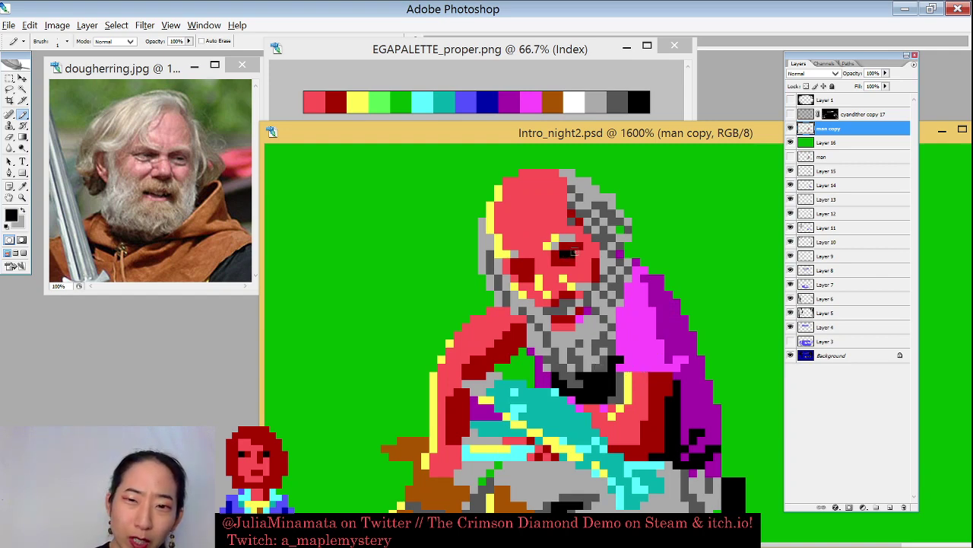
{"action": "key", "text": "ctrl+z"}
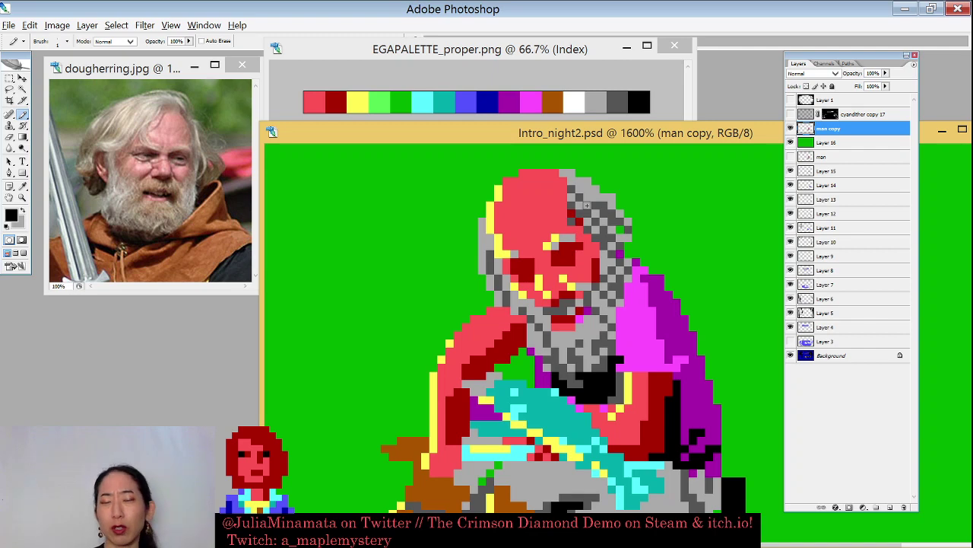
Hide the green backing layer, Layer 16, and check the man against the full night scene
{"action": "left_click", "coordinate": [791, 142]}
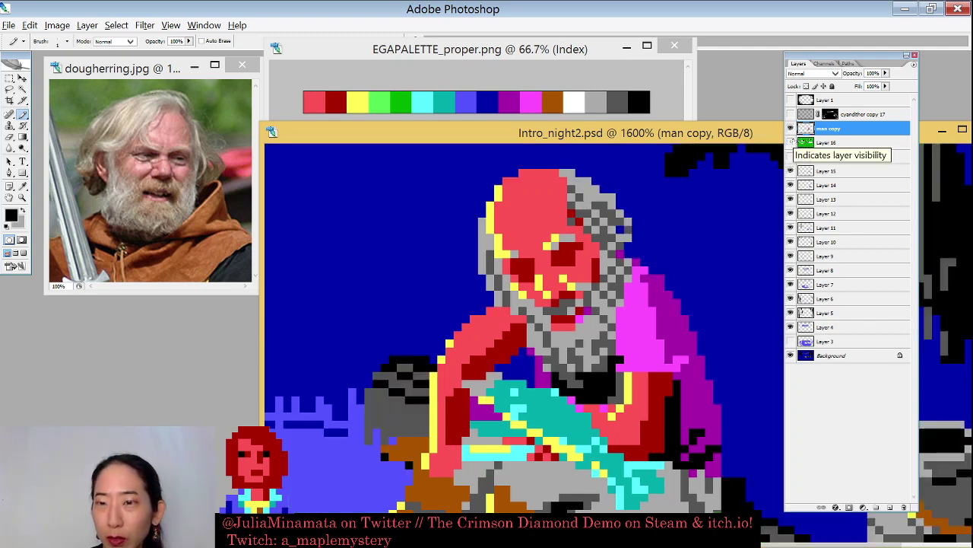
{"action": "key", "text": "ctrl+minus"}
{"action": "key", "text": "ctrl+minus"}
{"action": "key", "text": "ctrl+minus"}
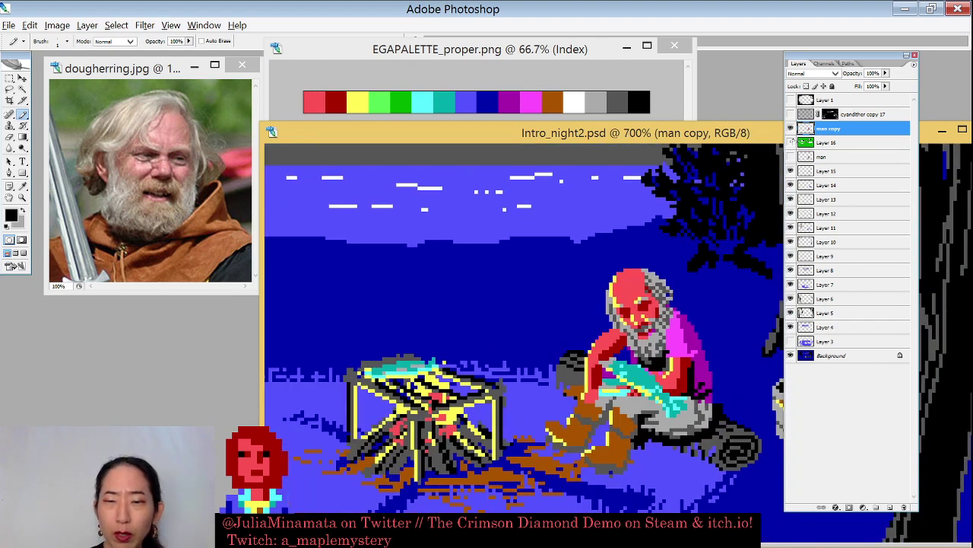
{"action": "key", "text": "ctrl+plus"}
{"action": "key", "text": "ctrl+plus"}
{"action": "key", "text": "ctrl+plus"}
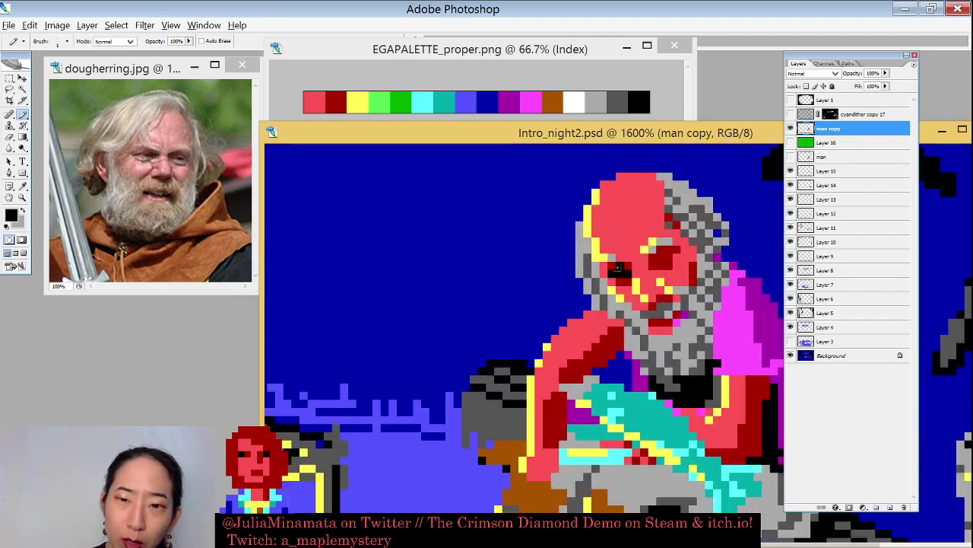
Try the fire-side eye socket in black against the night scene, and repaint it dark red
{"action": "left_click_drag", "start_coordinate": [622, 269], "coordinate": [625, 280]}
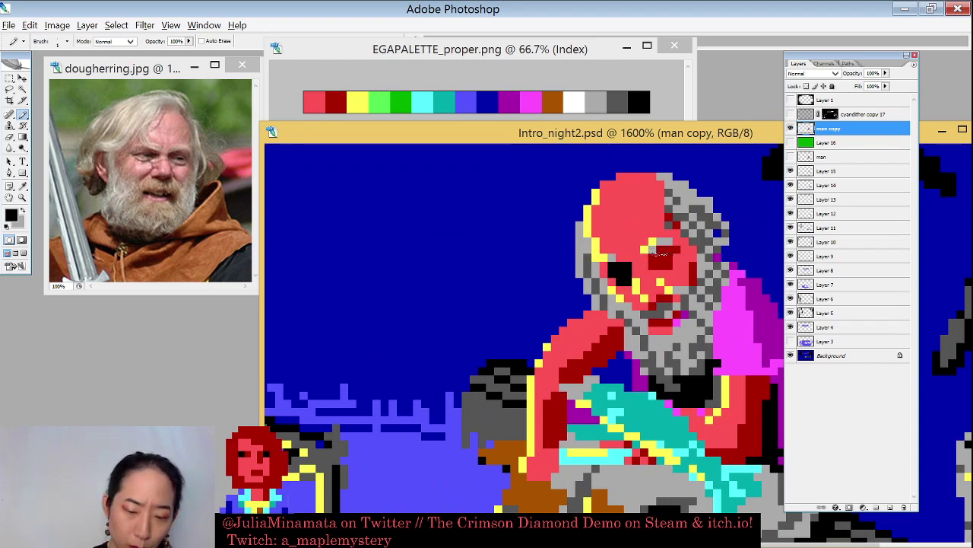
{"action": "key", "text": "ctrl+minus"}
{"action": "key", "text": "ctrl+minus"}
{"action": "key", "text": "ctrl+minus"}
{"action": "key", "text": "ctrl+minus"}
{"action": "key", "text": "ctrl+plus"}
{"action": "key", "text": "ctrl+plus"}
{"action": "key", "text": "ctrl+plus"}
{"action": "key", "text": "ctrl+plus"}
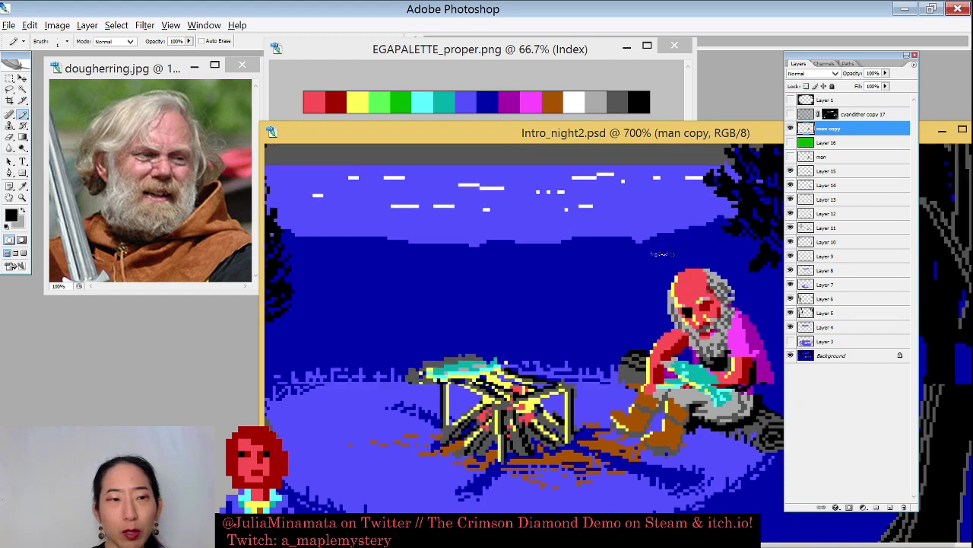
{"action": "left_click_drag", "start_coordinate": [658, 252], "coordinate": [502, 308]}
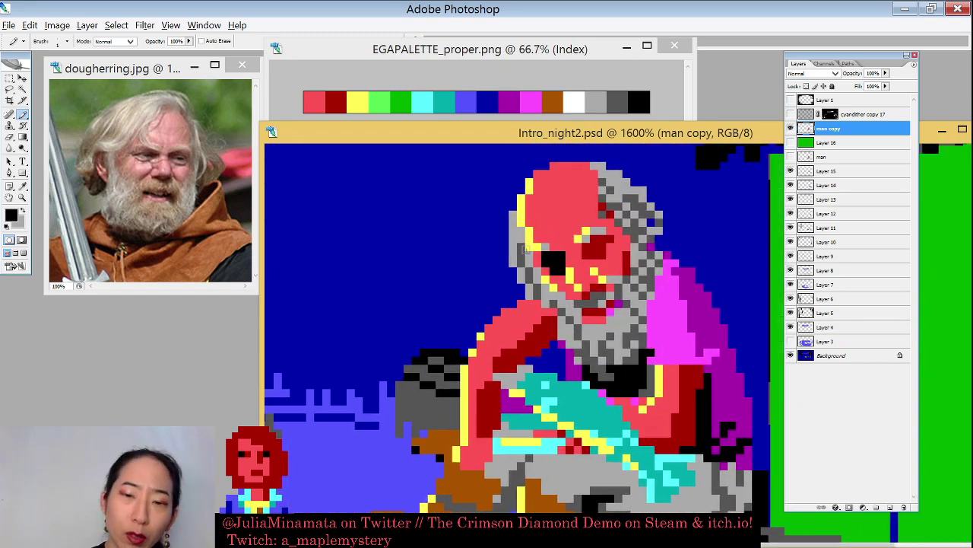
{"action": "left_click", "coordinate": [549, 332], "text": "alt"}
{"action": "left_click_drag", "start_coordinate": [546, 256], "coordinate": [560, 271]}
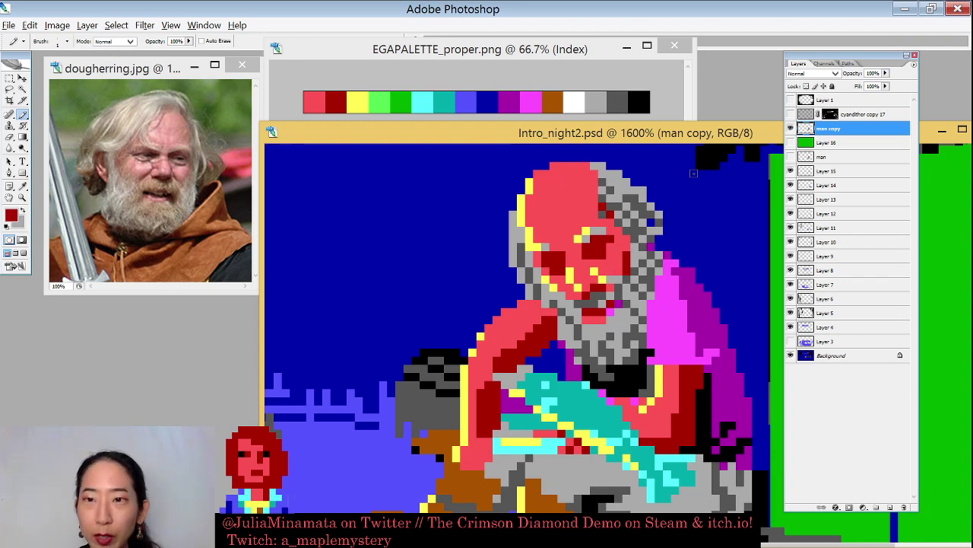
Show green Layer 16 again, lighten the moustache with light grey and replace the purple pixels beside the mouth with light red
{"action": "left_click", "coordinate": [790, 143]}
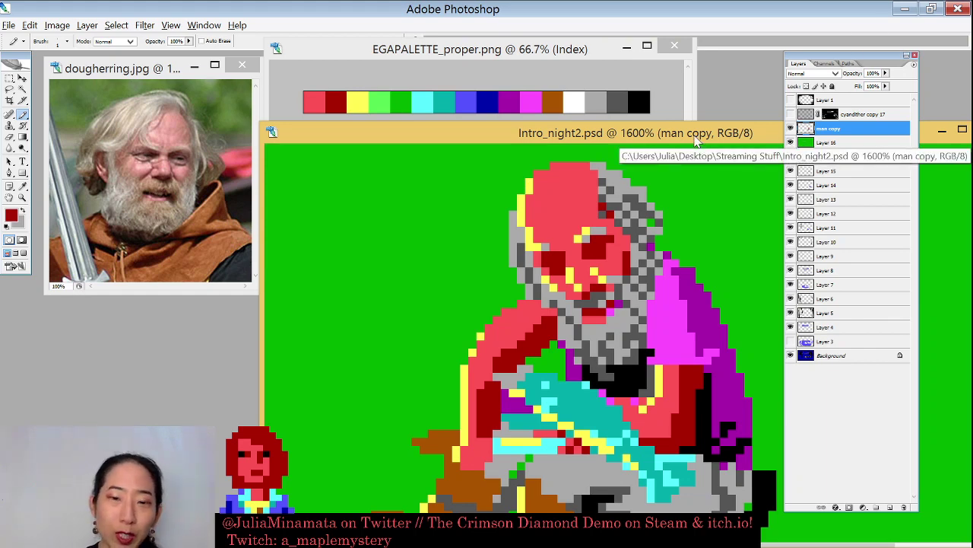
{"action": "left_click_drag", "start_coordinate": [618, 261], "coordinate": [580, 253]}
{"action": "left_click", "coordinate": [573, 259], "text": "alt"}
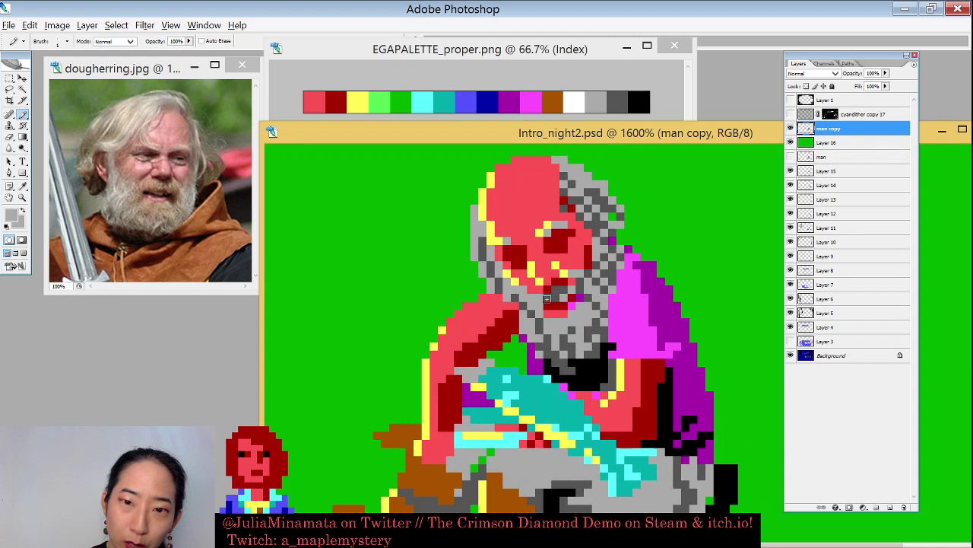
{"action": "left_click", "coordinate": [556, 301]}
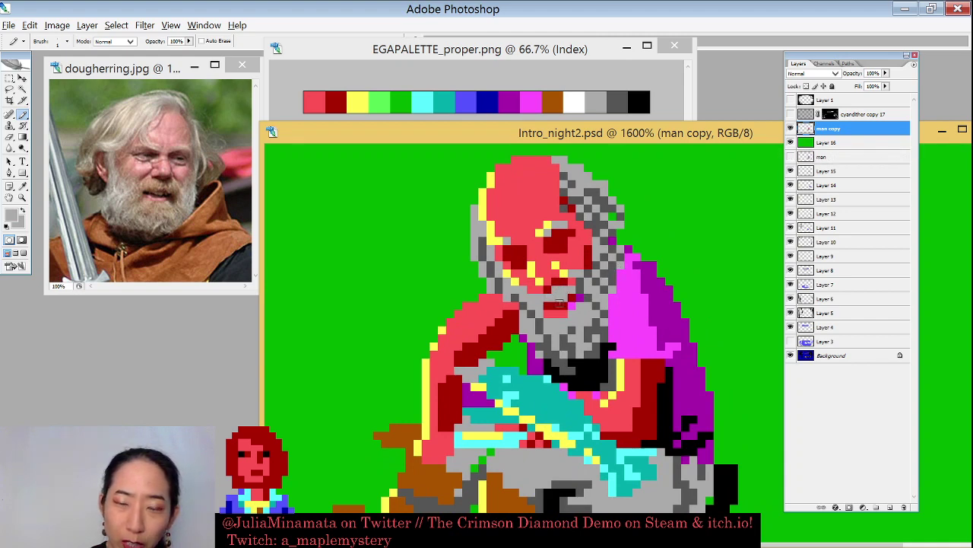
{"action": "left_click", "coordinate": [584, 286], "text": "alt"}
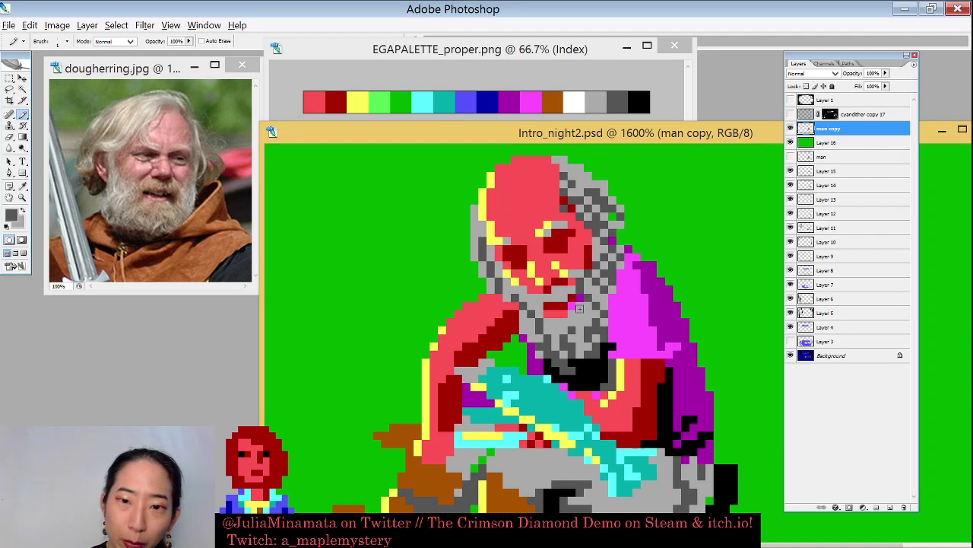
{"action": "left_click", "coordinate": [571, 304], "text": "alt"}
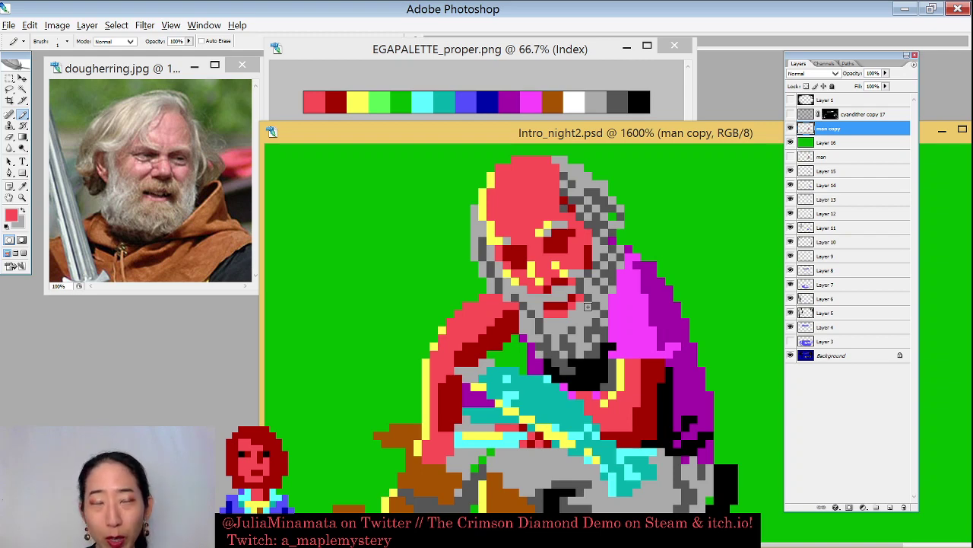
Rework the dithering of the fire-side sideburn and the beard's edge with light and dark grey pixels
{"action": "left_click", "coordinate": [563, 346], "text": "alt"}
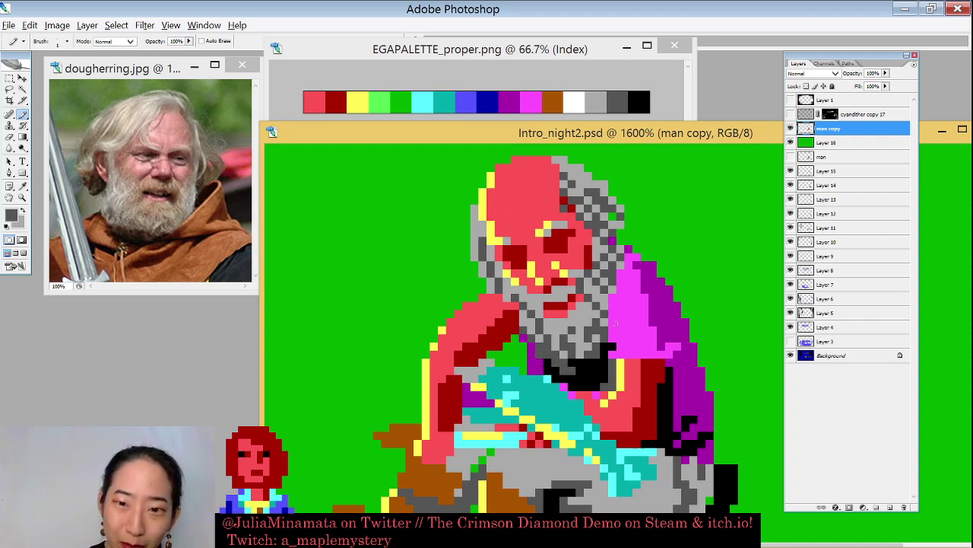
{"action": "left_click", "coordinate": [608, 307], "text": "alt"}
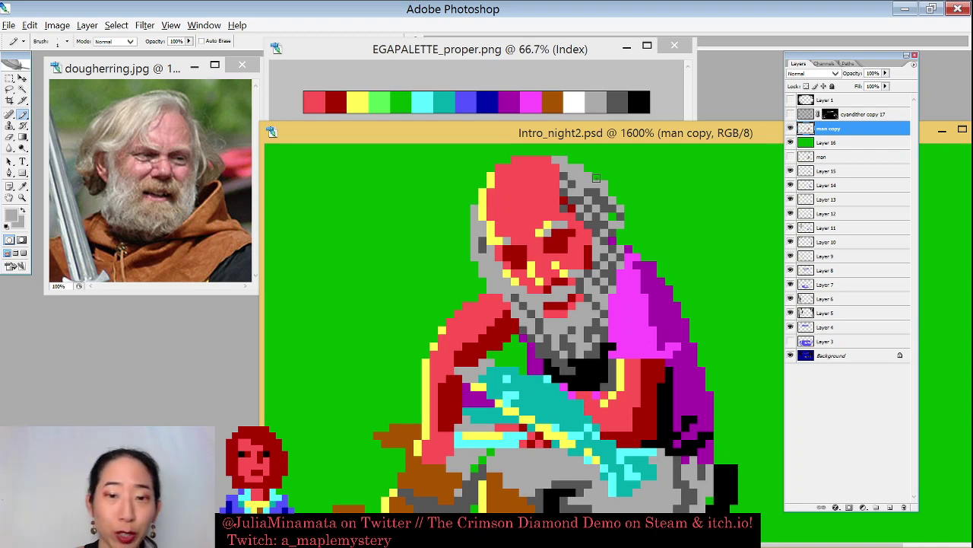
{"action": "left_click", "coordinate": [599, 187], "text": "alt"}
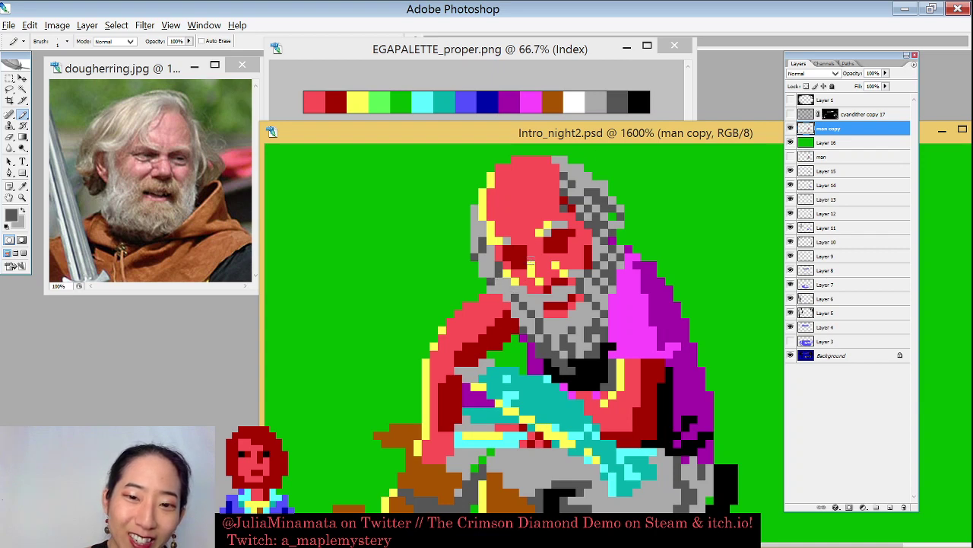
{"action": "key", "text": "x"}
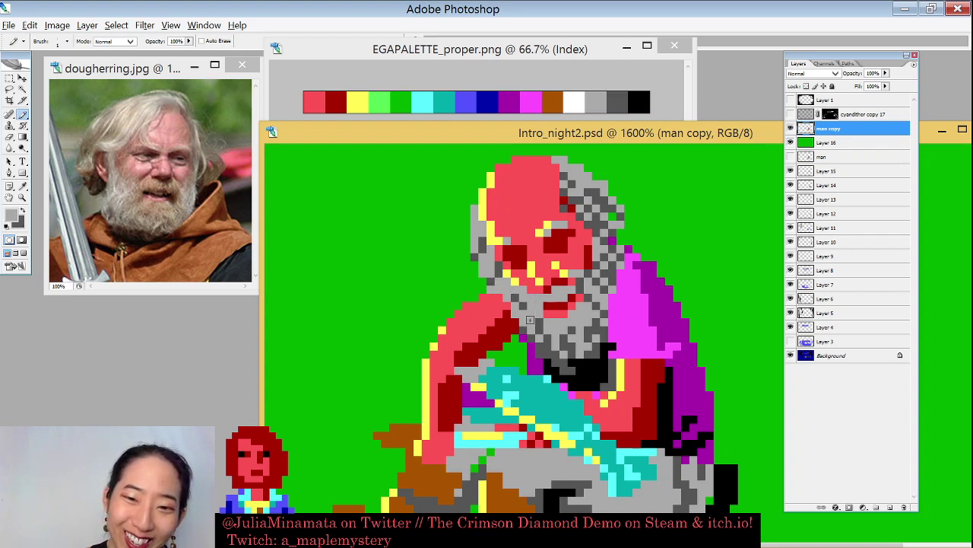
{"action": "key", "text": "x"}
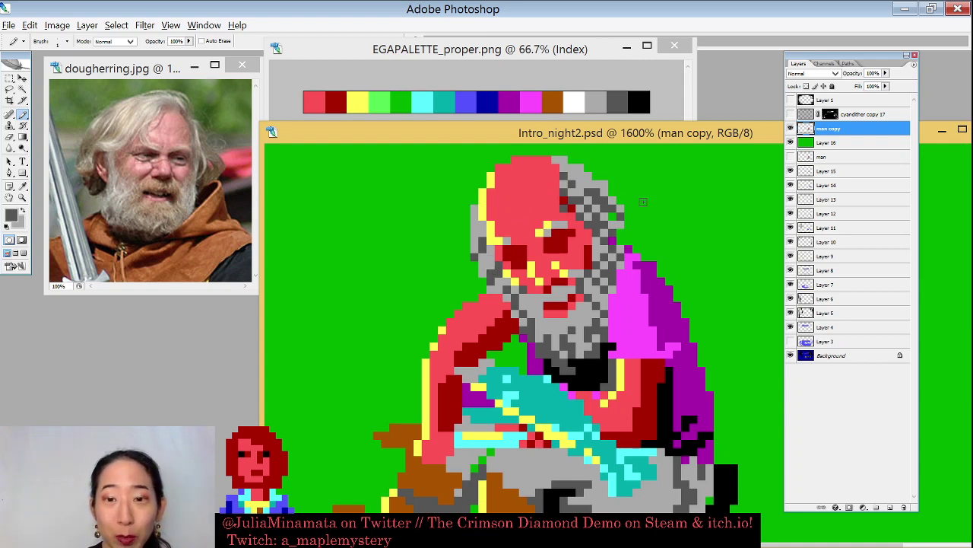
{"action": "key", "text": "x"}
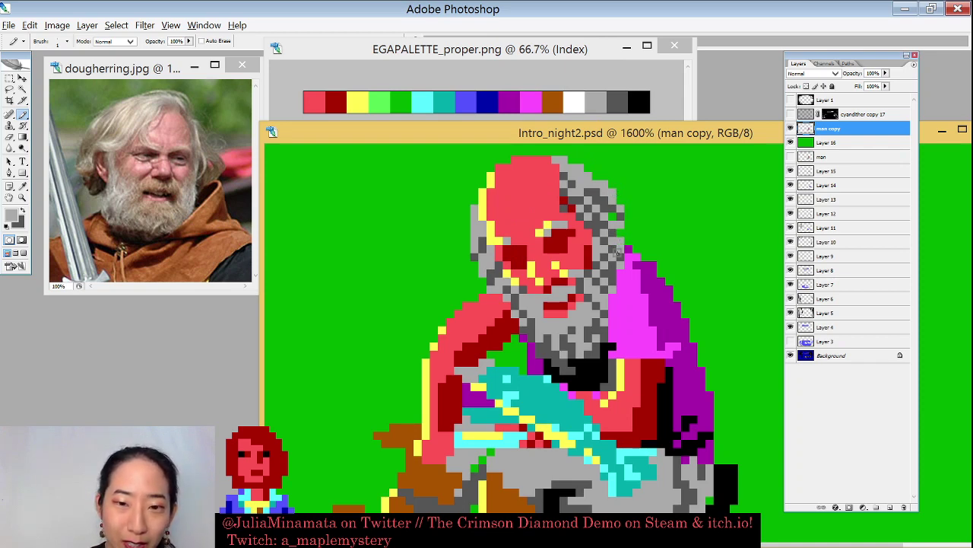
Add dark grey shading pixels to the moustache and the beard beside the mouth
{"action": "key", "text": "x"}
{"action": "left_click", "coordinate": [538, 308]}
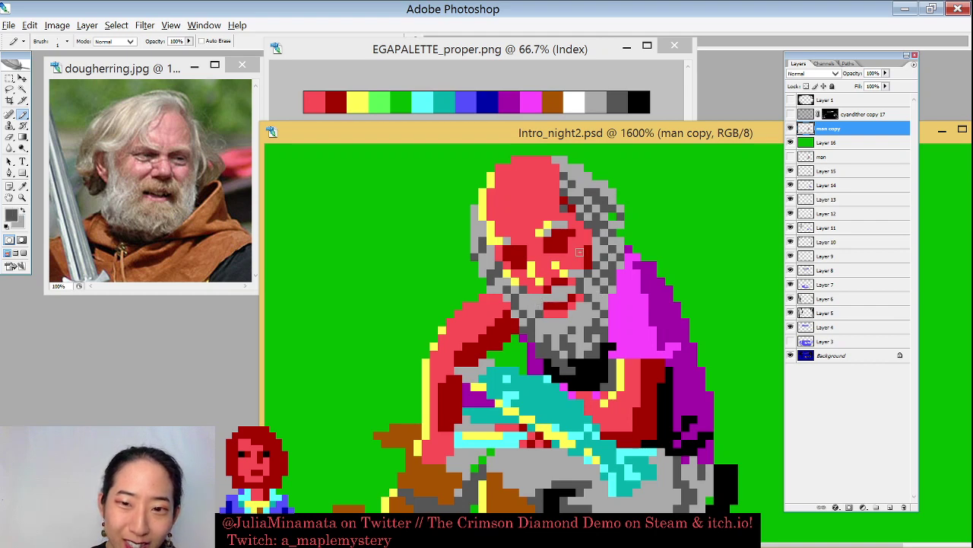
{"action": "left_click", "coordinate": [538, 300]}
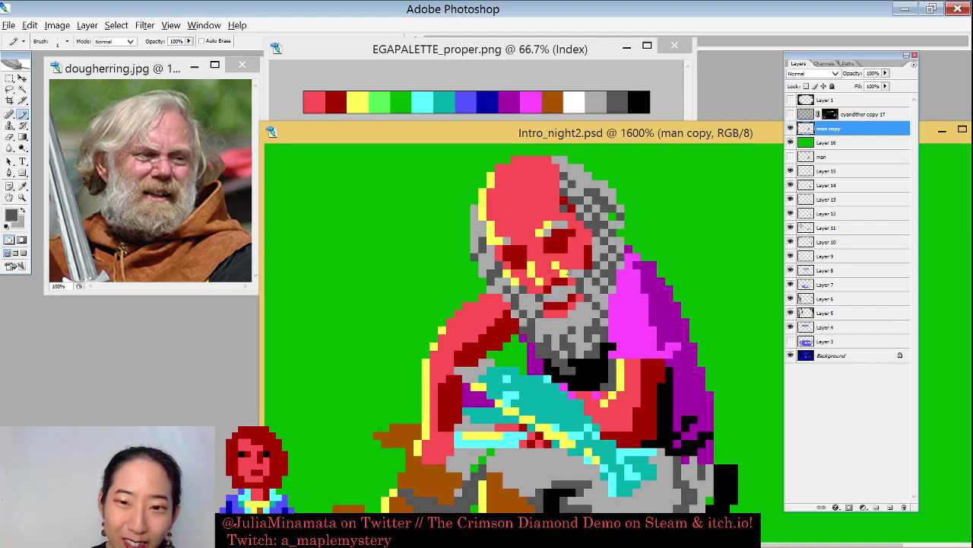
{"action": "left_click", "coordinate": [562, 289]}
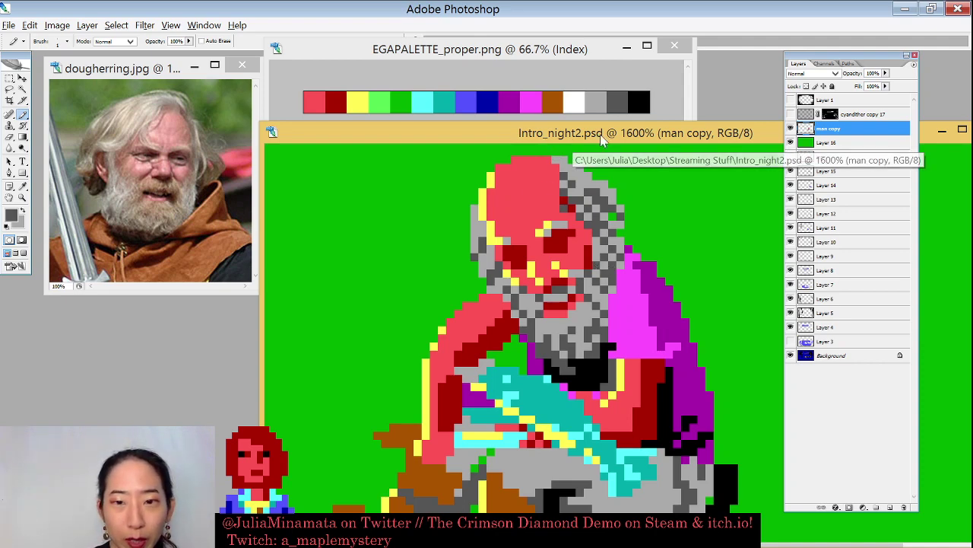
Paint a purple and magenta shirt sleeve over the fire-side shoulder and trim the upper arm's outline with green
{"action": "left_click", "coordinate": [682, 288], "text": "alt"}
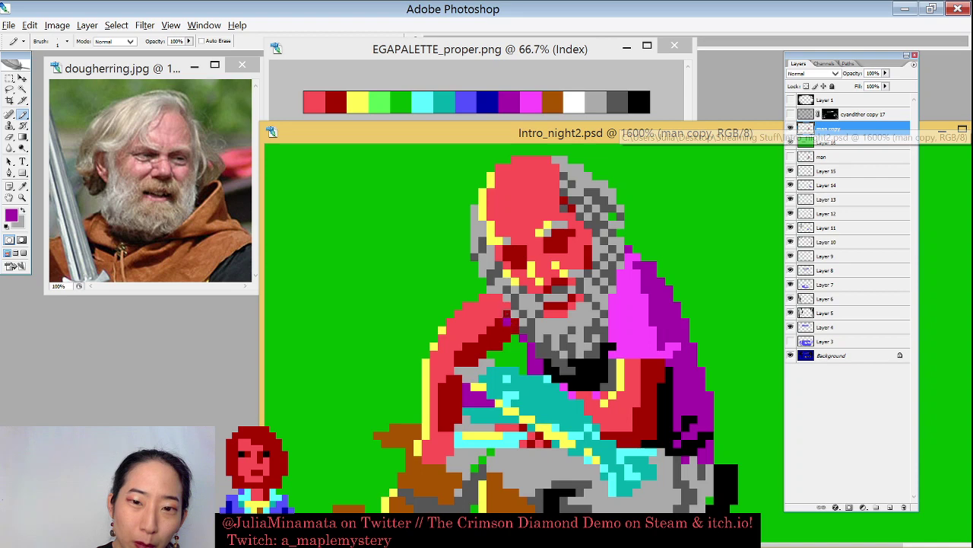
{"action": "left_click", "coordinate": [509, 329]}
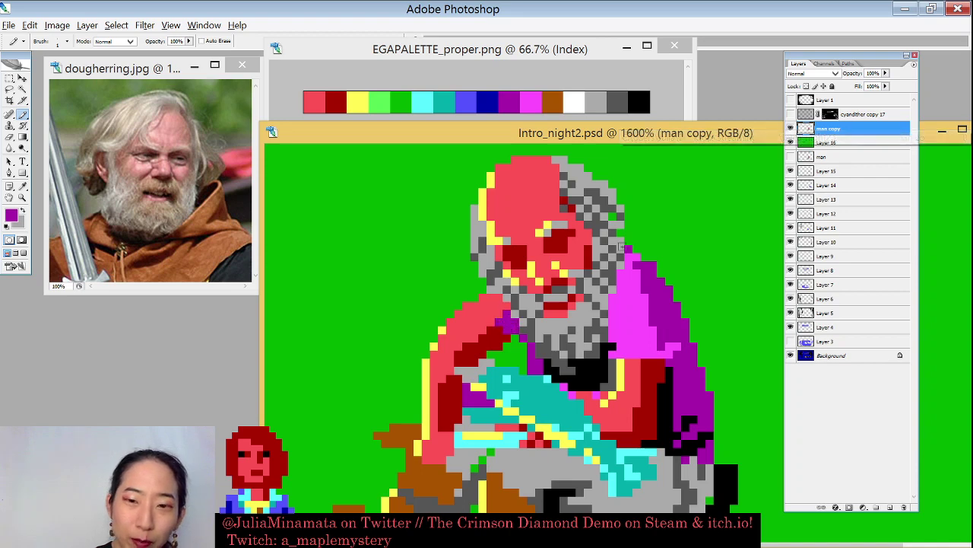
{"action": "left_click_drag", "start_coordinate": [480, 303], "coordinate": [504, 303]}
{"action": "left_click", "coordinate": [506, 293]}
{"action": "left_click", "coordinate": [467, 281], "text": "alt"}
{"action": "left_click", "coordinate": [466, 307]}
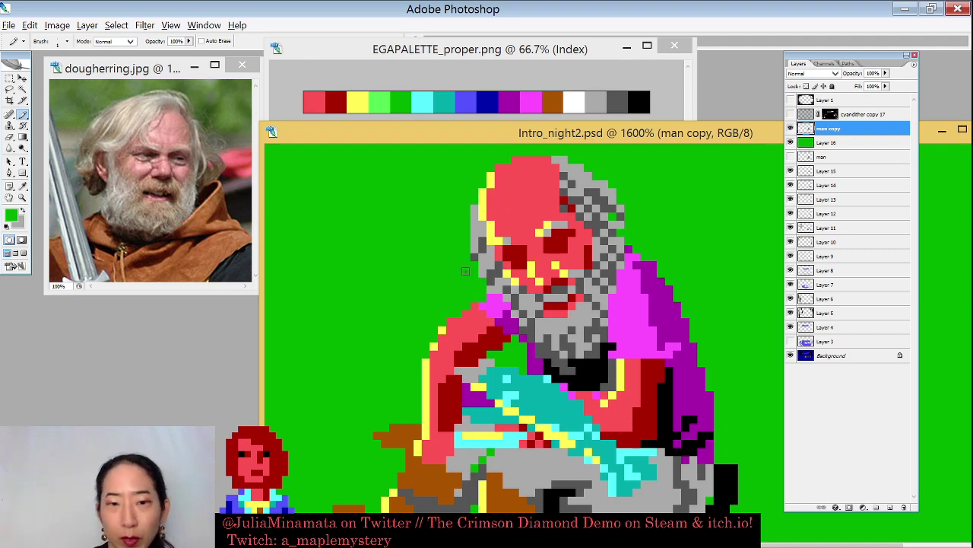
Thicken the yellow highlight along the fire-side arm's outer edge and narrow the forearm's dark red shadow with light red
{"action": "left_click", "coordinate": [490, 191], "text": "alt"}
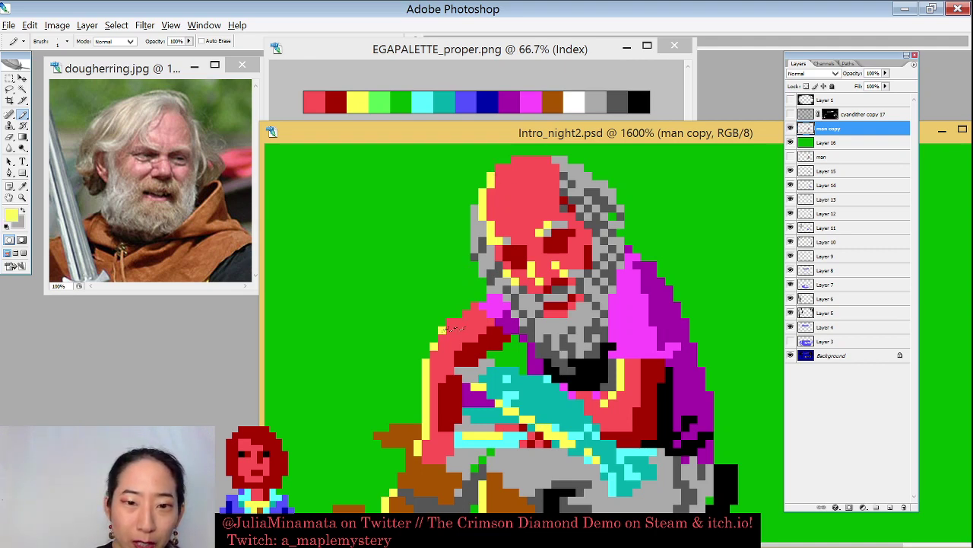
{"action": "left_click", "coordinate": [441, 335]}
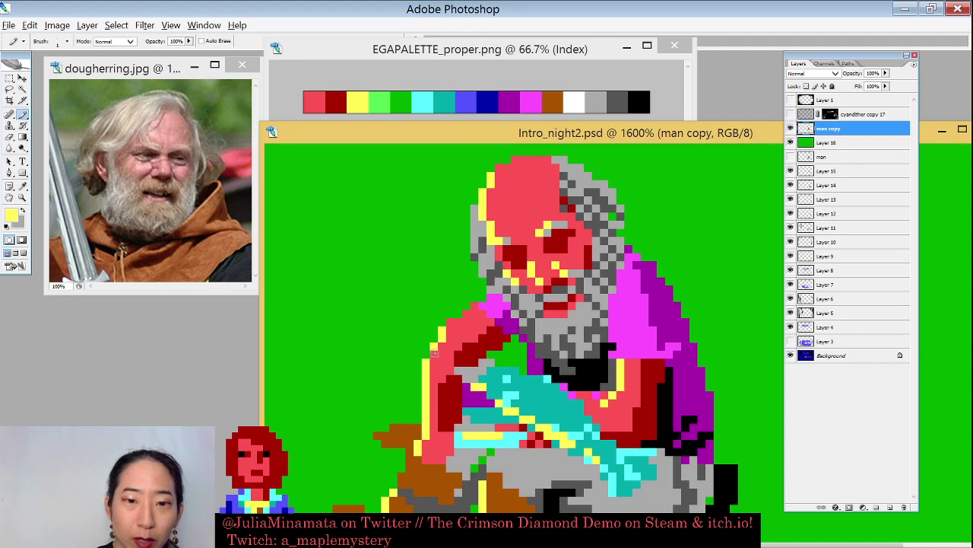
{"action": "left_click", "coordinate": [434, 350]}
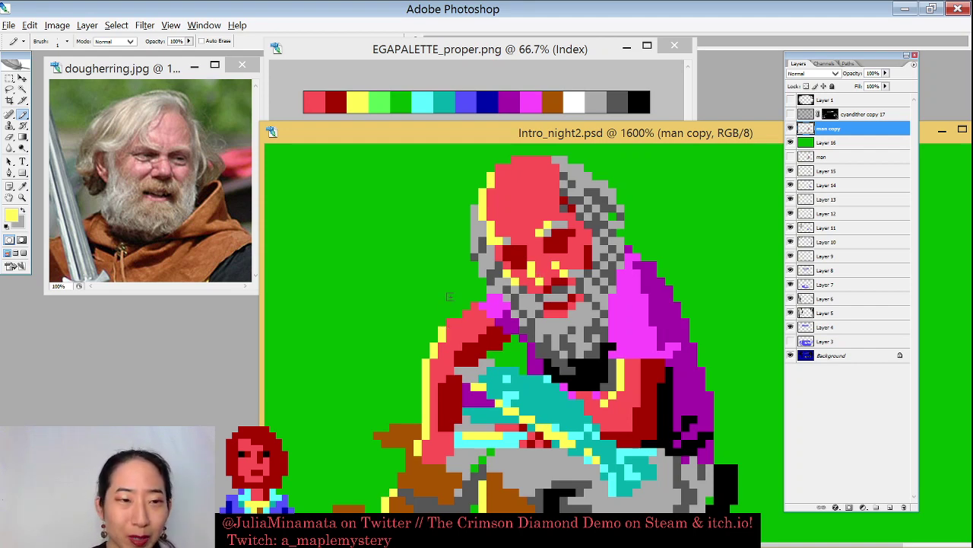
{"action": "left_click", "coordinate": [449, 366], "text": "alt"}
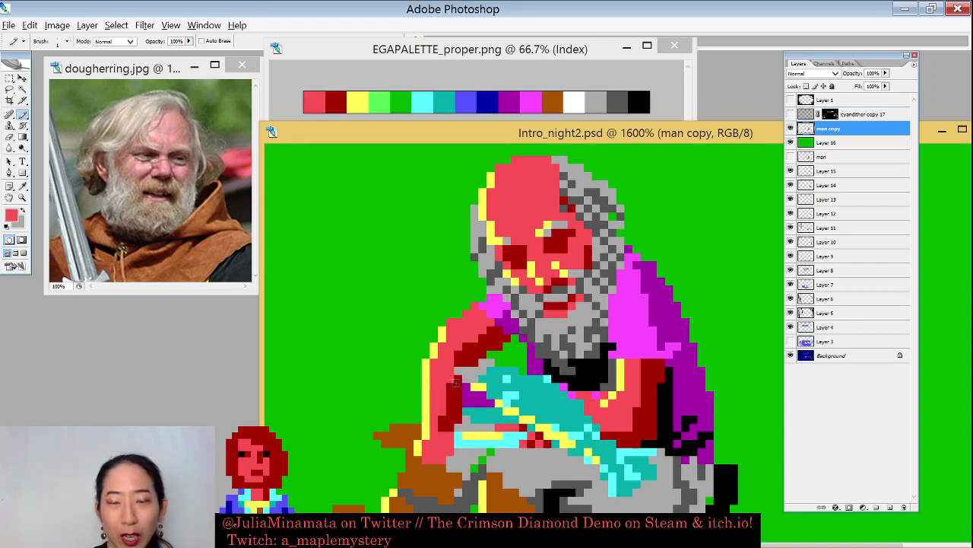
{"action": "key", "text": "ctrl+minus"}
{"action": "key", "text": "ctrl+minus"}
{"action": "key", "text": "ctrl+plus"}
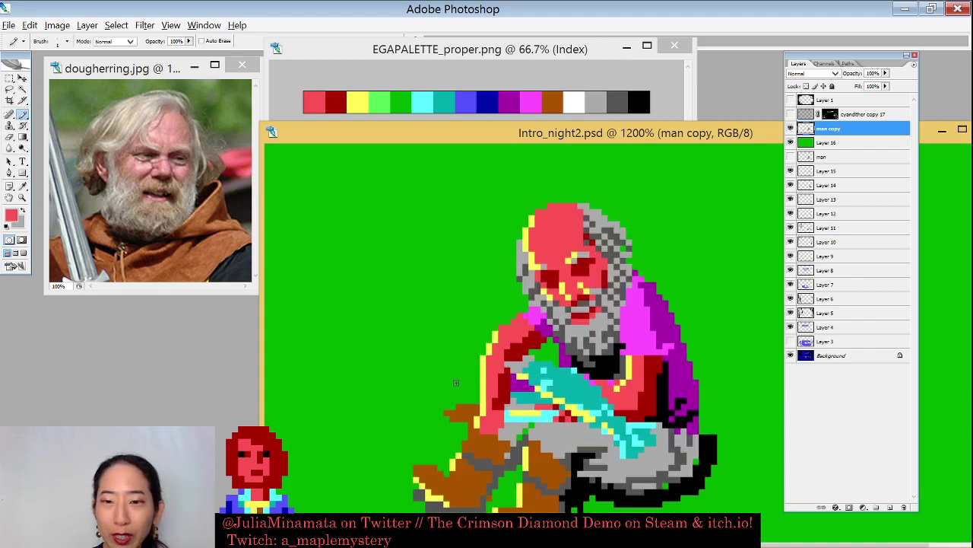
Rework the lower edge of the far-shoulder sleeve in magenta and purple, and add black pixels to the beard's lower edge
{"action": "left_click", "coordinate": [643, 304], "text": "alt"}
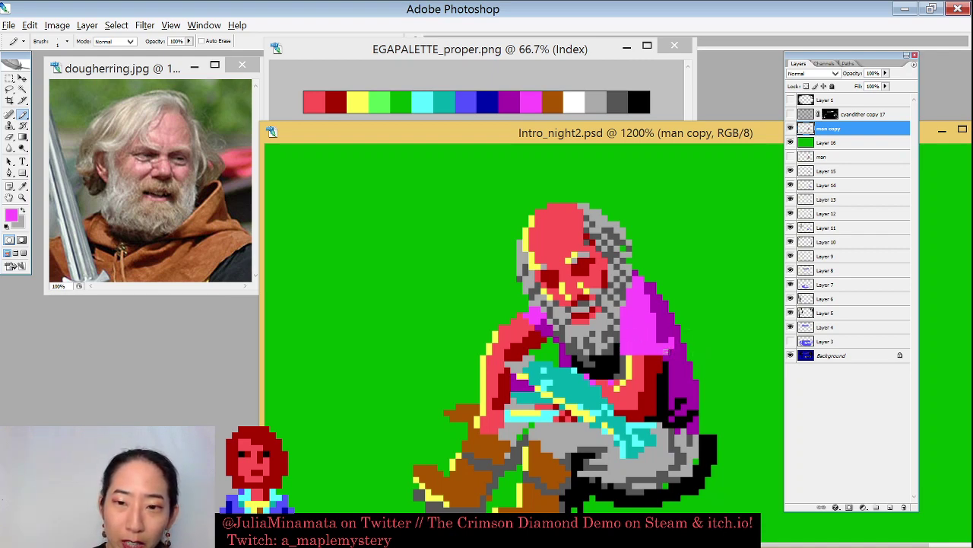
{"action": "key", "text": "x"}
{"action": "left_click", "coordinate": [677, 354], "text": "alt"}
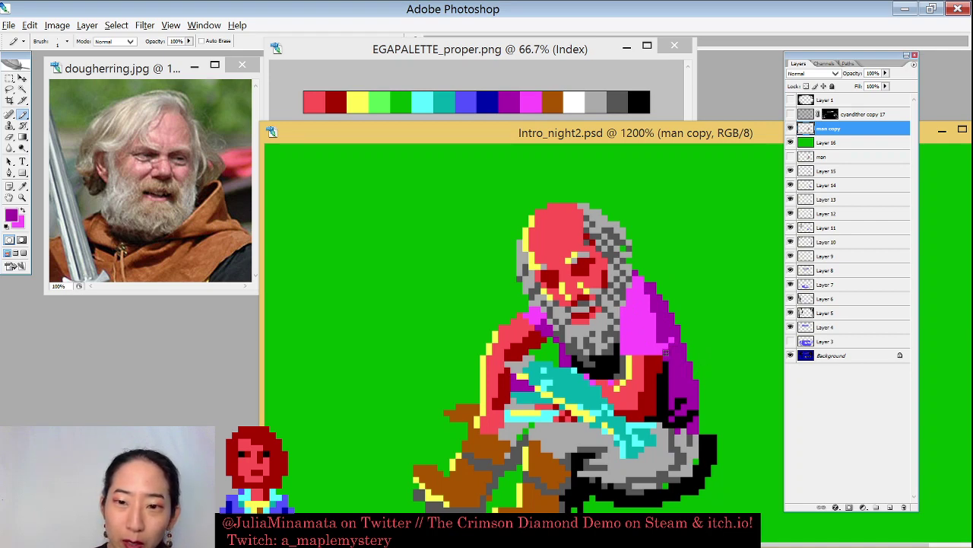
{"action": "left_click", "coordinate": [663, 392], "text": "alt"}
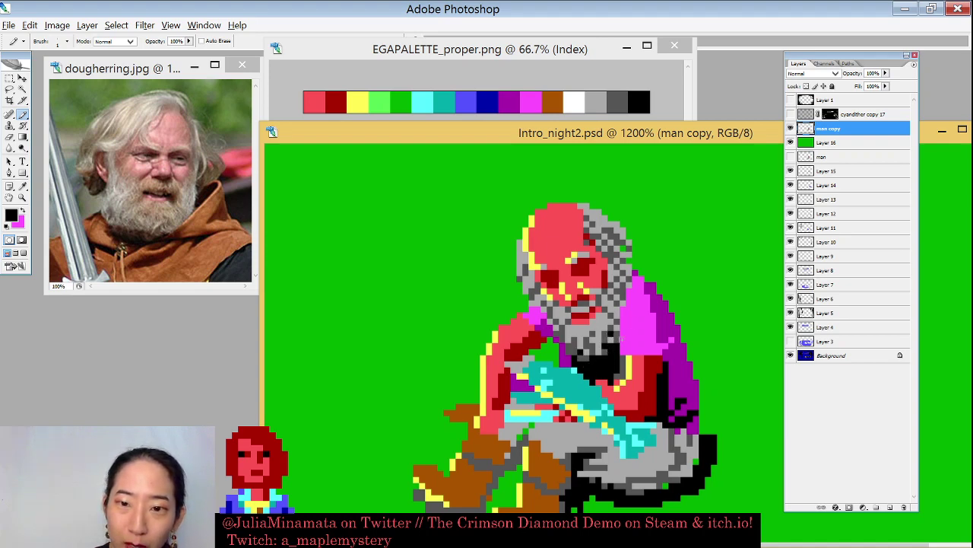
Refine the purple shirt edge beneath the beard and the purple contour over the far shoulder, trimming both outlines with green
{"action": "left_click", "coordinate": [572, 348], "text": "alt"}
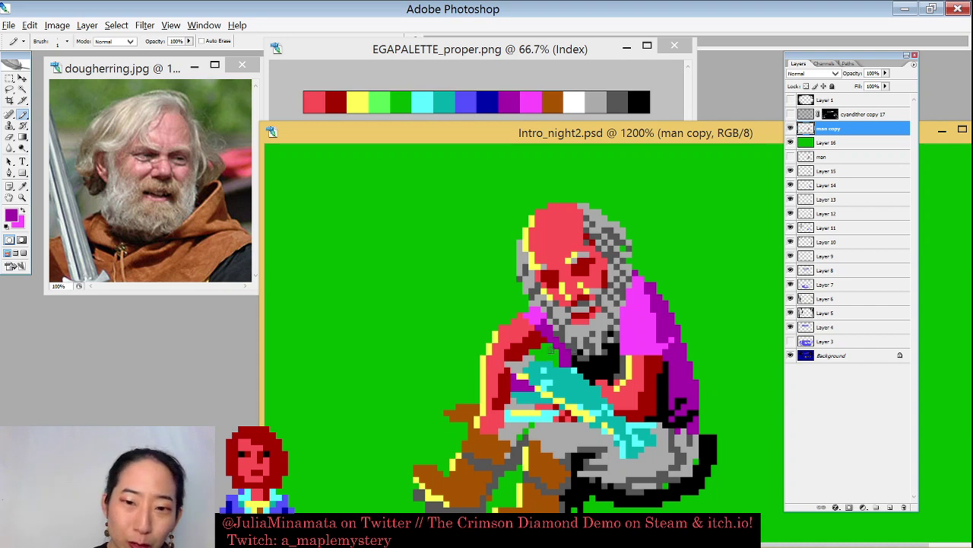
{"action": "left_click", "coordinate": [564, 359]}
{"action": "left_click", "coordinate": [572, 353], "text": "alt"}
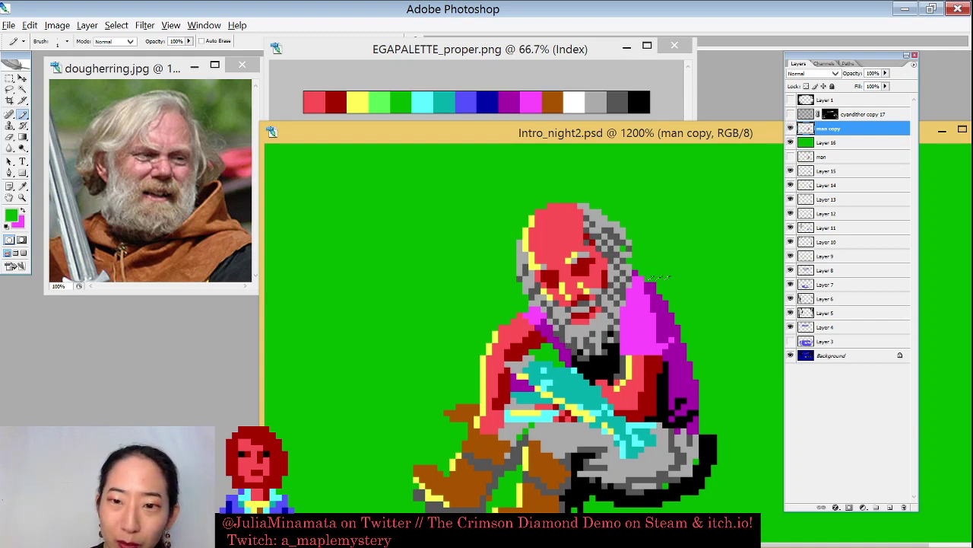
{"action": "left_click", "coordinate": [651, 275], "text": "alt"}
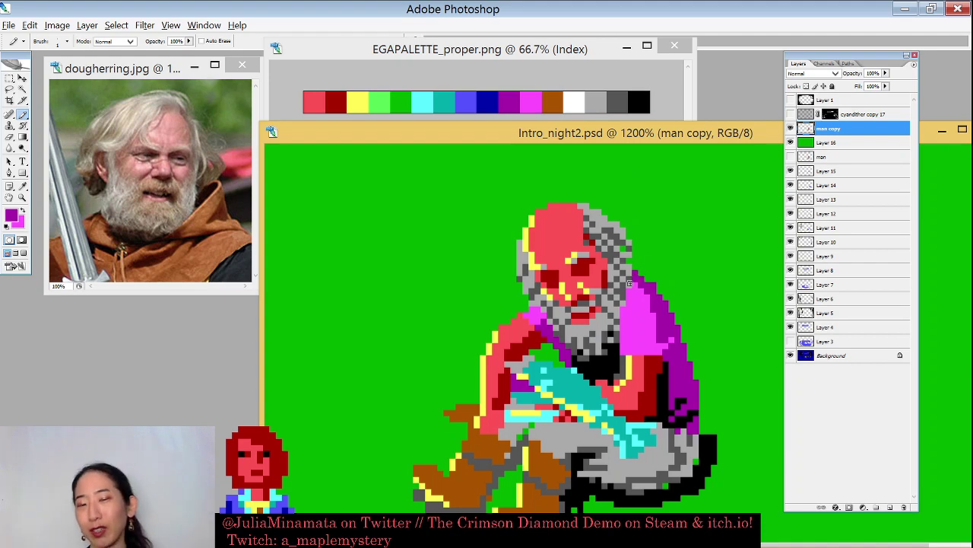
{"action": "left_click", "coordinate": [681, 283], "text": "alt"}
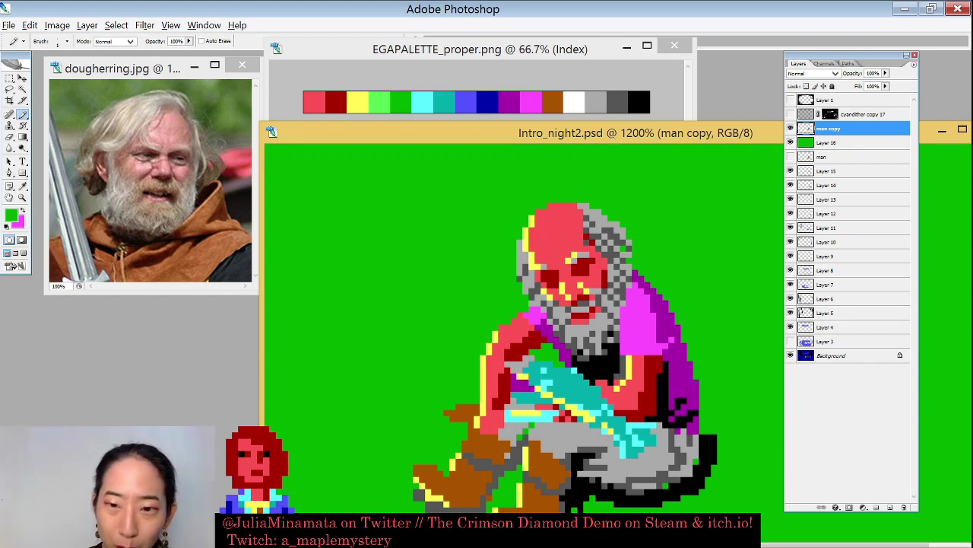
Paint a black shadow between the far sleeve and the back, and shade the sleeve's hem and outer side with purple and magenta
{"action": "left_click", "coordinate": [667, 371], "text": "alt"}
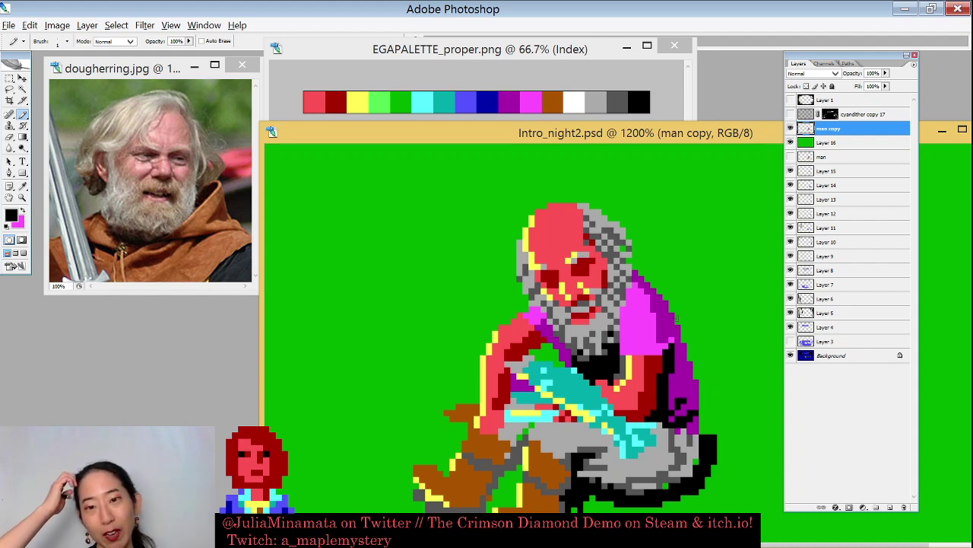
{"action": "left_click", "coordinate": [663, 335], "text": "alt"}
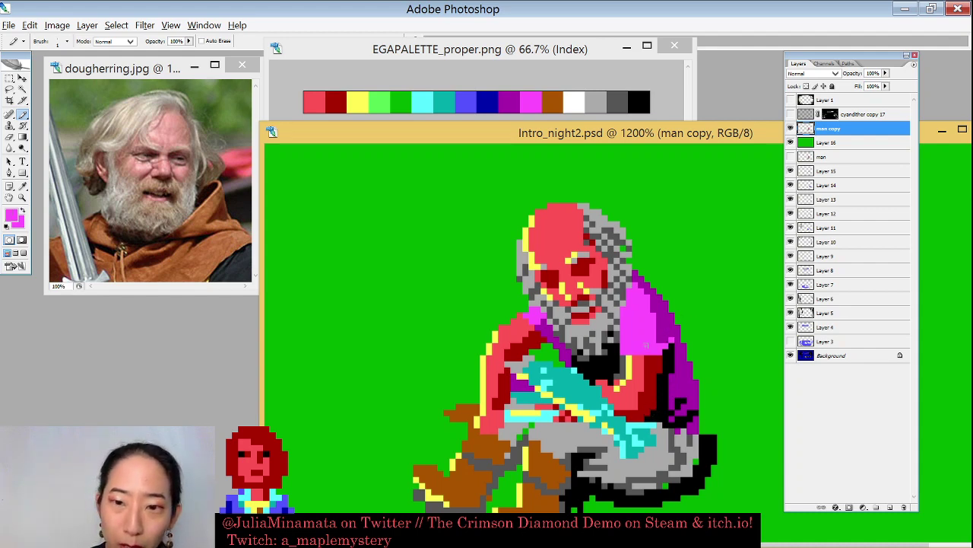
{"action": "left_click", "coordinate": [656, 344], "text": "alt"}
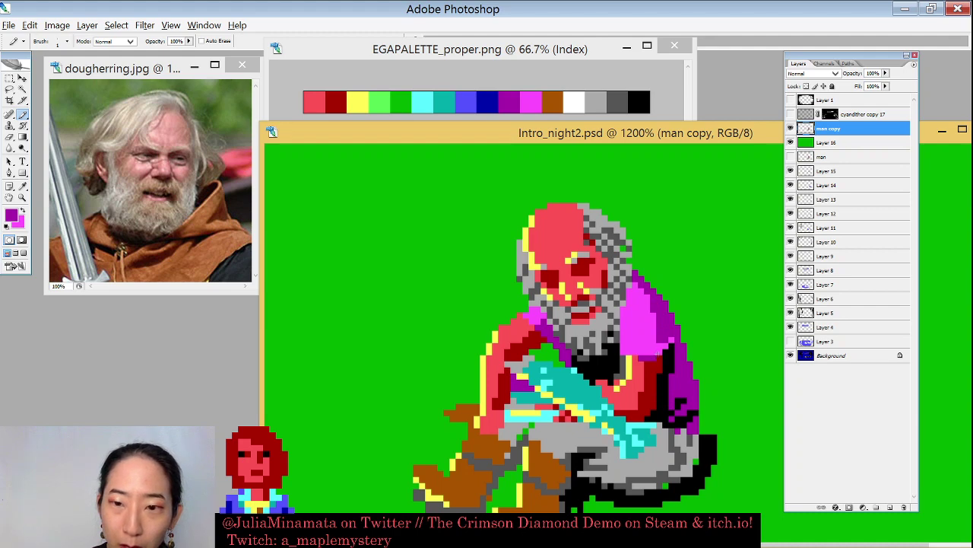
{"action": "left_click", "coordinate": [661, 349]}
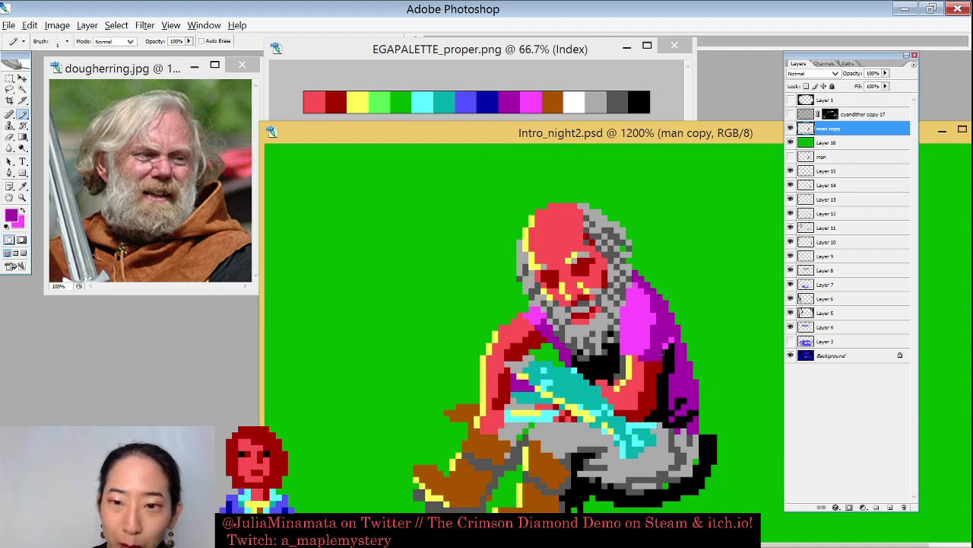
{"action": "left_click", "coordinate": [687, 350], "text": "alt"}
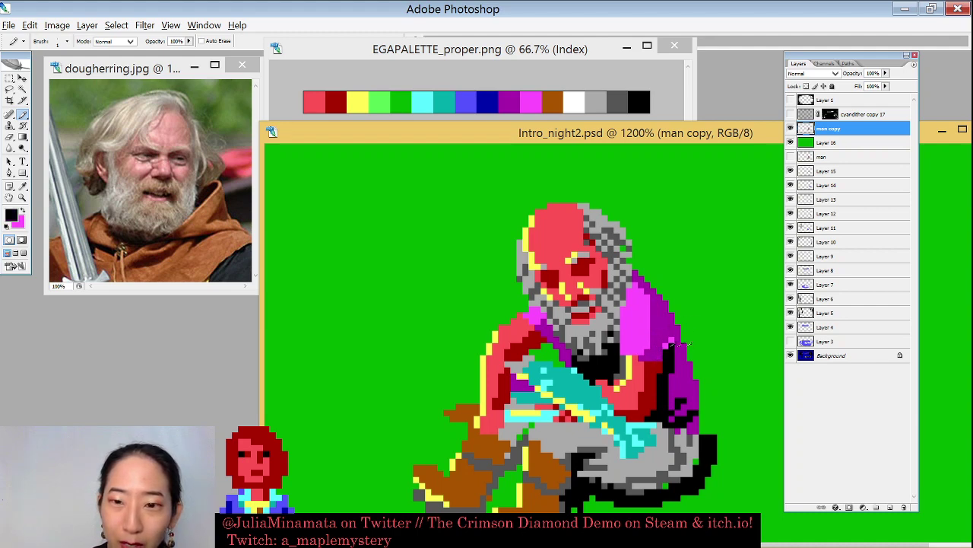
{"action": "left_click_drag", "start_coordinate": [667, 350], "coordinate": [672, 341]}
{"action": "left_click", "coordinate": [648, 303], "text": "alt"}
{"action": "left_click_drag", "start_coordinate": [649, 304], "coordinate": [650, 335]}
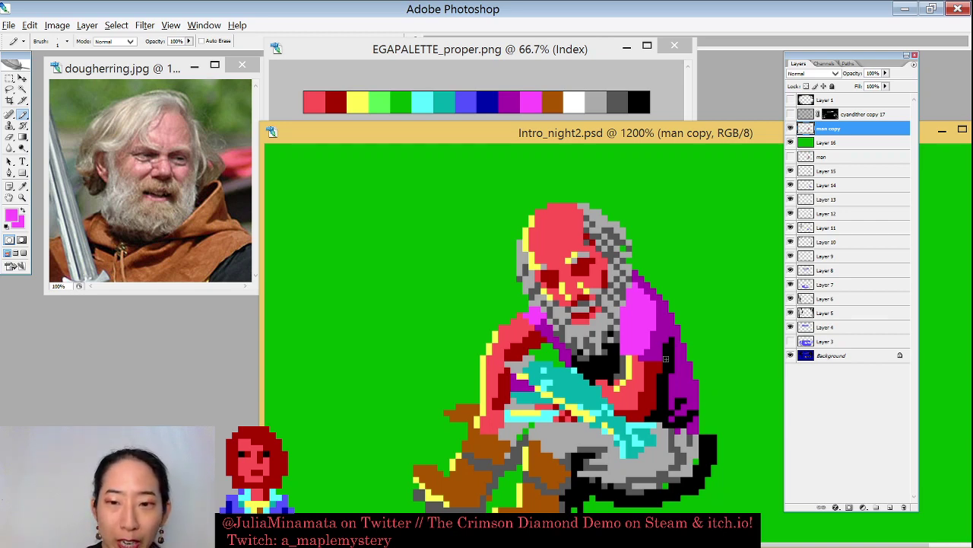
Add a dark red shadow to the arm just under the far sleeve and trim the arm's inner edge with black
{"action": "left_click", "coordinate": [636, 350], "text": "alt"}
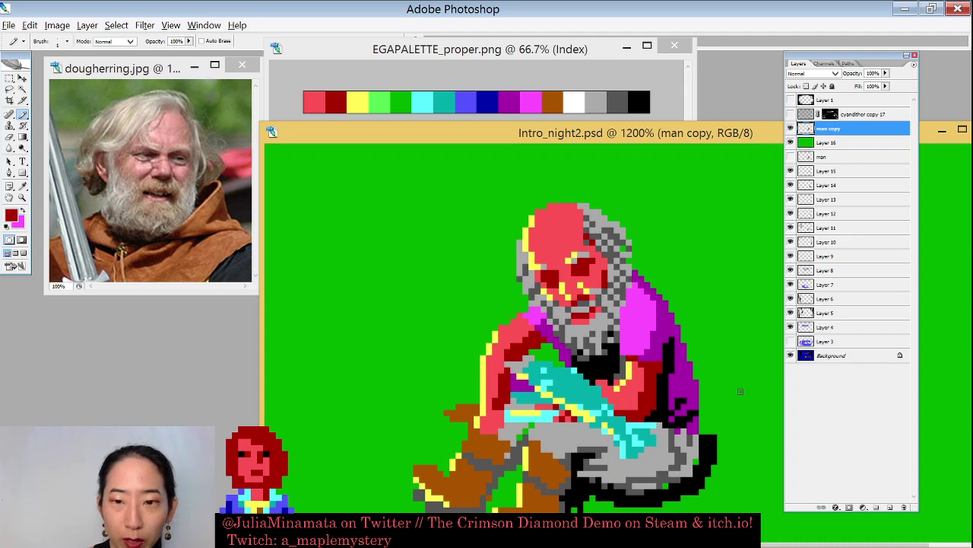
{"action": "left_click", "coordinate": [609, 358], "text": "alt"}
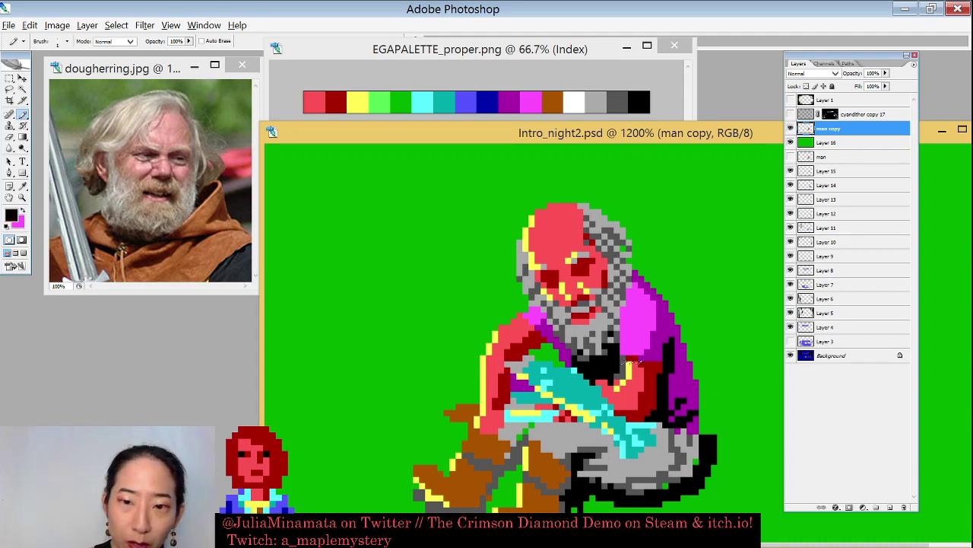
{"action": "left_click", "coordinate": [622, 366]}
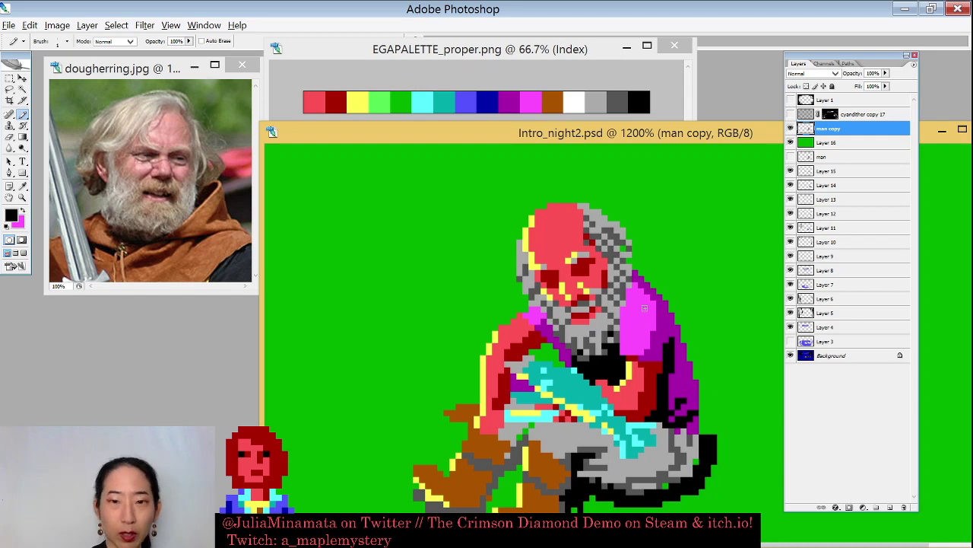
Duplicate the man copy layer as man copy 2, hide the original man copy, and switch to the Polygonal Lasso
{"action": "key", "text": "ctrl+minus"}
{"action": "key", "text": "ctrl+minus"}
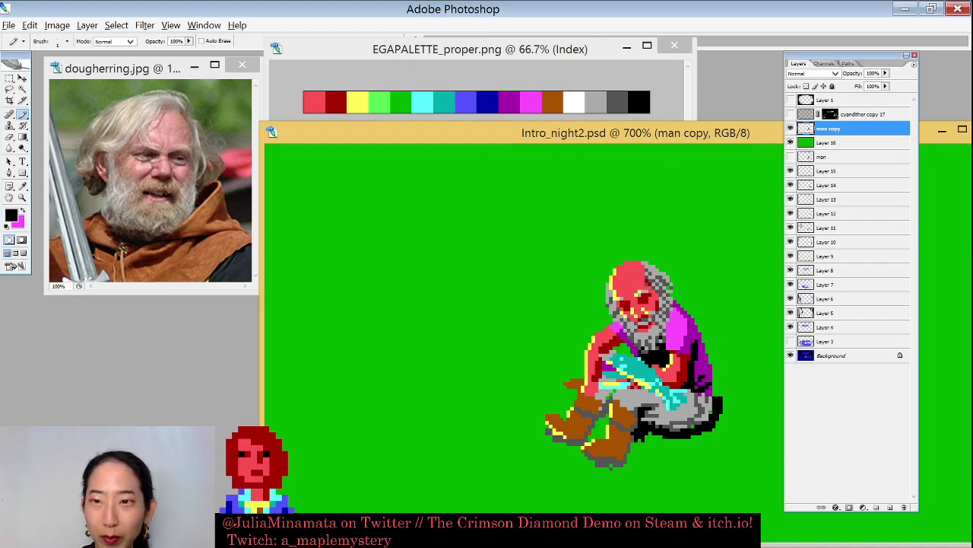
{"action": "right_click", "coordinate": [828, 129]}
{"action": "left_click", "coordinate": [844, 172]}
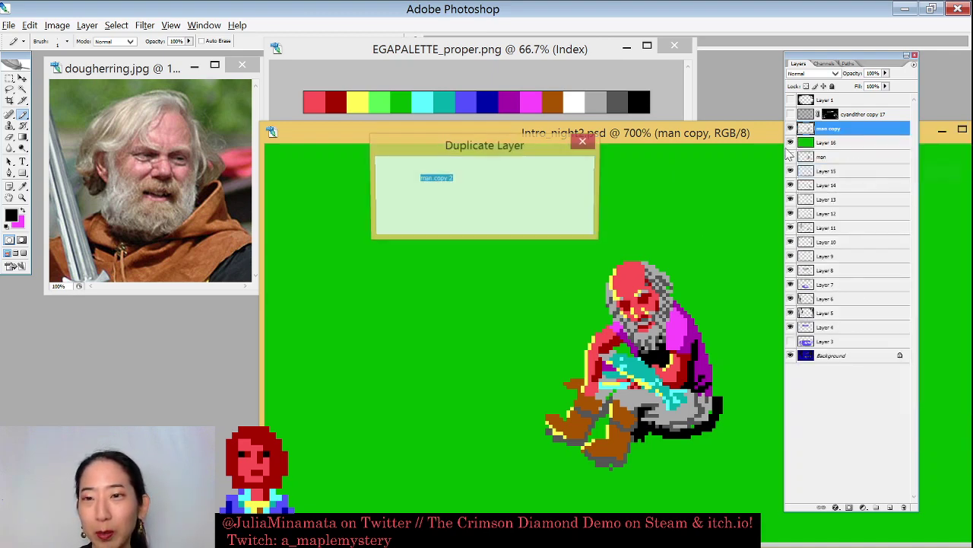
{"action": "key", "text": "Return"}
{"action": "key", "text": "l"}
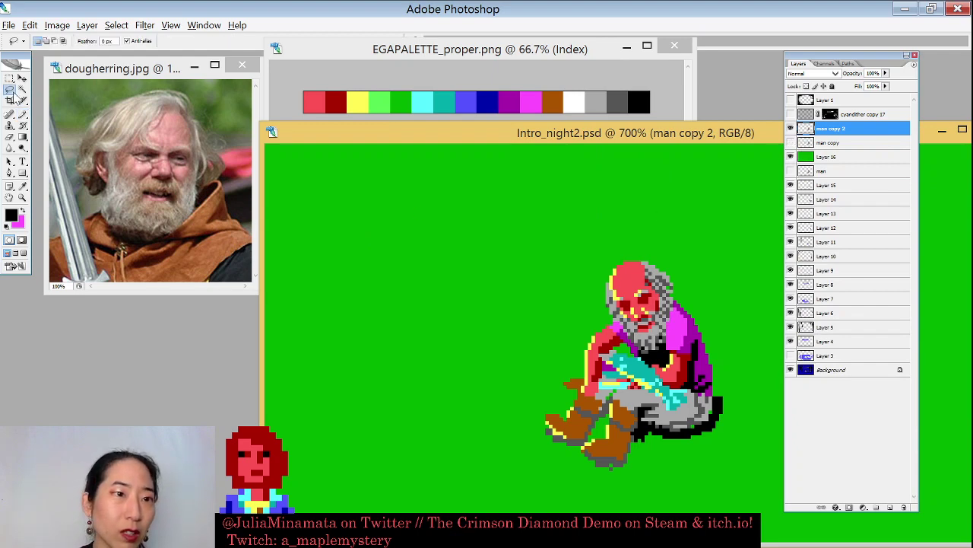
{"action": "left_click_drag", "start_coordinate": [10, 90], "coordinate": [55, 100]}
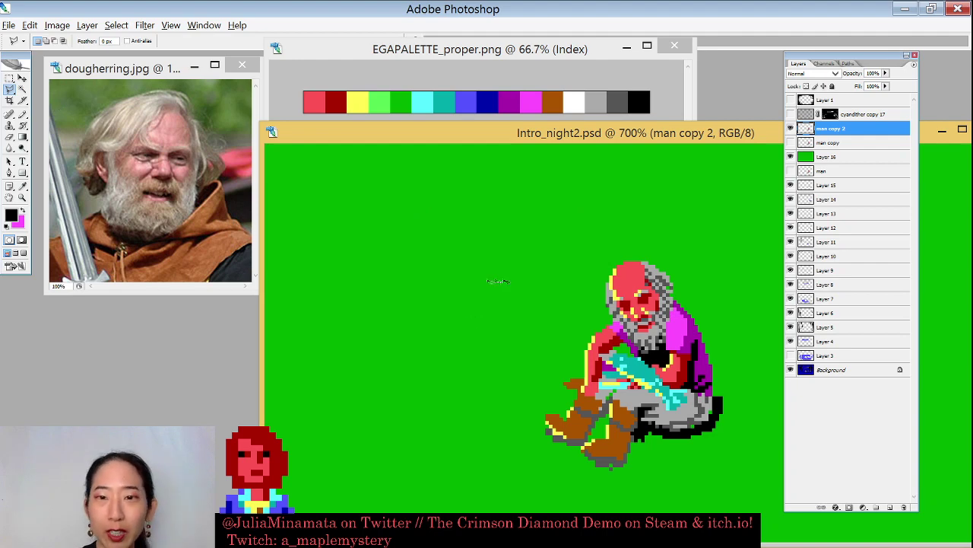
{"action": "key", "text": "i"}
{"action": "key", "text": "ctrl+k"}
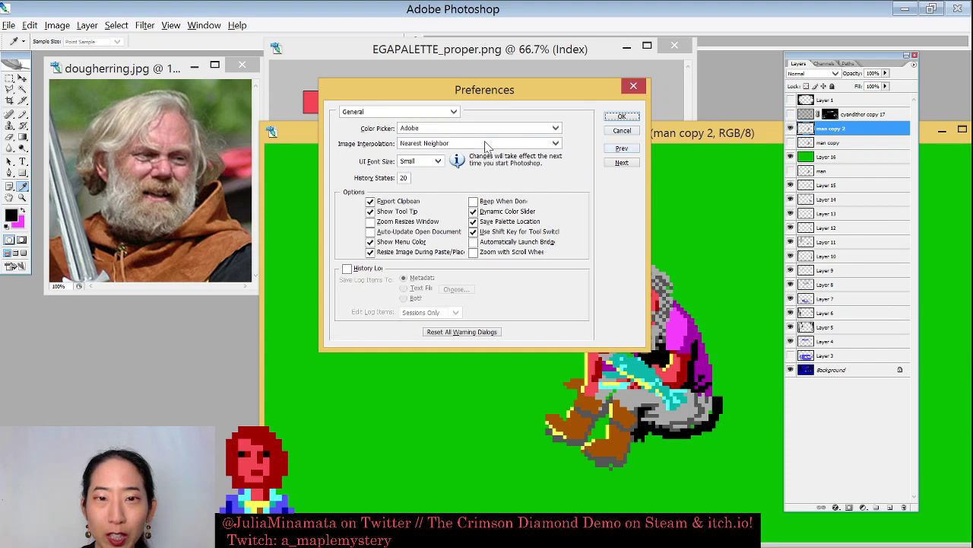
{"action": "left_click", "coordinate": [622, 130]}
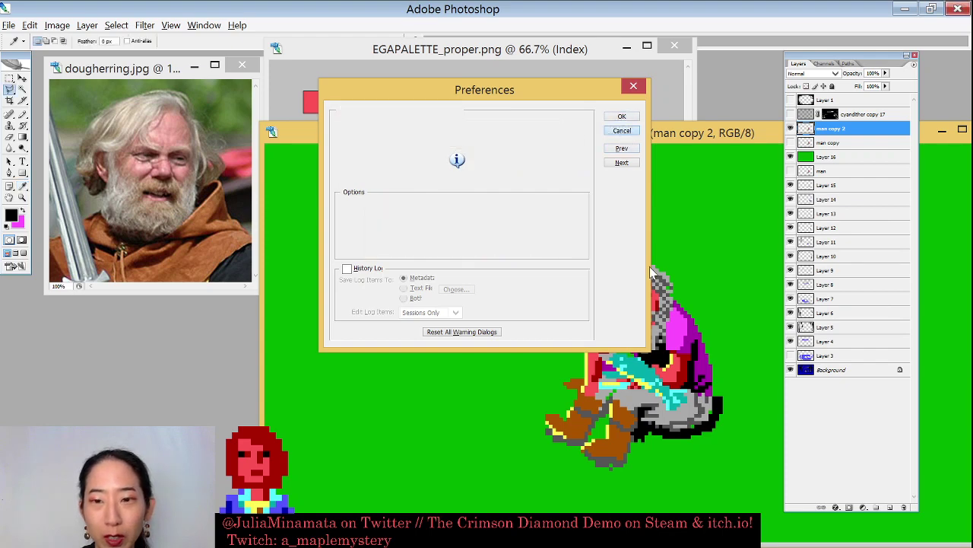
Select the man's body below the head with the Polygonal Lasso and scale it up to 107% in width and height
{"action": "key", "text": "l"}
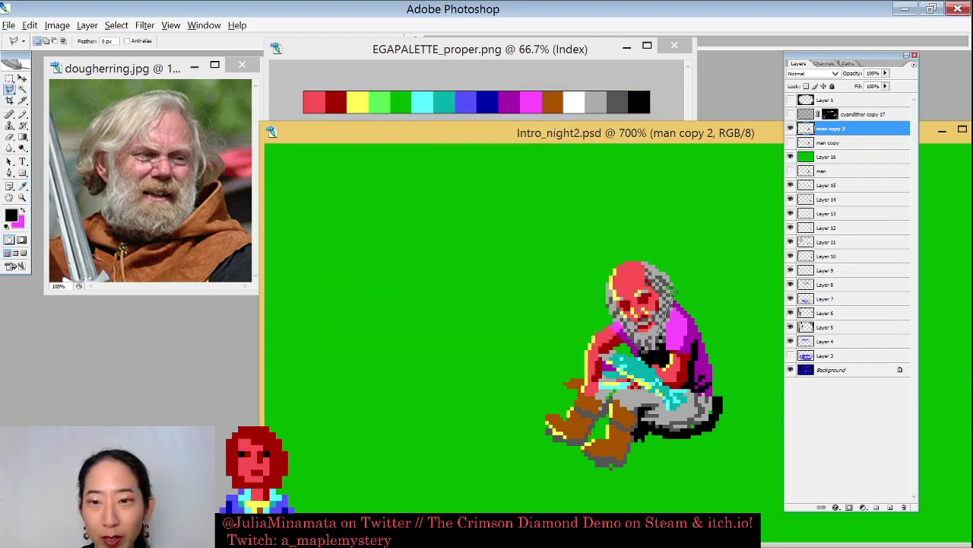
{"action": "mouse_move", "coordinate": [677, 291]}
{"action": "left_mouse_down"}
{"action": "mouse_move", "coordinate": [730, 346]}
{"action": "mouse_move", "coordinate": [744, 411]}
{"action": "mouse_move", "coordinate": [673, 505]}
{"action": "mouse_move", "coordinate": [484, 465]}
{"action": "mouse_move", "coordinate": [498, 410]}
{"action": "mouse_move", "coordinate": [563, 328]}
{"action": "mouse_move", "coordinate": [613, 312]}
{"action": "mouse_move", "coordinate": [647, 355]}
{"action": "mouse_move", "coordinate": [673, 308]}
{"action": "left_mouse_up"}
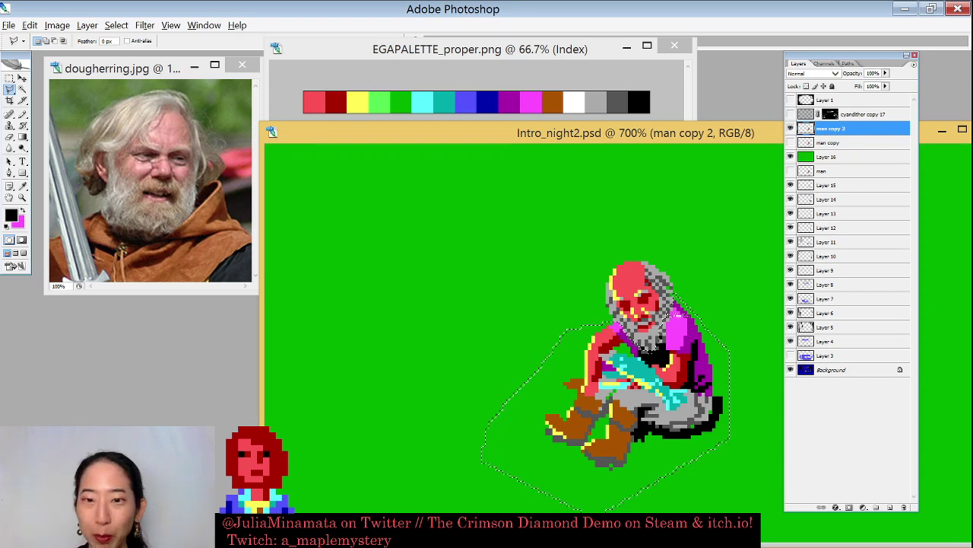
{"action": "key", "text": "v"}
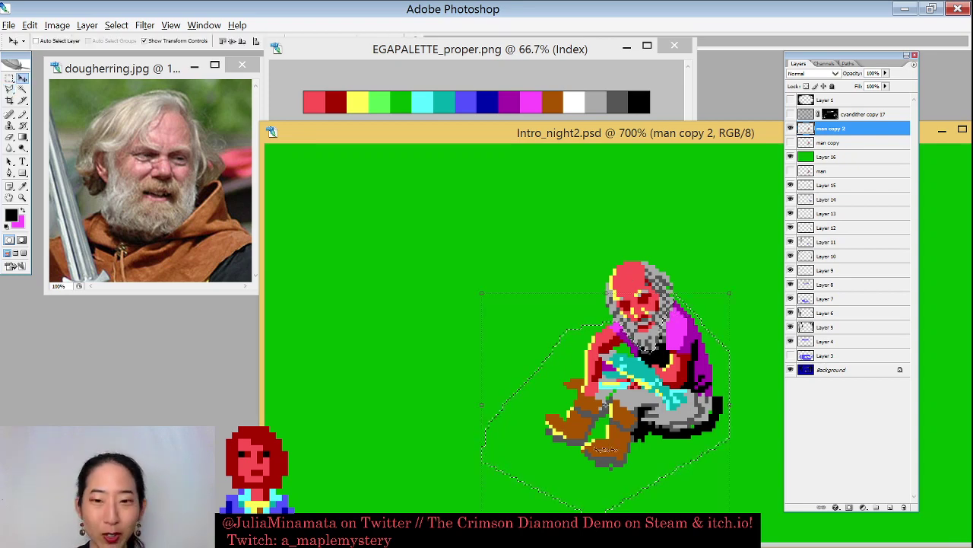
{"action": "key", "text": "ctrl+minus"}
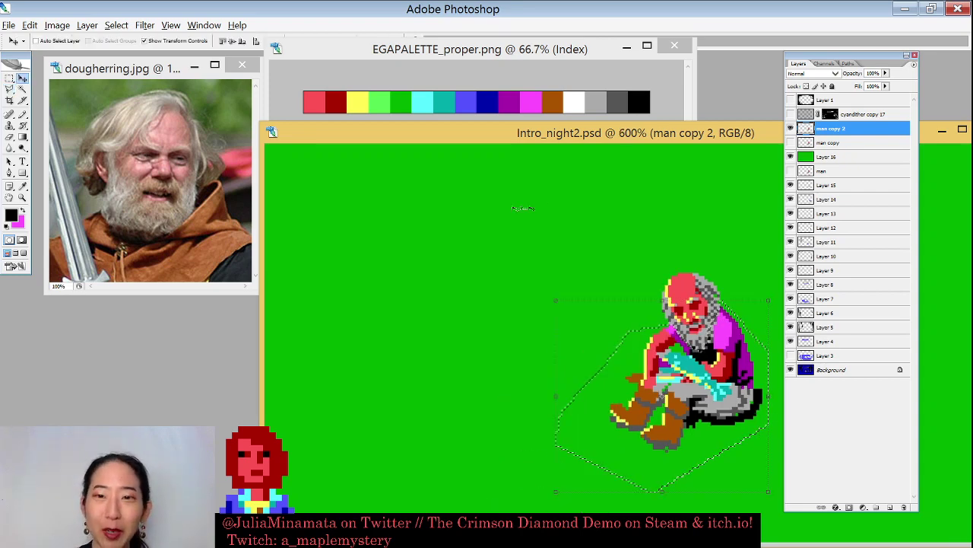
{"action": "left_click_drag", "start_coordinate": [563, 138], "coordinate": [417, 127]}
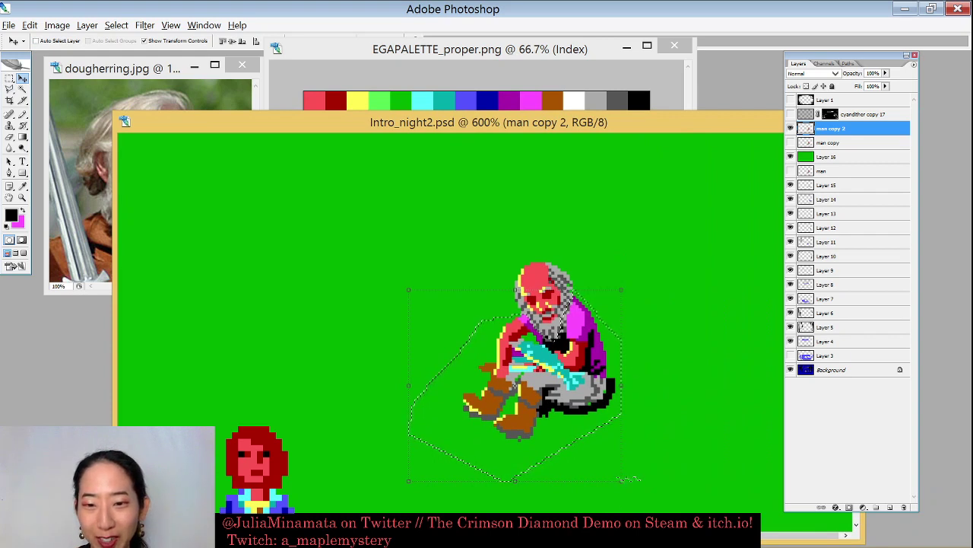
{"action": "left_click_drag", "start_coordinate": [633, 491], "coordinate": [639, 504]}
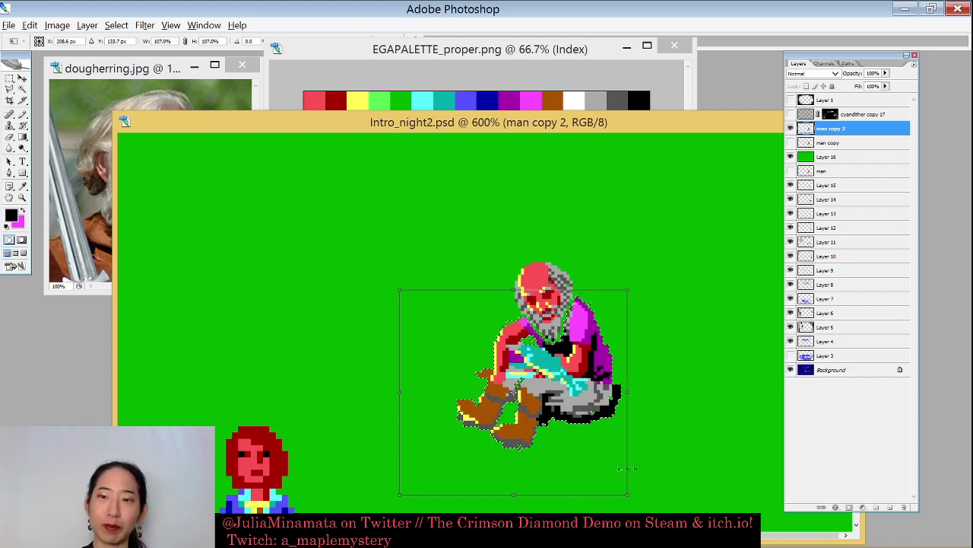
{"action": "key", "text": "Return"}
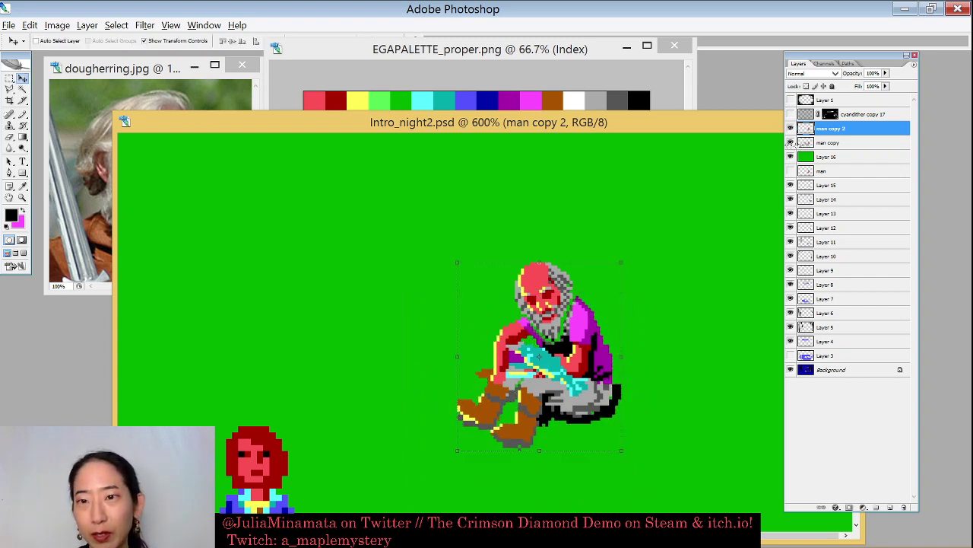
Compare the enlarged body with the original proportions by repeatedly hiding and showing the man copy 2 layer over man copy
{"action": "left_click", "coordinate": [790, 129]}
{"action": "left_click", "coordinate": [790, 128]}
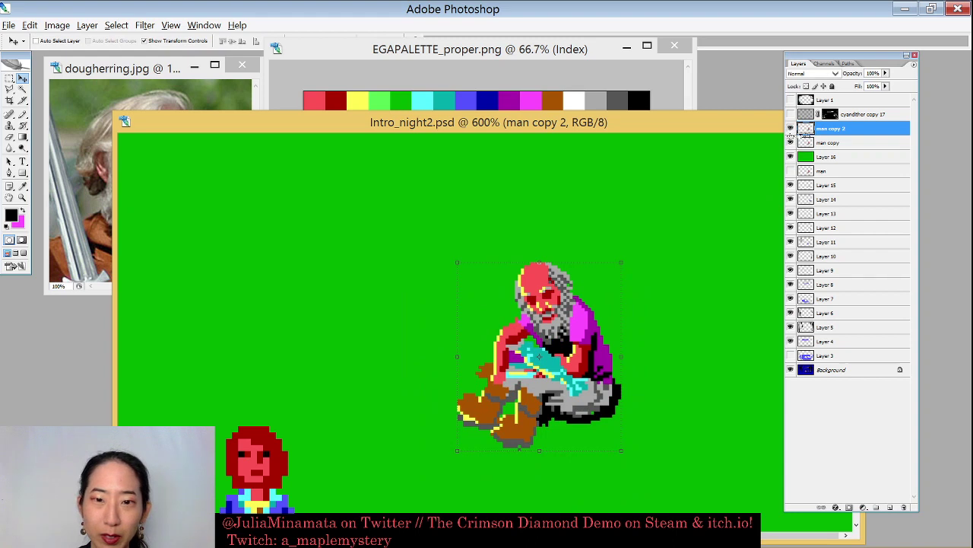
{"action": "left_click", "coordinate": [790, 129]}
{"action": "left_click", "coordinate": [790, 129]}
{"action": "left_click", "coordinate": [790, 128]}
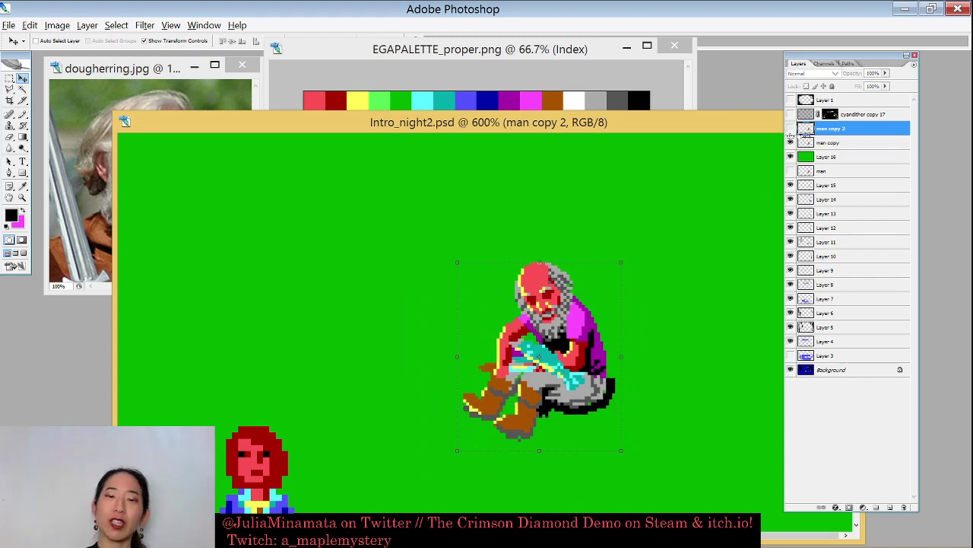
{"action": "left_click", "coordinate": [790, 129]}
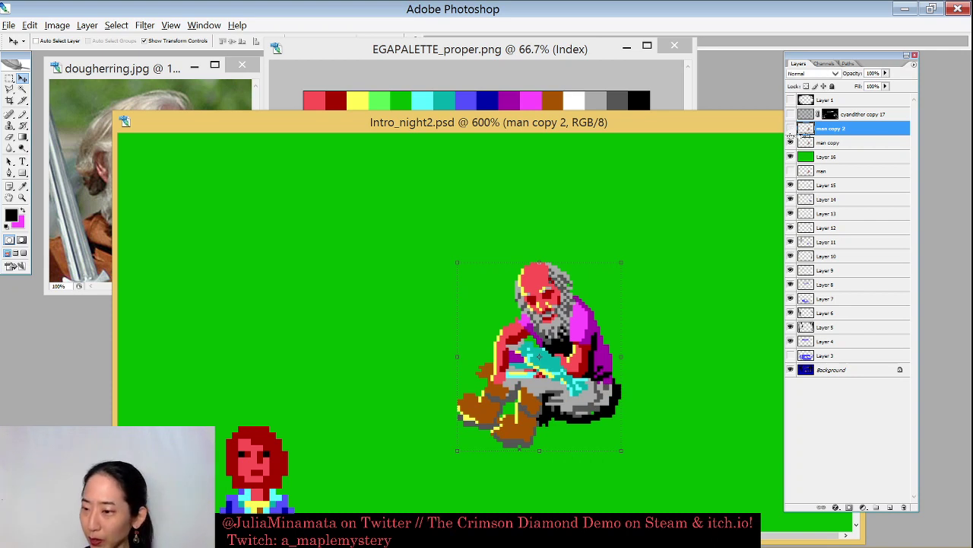
{"action": "left_click", "coordinate": [790, 129]}
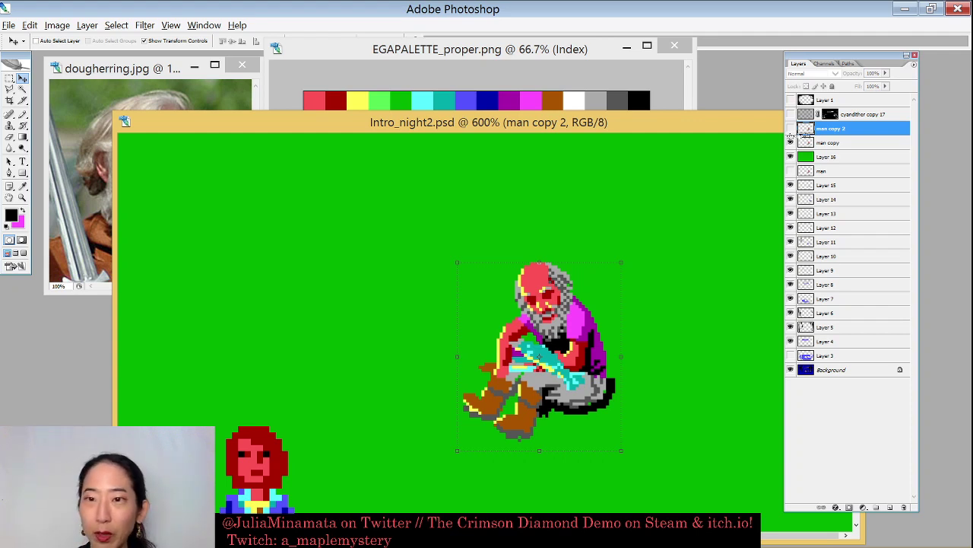
{"action": "left_click", "coordinate": [791, 129]}
{"action": "left_click", "coordinate": [791, 129]}
{"action": "left_click", "coordinate": [791, 128]}
{"action": "left_click", "coordinate": [791, 128]}
{"action": "left_click", "coordinate": [790, 128]}
{"action": "left_click", "coordinate": [791, 128]}
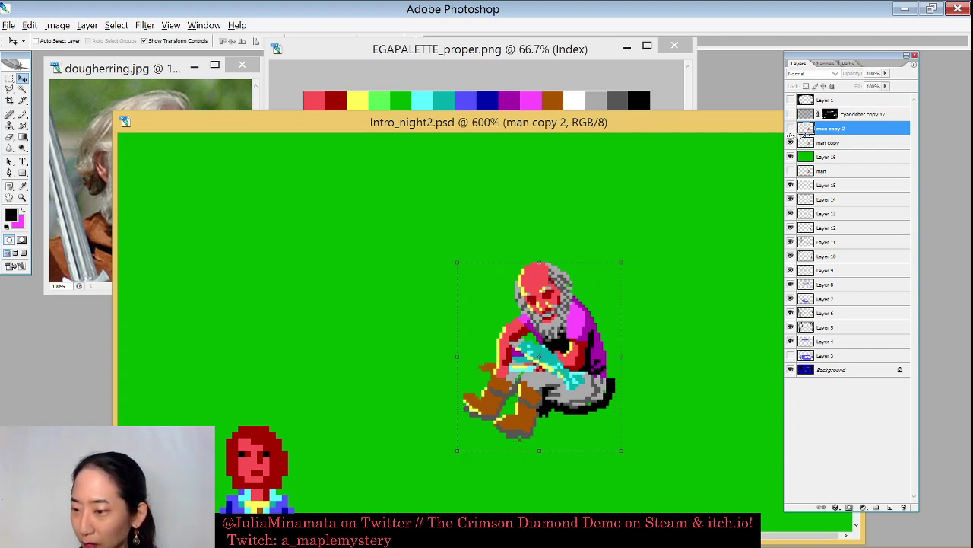
{"action": "left_click", "coordinate": [791, 128]}
{"action": "left_click", "coordinate": [791, 129]}
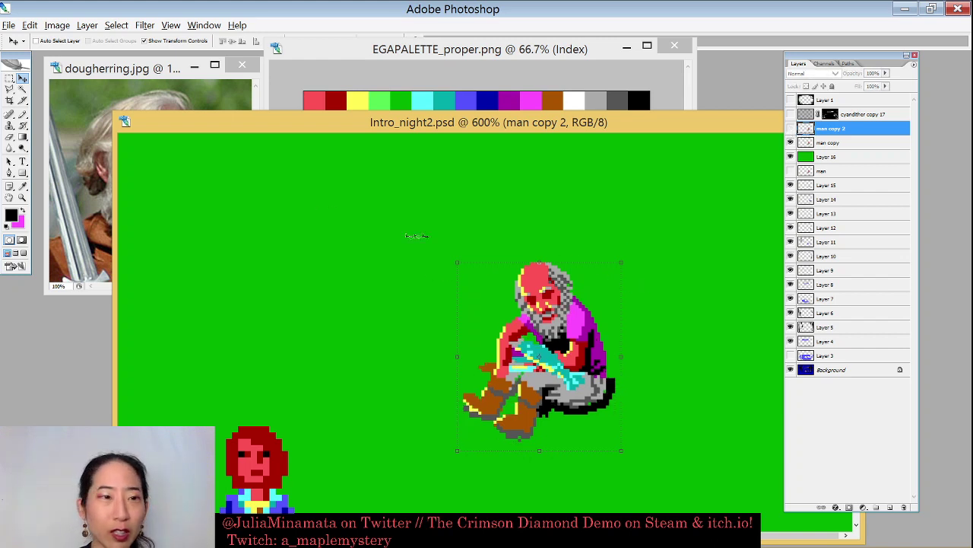
Check the enlarged body against the earlier version by toggling the visibility of man copy 2 and man copy in turn
{"action": "left_click", "coordinate": [9, 89]}
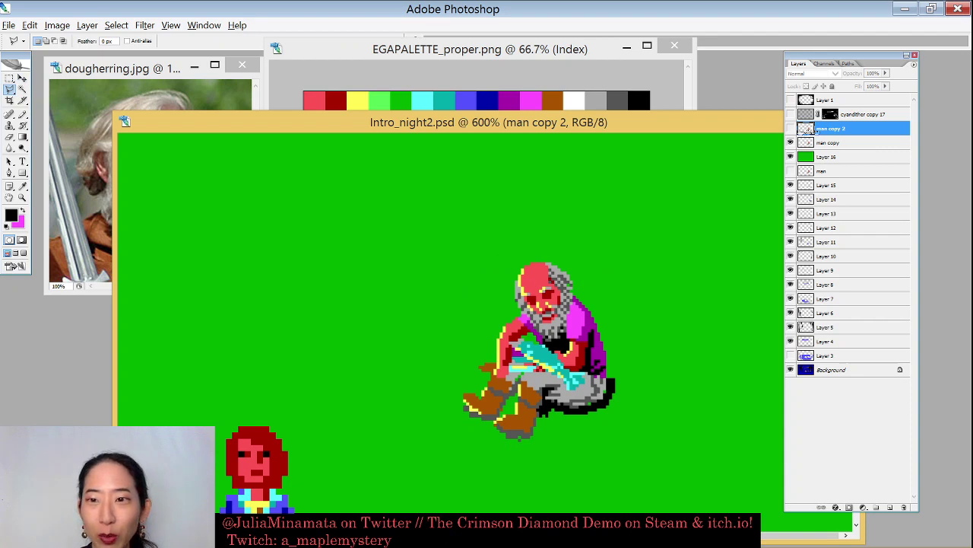
{"action": "left_click", "coordinate": [791, 128]}
{"action": "left_click", "coordinate": [791, 127]}
{"action": "left_click", "coordinate": [791, 128]}
{"action": "left_click", "coordinate": [791, 128]}
{"action": "left_click", "coordinate": [791, 128]}
{"action": "left_click", "coordinate": [790, 128]}
{"action": "left_click", "coordinate": [791, 128]}
{"action": "left_click", "coordinate": [791, 127]}
{"action": "left_click", "coordinate": [791, 128]}
{"action": "left_click", "coordinate": [791, 142]}
{"action": "left_click", "coordinate": [791, 142]}
{"action": "left_click", "coordinate": [791, 142]}
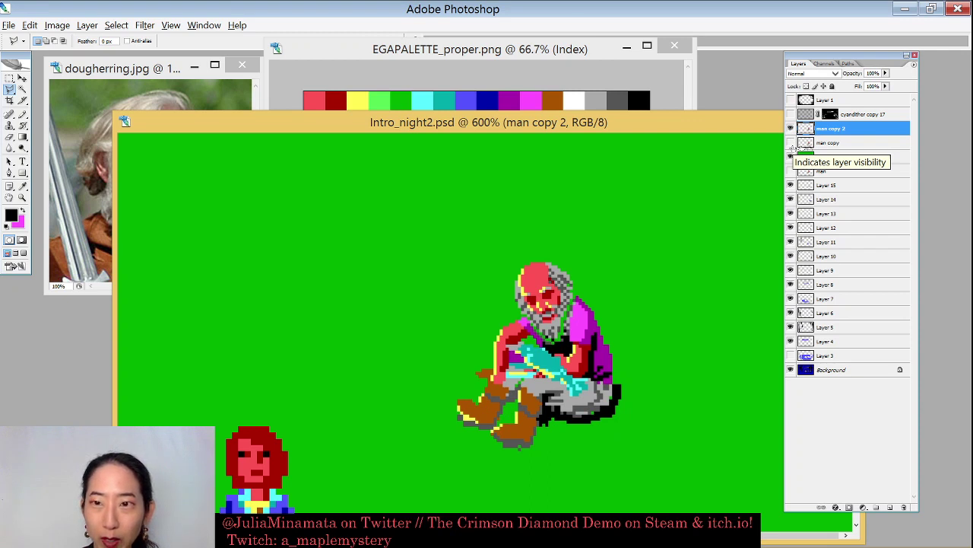
{"action": "left_click", "coordinate": [791, 142]}
{"action": "left_click", "coordinate": [791, 128]}
{"action": "left_click", "coordinate": [791, 128]}
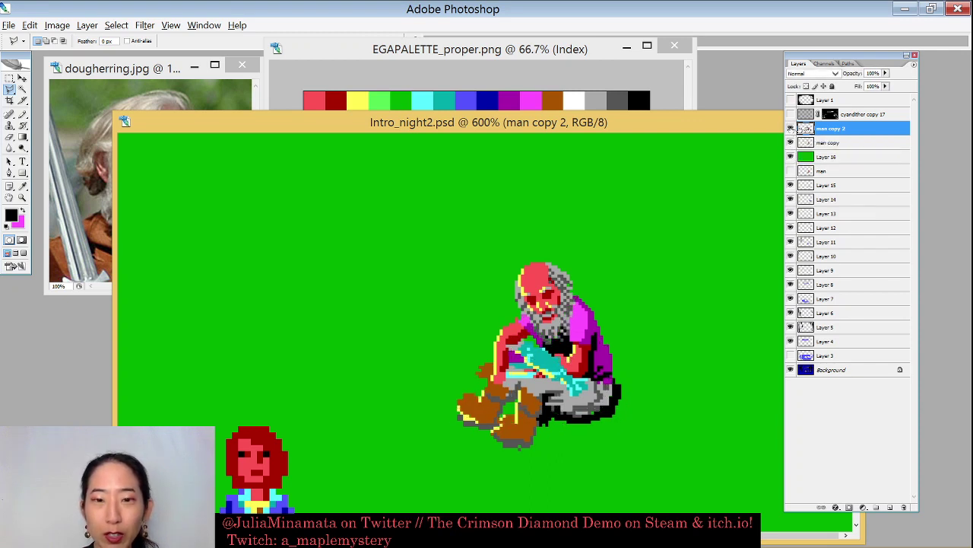
Try flipping only the man copy 2 layer horizontally and undo the flip
{"action": "left_click", "coordinate": [29, 25]}
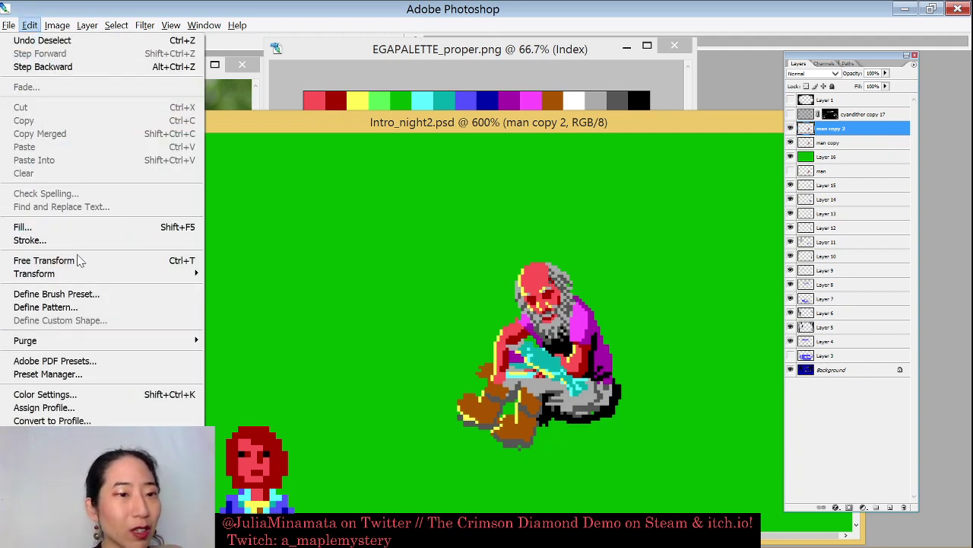
{"action": "mouse_move", "coordinate": [84, 281]}
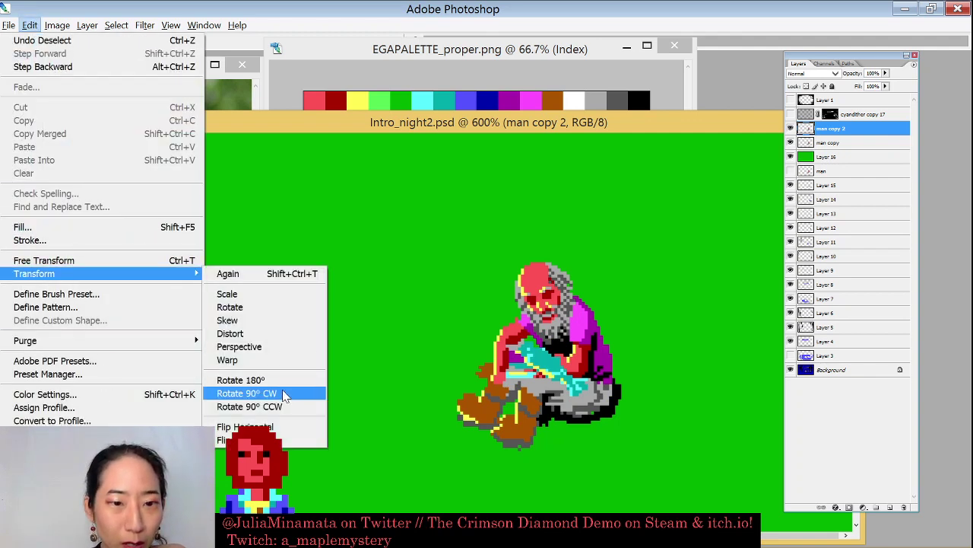
{"action": "left_click", "coordinate": [276, 428]}
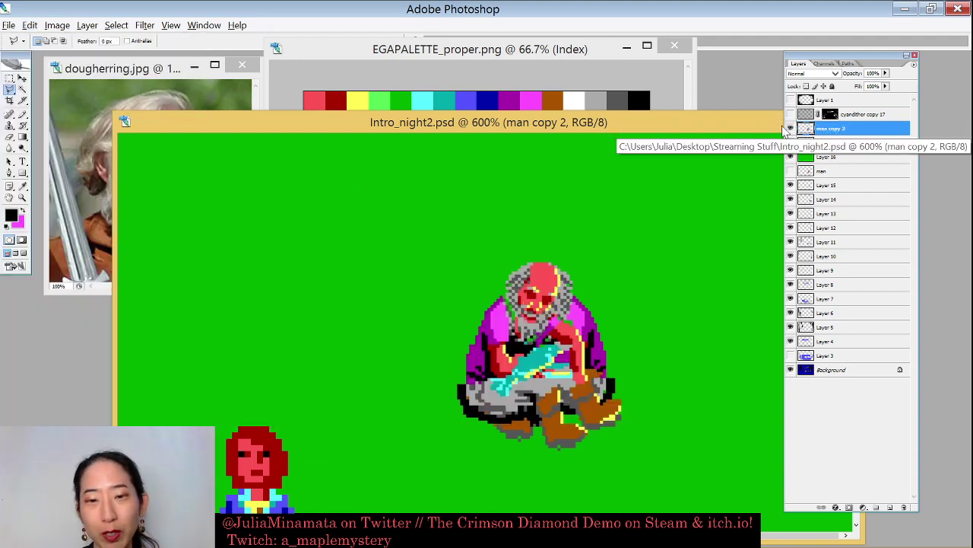
{"action": "key", "text": "ctrl+z"}
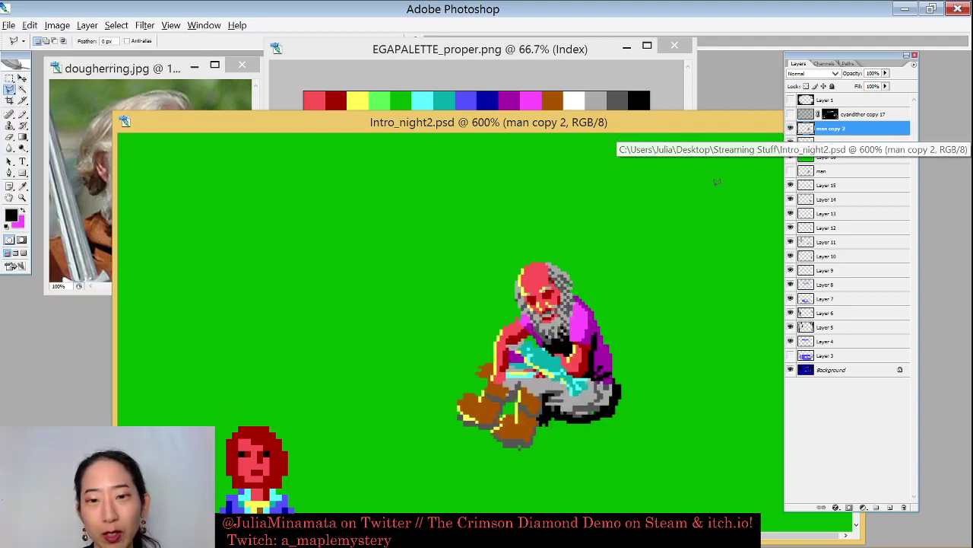
Flip the whole canvas horizontally to mirror both versions of the man
{"action": "left_click", "coordinate": [57, 25]}
{"action": "left_click", "coordinate": [96, 6]}
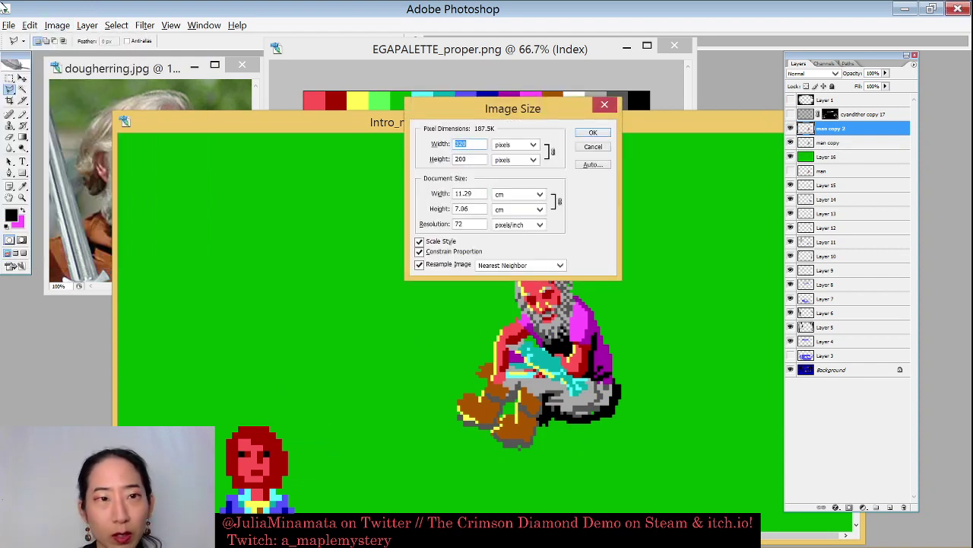
{"action": "key", "text": "Escape"}
{"action": "left_click", "coordinate": [57, 25]}
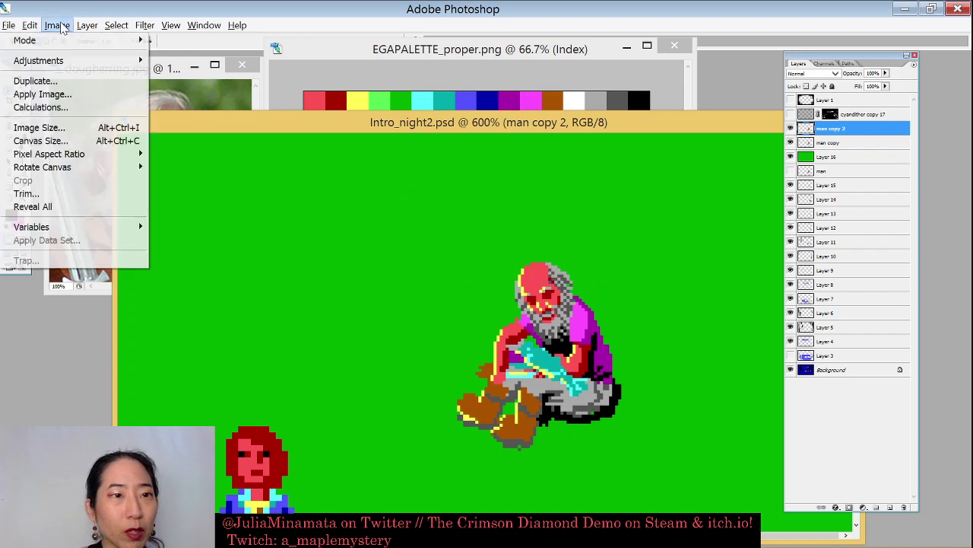
{"action": "mouse_move", "coordinate": [115, 172]}
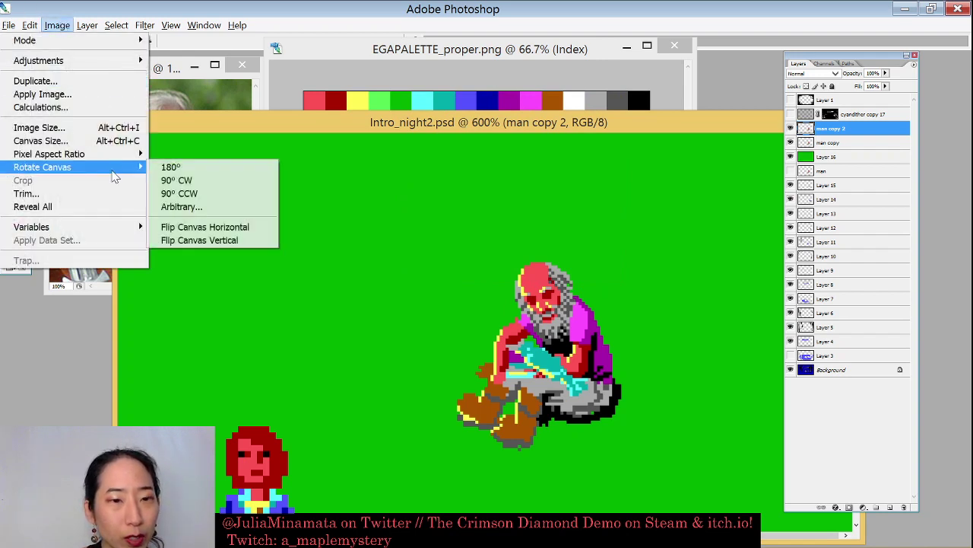
{"action": "left_click", "coordinate": [220, 227]}
{"action": "left_click_drag", "start_coordinate": [334, 263], "coordinate": [574, 236]}
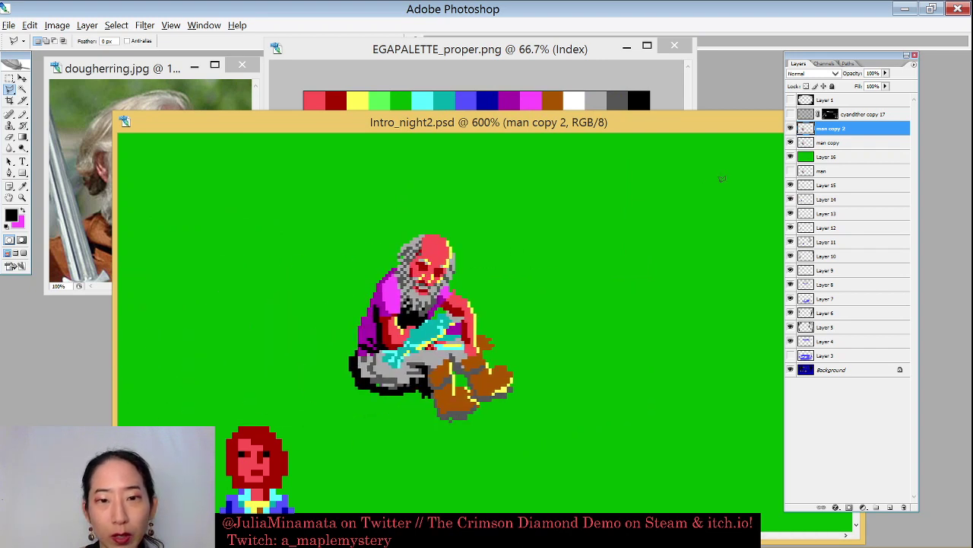
Compare the man's proportions in the mirrored view by repeatedly hiding and showing man copy 2 over man copy
{"action": "left_click", "coordinate": [791, 128]}
{"action": "left_click", "coordinate": [790, 129]}
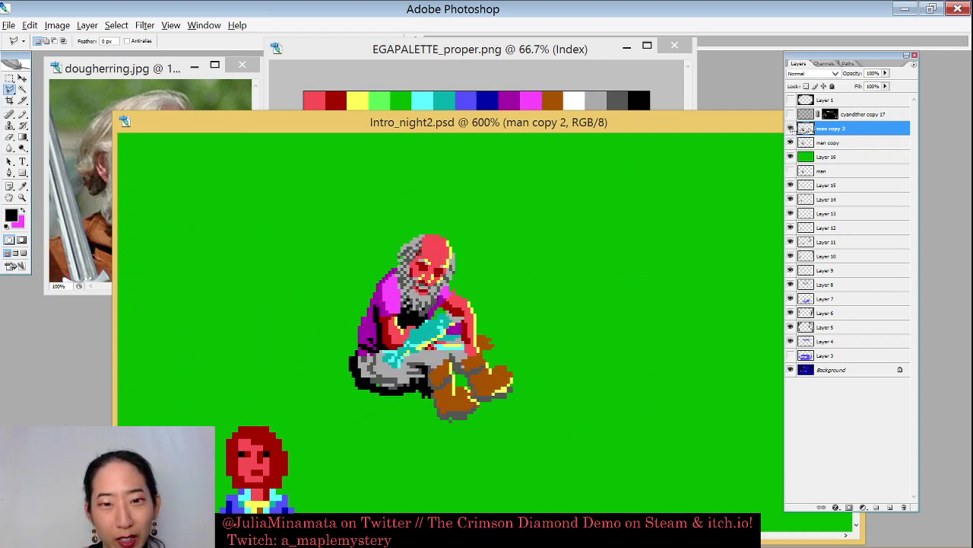
{"action": "left_click", "coordinate": [790, 129]}
{"action": "left_click", "coordinate": [790, 129]}
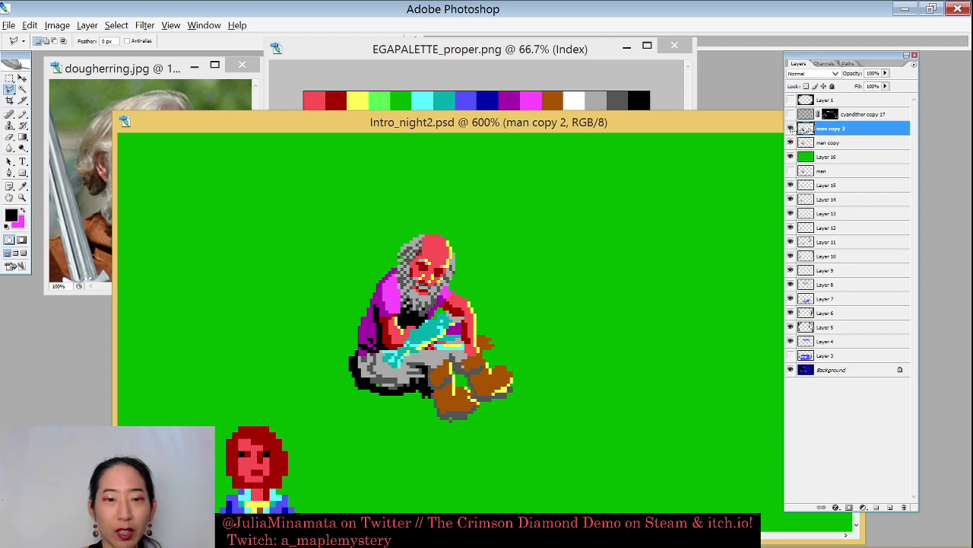
{"action": "left_click", "coordinate": [791, 128]}
{"action": "left_click", "coordinate": [790, 129]}
{"action": "left_click", "coordinate": [791, 128]}
{"action": "left_click", "coordinate": [791, 129]}
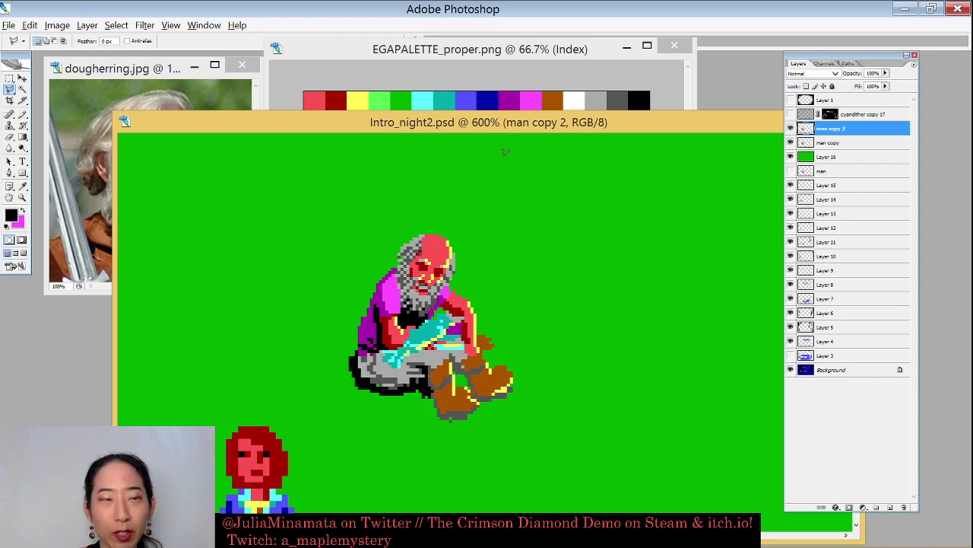
Flip the canvas horizontally back to its original orientation
{"action": "left_click", "coordinate": [57, 25]}
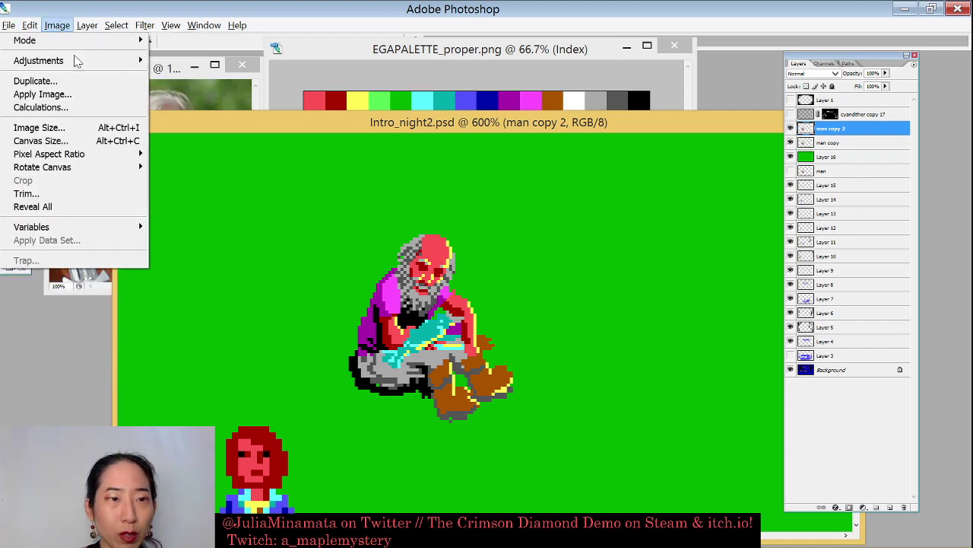
{"action": "mouse_move", "coordinate": [130, 169]}
{"action": "left_click", "coordinate": [213, 225]}
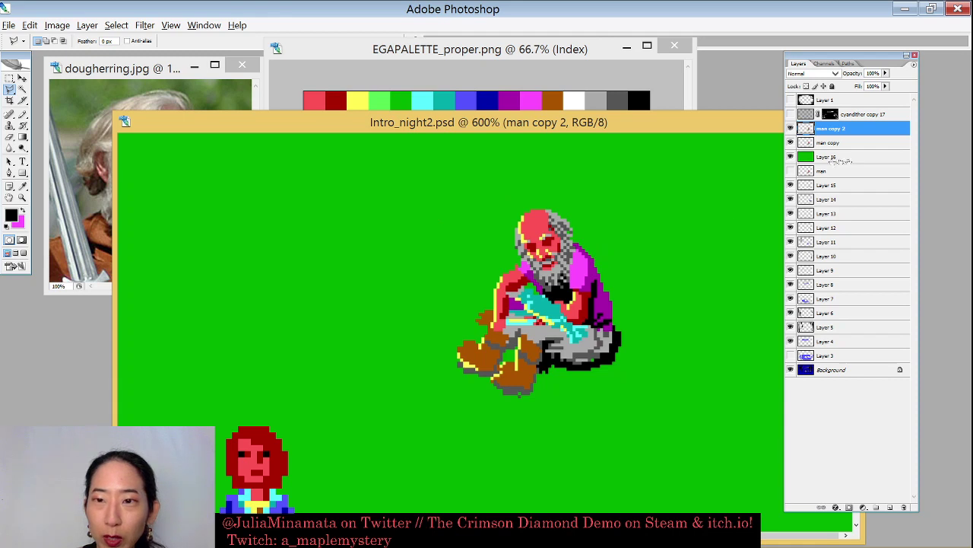
Hide man copy, select the man's boots and lower legs with the Polygonal Lasso, move them slightly down and left, and deselect
{"action": "left_click", "coordinate": [791, 142]}
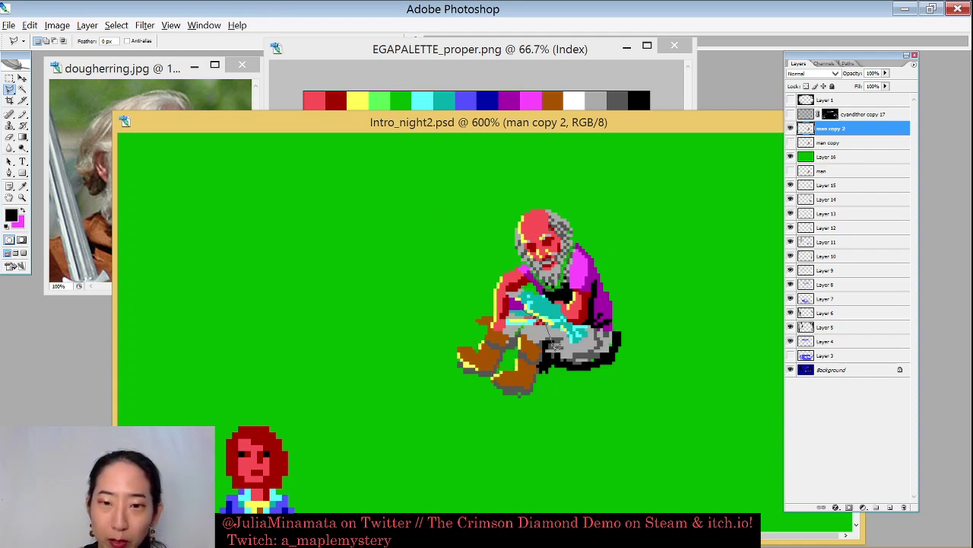
{"action": "left_click", "coordinate": [561, 336]}
{"action": "left_click", "coordinate": [519, 407]}
{"action": "left_click", "coordinate": [451, 386]}
{"action": "left_click", "coordinate": [447, 359]}
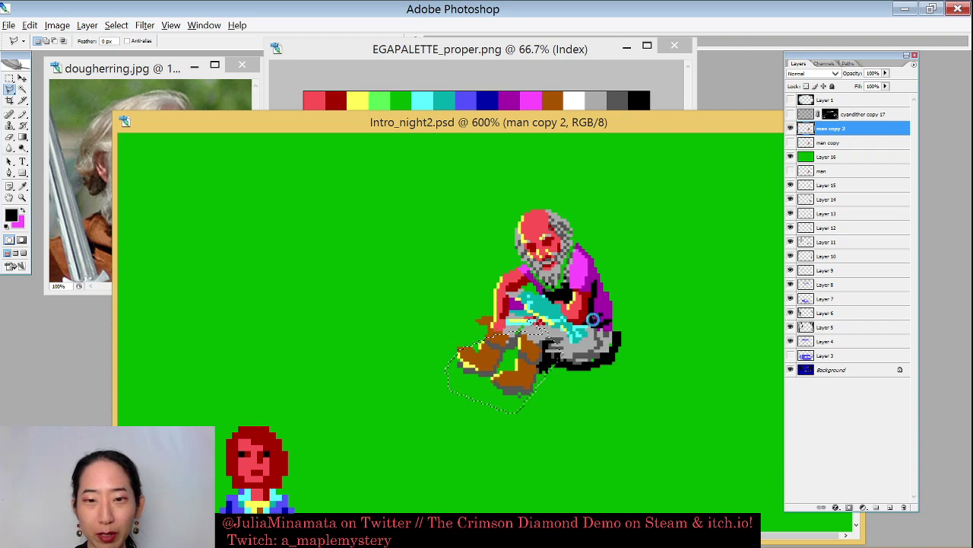
{"action": "key", "text": "Up"}
{"action": "key", "text": "Up"}
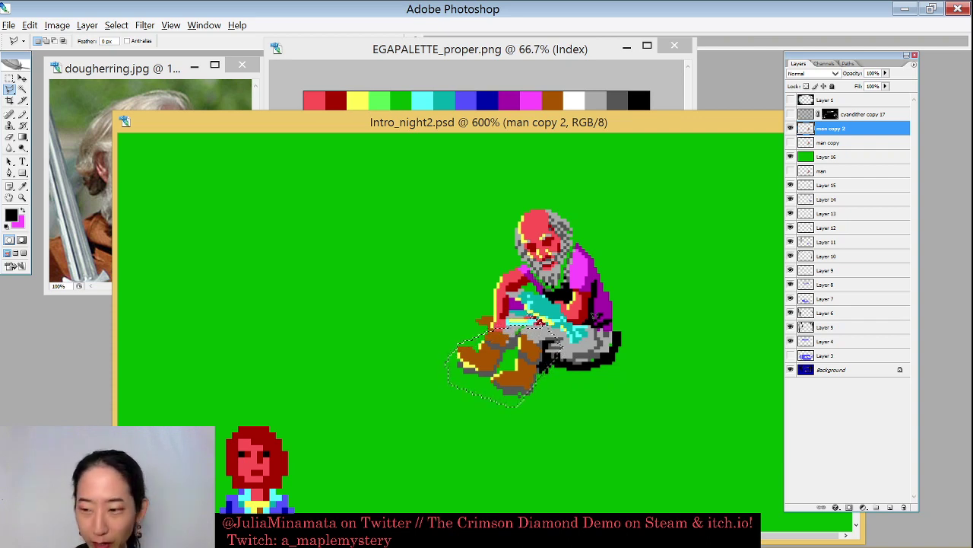
{"action": "key", "text": "v"}
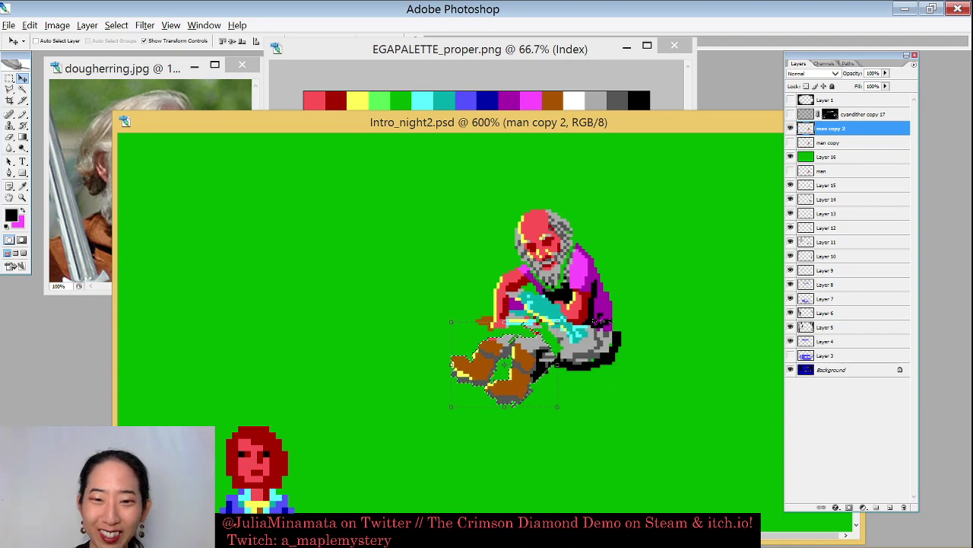
{"action": "key", "text": "Down"}
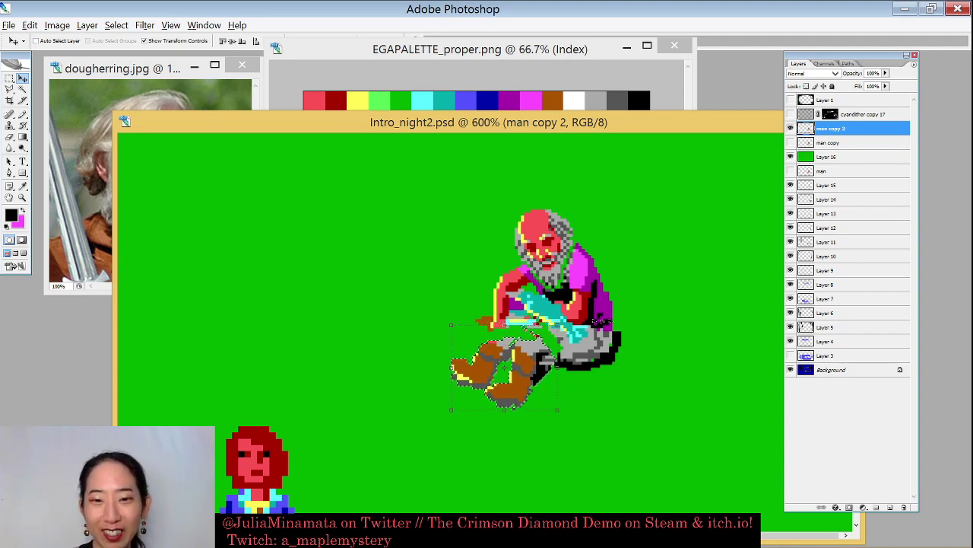
{"action": "key", "text": "Down"}
{"action": "key", "text": "ctrl+d"}
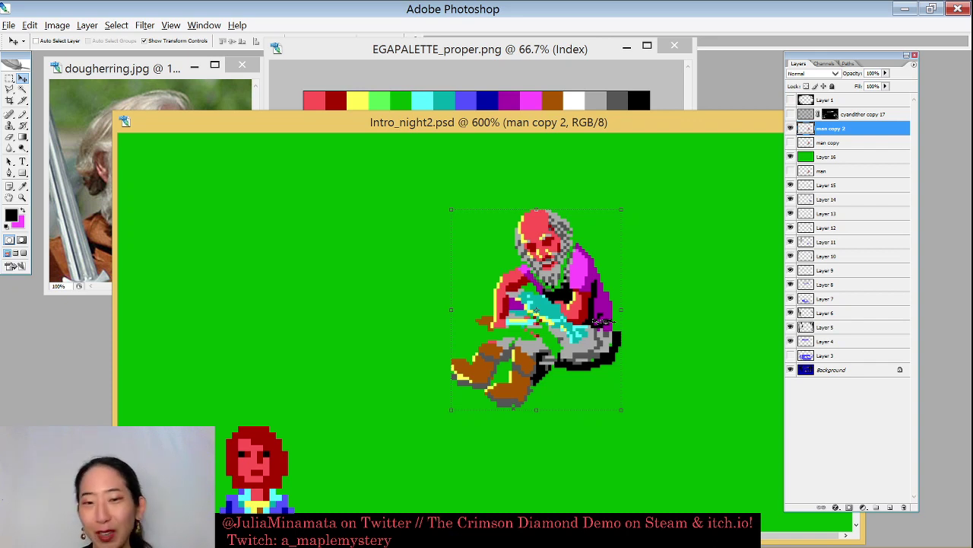
Fill the gap between the moved lower legs and the thigh with the trousers' light gray using the Pencil
{"action": "key", "text": "b"}
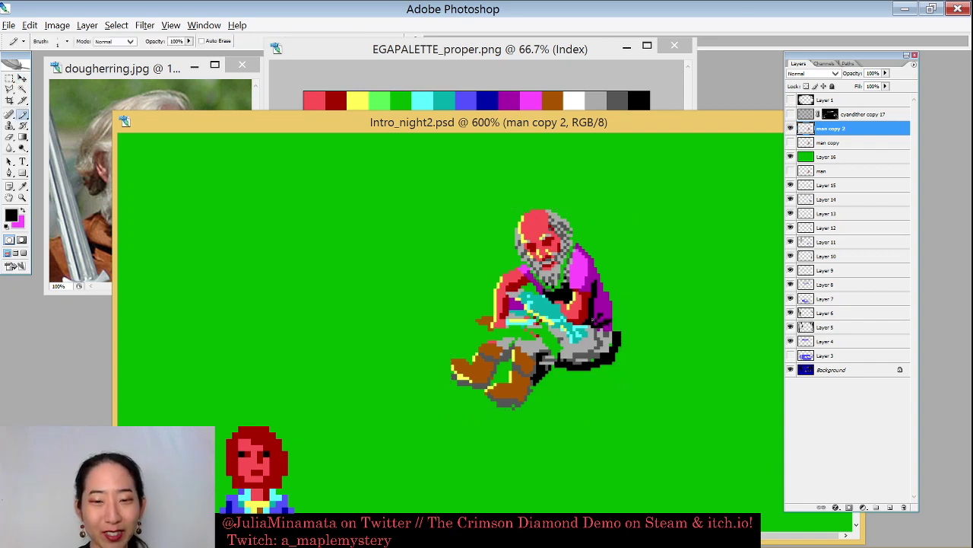
{"action": "left_click", "coordinate": [540, 339], "text": "alt"}
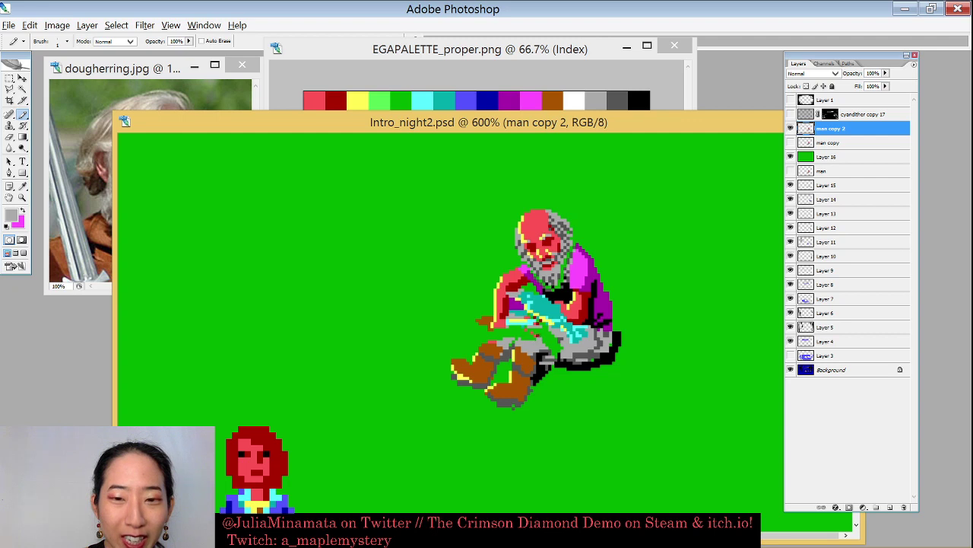
{"action": "mouse_move", "coordinate": [521, 332]}
{"action": "left_mouse_down"}
{"action": "mouse_move", "coordinate": [548, 330]}
{"action": "mouse_move", "coordinate": [558, 338]}
{"action": "mouse_move", "coordinate": [554, 349]}
{"action": "mouse_move", "coordinate": [565, 344]}
{"action": "left_mouse_up"}
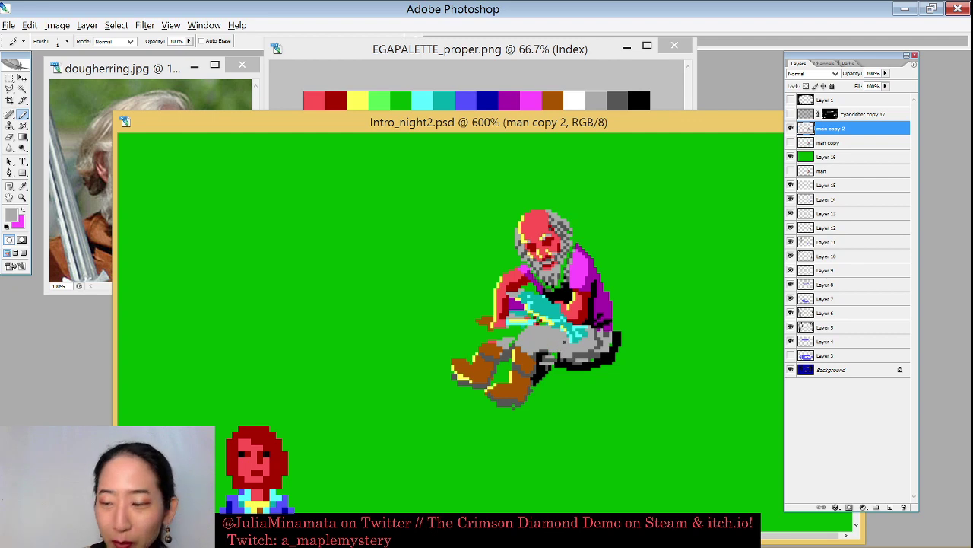